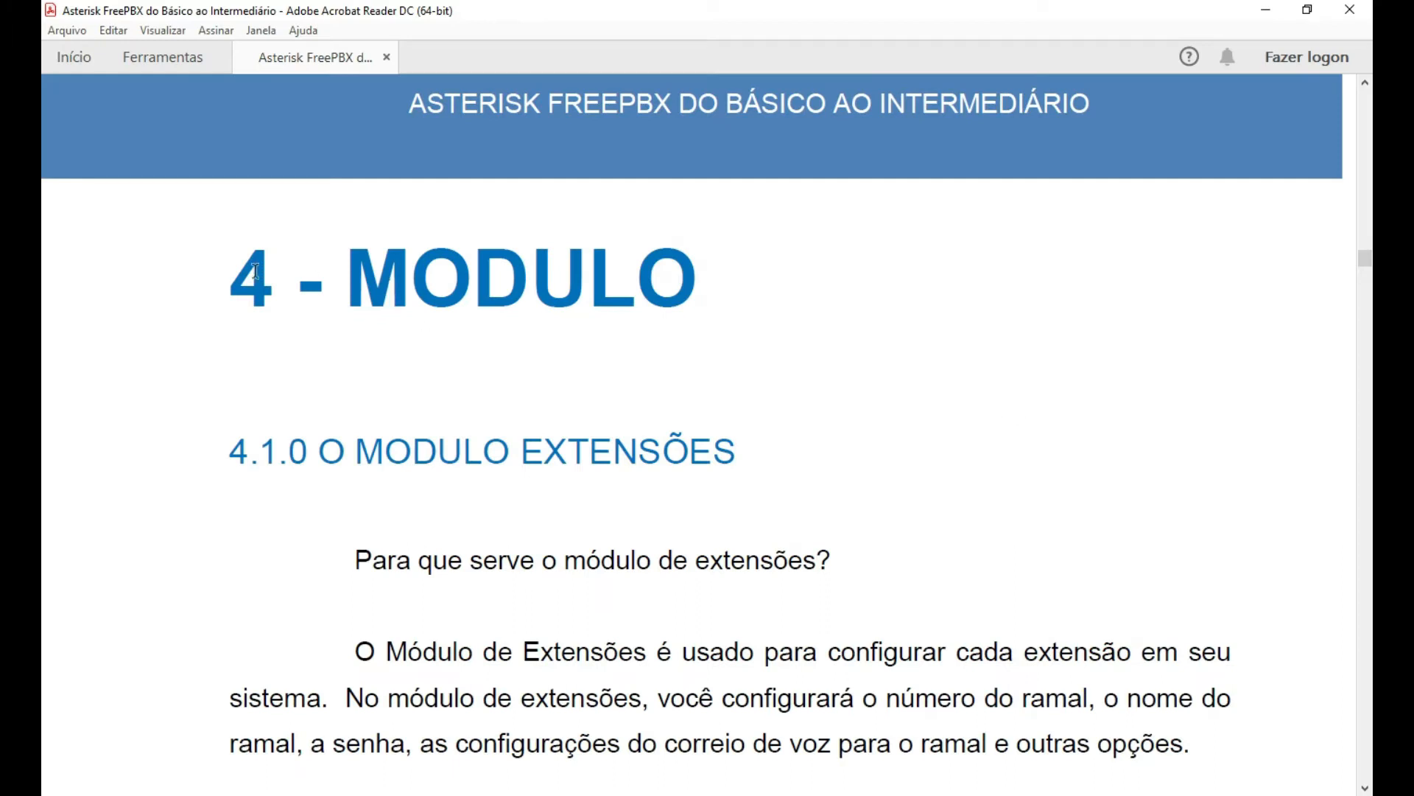
# Highlight the '4 - MODULO' heading in the guide, then clear the selection.
pyautogui.click(233, 276)
pyautogui.moveTo(299, 274); pyautogui.dragTo(699, 289)
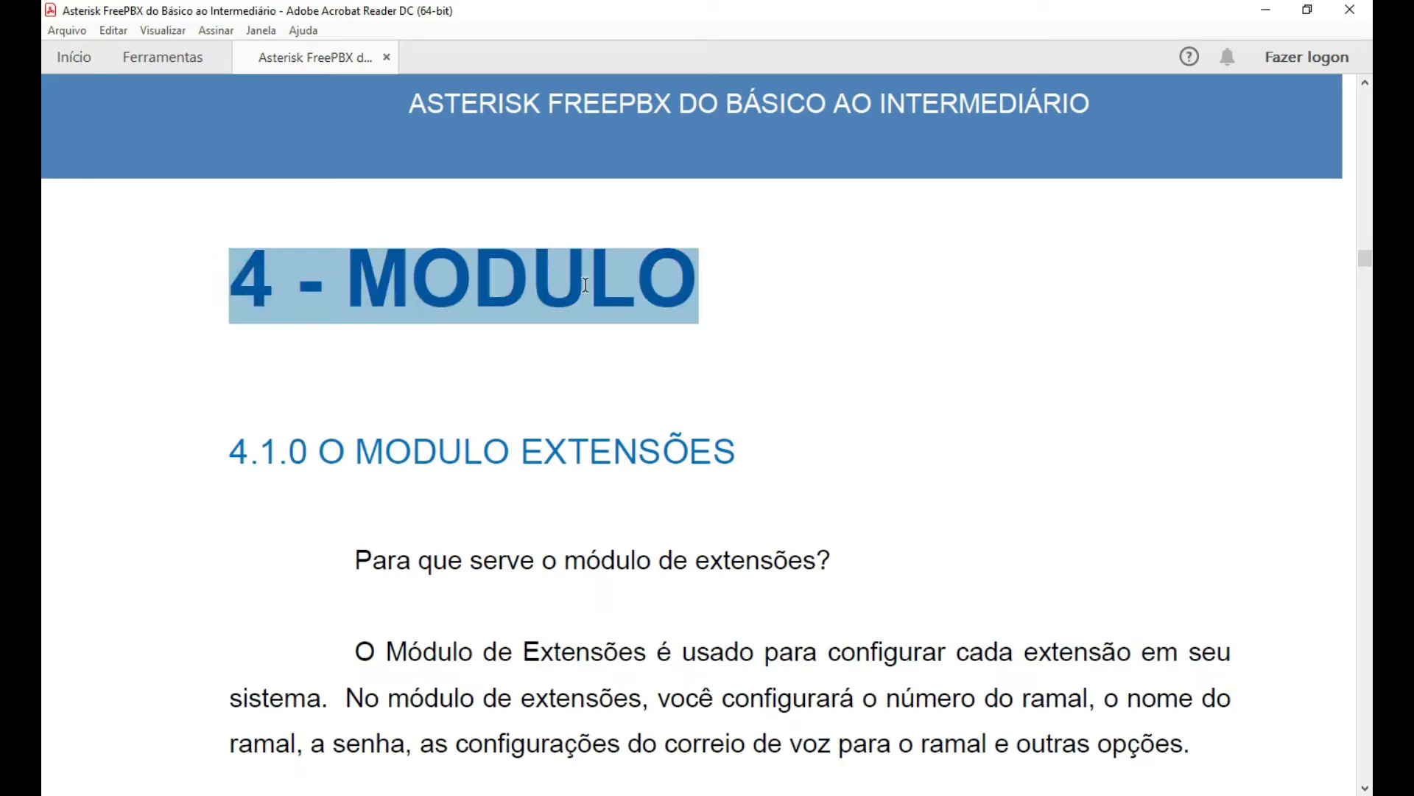
pyautogui.click(734, 309)
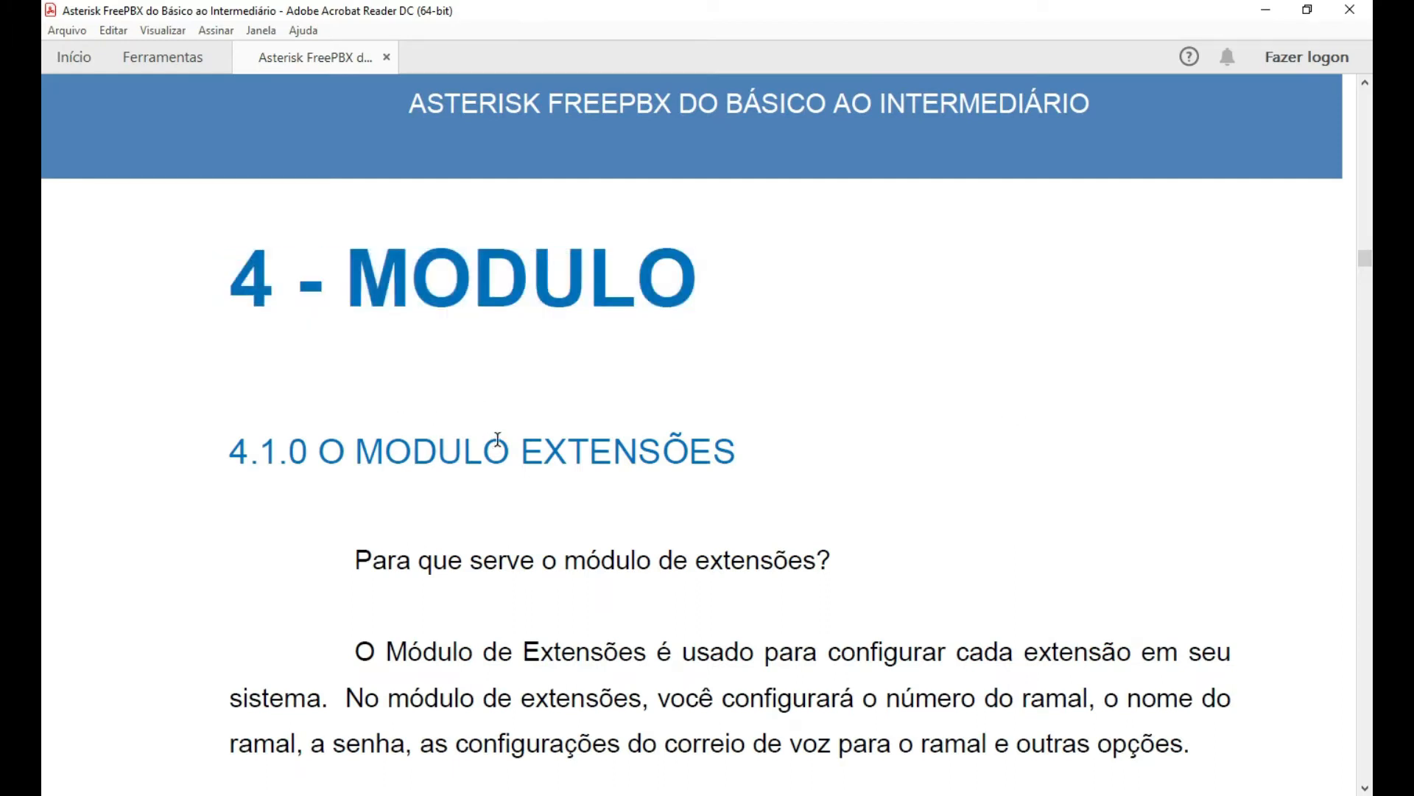
# Scroll down to section 4.1.0, which explains what the Extensions module is for.
pyautogui.scroll(-2, 286, 475)
pyautogui.scroll(-4, 286, 476)
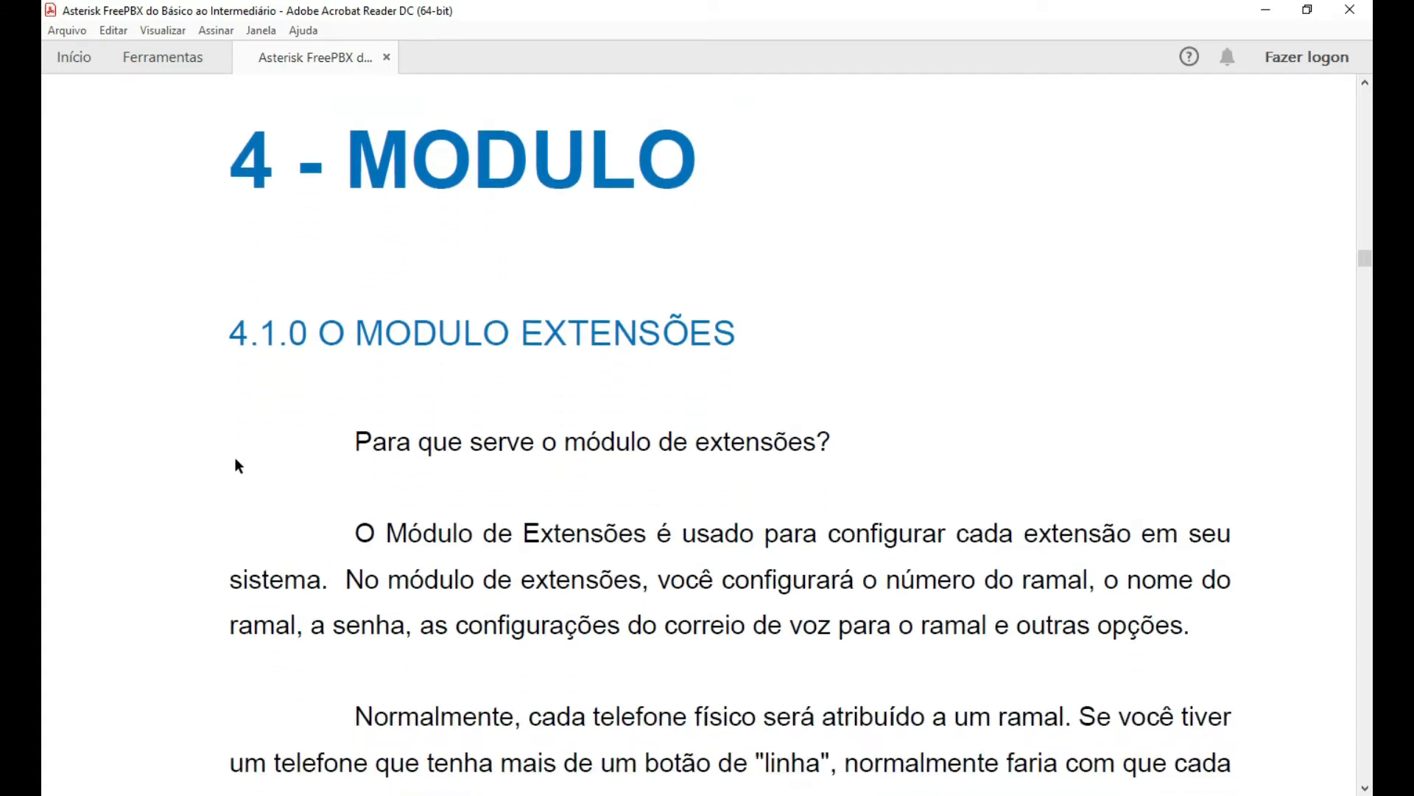
pyautogui.scroll(-3, 243, 429)
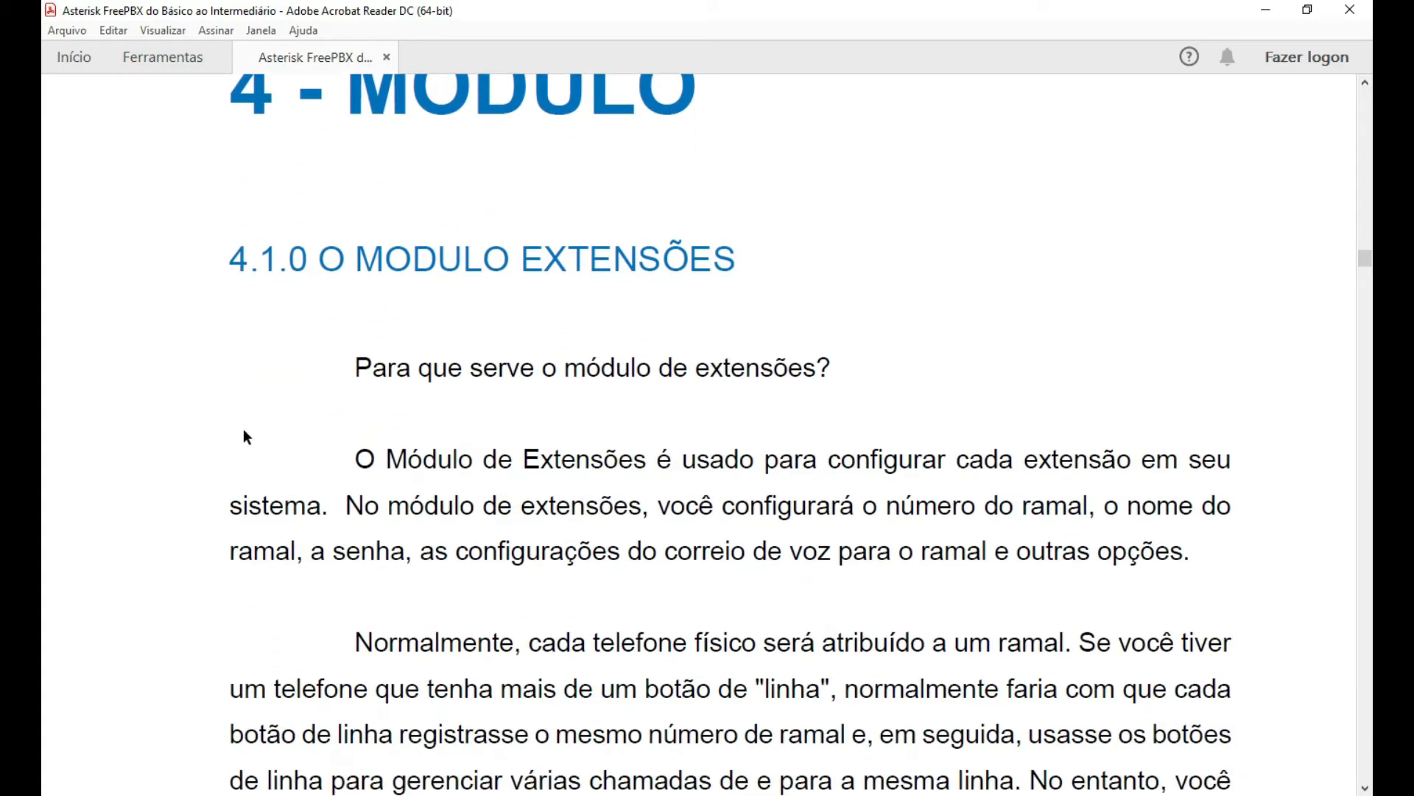
pyautogui.scroll(-2, 232, 418)
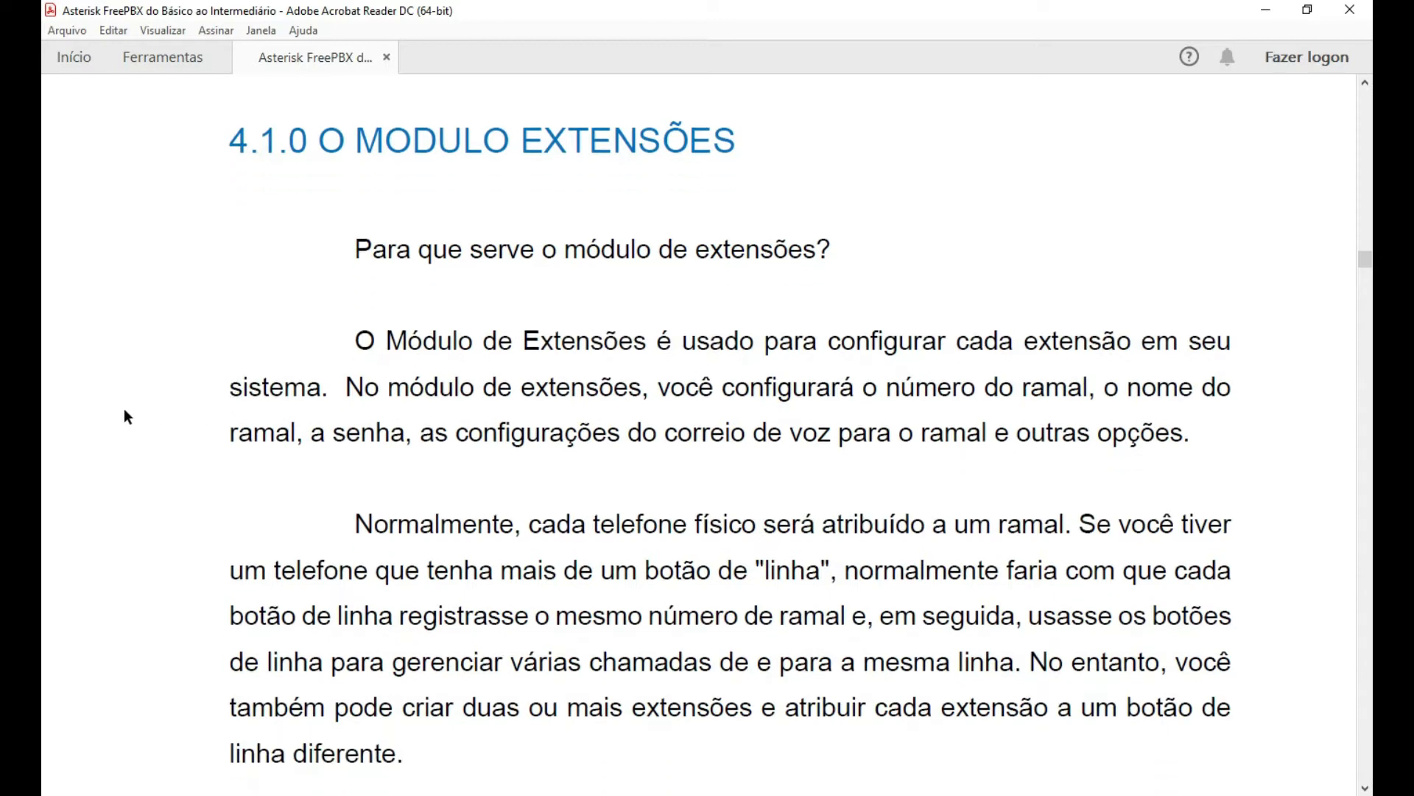
pyautogui.scroll(-1, 110, 413)
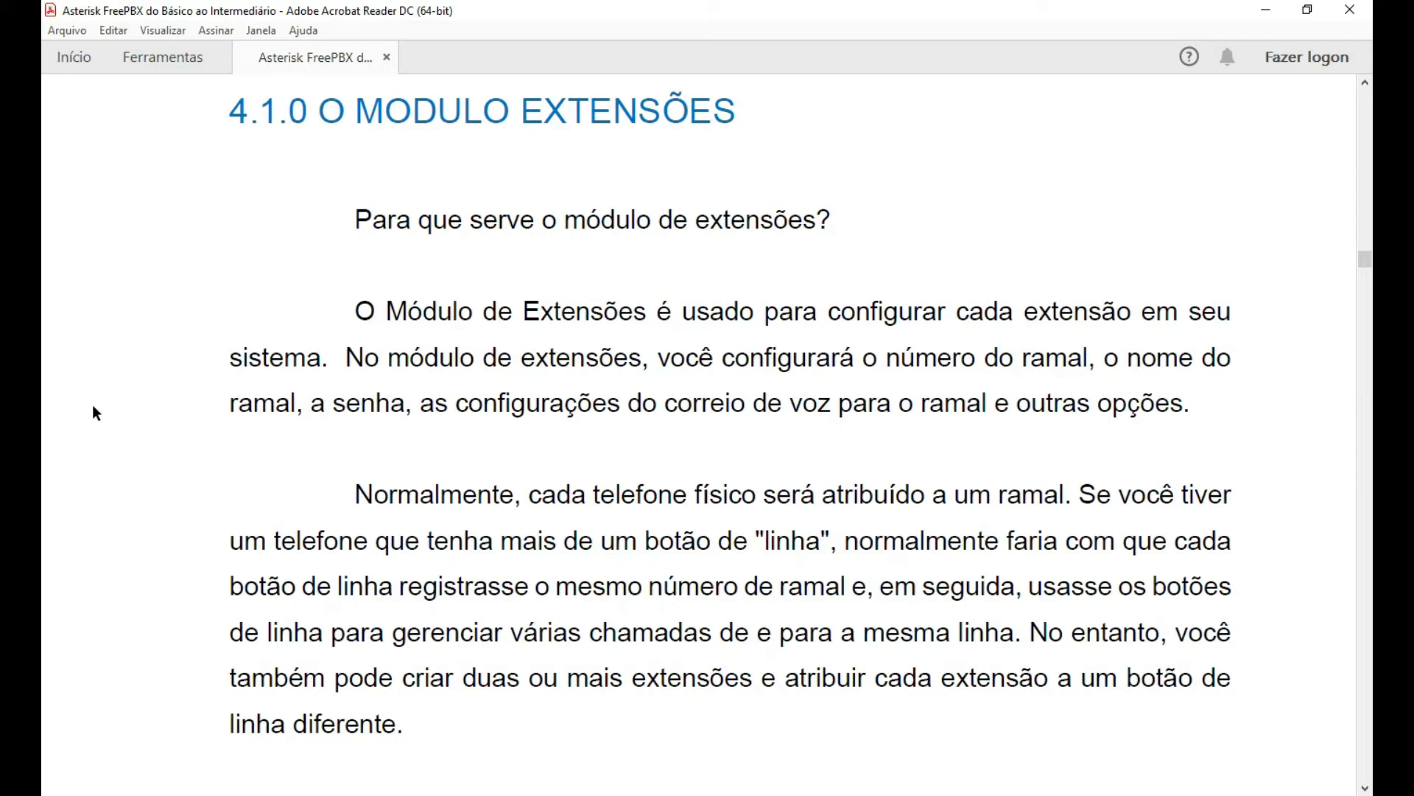
pyautogui.scroll(-2, 108, 408)
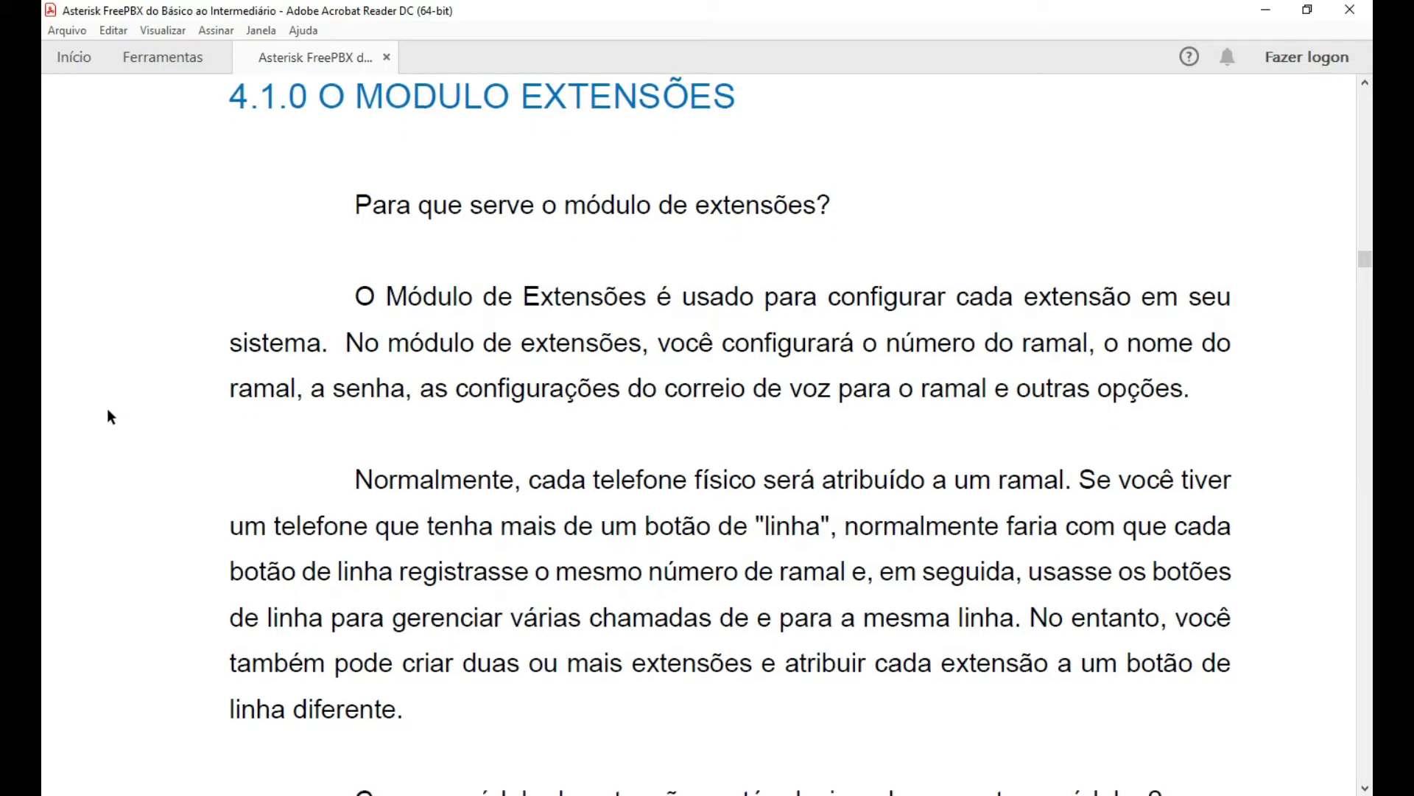
pyautogui.scroll(-2, 109, 408)
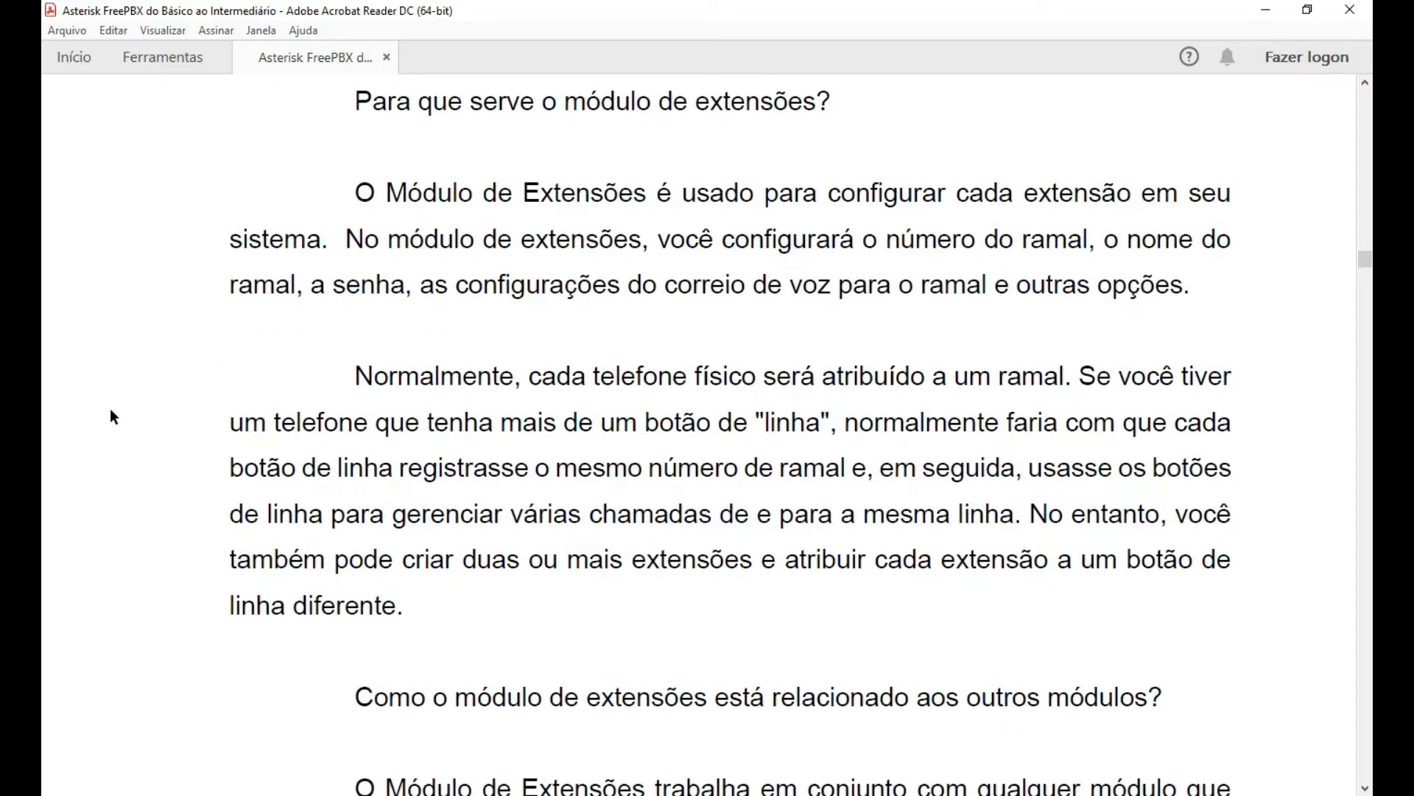
pyautogui.scroll(-1, 113, 419)
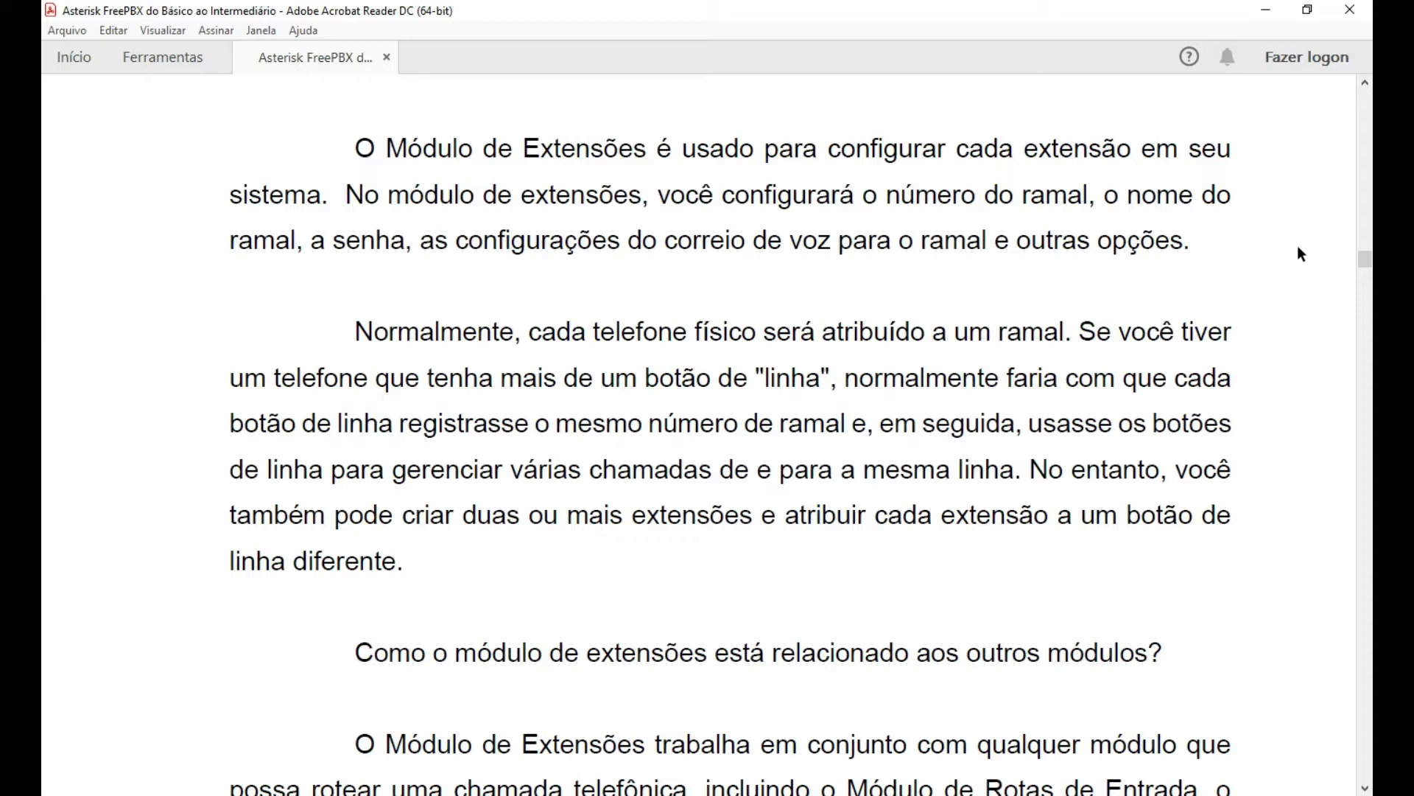
# Scroll further and highlight the phrase 'Módulo de Rotas de Entrada'.
pyautogui.scroll(-1, 1298, 247)
pyautogui.scroll(-5, 1300, 246)
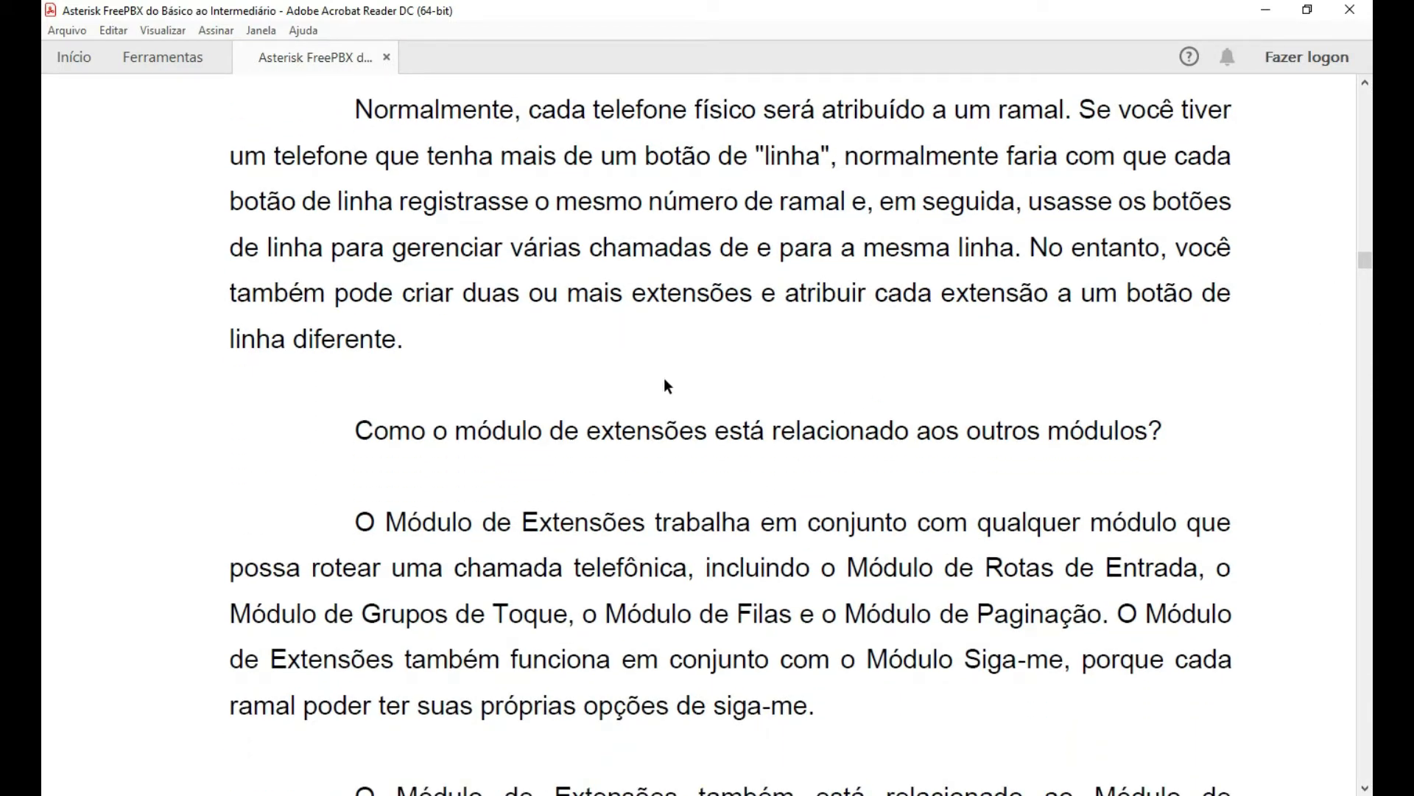
pyautogui.scroll(-1, 1021, 426)
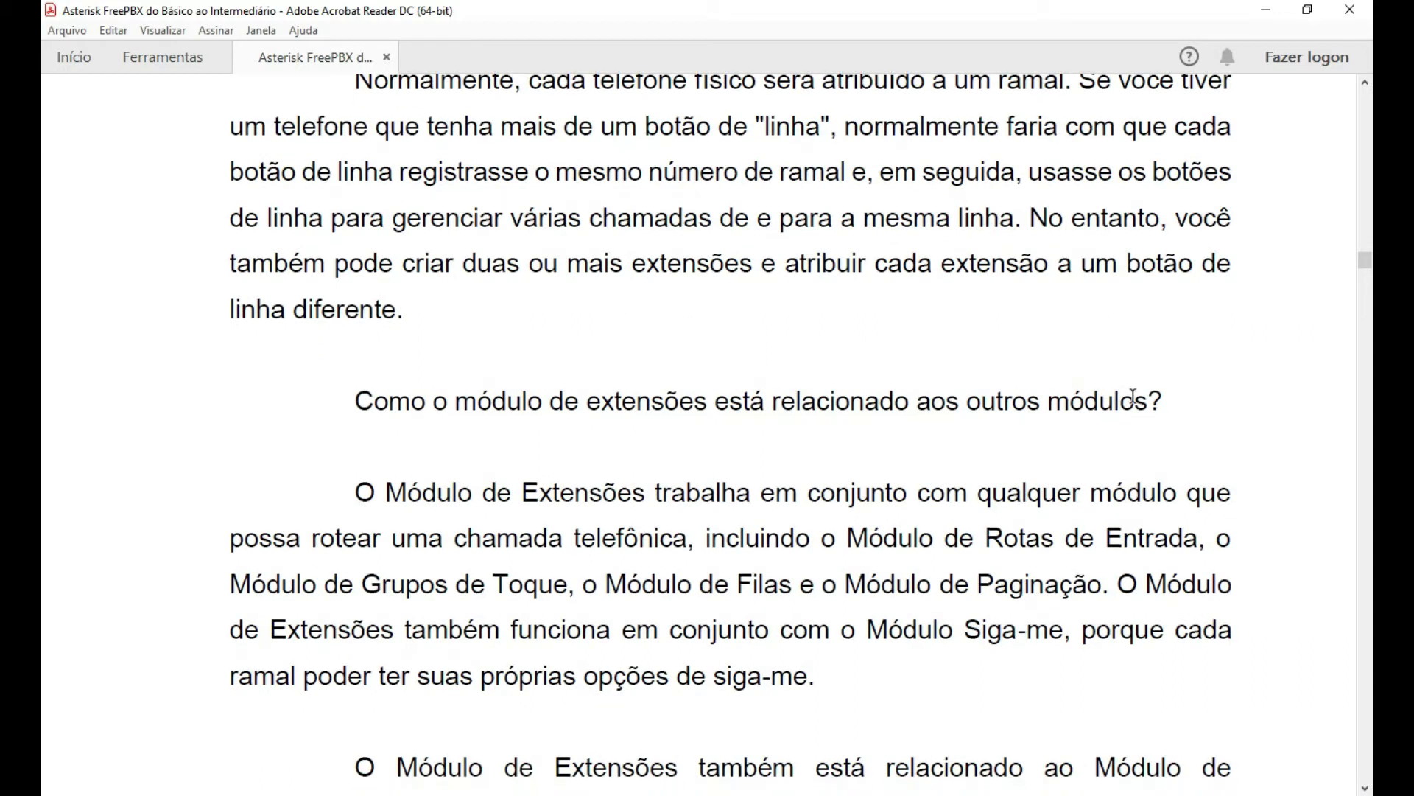
pyautogui.scroll(-1, 1245, 412)
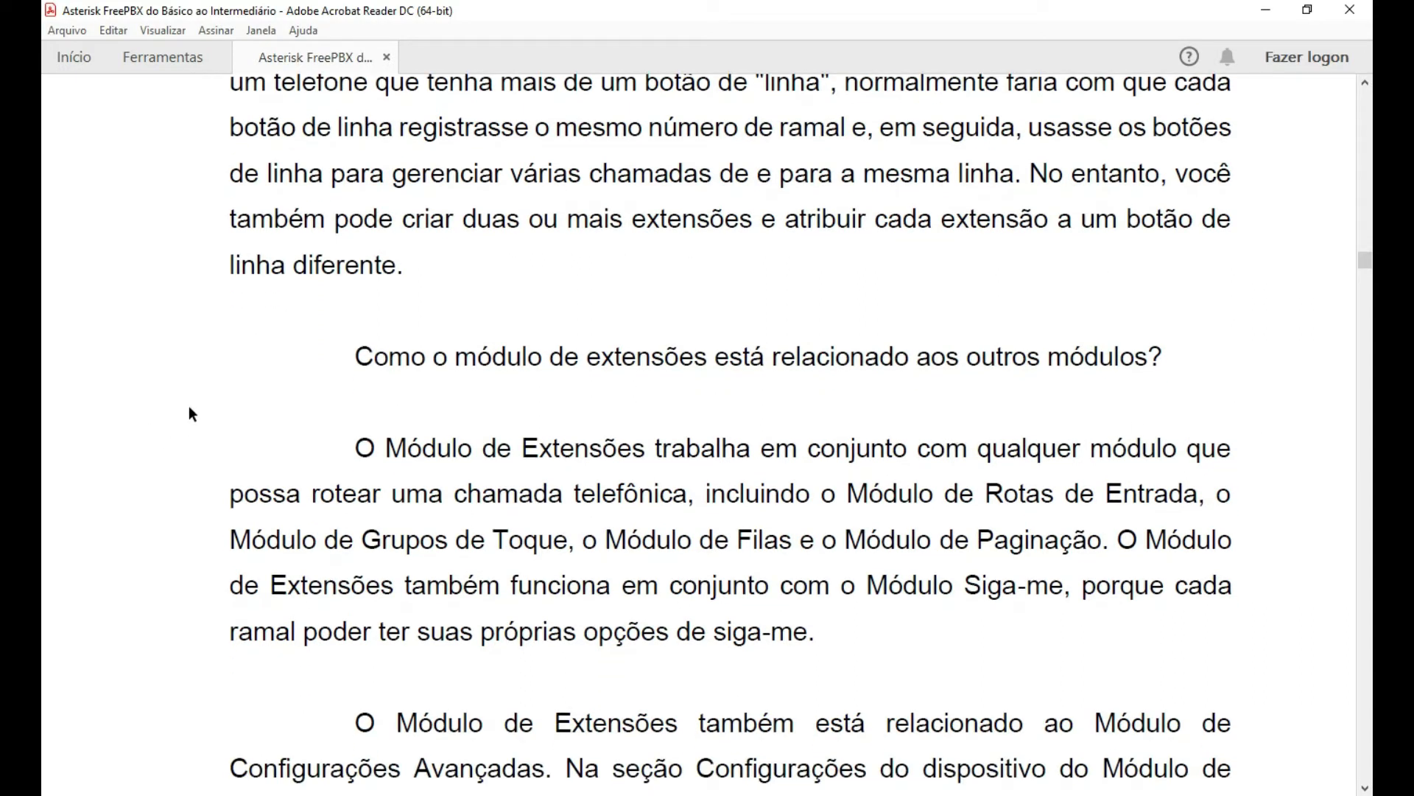
pyautogui.scroll(-1, 198, 393)
pyautogui.scroll(-1, 309, 322)
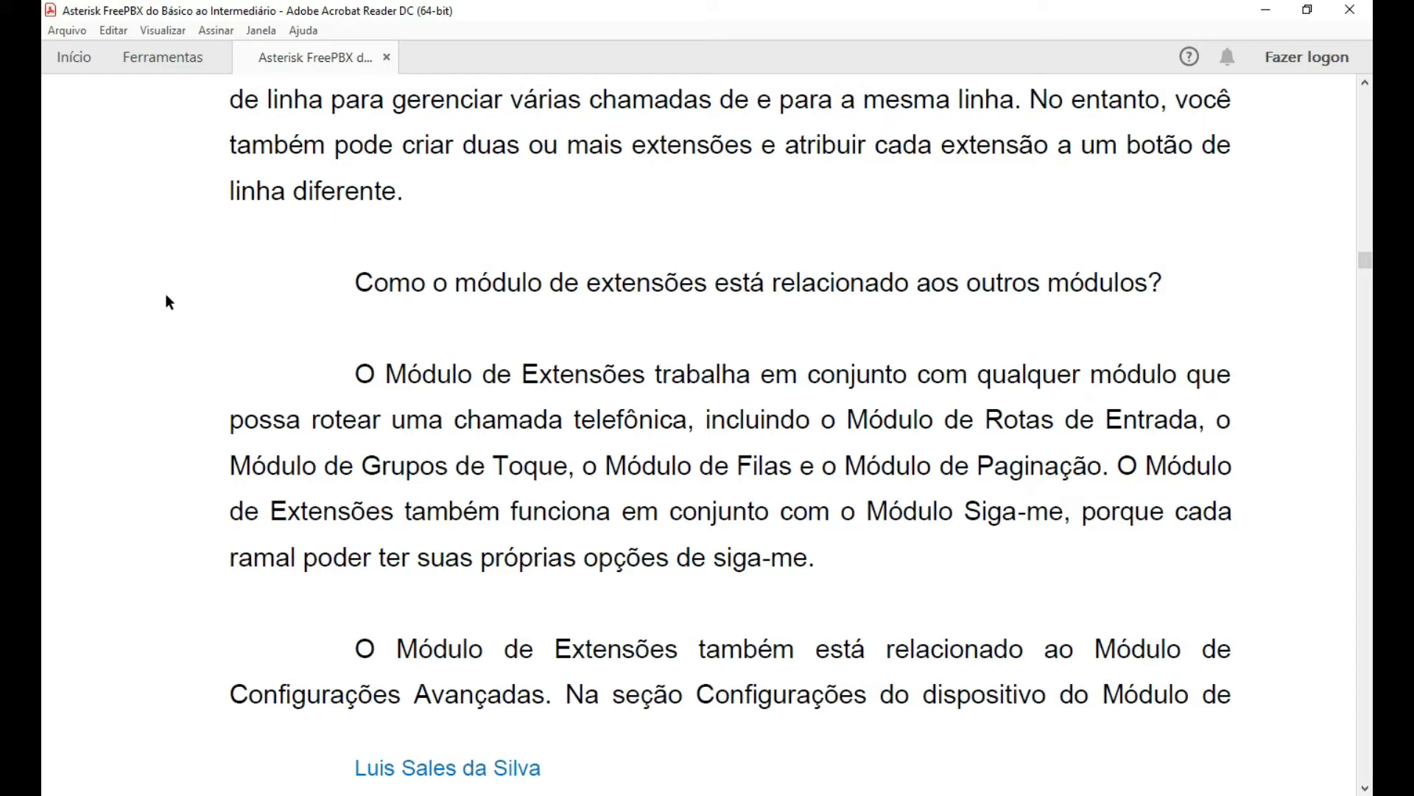
pyautogui.moveTo(849, 420); pyautogui.dragTo(1199, 420)
pyautogui.click(169, 385)
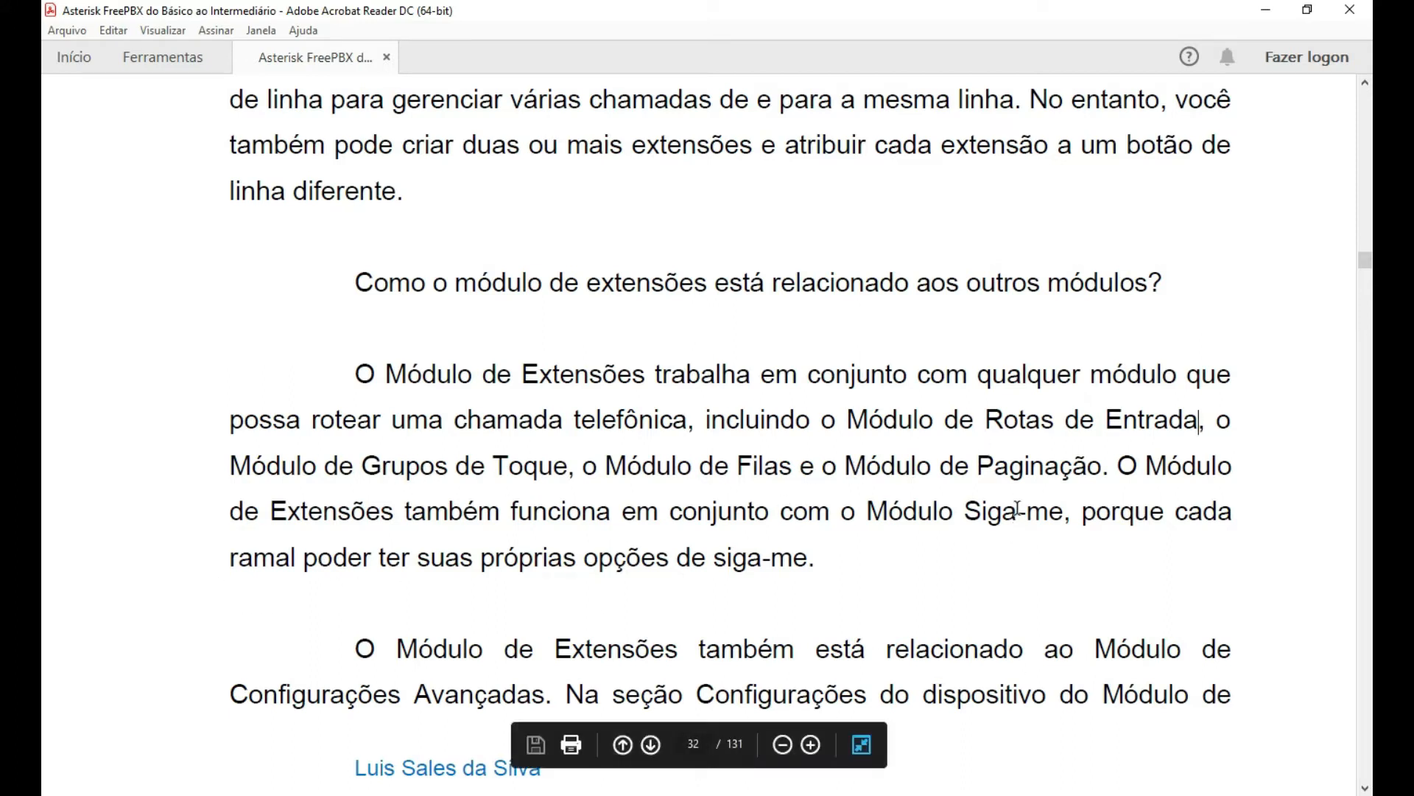
# Scroll to the bottom of page 32, to the paragraph on the Advanced Settings Module.
pyautogui.scroll(-1, 884, 490)
pyautogui.scroll(-2, 1184, 474)
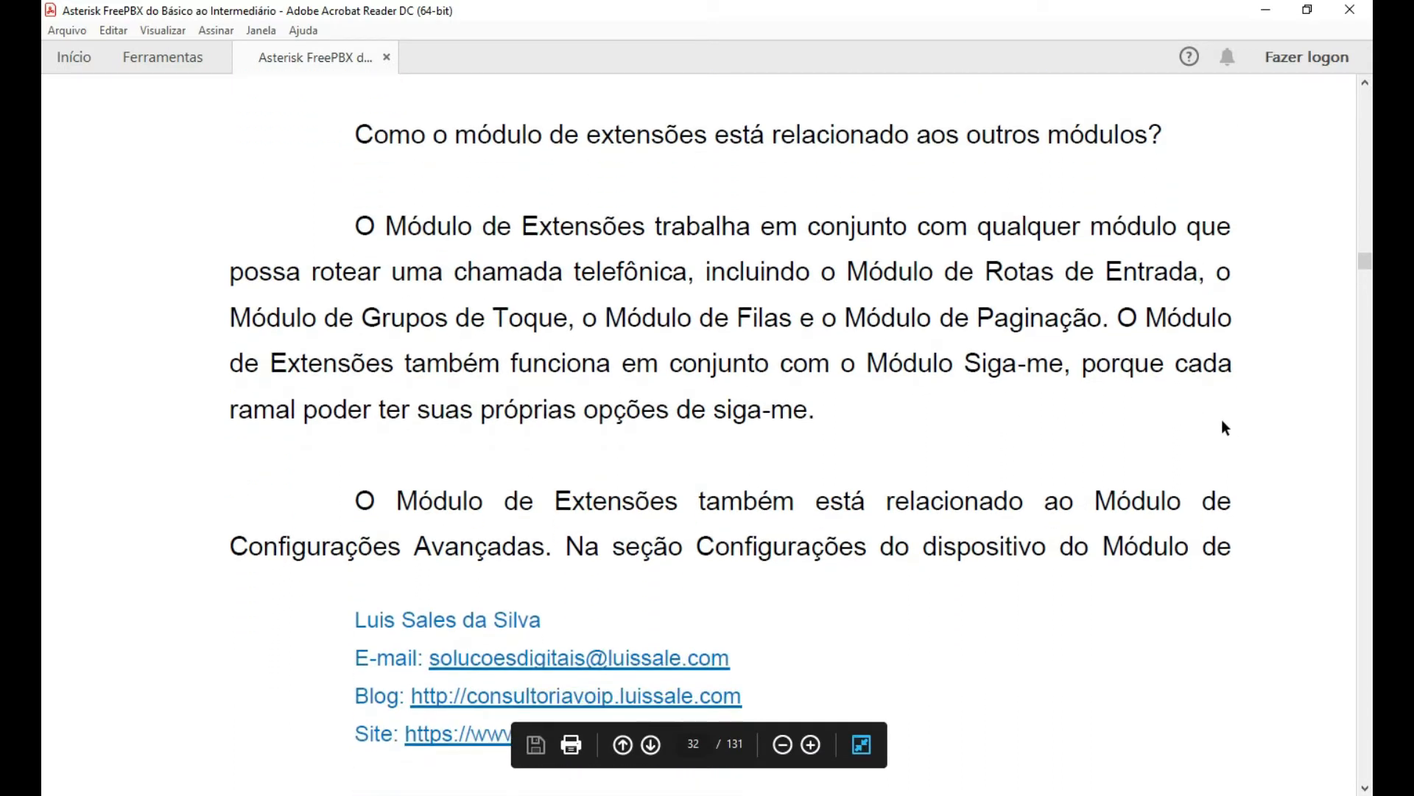
pyautogui.scroll(-1, 1227, 427)
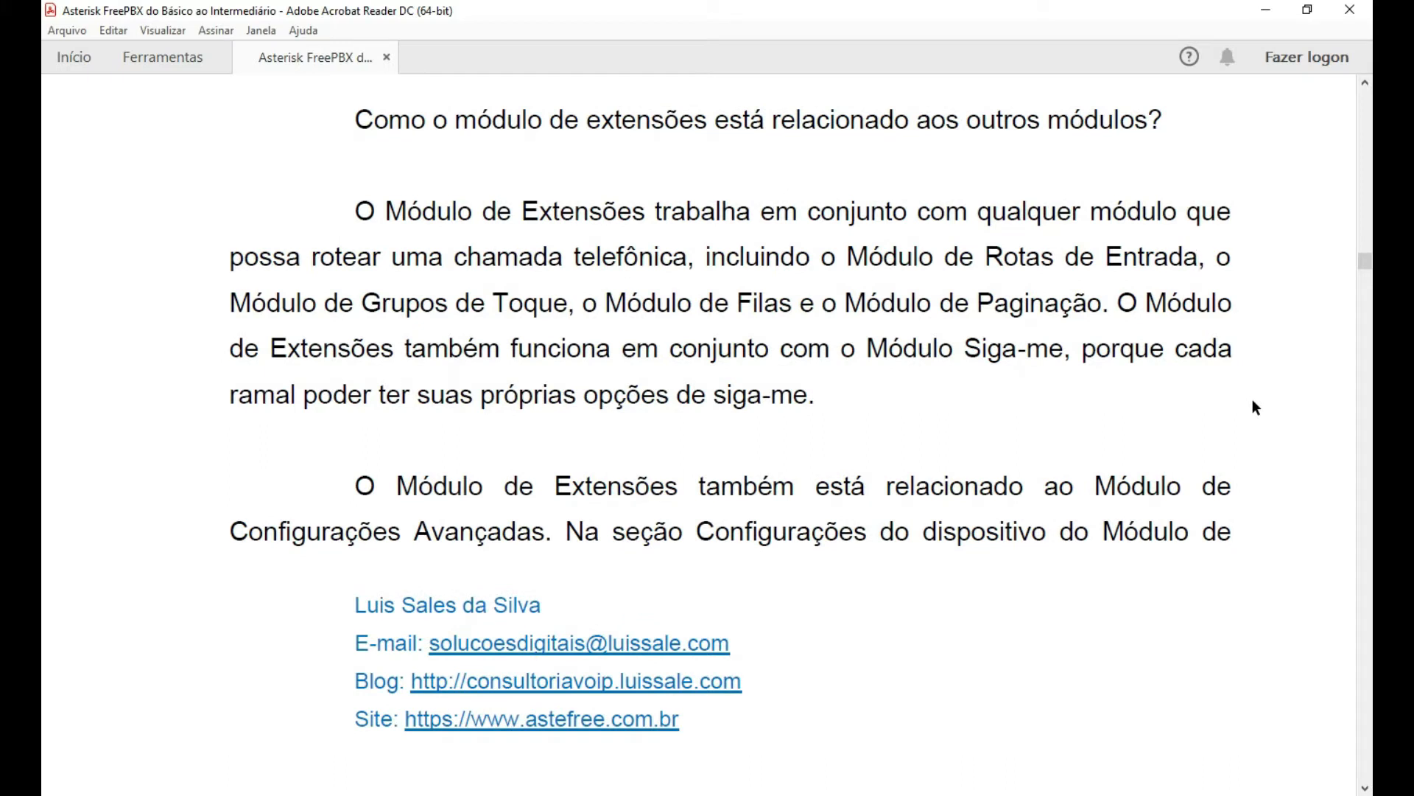
pyautogui.scroll(-1, 1255, 398)
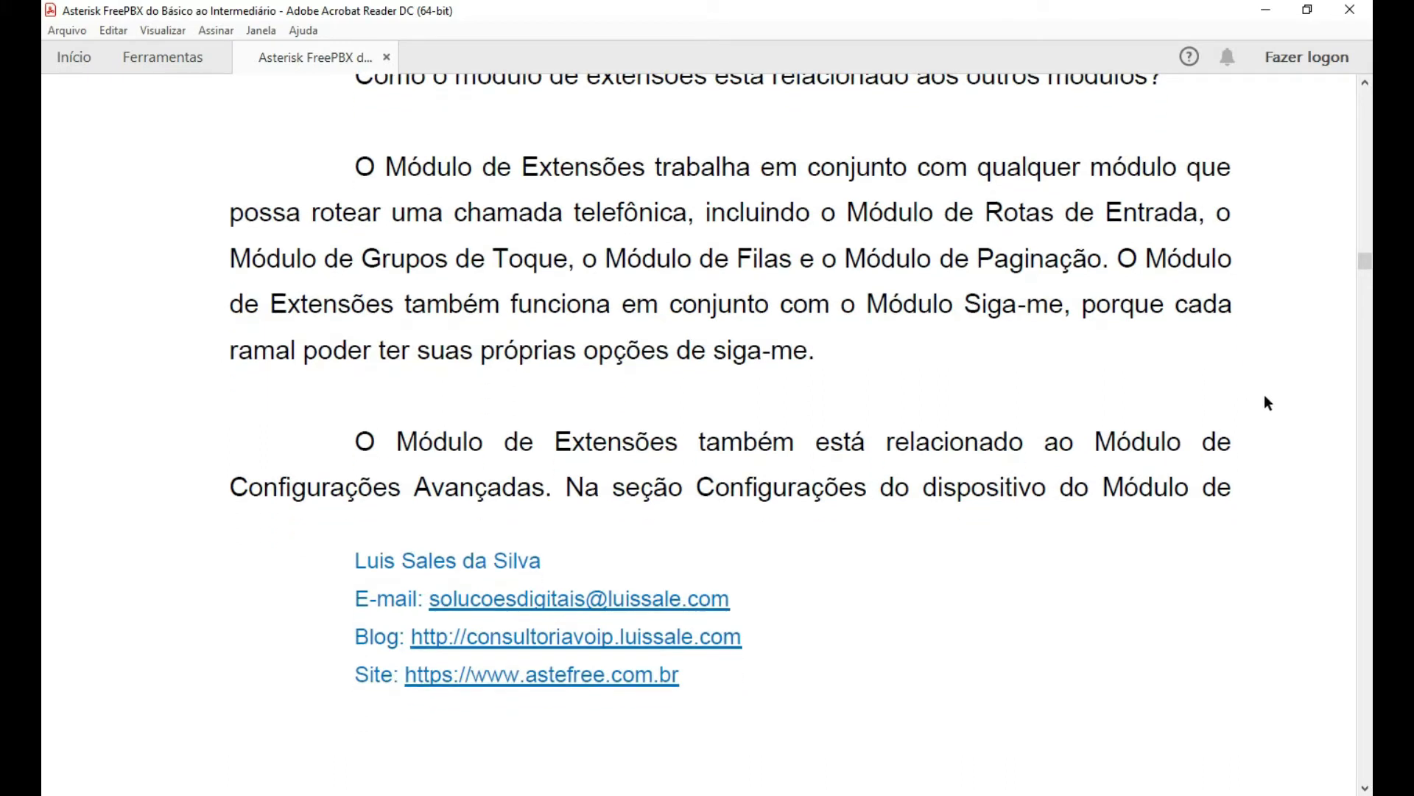
pyautogui.scroll(-1, 1274, 397)
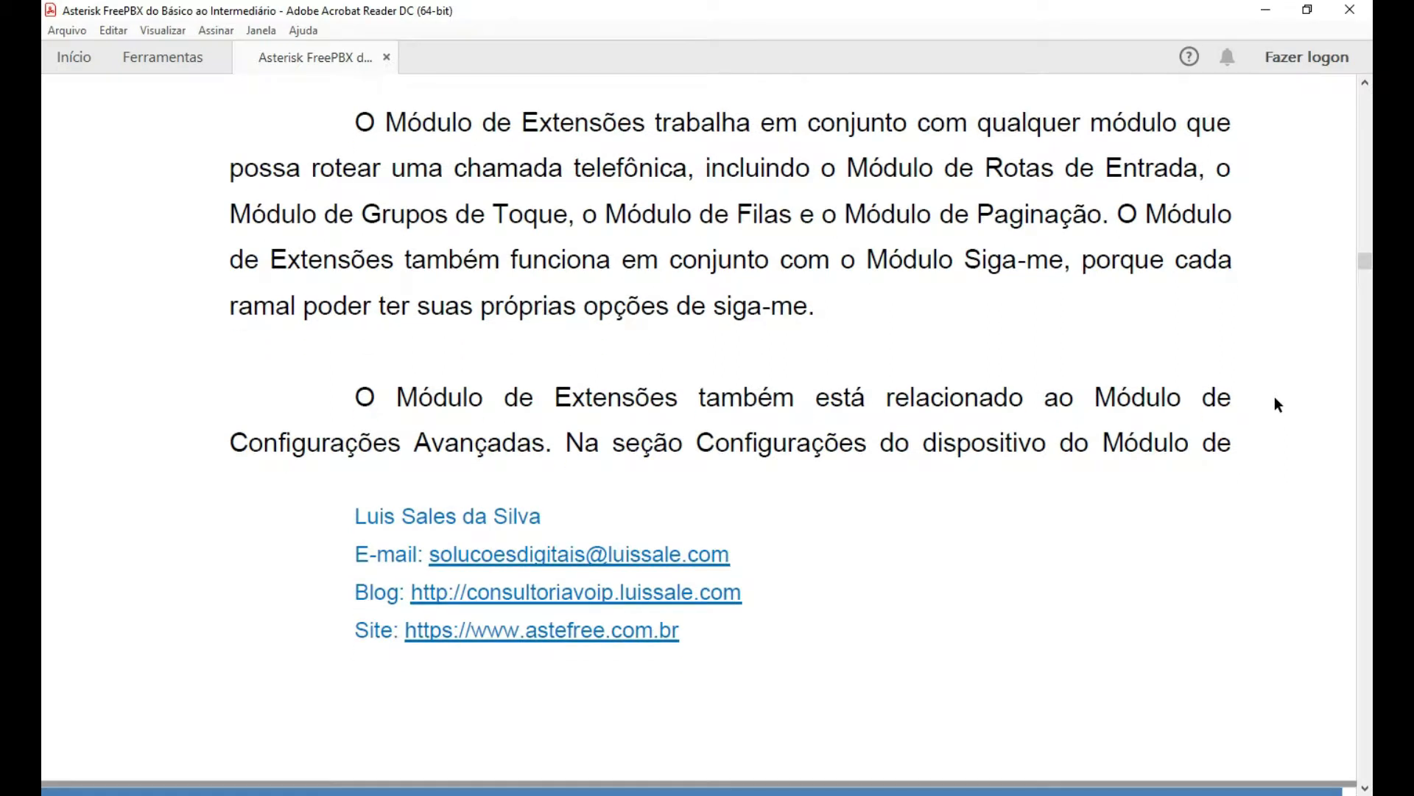
pyautogui.scroll(-1, 1274, 397)
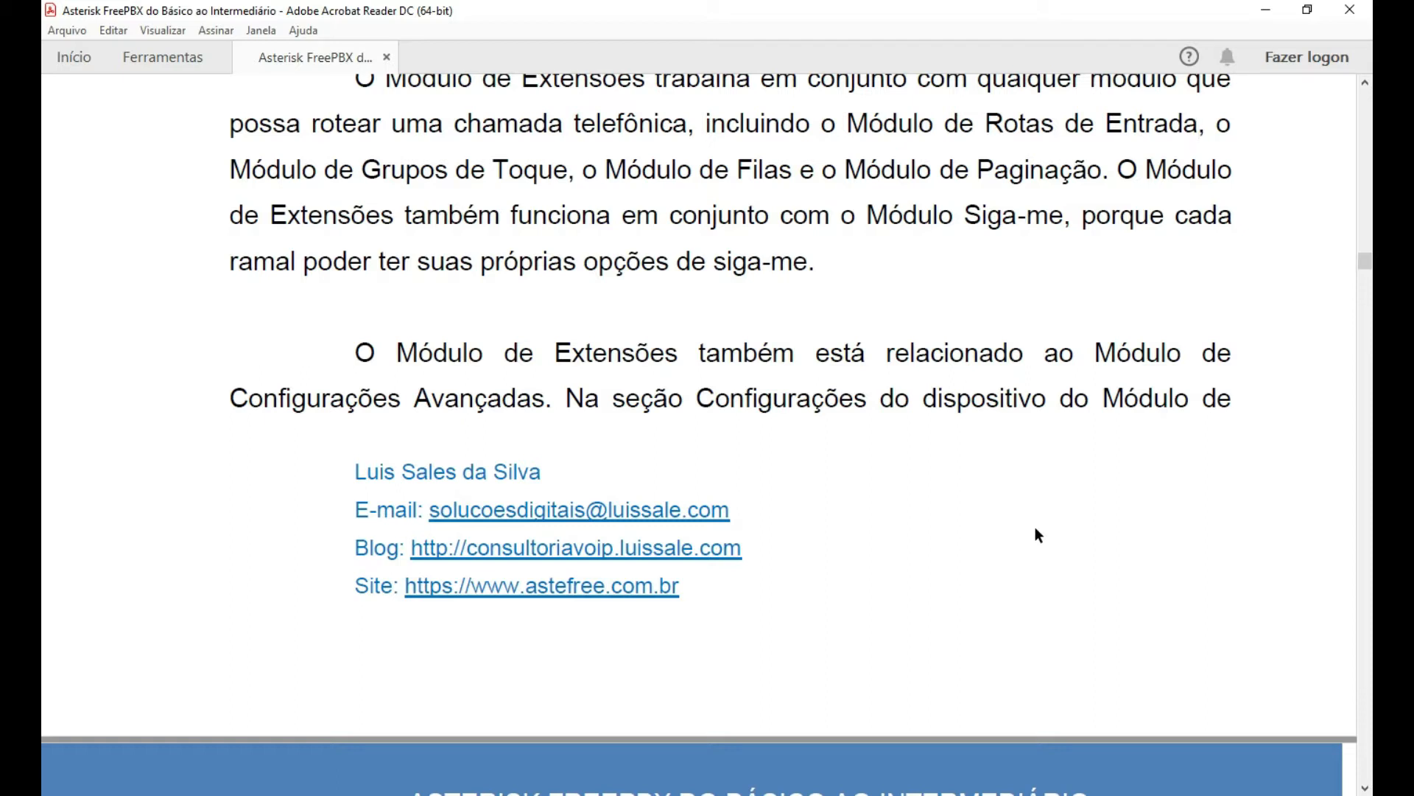
# Scroll to page 33 and highlight the phrase 'User Management Module'.
pyautogui.scroll(-3, 1033, 510)
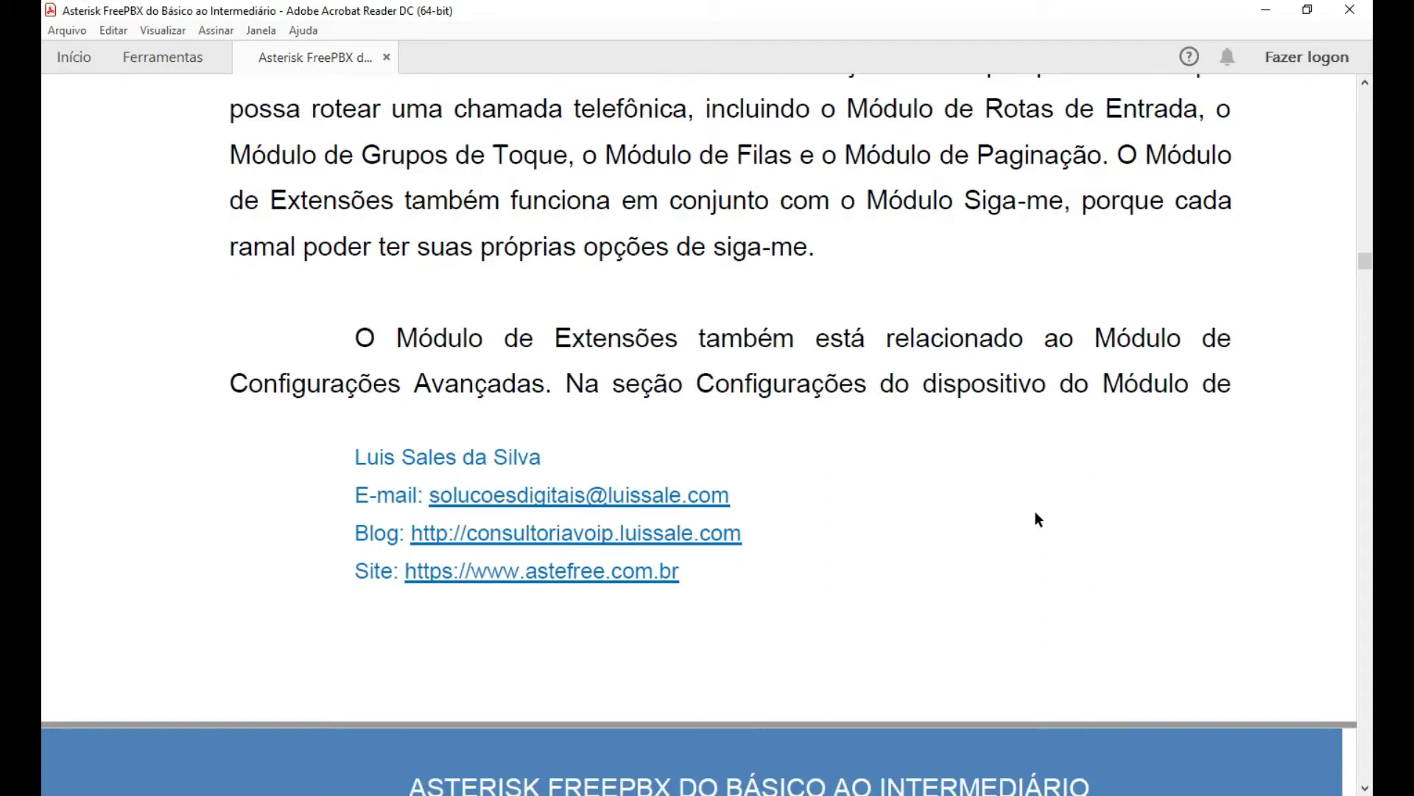
pyautogui.scroll(-10, 1083, 505)
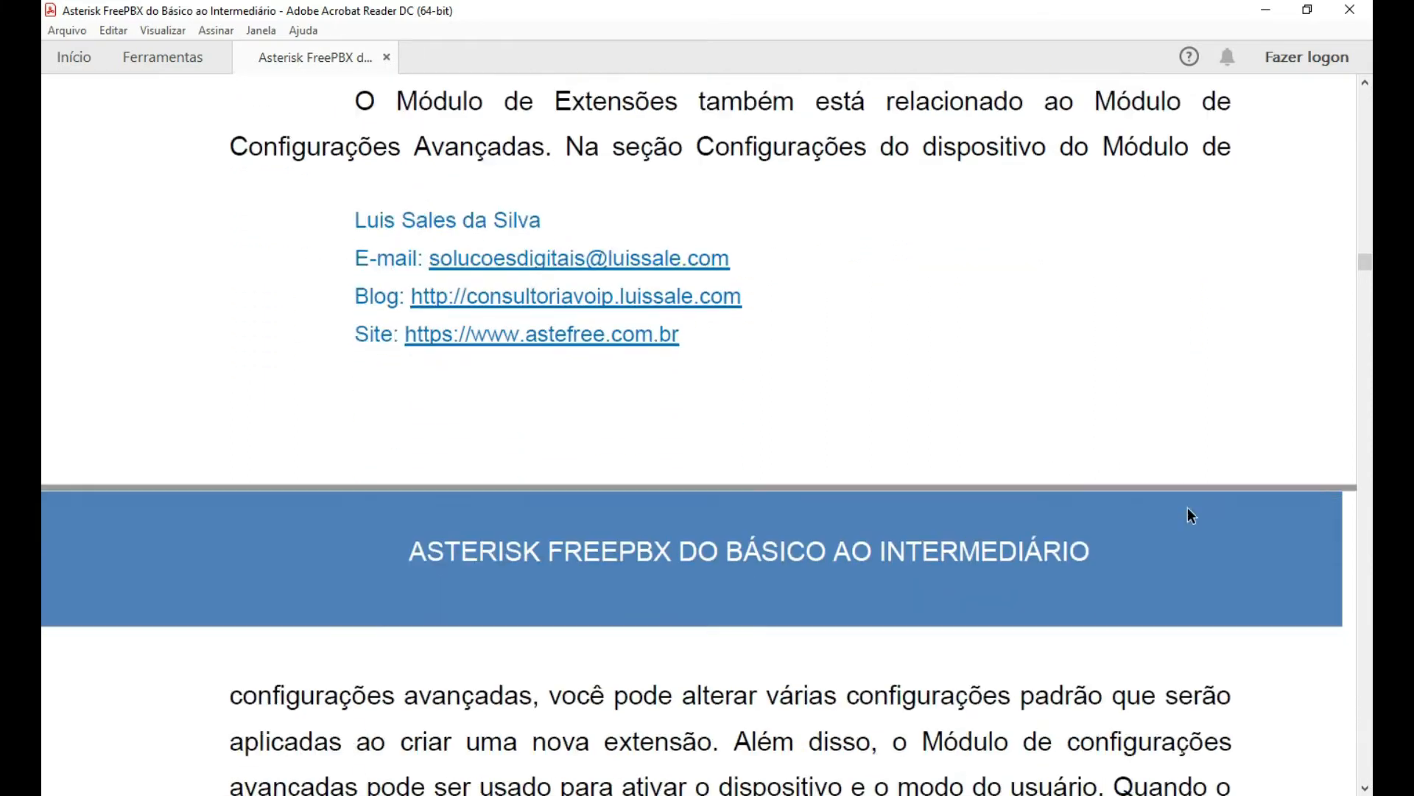
pyautogui.scroll(-8, 1222, 548)
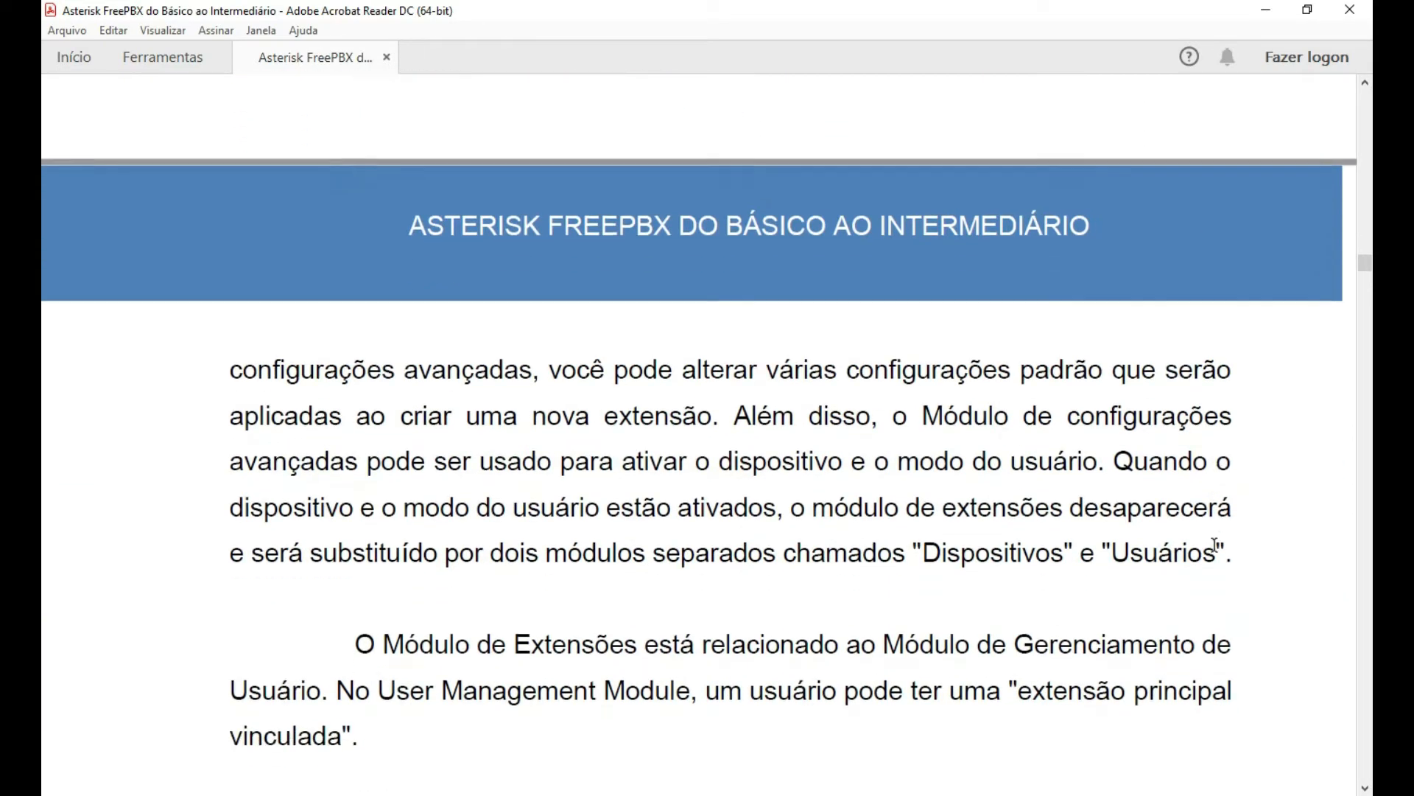
pyautogui.scroll(-2, 773, 575)
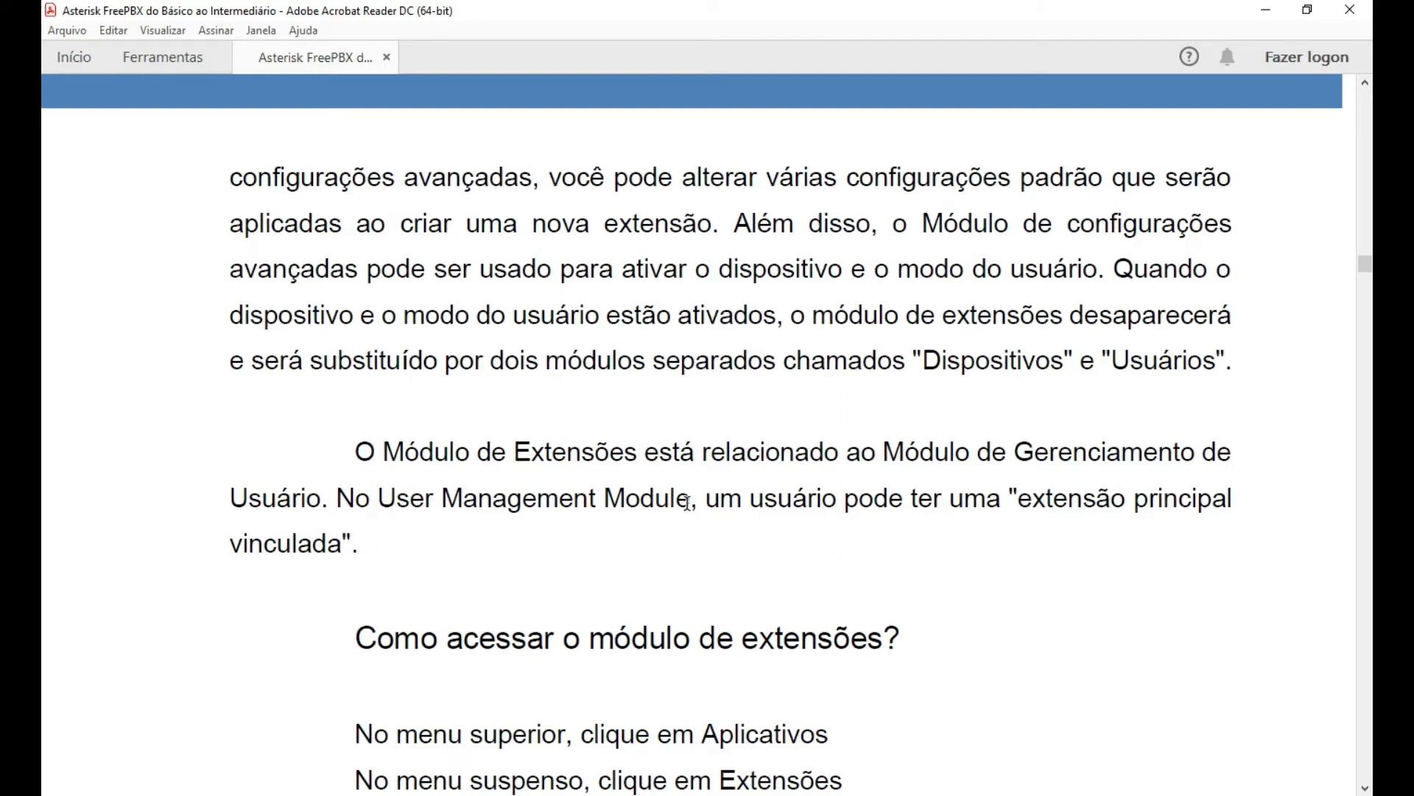
pyautogui.moveTo(693, 503); pyautogui.dragTo(380, 495)
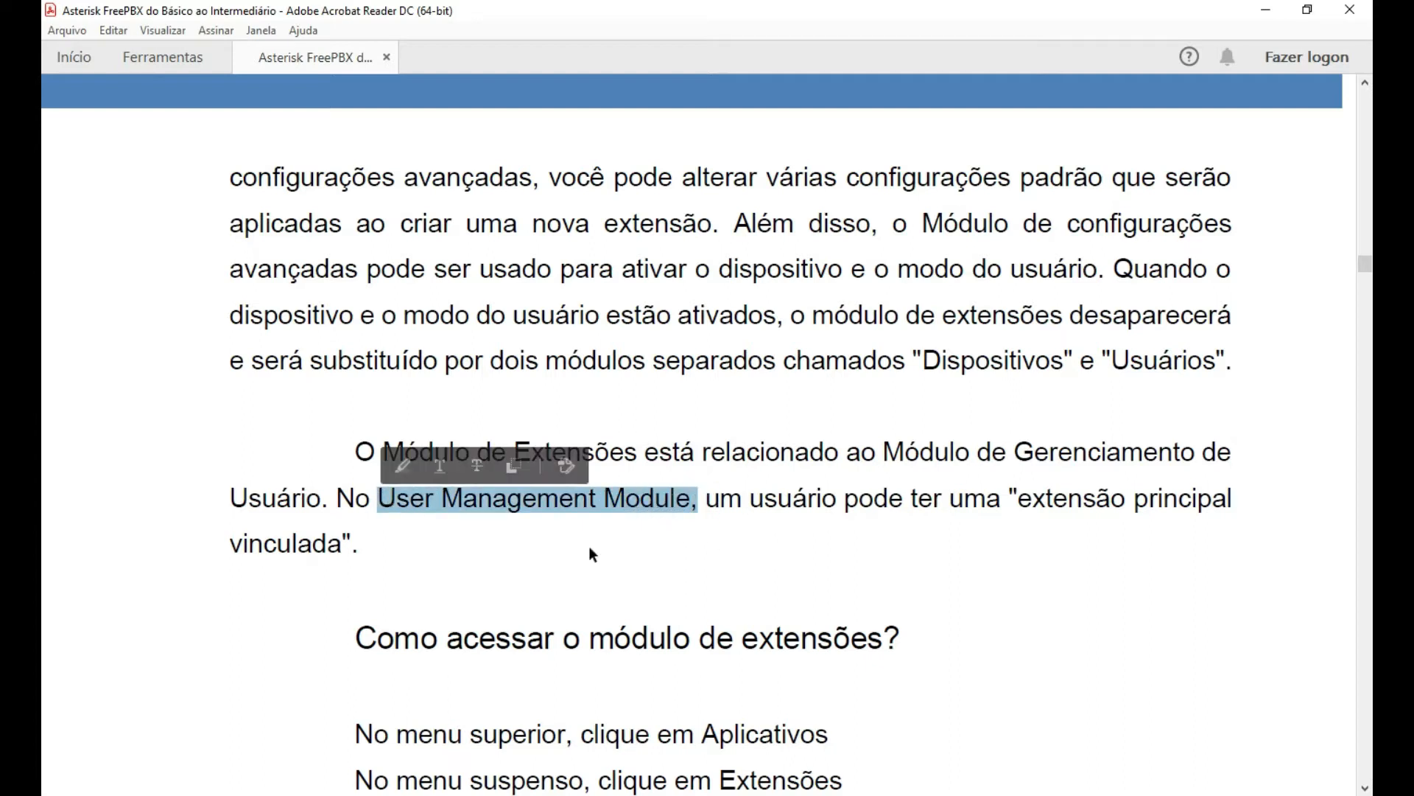
pyautogui.click(685, 544)
# Read page 33's list of six extension types, DAHDI to Virtual, then switch to the FreePBX dashboard.
pyautogui.scroll(-1, 908, 563)
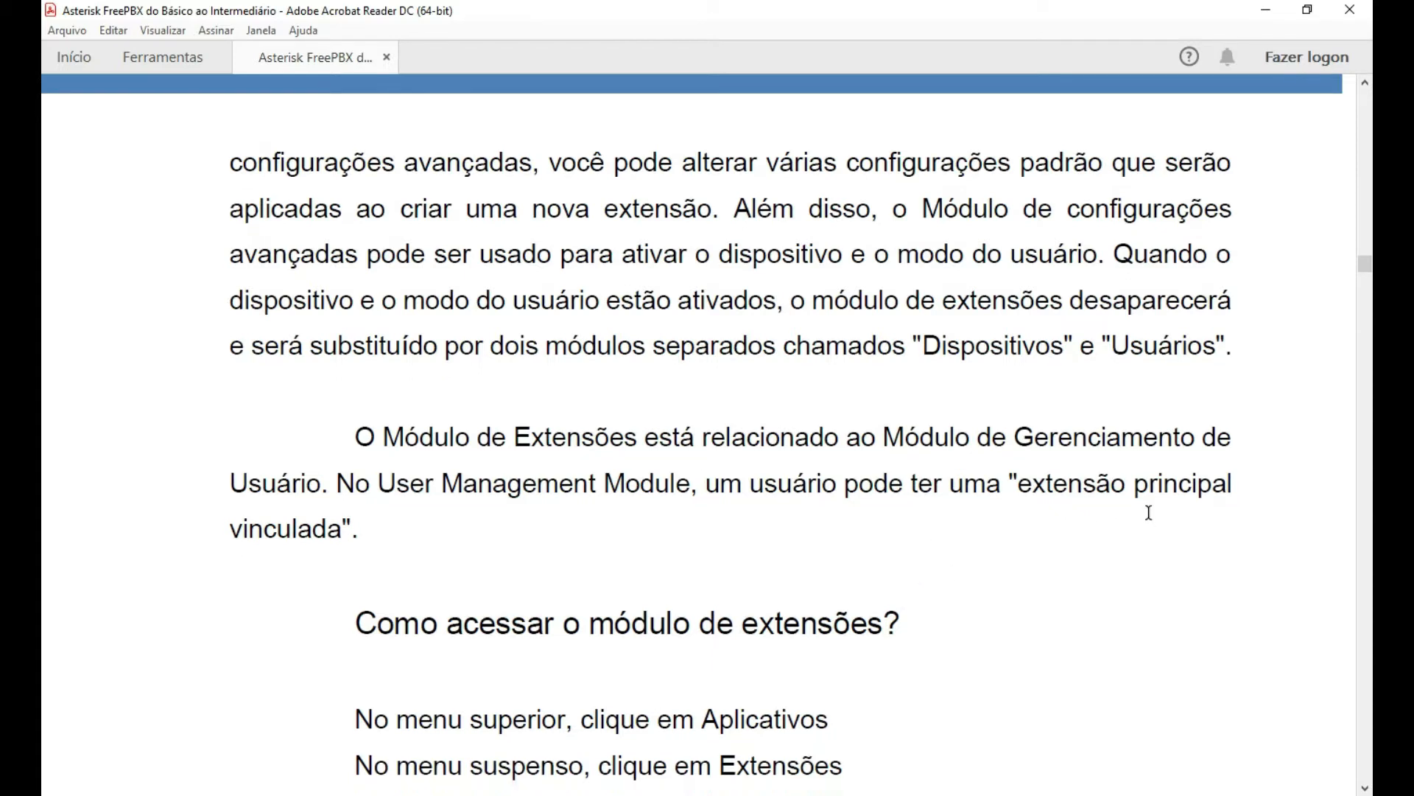
pyautogui.scroll(-1, 1178, 522)
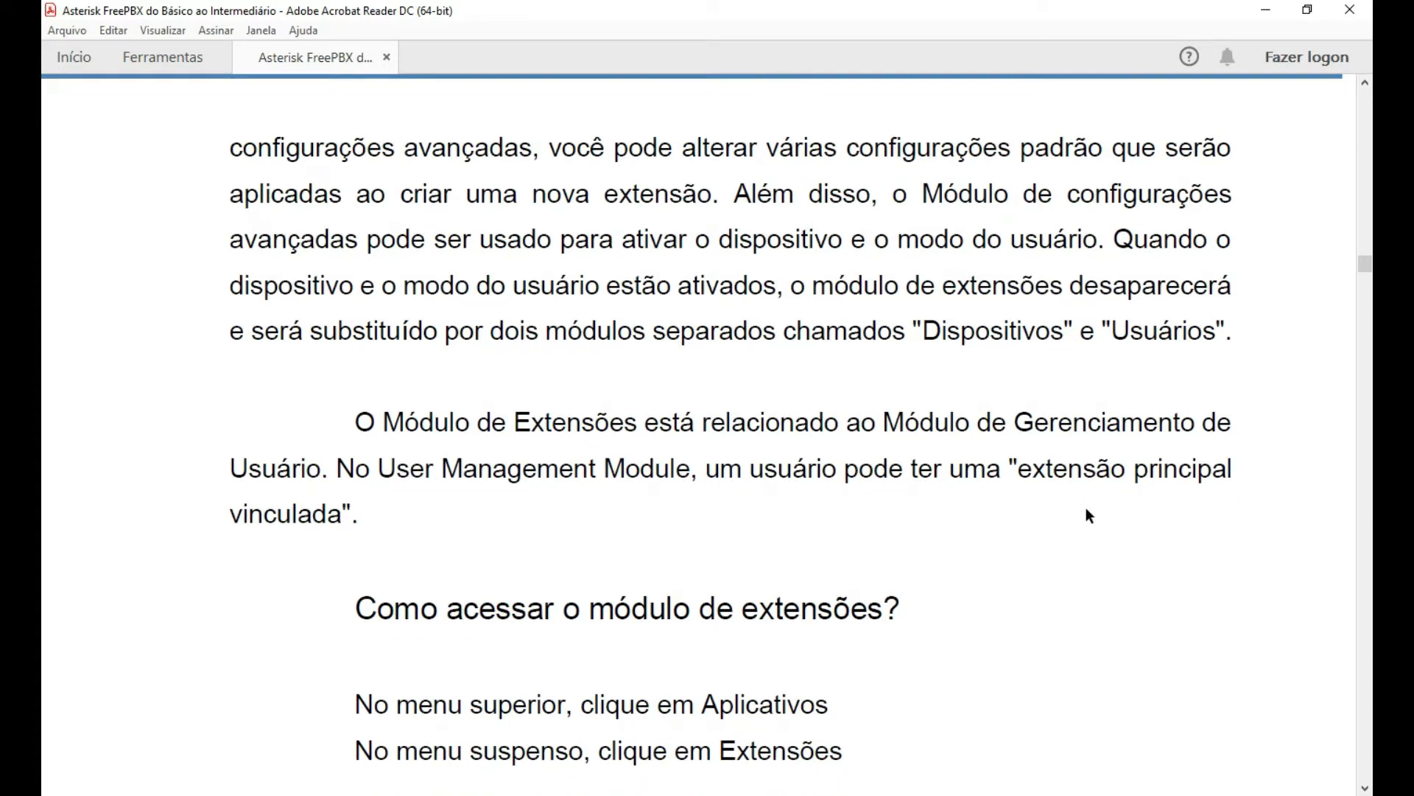
pyautogui.click(1024, 471)
pyautogui.scroll(-5, 1155, 480)
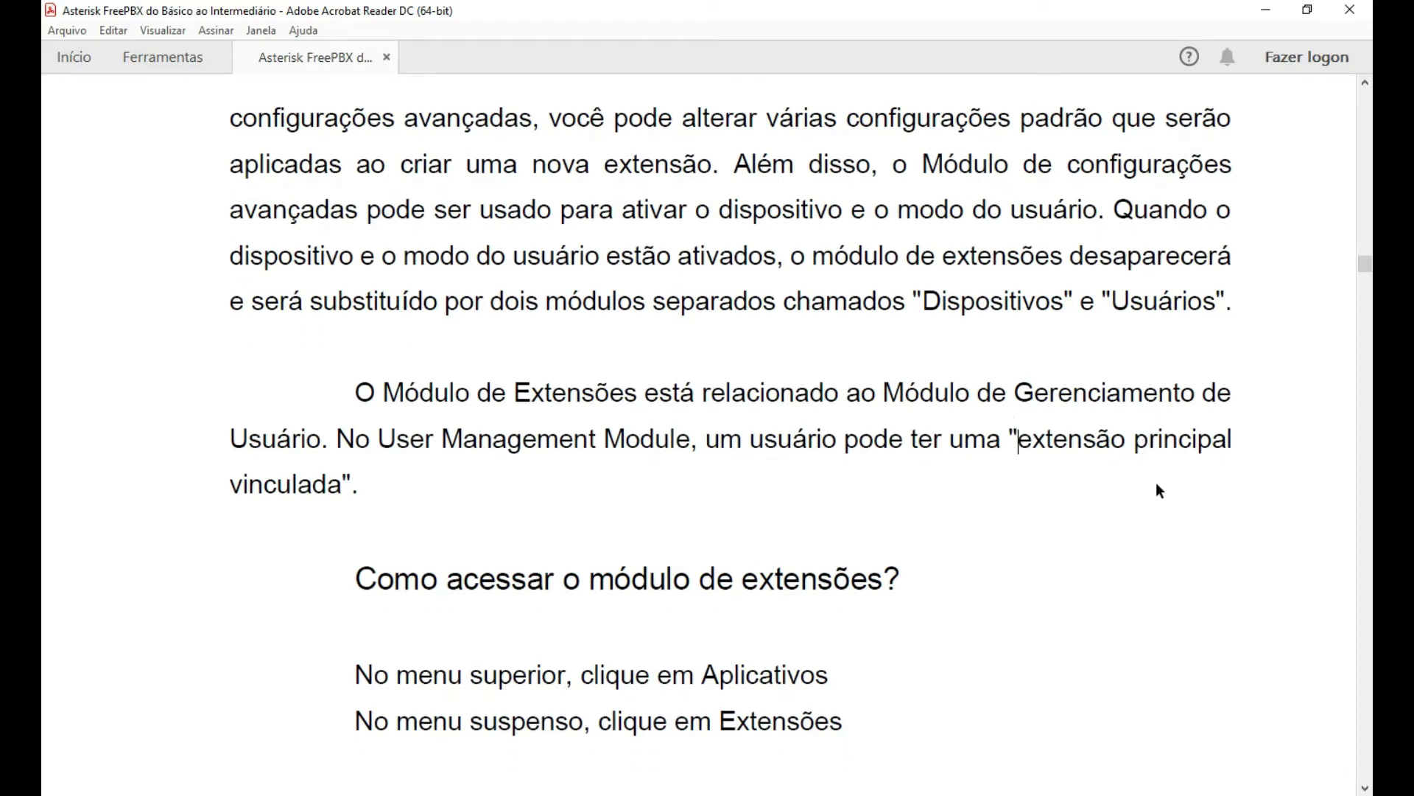
pyautogui.scroll(-4, 844, 422)
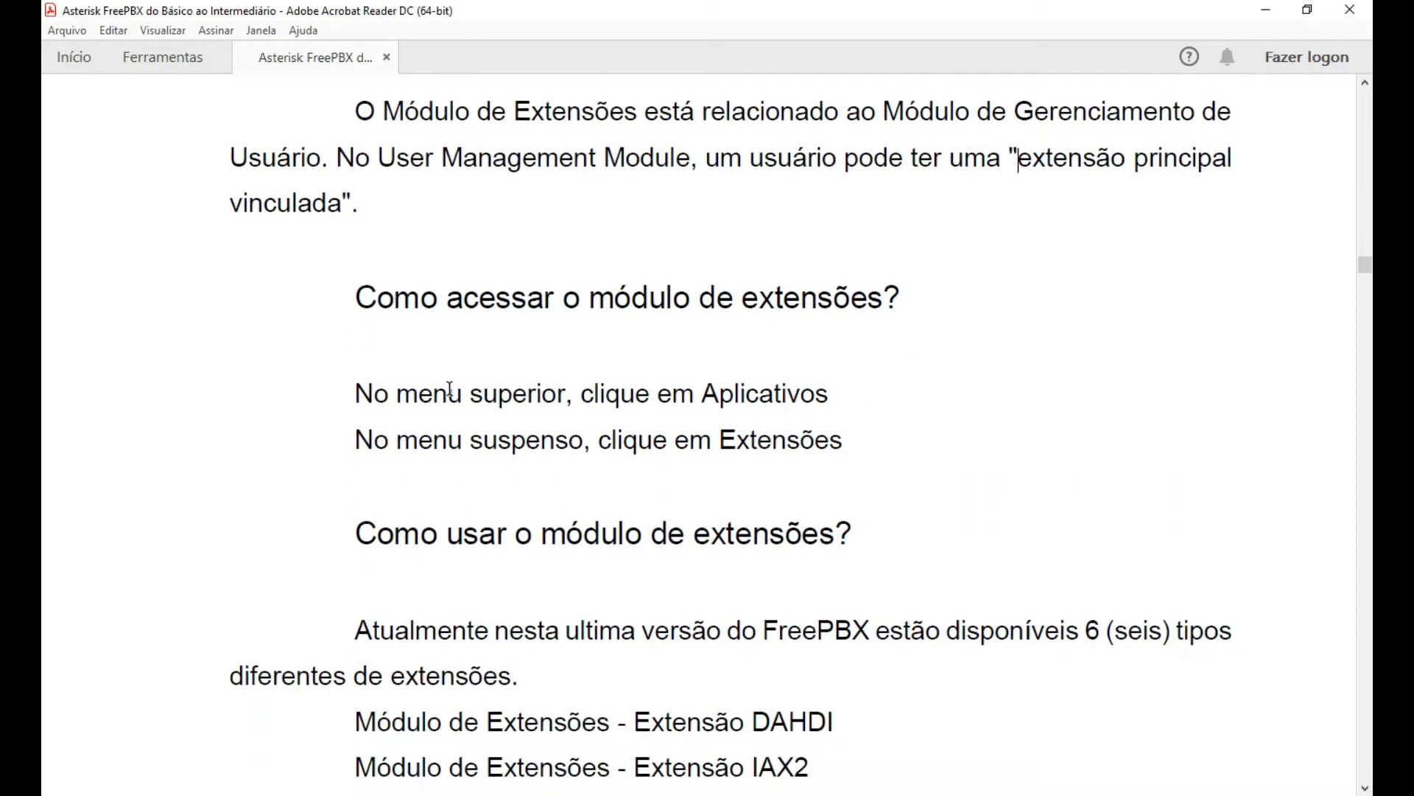
pyautogui.scroll(-1, 575, 390)
pyautogui.scroll(-2, 678, 390)
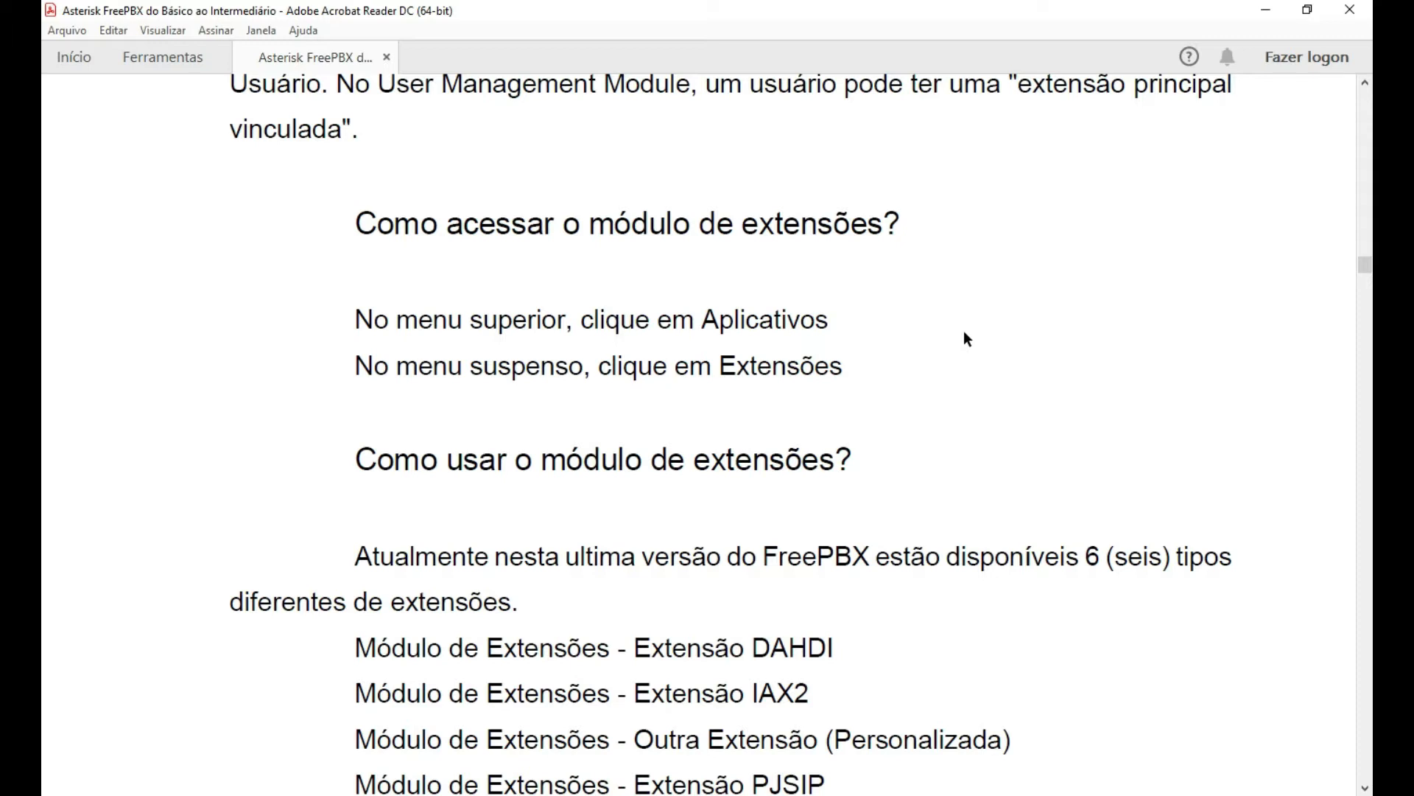
pyautogui.scroll(-2, 955, 331)
pyautogui.scroll(-2, 987, 383)
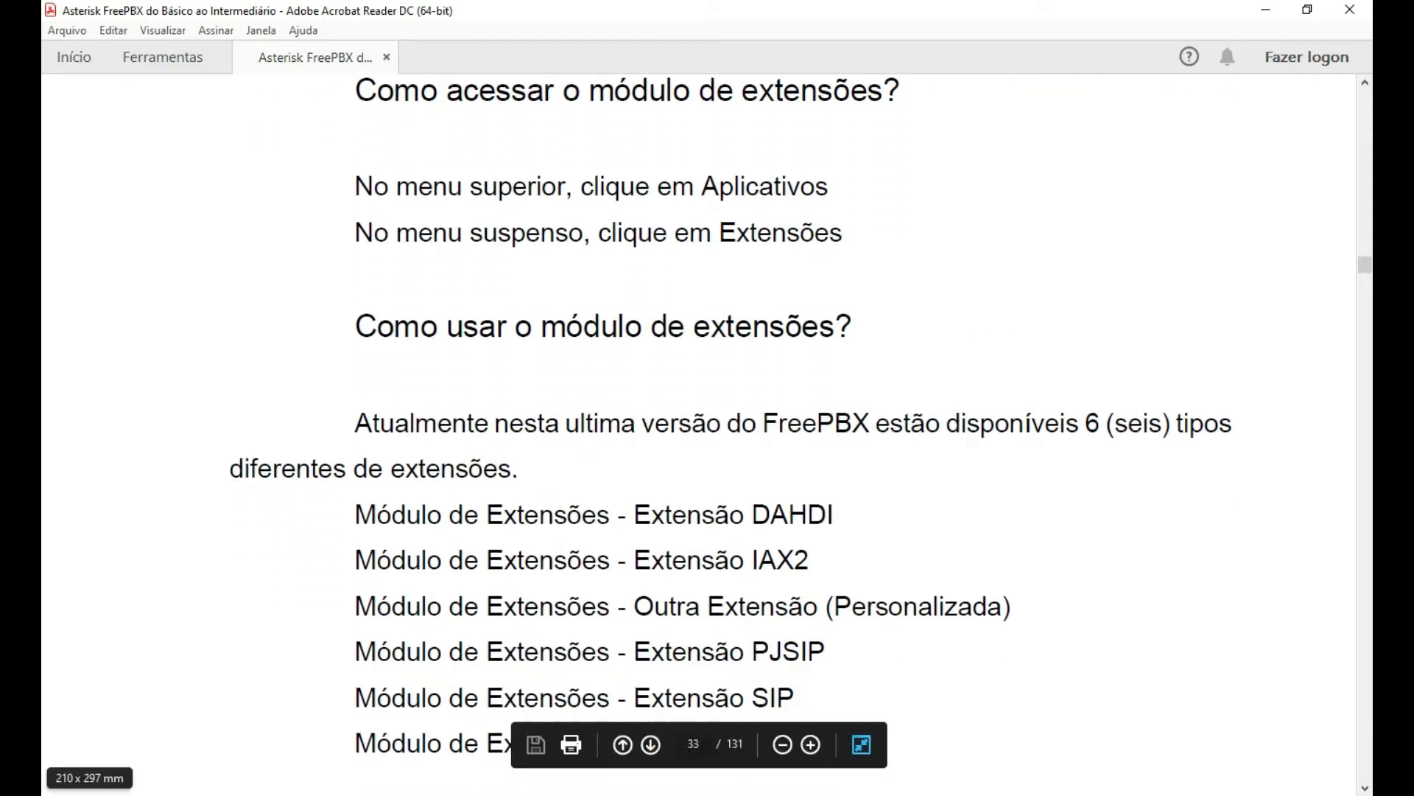
pyautogui.click(354, 794)
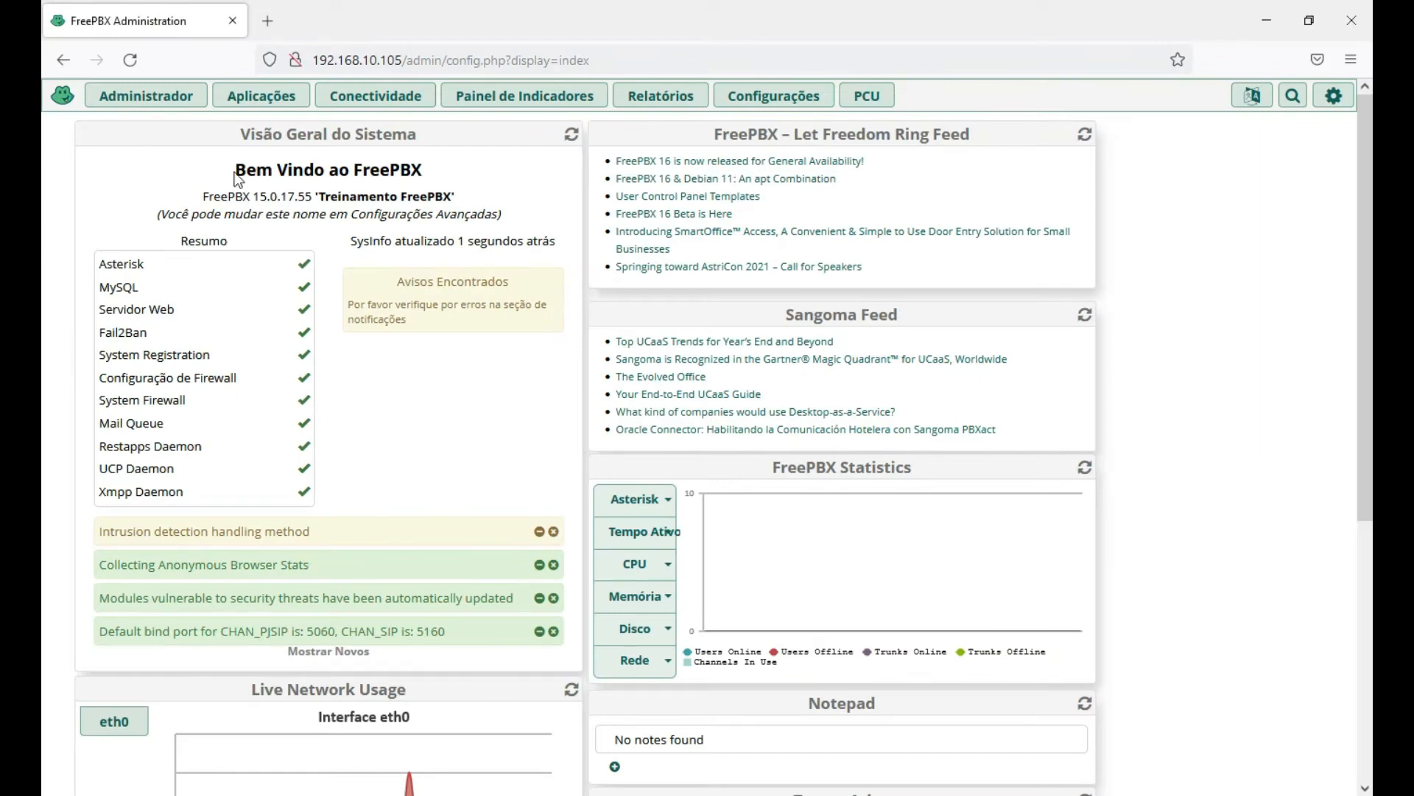
# Check the Aplicações menu on the FreePBX dashboard, then return to the PDF guide.
pyautogui.click(263, 102)
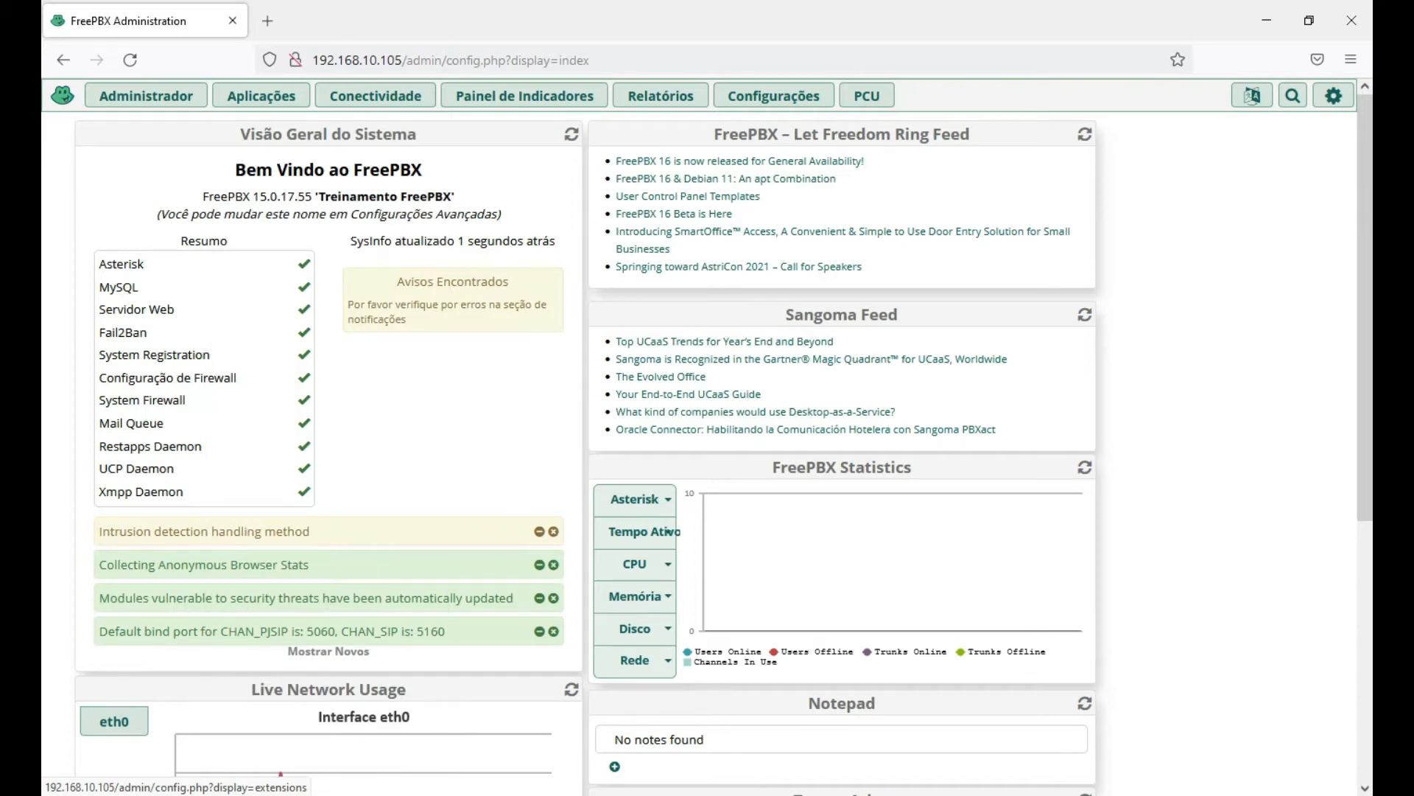
pyautogui.hotkey('alt', 'Tab')
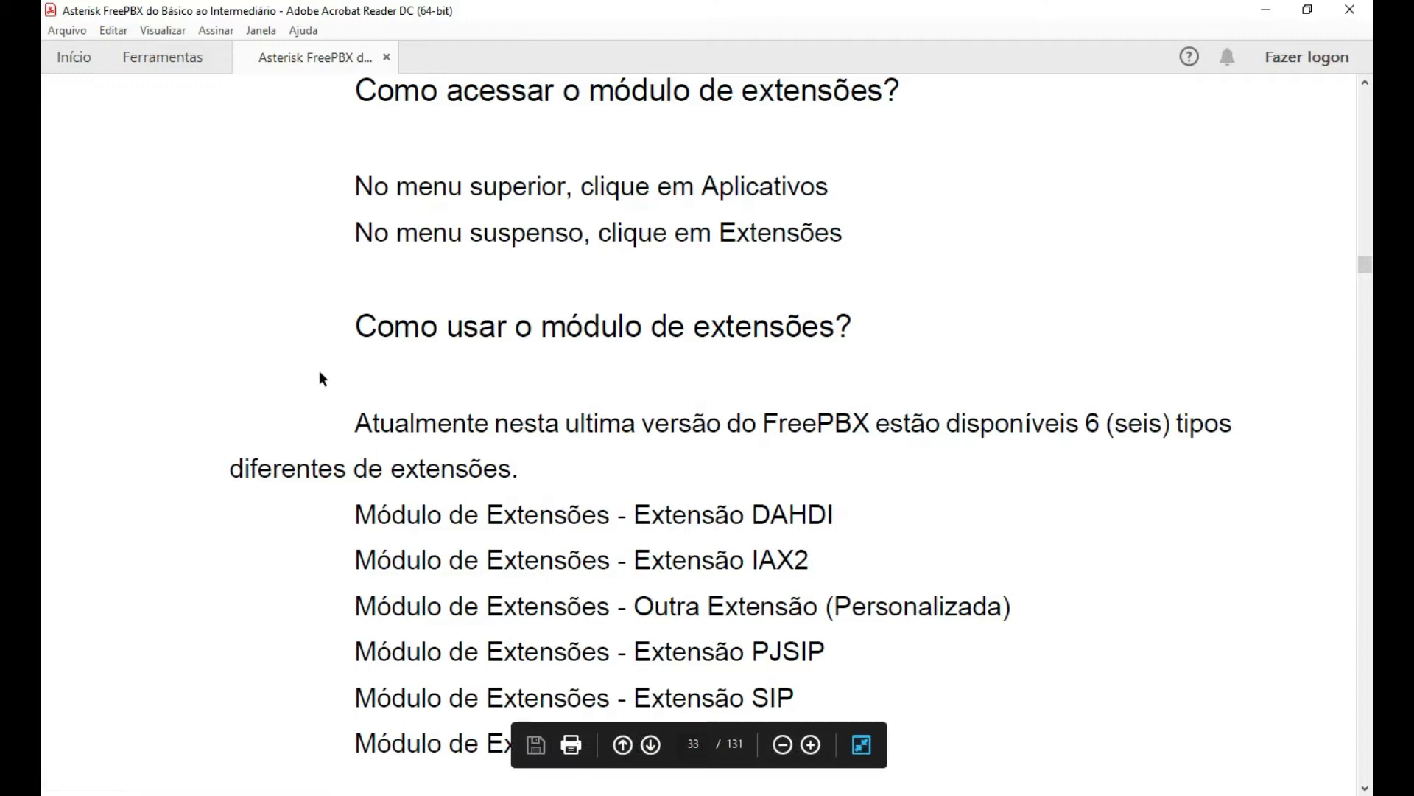
# Scroll through the list of extension types and highlight PJSIP.
pyautogui.scroll(-1, 271, 368)
pyautogui.scroll(-3, 271, 367)
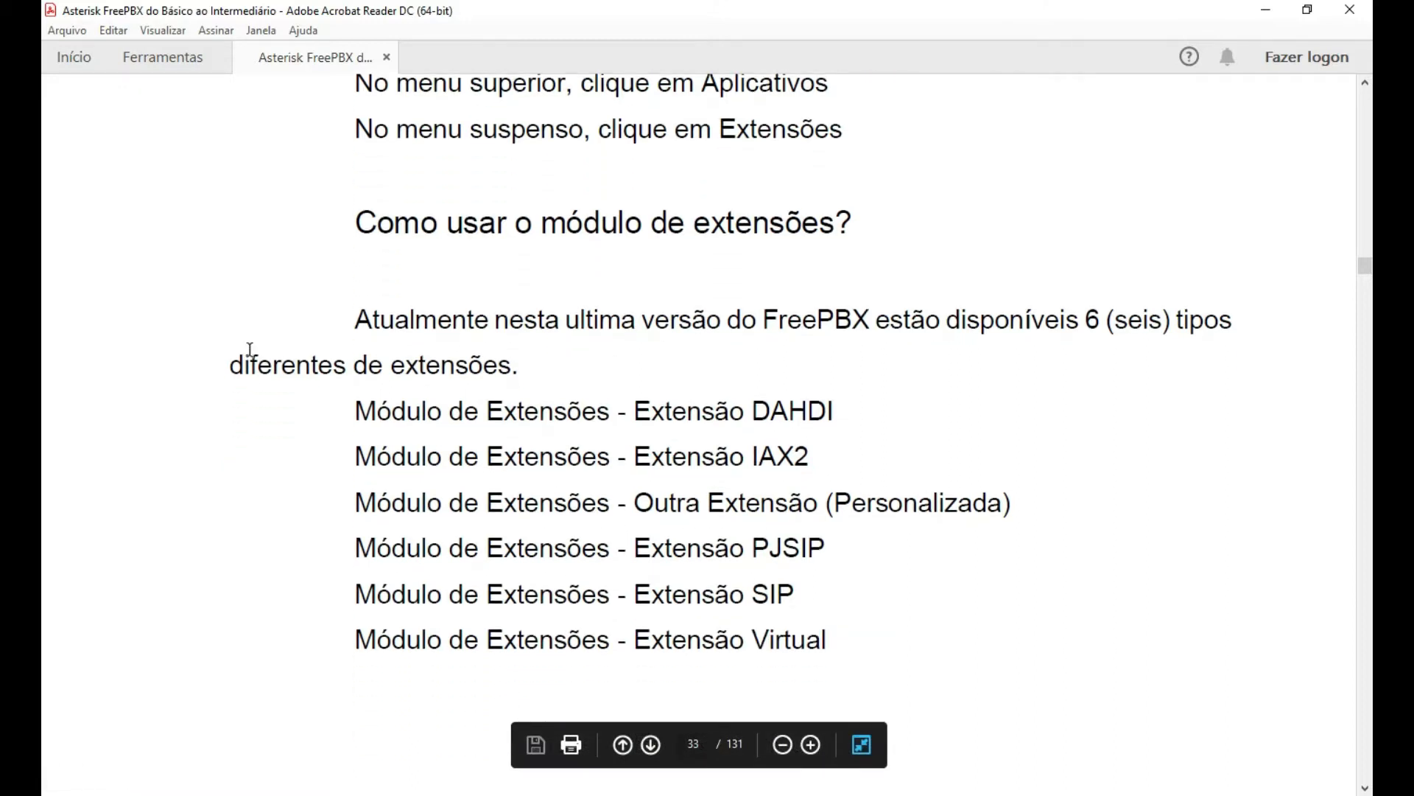
pyautogui.scroll(-1, 243, 338)
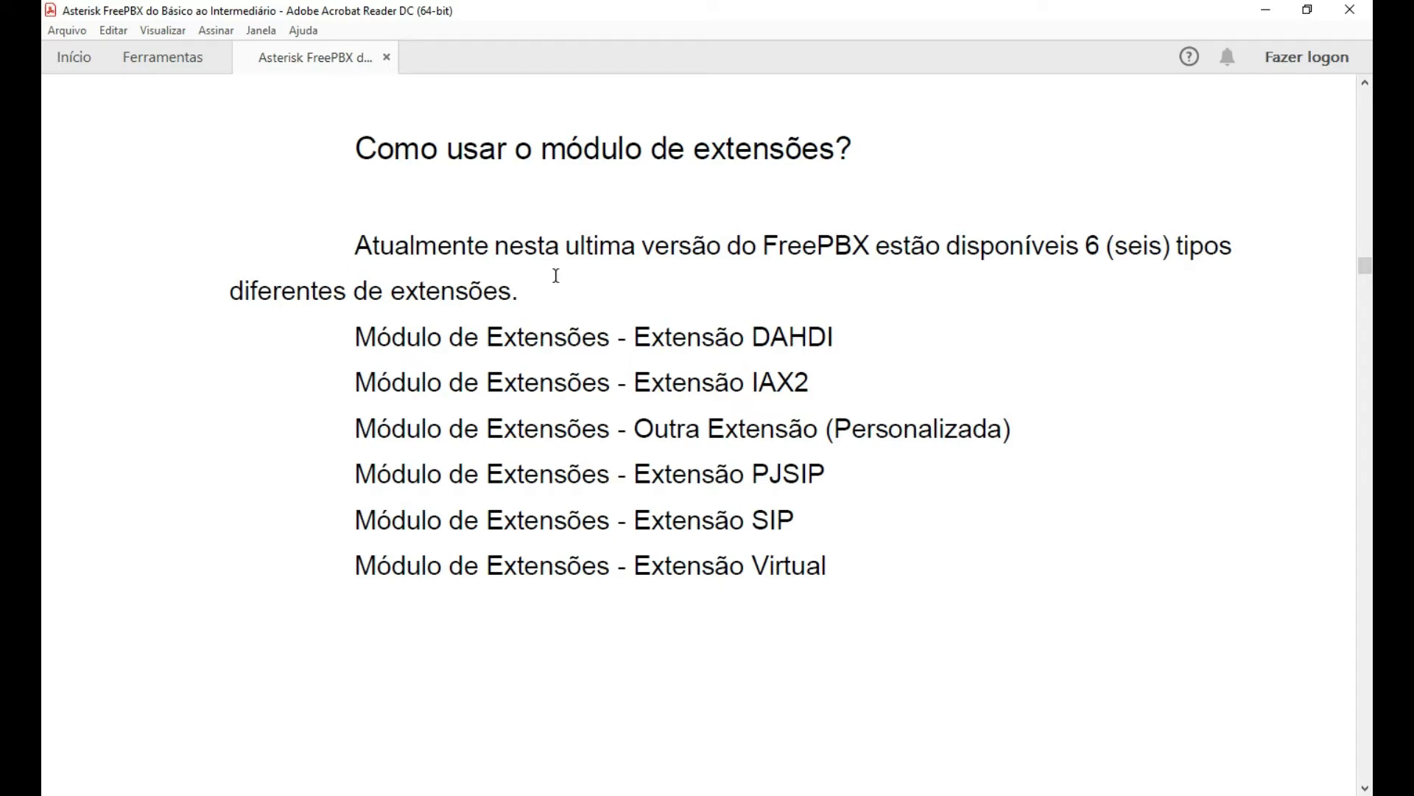
pyautogui.scroll(-1, 556, 276)
pyautogui.scroll(-1, 280, 292)
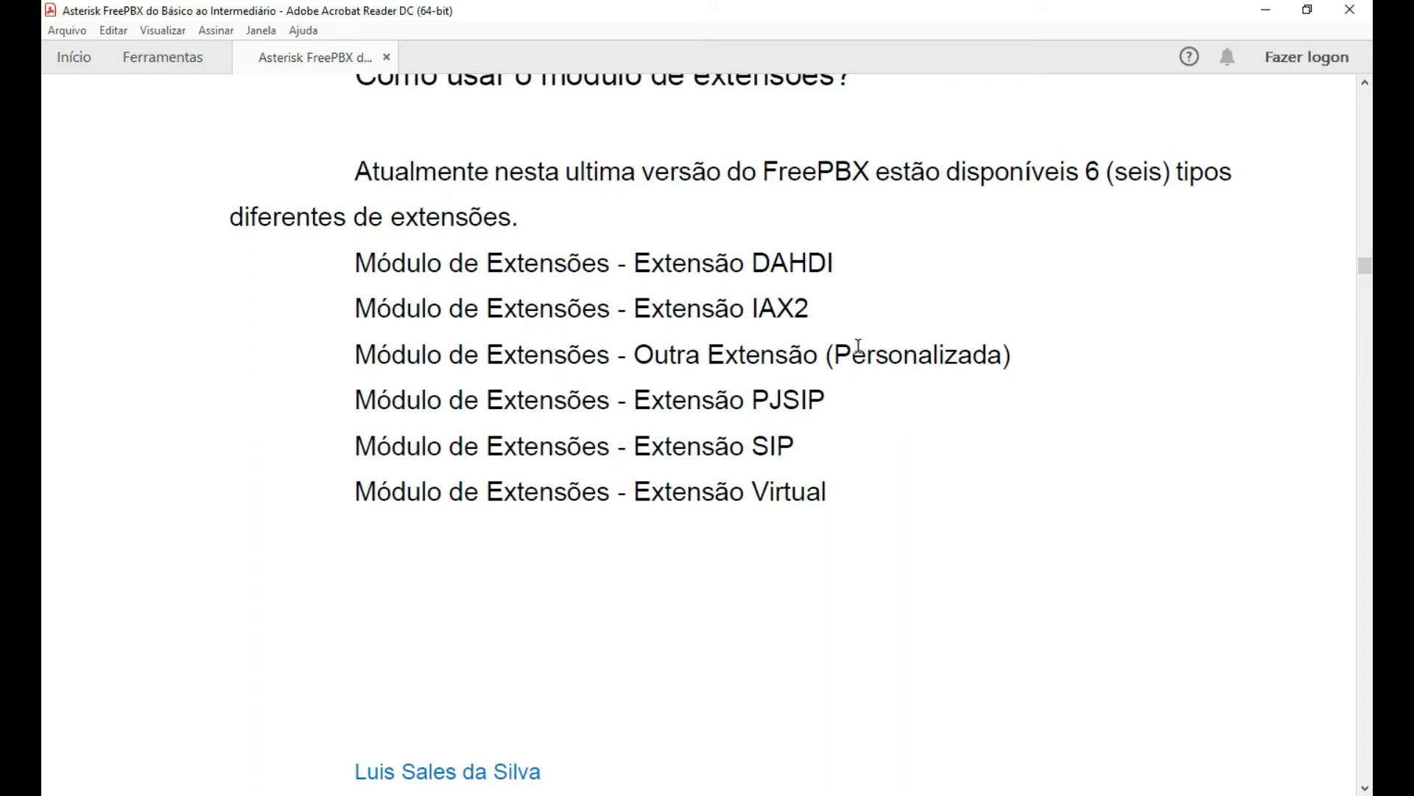
pyautogui.moveTo(821, 401); pyautogui.dragTo(755, 401)
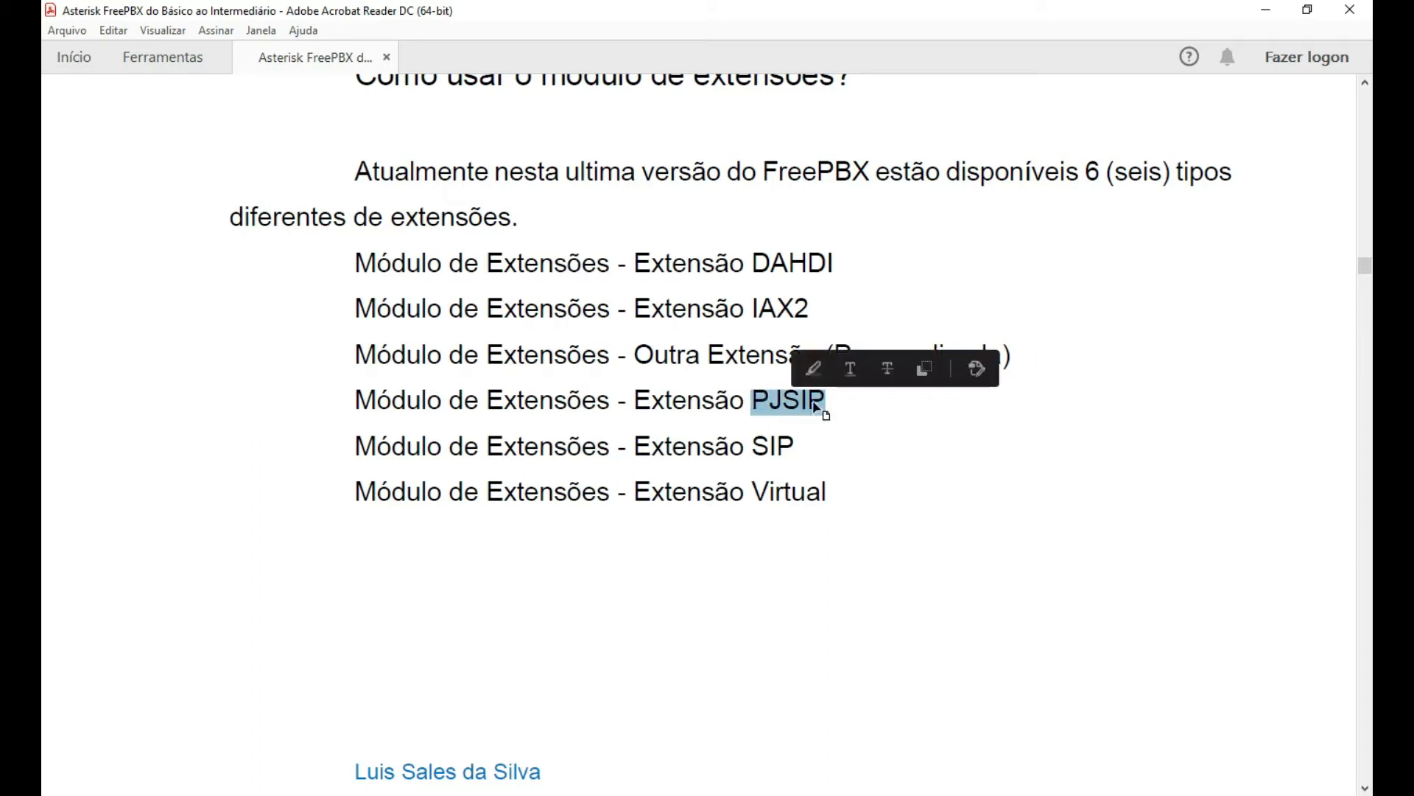
pyautogui.scroll(-1, 978, 462)
pyautogui.scroll(-1, 979, 453)
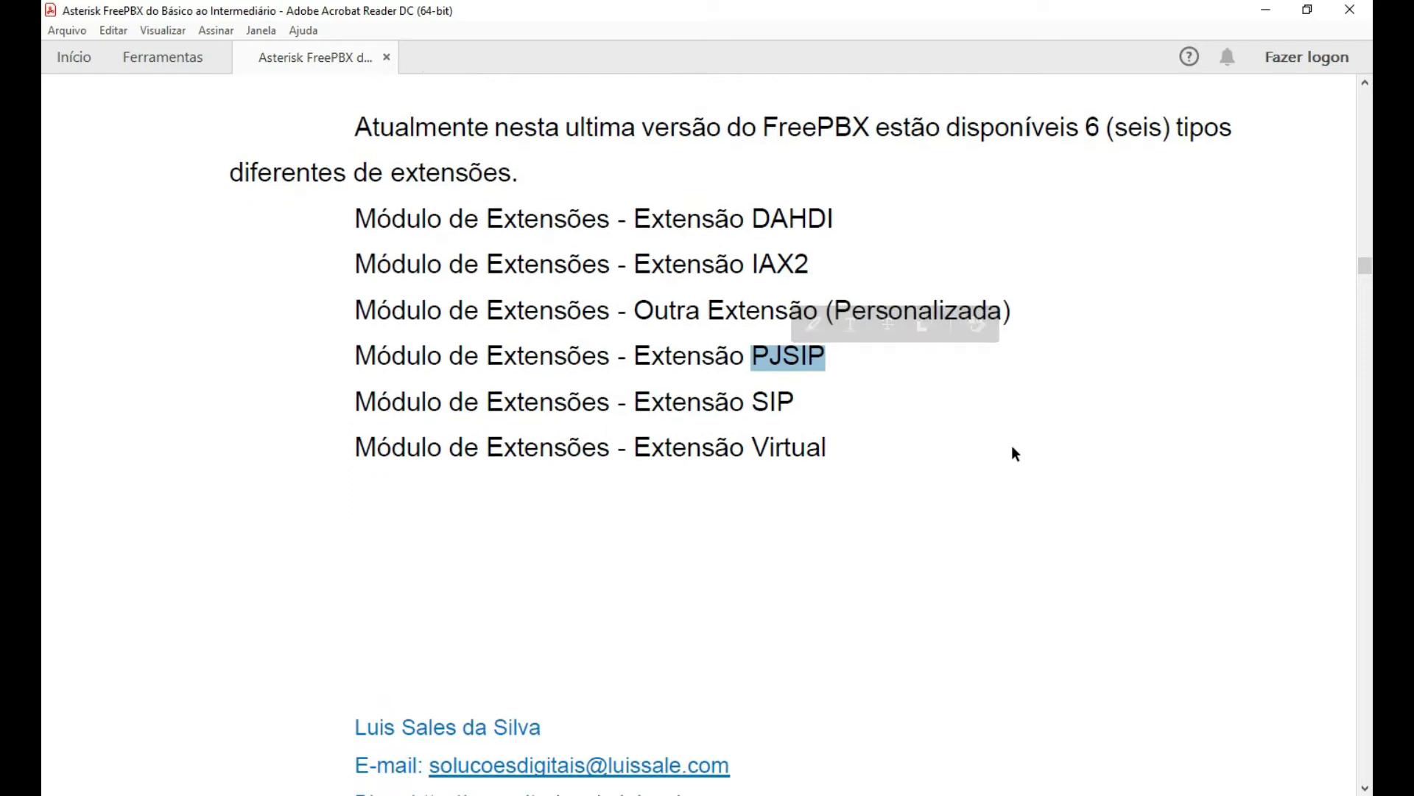
pyautogui.click(1036, 442)
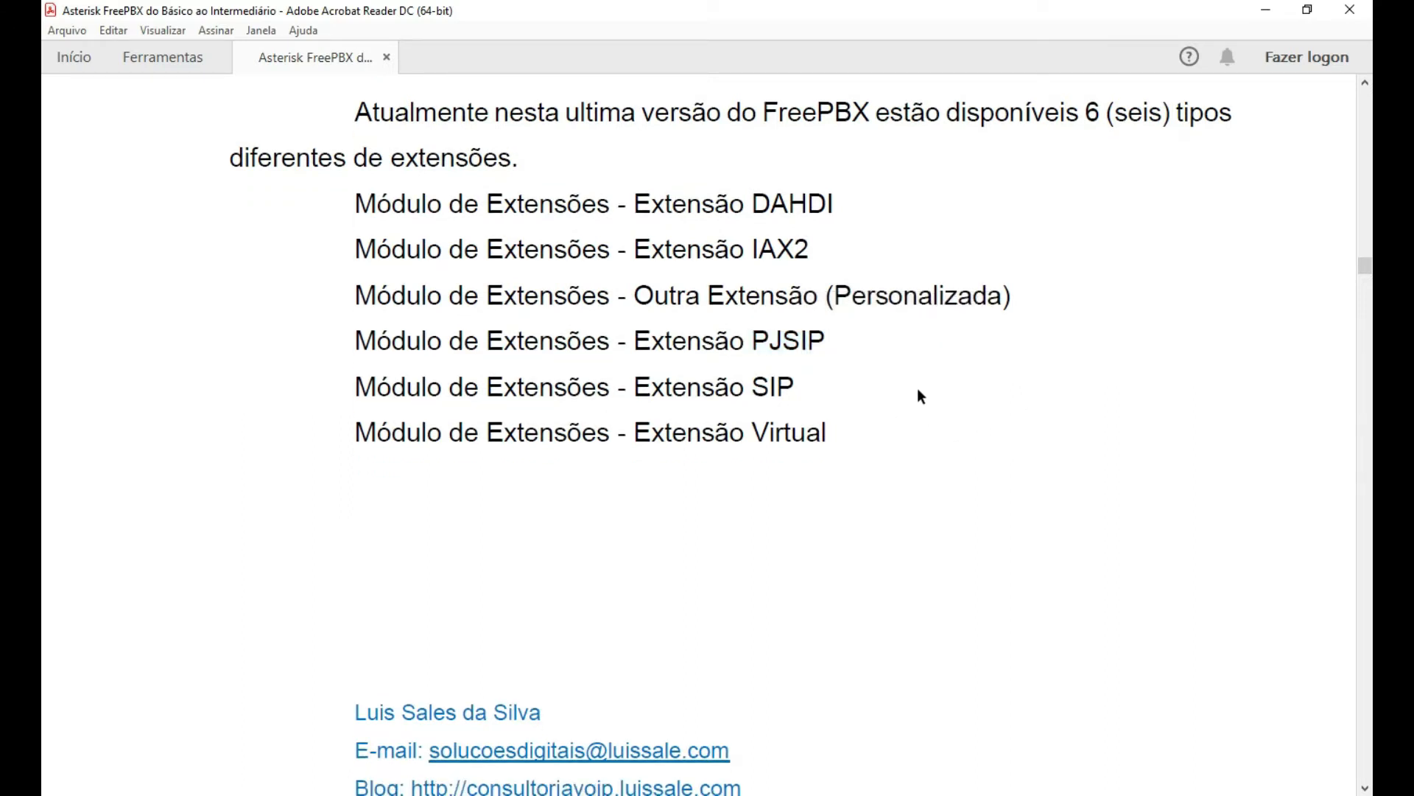
# Highlight 'Extensão Virtual', then scroll to Figura 25 and section 4.1.1 CRIANDO EXTENSÕES.
pyautogui.scroll(-1, 925, 391)
pyautogui.scroll(-1, 932, 398)
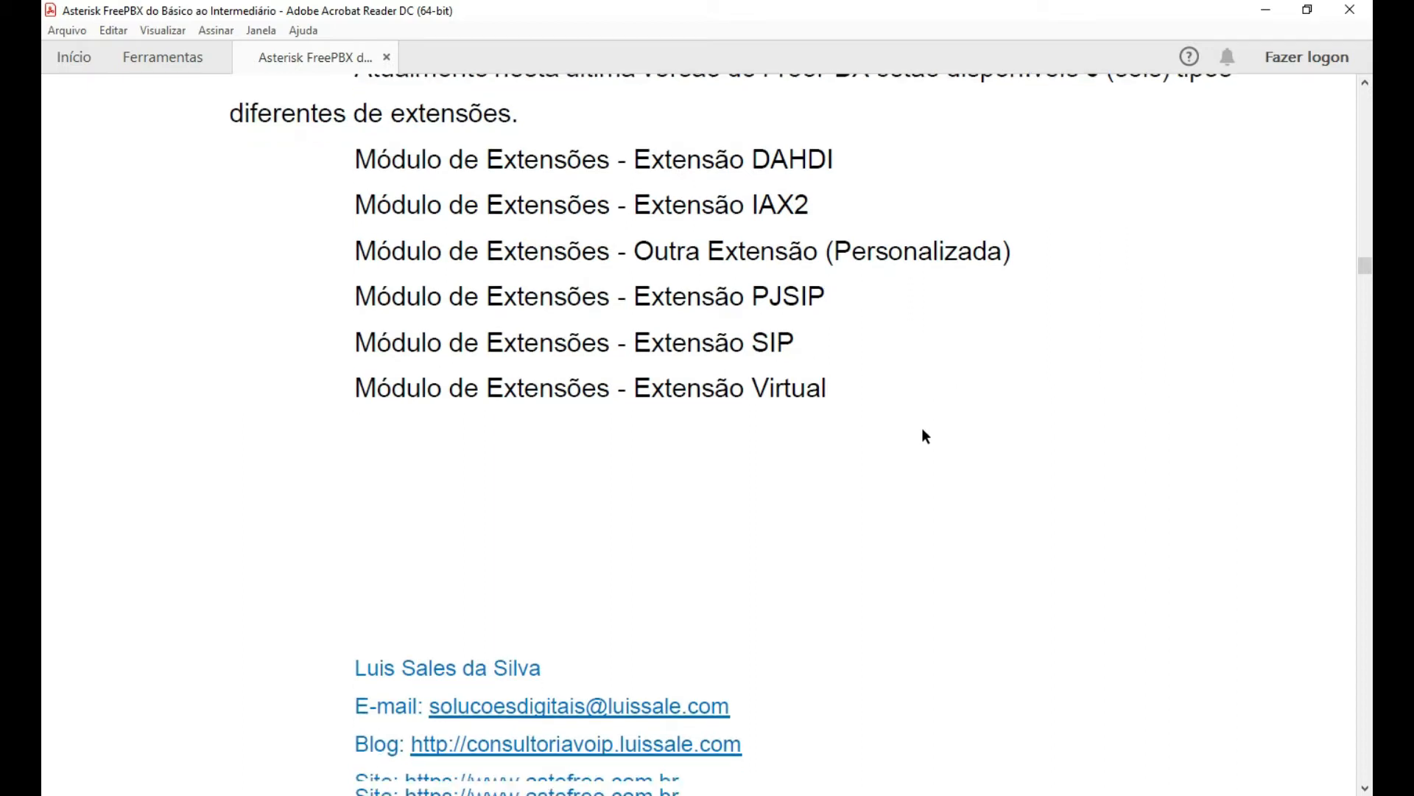
pyautogui.scroll(-1, 904, 476)
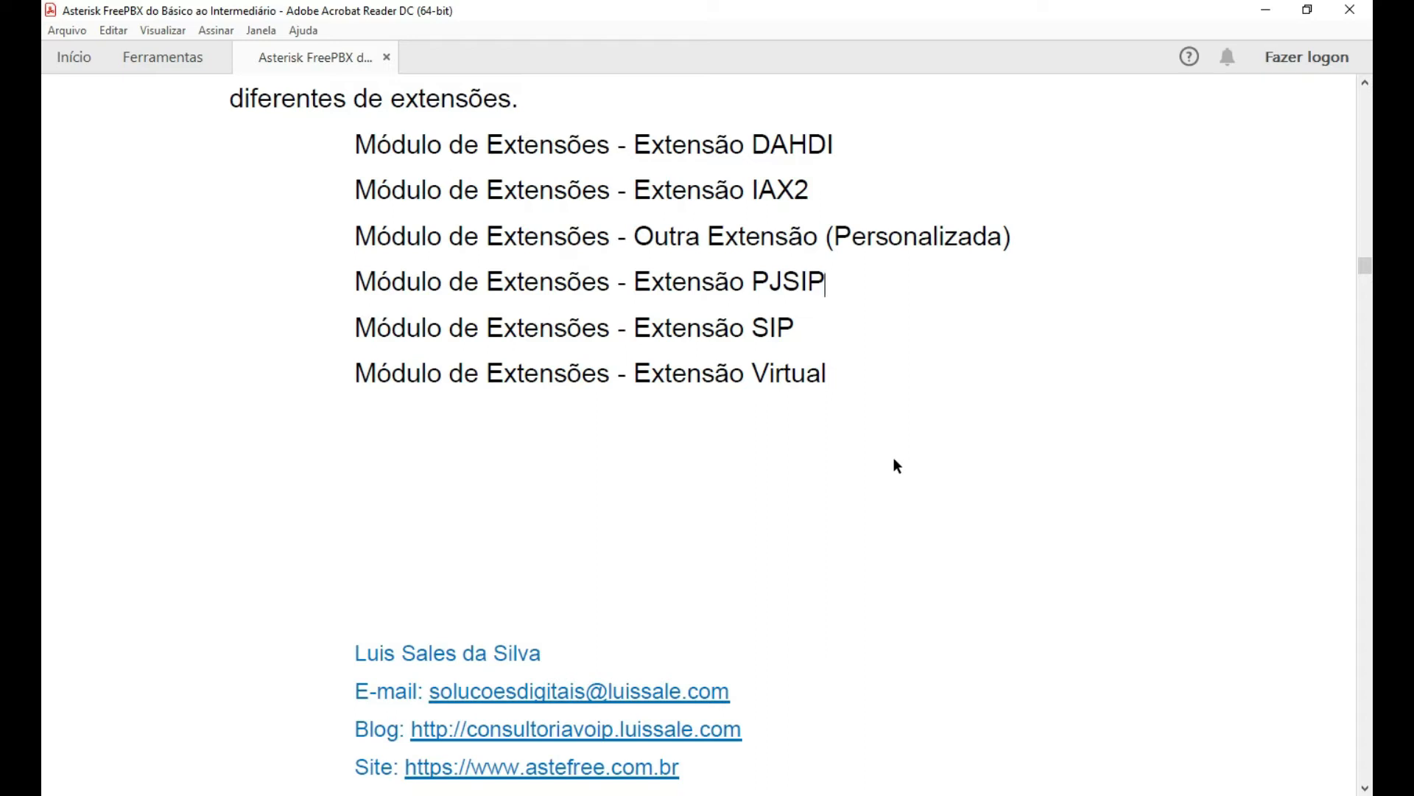
pyautogui.scroll(-1, 894, 460)
pyautogui.click(638, 358)
pyautogui.moveTo(637, 357); pyautogui.dragTo(788, 359)
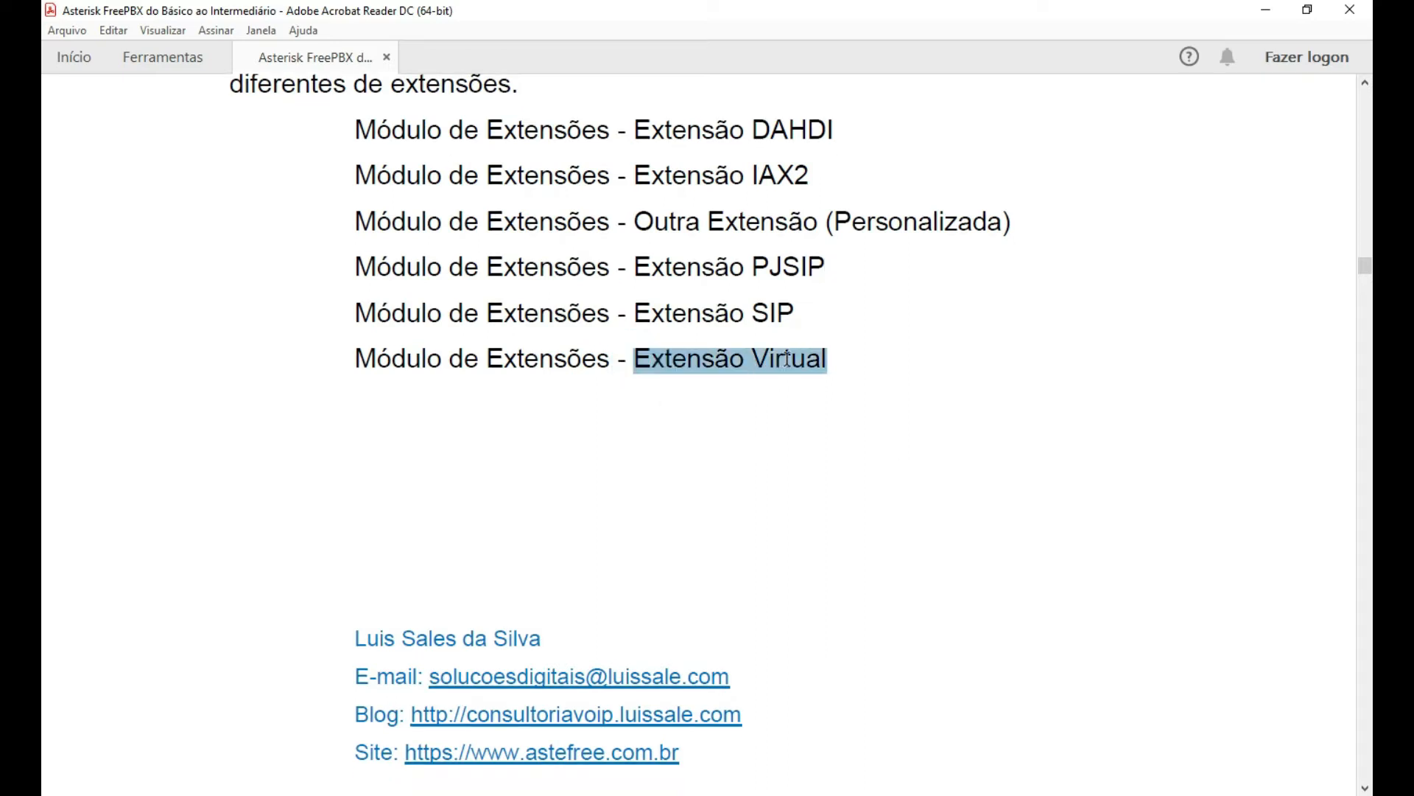
pyautogui.scroll(-2, 606, 420)
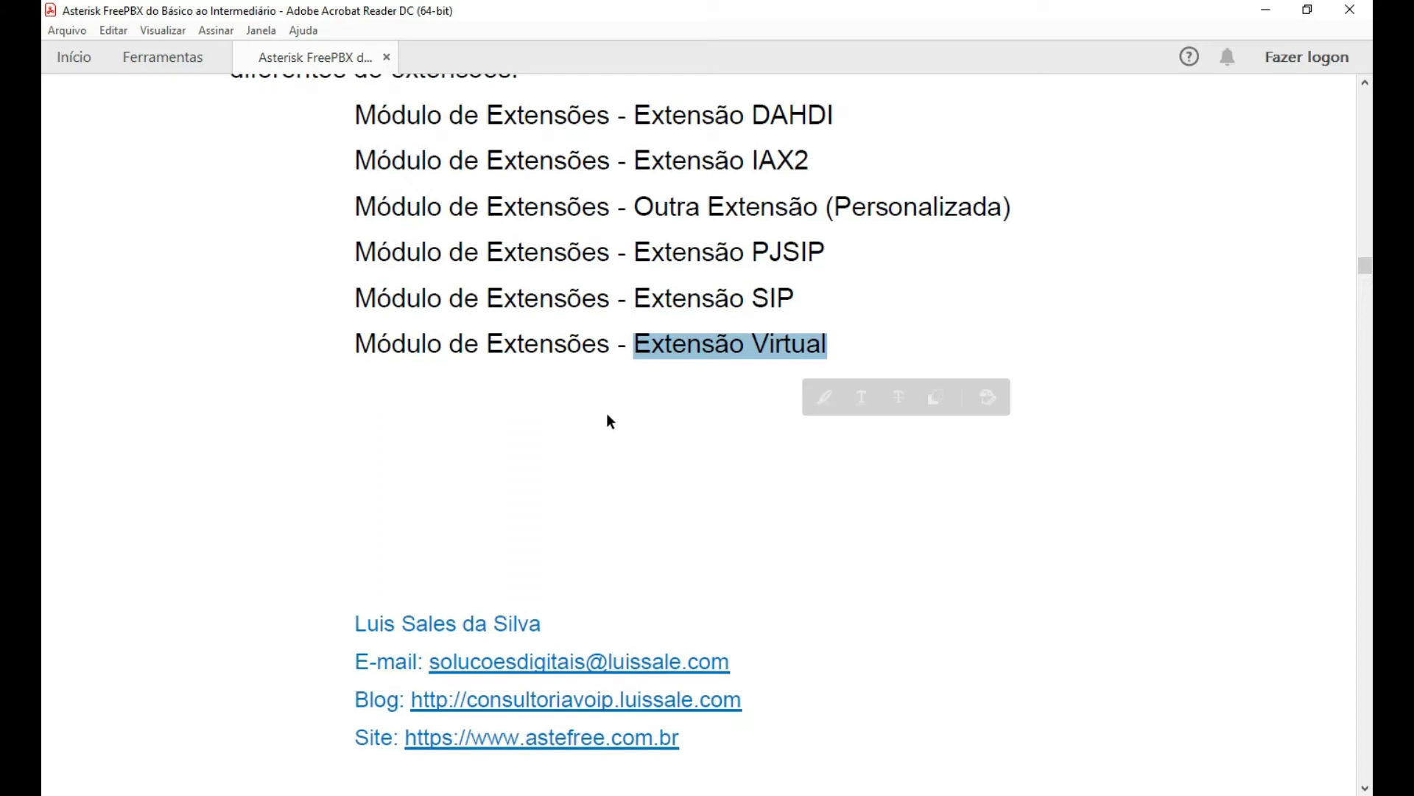
pyautogui.scroll(-5, 648, 410)
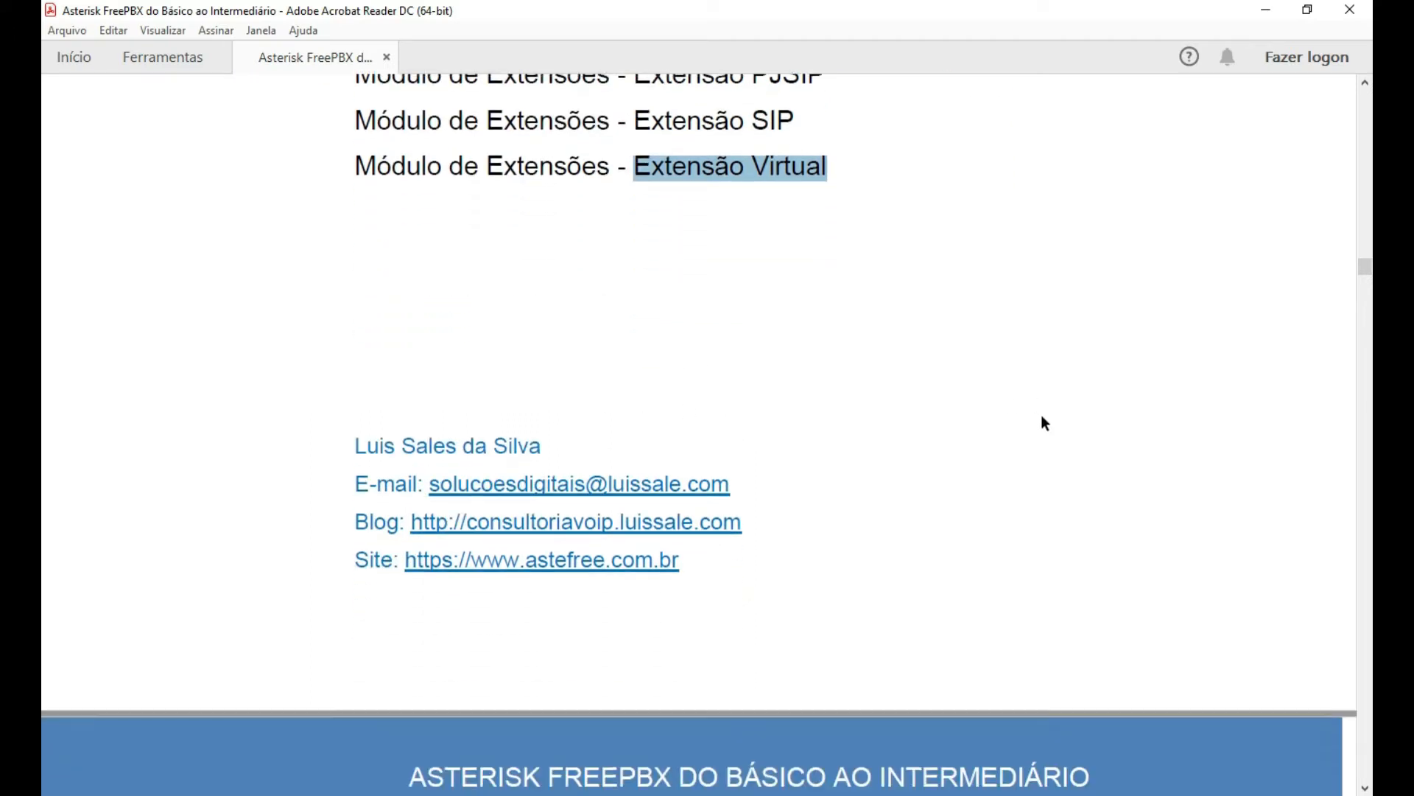
pyautogui.scroll(-8, 1043, 402)
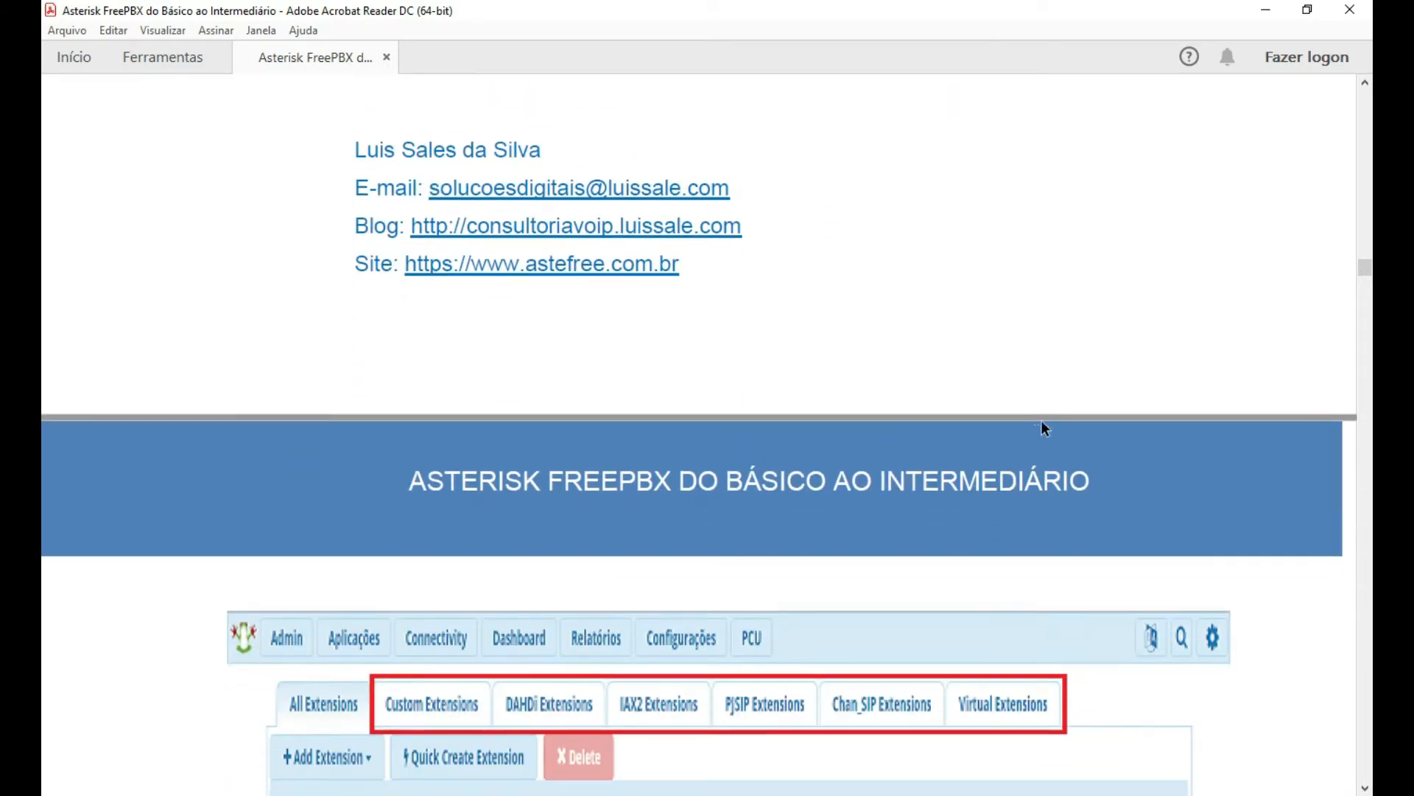
pyautogui.scroll(-4, 1105, 457)
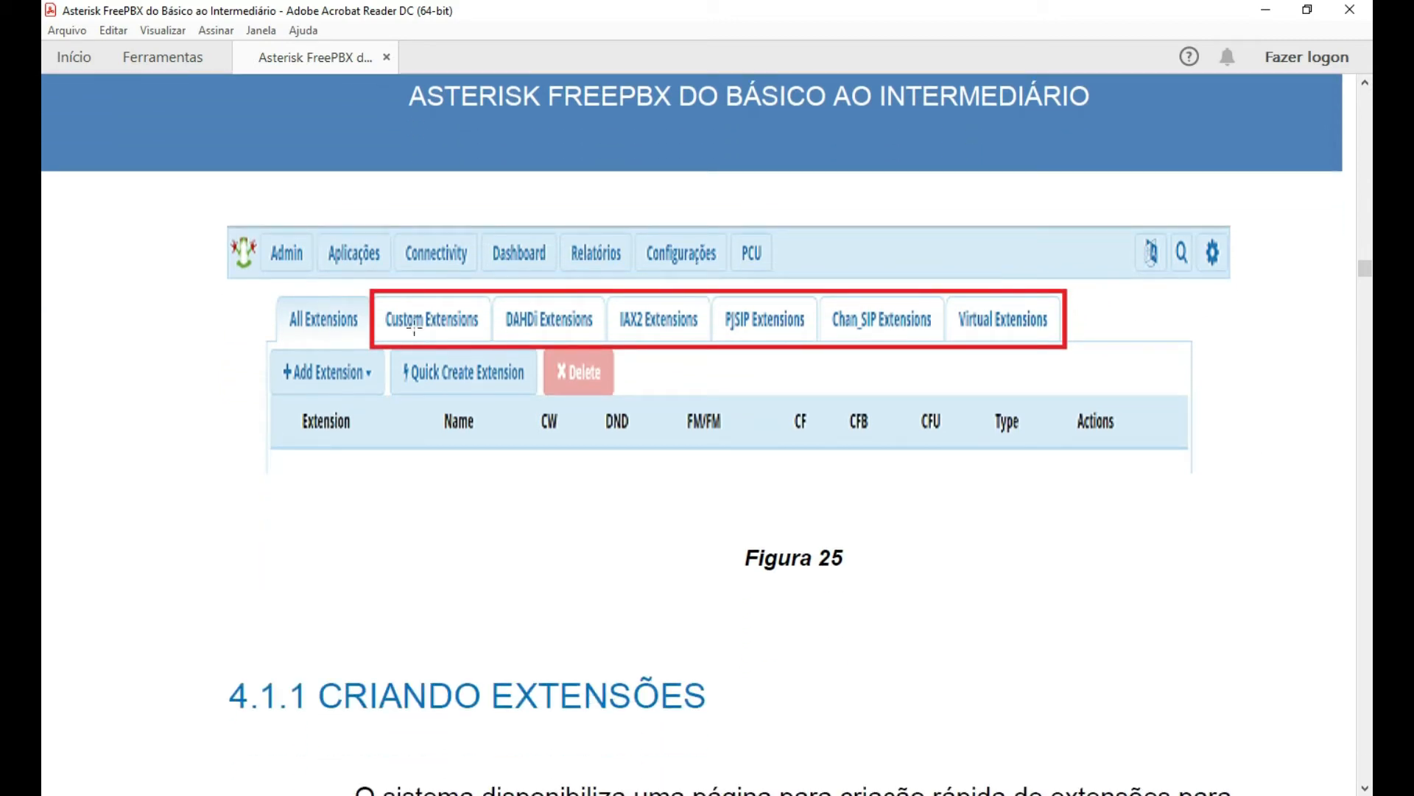
pyautogui.scroll(-1, 719, 486)
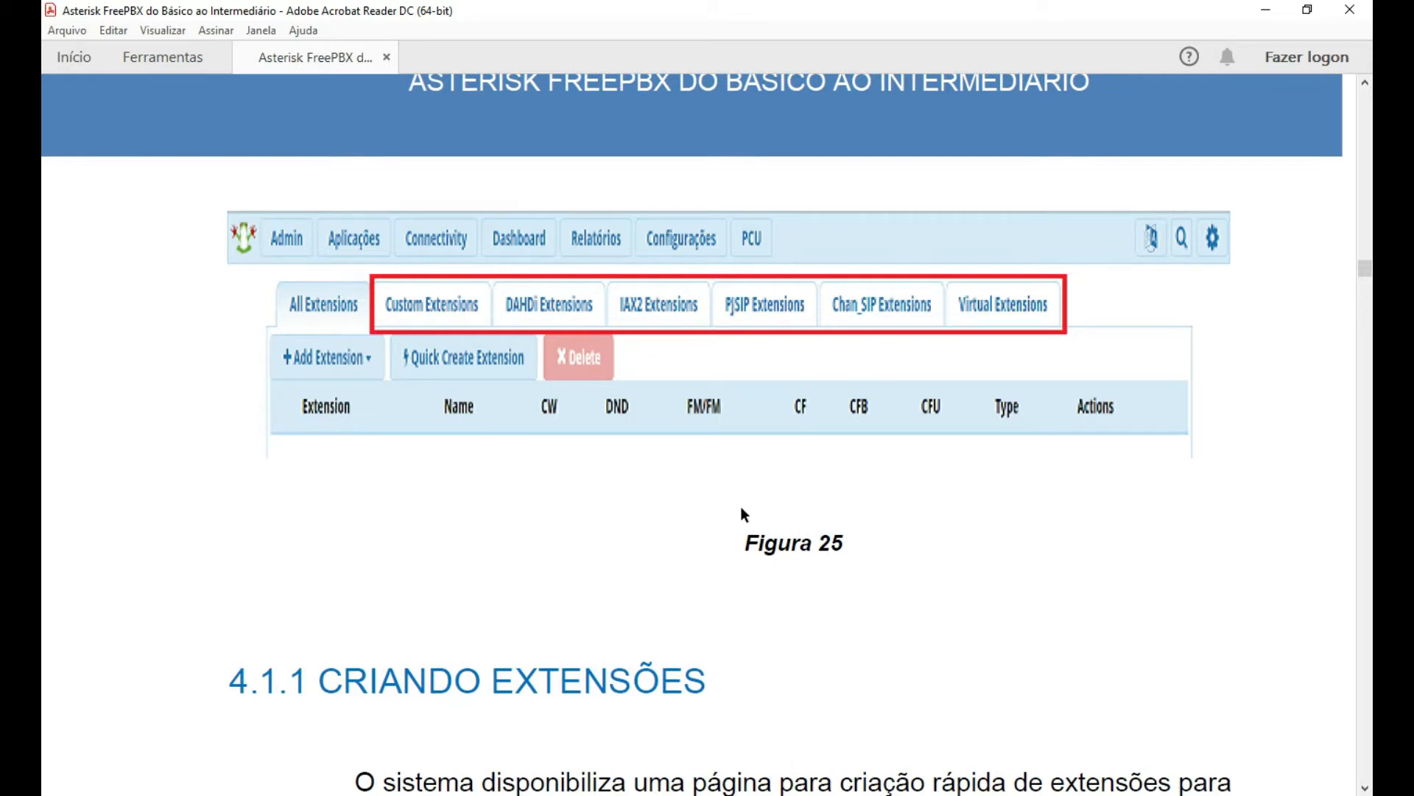
# On FreePBX's empty Extensions page, expand Adicionar Ramal and start adding a new extension.
pyautogui.hotkey('alt', 'Tab')
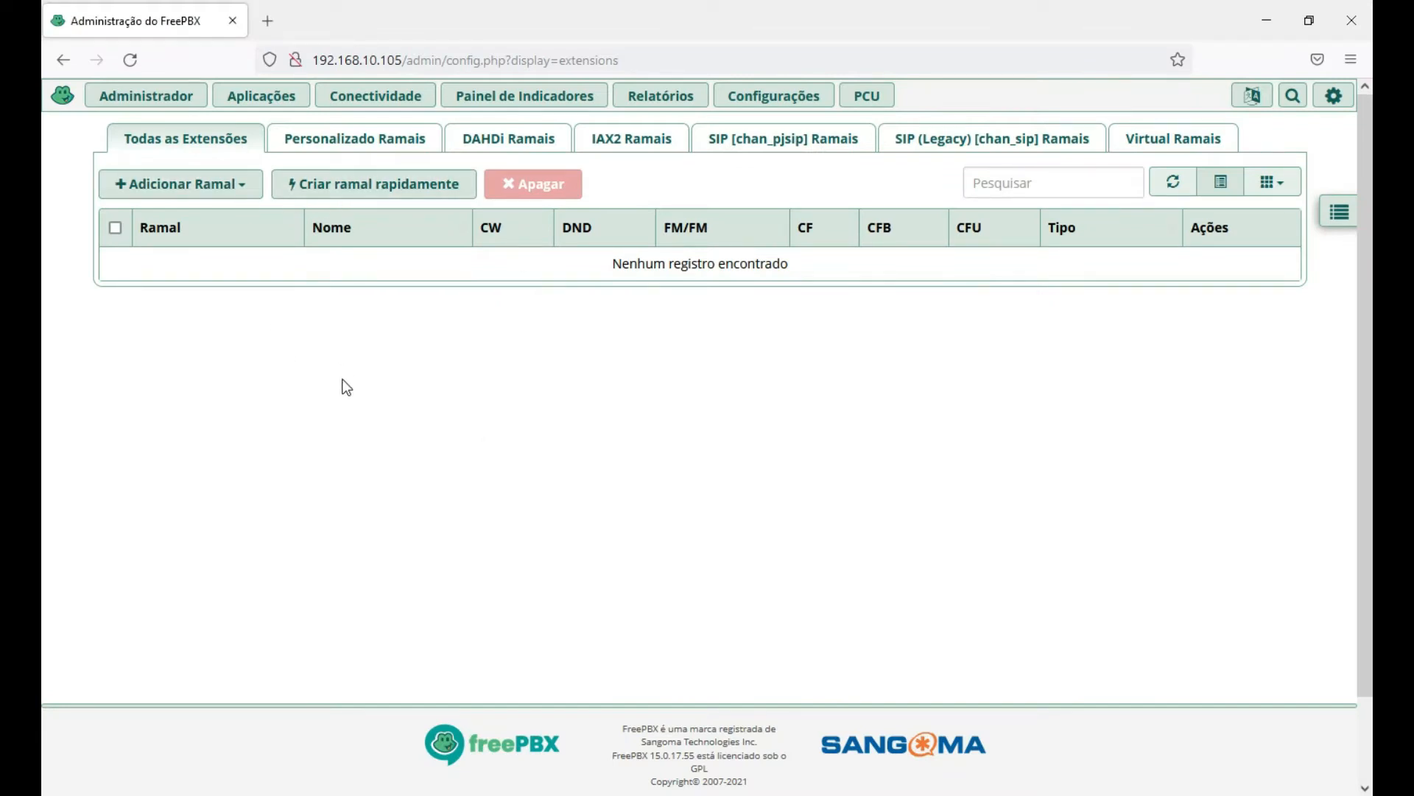
pyautogui.click(242, 190)
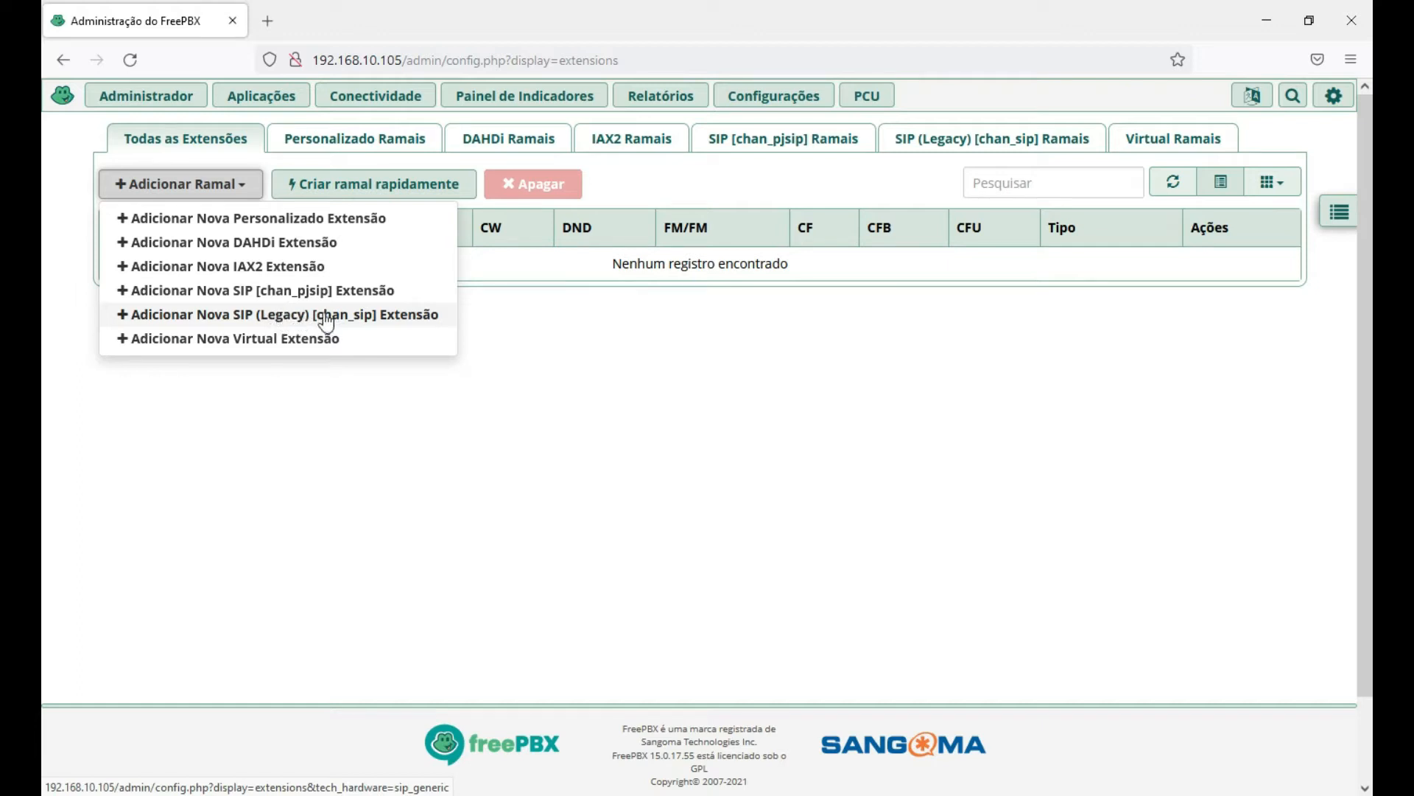
pyautogui.click(316, 346)
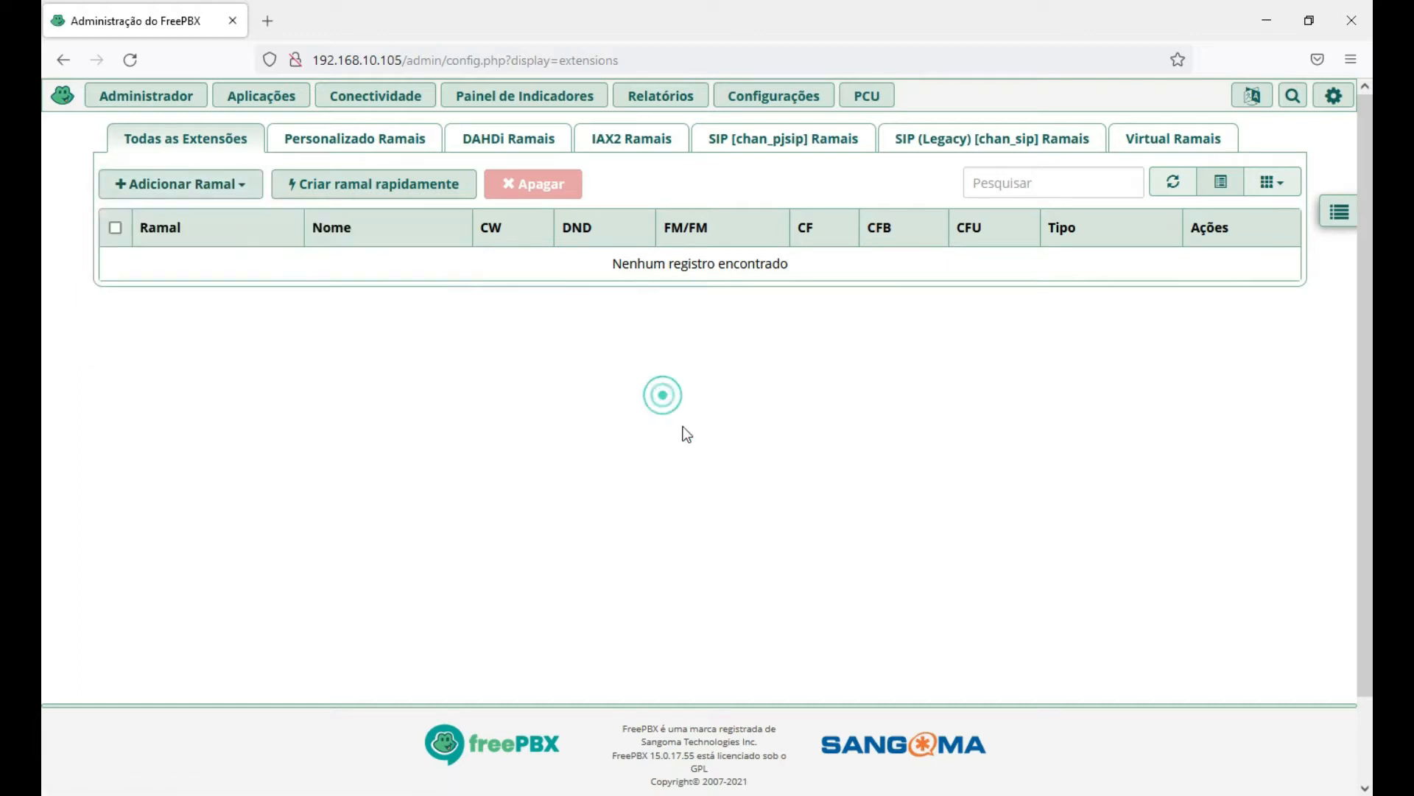
# Back in the guide, highlight 'Quick Create Extension' and 'Chan_SIP' in the text.
pyautogui.hotkey('alt', 'Tab')
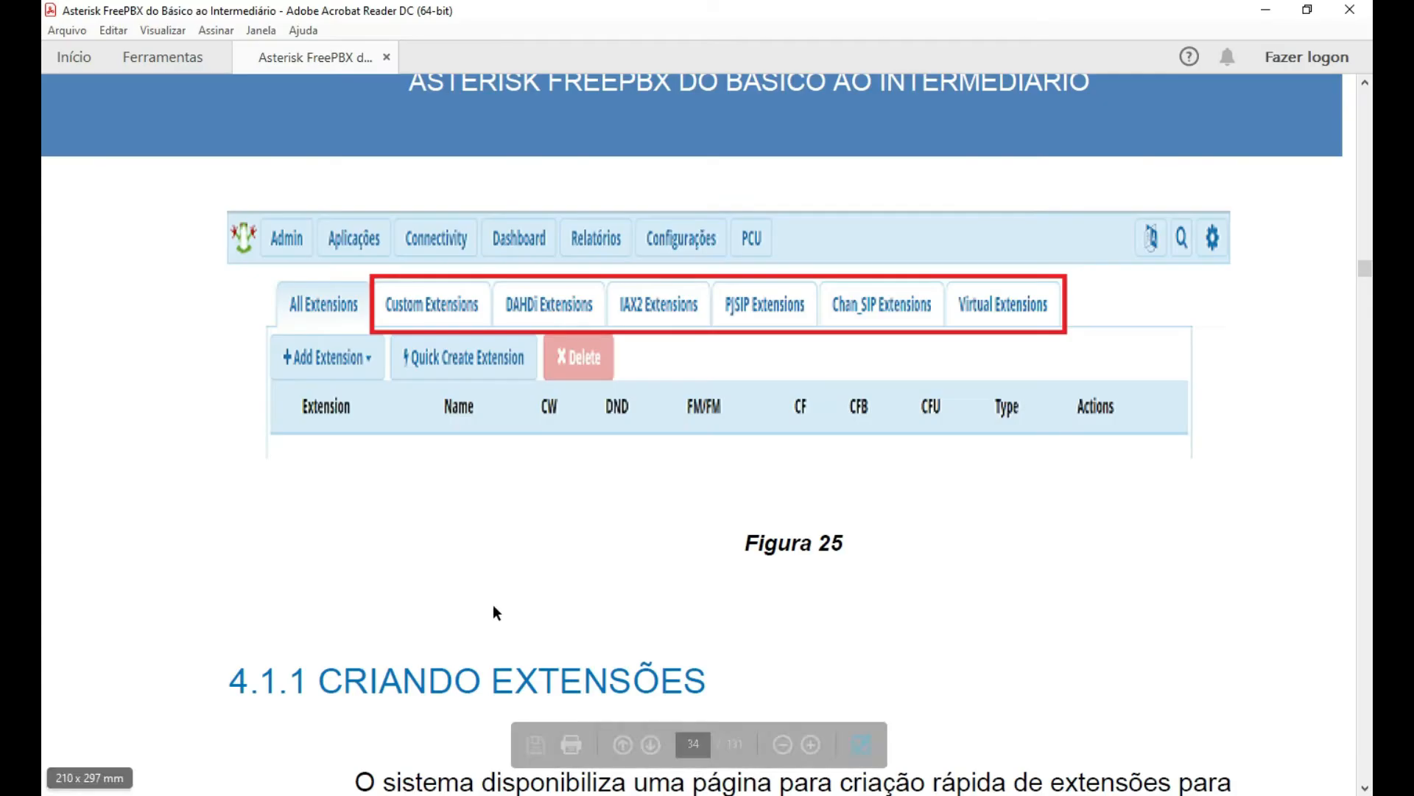
pyautogui.scroll(-2, 242, 547)
pyautogui.scroll(-5, 242, 551)
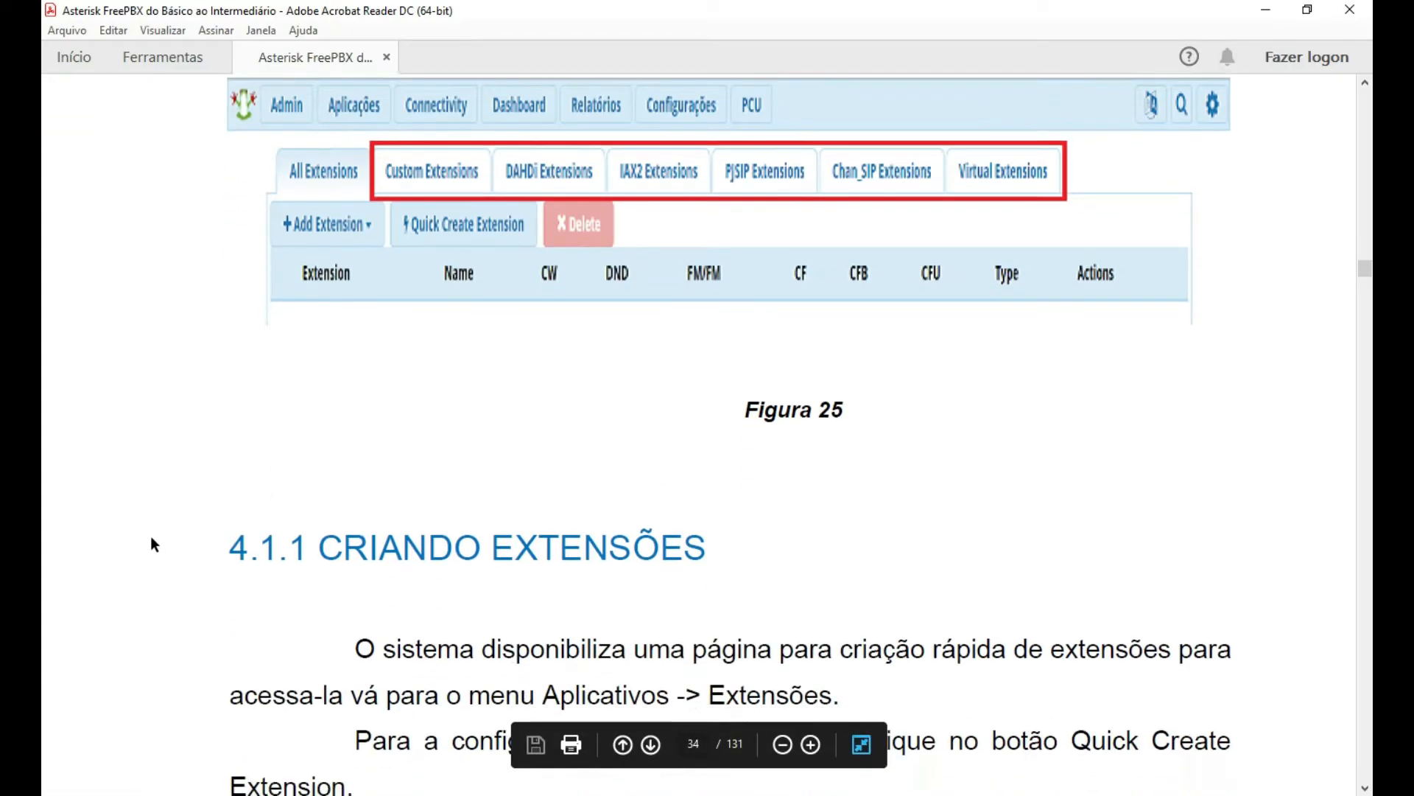
pyautogui.scroll(-5, 143, 550)
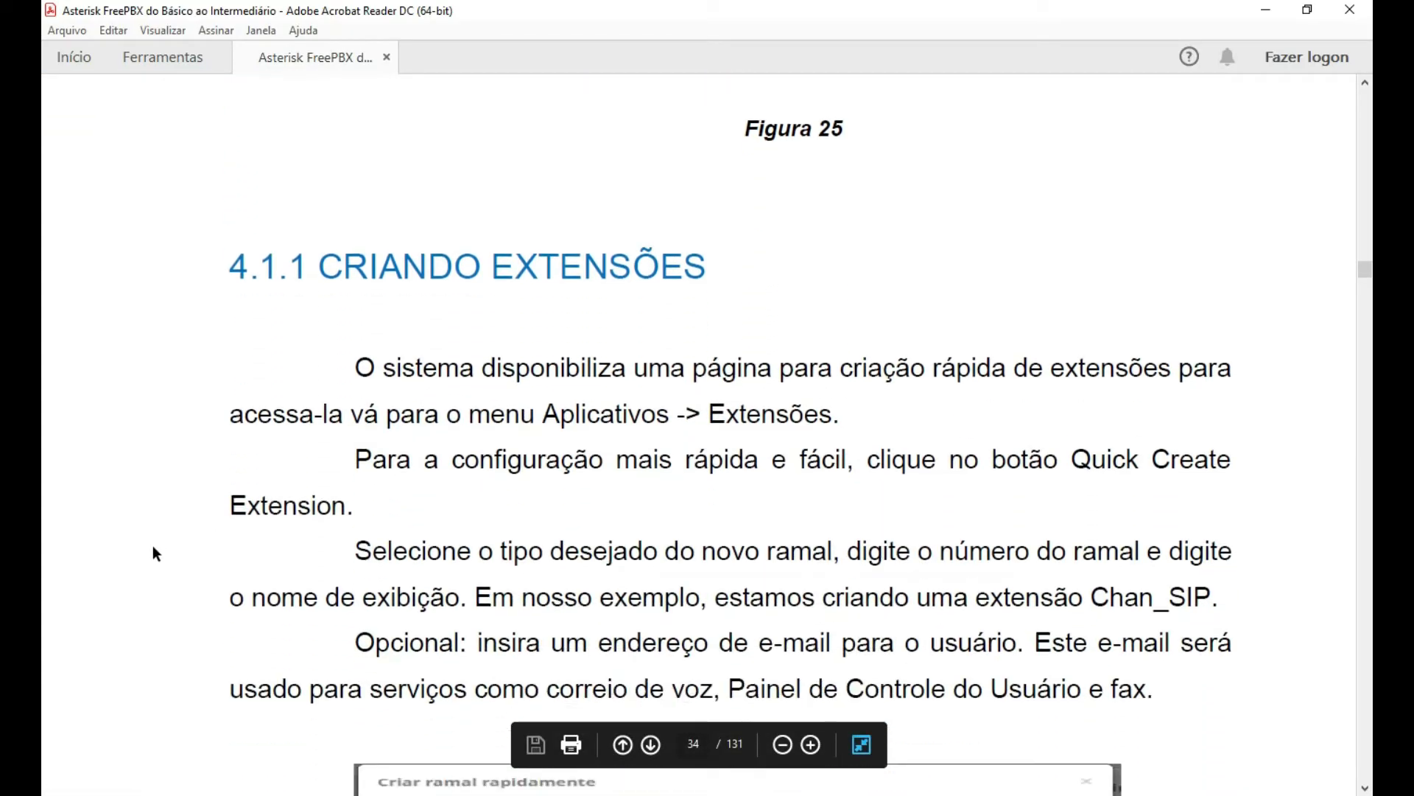
pyautogui.scroll(-1, 153, 546)
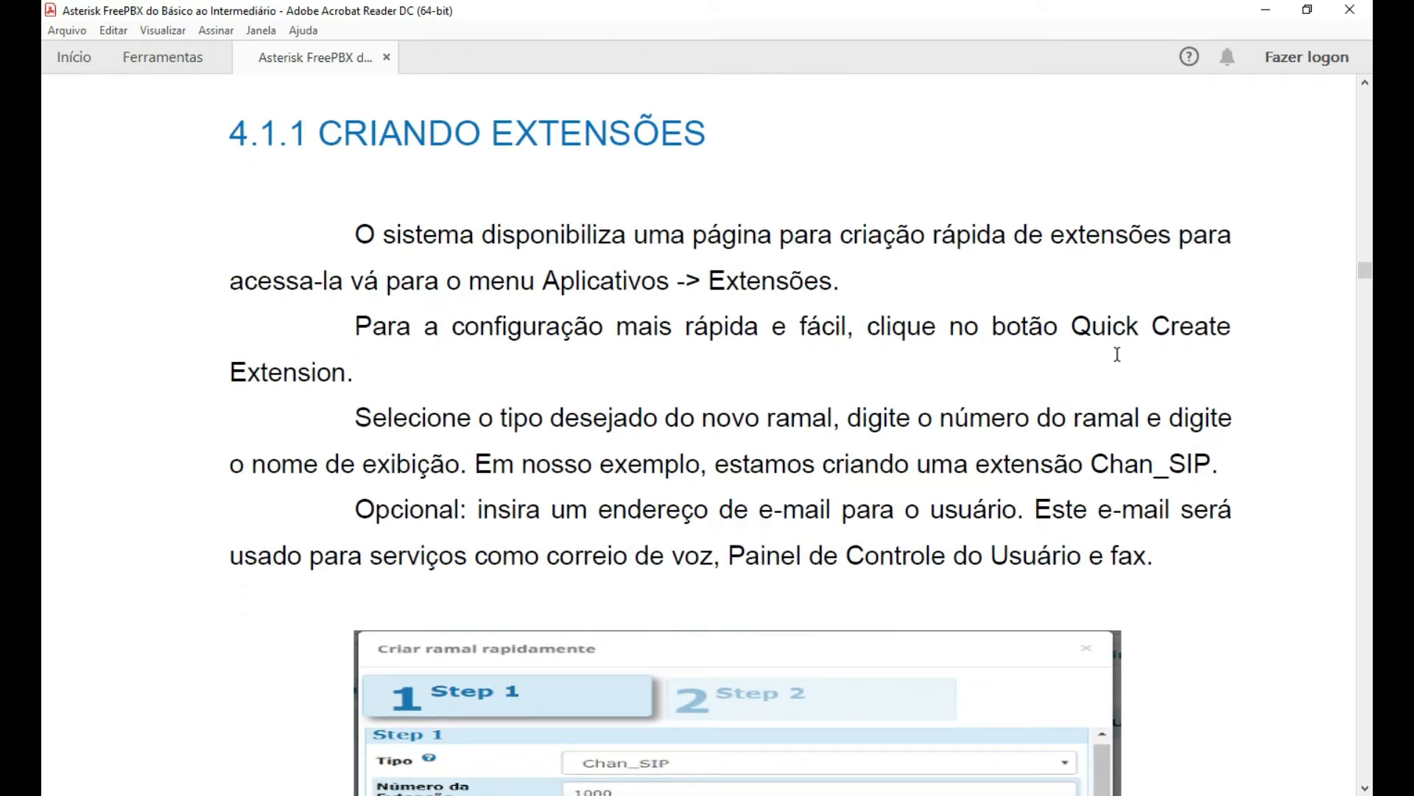
pyautogui.moveTo(1074, 327); pyautogui.dragTo(346, 374)
pyautogui.click(170, 457)
pyautogui.scroll(-1, 139, 445)
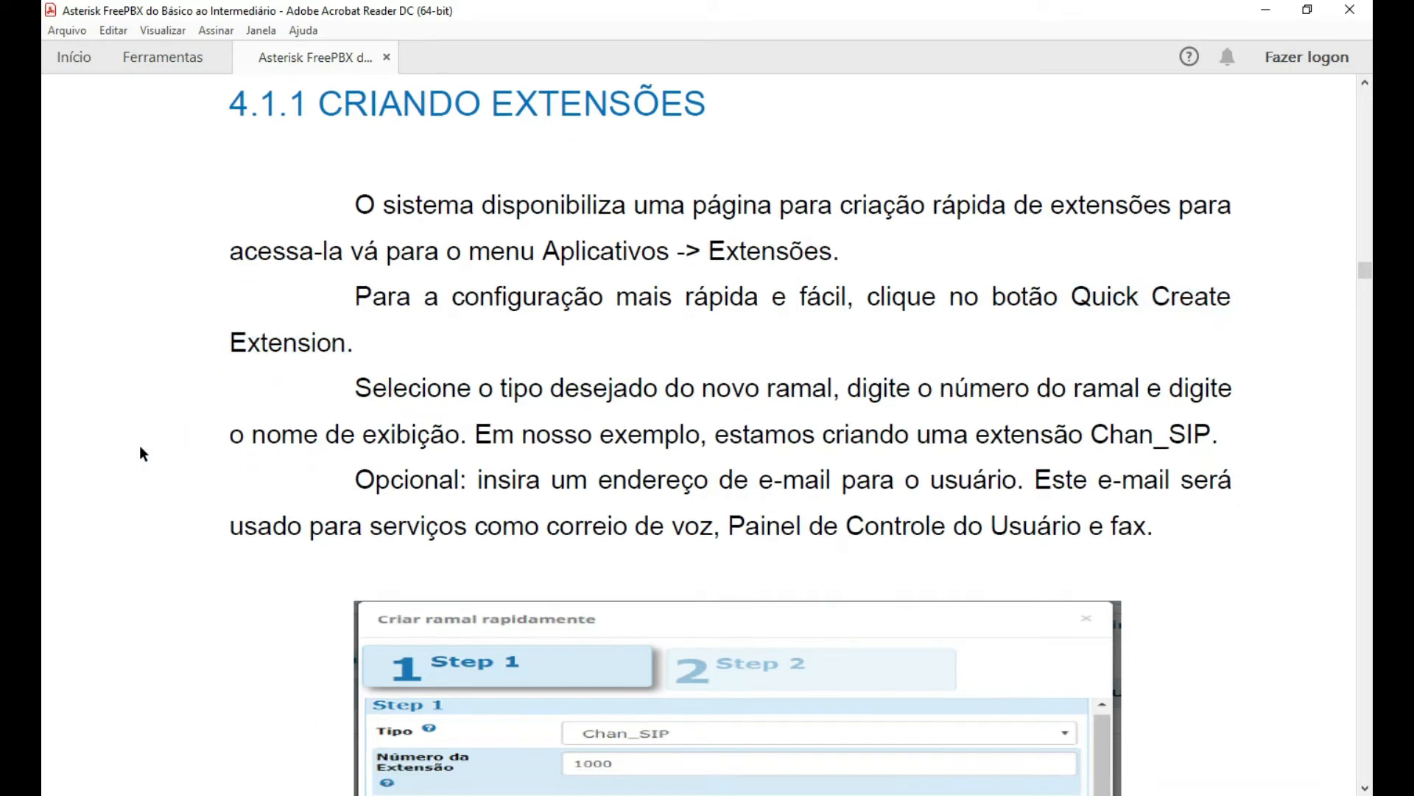
pyautogui.scroll(-1, 139, 444)
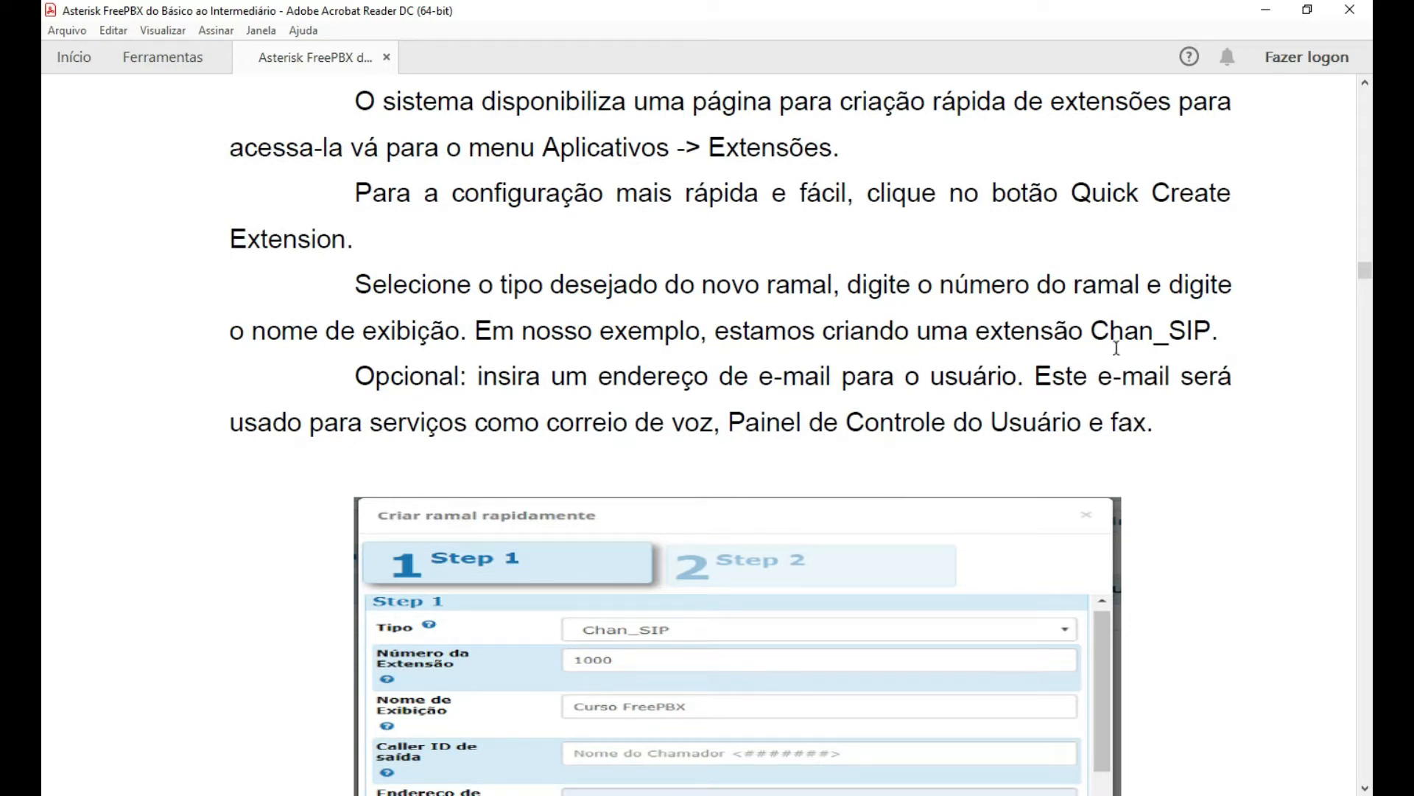
pyautogui.moveTo(1109, 330); pyautogui.dragTo(1214, 330)
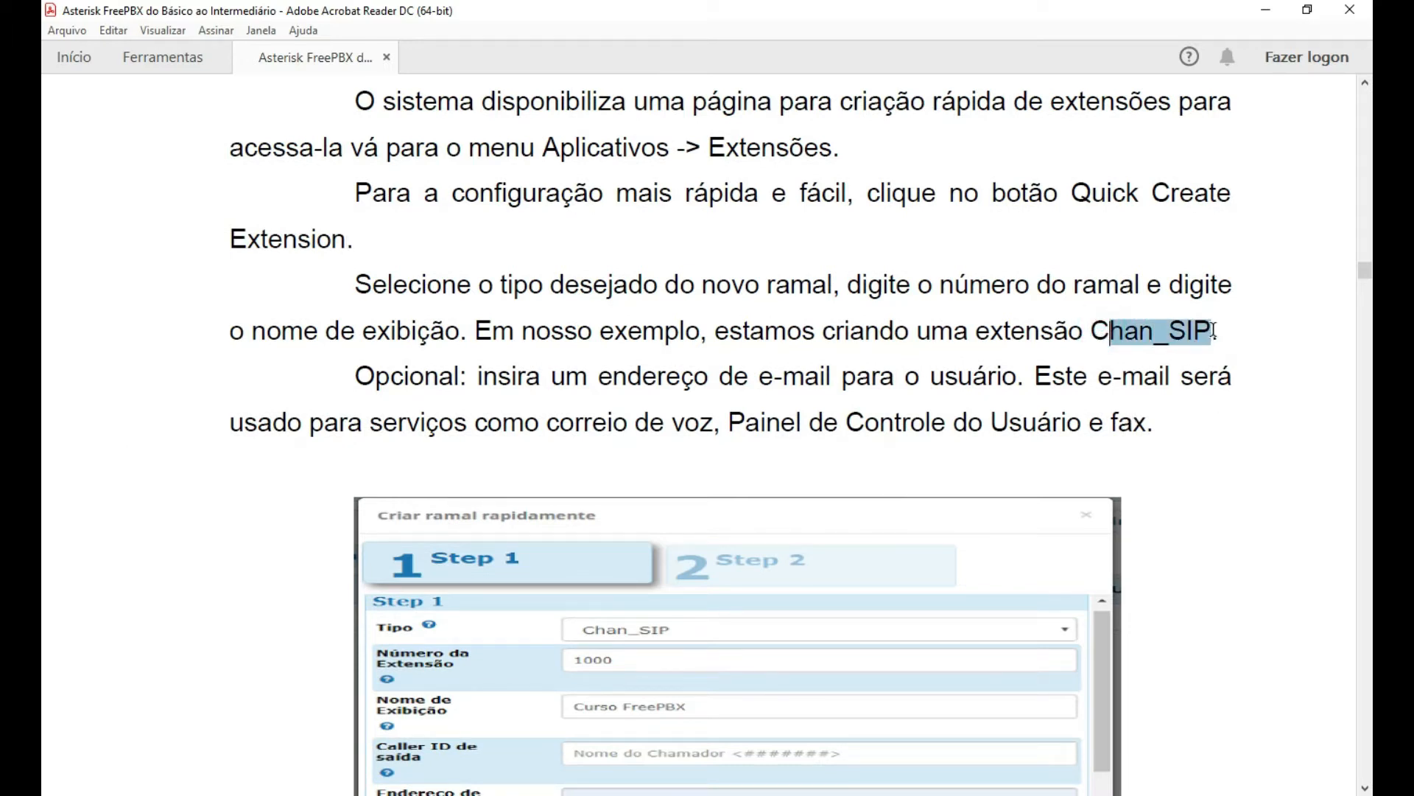
pyautogui.scroll(-1, 1285, 418)
pyautogui.click(1222, 430)
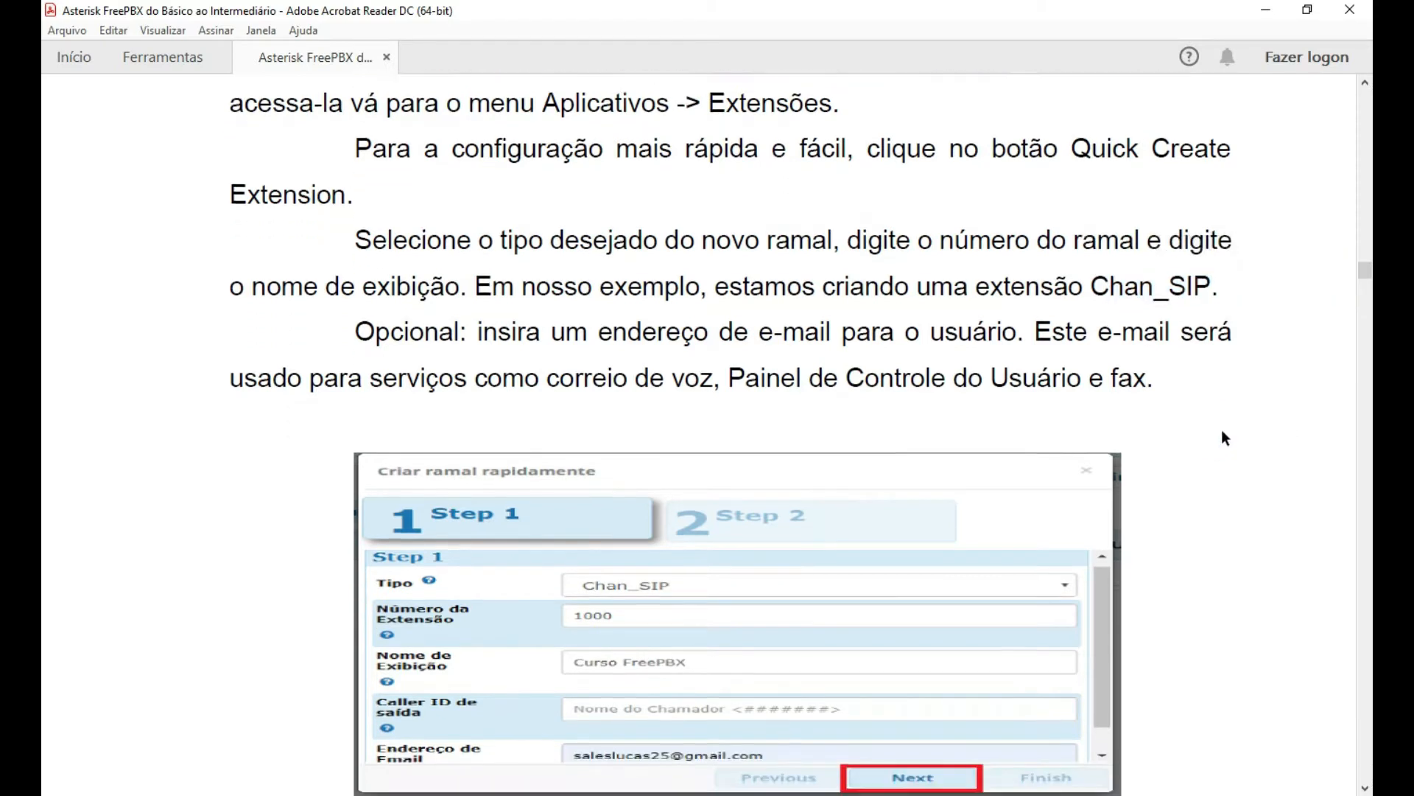
# Scroll past Figures 26–28 to page 36's section on adding a PJSIP extension in full mode, then return to FreePBX.
pyautogui.scroll(-4, 1225, 438)
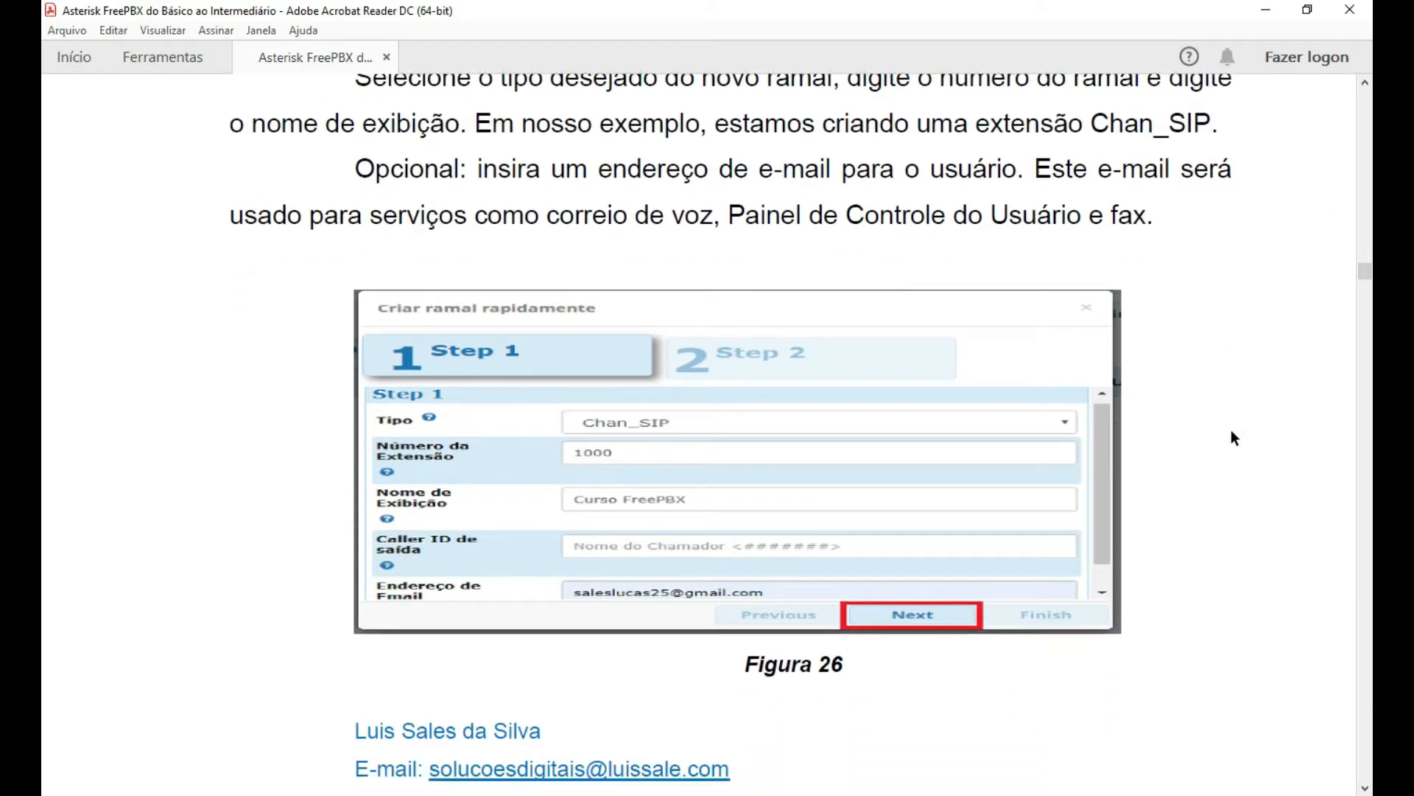
pyautogui.scroll(-4, 1231, 431)
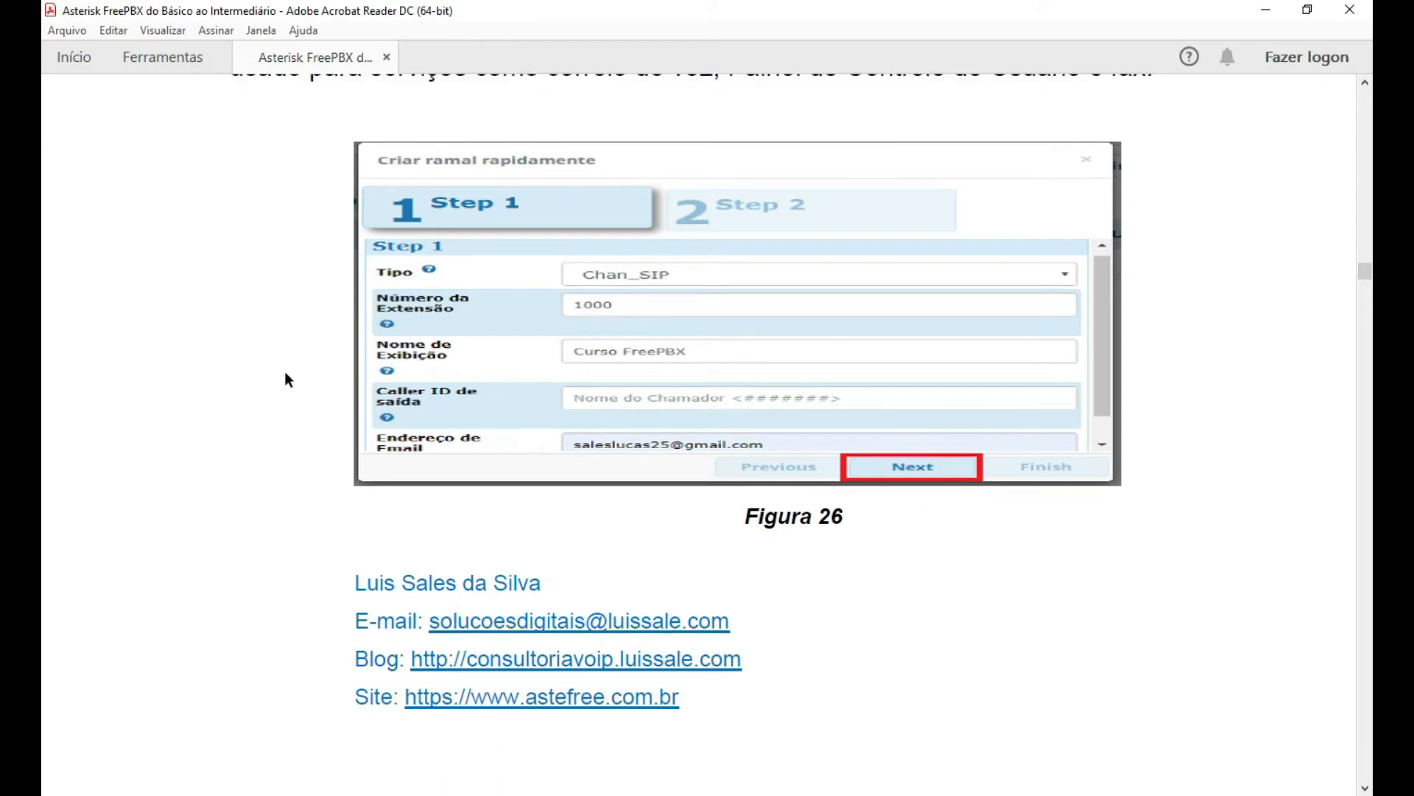
pyautogui.scroll(-1, 206, 388)
pyautogui.scroll(1, 206, 386)
pyautogui.scroll(-5, 201, 416)
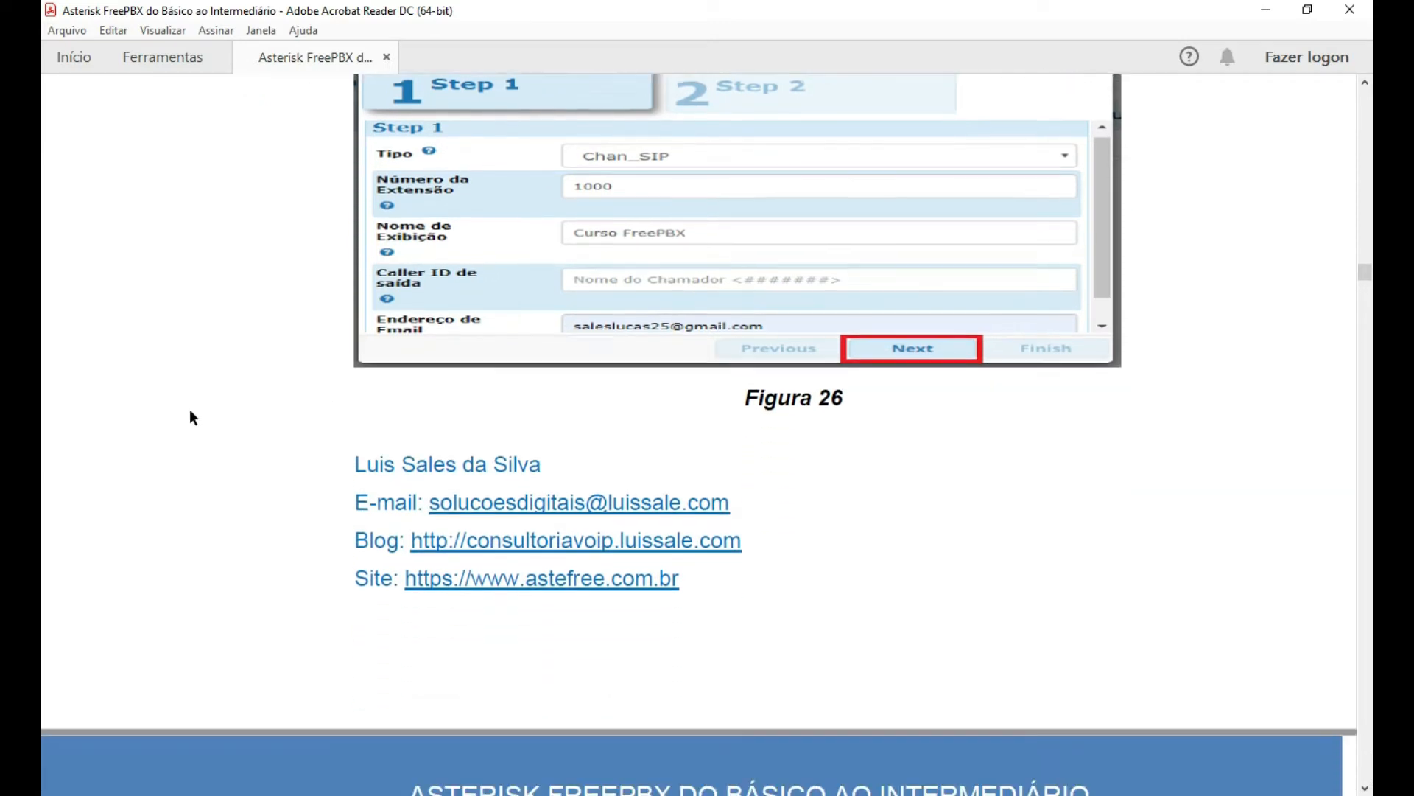
pyautogui.scroll(-8, 195, 427)
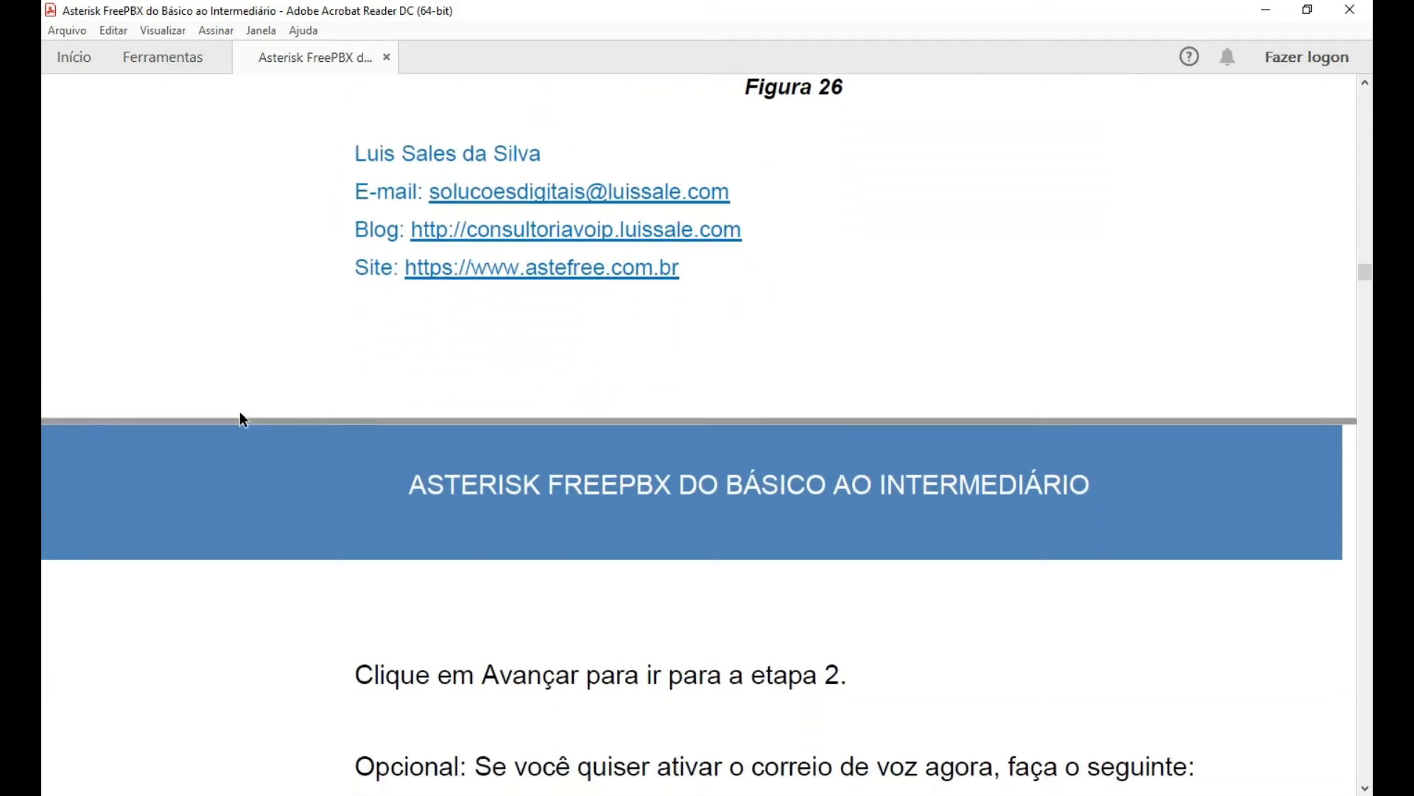
pyautogui.scroll(-7, 240, 418)
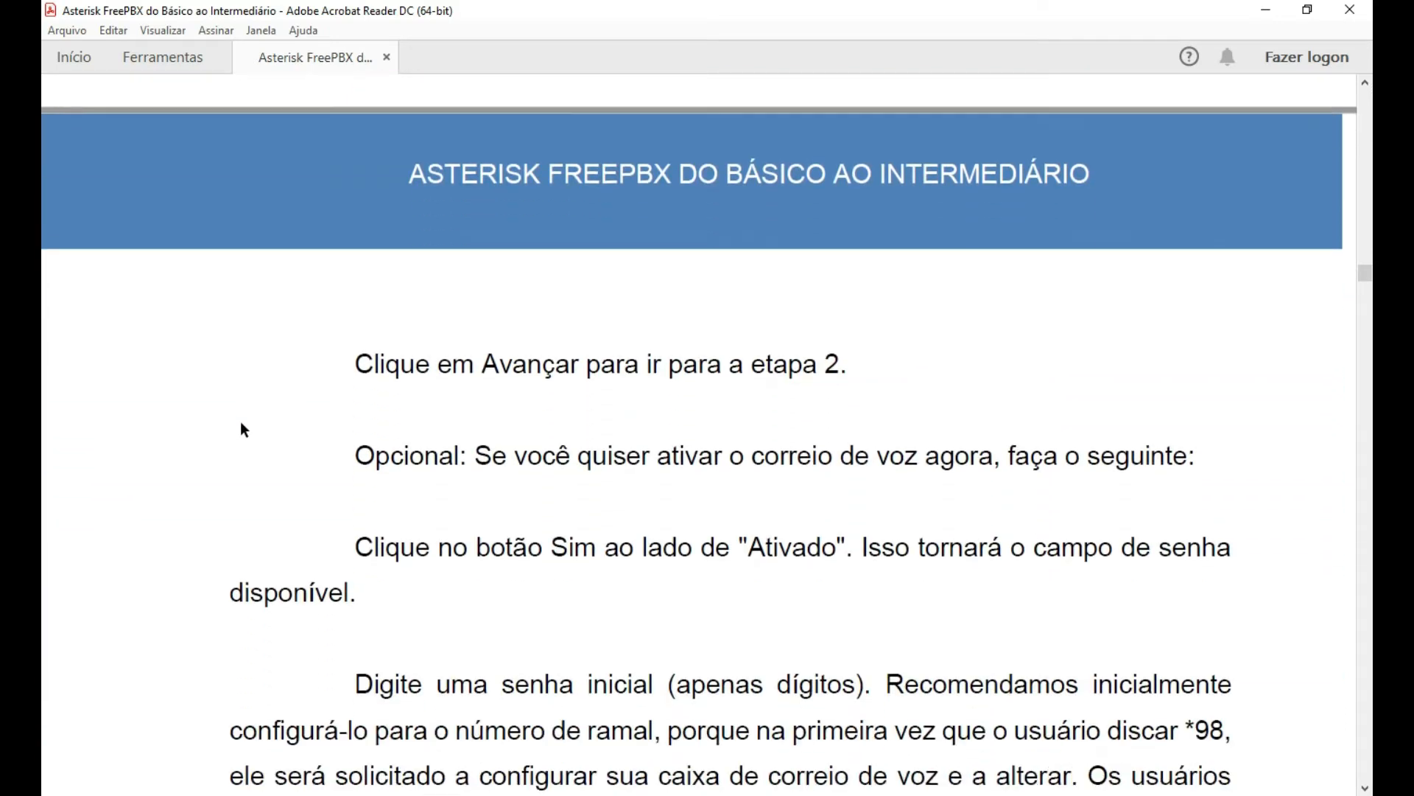
pyautogui.scroll(-2, 231, 427)
pyautogui.scroll(-4, 169, 434)
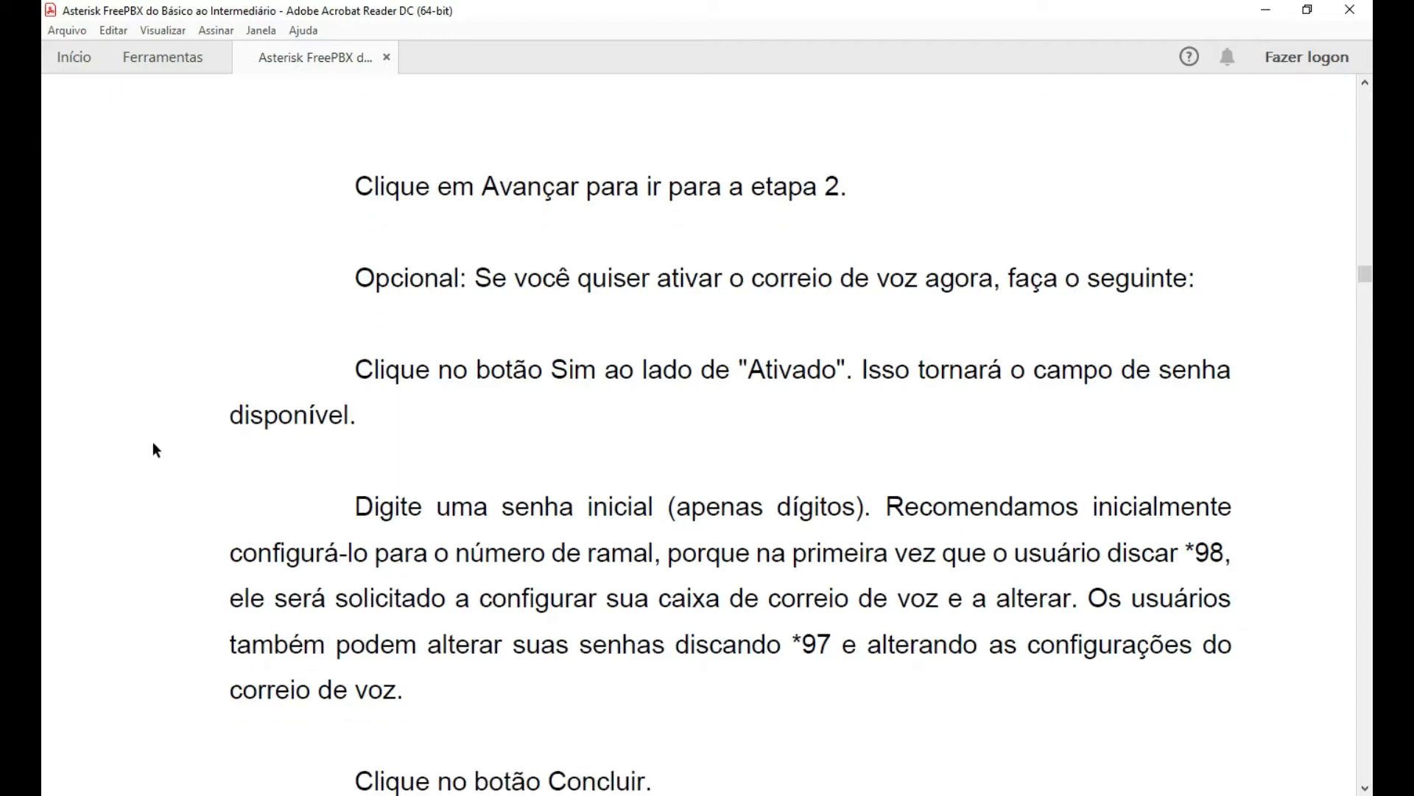
pyautogui.scroll(-7, 170, 439)
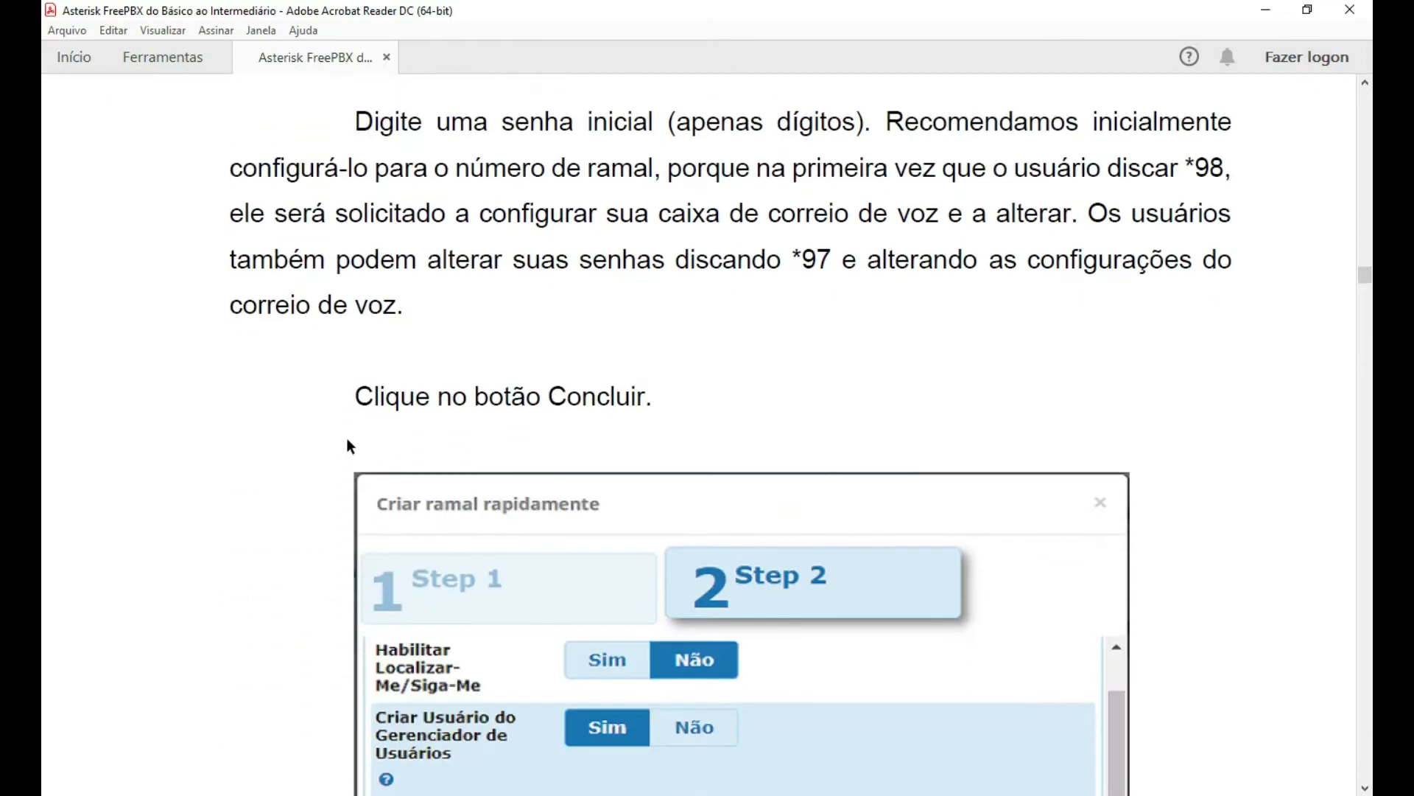
pyautogui.scroll(-4, 488, 472)
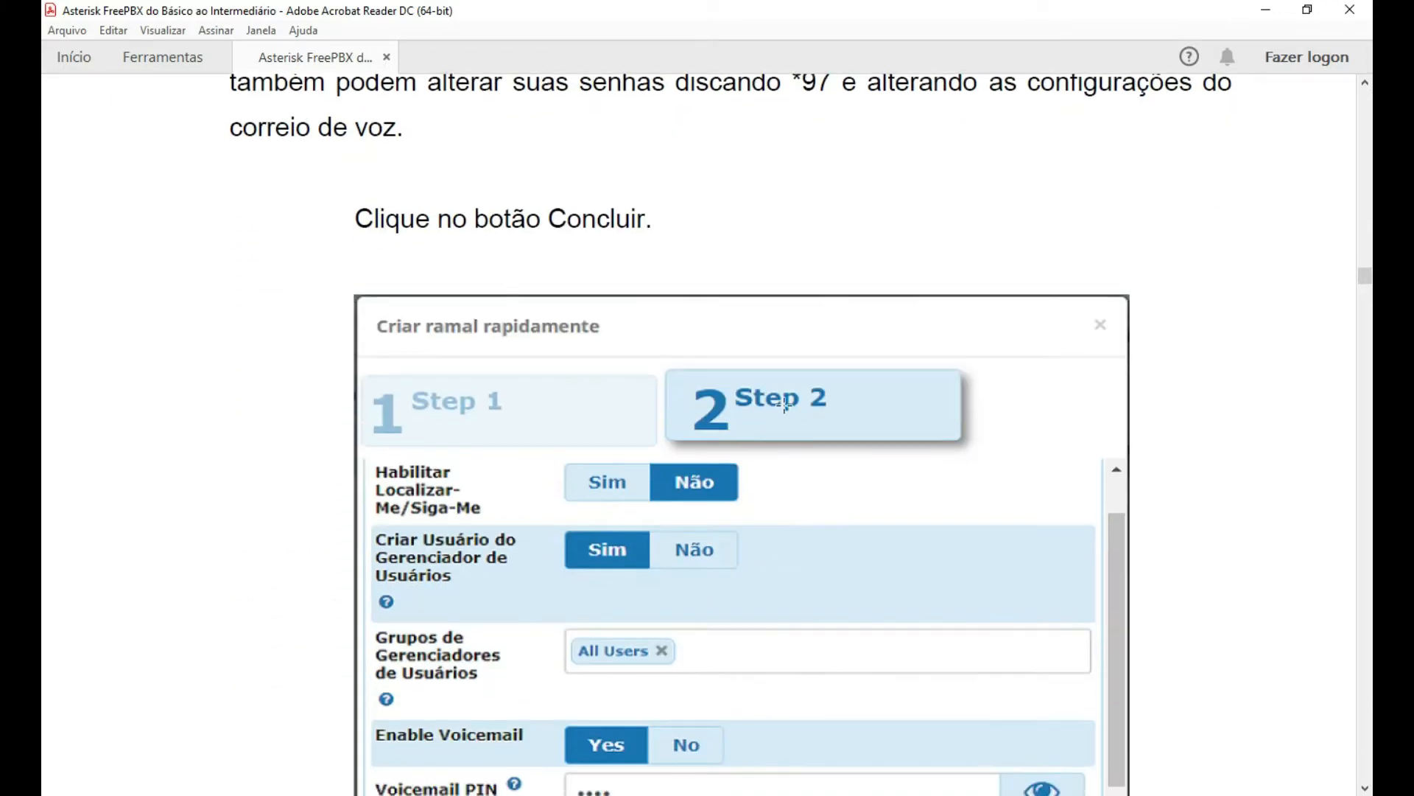
pyautogui.scroll(-8, 785, 405)
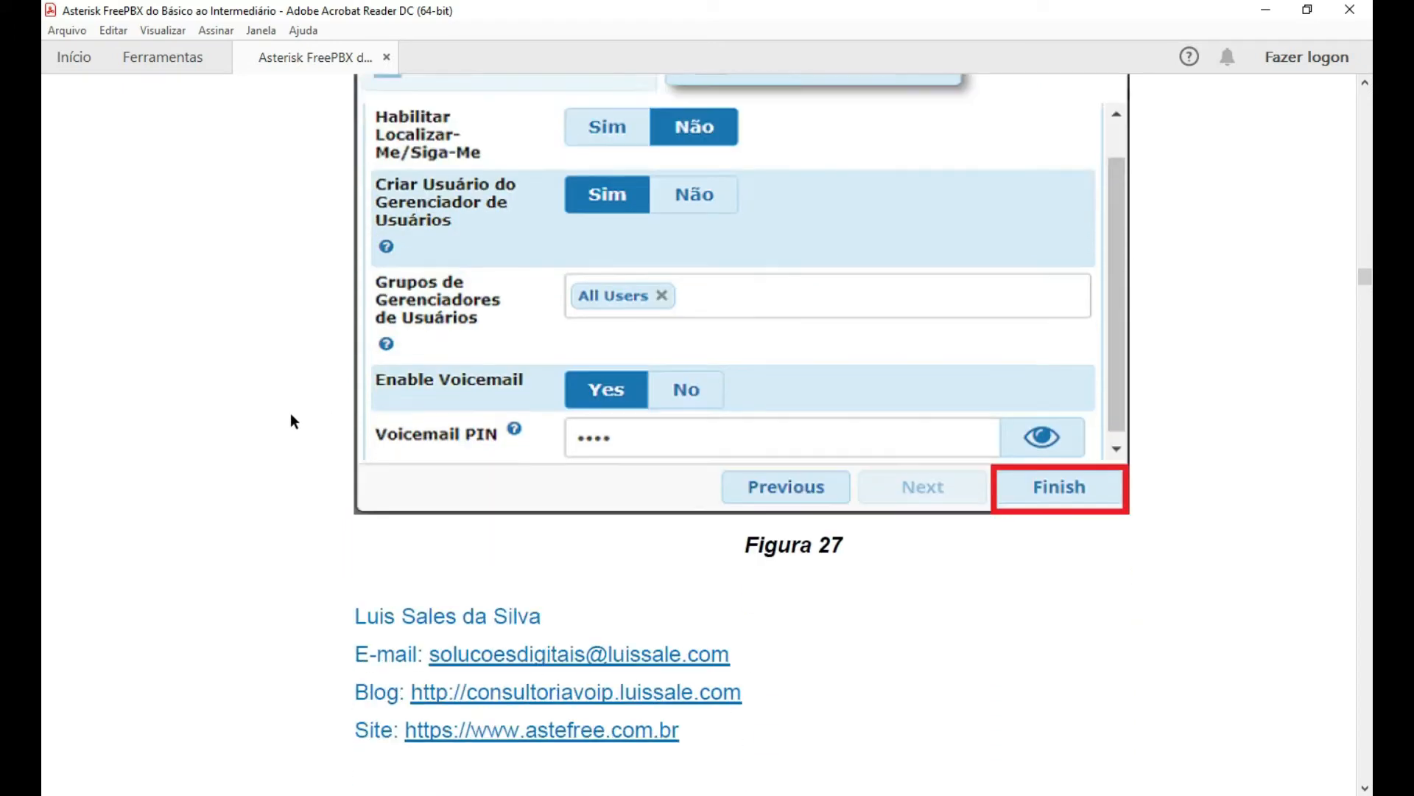
pyautogui.scroll(-7, 151, 414)
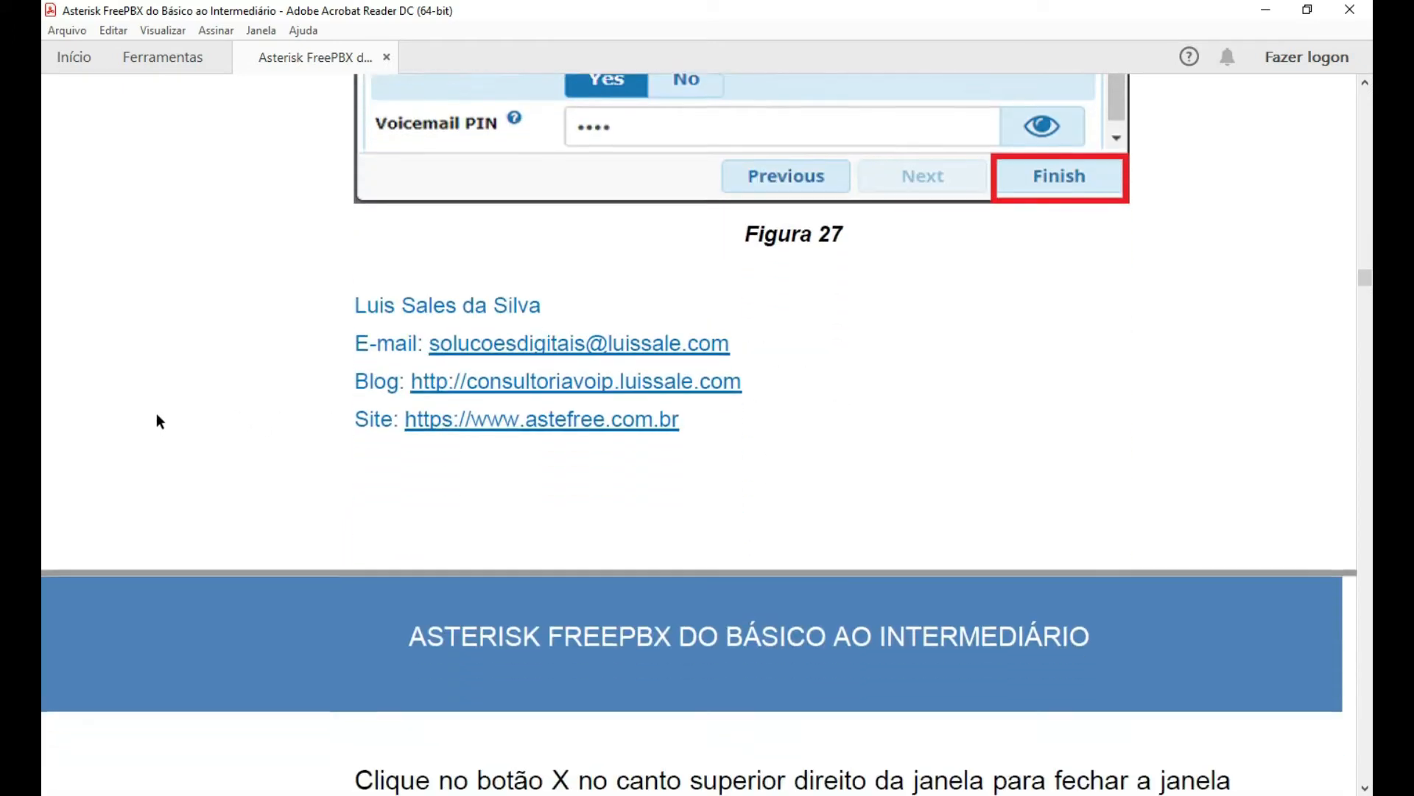
pyautogui.scroll(-8, 156, 421)
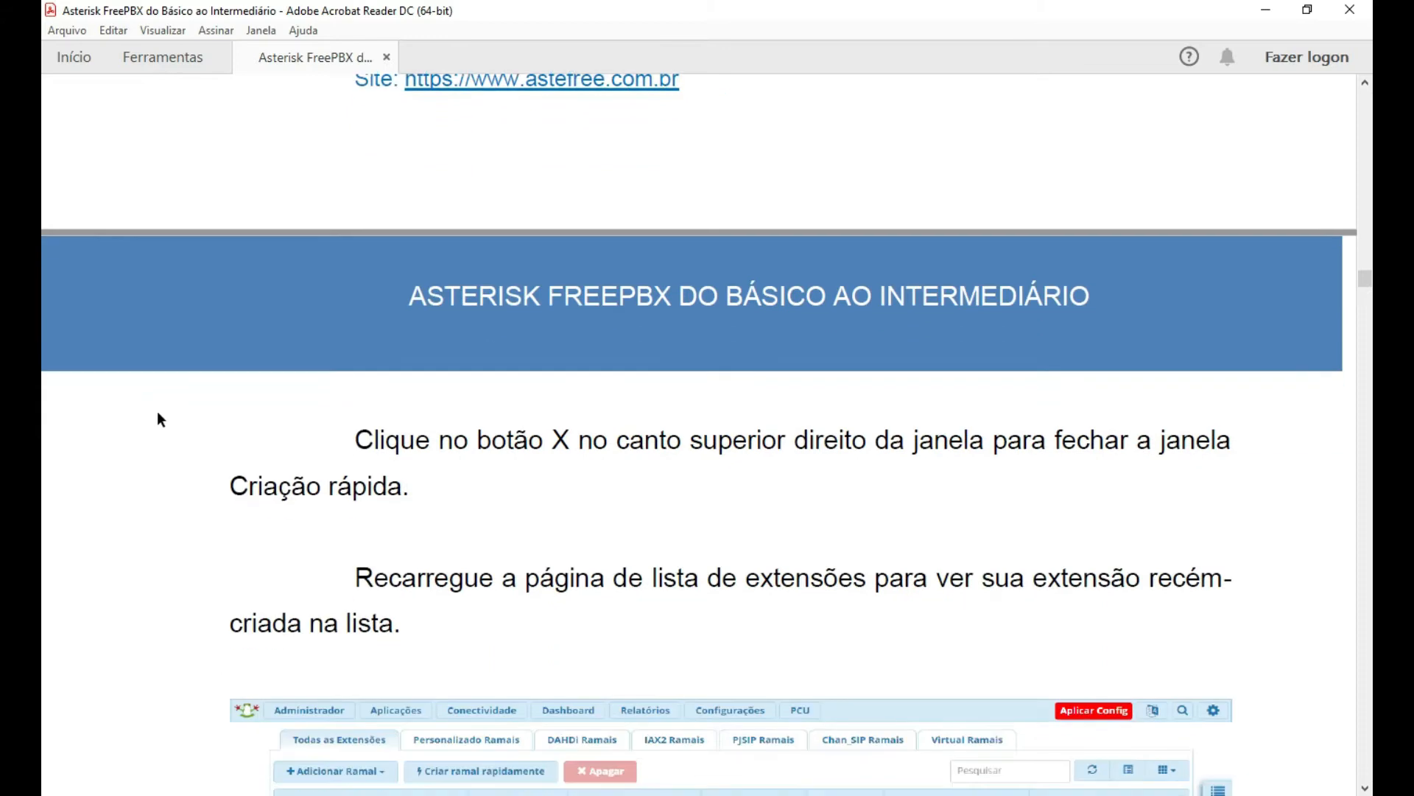
pyautogui.scroll(-8, 157, 417)
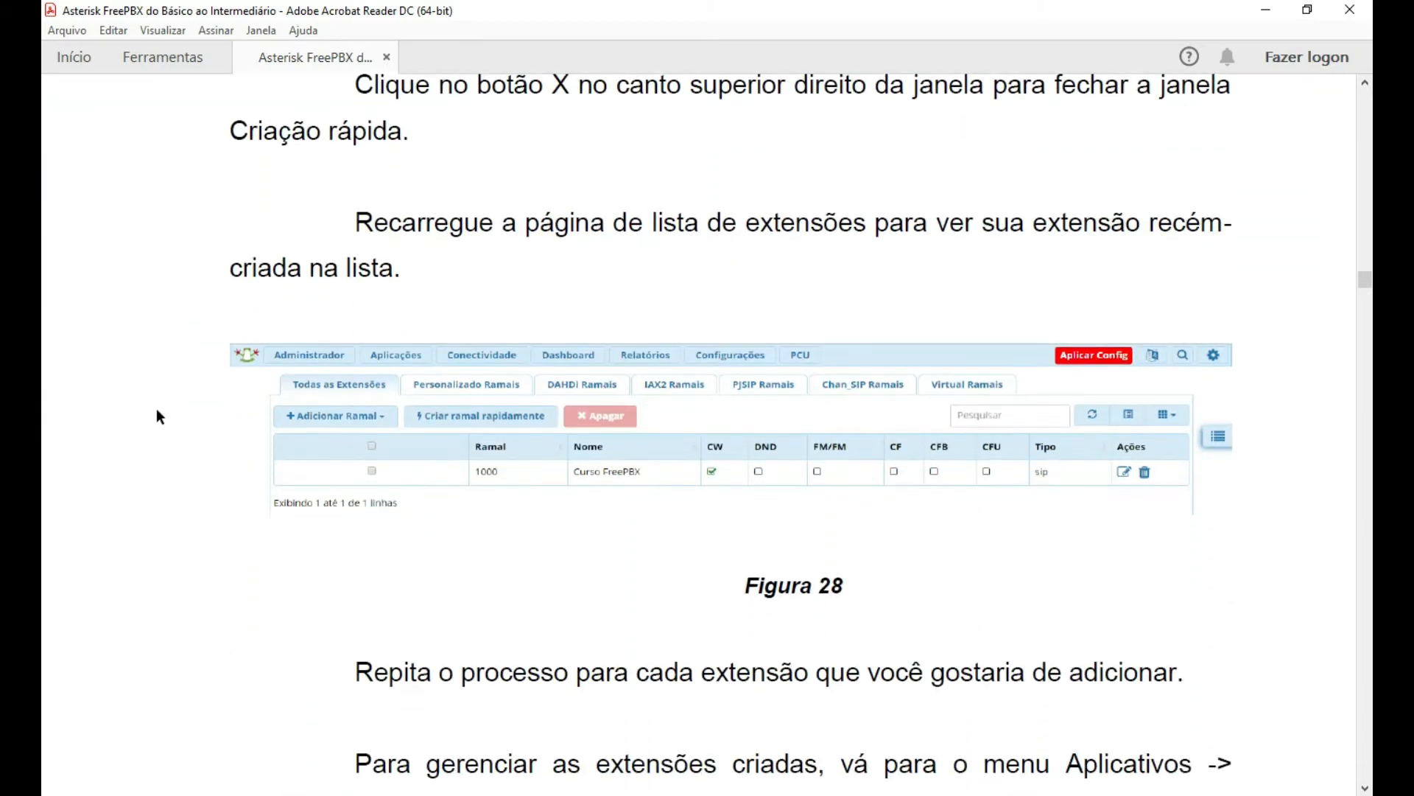
pyautogui.scroll(-2, 156, 417)
pyautogui.scroll(-1, 573, 489)
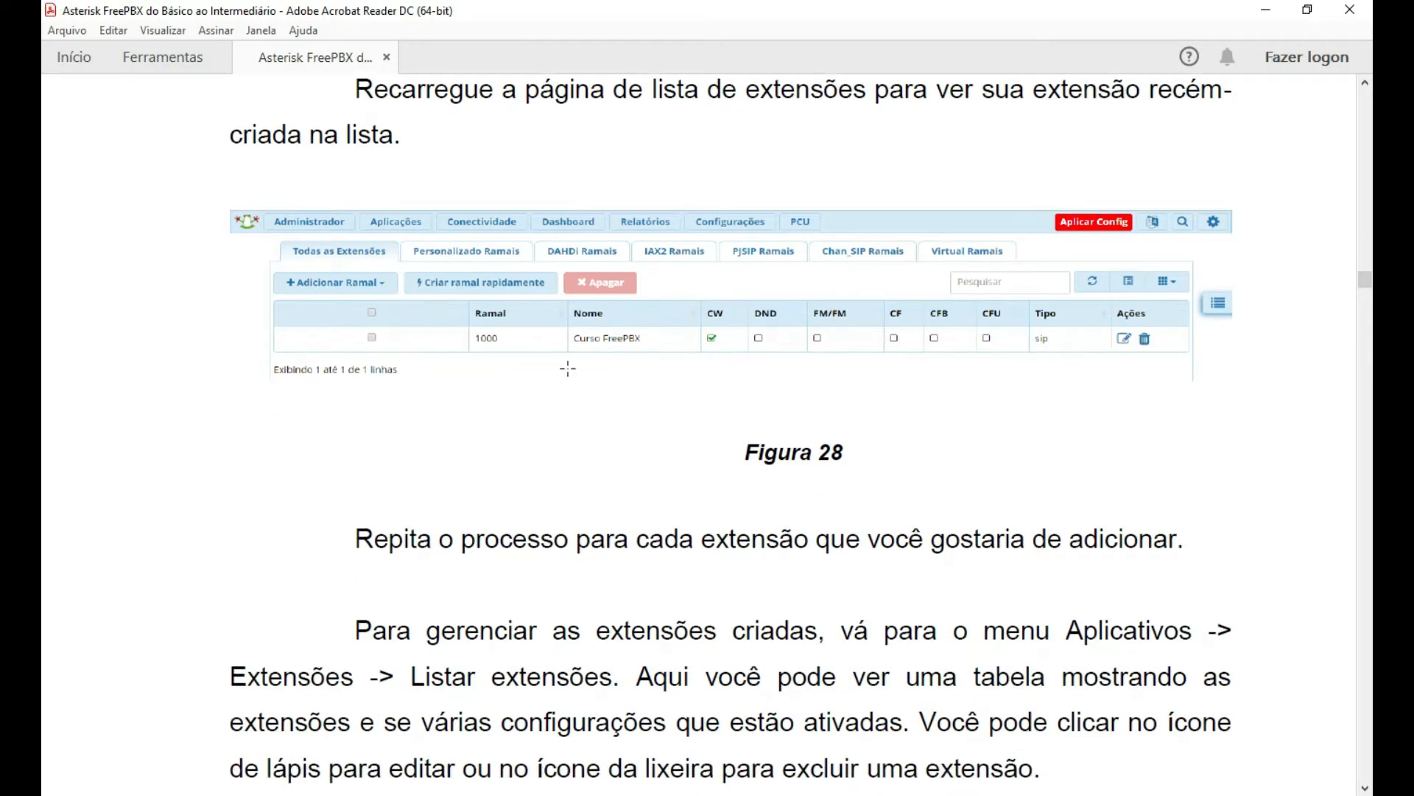
pyautogui.scroll(-3, 1039, 461)
pyautogui.scroll(-7, 1128, 487)
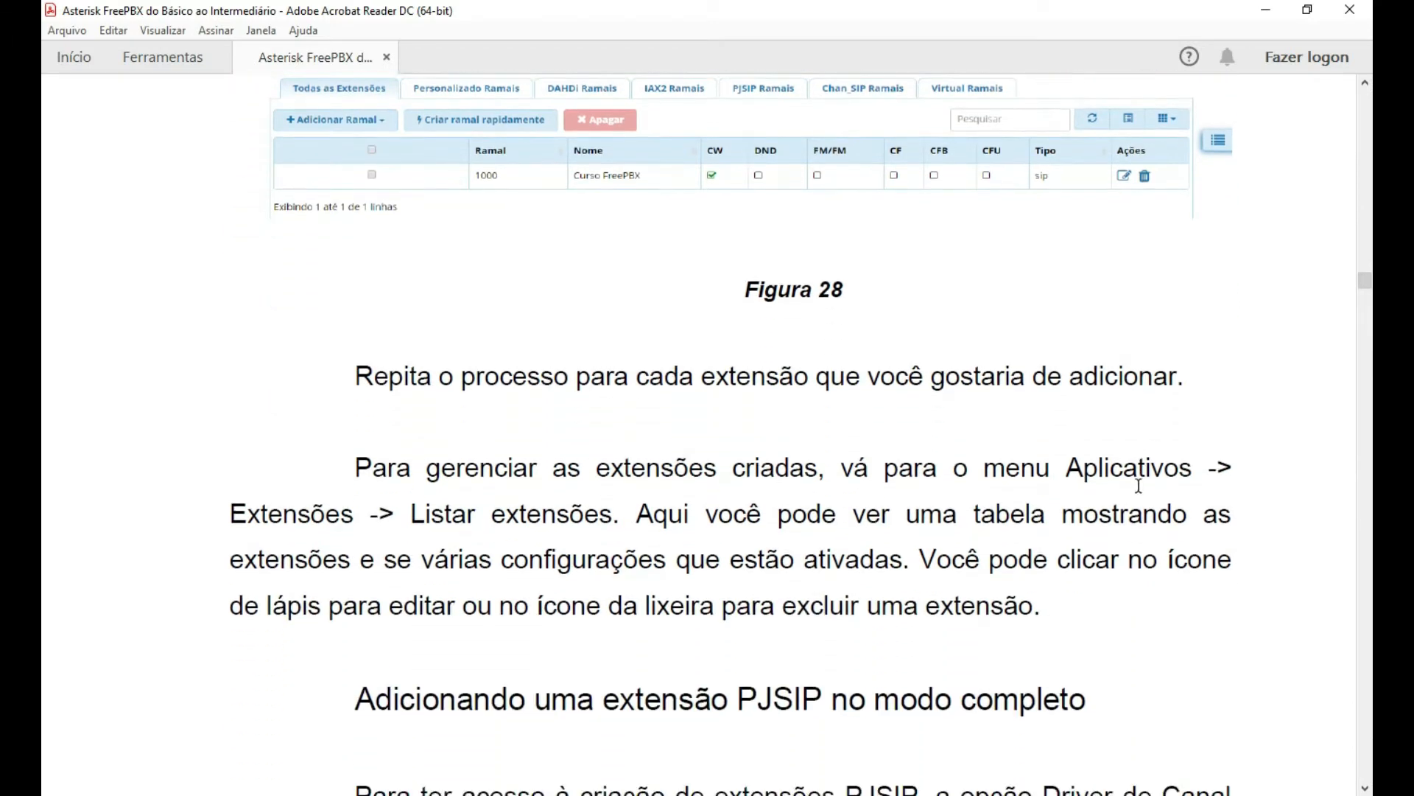
pyautogui.scroll(-1, 1223, 477)
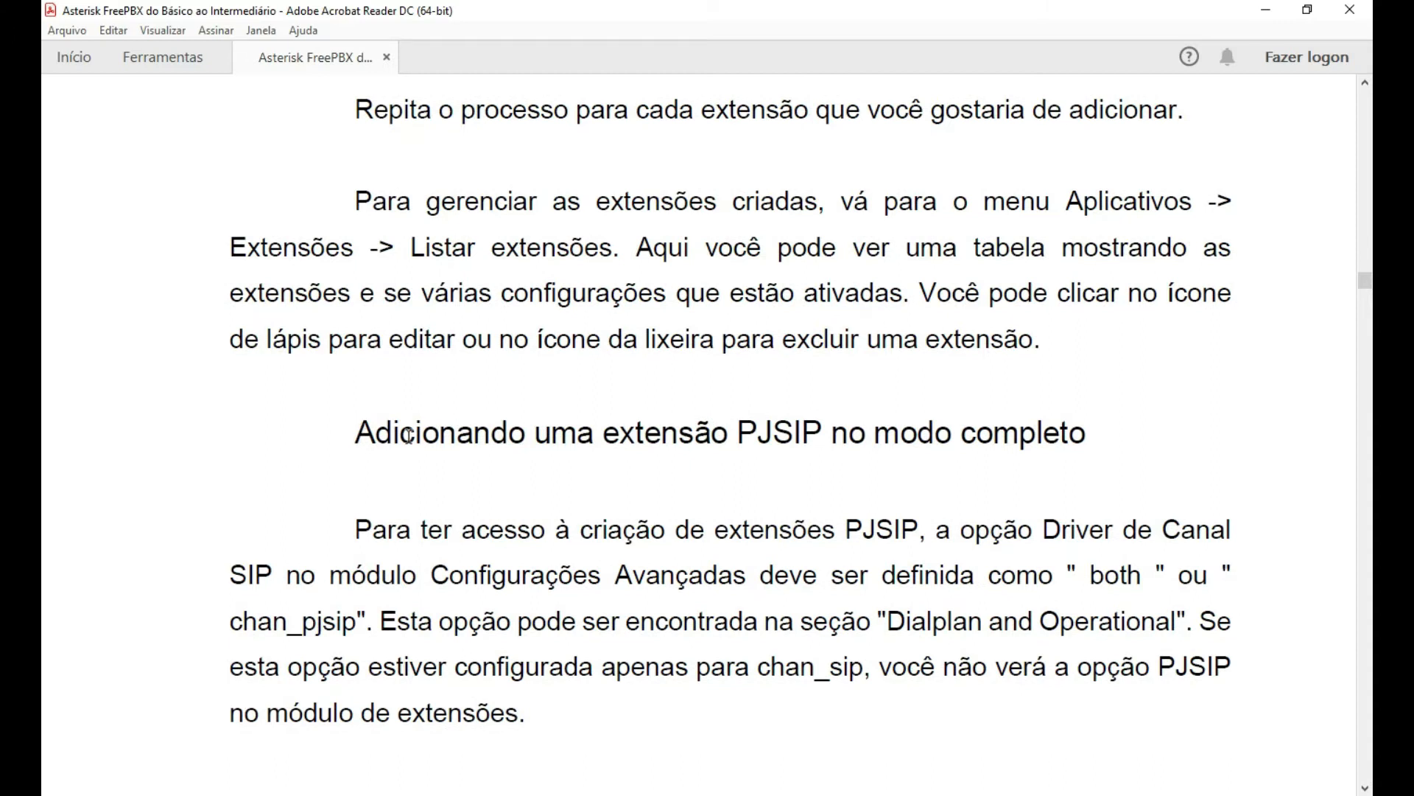
pyautogui.scroll(-2, 543, 433)
pyautogui.scroll(-1, 743, 405)
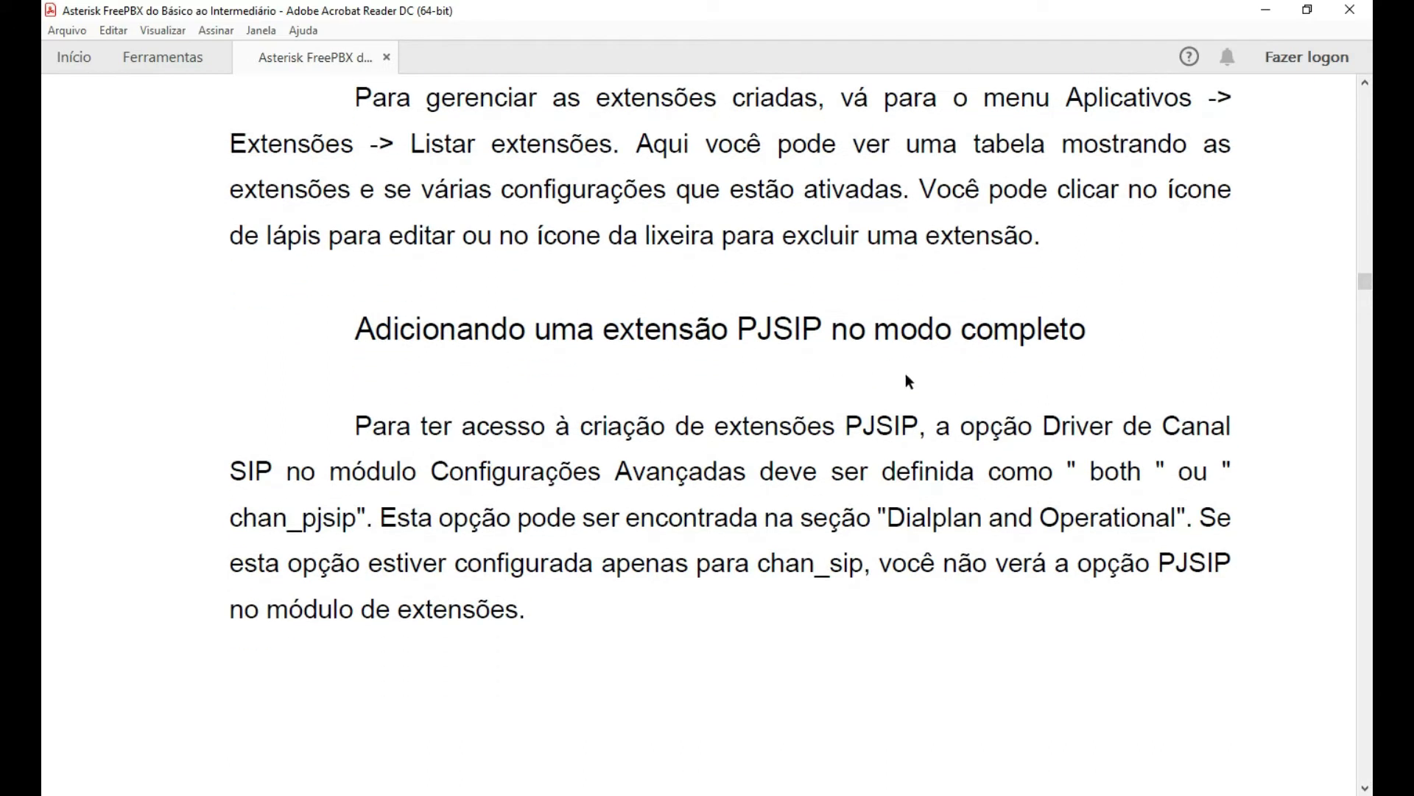
pyautogui.scroll(-2, 1111, 302)
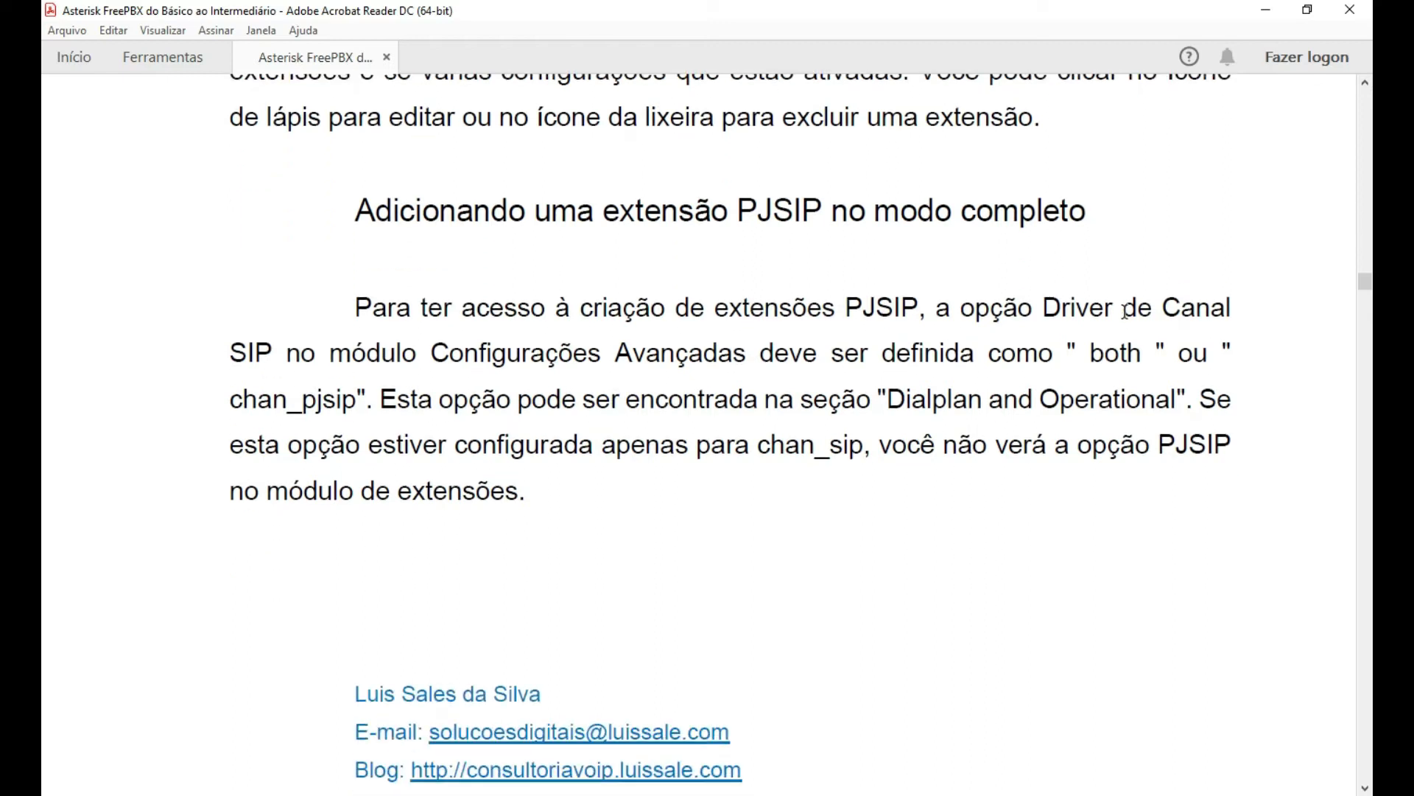
pyautogui.scroll(-1, 1124, 316)
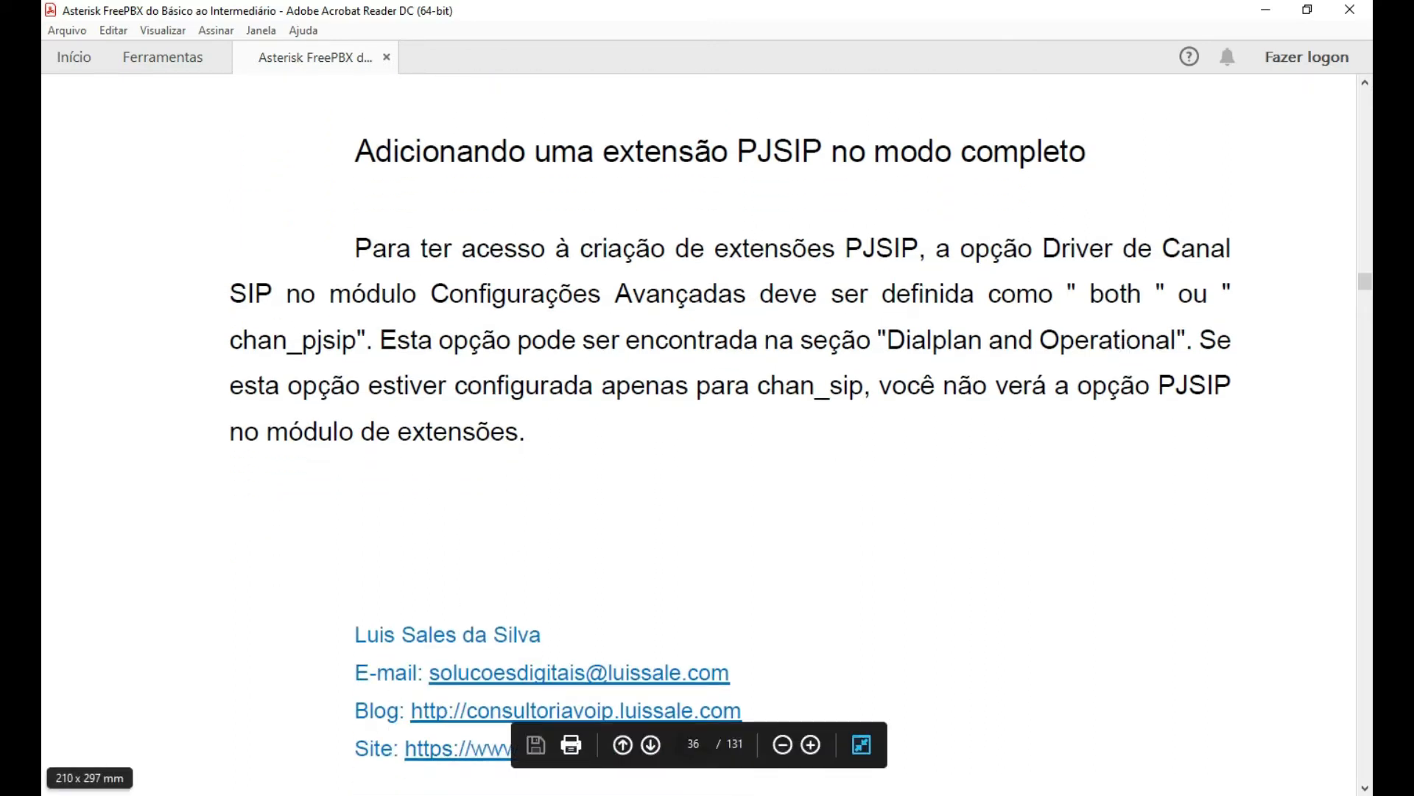
pyautogui.hotkey('alt', 'Tab')
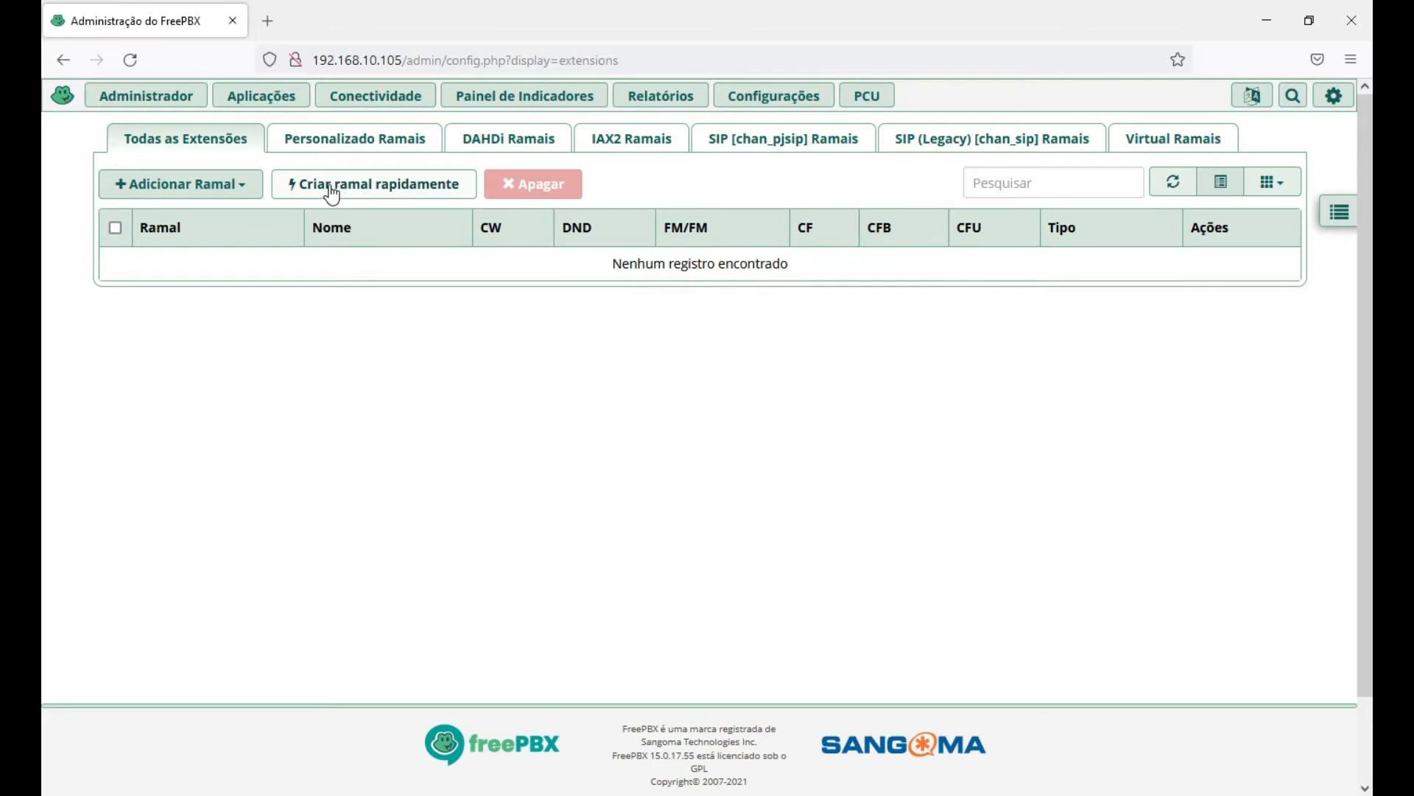
# Launch 'Criar ramal rapidamente' and expand the Tipo list of extension types.
pyautogui.click(379, 189)
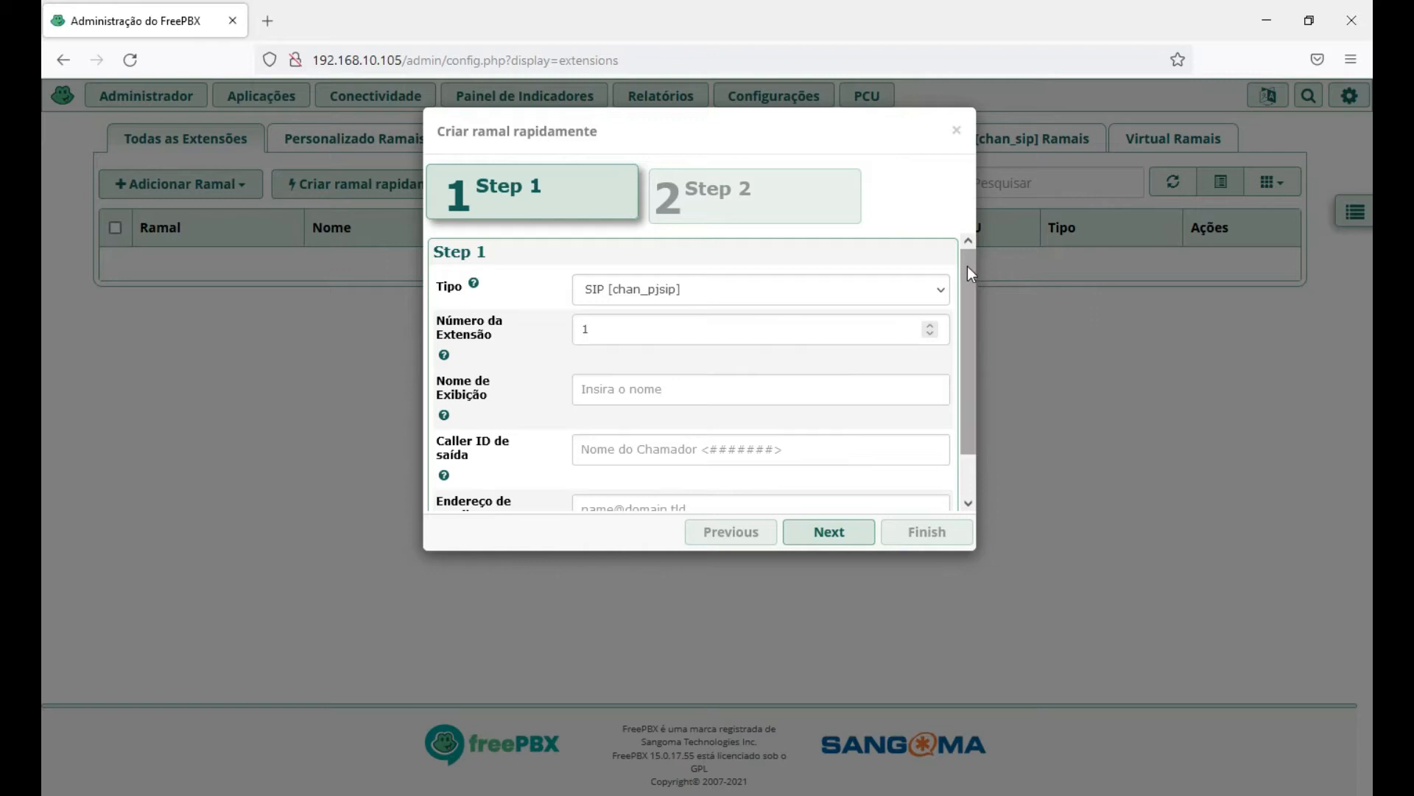
pyautogui.click(940, 291)
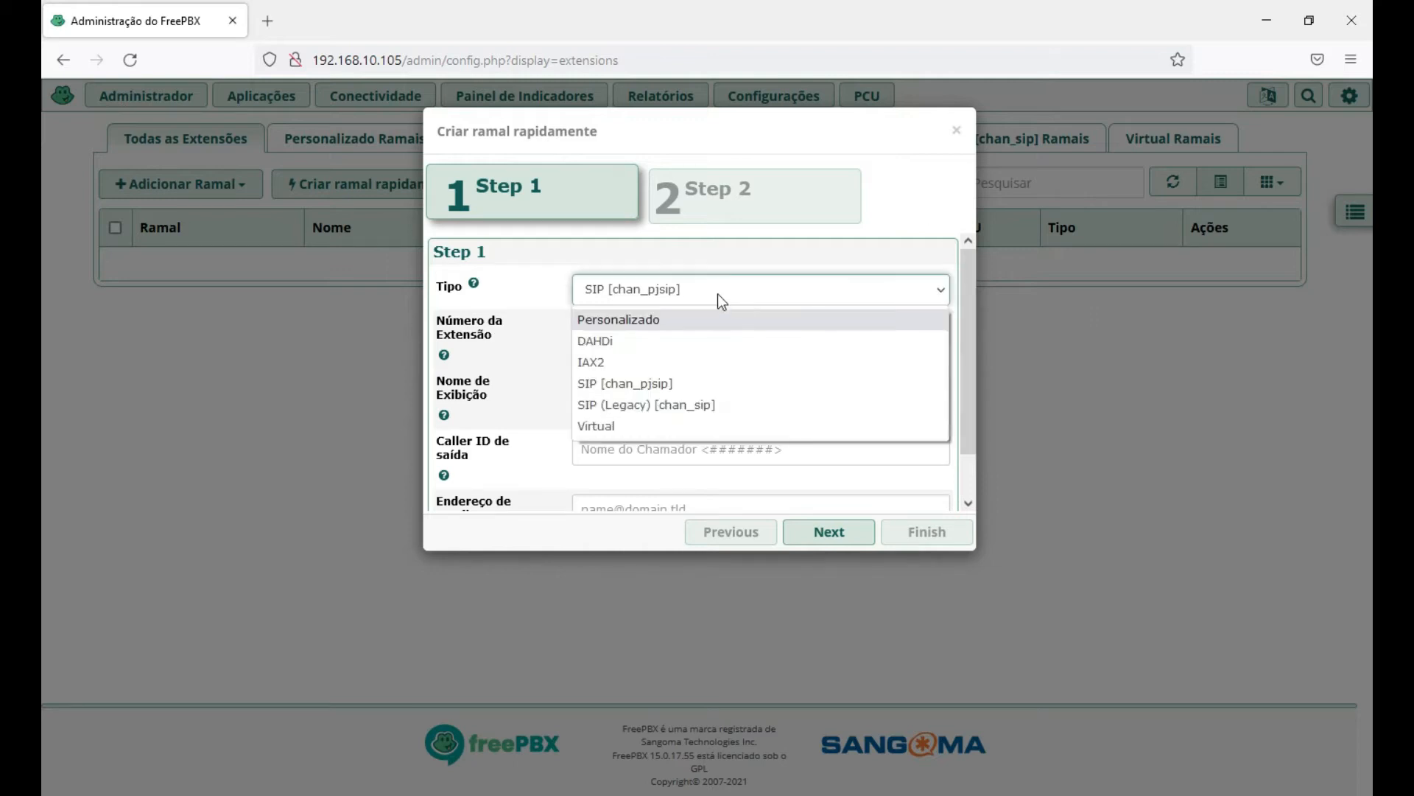
# Fill Step 1 with type SIP (Legacy) [chan_sip], extension number 1000 and display name 'Ramal 1'.
pyautogui.click(648, 405)
pyautogui.click(633, 332)
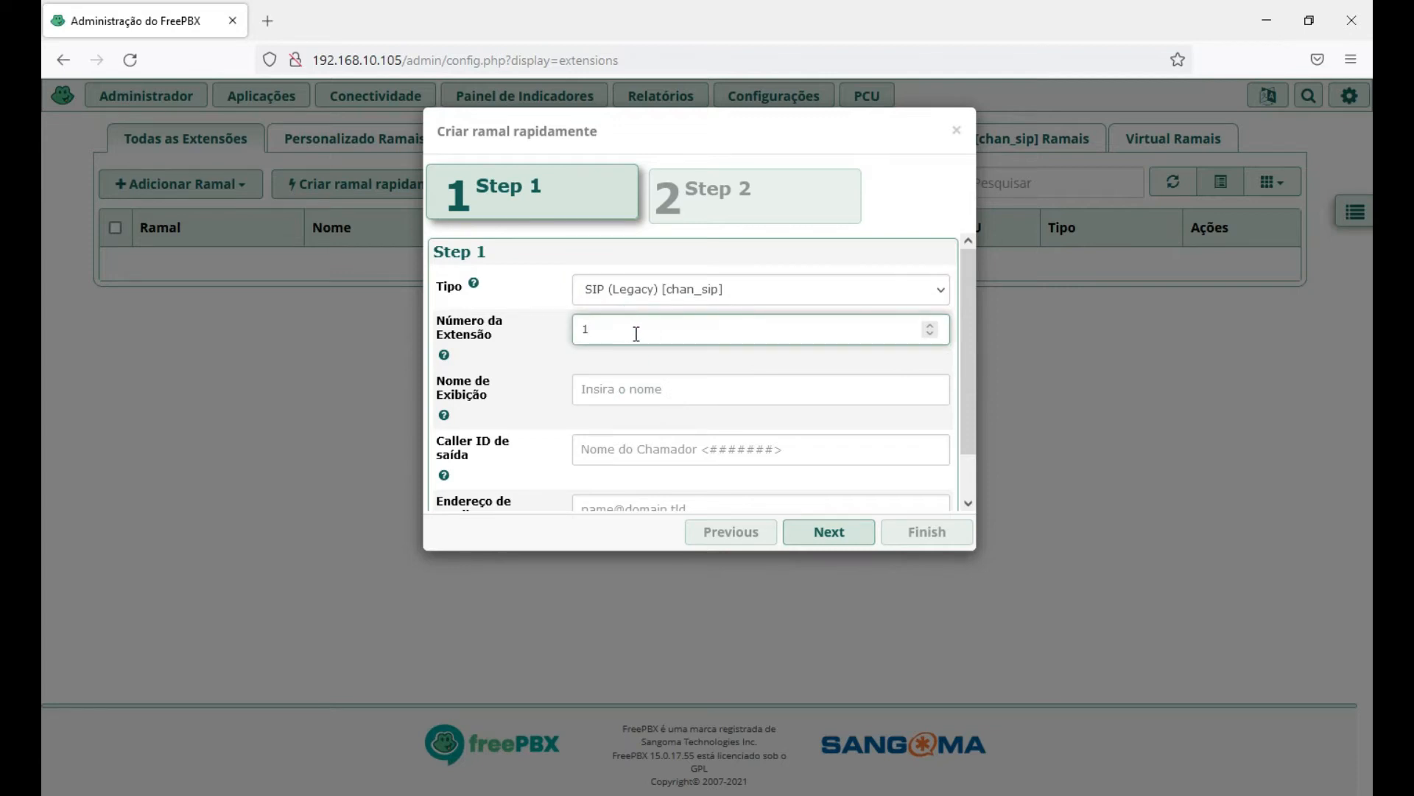
pyautogui.press('BackSpace')
pyautogui.write('1000')
pyautogui.click(631, 389)
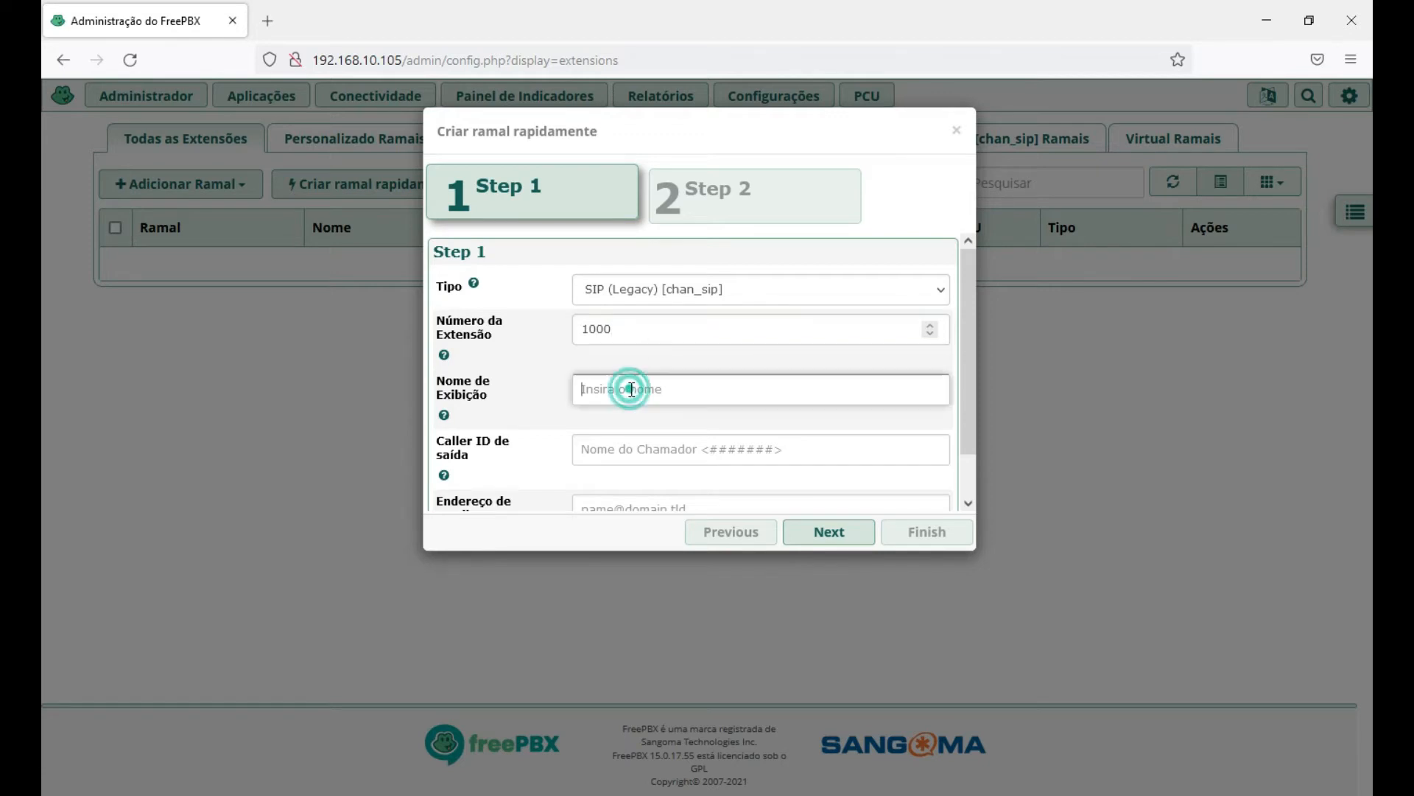
pyautogui.write('Ramal 1')
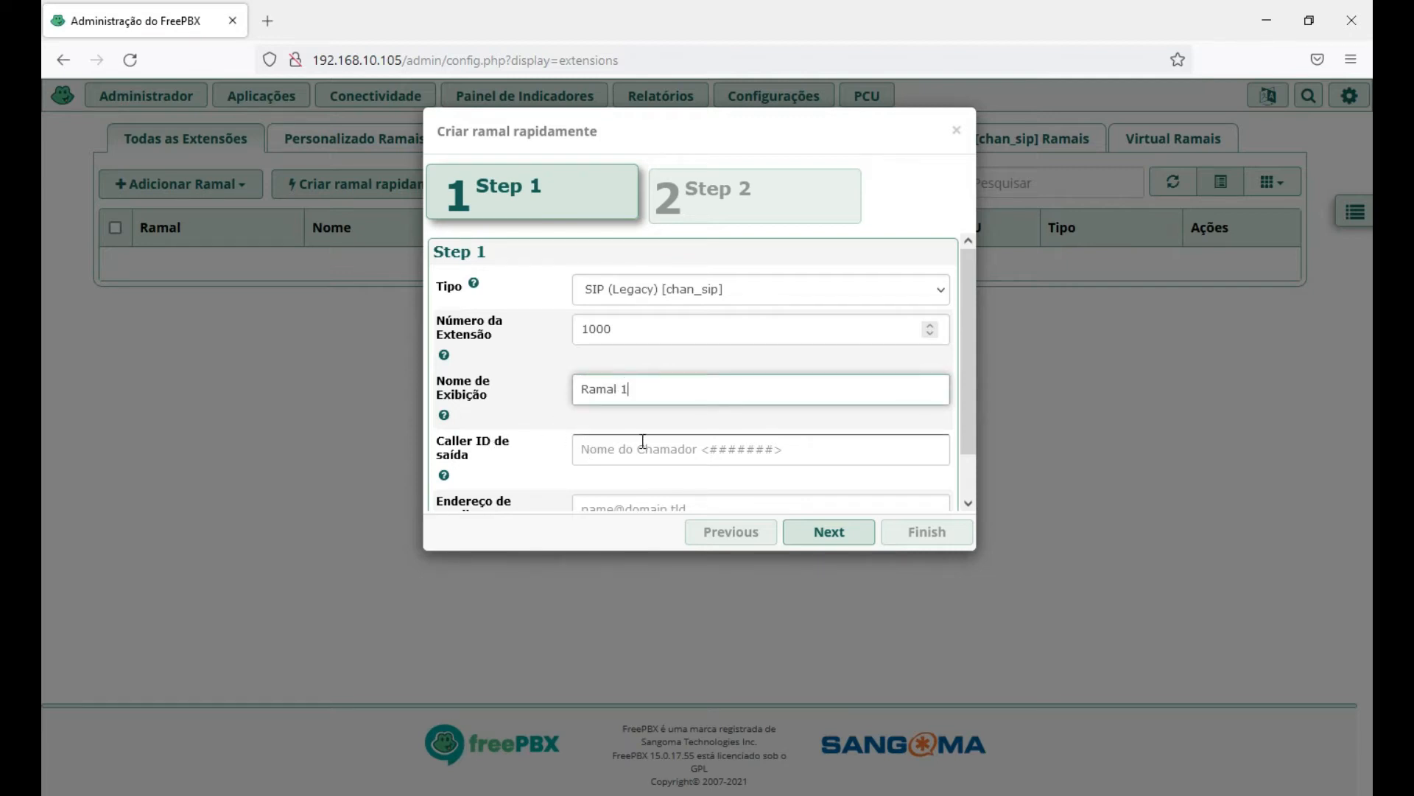
pyautogui.scroll(-1, 641, 442)
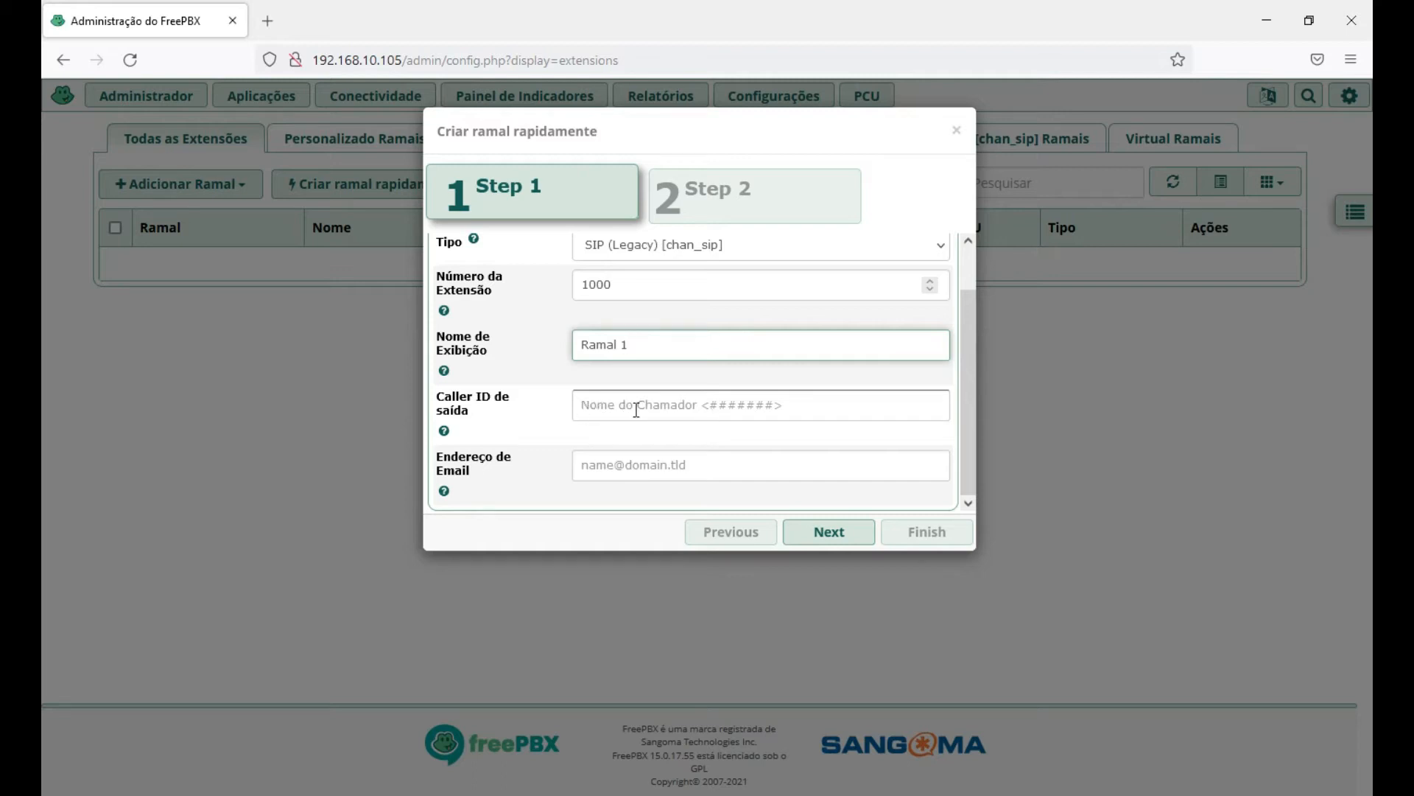
pyautogui.click(582, 405)
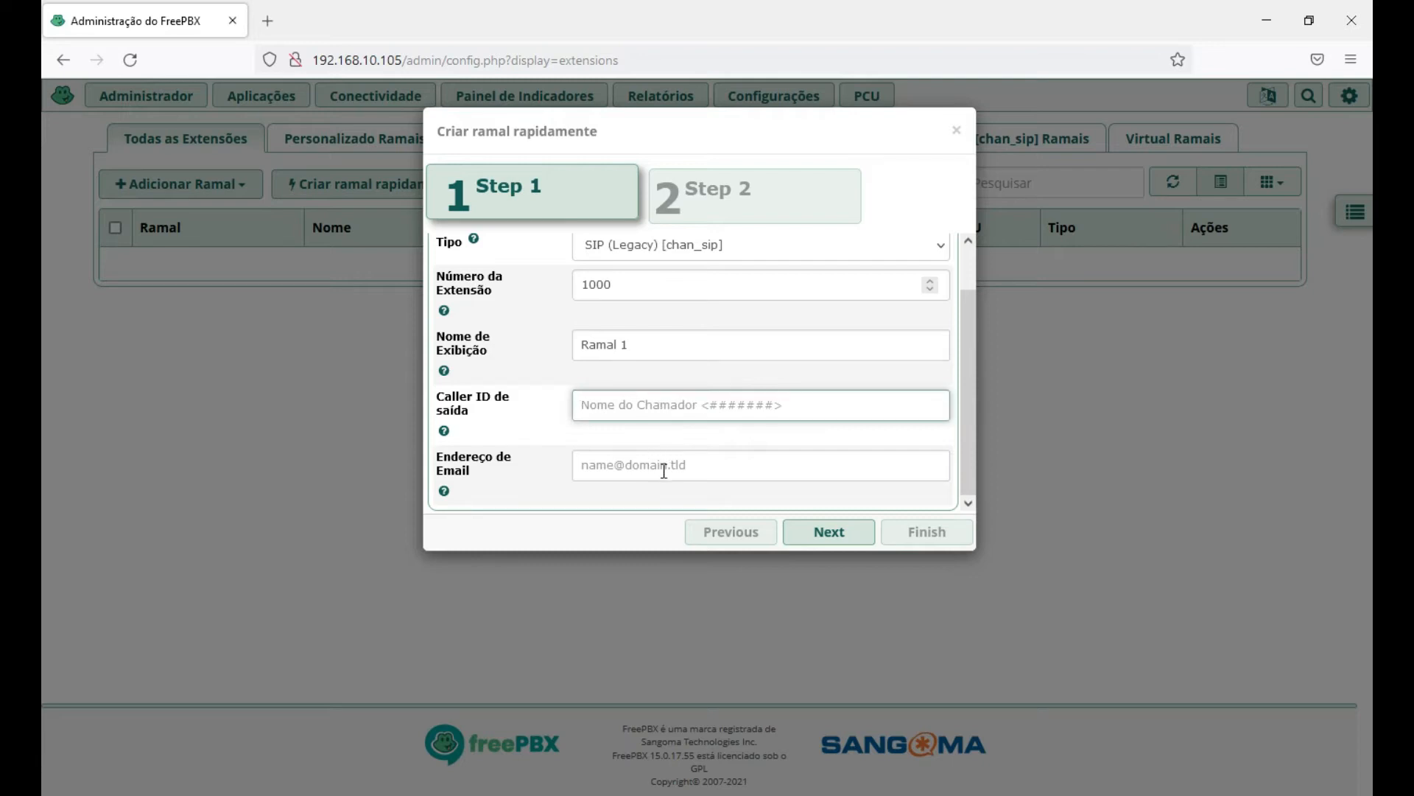
pyautogui.click(637, 466)
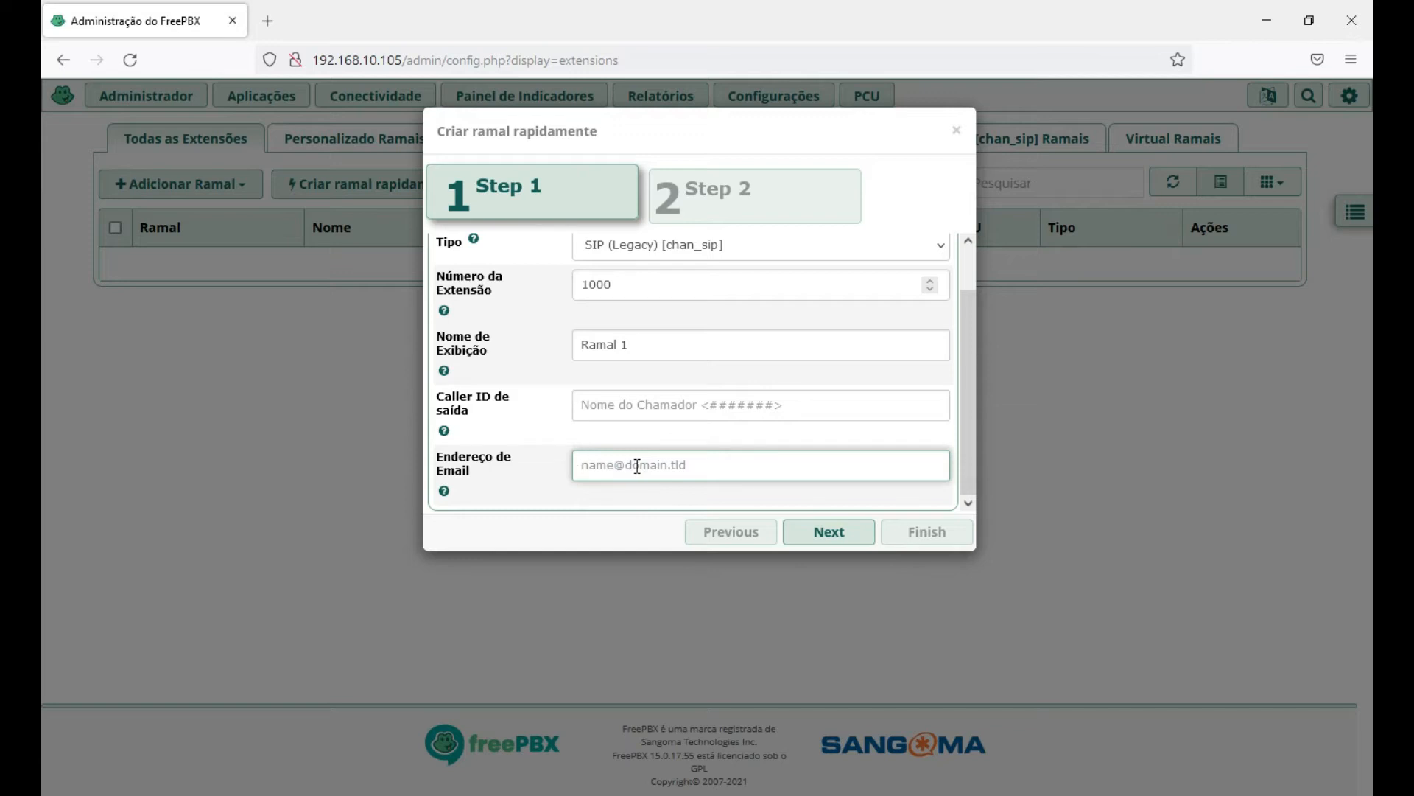
# Enter the user's e-mail address and advance the quick-create wizard to Step 2.
pyautogui.write('sal')
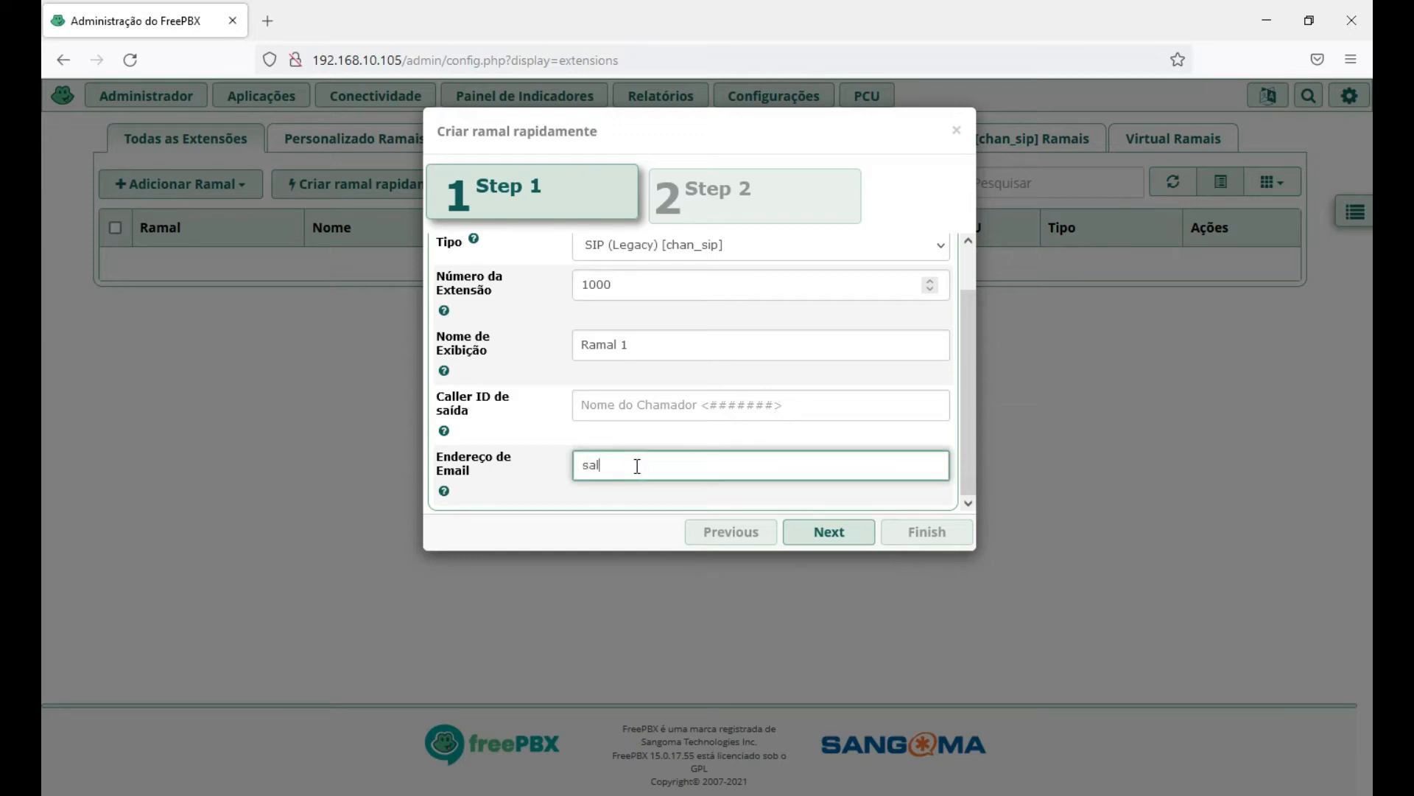
pyautogui.press('BackSpace')
pyautogui.press('BackSpace')
pyautogui.press('BackSpace')
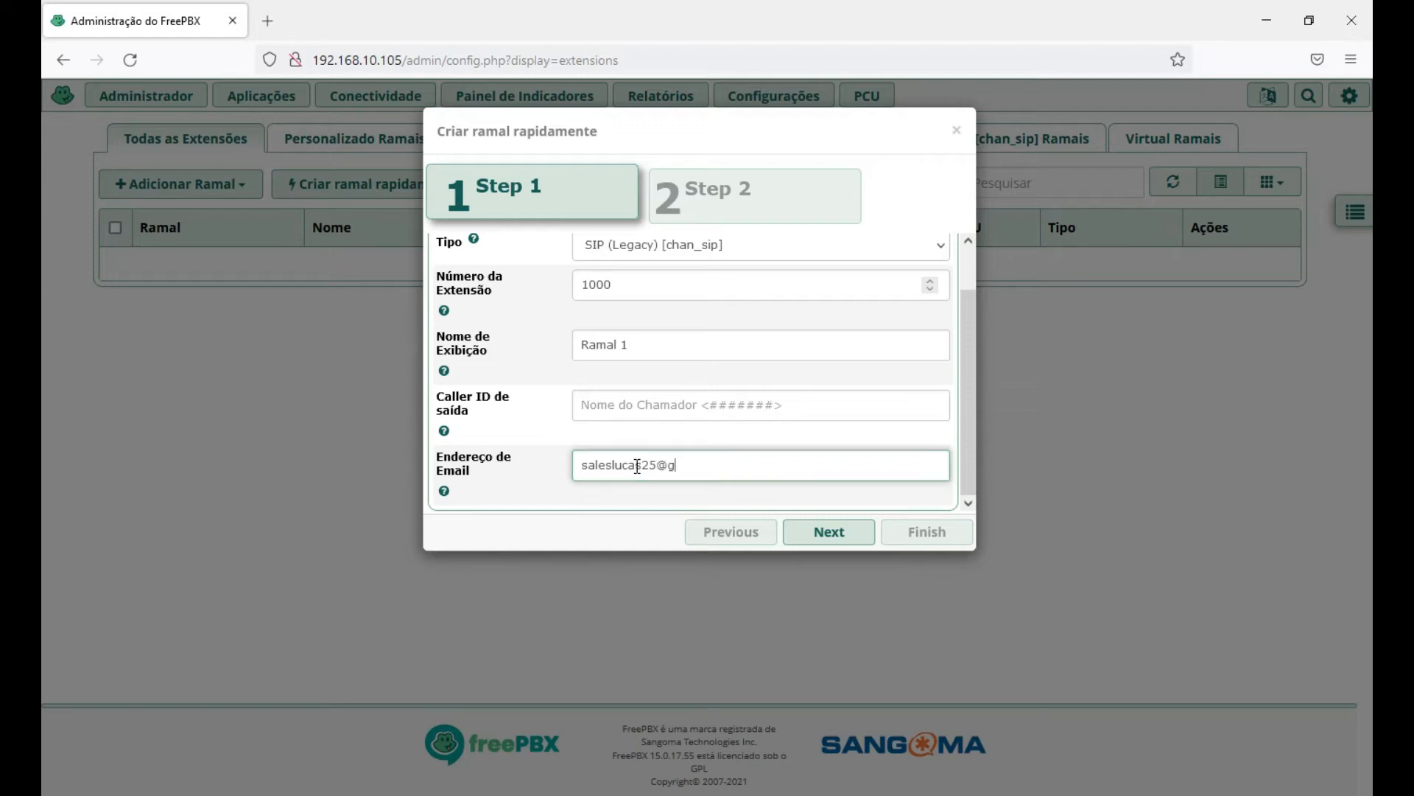
pyautogui.scroll(1, 774, 353)
pyautogui.scroll(-1, 723, 346)
pyautogui.scroll(1, 748, 319)
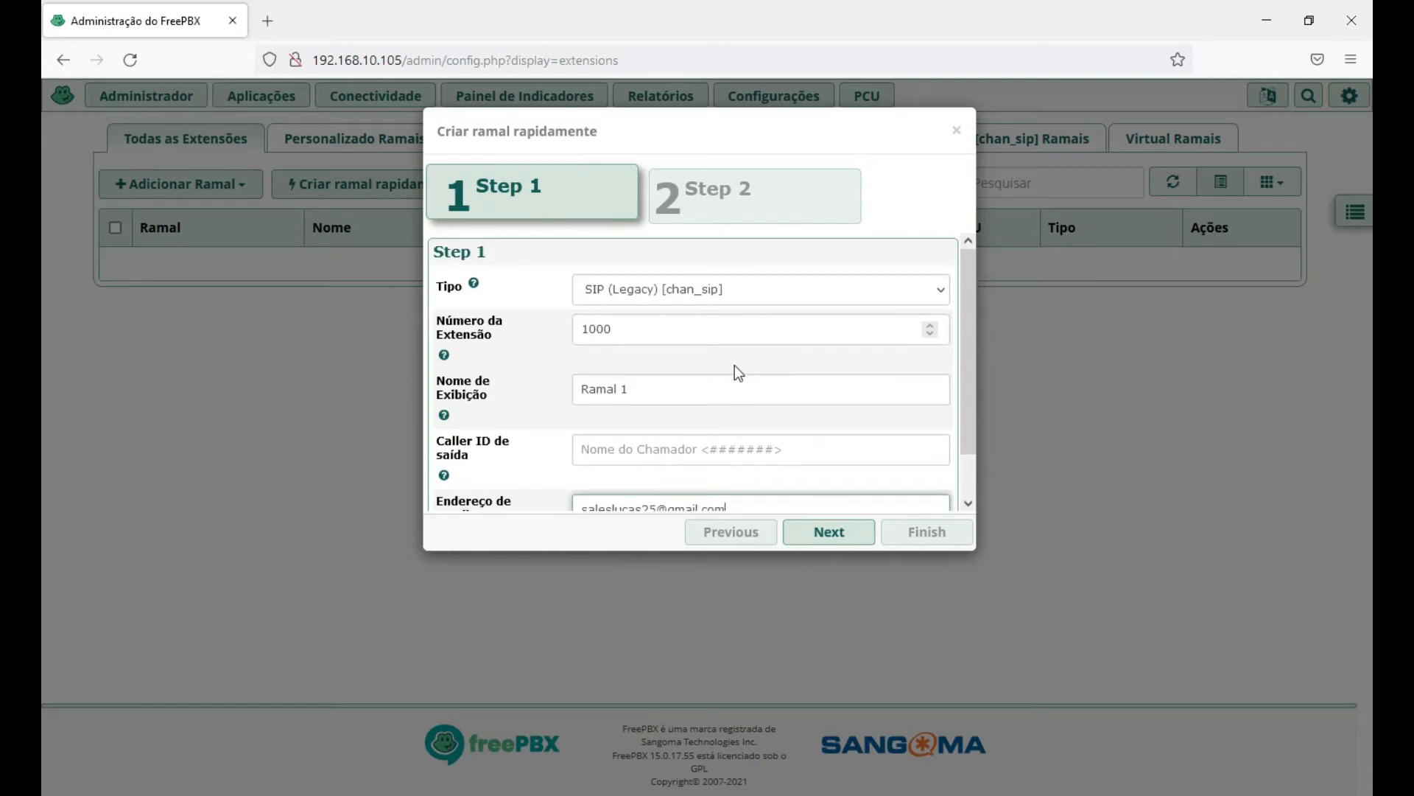
pyautogui.scroll(-1, 763, 361)
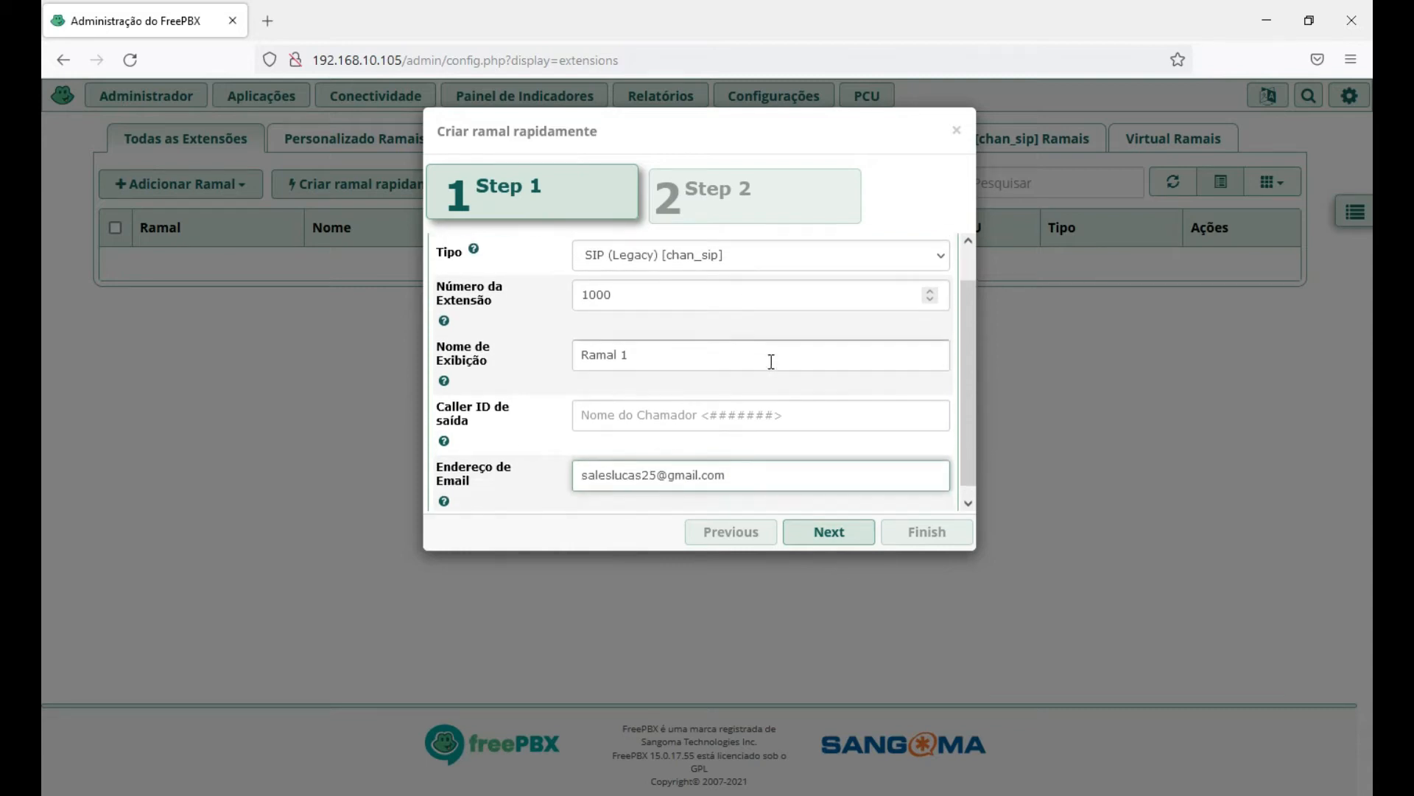
pyautogui.click(832, 537)
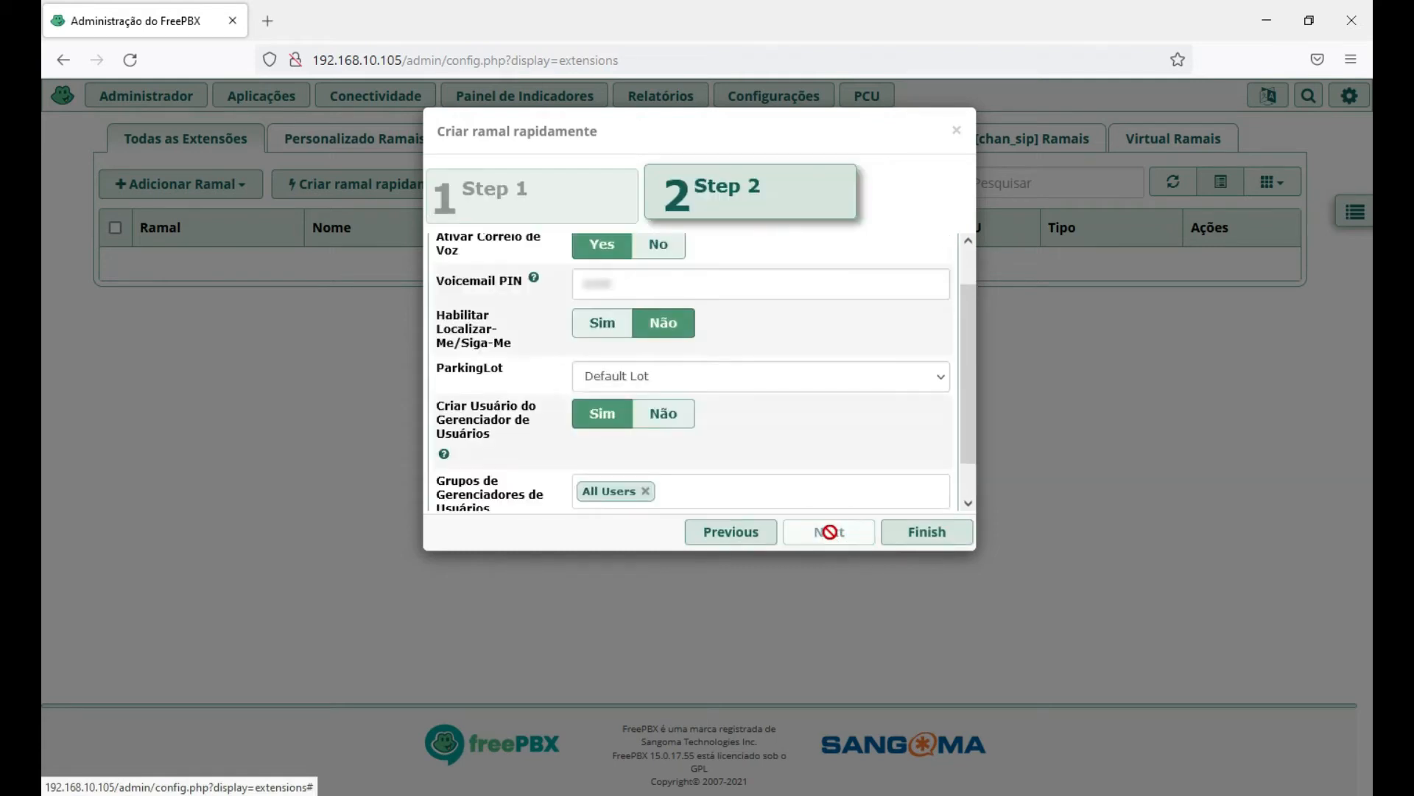
pyautogui.scroll(1, 480, 251)
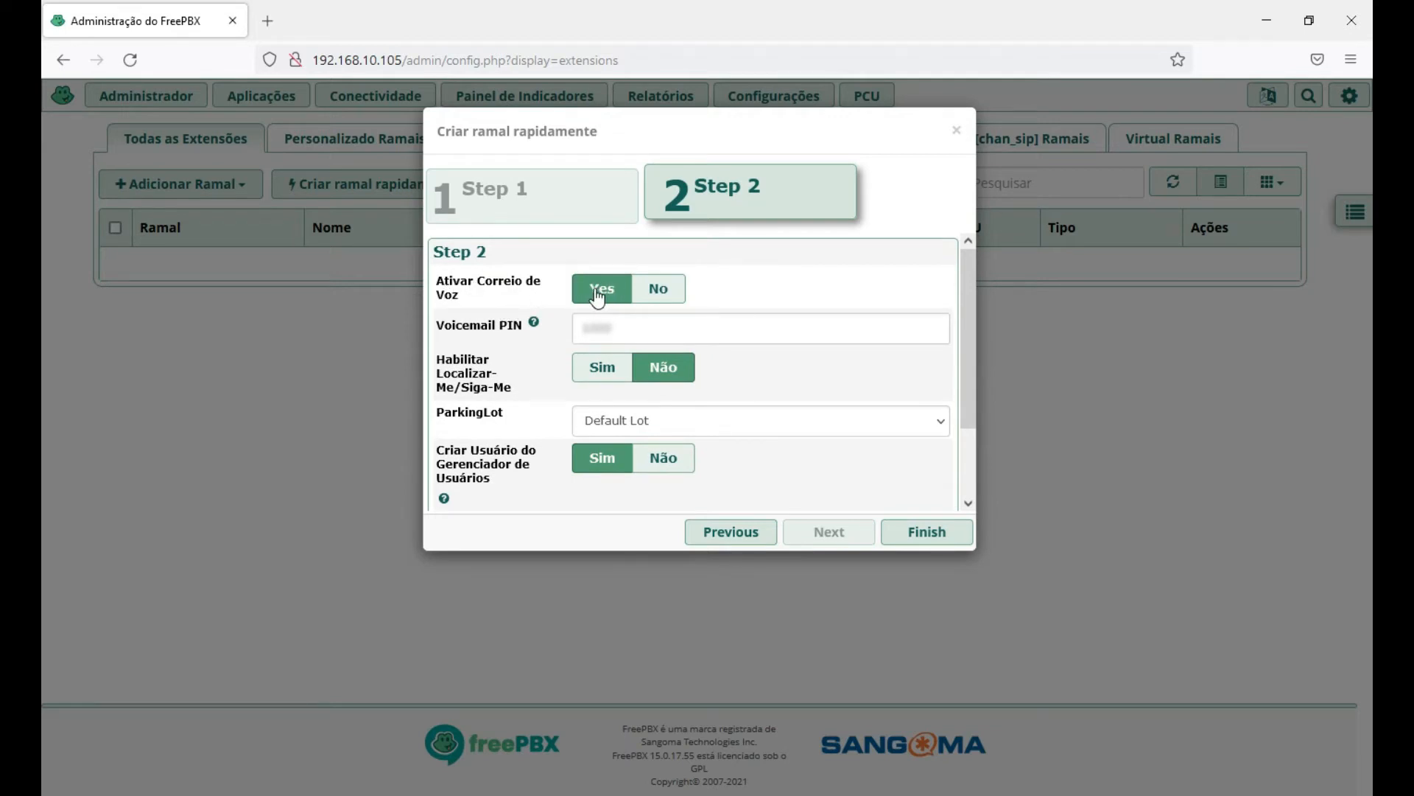
pyautogui.click(668, 289)
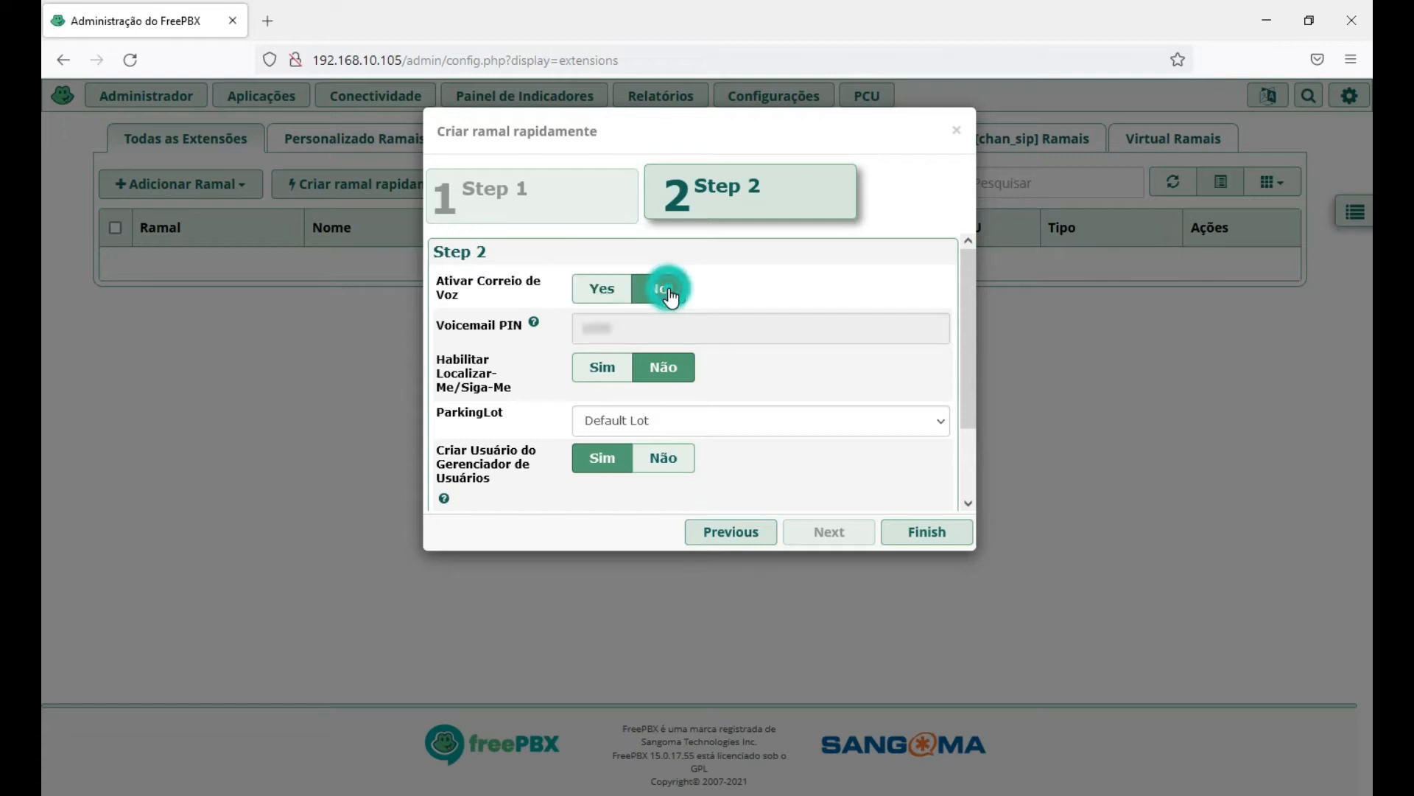
pyautogui.click(596, 291)
pyautogui.click(639, 324)
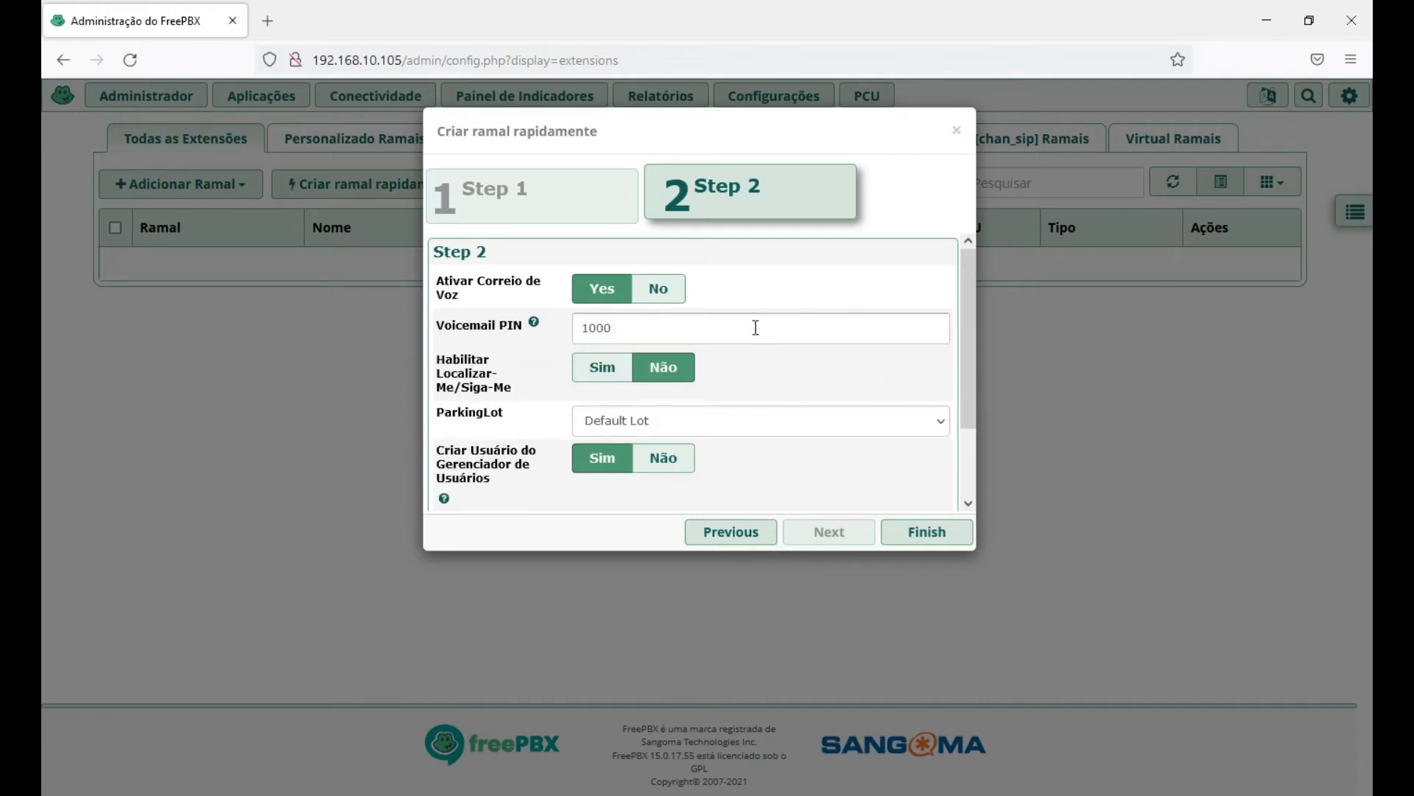
pyautogui.moveTo(533, 322)
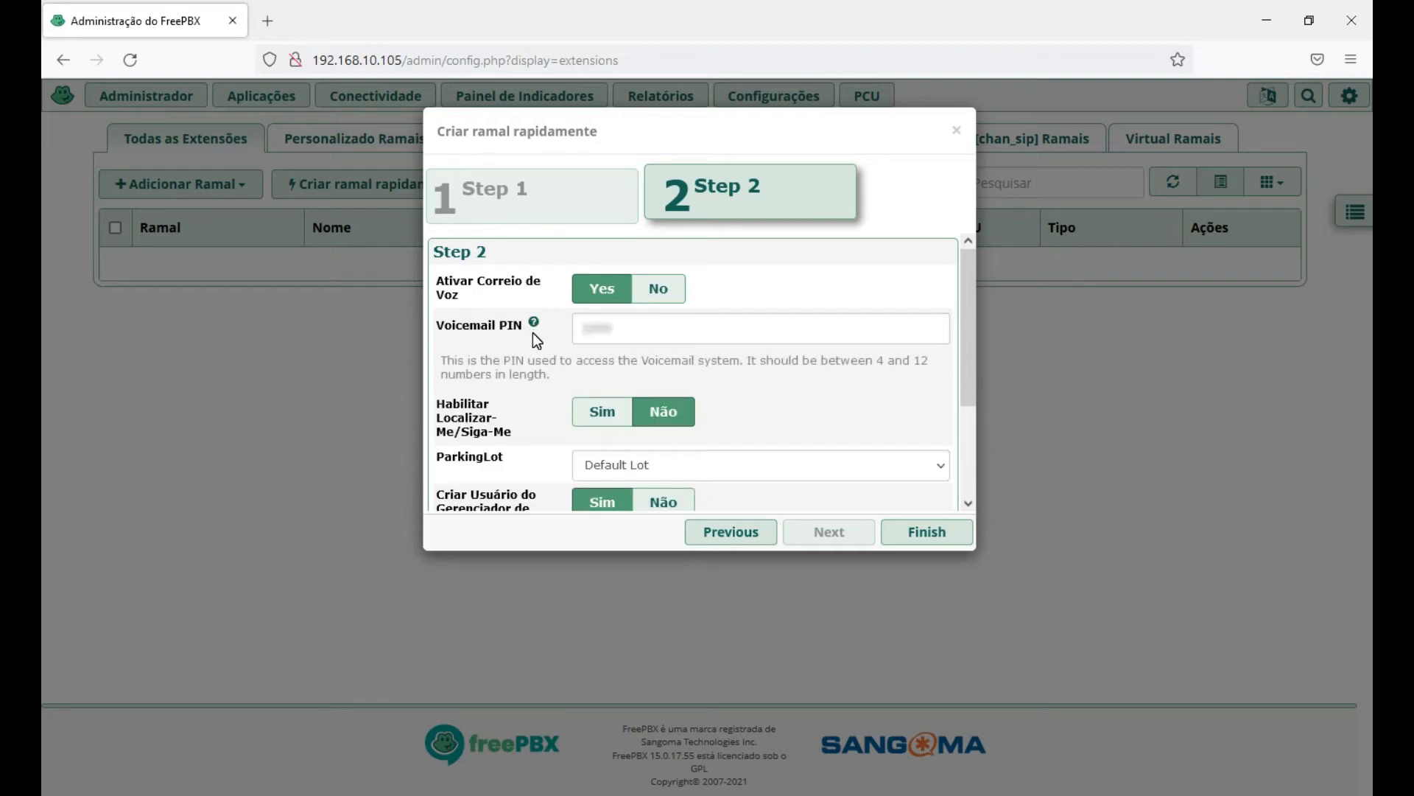
pyautogui.scroll(-1, 840, 383)
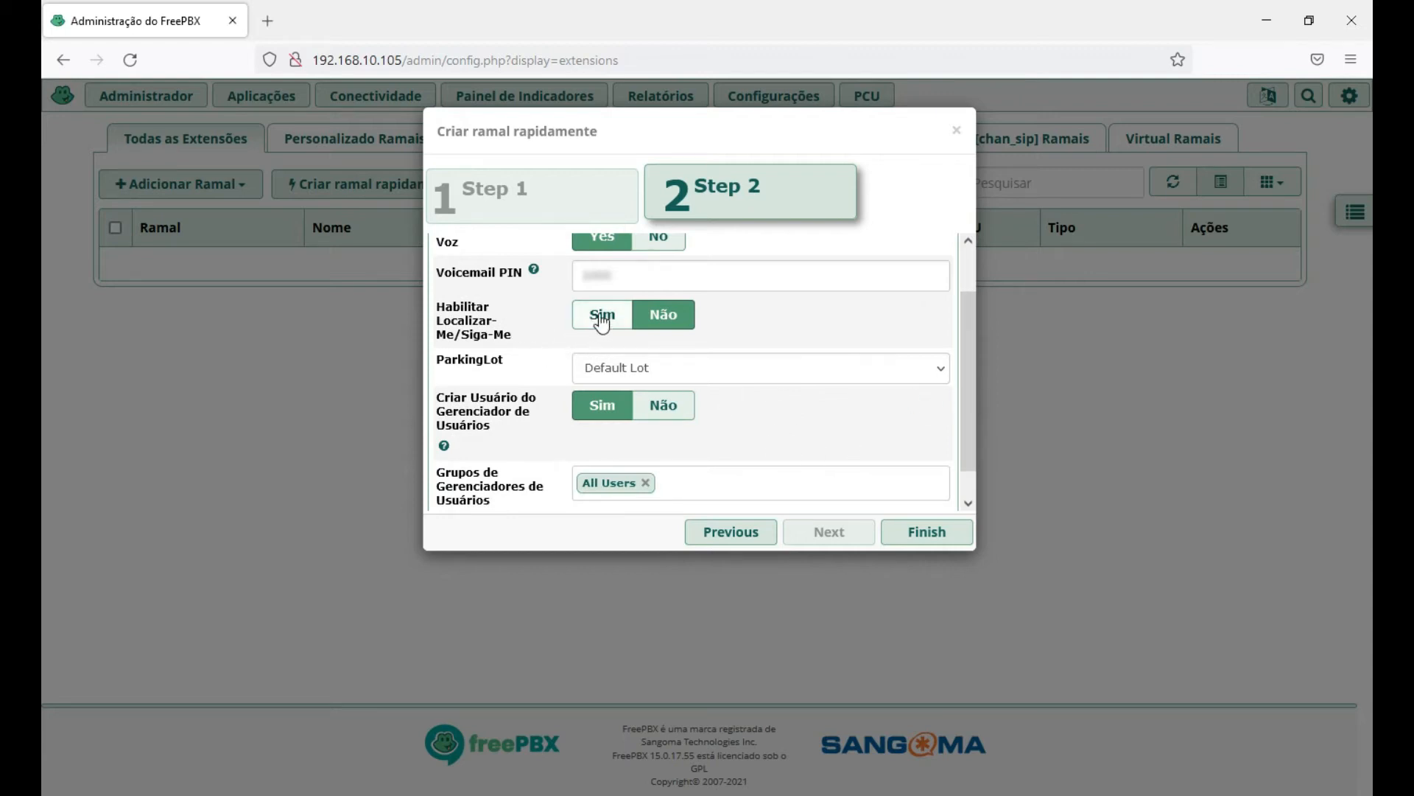
pyautogui.scroll(1, 808, 329)
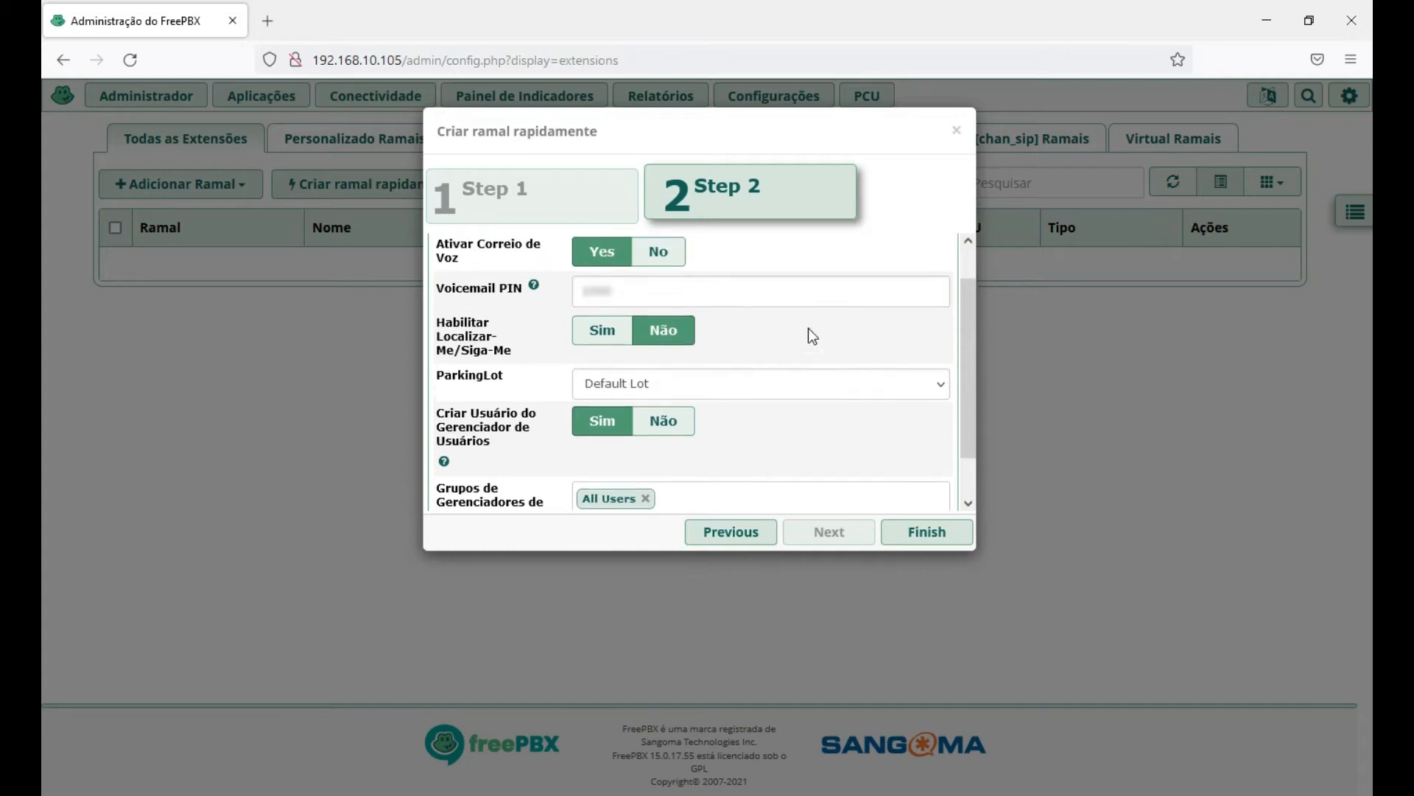
pyautogui.scroll(-2, 840, 332)
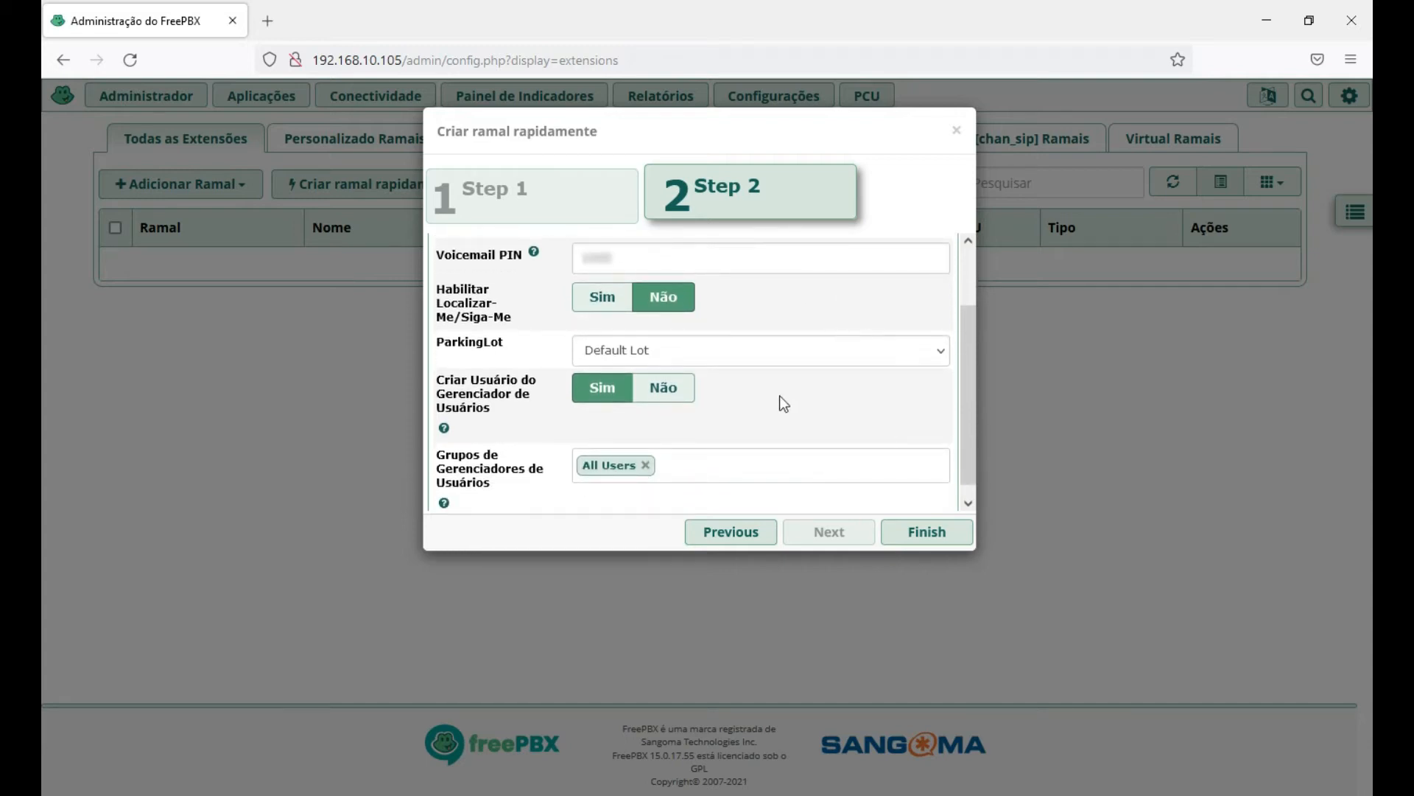
pyautogui.scroll(-1, 847, 369)
# Set the extension's parking lot to Default Lot.
pyautogui.click(940, 338)
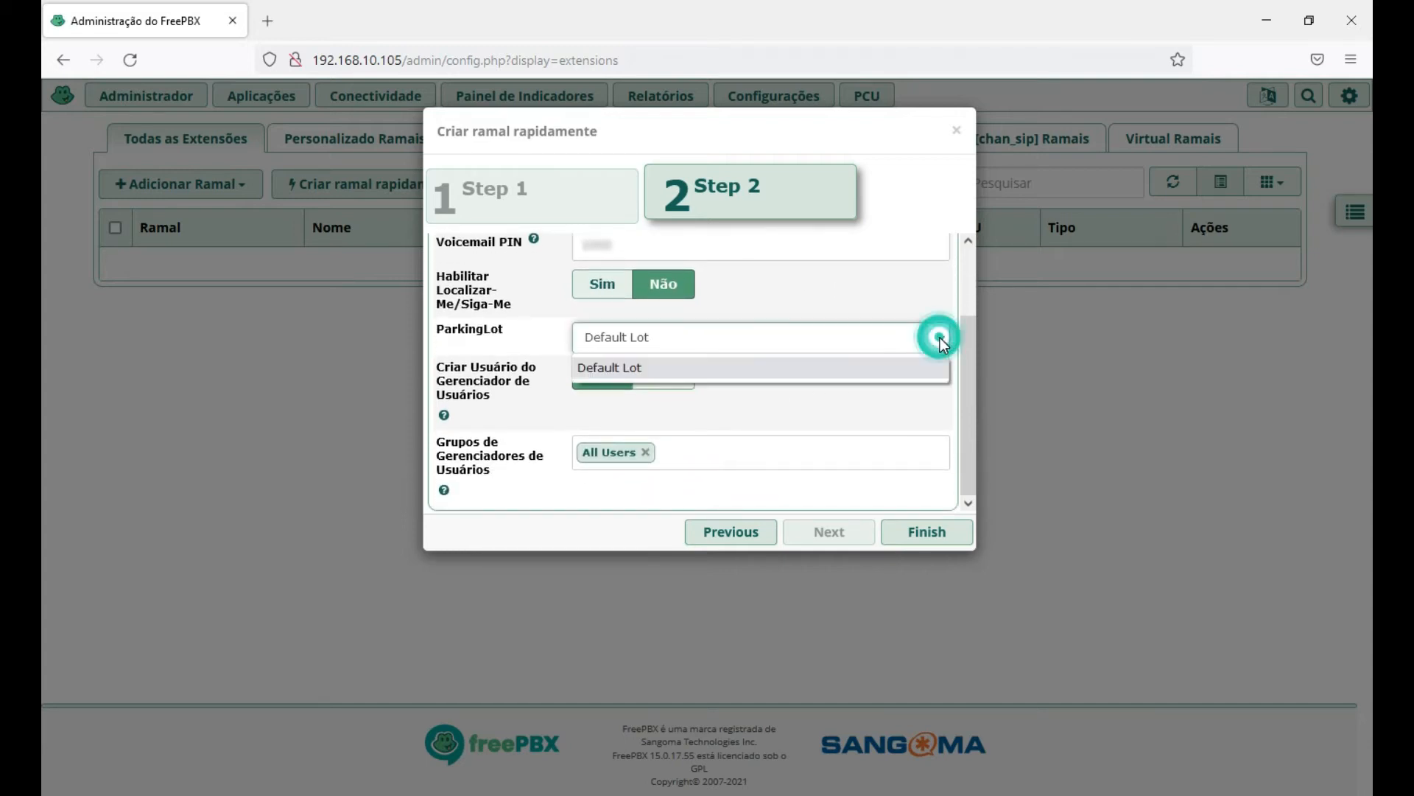
pyautogui.click(803, 374)
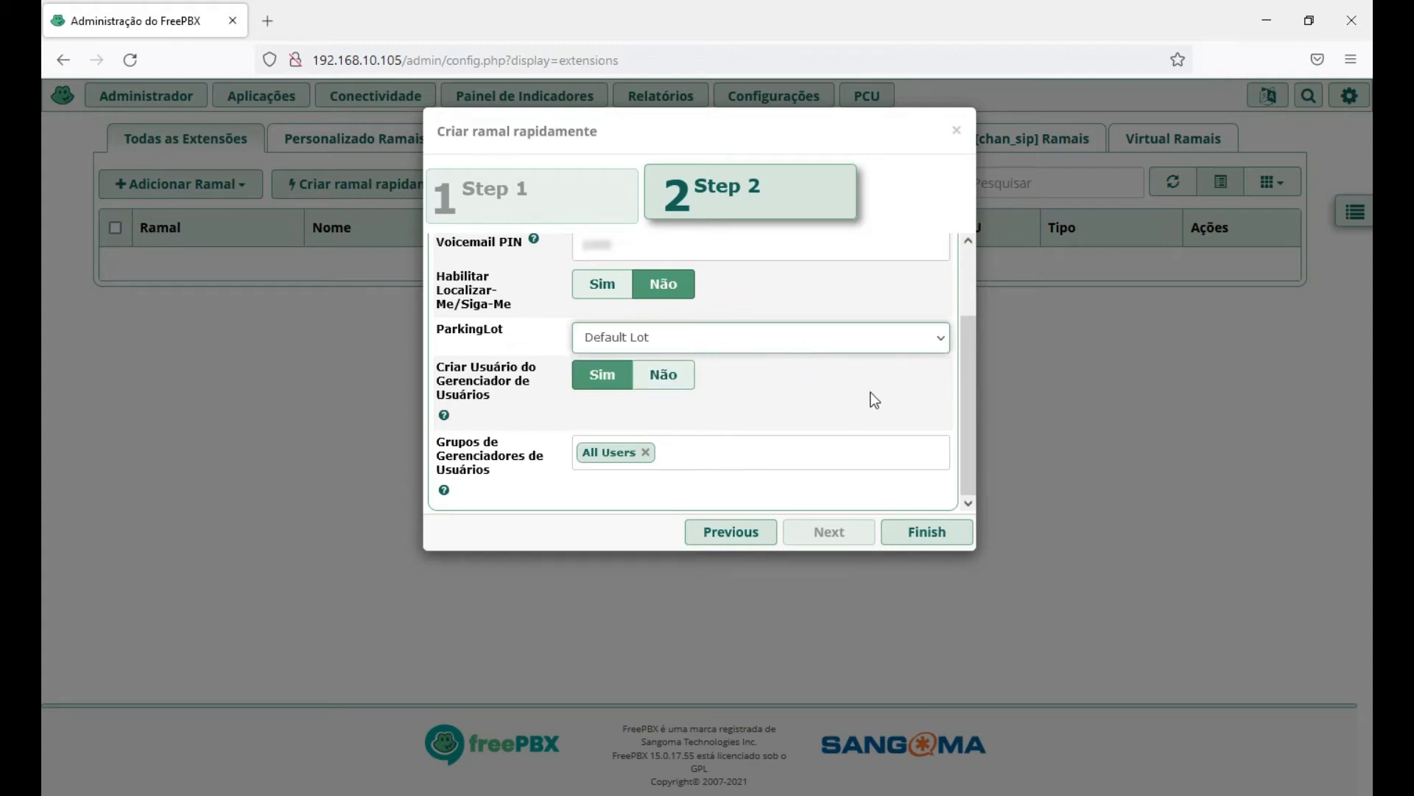
pyautogui.click(940, 339)
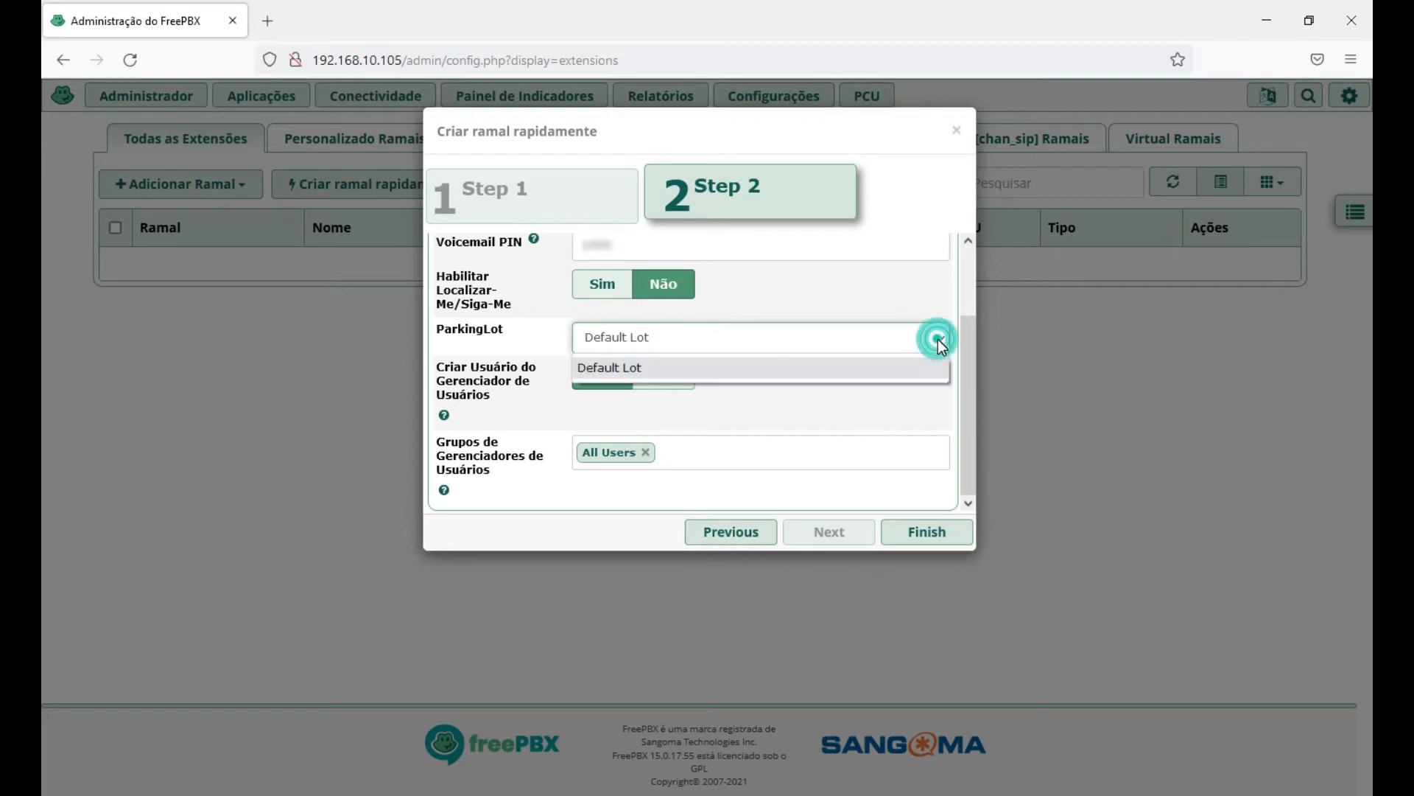
pyautogui.click(927, 368)
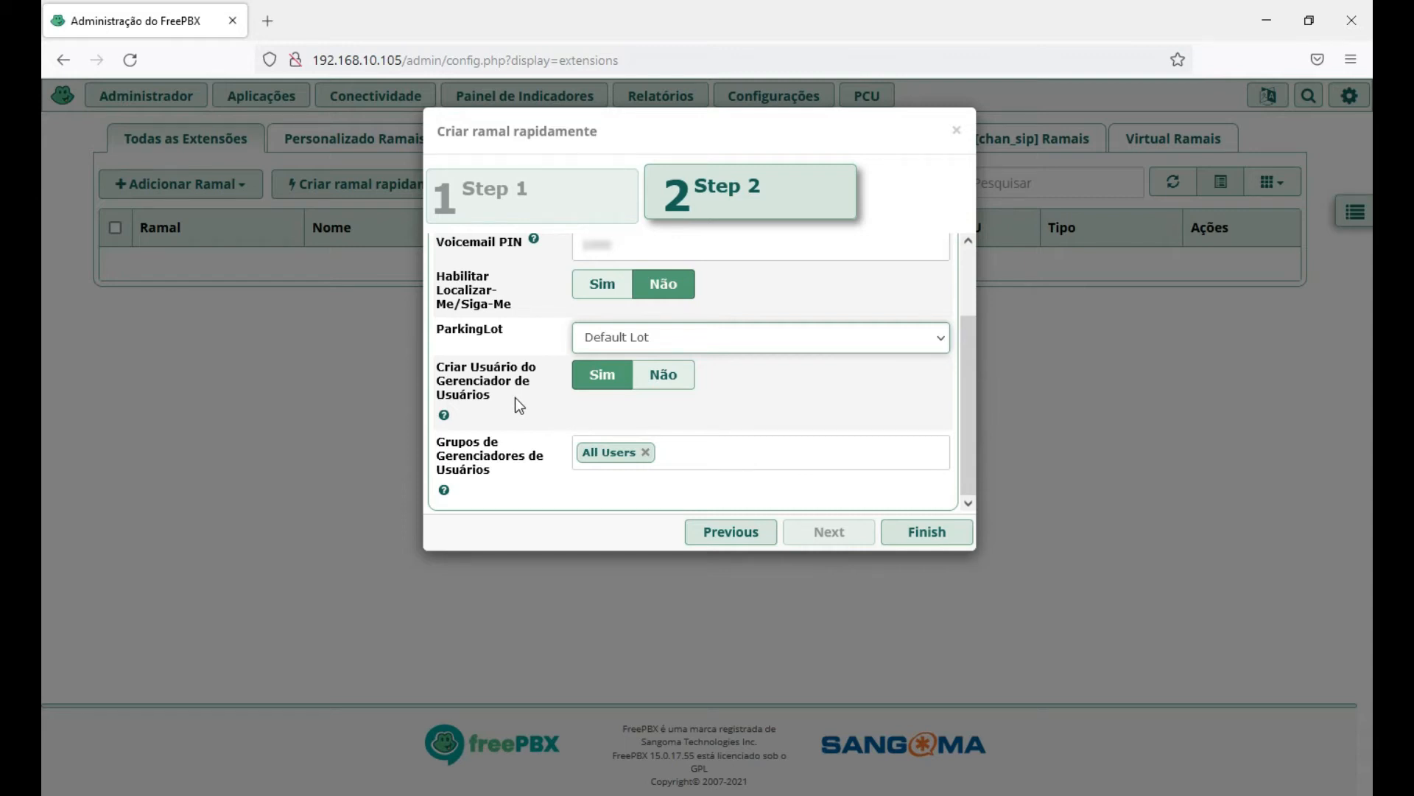
# Keep User Manager user creation set to Sim and finish creating extension 1000 'Ramal 1'.
pyautogui.click(595, 378)
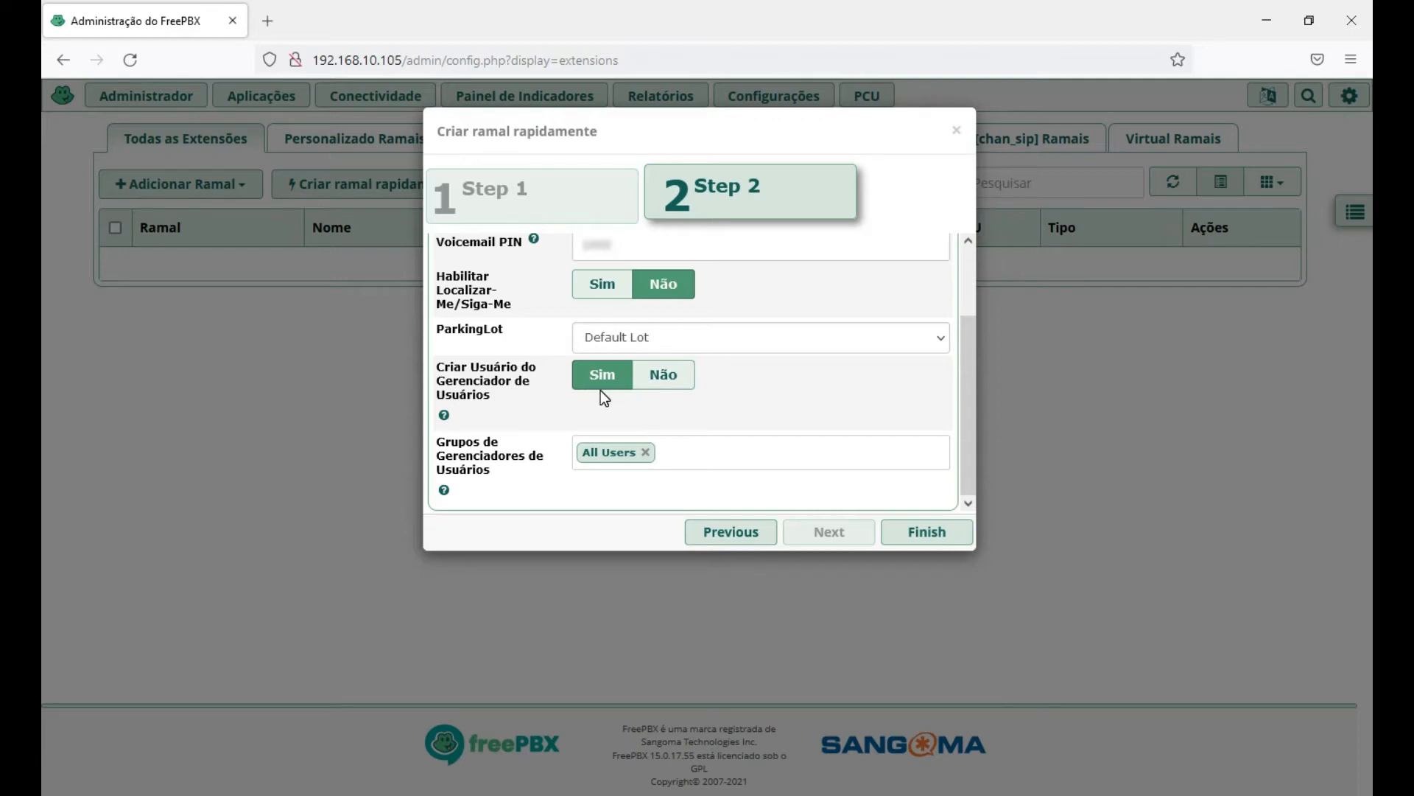
pyautogui.click(667, 377)
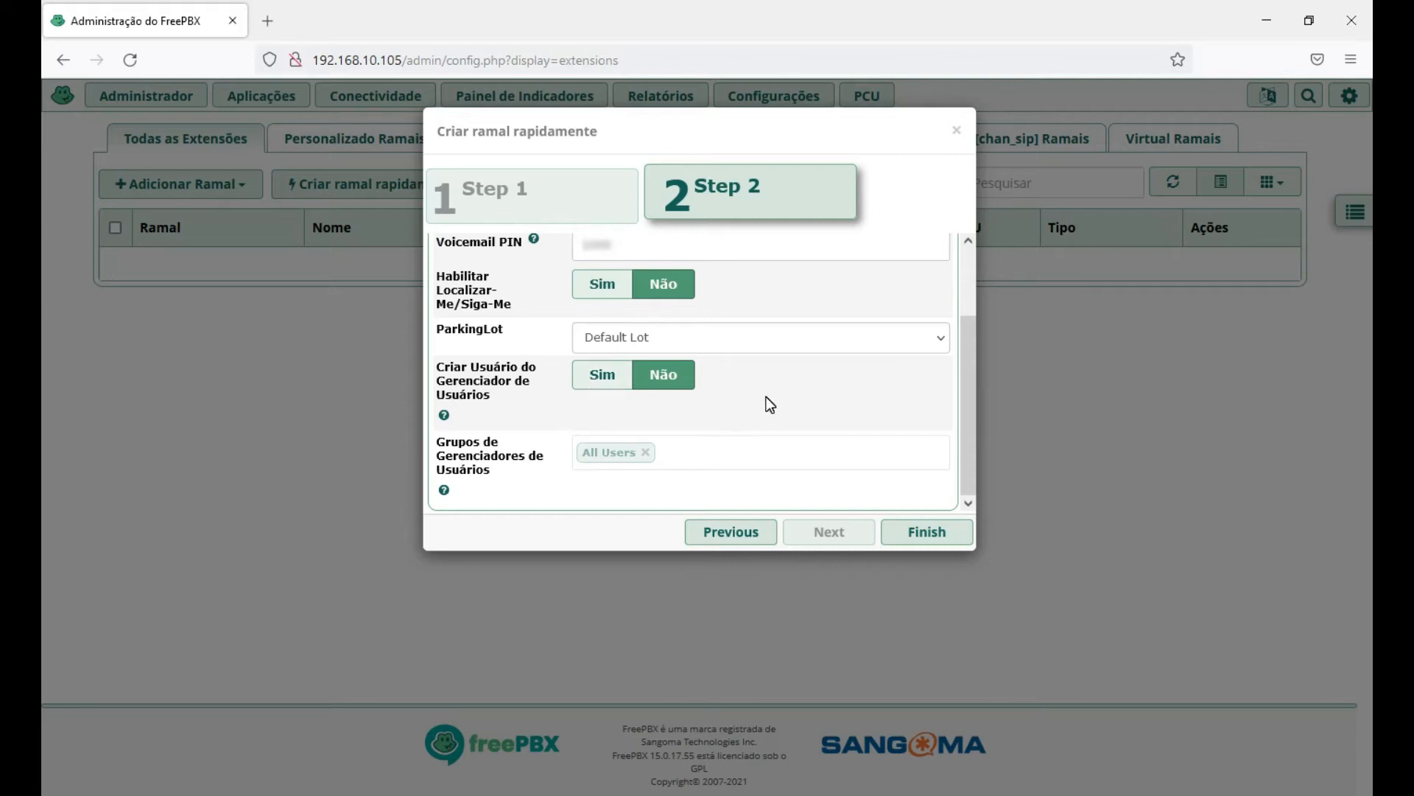
pyautogui.scroll(1, 777, 391)
pyautogui.scroll(-1, 777, 392)
pyautogui.click(599, 377)
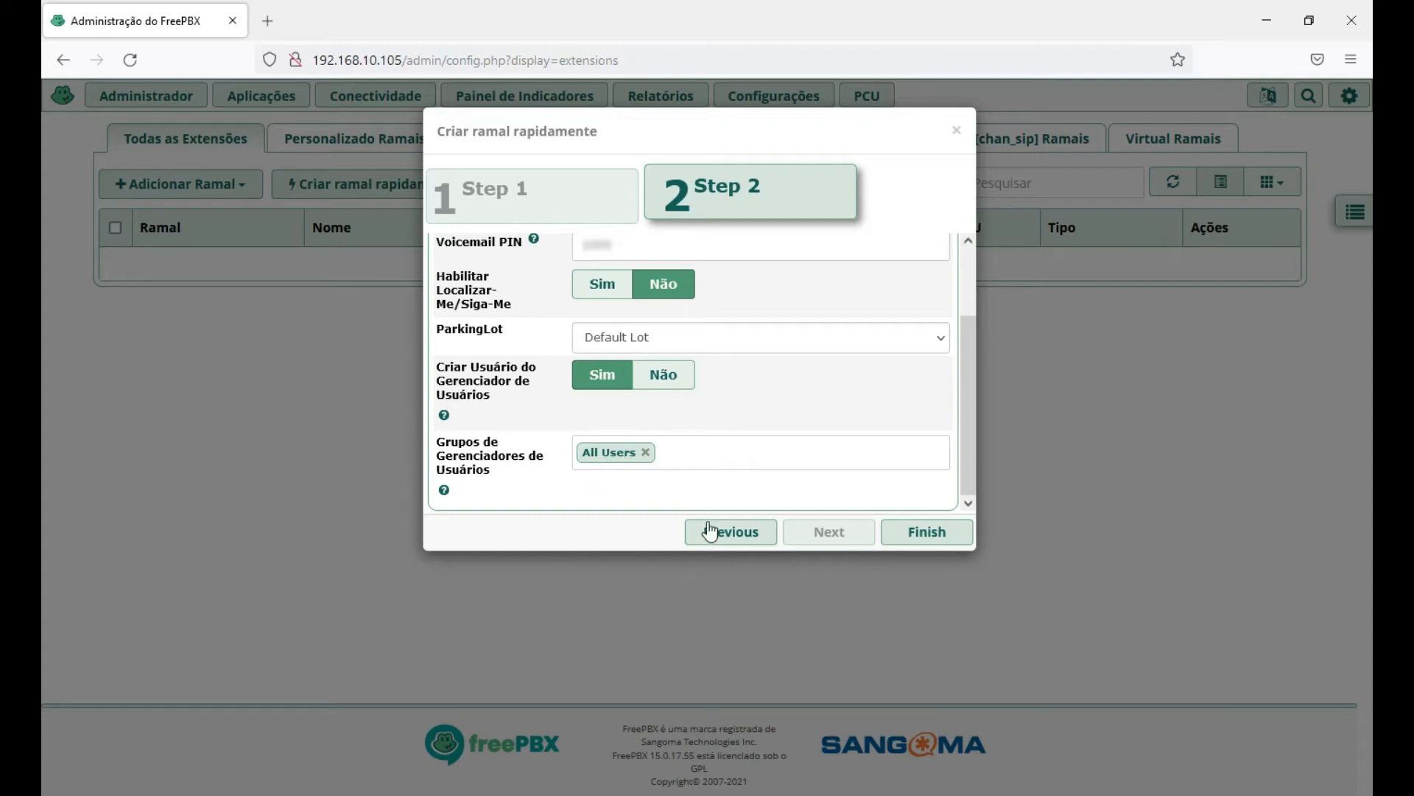
pyautogui.click(926, 532)
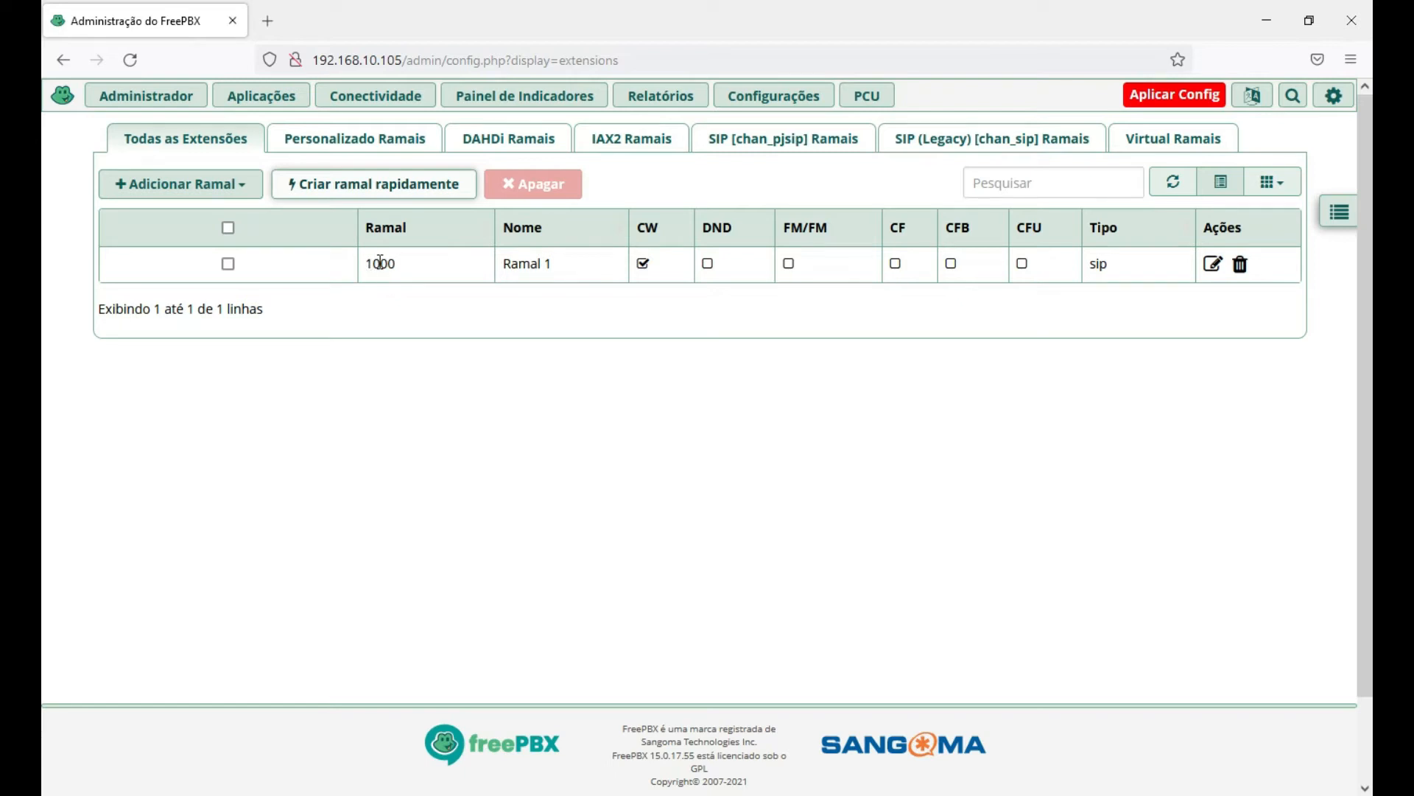
# Open extension 1000 'Ramal 1' for editing and review its CHAN_SIP general settings on port 5160.
pyautogui.doubleClick(399, 258)
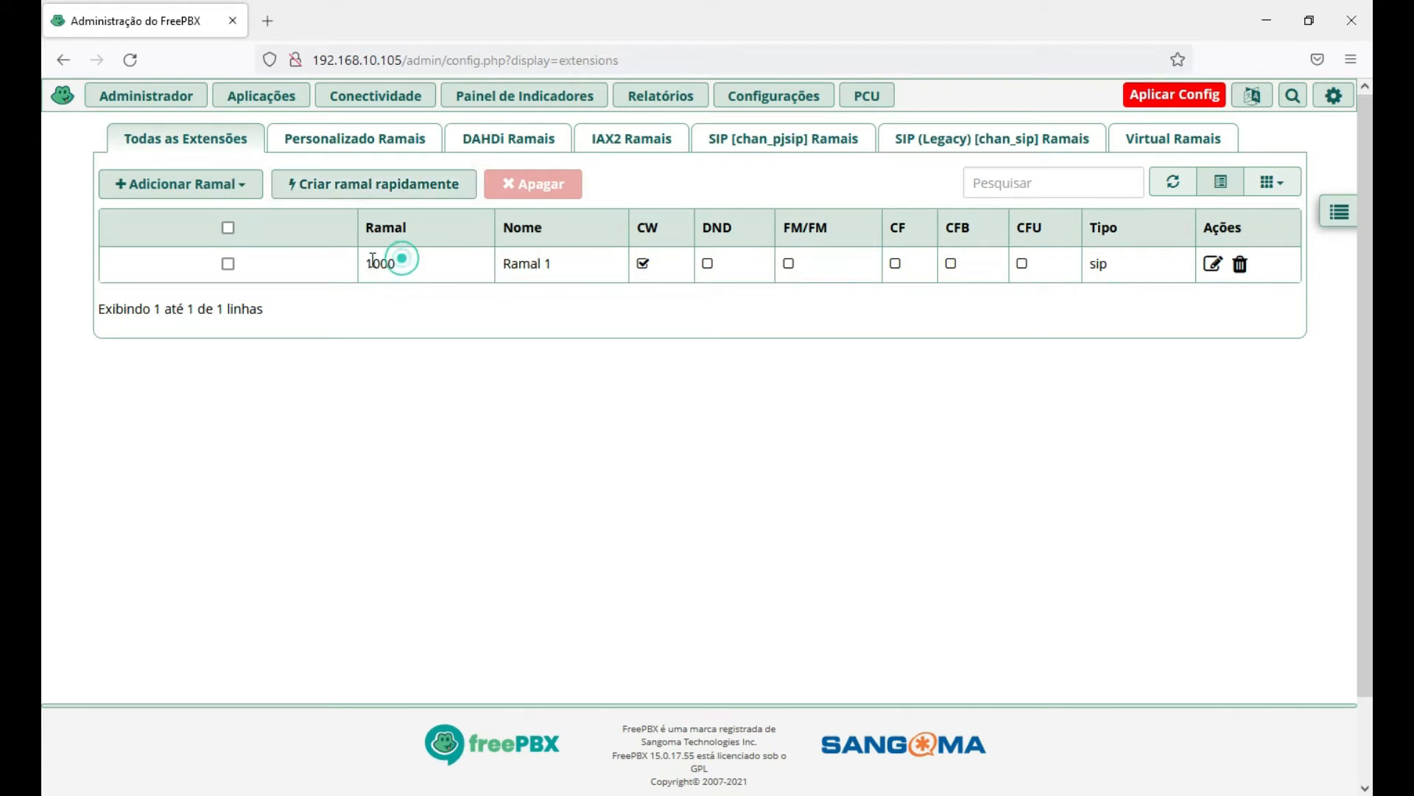
pyautogui.moveTo(560, 267); pyautogui.dragTo(503, 267)
pyautogui.click(568, 268)
pyautogui.click(1214, 268)
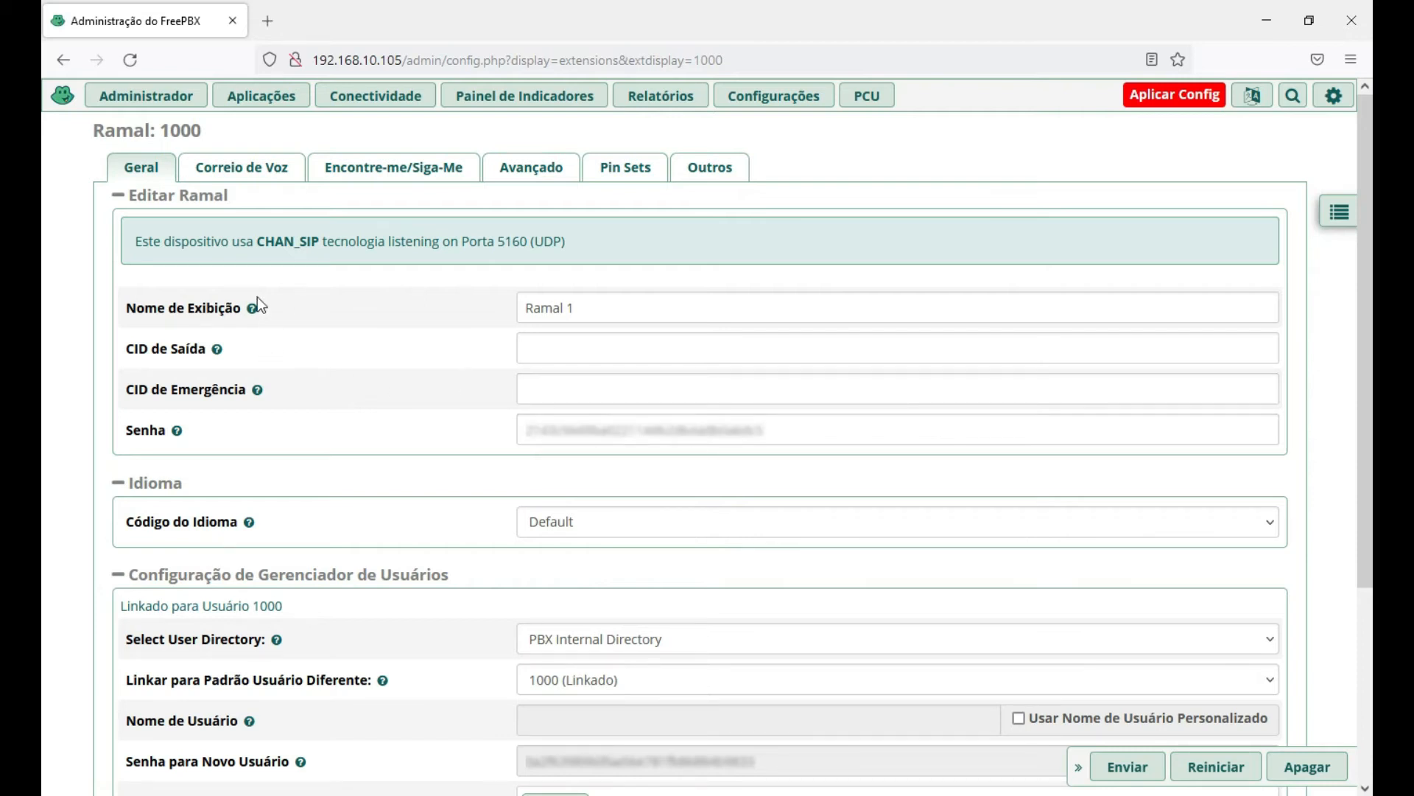
pyautogui.scroll(-2, 353, 445)
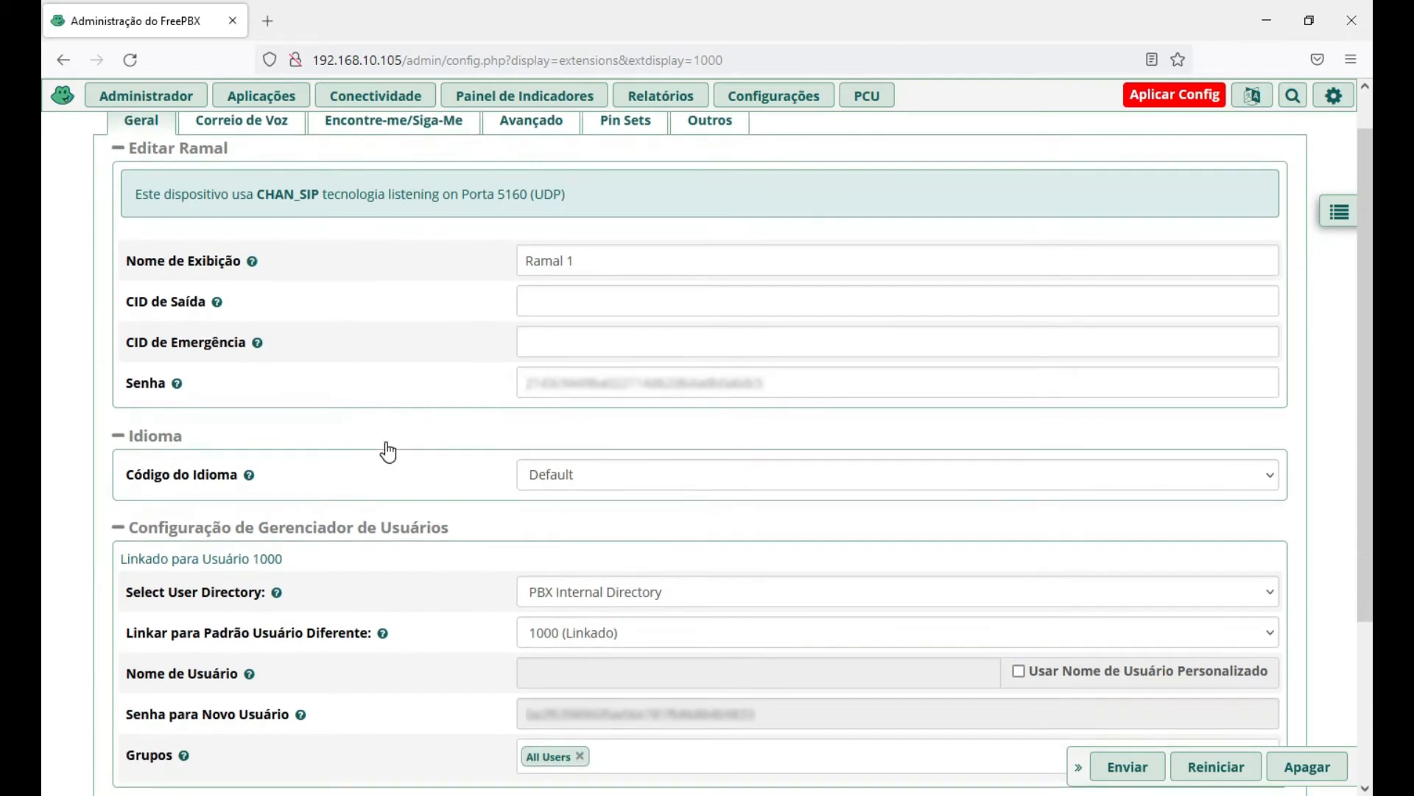
pyautogui.scroll(-3, 385, 449)
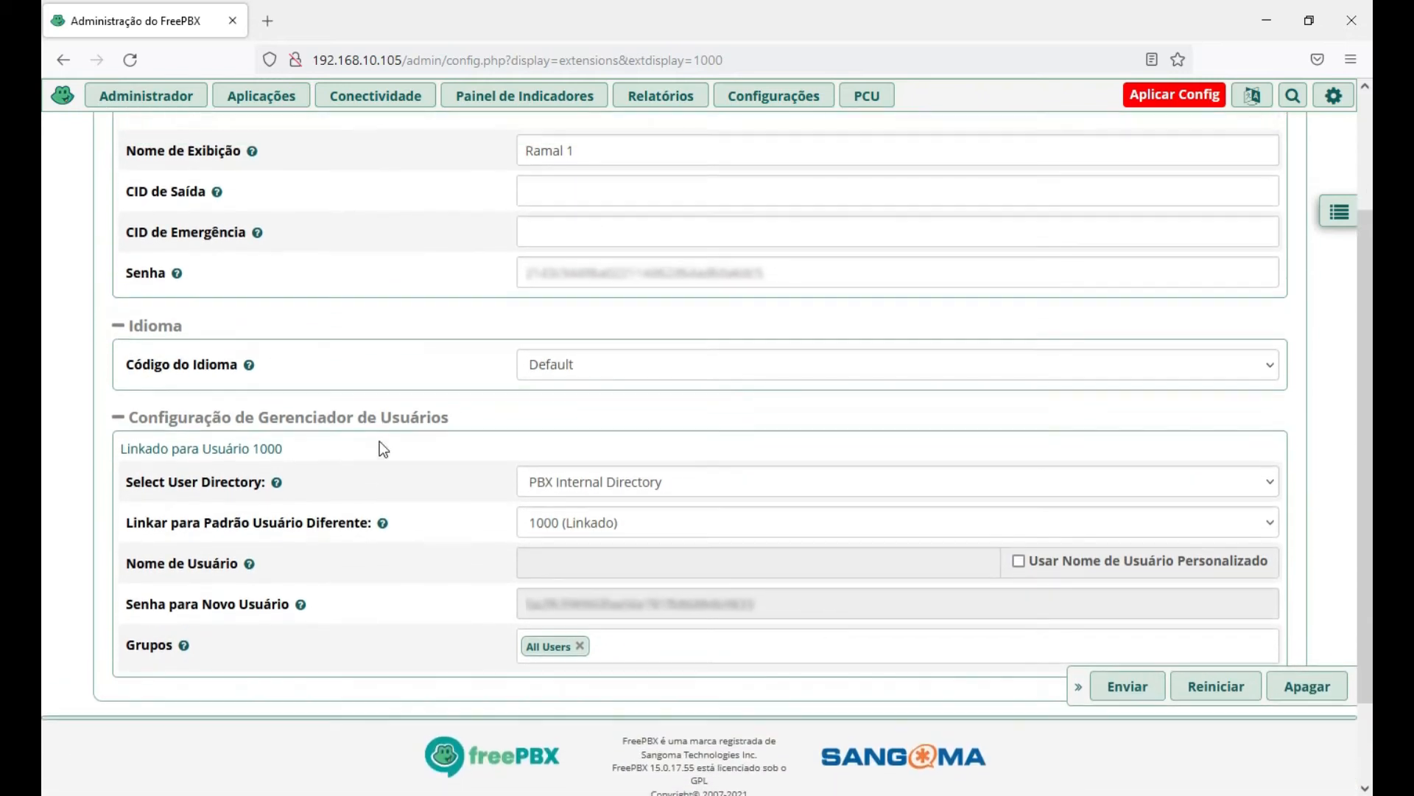
pyautogui.scroll(5, 390, 461)
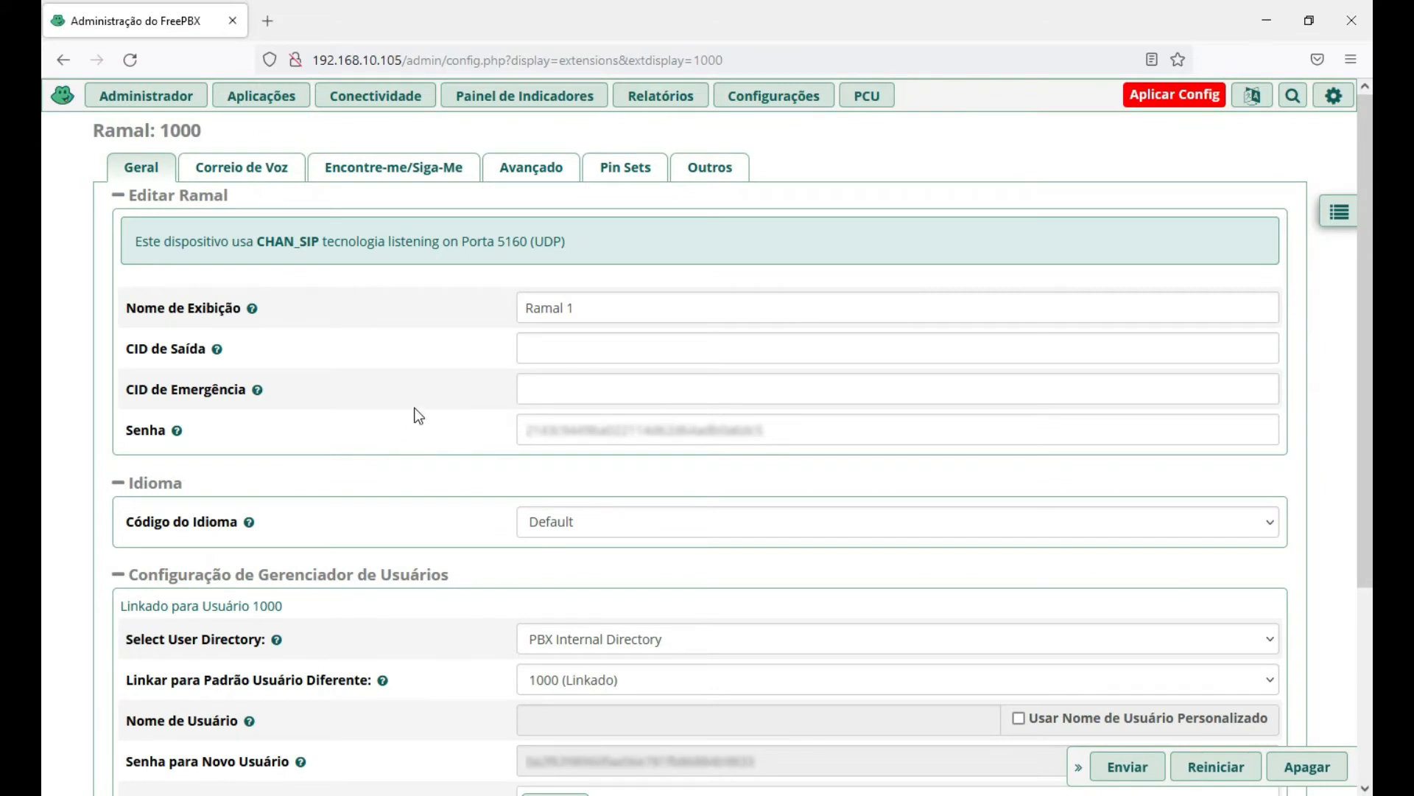
# Review extension 1000's Correio de Voz settings: voicemail enabled, e-mail set, VmX Locater disabled.
pyautogui.click(241, 170)
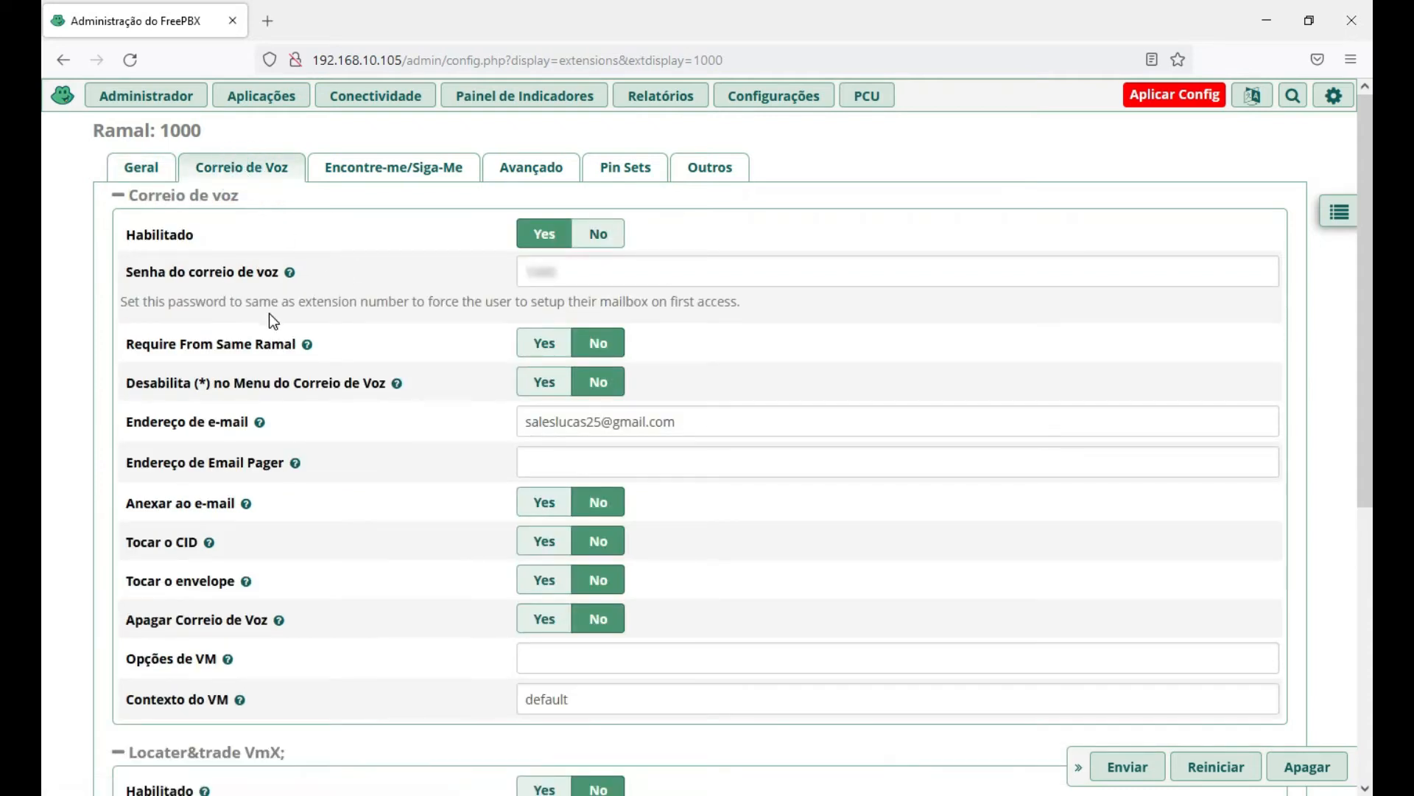
pyautogui.scroll(-1, 608, 429)
pyautogui.scroll(-1, 210, 429)
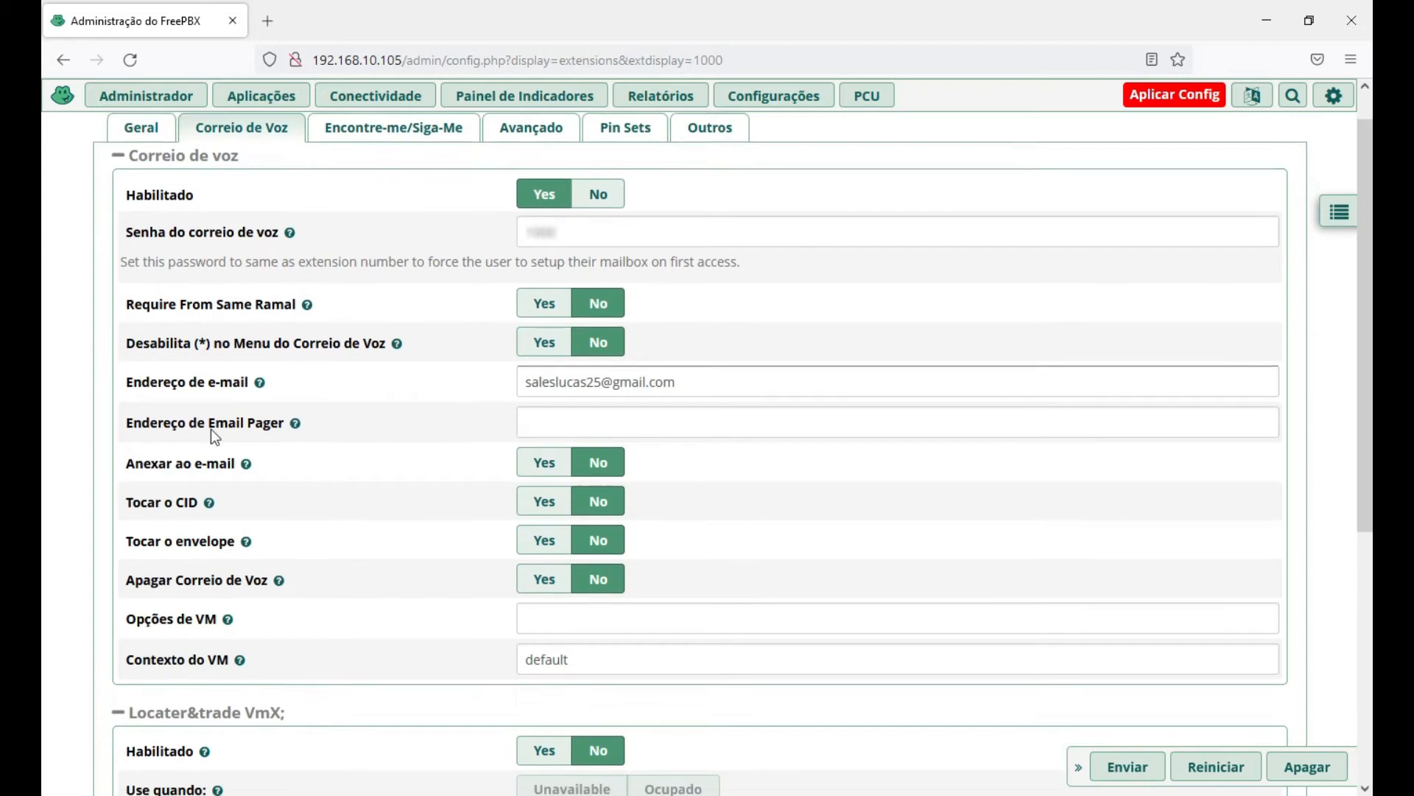
pyautogui.scroll(-1, 477, 405)
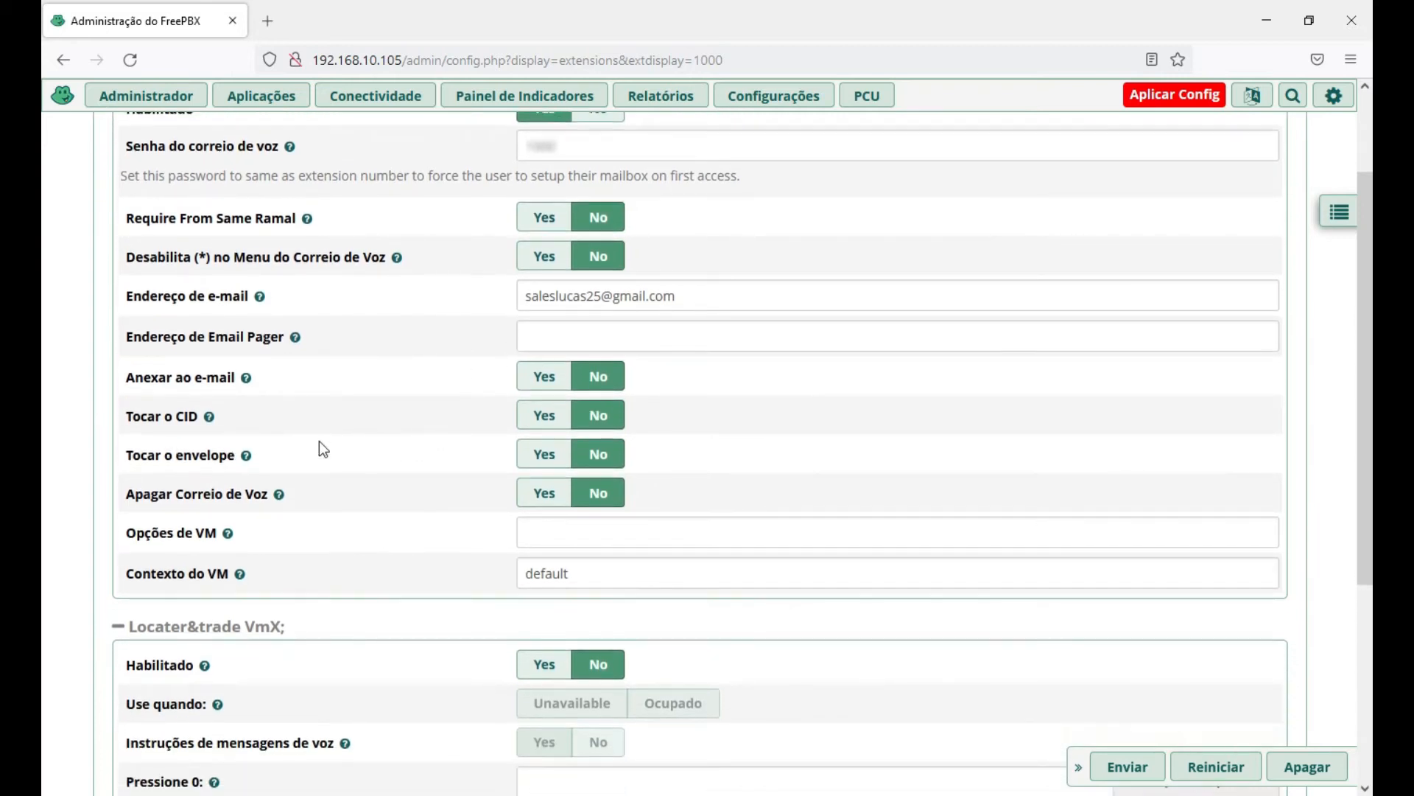
pyautogui.moveTo(268, 395)
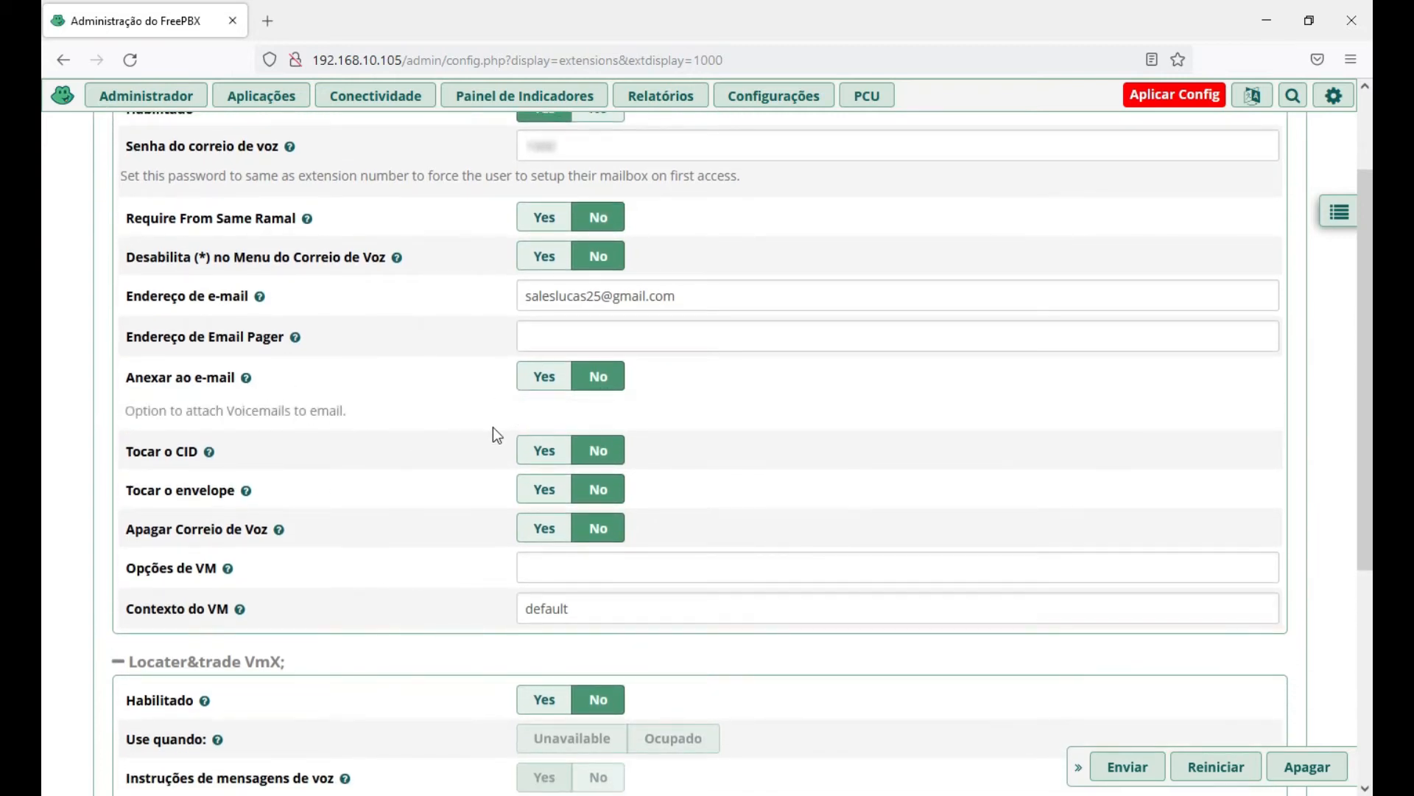
pyautogui.scroll(-1, 383, 457)
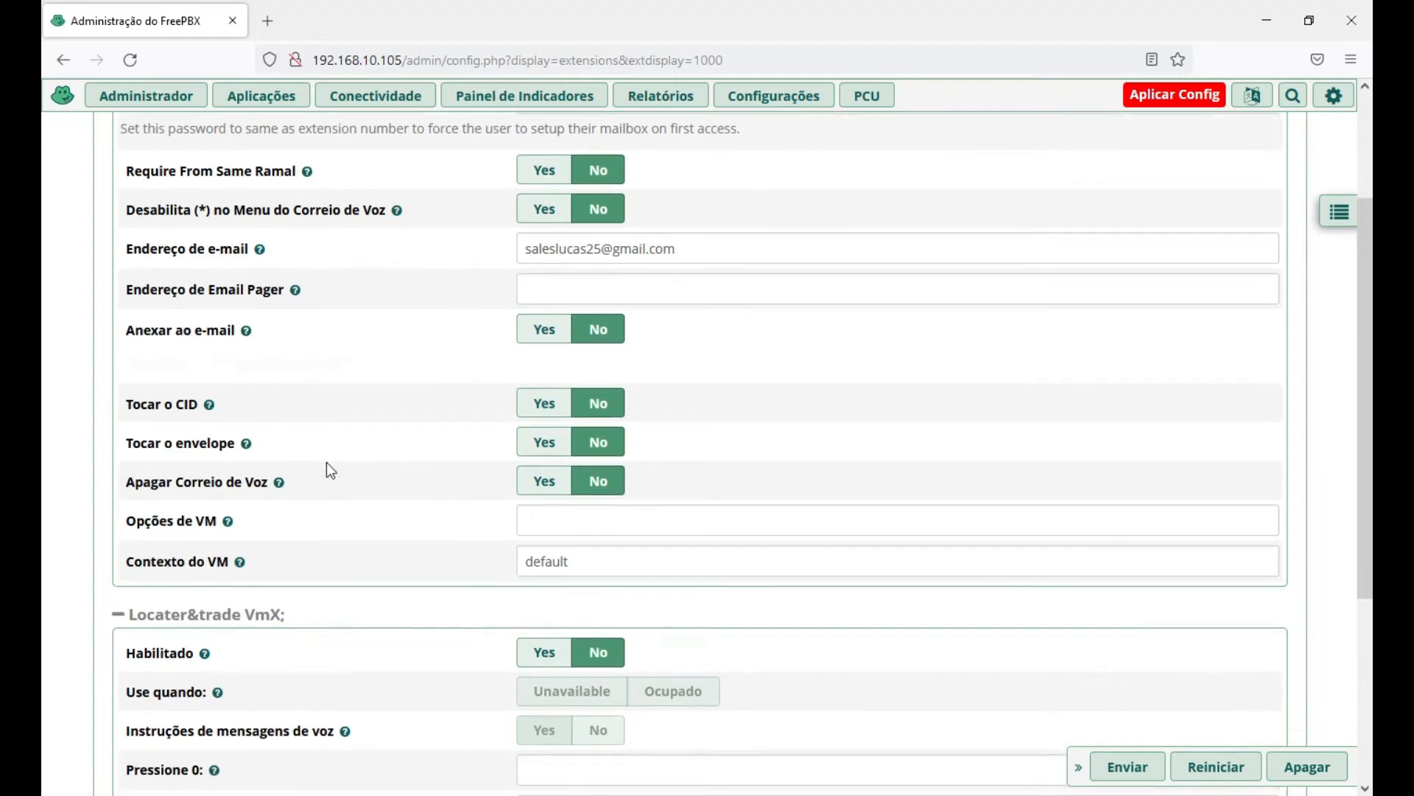
pyautogui.scroll(-1, 360, 475)
pyautogui.scroll(-2, 379, 467)
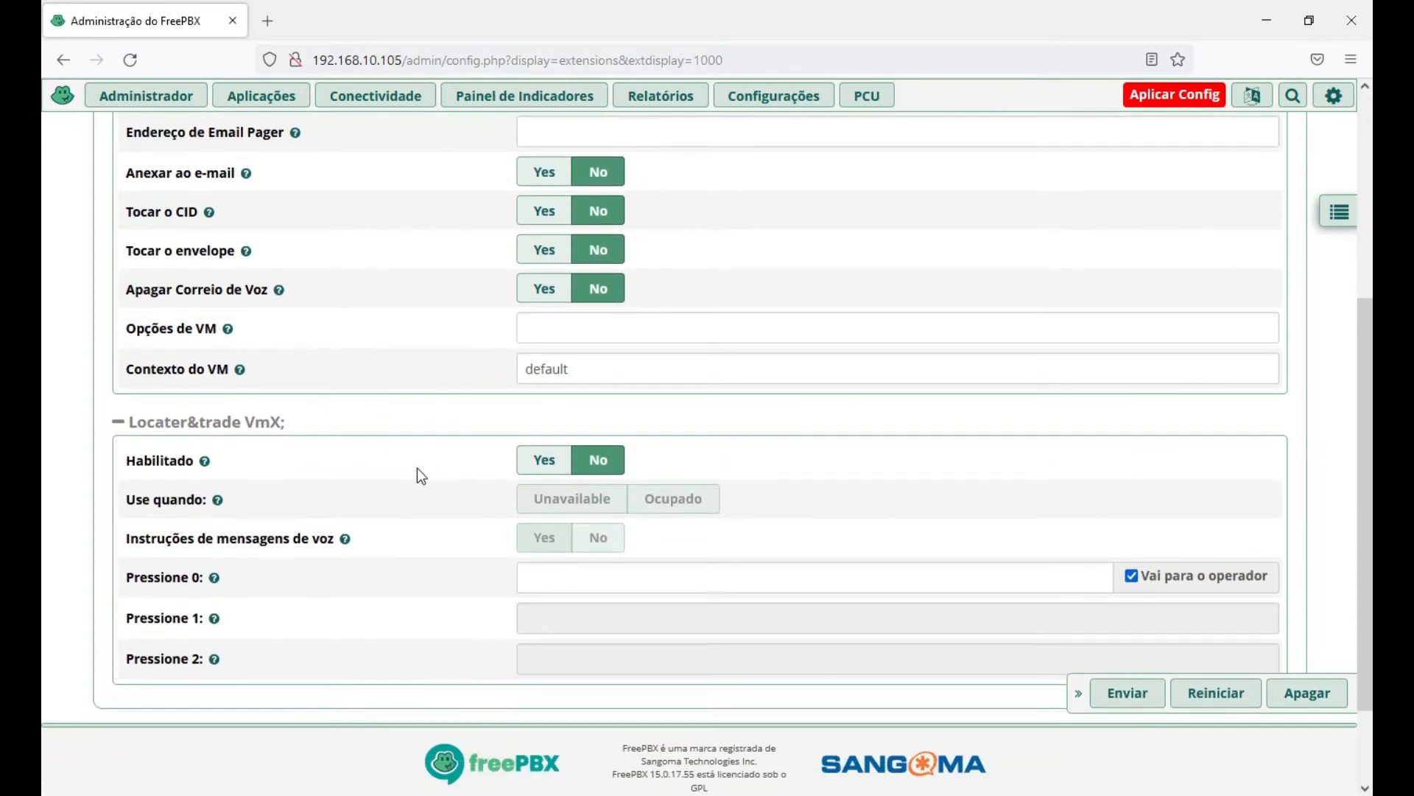
pyautogui.scroll(-2, 416, 479)
pyautogui.scroll(2, 415, 496)
pyautogui.scroll(5, 420, 504)
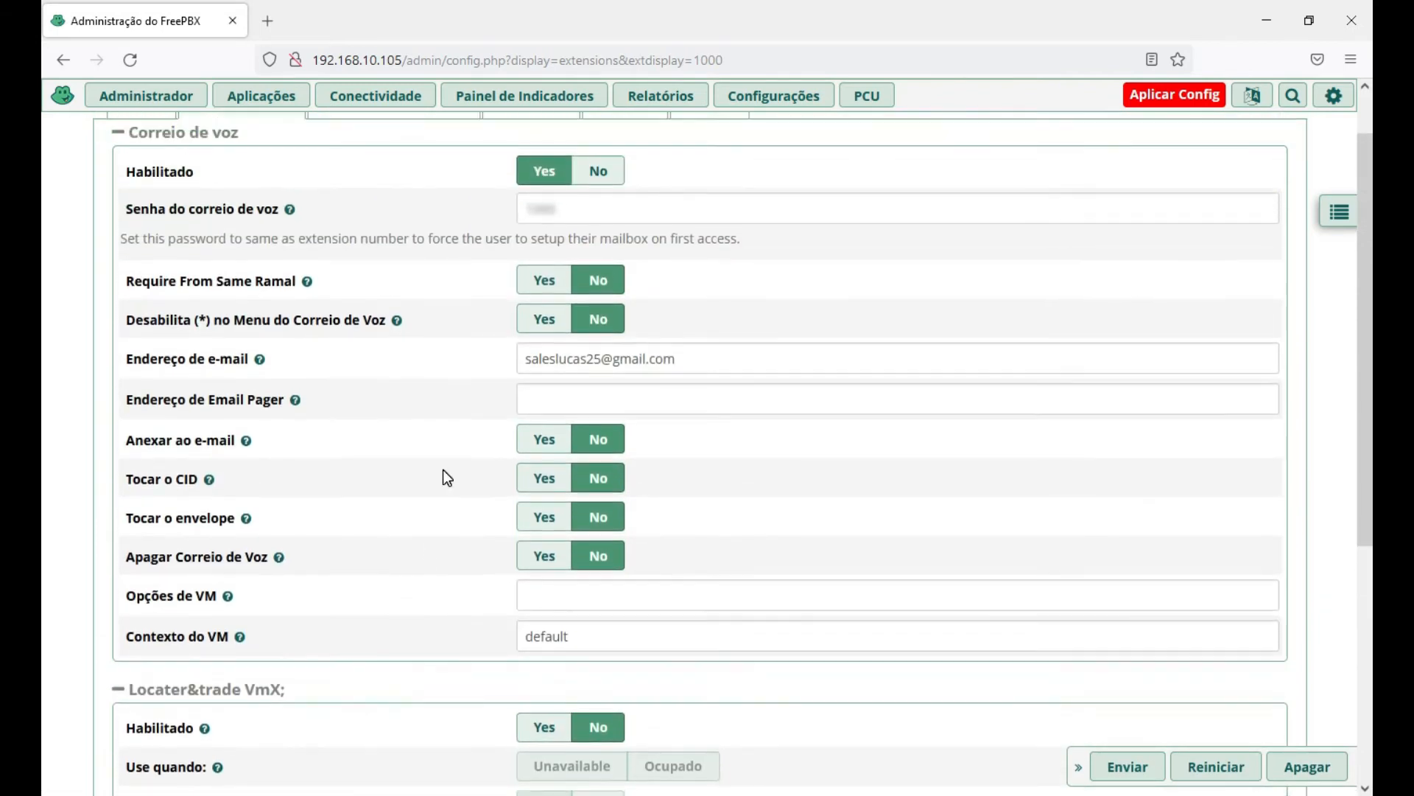
pyautogui.scroll(1, 444, 475)
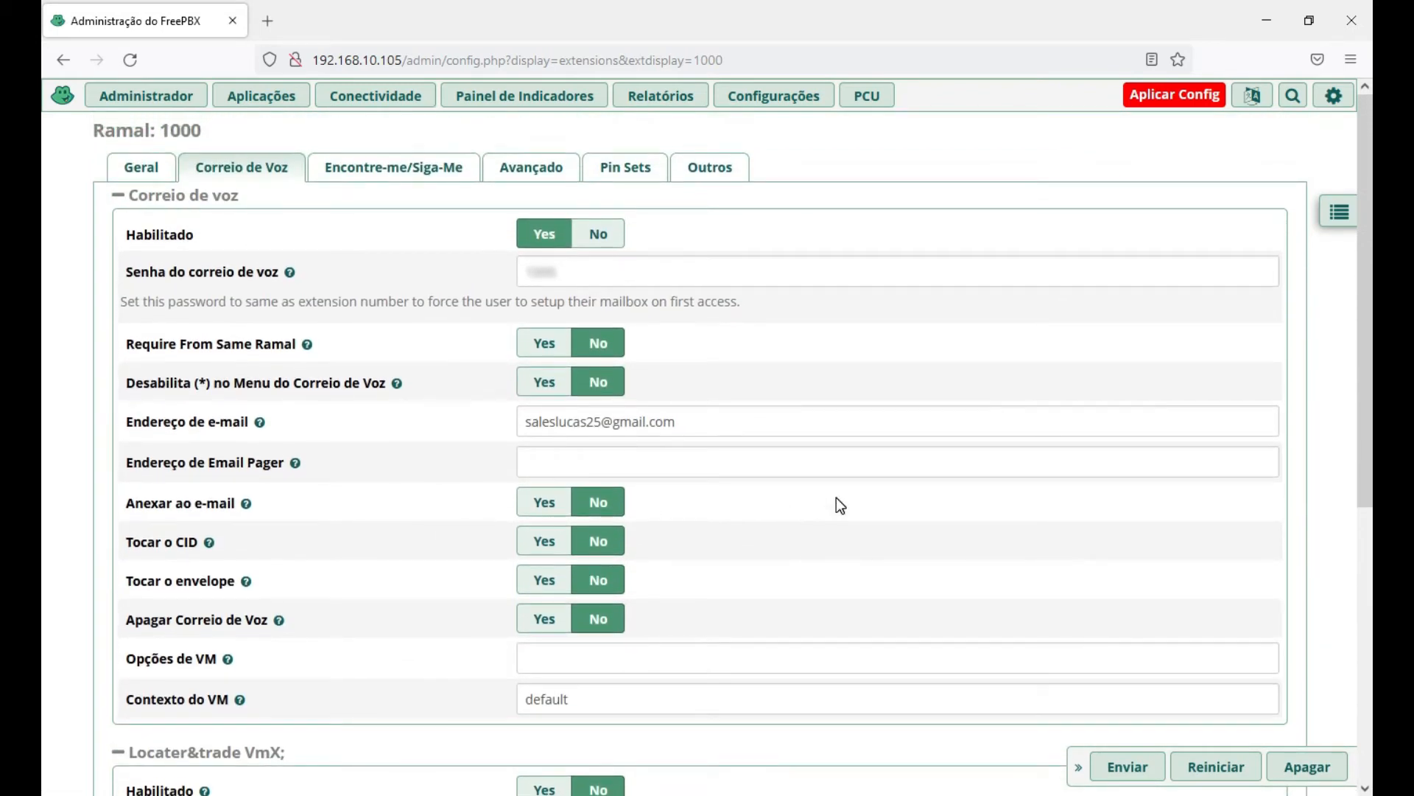
pyautogui.click(392, 172)
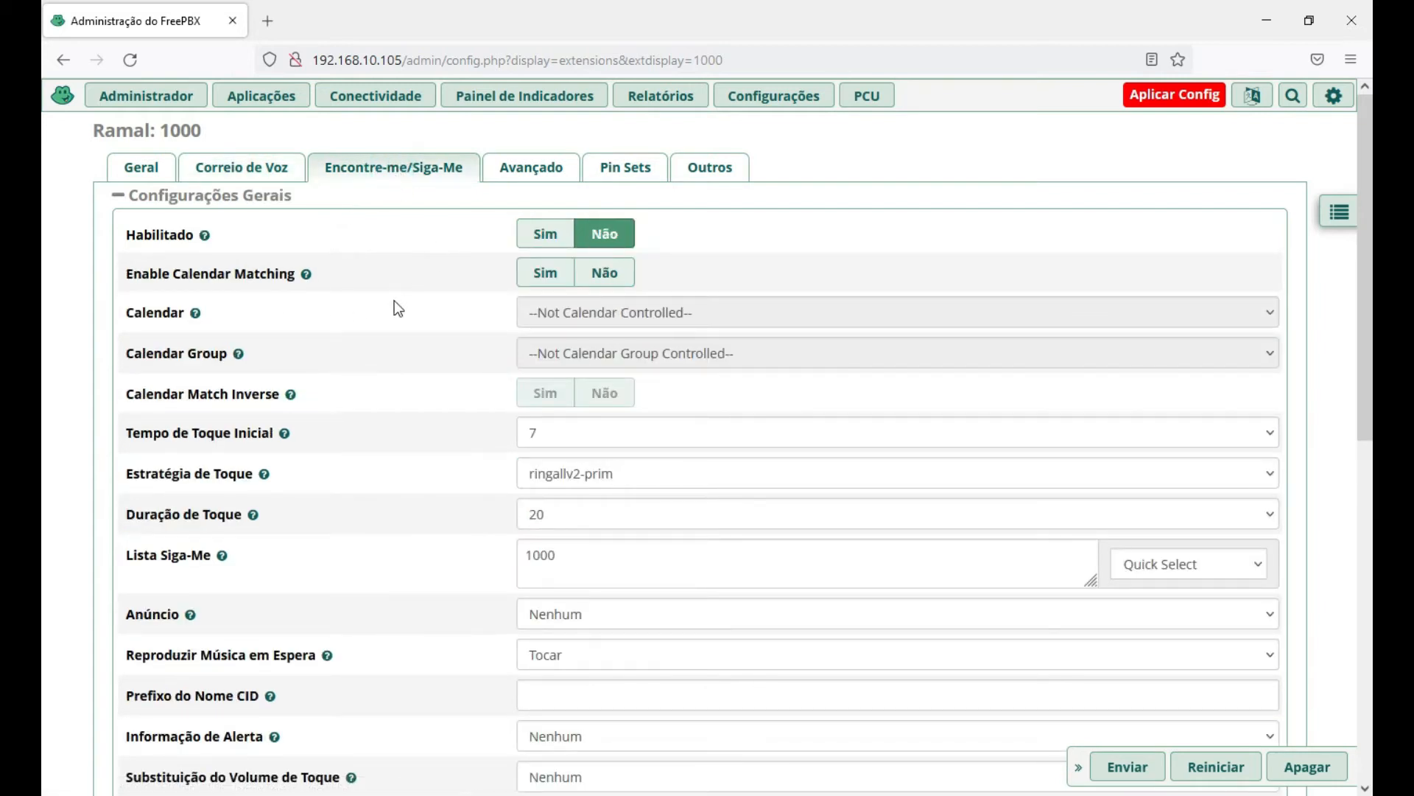
pyautogui.scroll(-3, 395, 309)
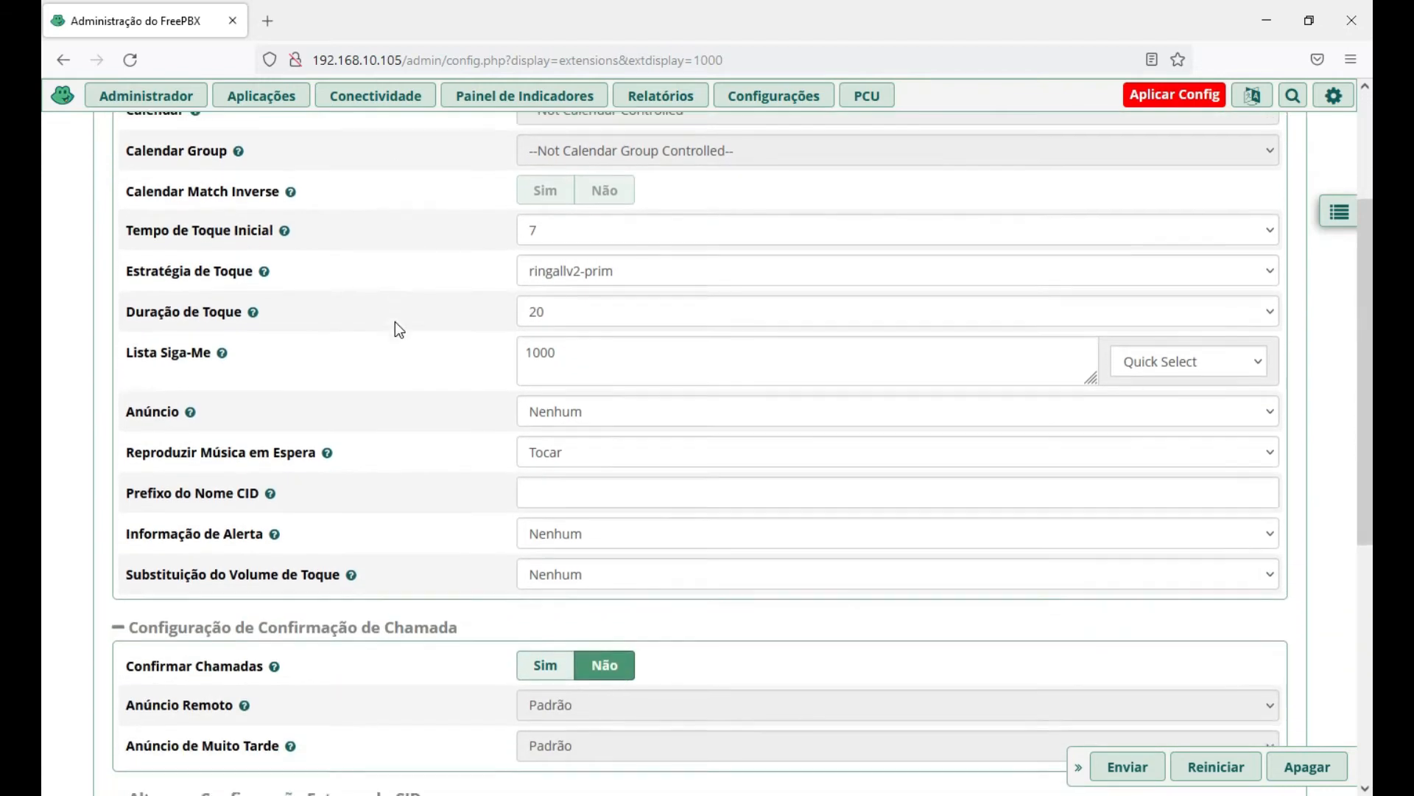
pyautogui.scroll(-3, 395, 322)
pyautogui.scroll(-3, 385, 330)
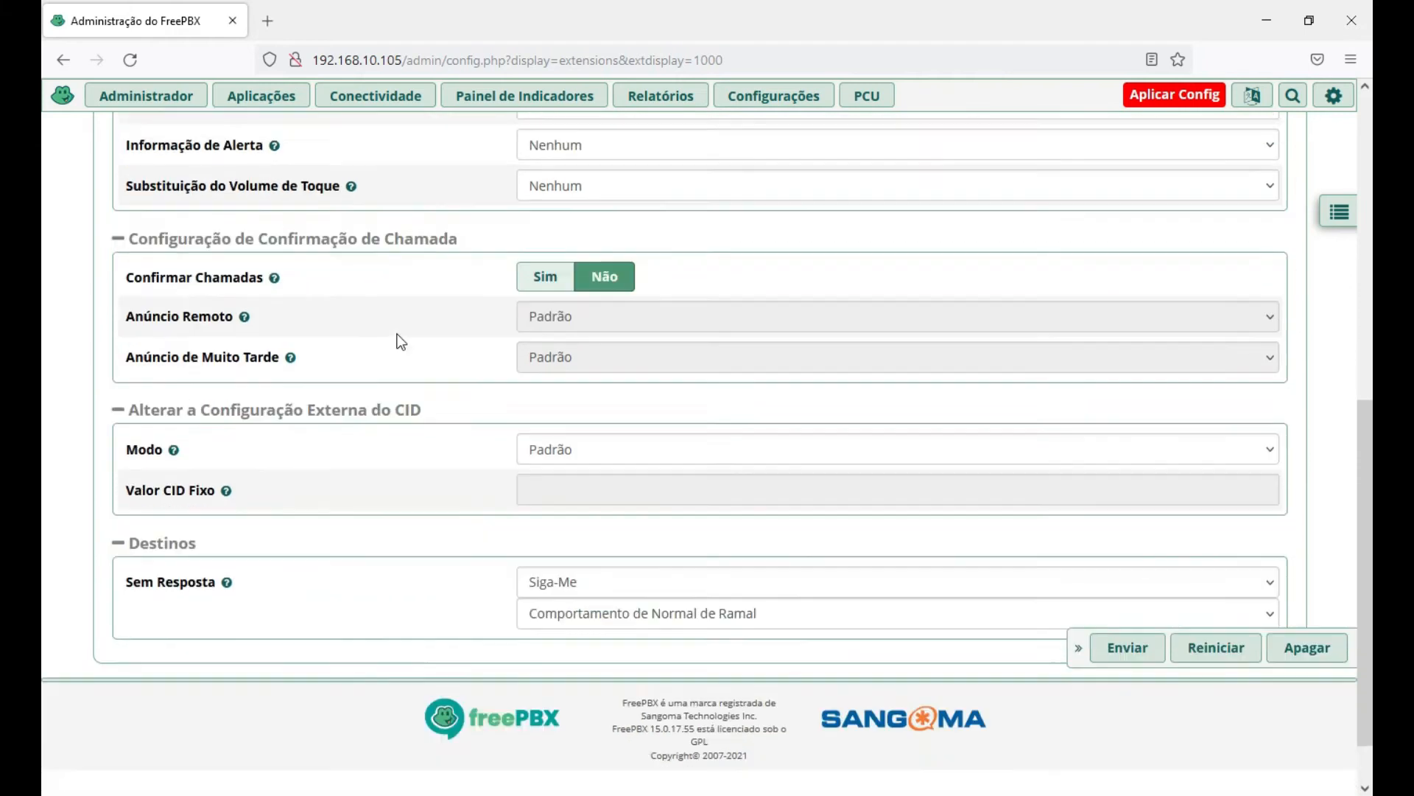
pyautogui.scroll(4, 399, 336)
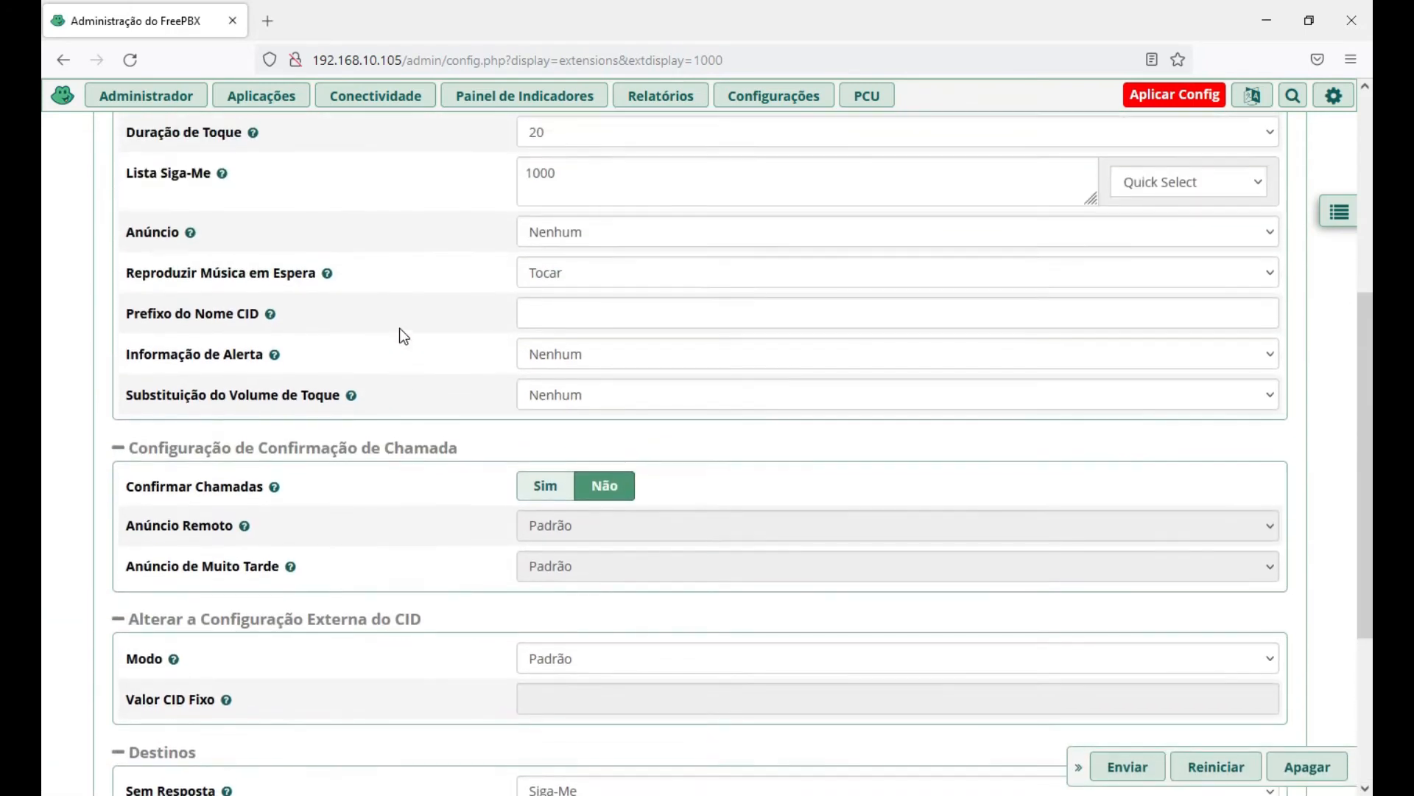
pyautogui.scroll(5, 400, 329)
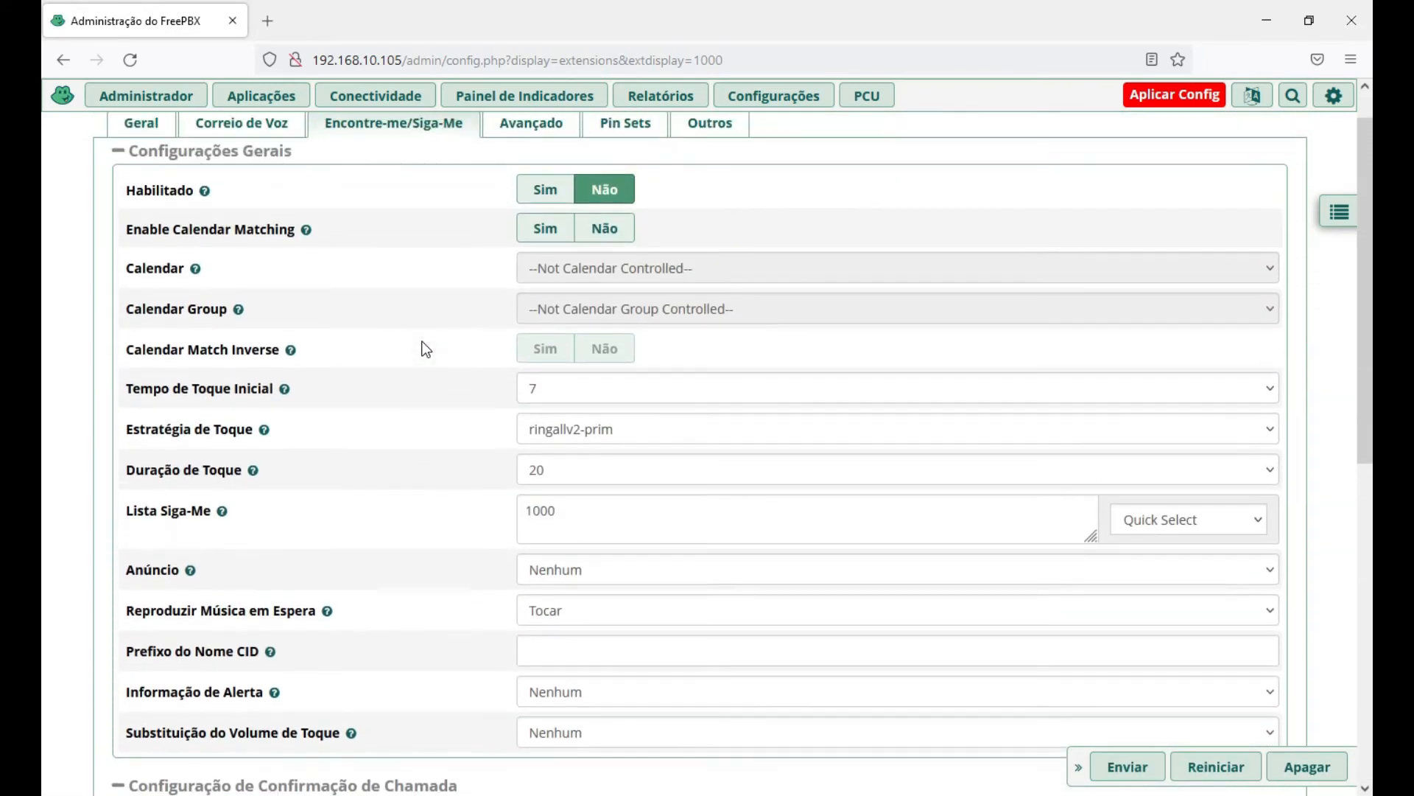
pyautogui.scroll(1, 420, 361)
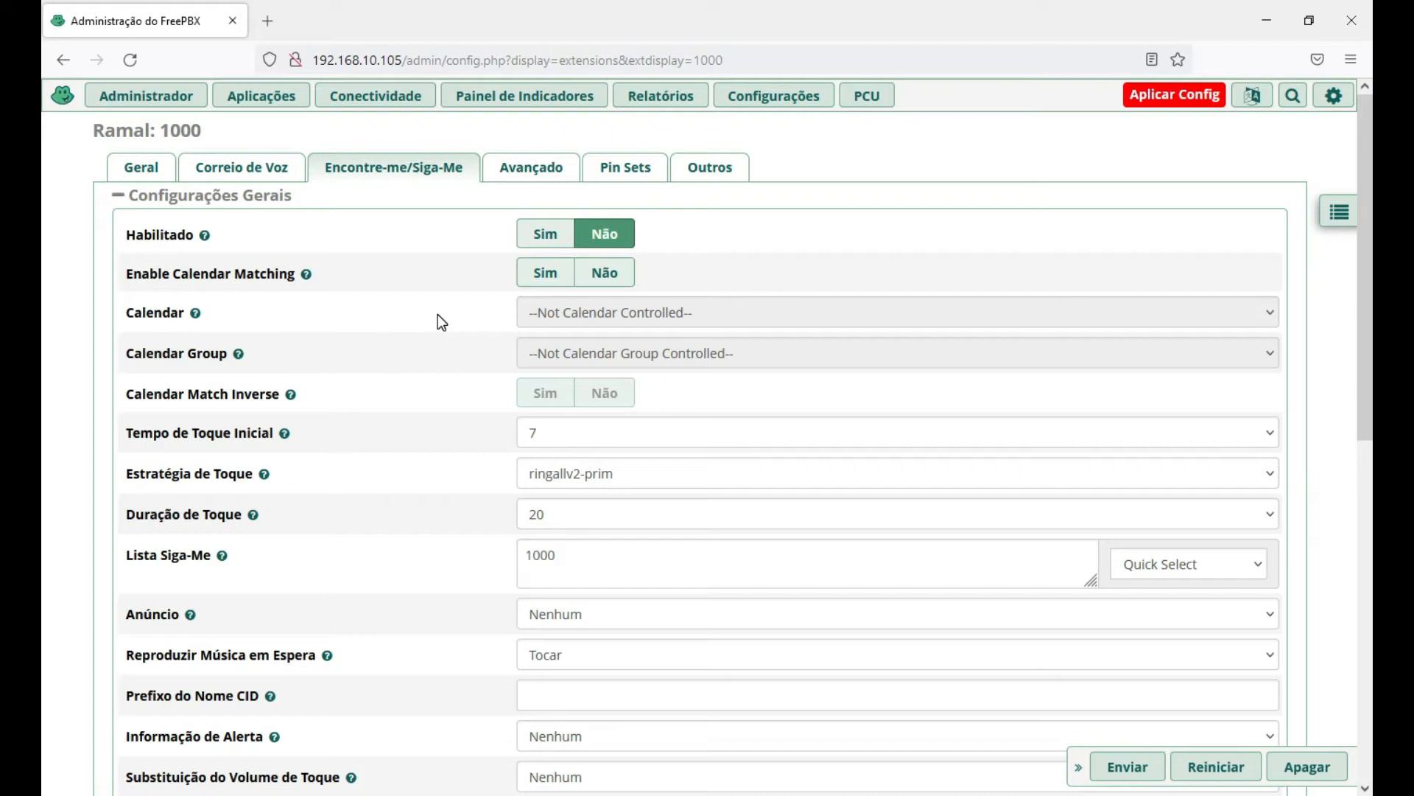
# Look over extension 1000's Avançado settings: DTMF RFC 2833, from-internal context, NAT force_rport,comedia.
pyautogui.click(535, 173)
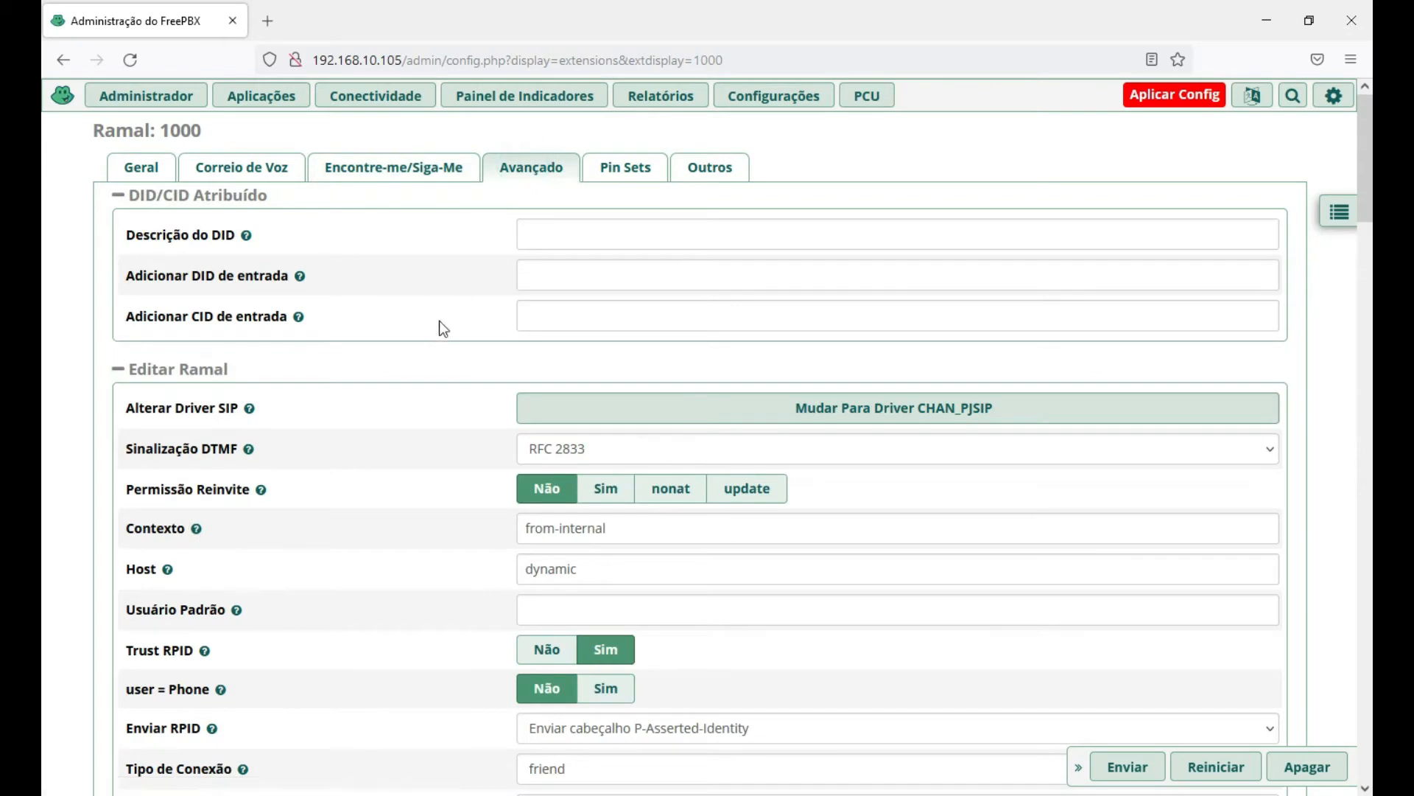
pyautogui.scroll(-1, 439, 328)
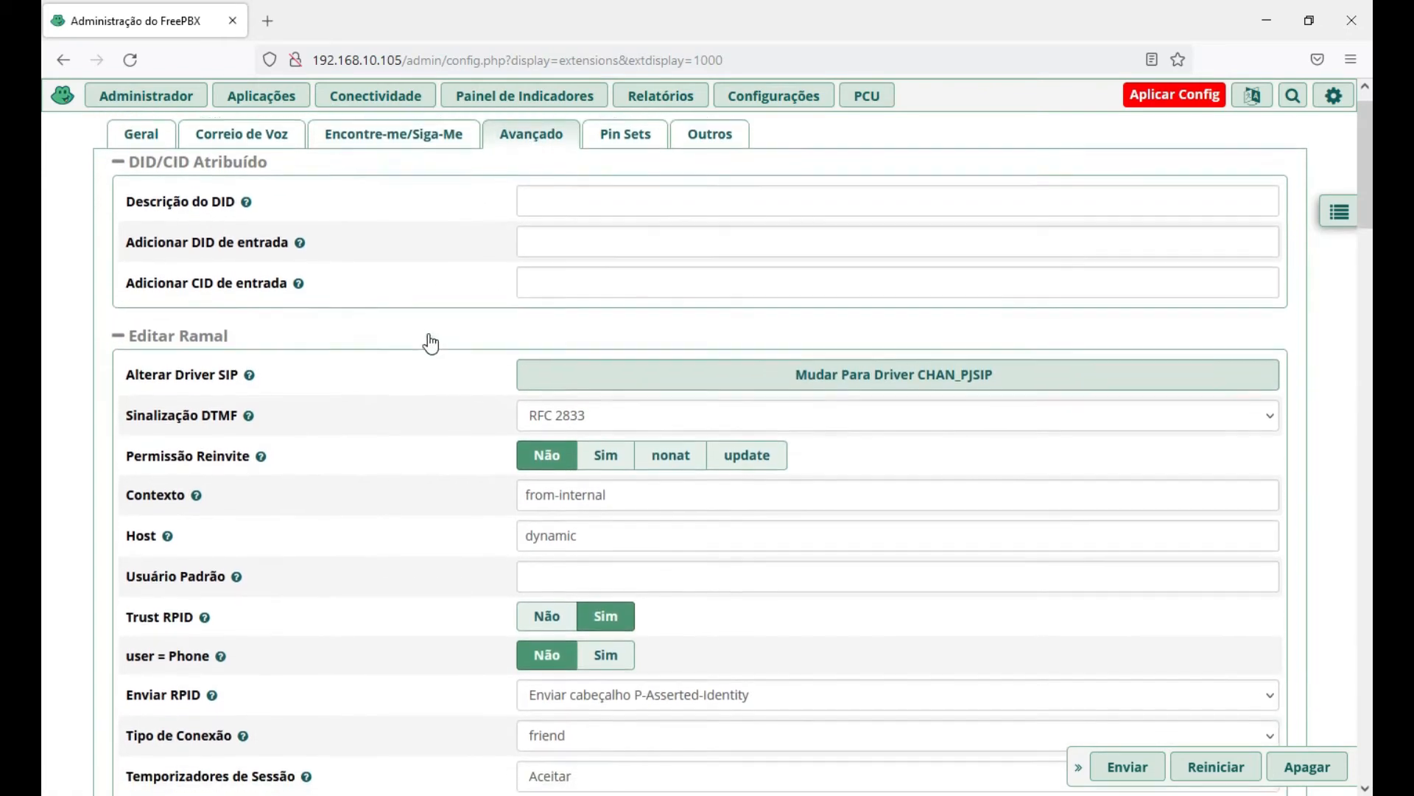
pyautogui.scroll(1, 368, 345)
pyautogui.scroll(-3, 377, 330)
pyautogui.scroll(-3, 377, 332)
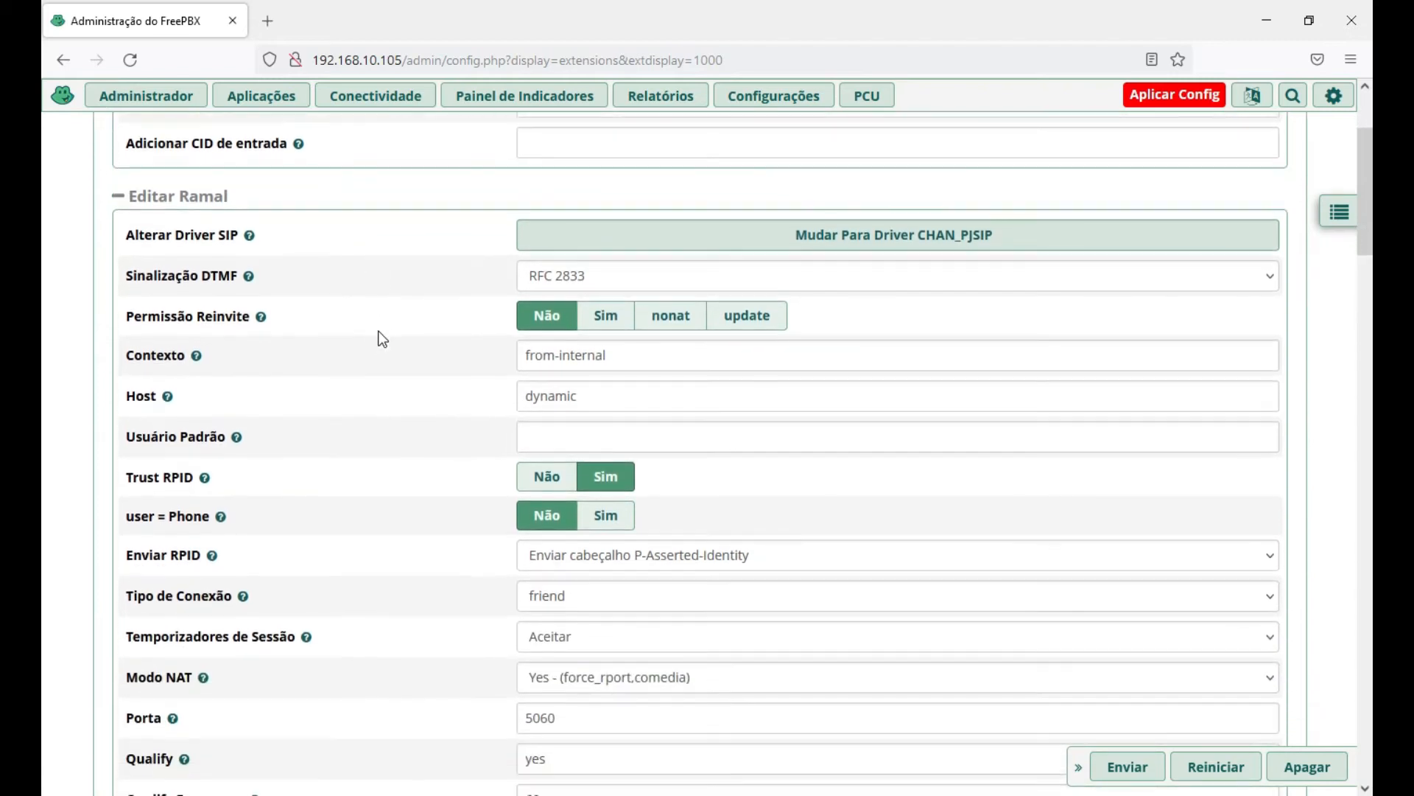
pyautogui.scroll(-4, 397, 359)
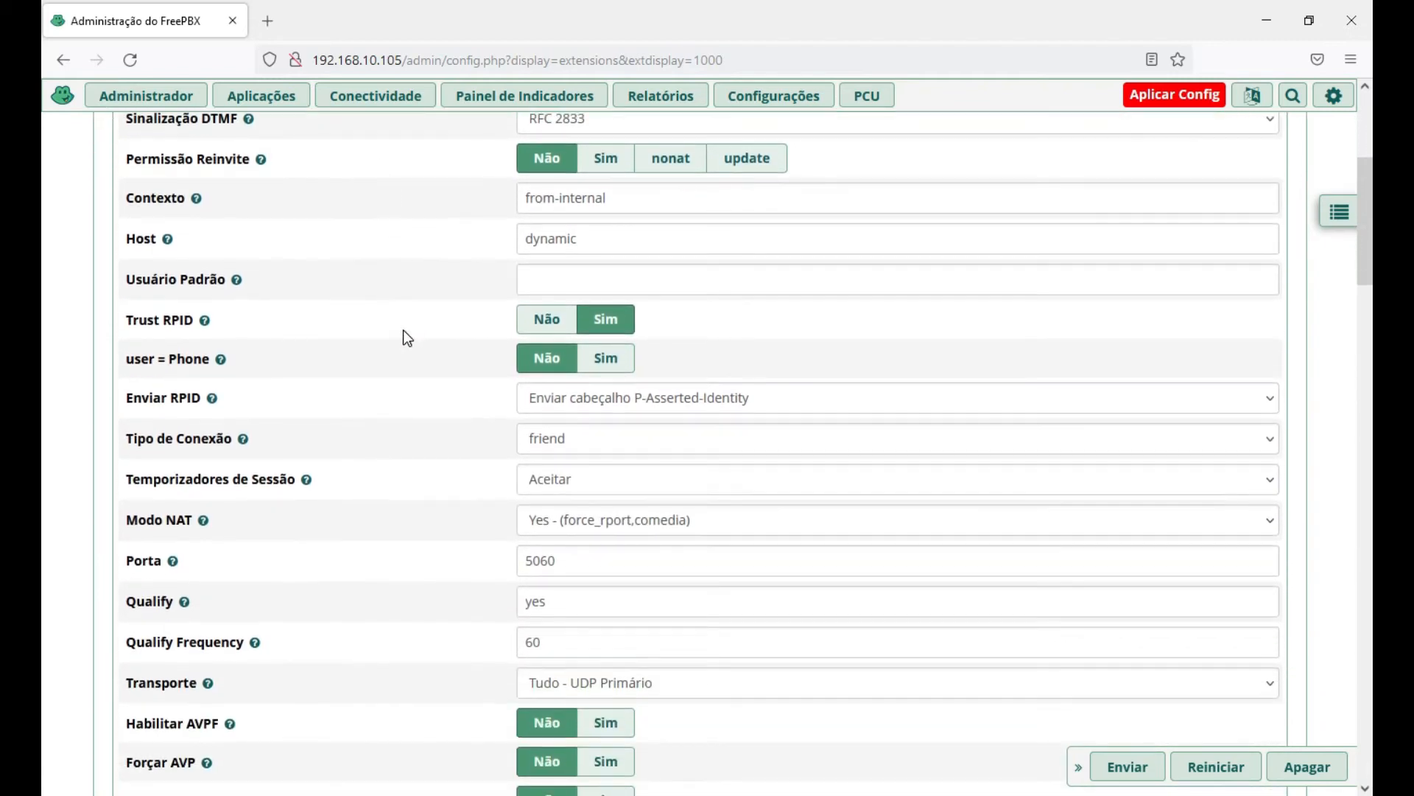
pyautogui.scroll(-2, 401, 339)
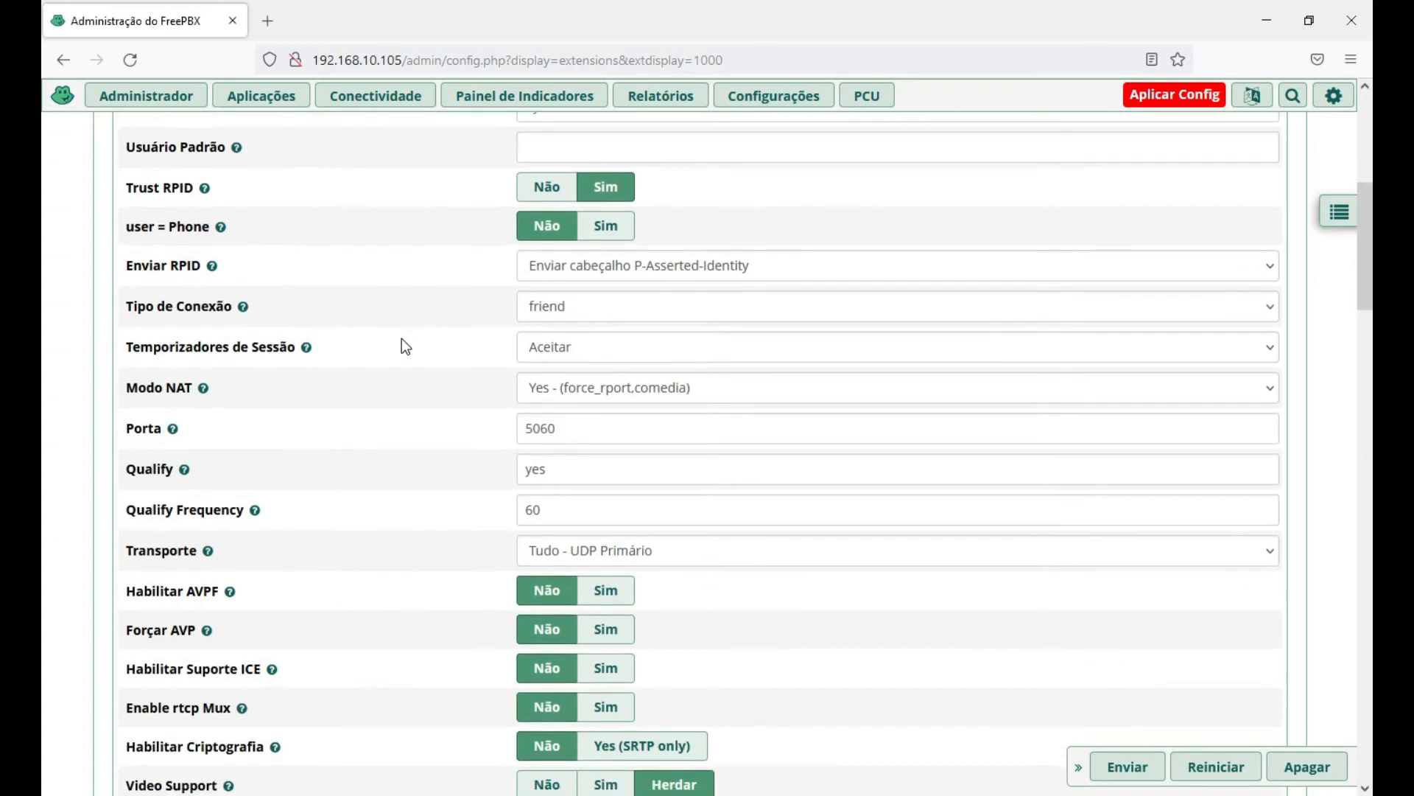
pyautogui.scroll(-5, 399, 338)
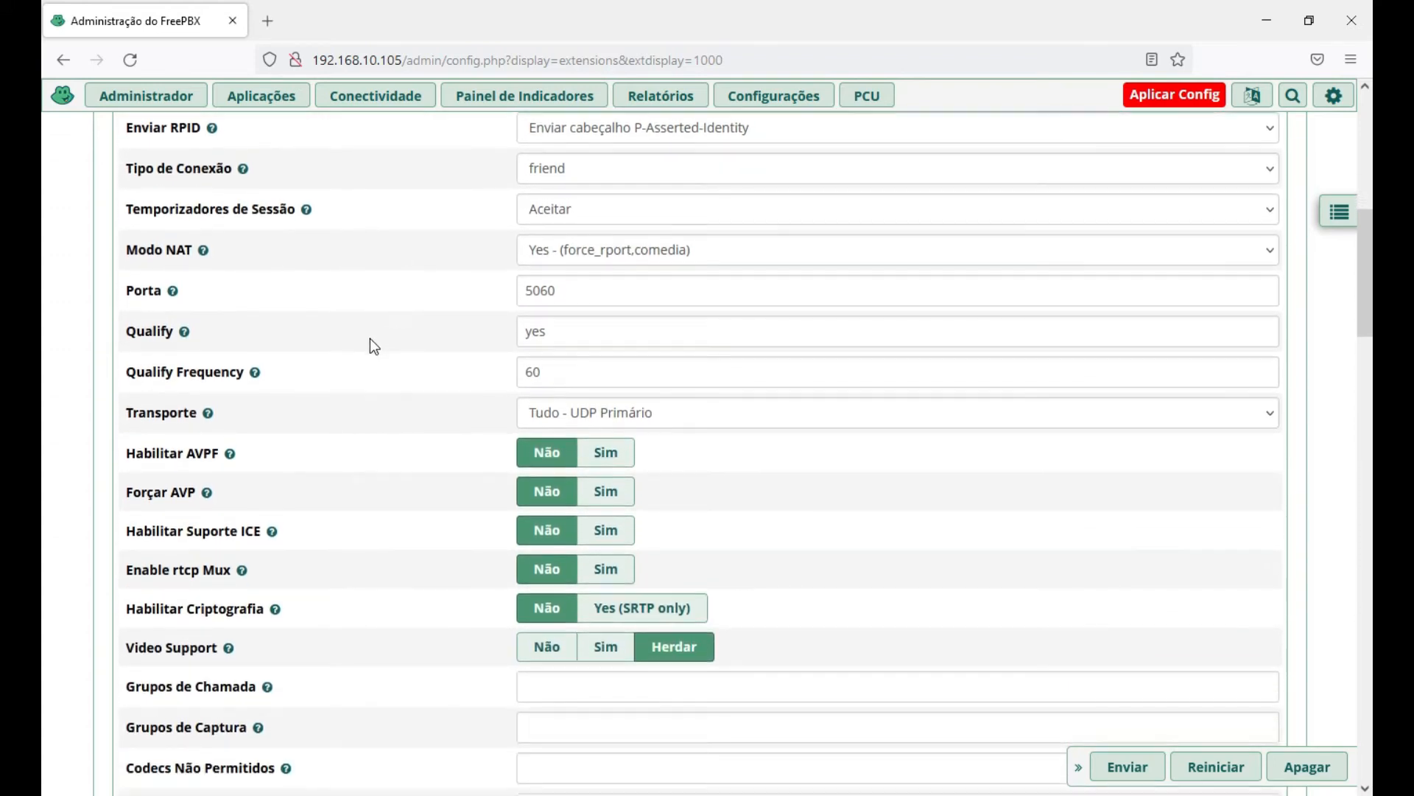
pyautogui.scroll(-6, 398, 359)
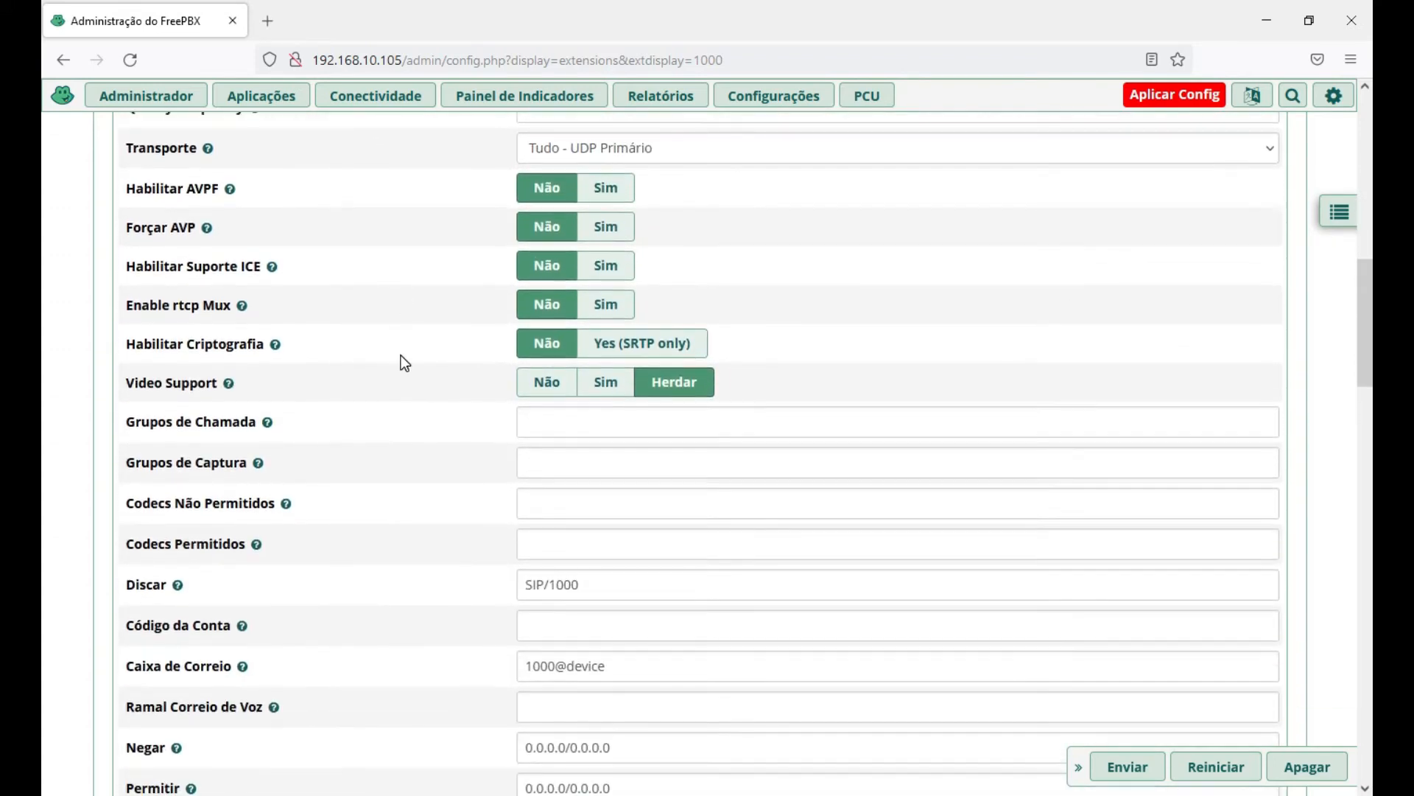
pyautogui.scroll(-5, 409, 364)
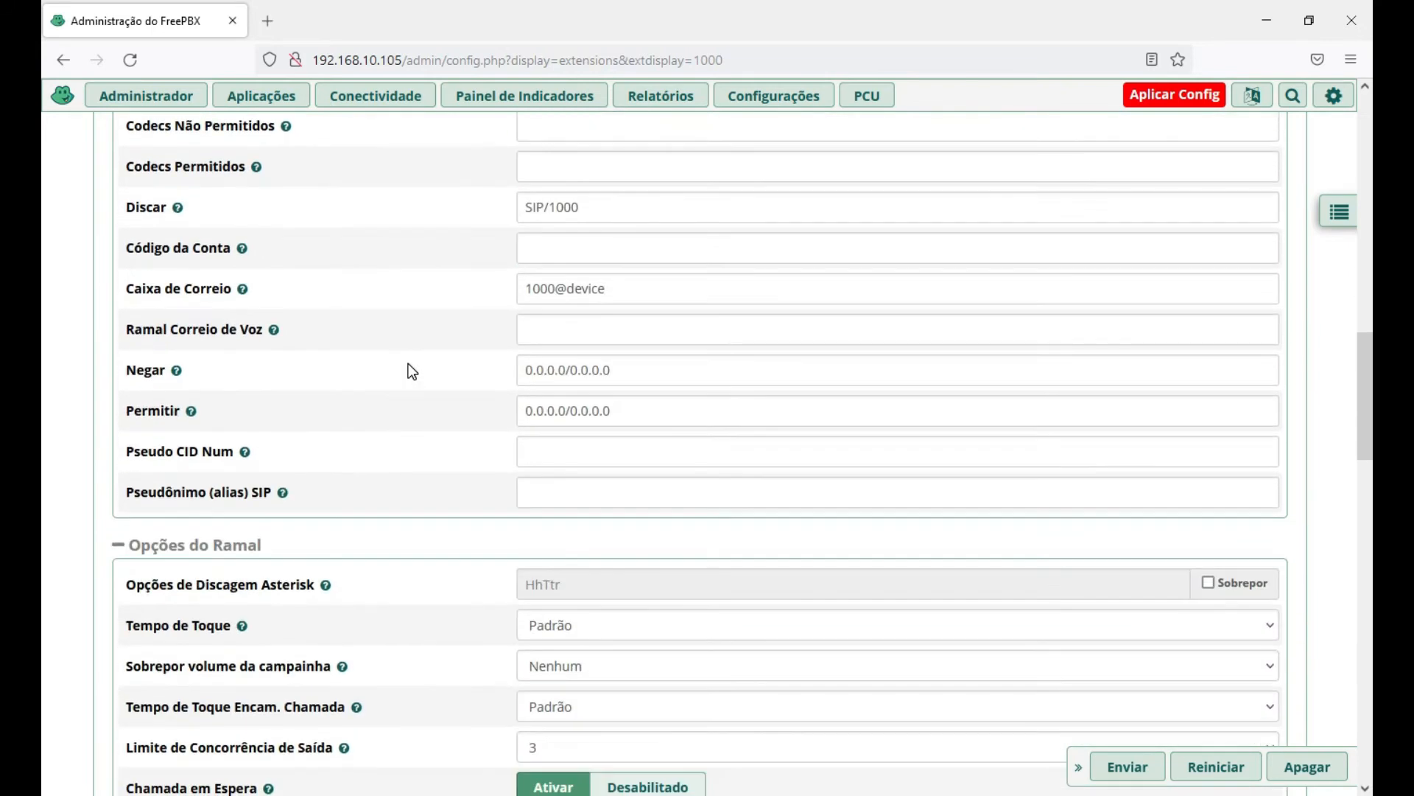
pyautogui.scroll(-3, 409, 361)
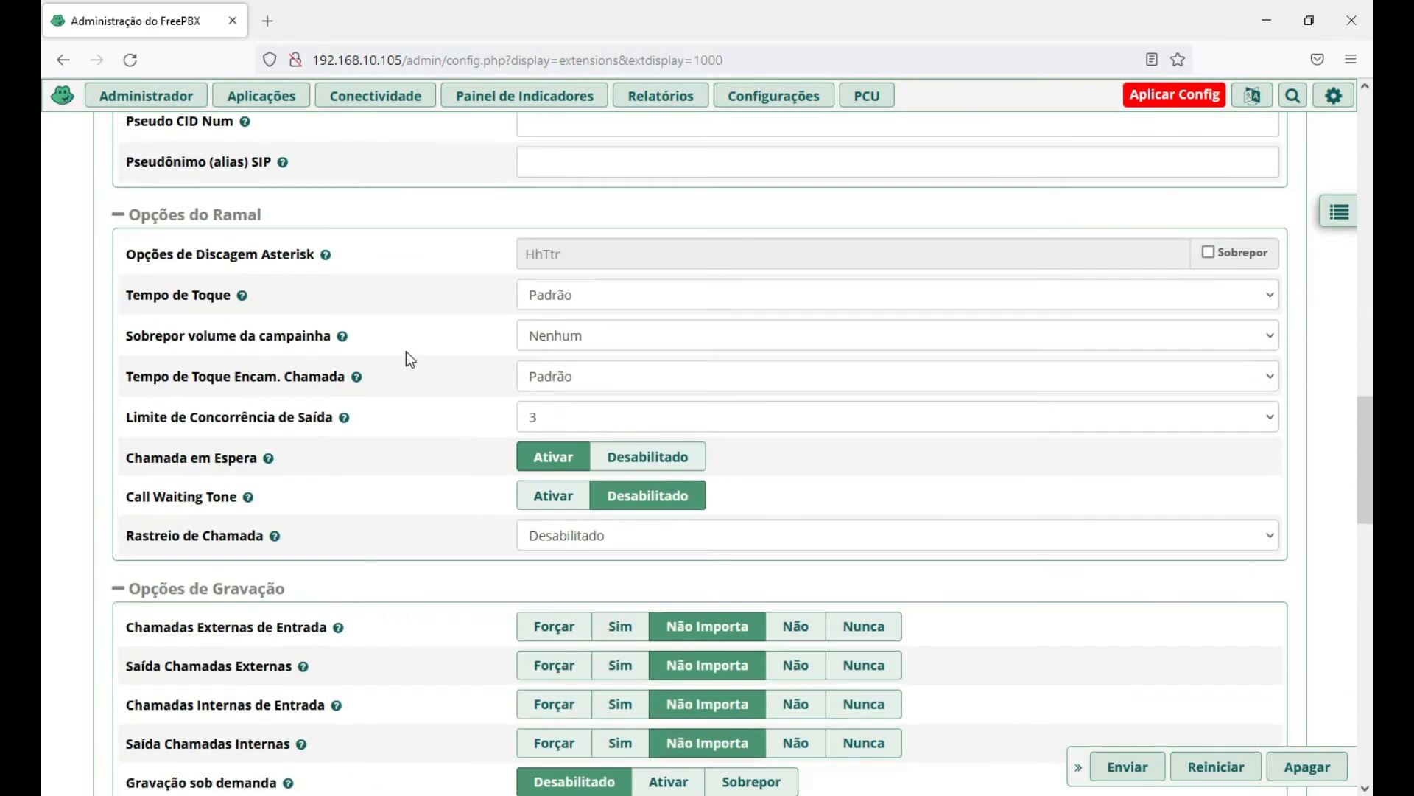
pyautogui.scroll(2, 413, 351)
pyautogui.scroll(6, 413, 352)
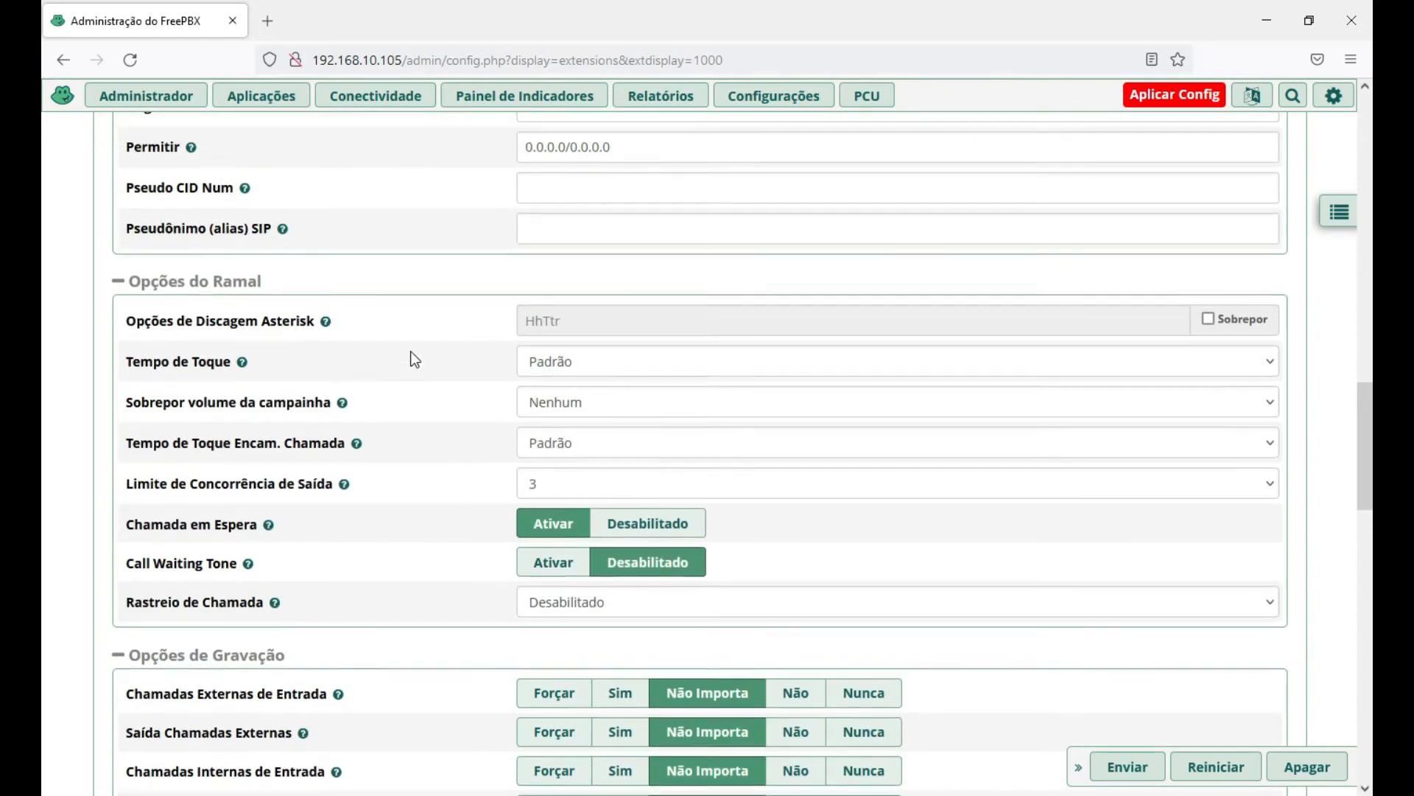
pyautogui.scroll(8, 446, 350)
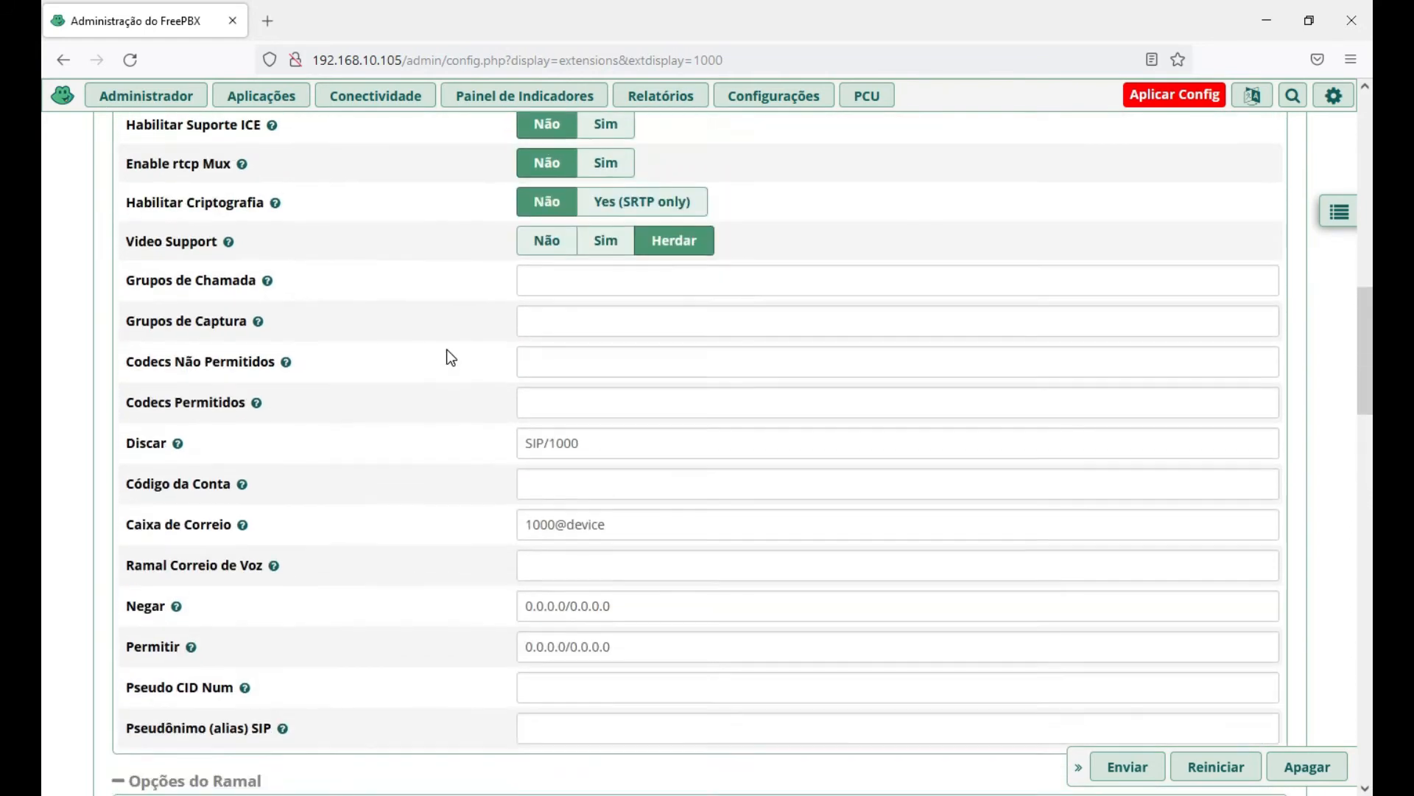
pyautogui.scroll(8, 426, 341)
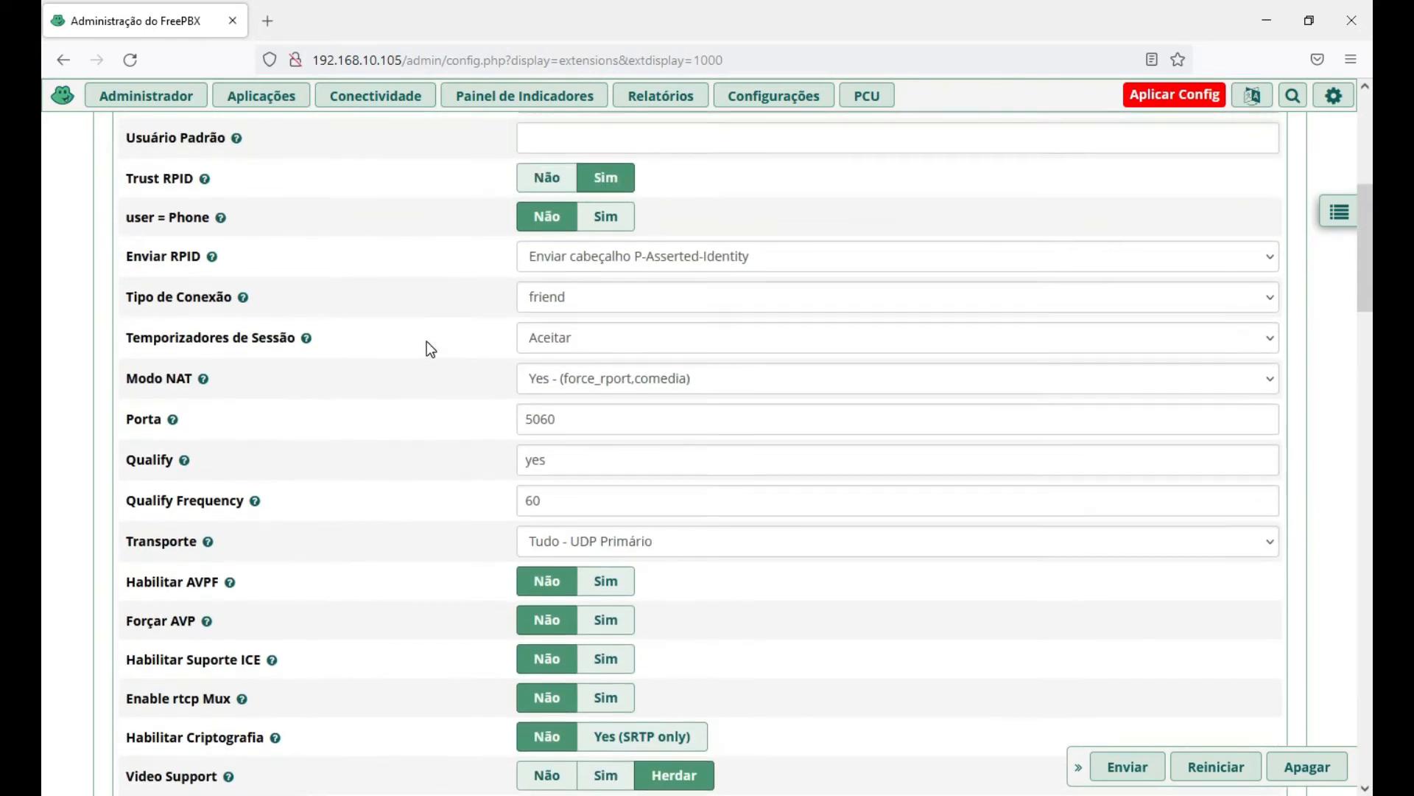
pyautogui.scroll(1, 410, 339)
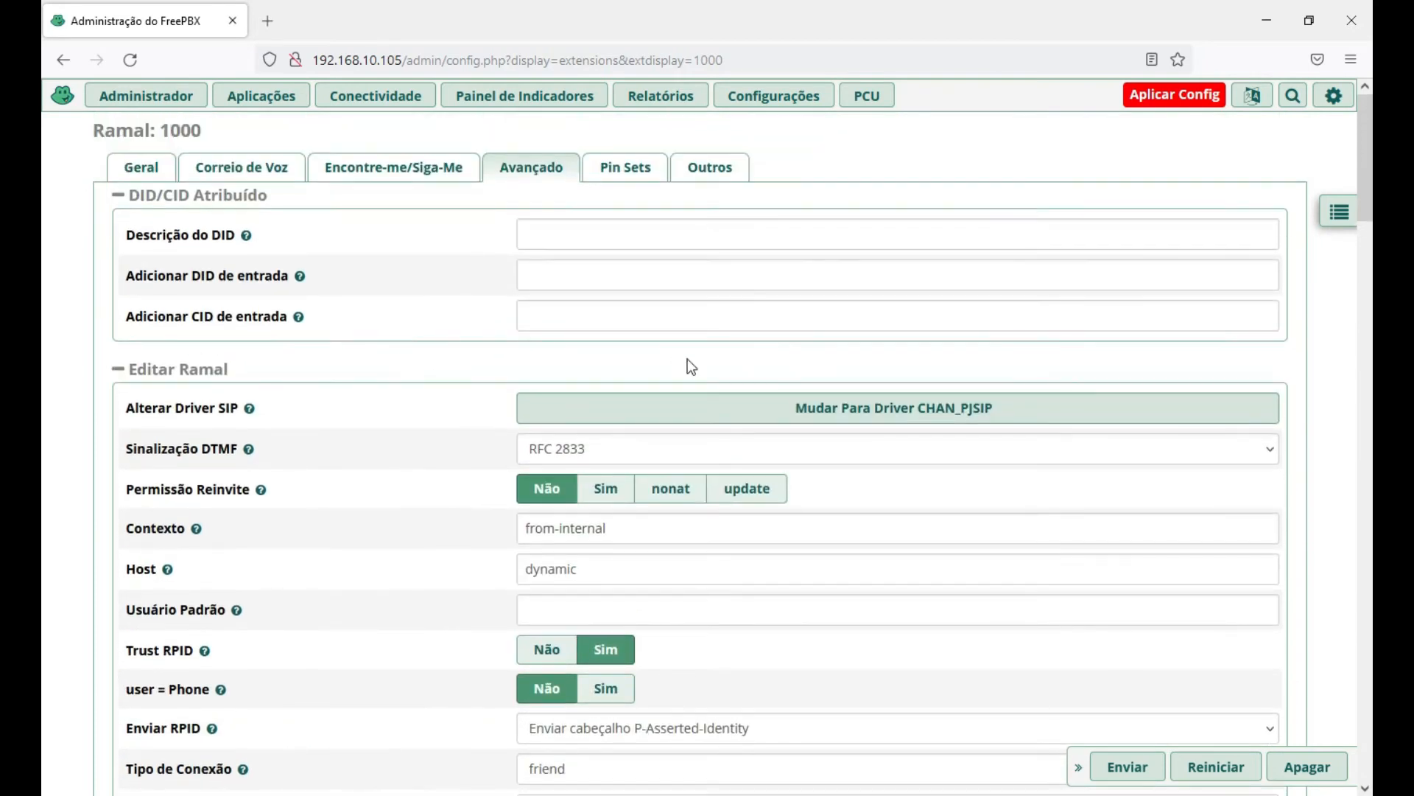
# Check the Pin Sets and Outros tabs, apply the pending configuration, and return to the PDF guide.
pyautogui.click(634, 172)
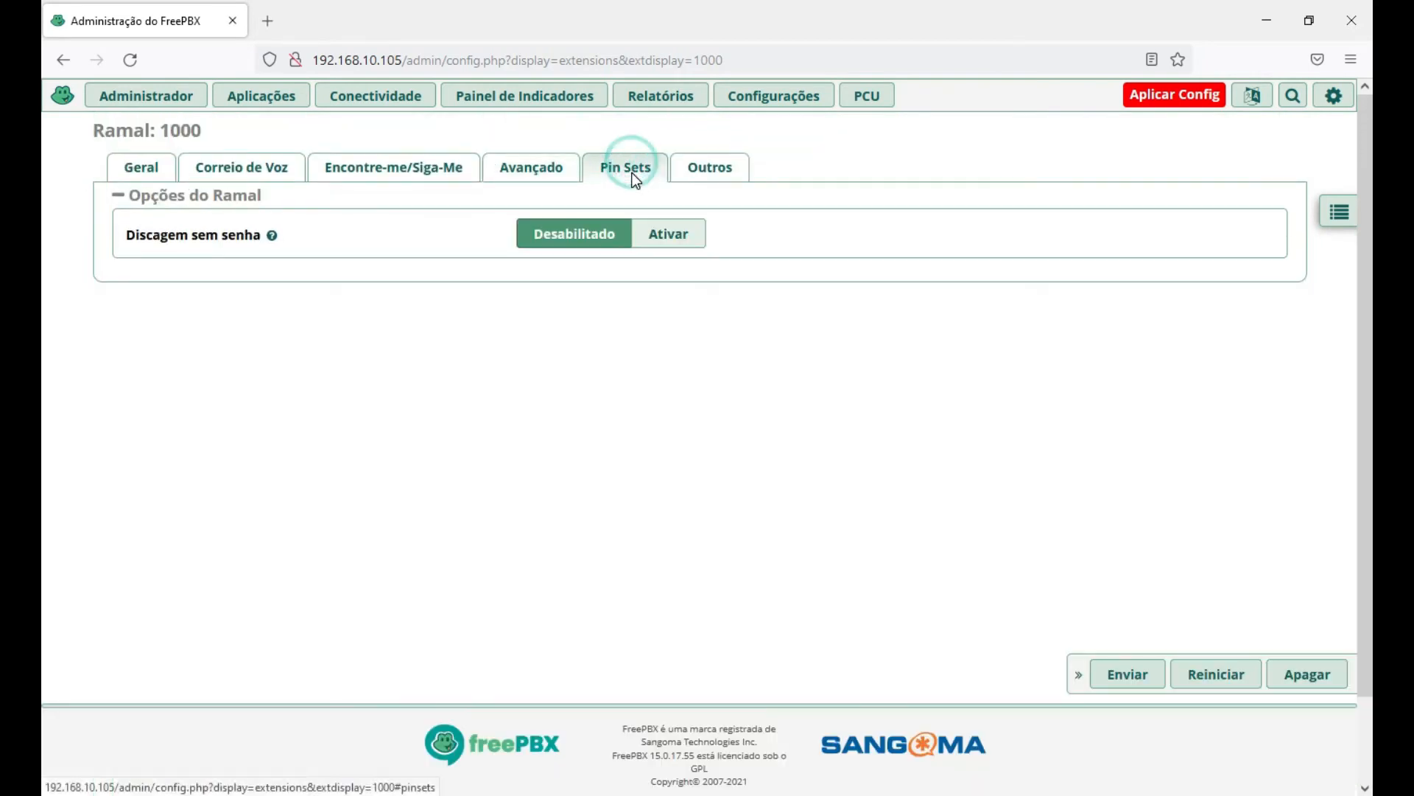
pyautogui.click(718, 173)
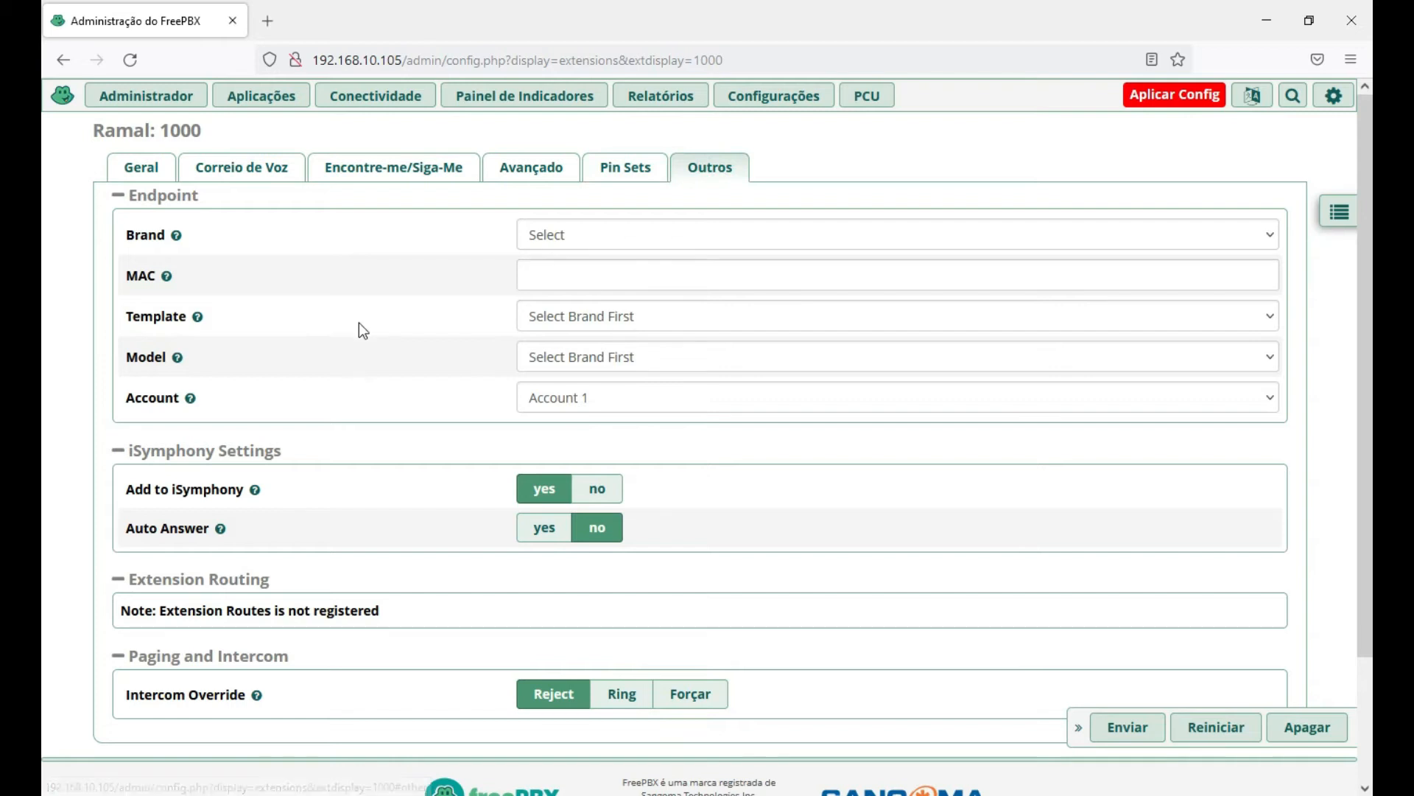
pyautogui.click(1173, 96)
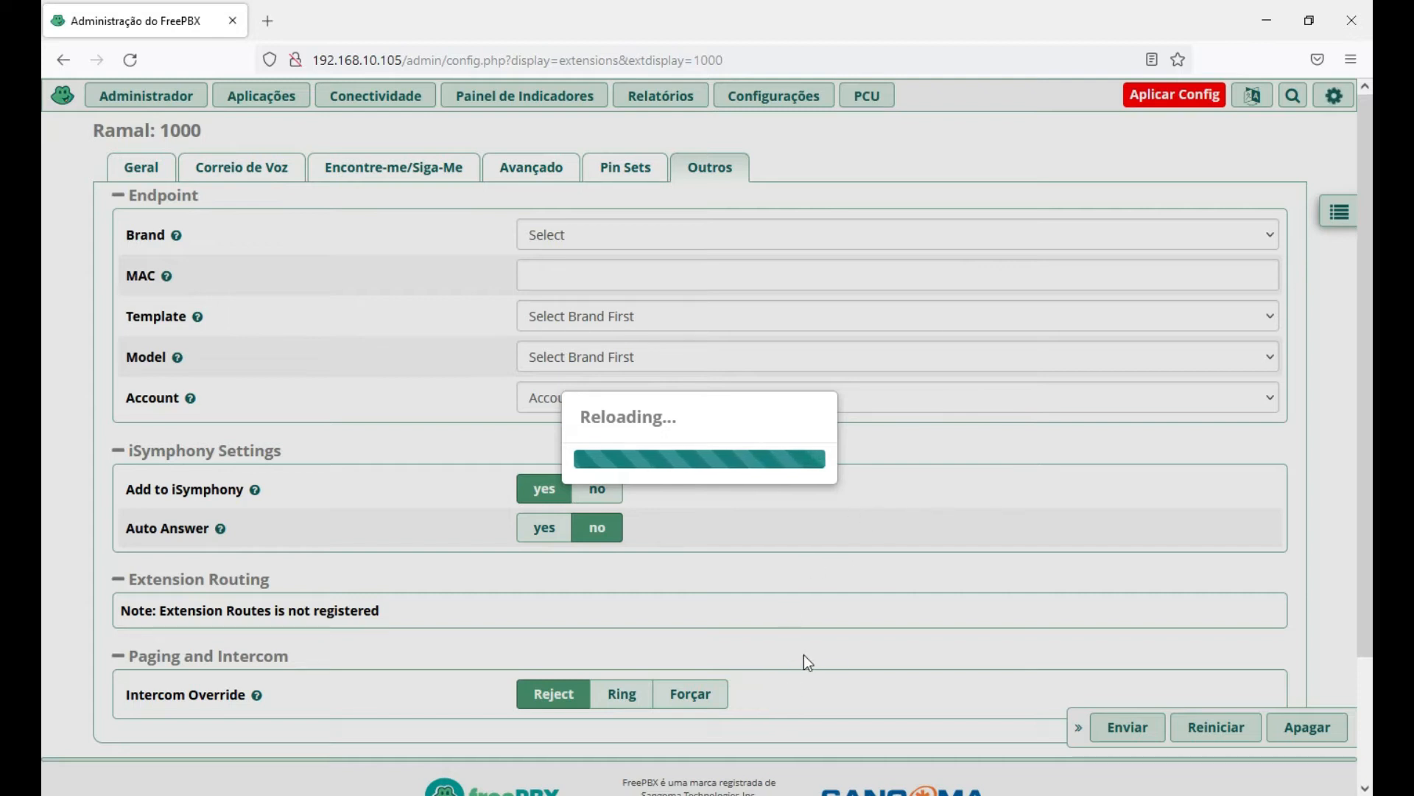
pyautogui.click(763, 795)
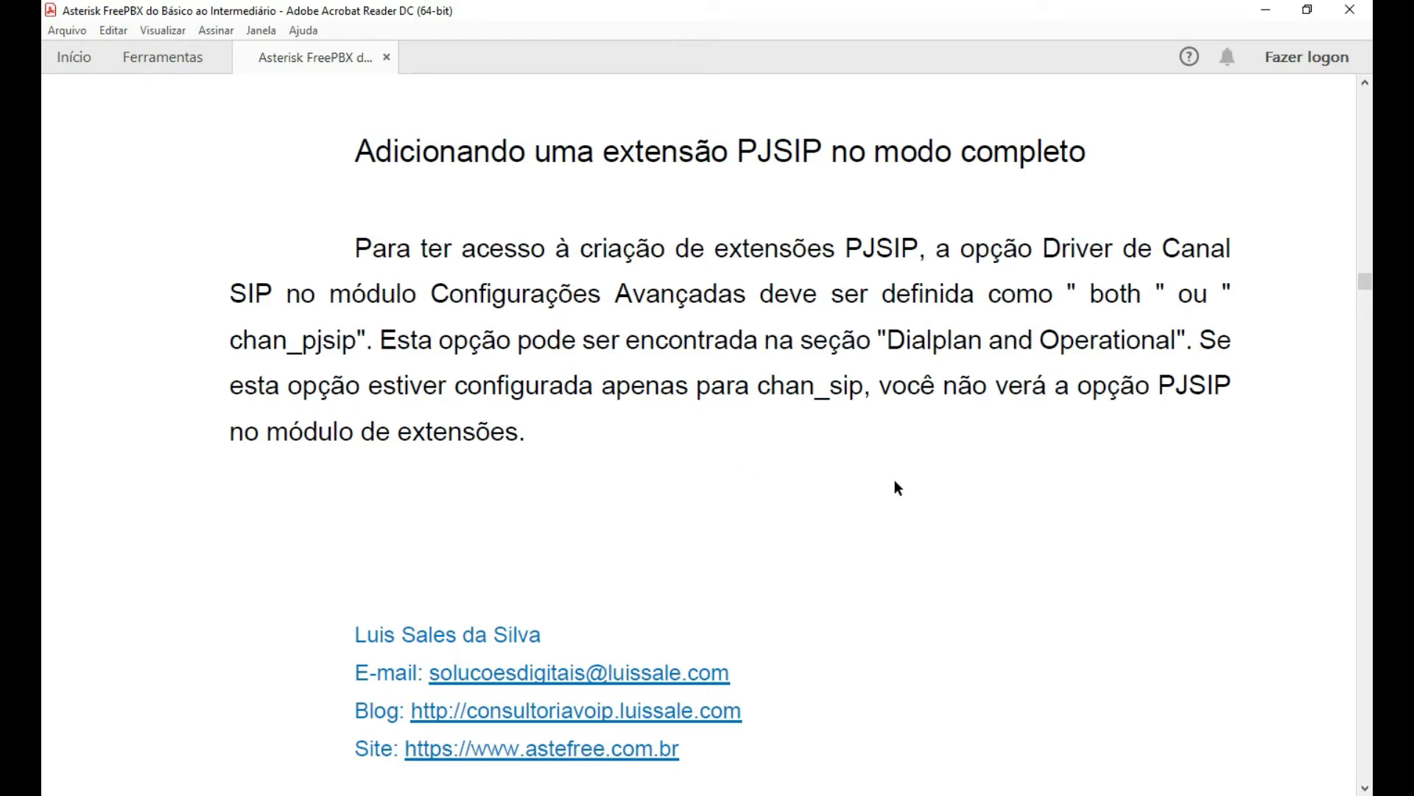
# Read through the guide's Add New PJSIP Extension instructions down to the form illustration.
pyautogui.scroll(-1, 893, 486)
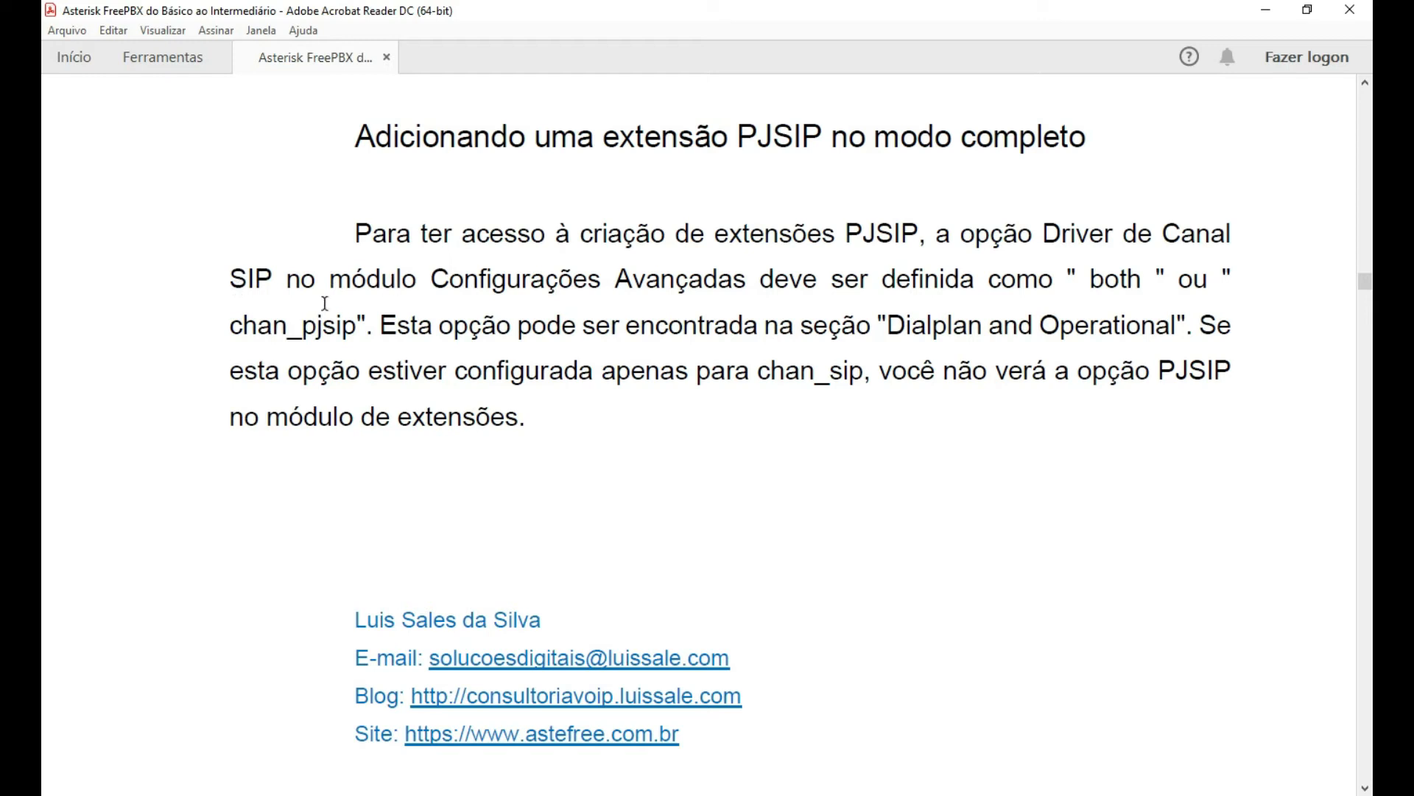
pyautogui.scroll(-1, 896, 419)
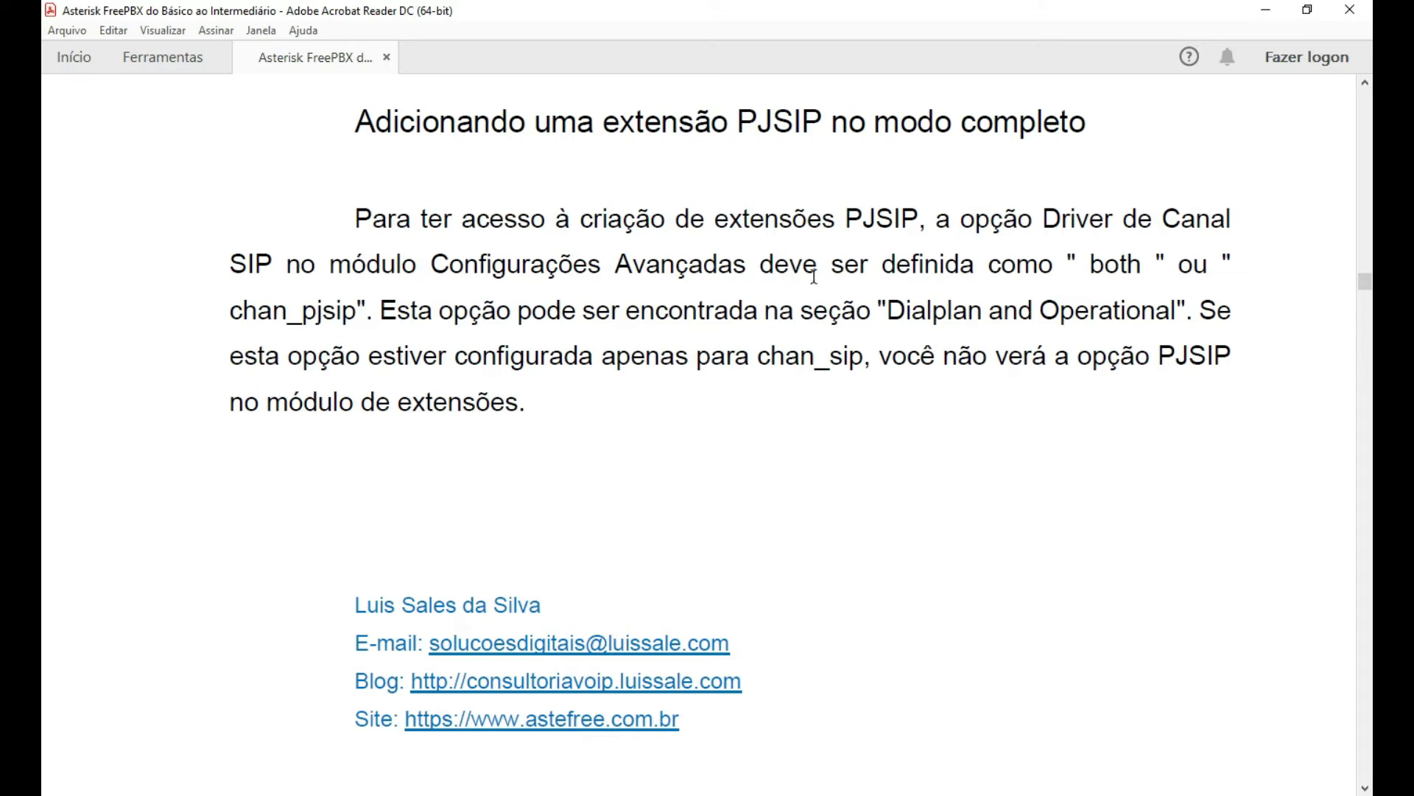
pyautogui.doubleClick(1093, 264)
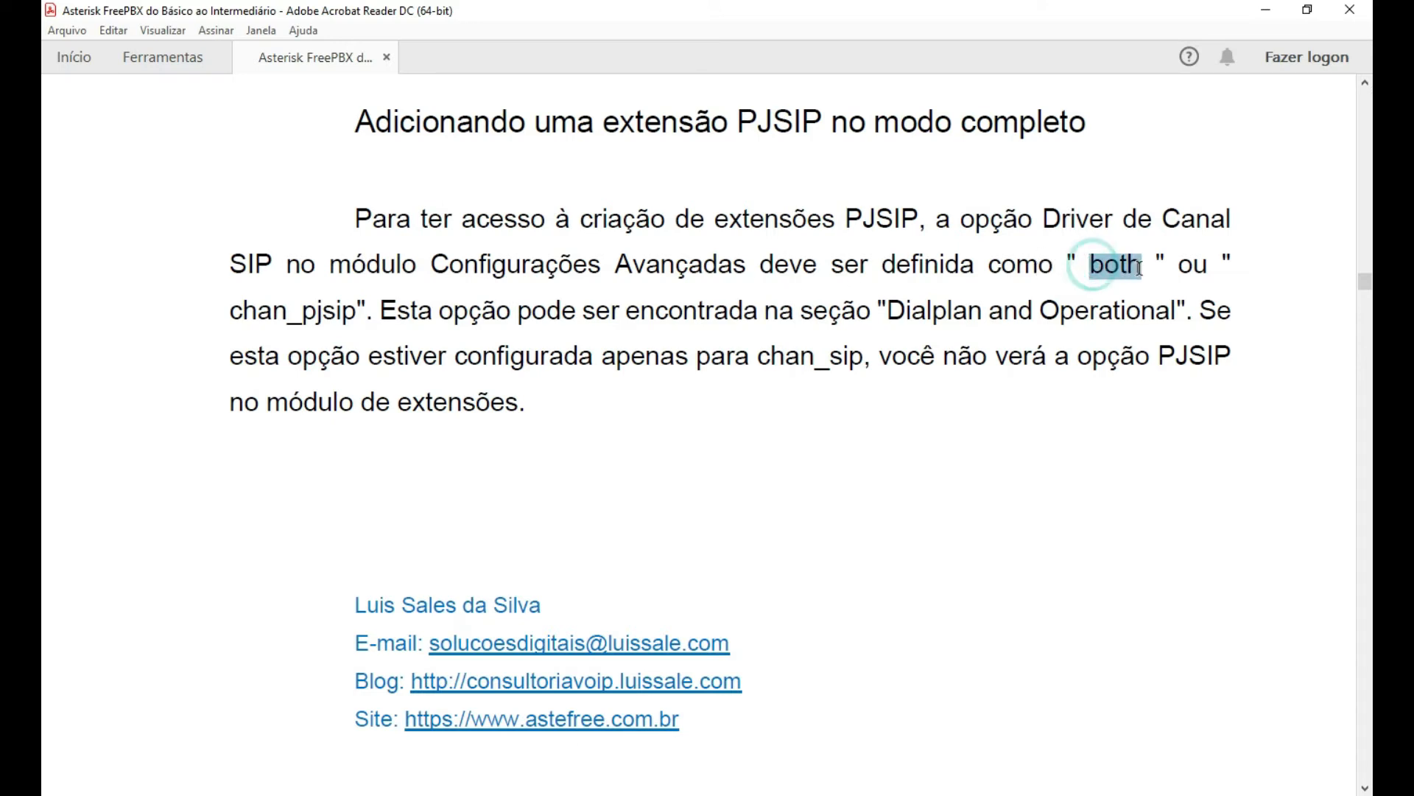
pyautogui.click(1041, 450)
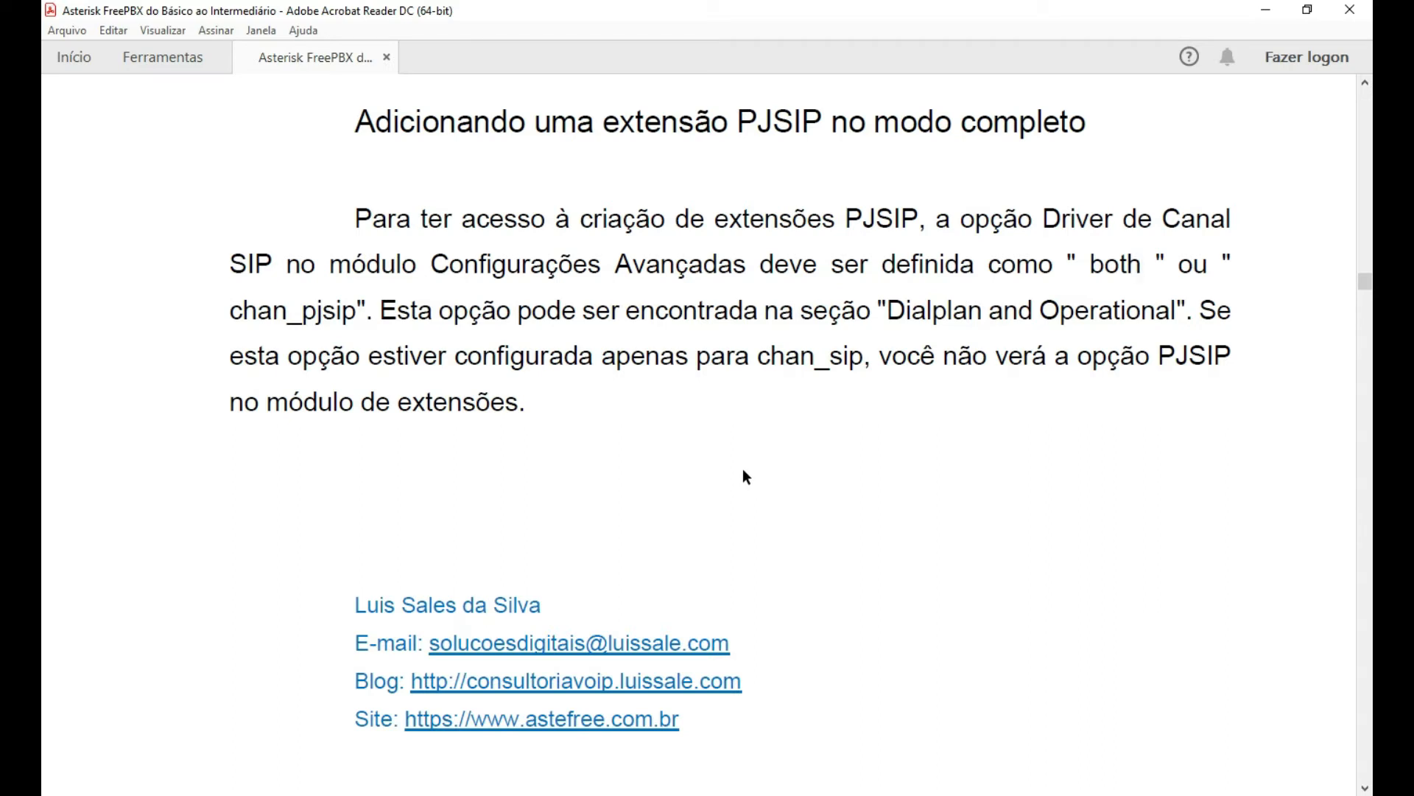
pyautogui.scroll(-1, 744, 475)
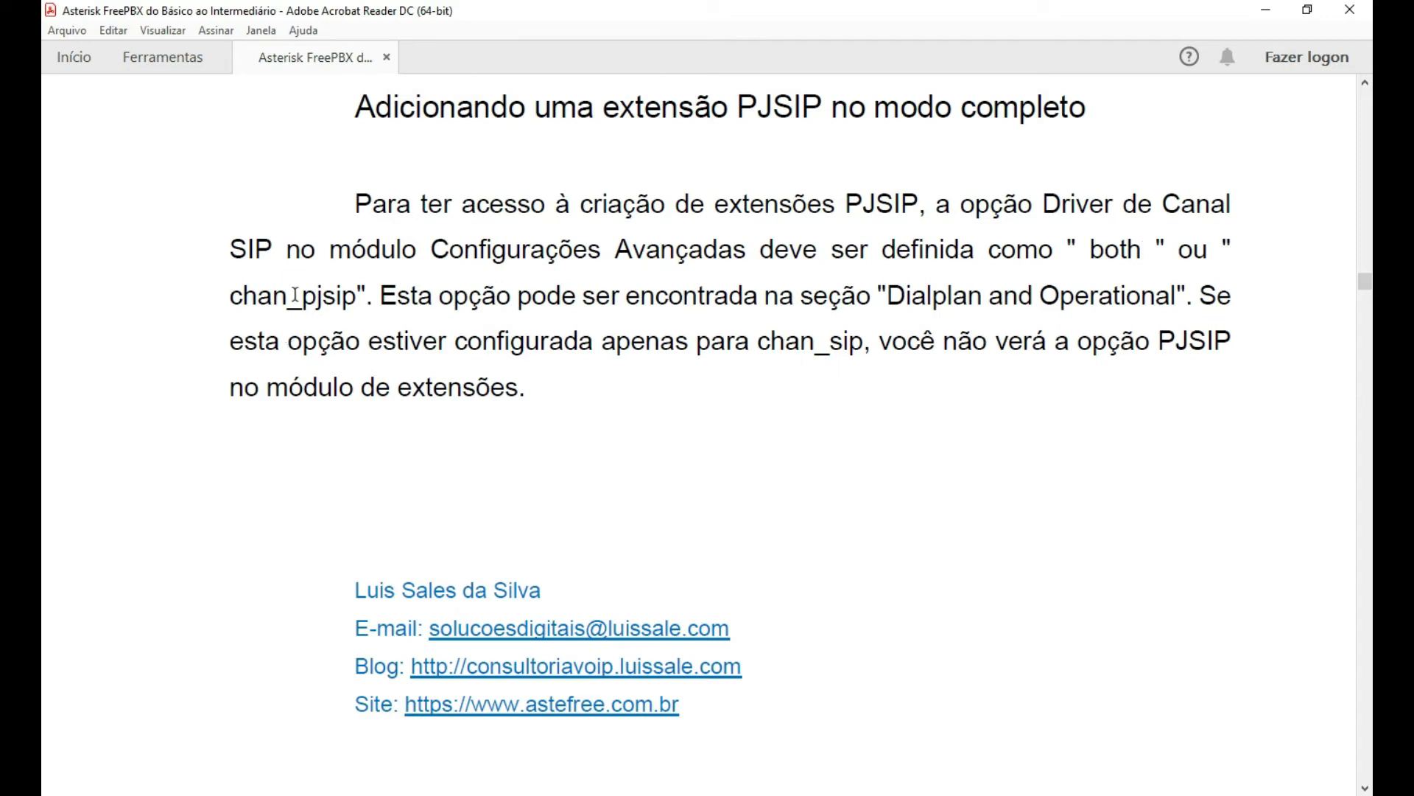
pyautogui.scroll(-6, 1106, 383)
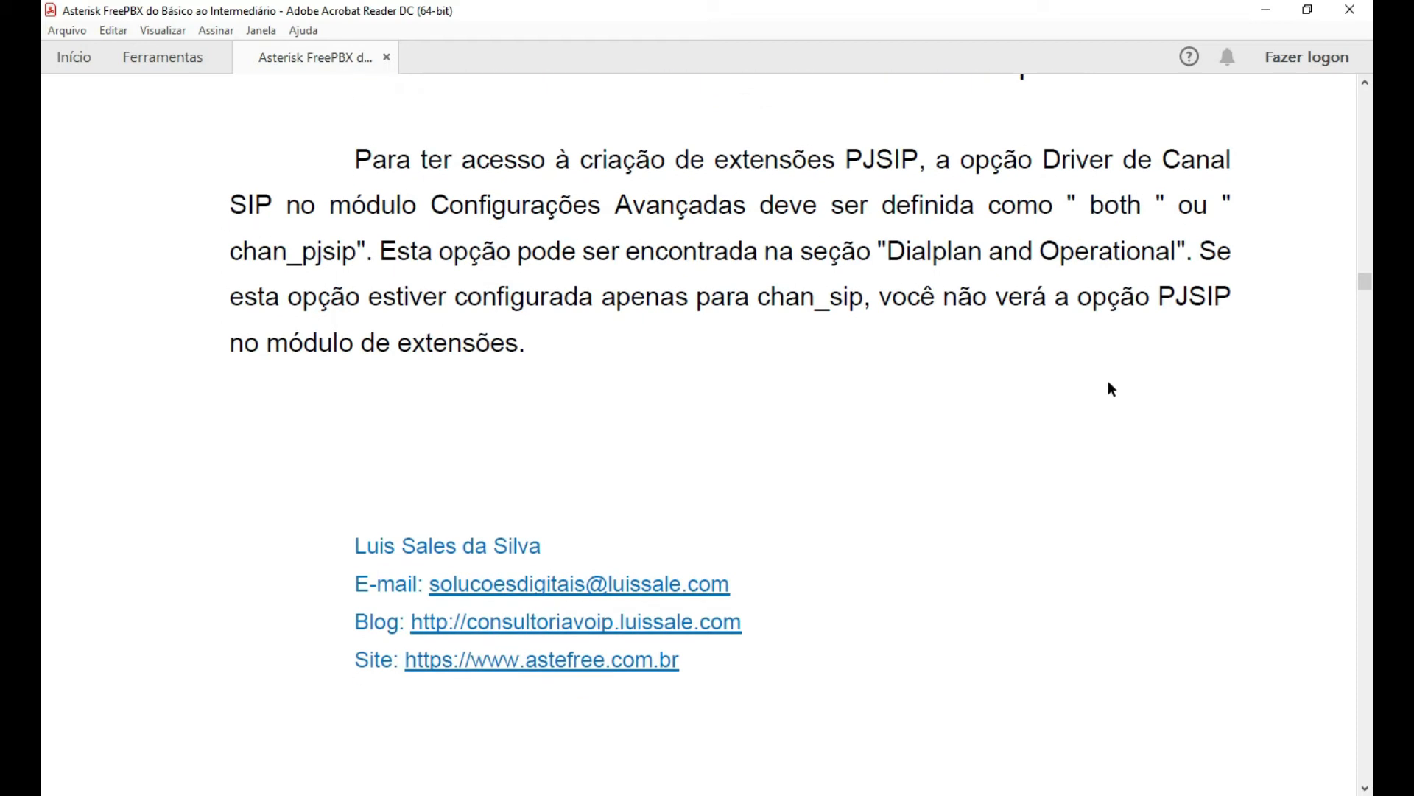
pyautogui.scroll(-8, 1105, 404)
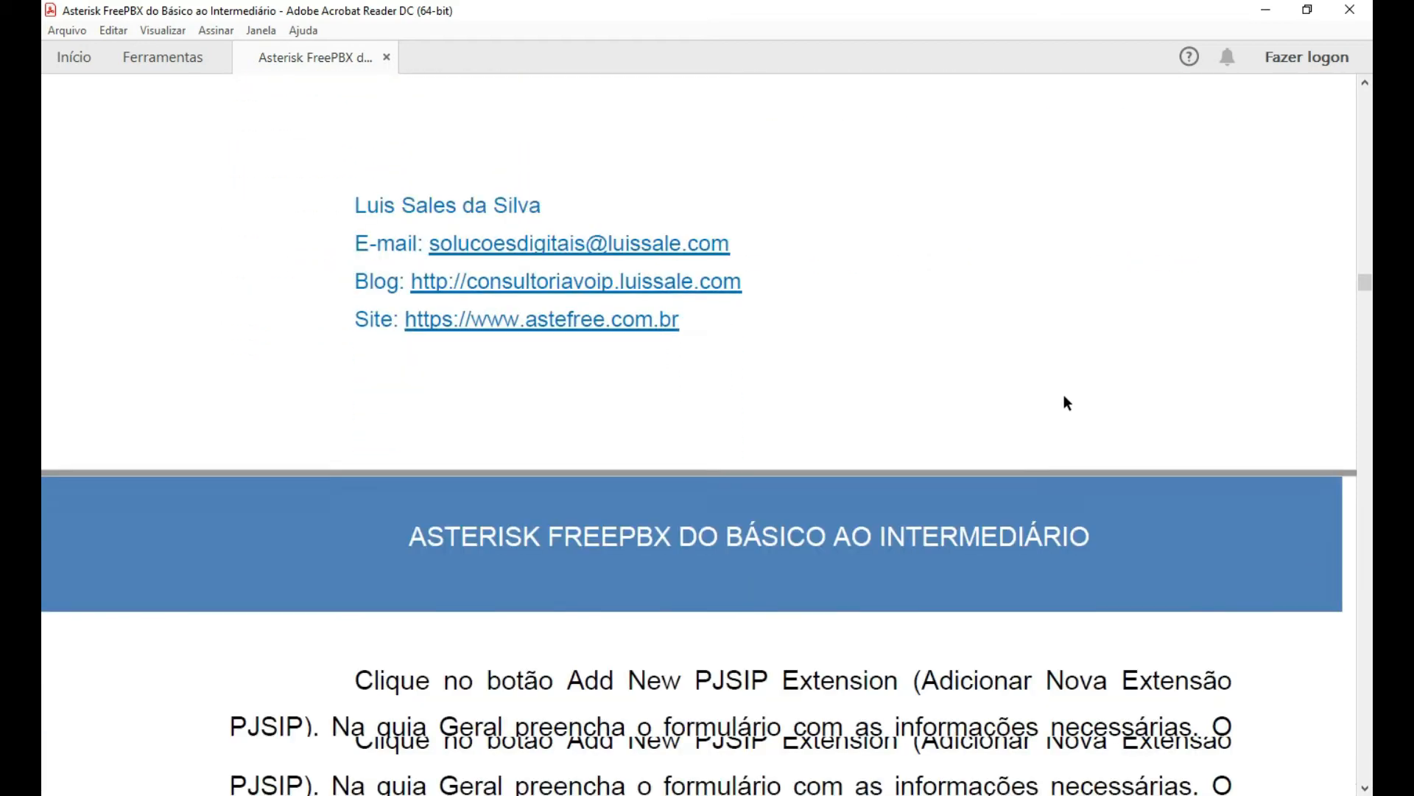
pyautogui.scroll(-3, 1115, 381)
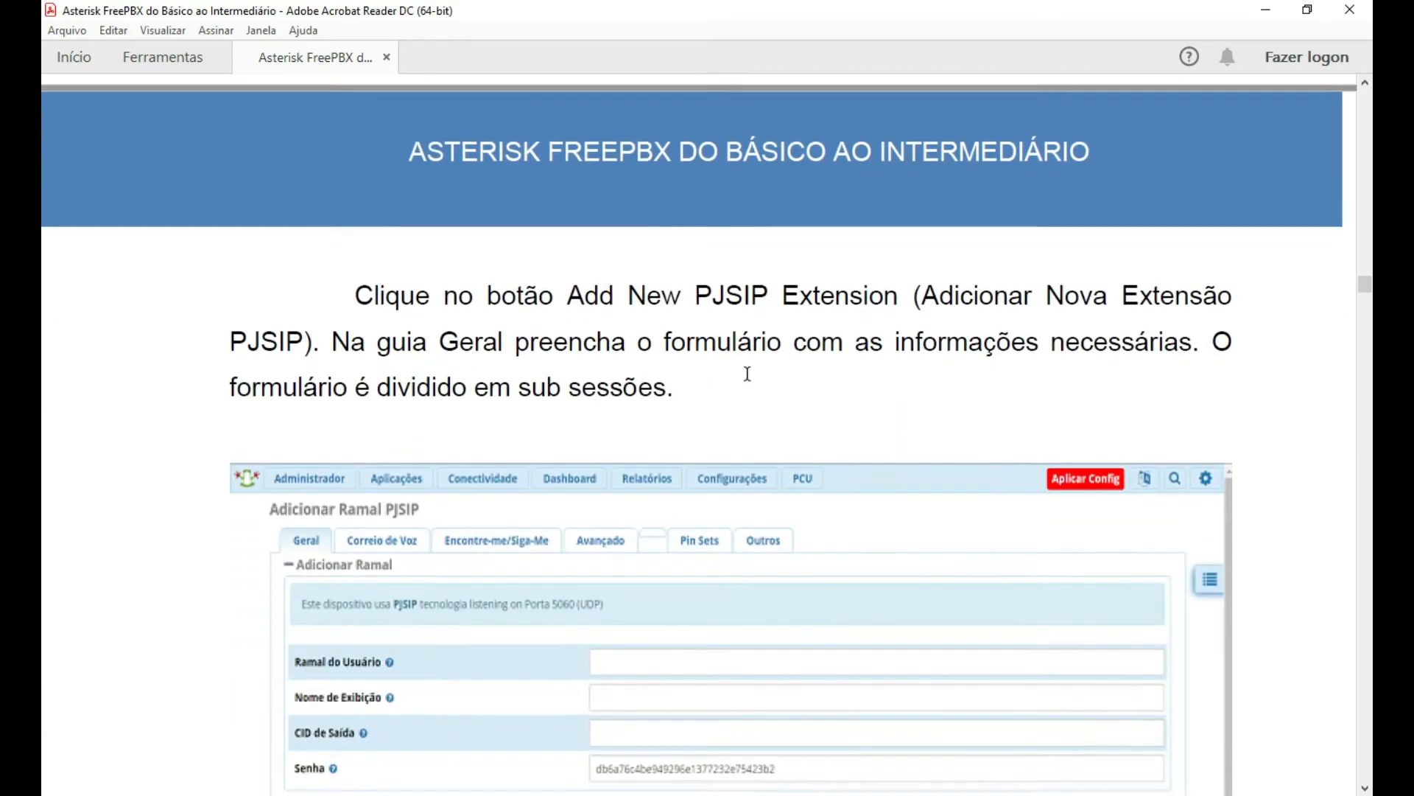
pyautogui.scroll(-1, 422, 261)
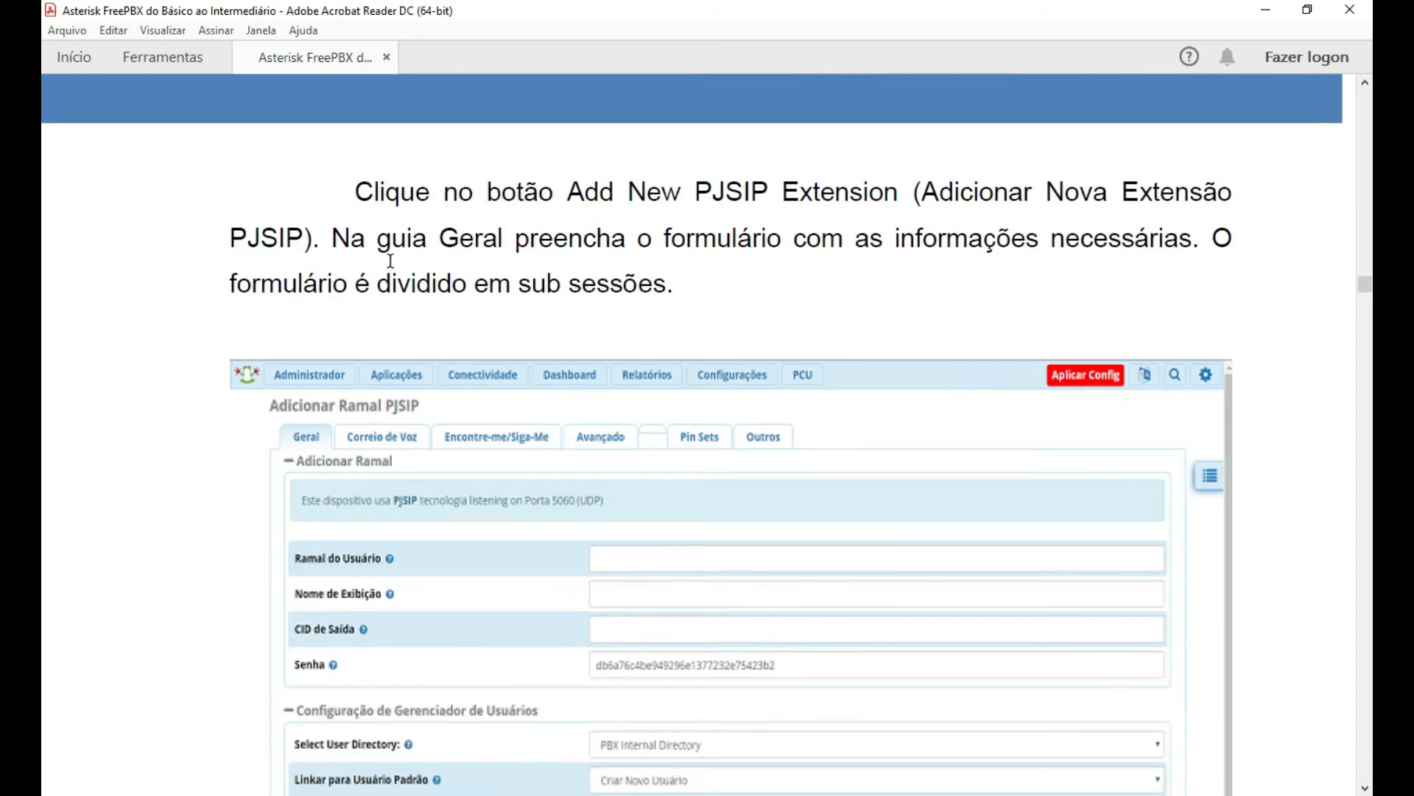
pyautogui.scroll(-1, 121, 280)
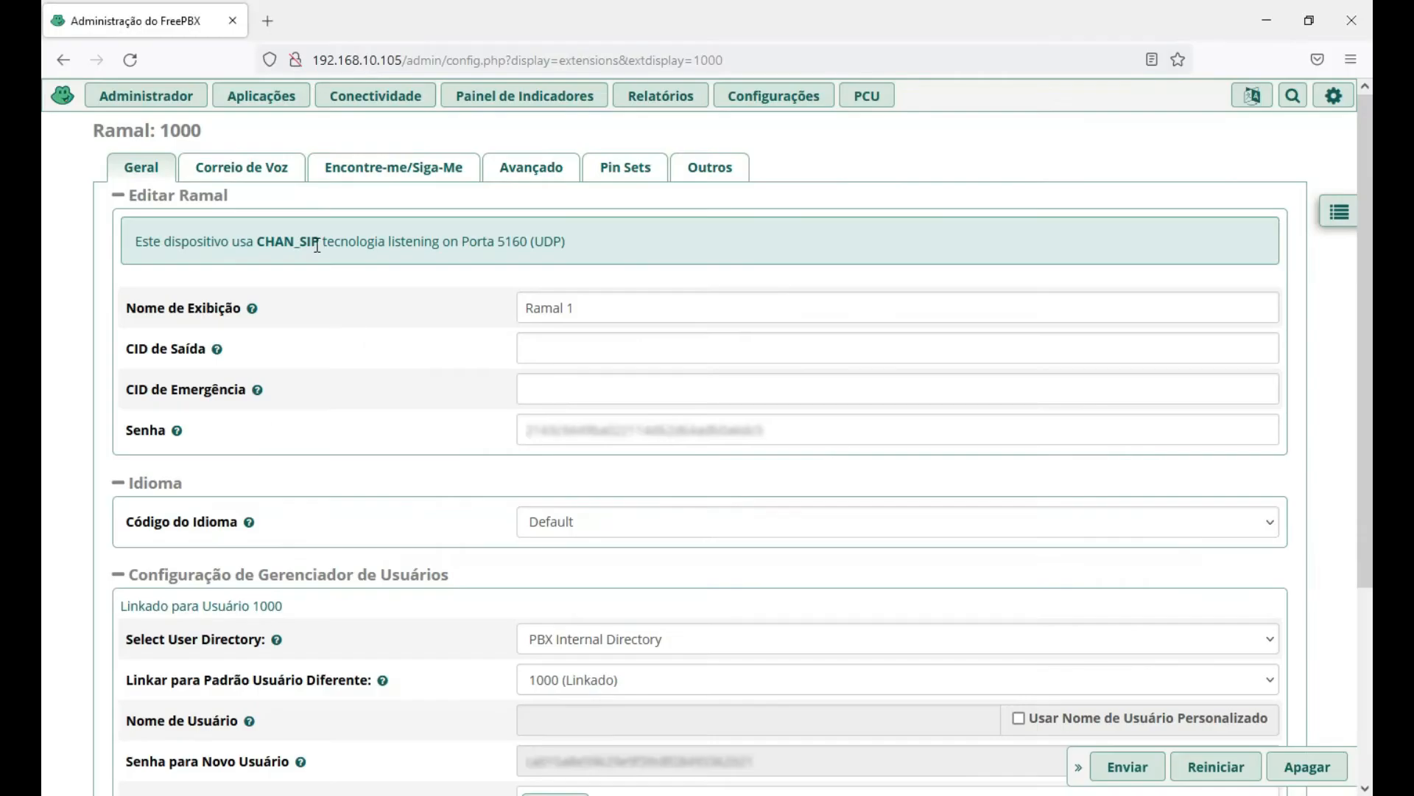
# From Aplicações > Ramais, start adding a new SIP [chan_pjsip] extension.
pyautogui.click(262, 96)
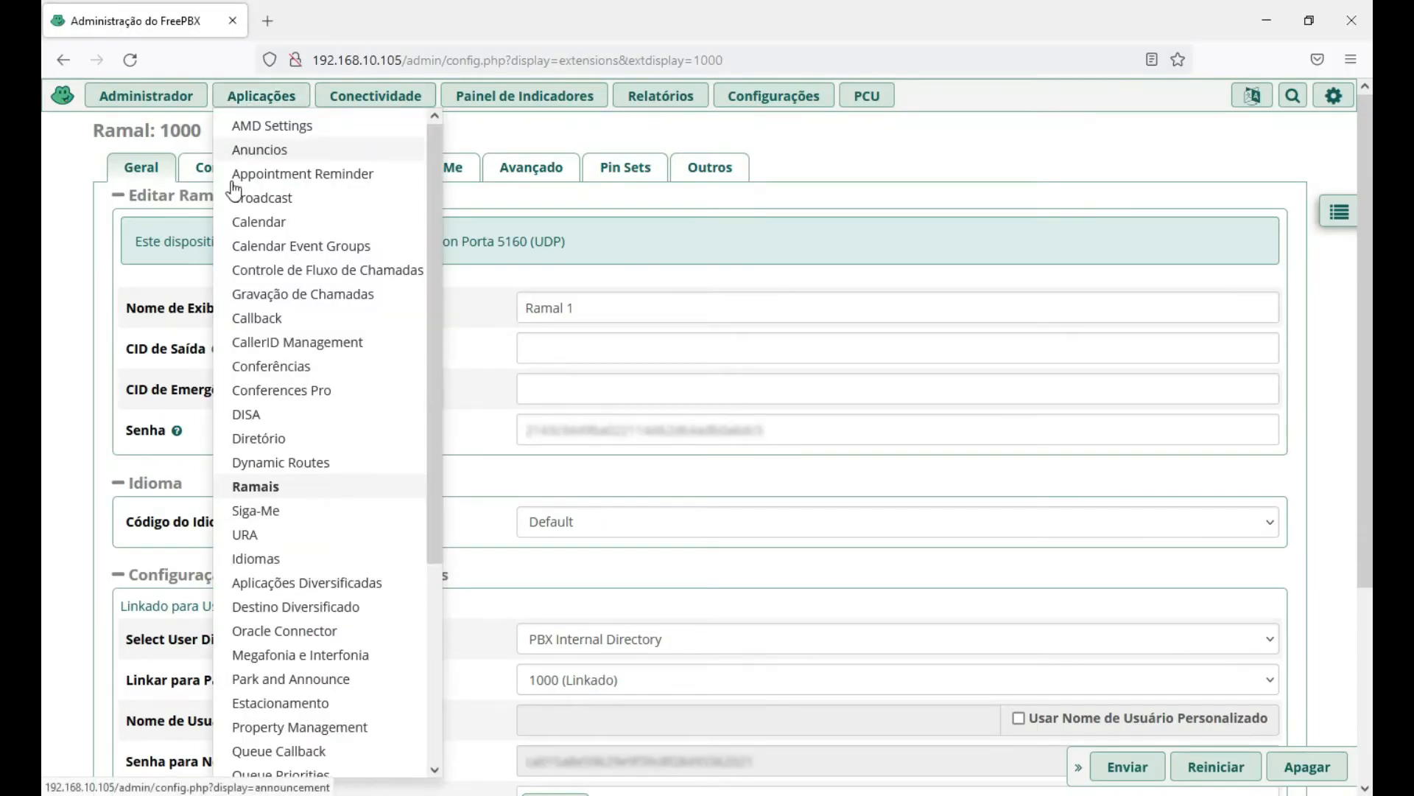
pyautogui.click(256, 486)
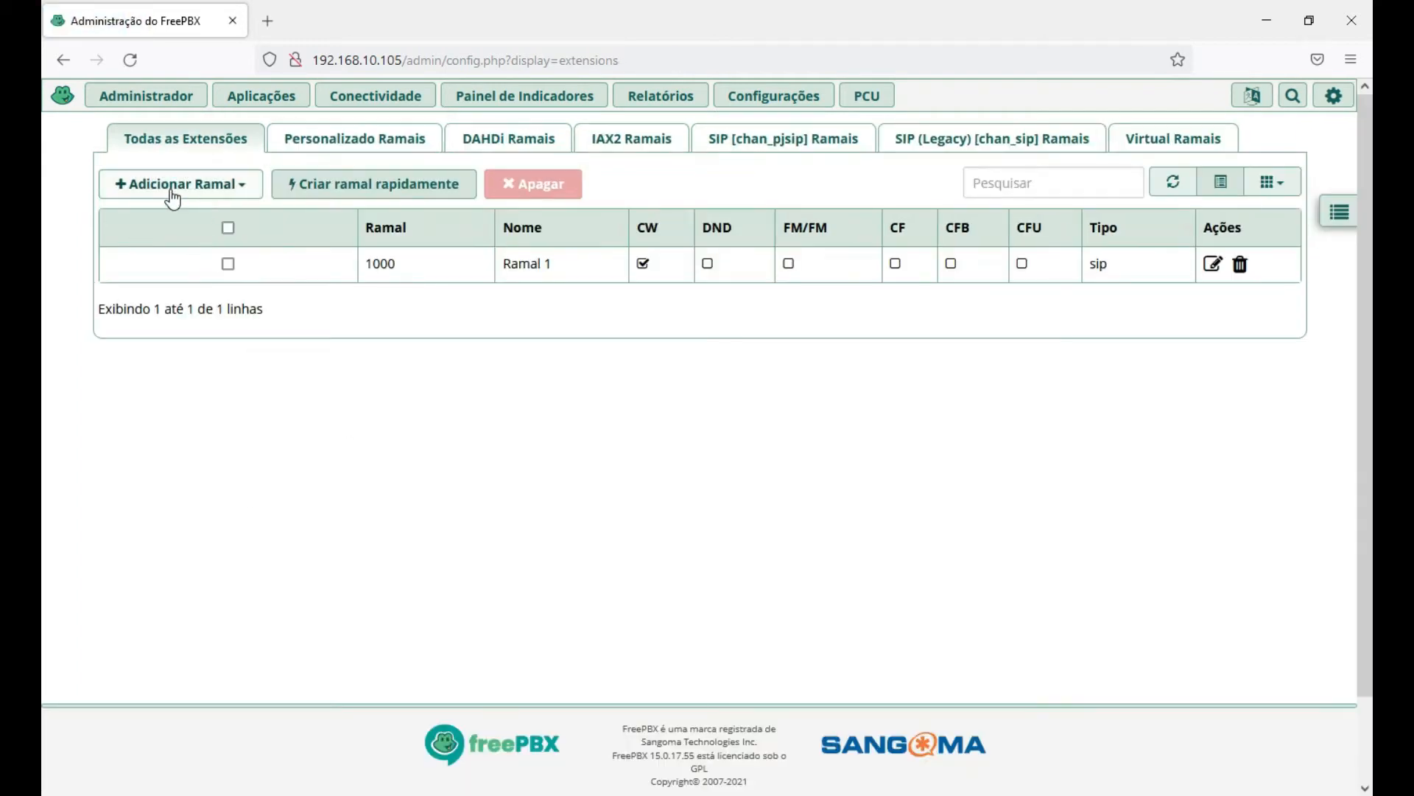
pyautogui.click(237, 190)
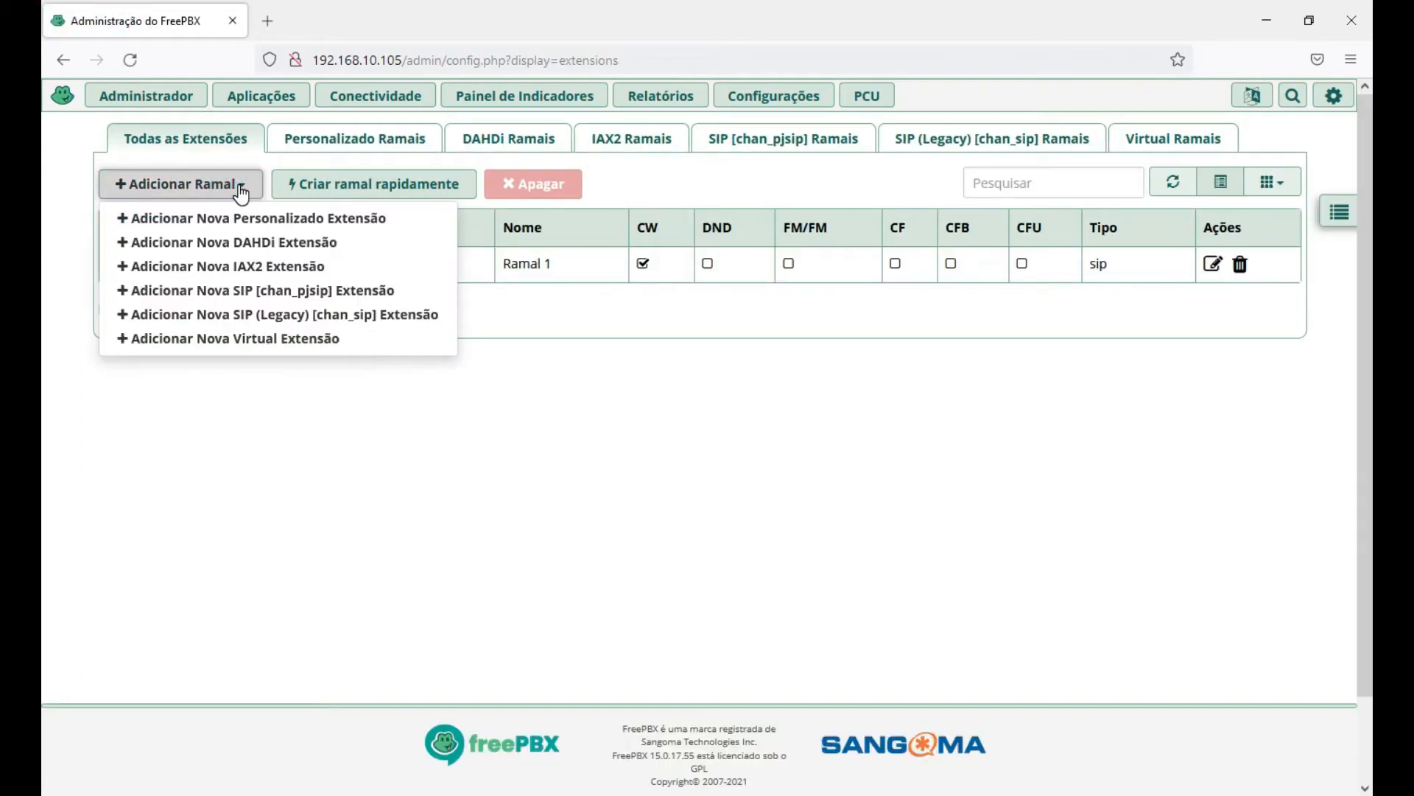
pyautogui.click(310, 292)
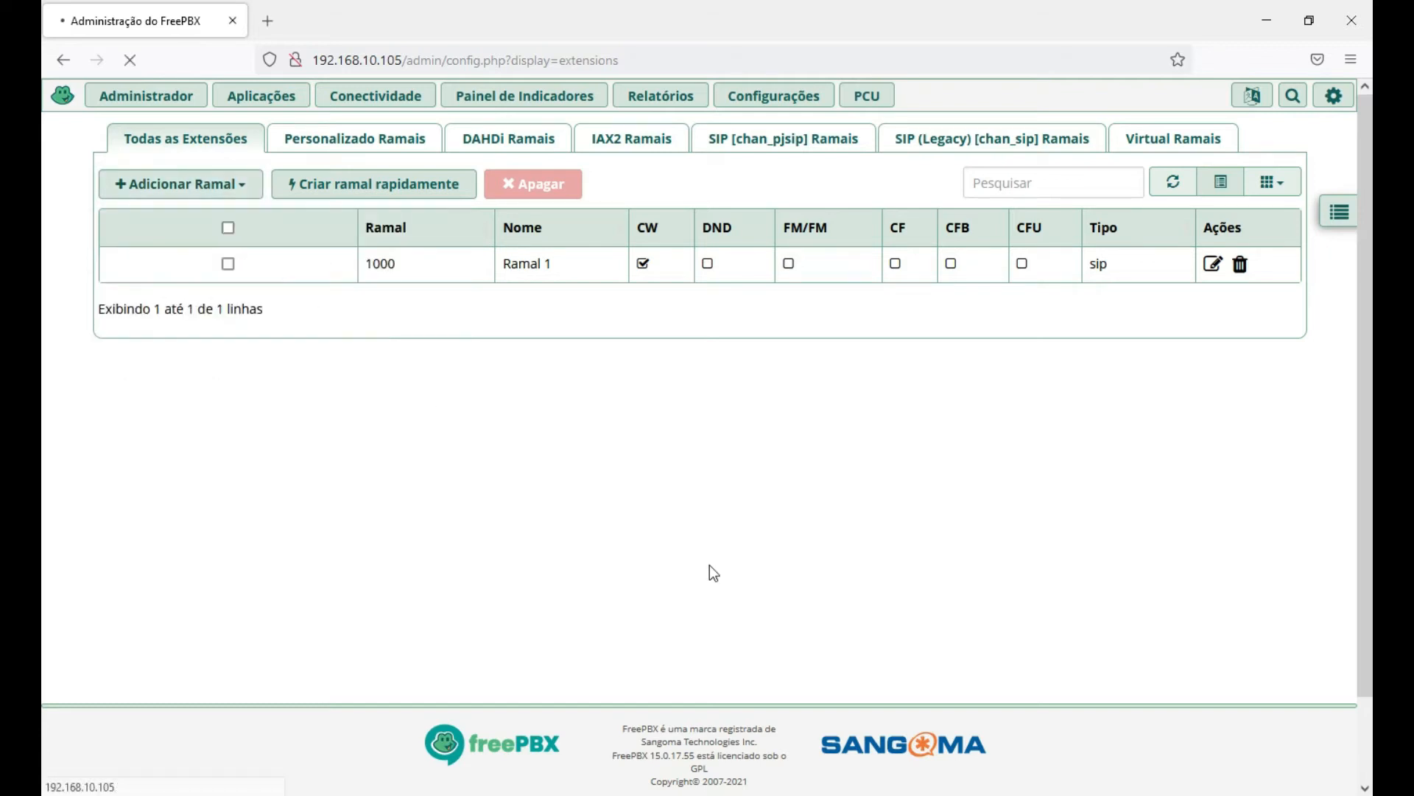
# In the PDF guide, scroll to the Guia Geral descriptions of Extensão do usuário and Mostrar nome.
pyautogui.click(736, 794)
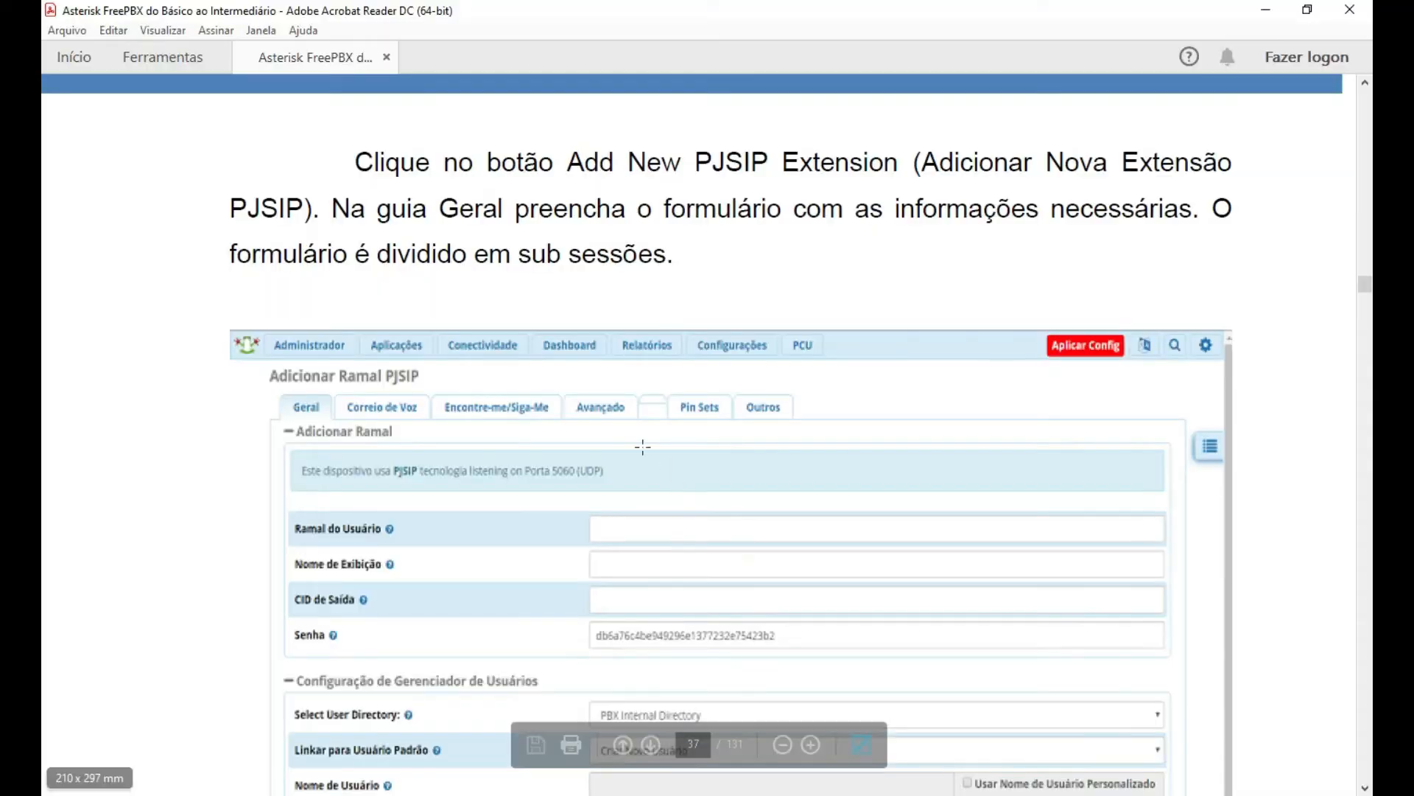
pyautogui.scroll(-5, 144, 427)
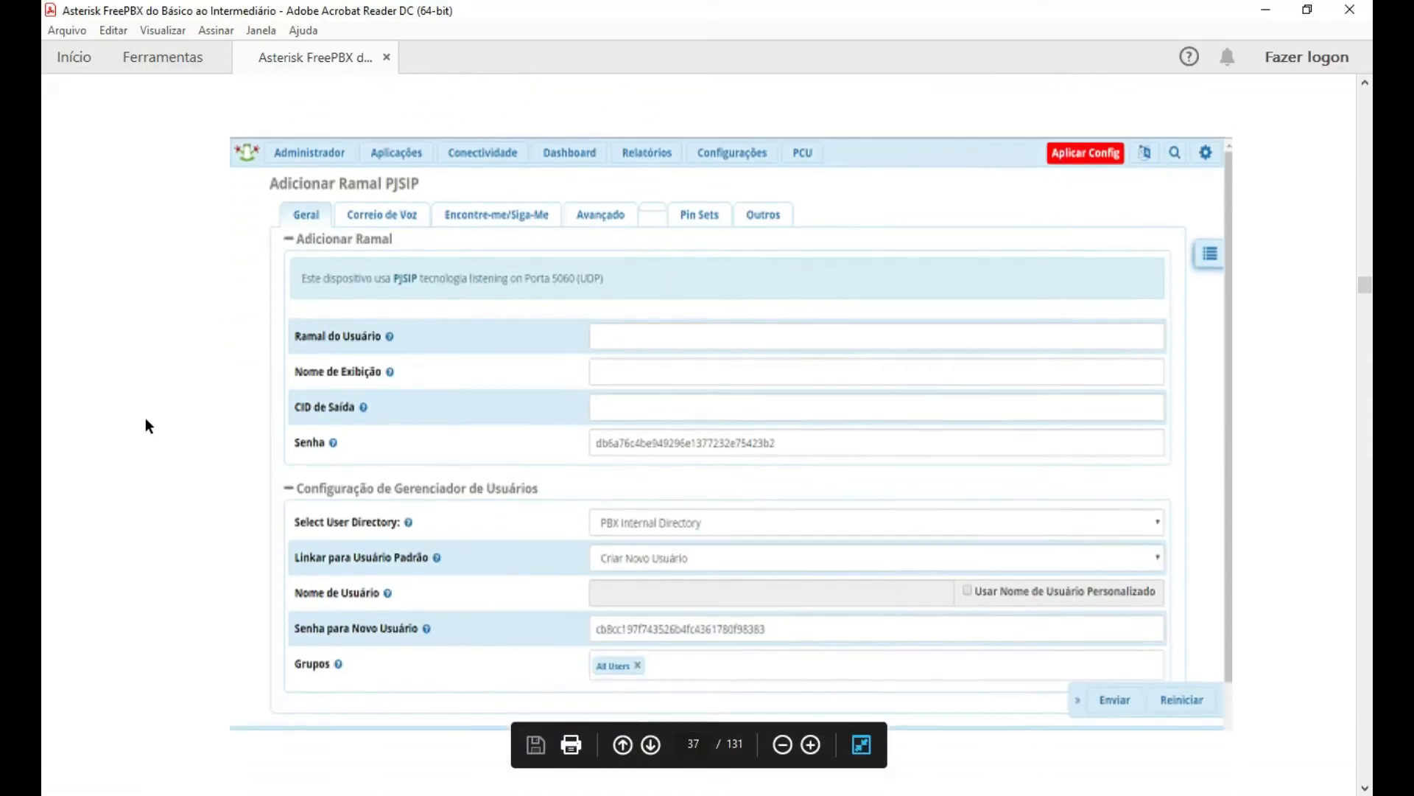
pyautogui.scroll(-10, 145, 419)
pyautogui.scroll(-6, 193, 431)
pyautogui.scroll(-3, 155, 407)
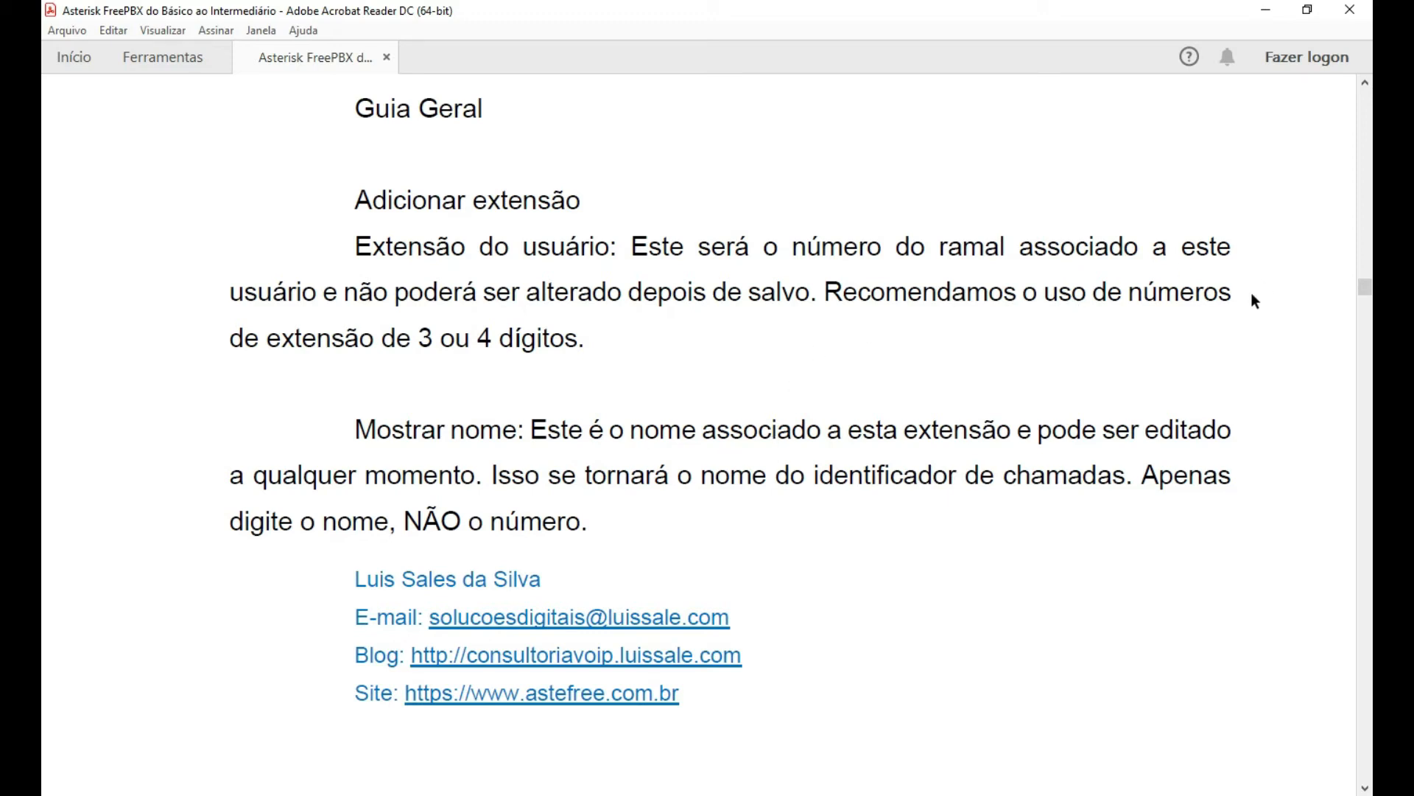
pyautogui.scroll(-1, 758, 338)
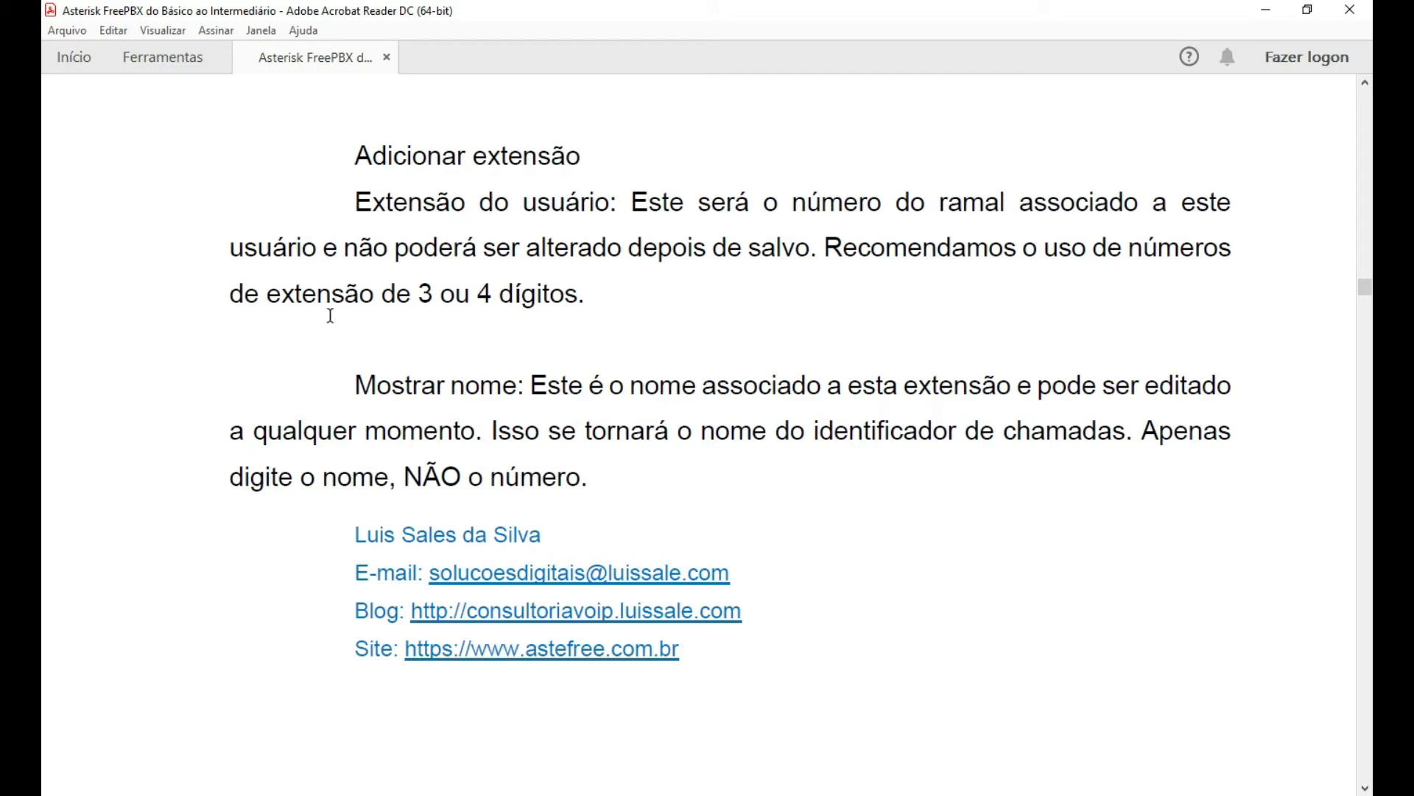
pyautogui.scroll(-1, 619, 284)
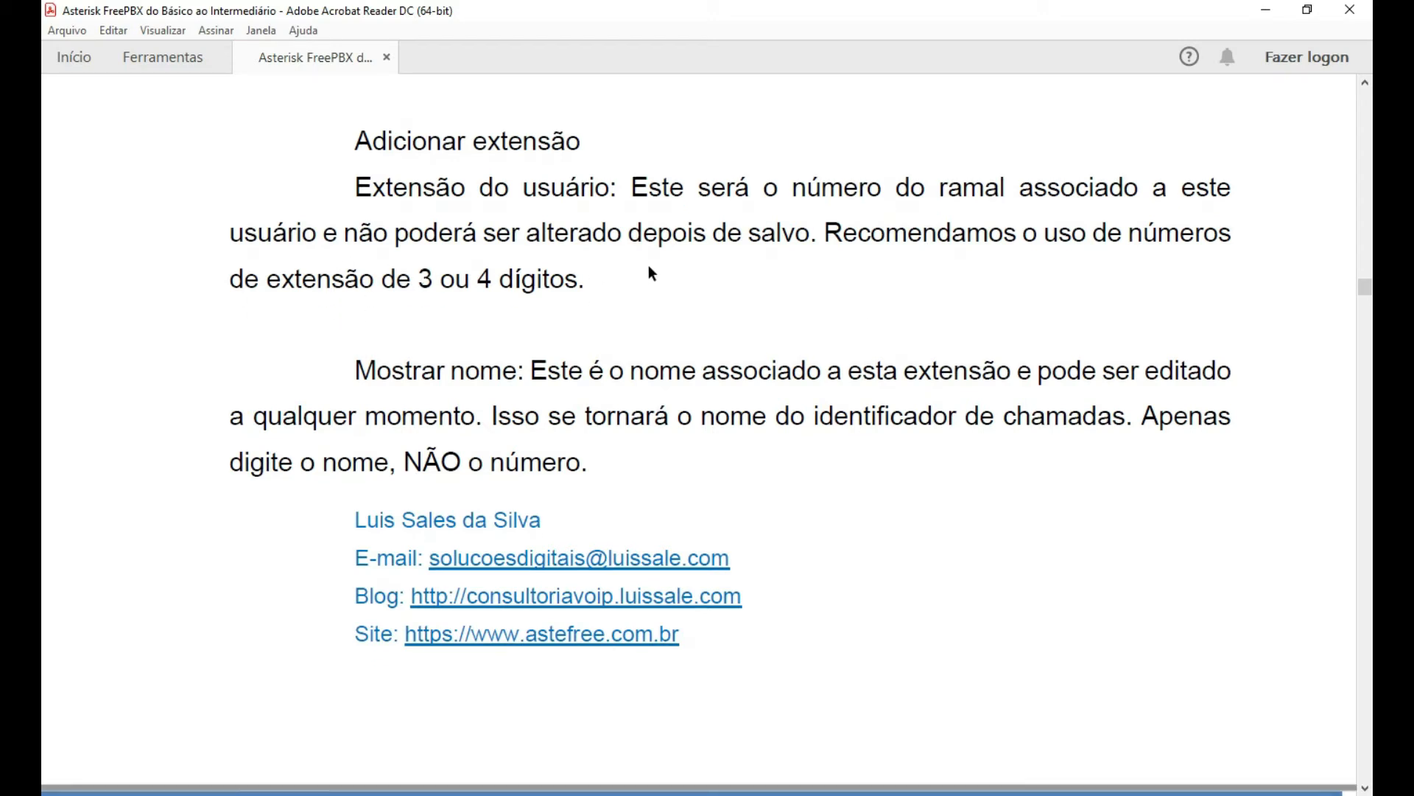
pyautogui.scroll(-1, 544, 272)
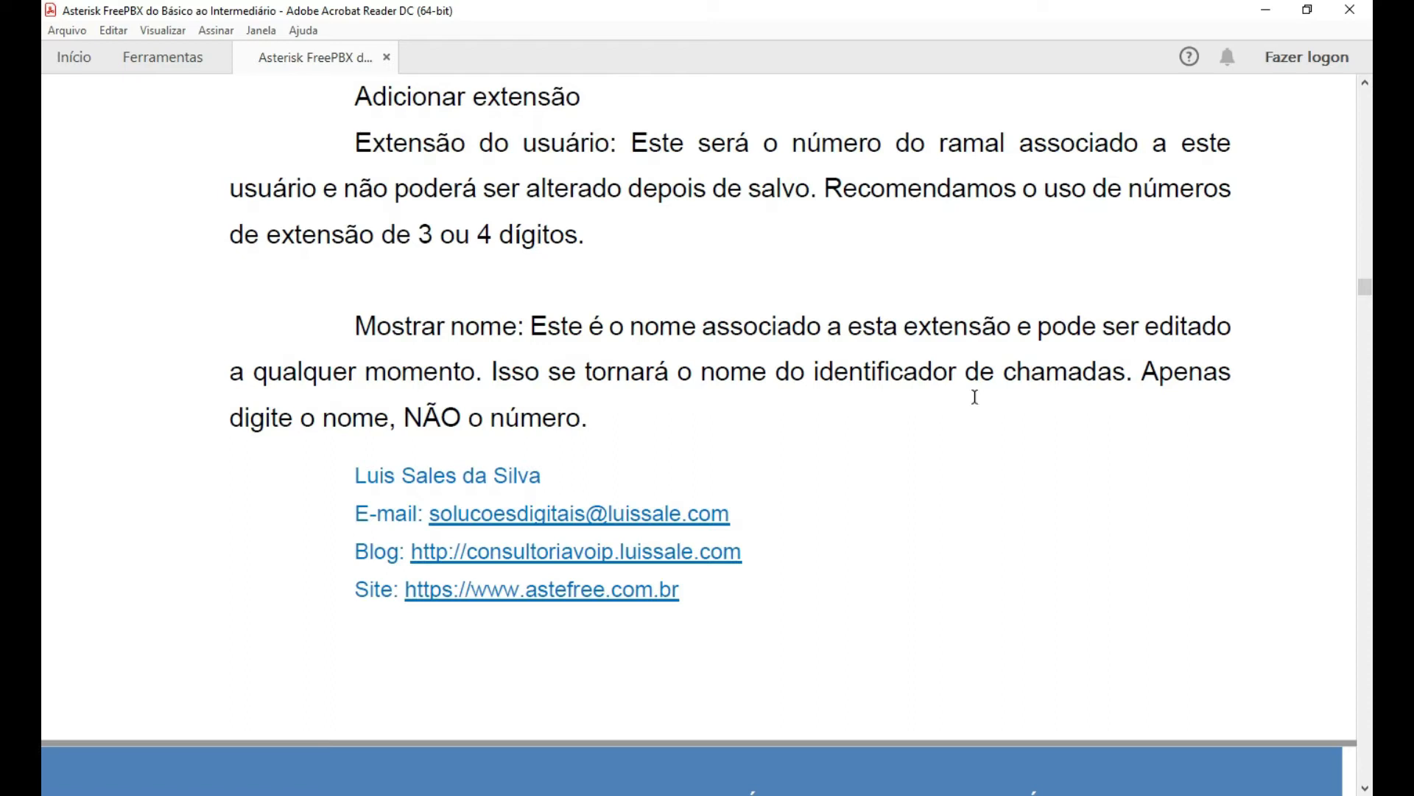
pyautogui.scroll(-1, 884, 442)
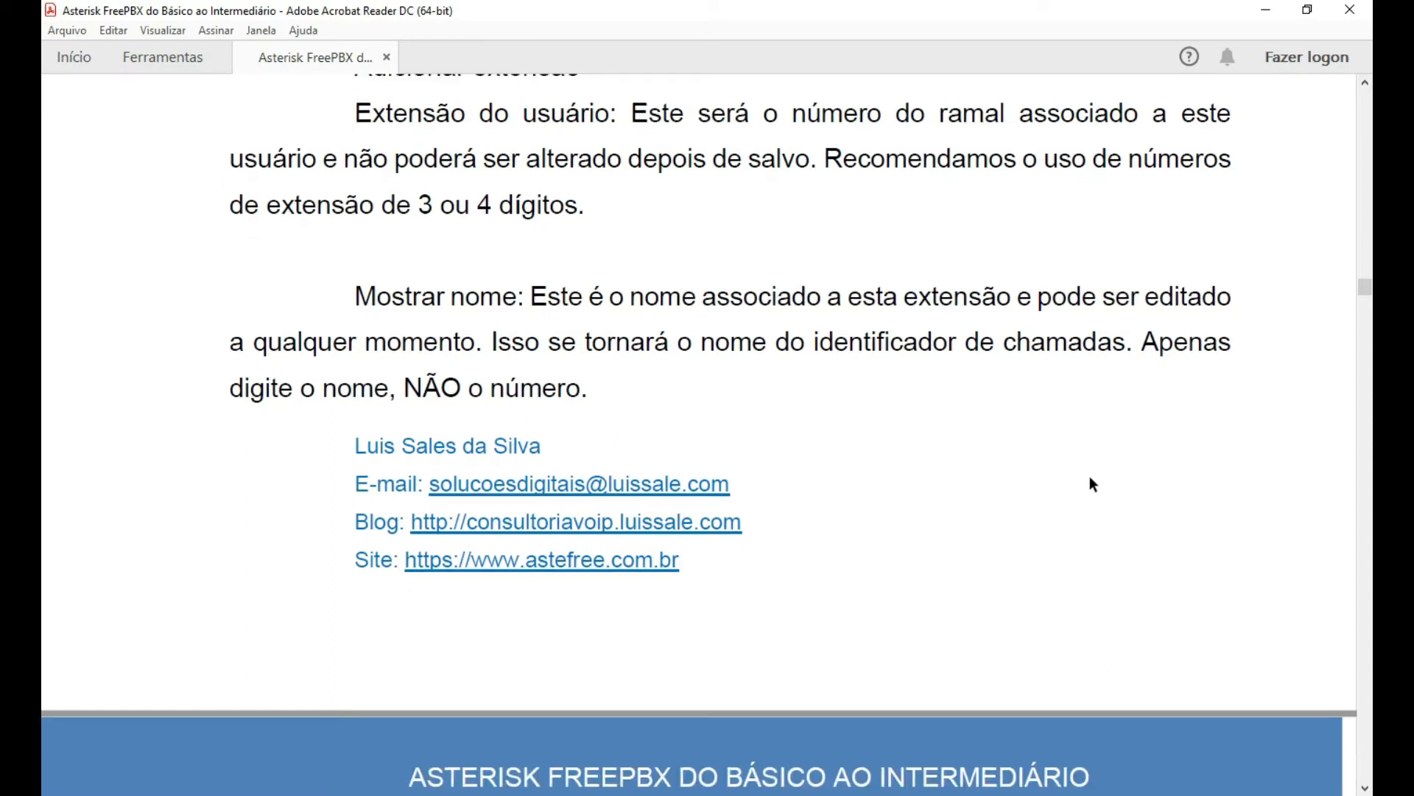
pyautogui.scroll(-1, 1046, 460)
pyautogui.scroll(-1, 1025, 395)
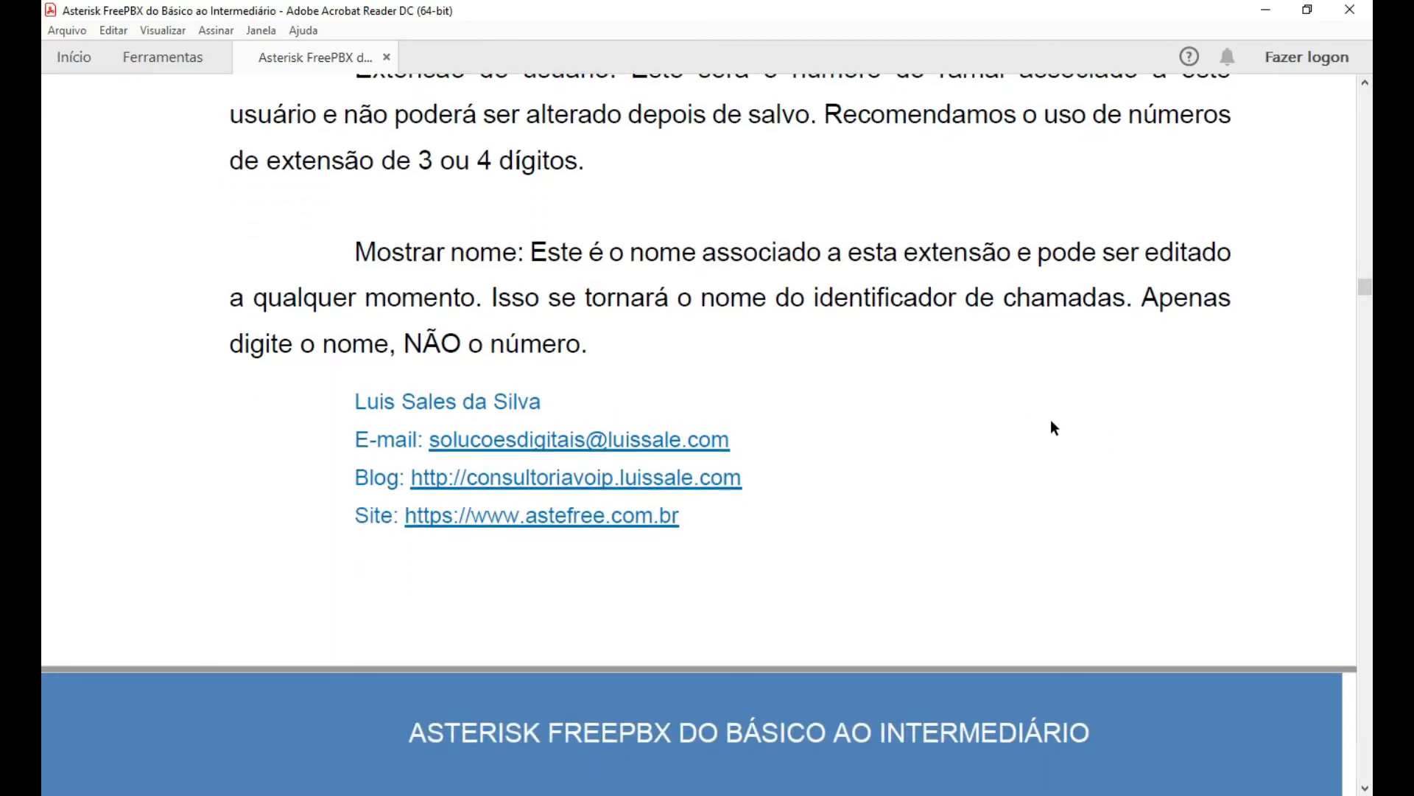
pyautogui.scroll(-1, 1052, 421)
pyautogui.scroll(-1, 1052, 427)
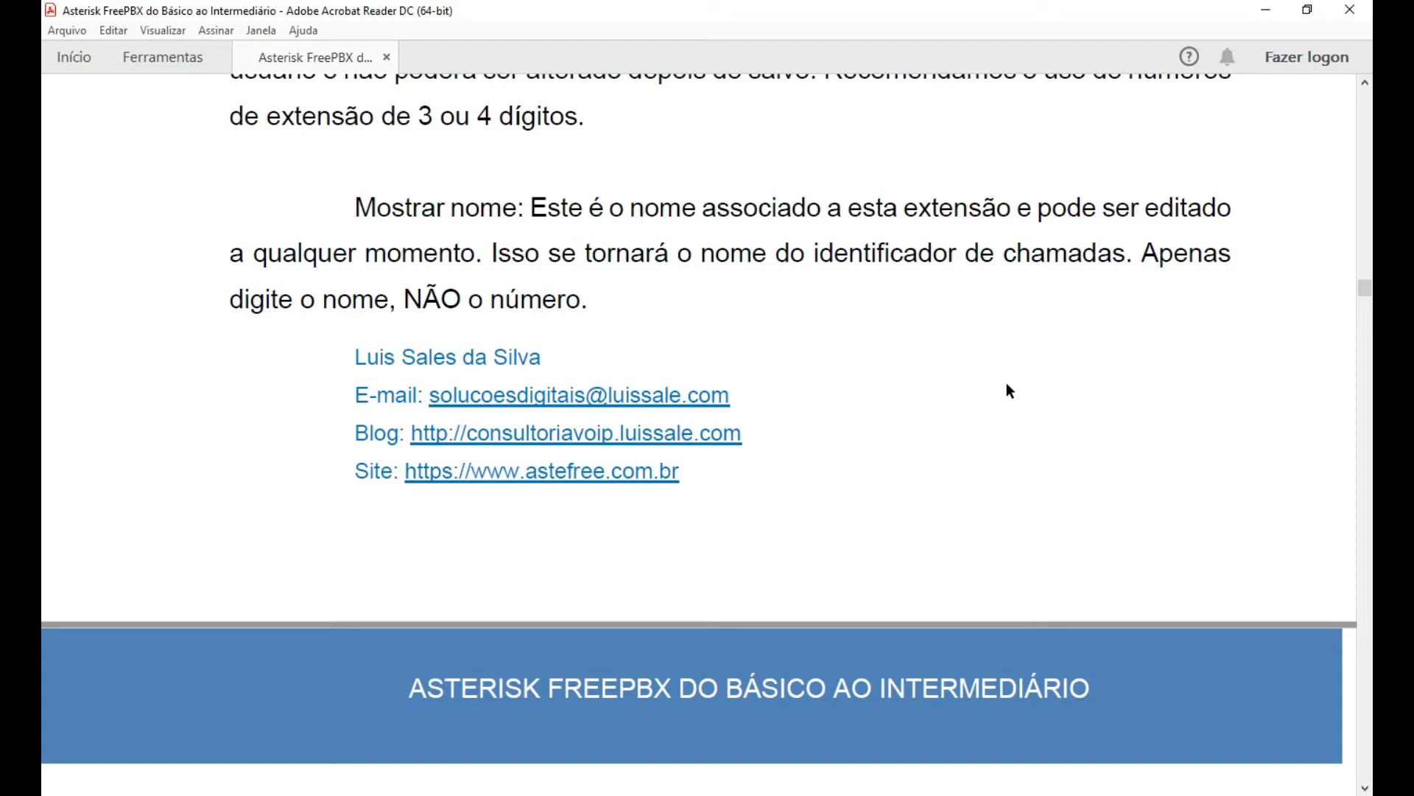
pyautogui.scroll(-1, 1008, 389)
pyautogui.scroll(-1, 1009, 391)
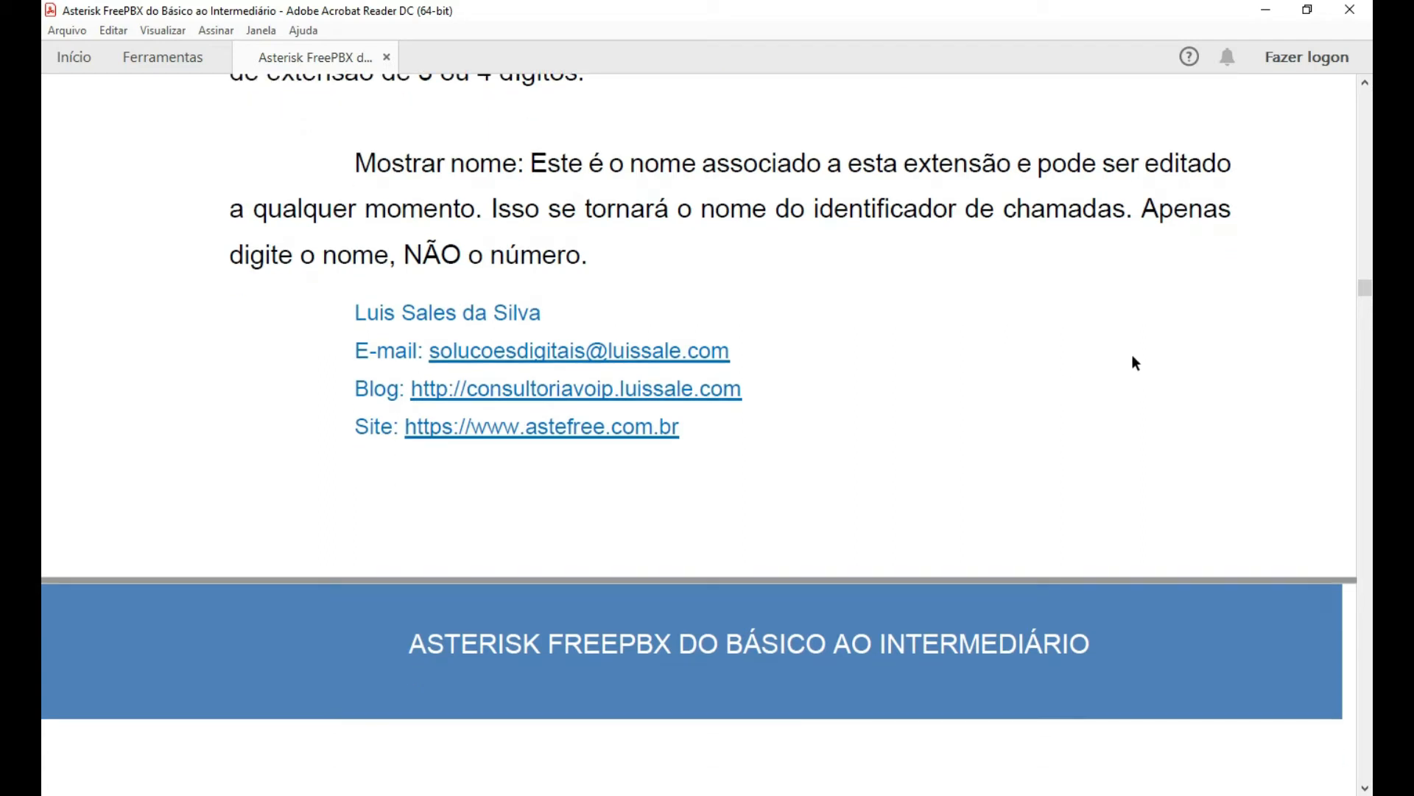
pyautogui.scroll(-1, 1140, 352)
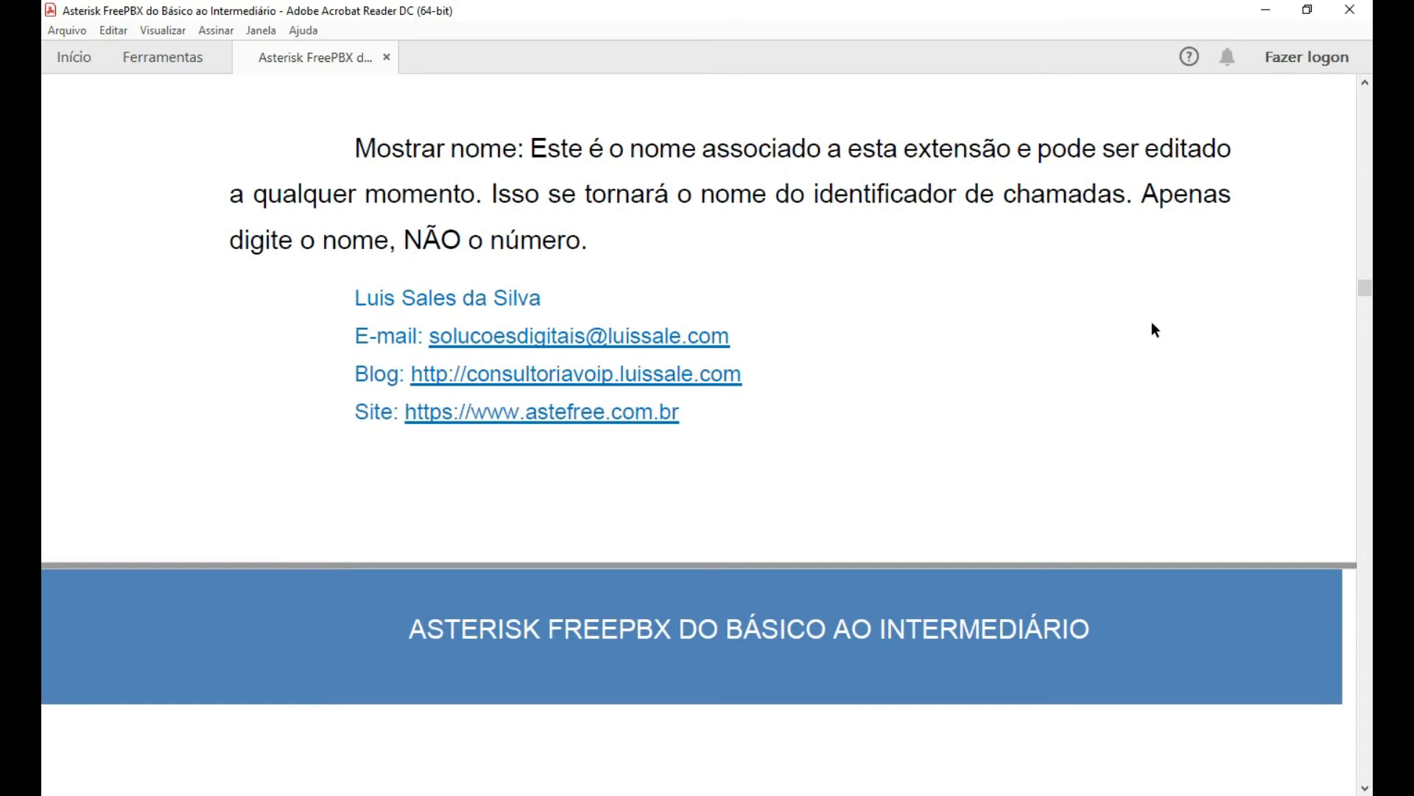
# Scroll the guide onward to the next page, briefly selecting and clearing a line of text.
pyautogui.scroll(-1, 1155, 329)
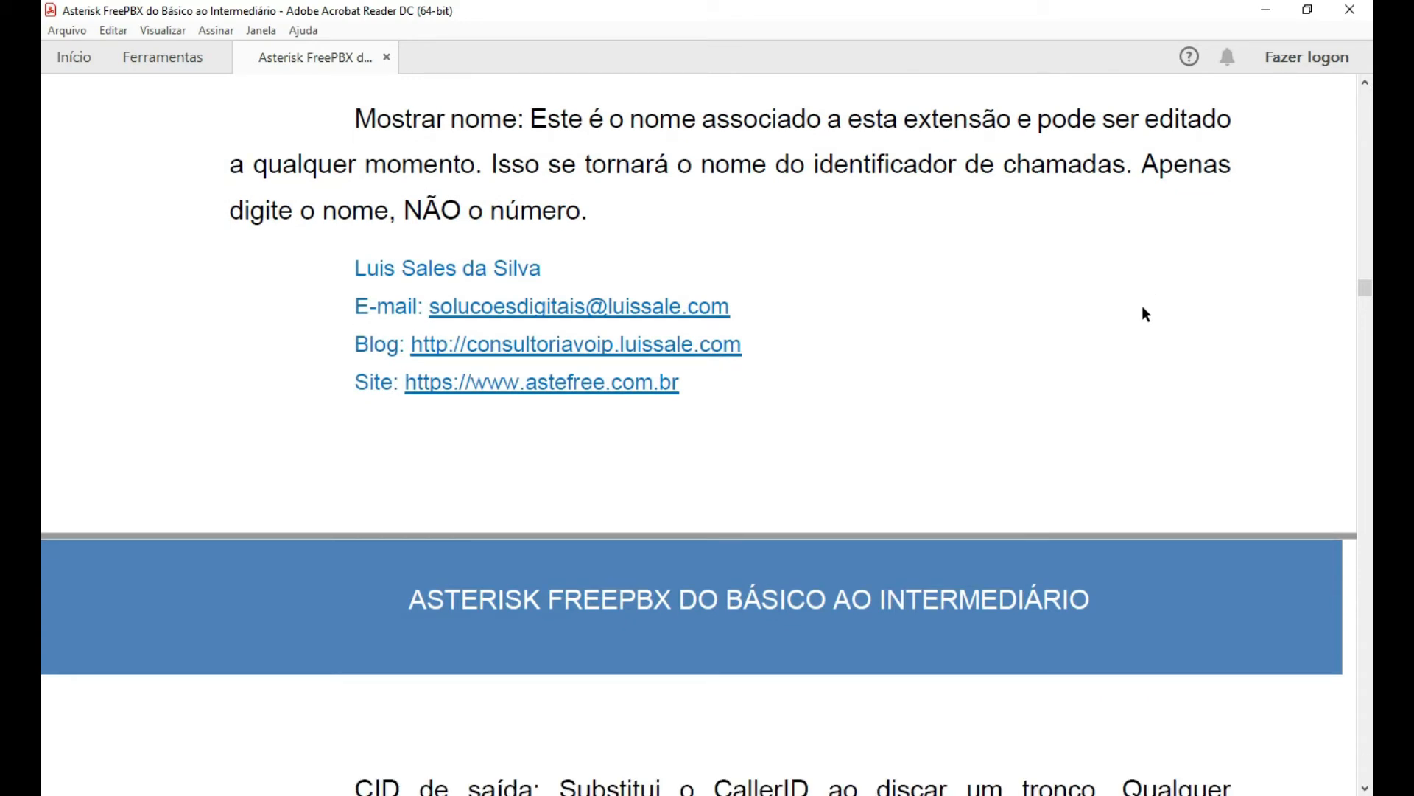
pyautogui.scroll(-8, 1149, 317)
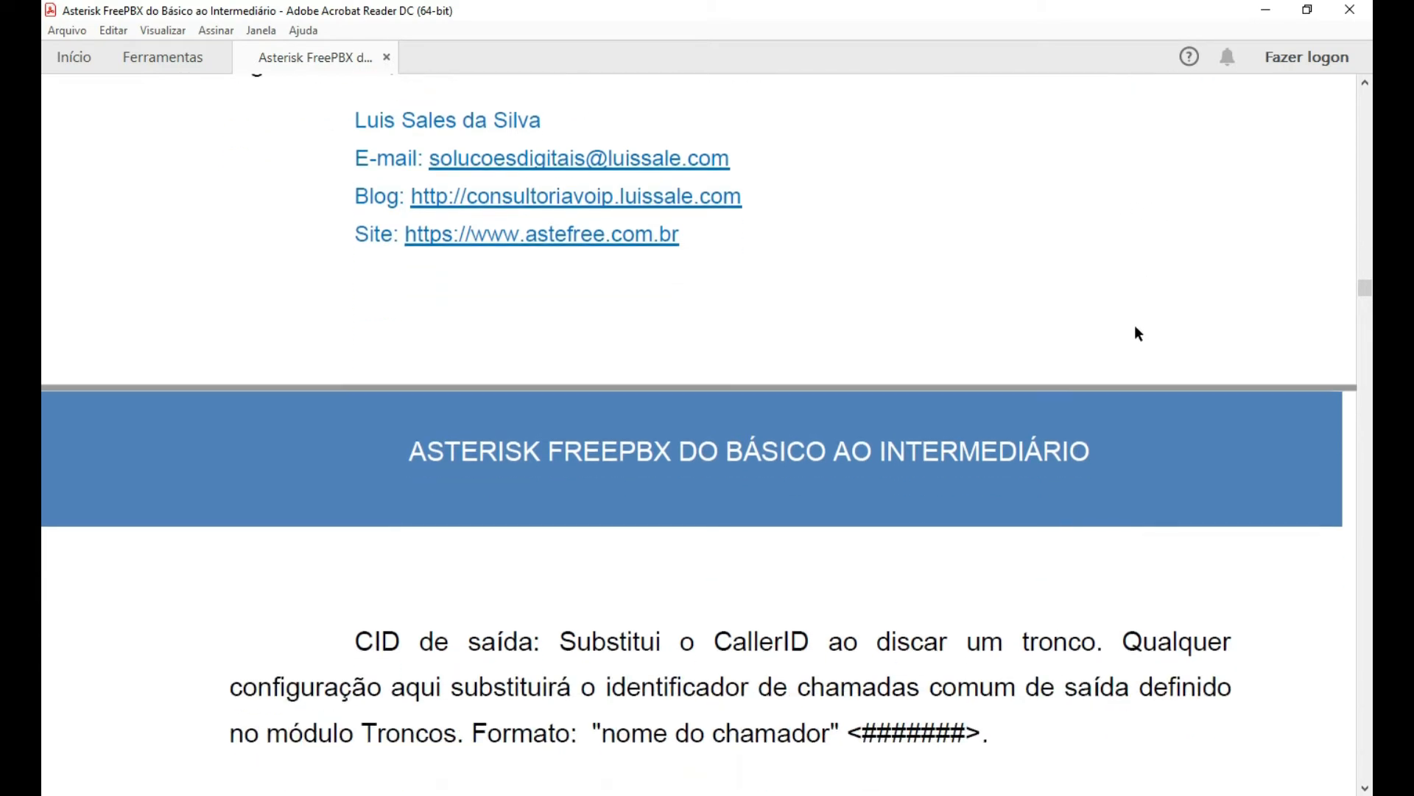
pyautogui.scroll(-1, 1177, 361)
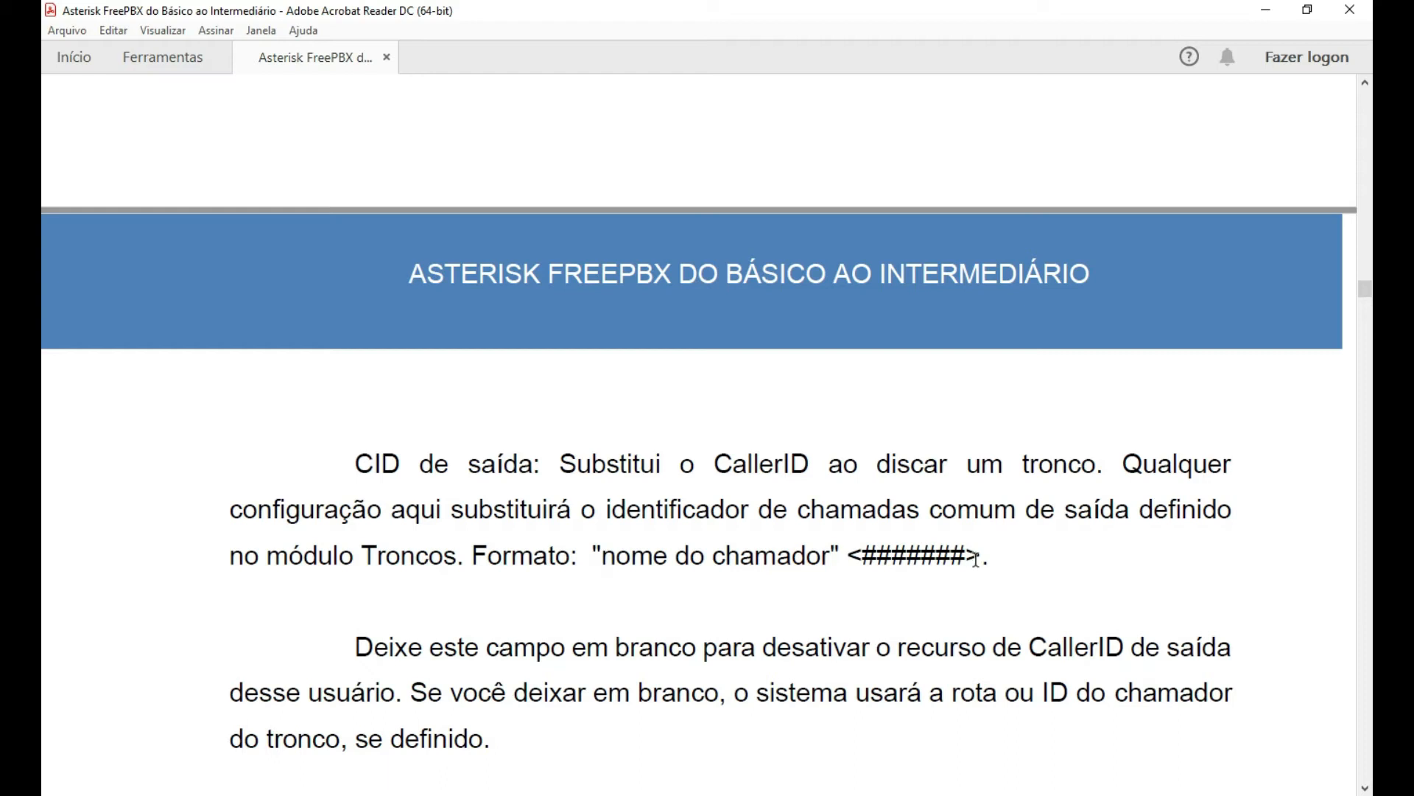
pyautogui.scroll(-7, 822, 549)
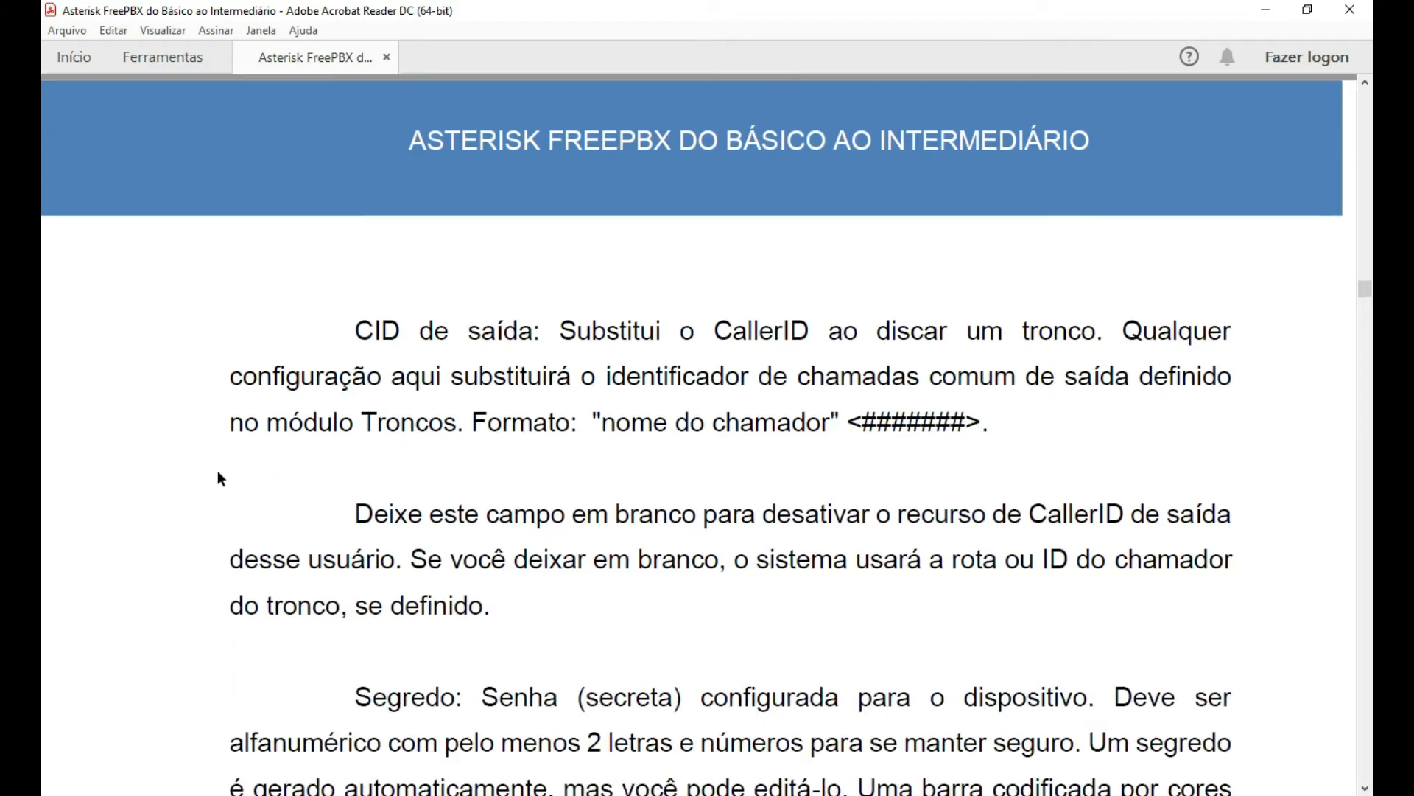
pyautogui.scroll(-4, 115, 501)
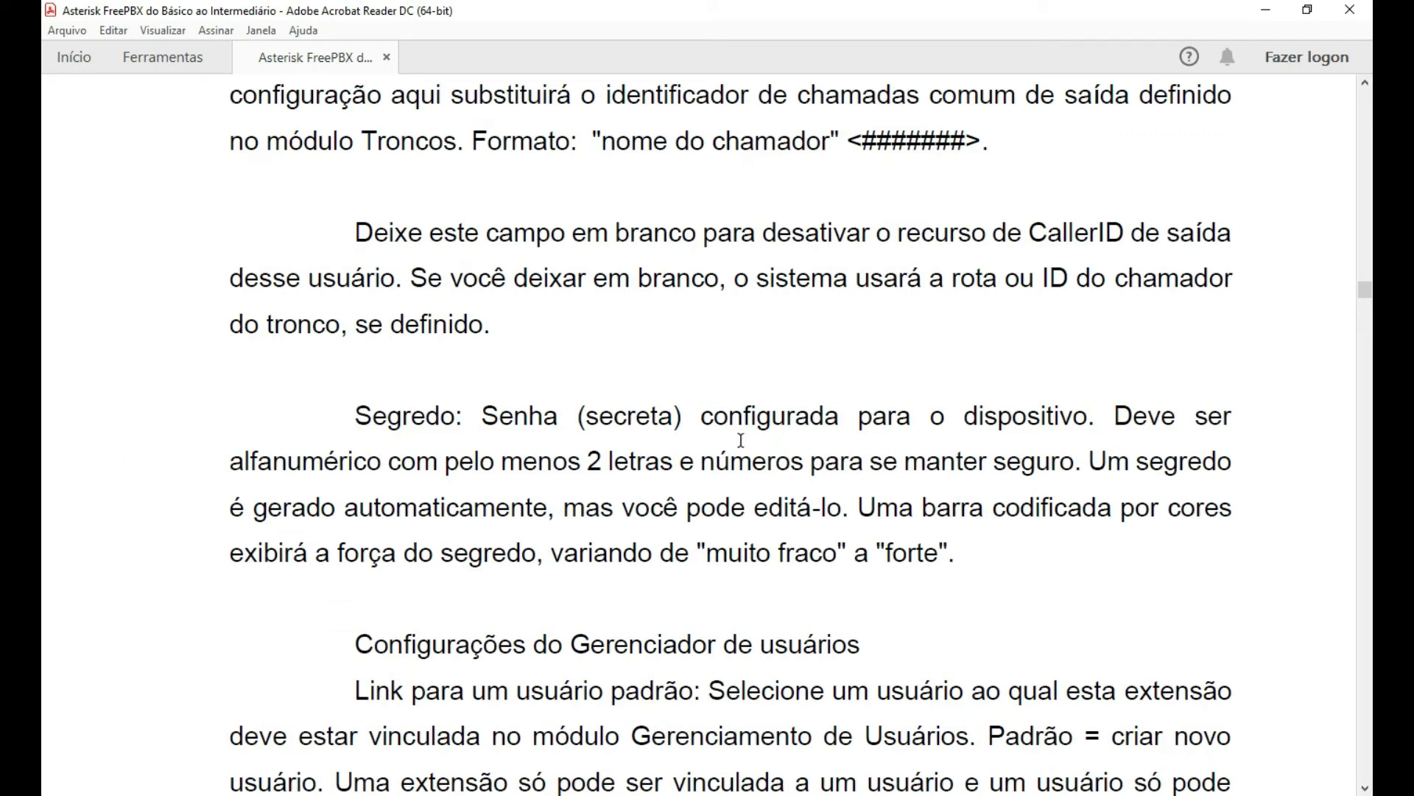
pyautogui.scroll(-1, 756, 415)
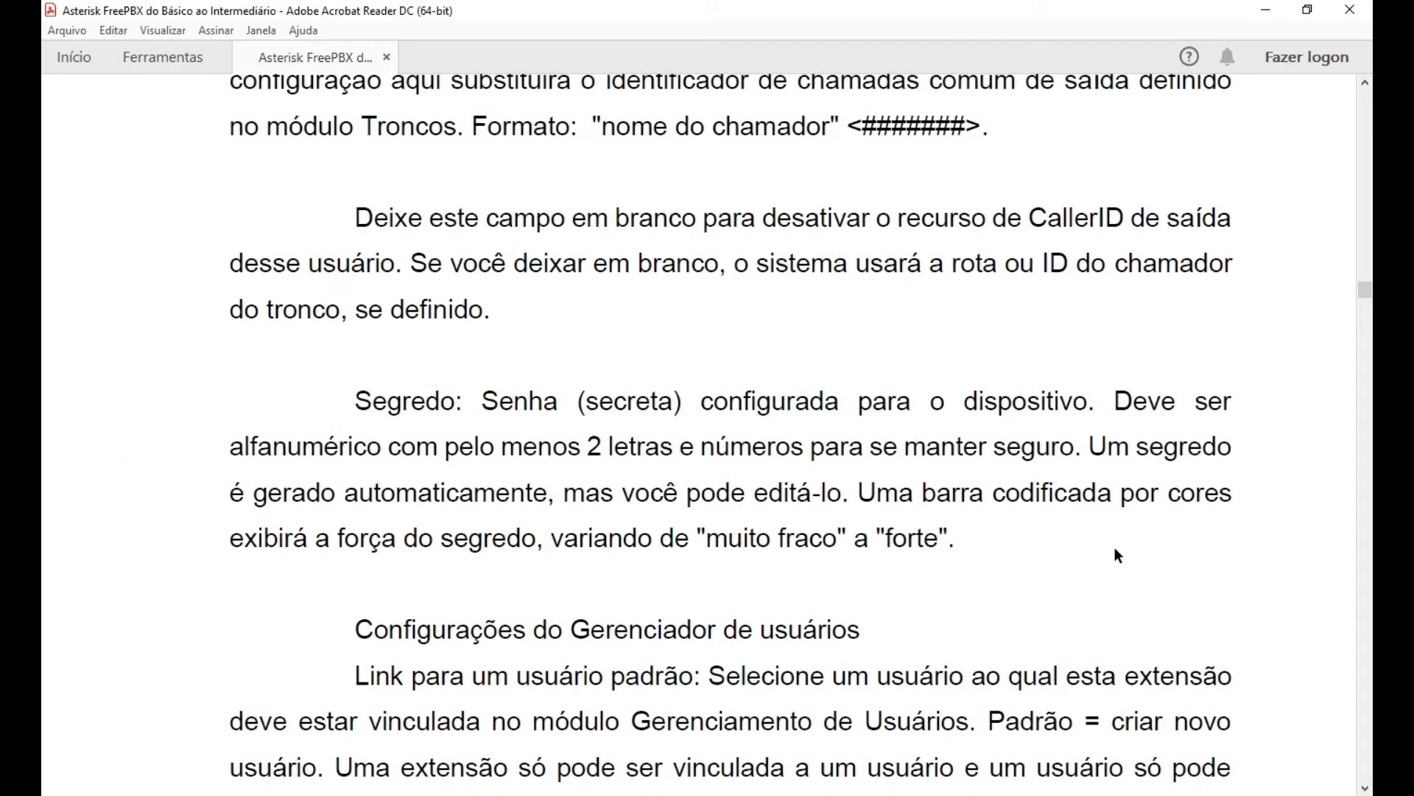
pyautogui.scroll(-4, 1115, 548)
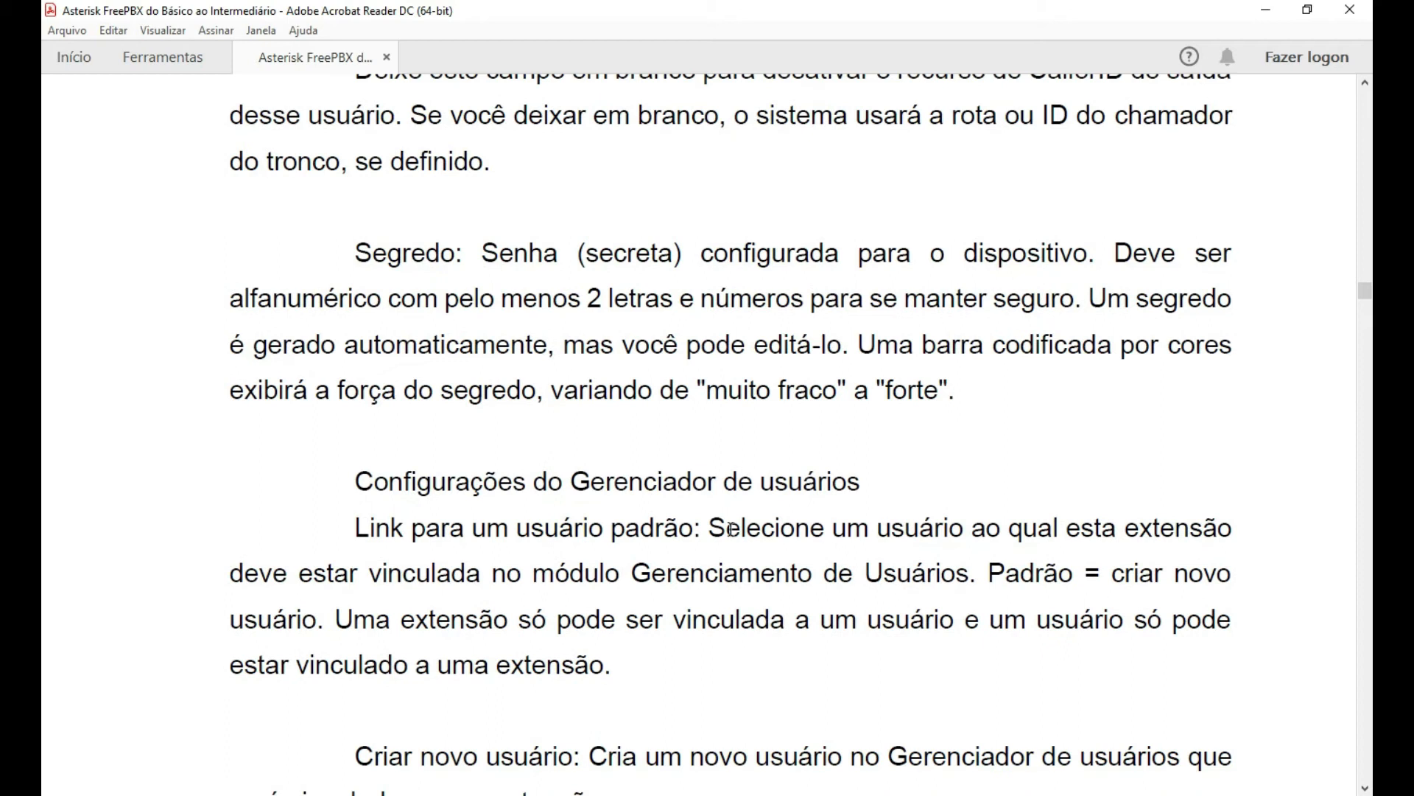
pyautogui.scroll(-3, 255, 453)
pyautogui.scroll(-2, 568, 461)
pyautogui.scroll(-1, 1031, 419)
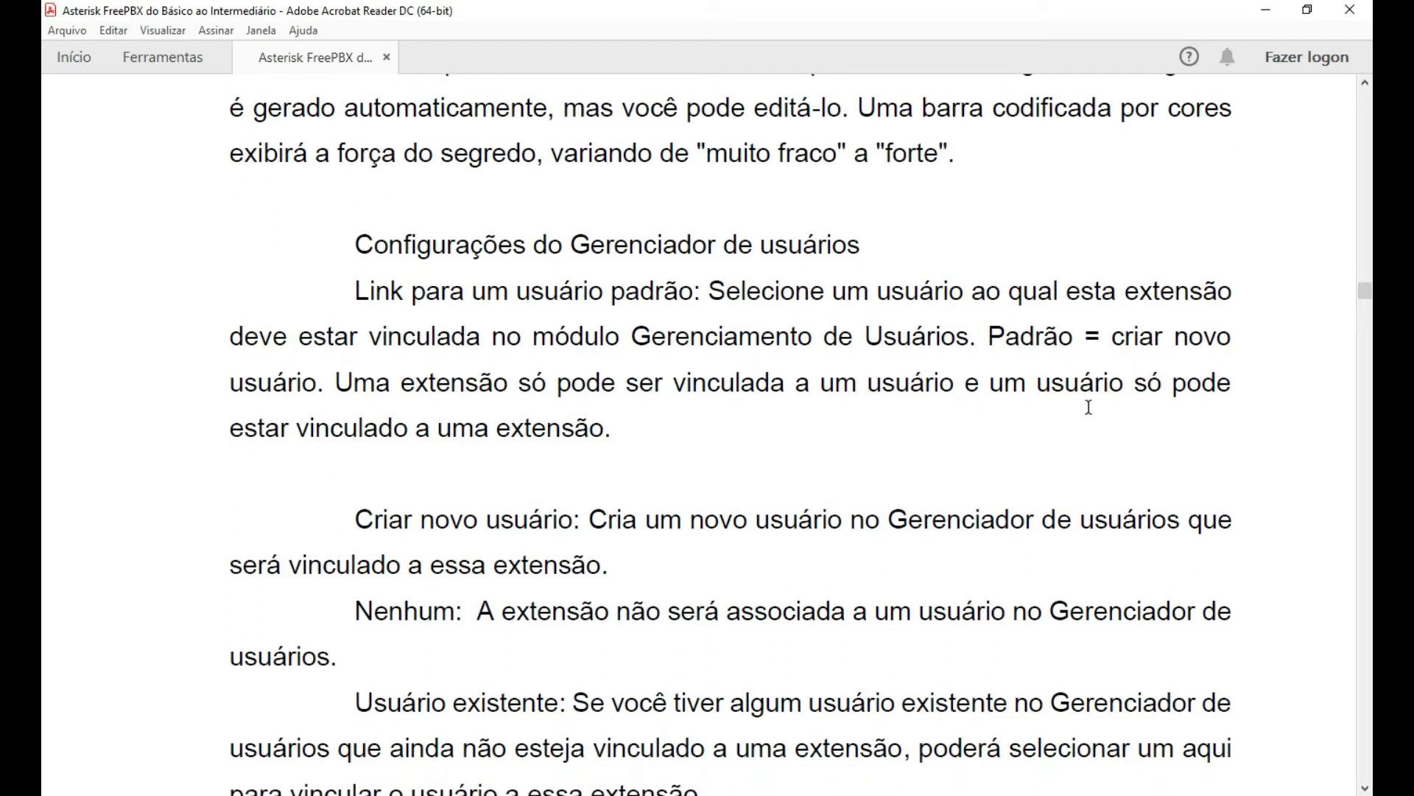
pyautogui.scroll(-1, 1089, 407)
pyautogui.scroll(-1, 860, 365)
pyautogui.scroll(-1, 890, 359)
pyautogui.scroll(-1, 983, 402)
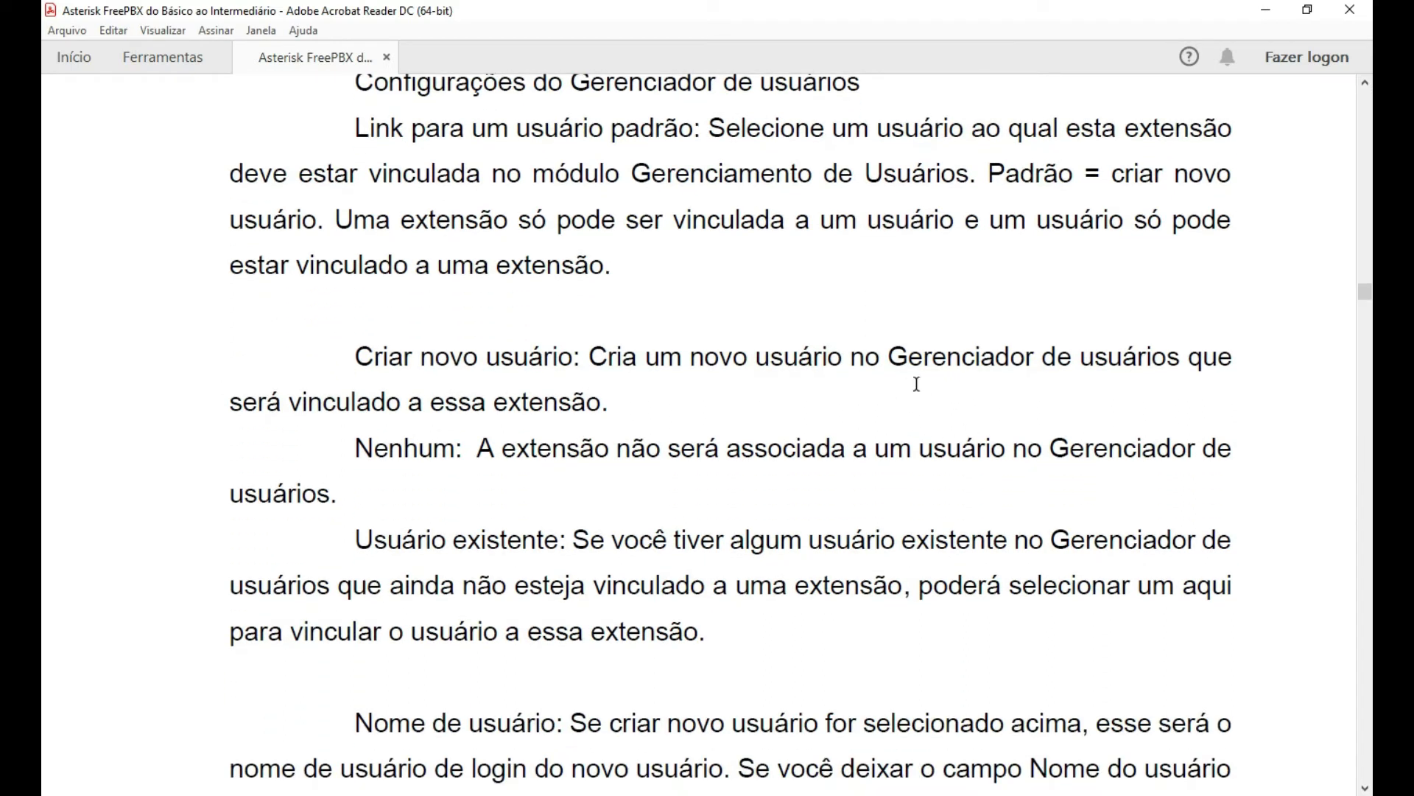
pyautogui.moveTo(894, 355); pyautogui.dragTo(1181, 356)
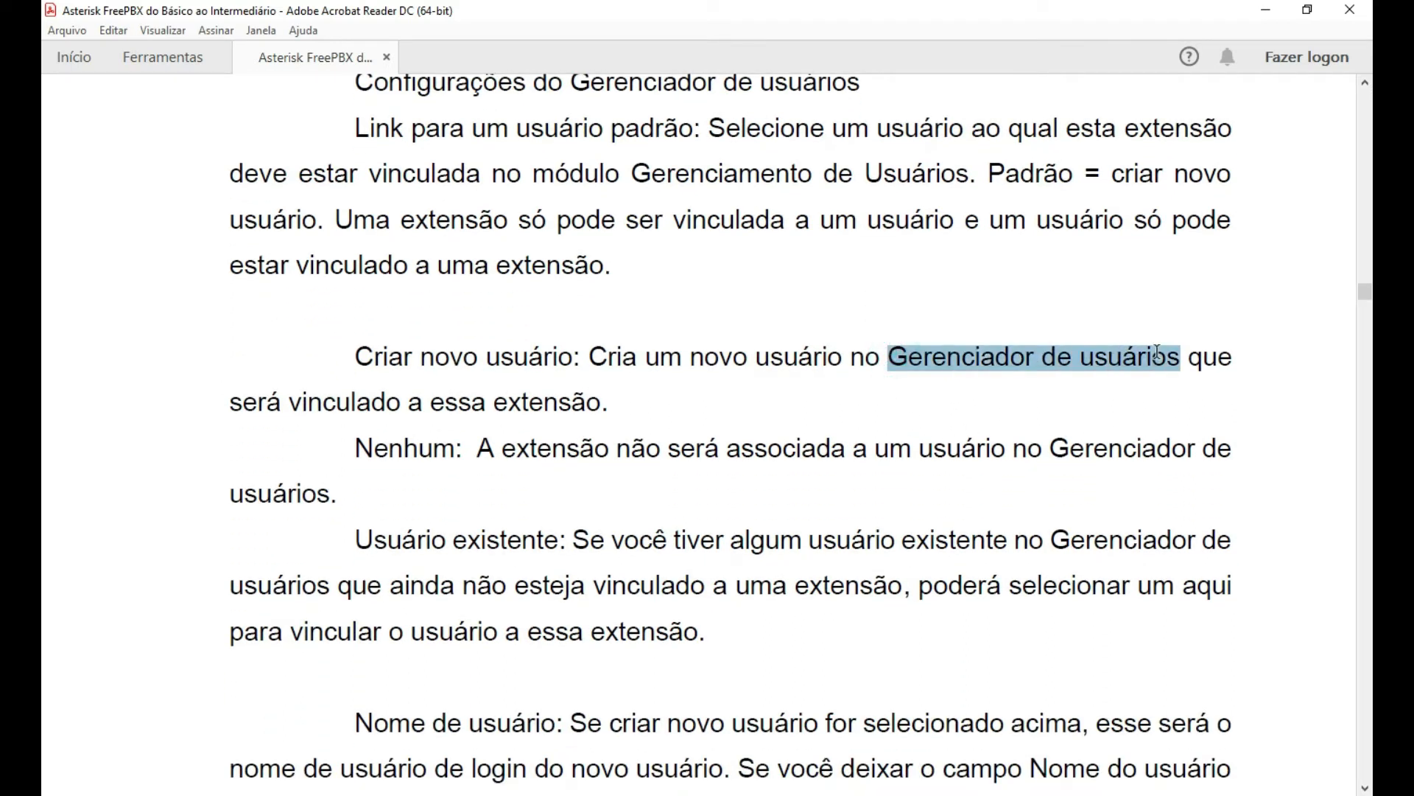
pyautogui.scroll(-1, 737, 420)
pyautogui.click(436, 414)
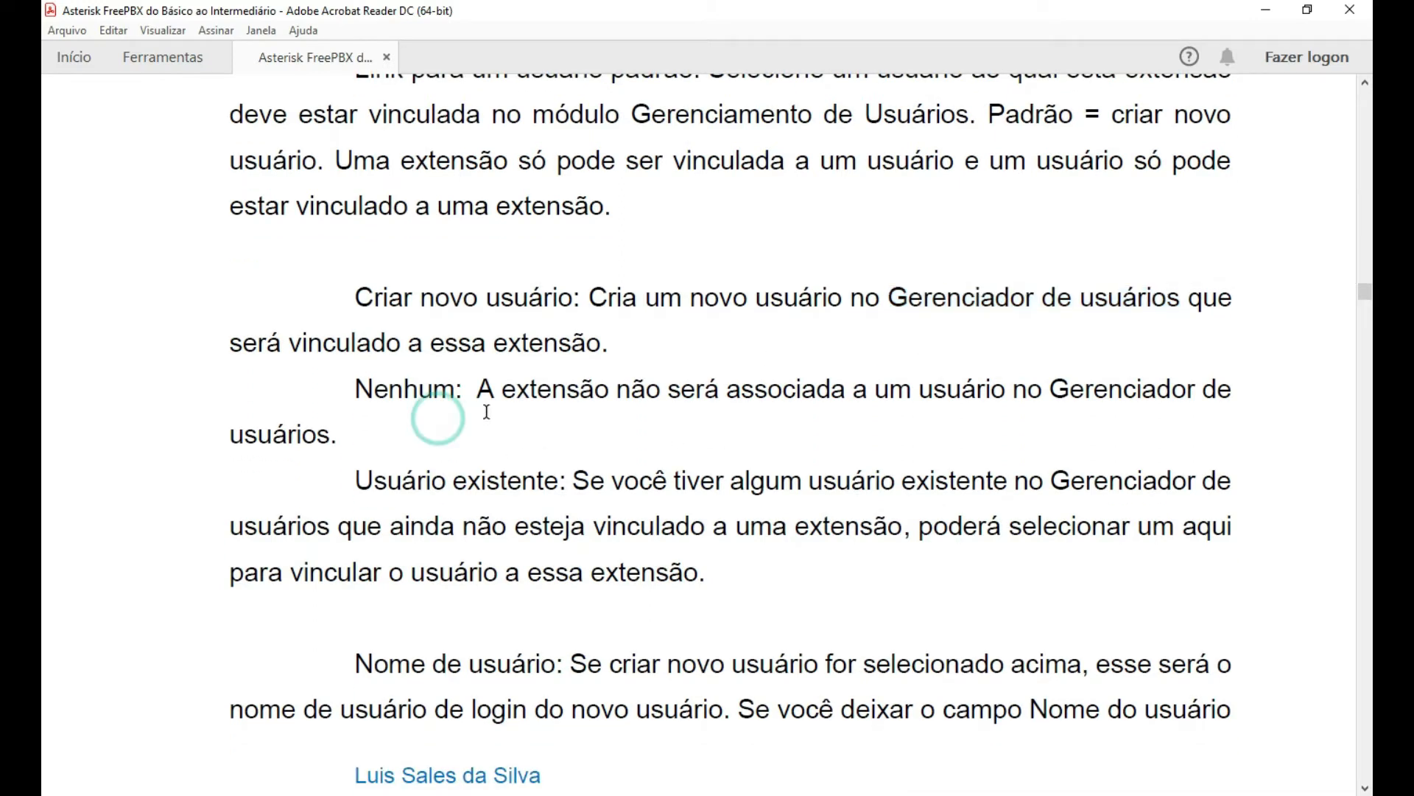
pyautogui.scroll(-1, 525, 427)
pyautogui.scroll(-1, 560, 417)
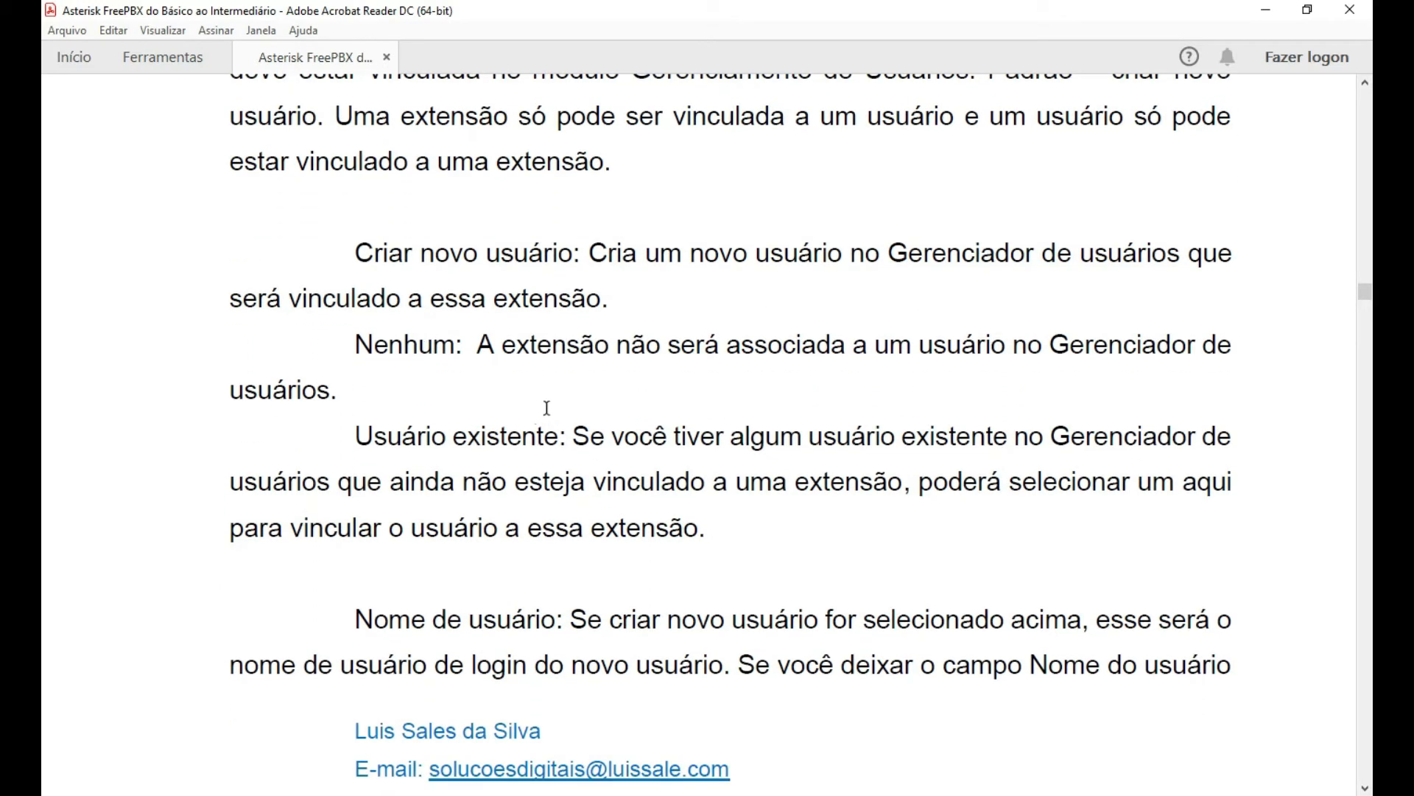
pyautogui.scroll(-1, 840, 387)
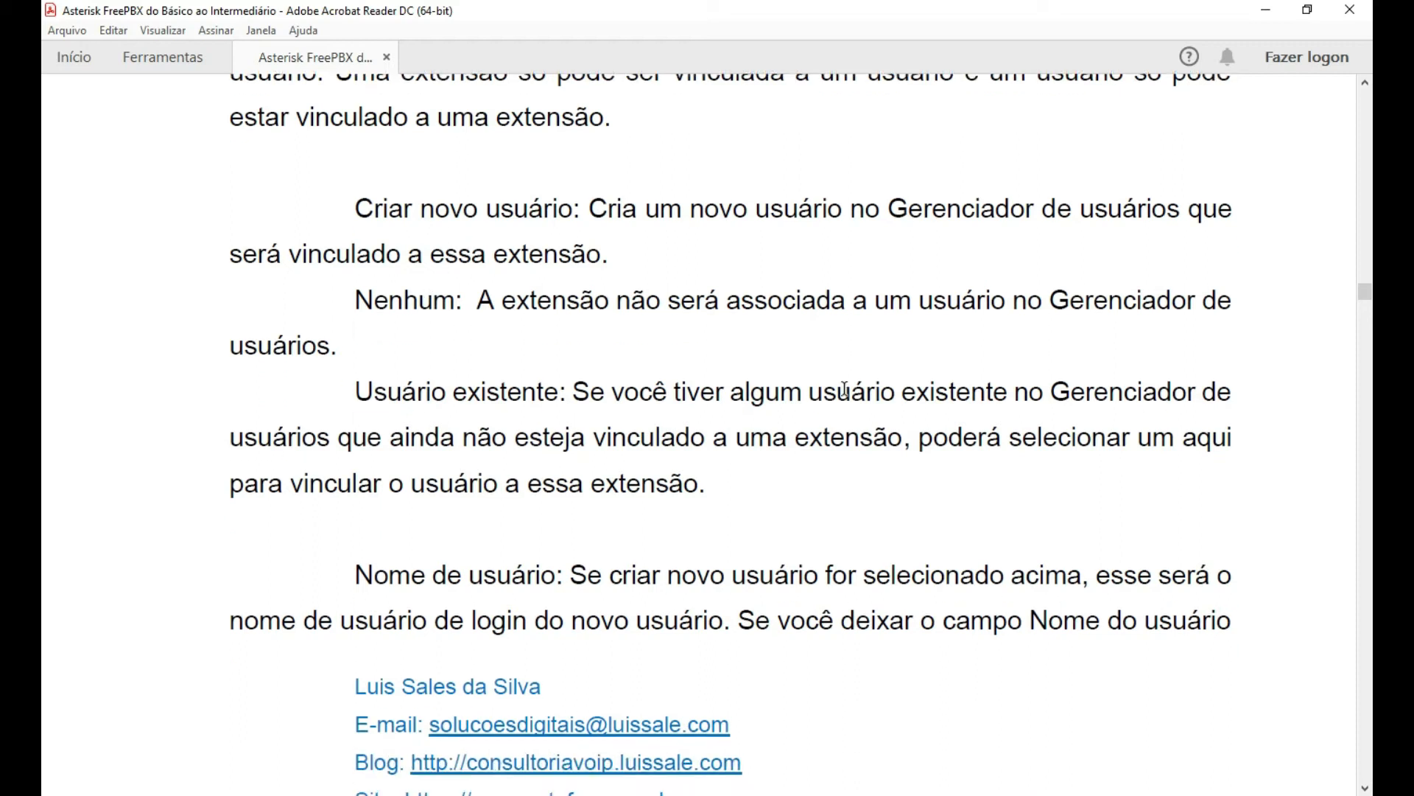
pyautogui.scroll(-2, 845, 390)
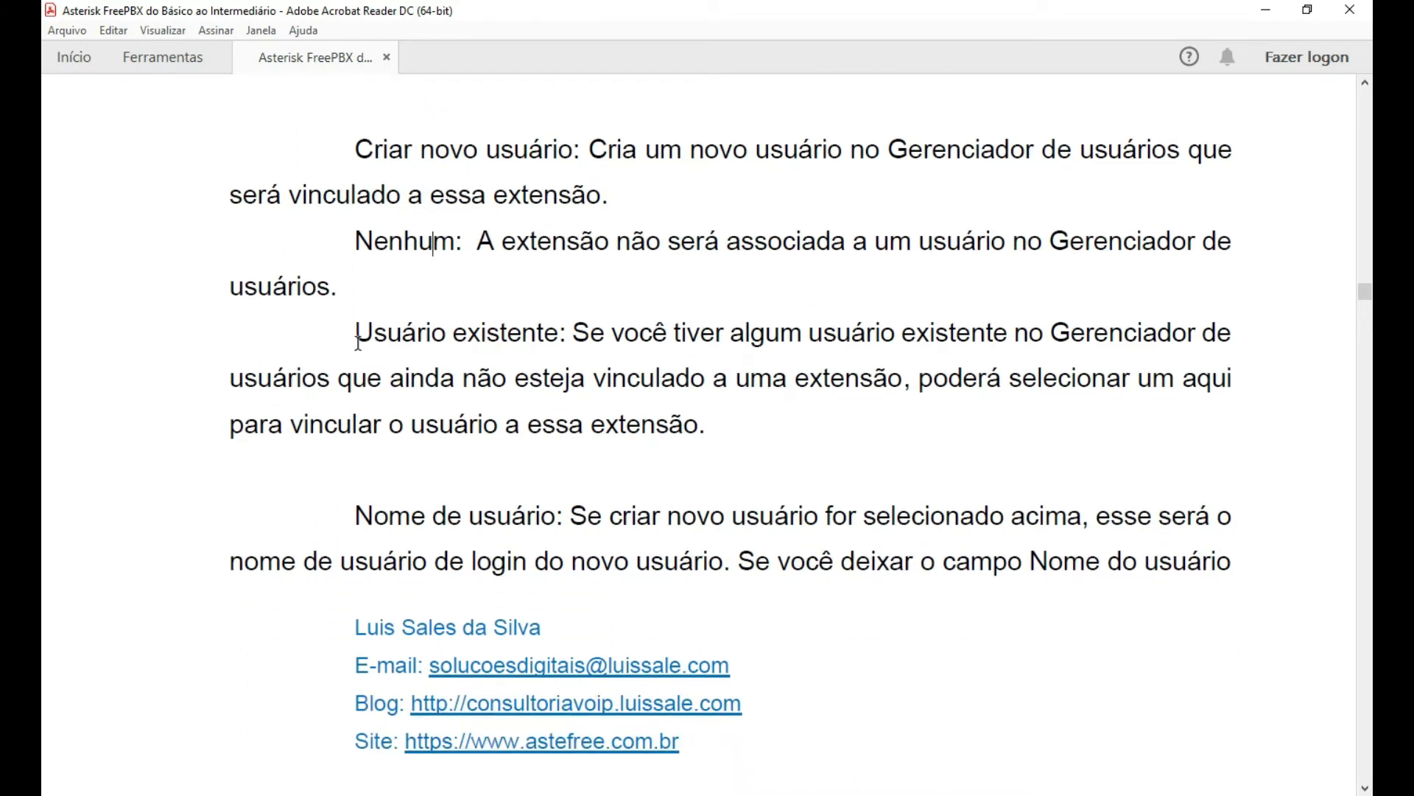
# Highlight 'Usuário existente:', then continue to the 'Senha para novo usuário' and 'Grupos' paragraphs.
pyautogui.moveTo(357, 335); pyautogui.dragTo(563, 336)
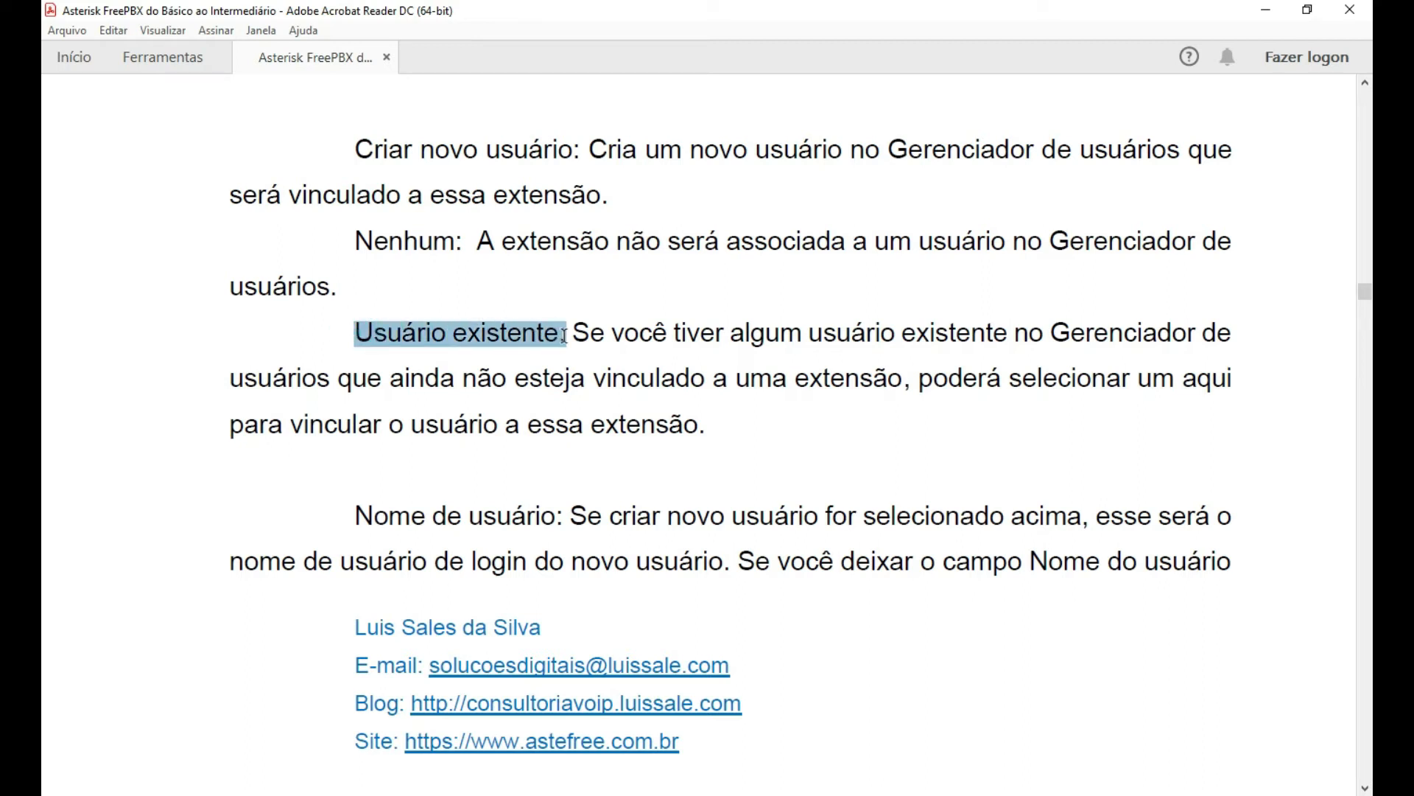
pyautogui.click(209, 391)
pyautogui.scroll(-1, 176, 409)
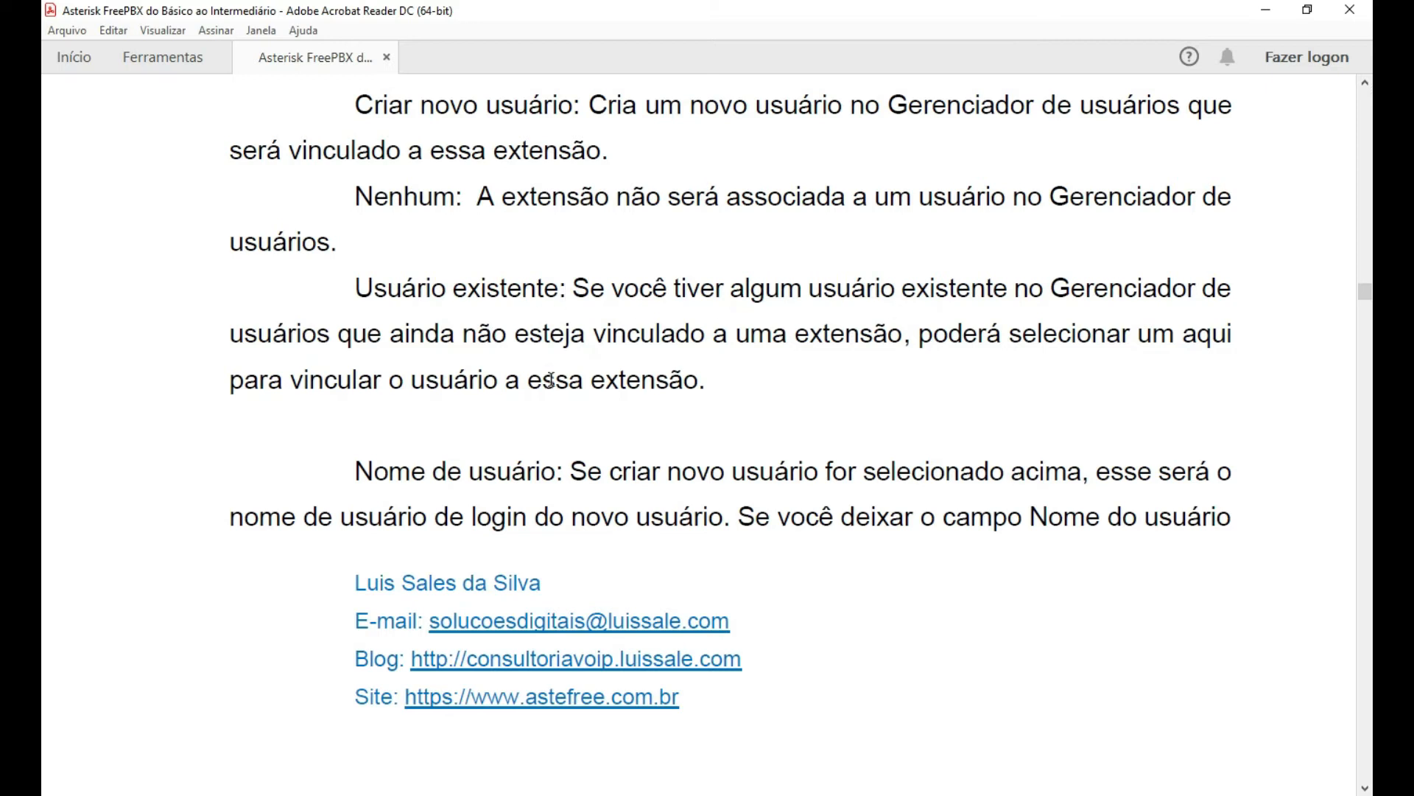
pyautogui.scroll(-1, 1112, 390)
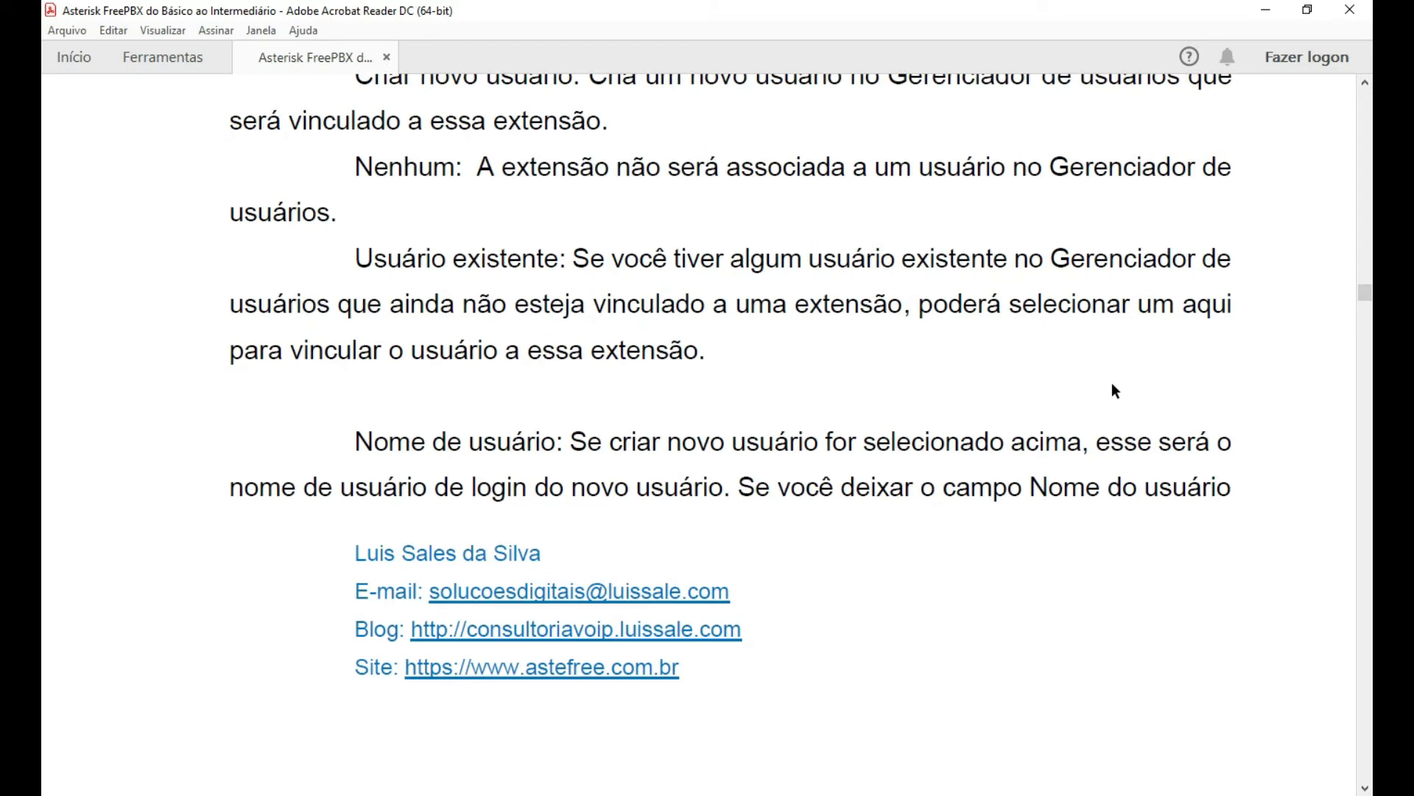
pyautogui.scroll(-2, 1023, 492)
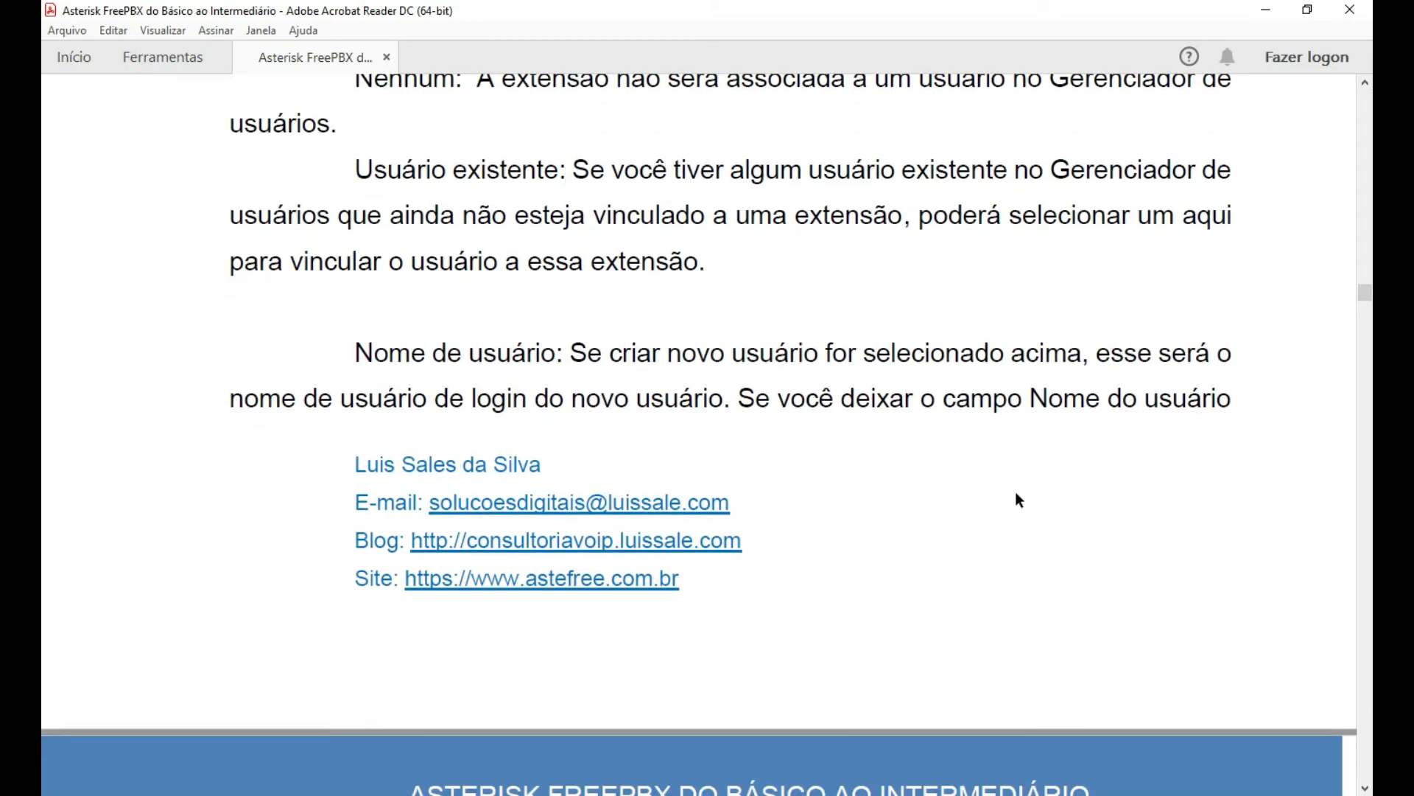
pyautogui.scroll(-3, 1016, 494)
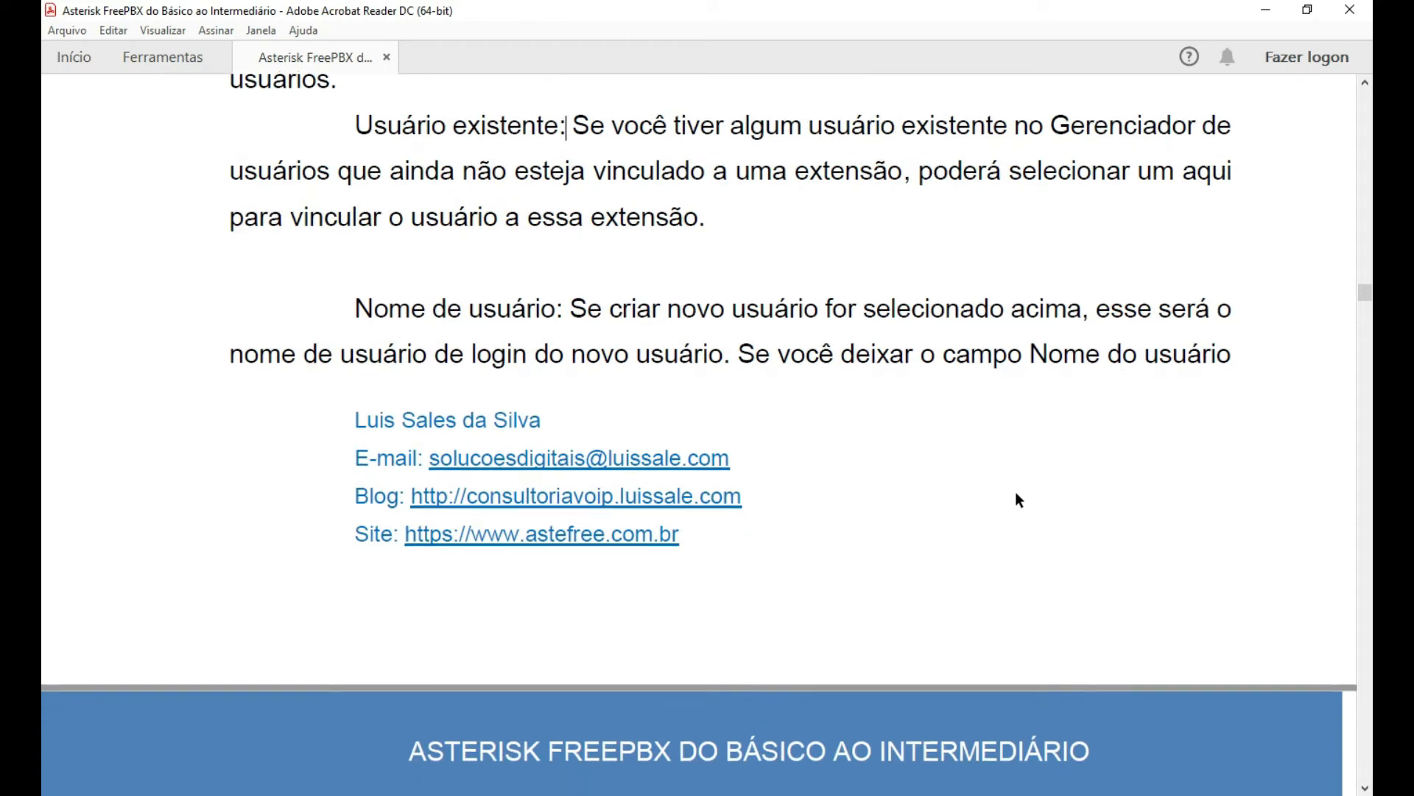
pyautogui.scroll(-1, 1018, 500)
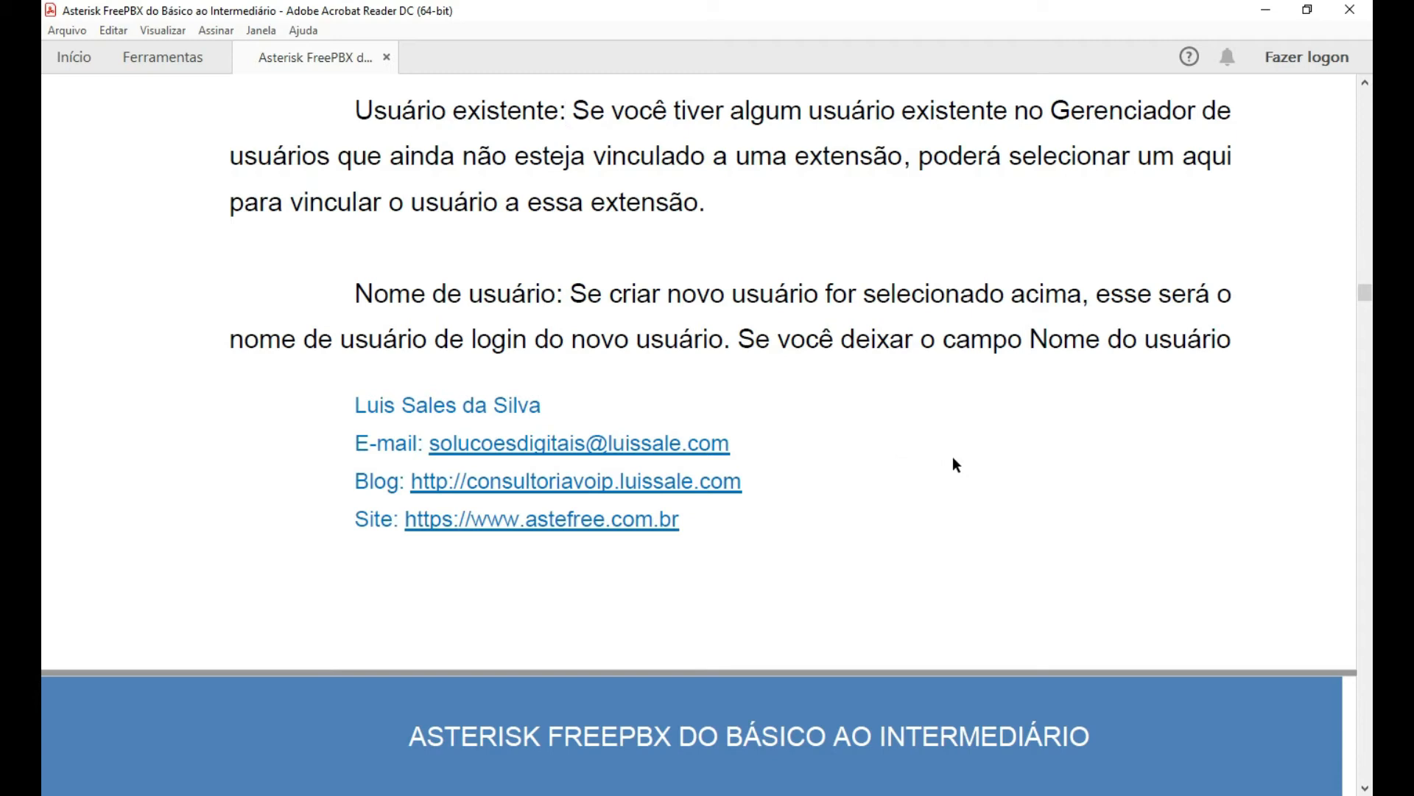
pyautogui.scroll(-3, 957, 449)
pyautogui.scroll(-5, 646, 527)
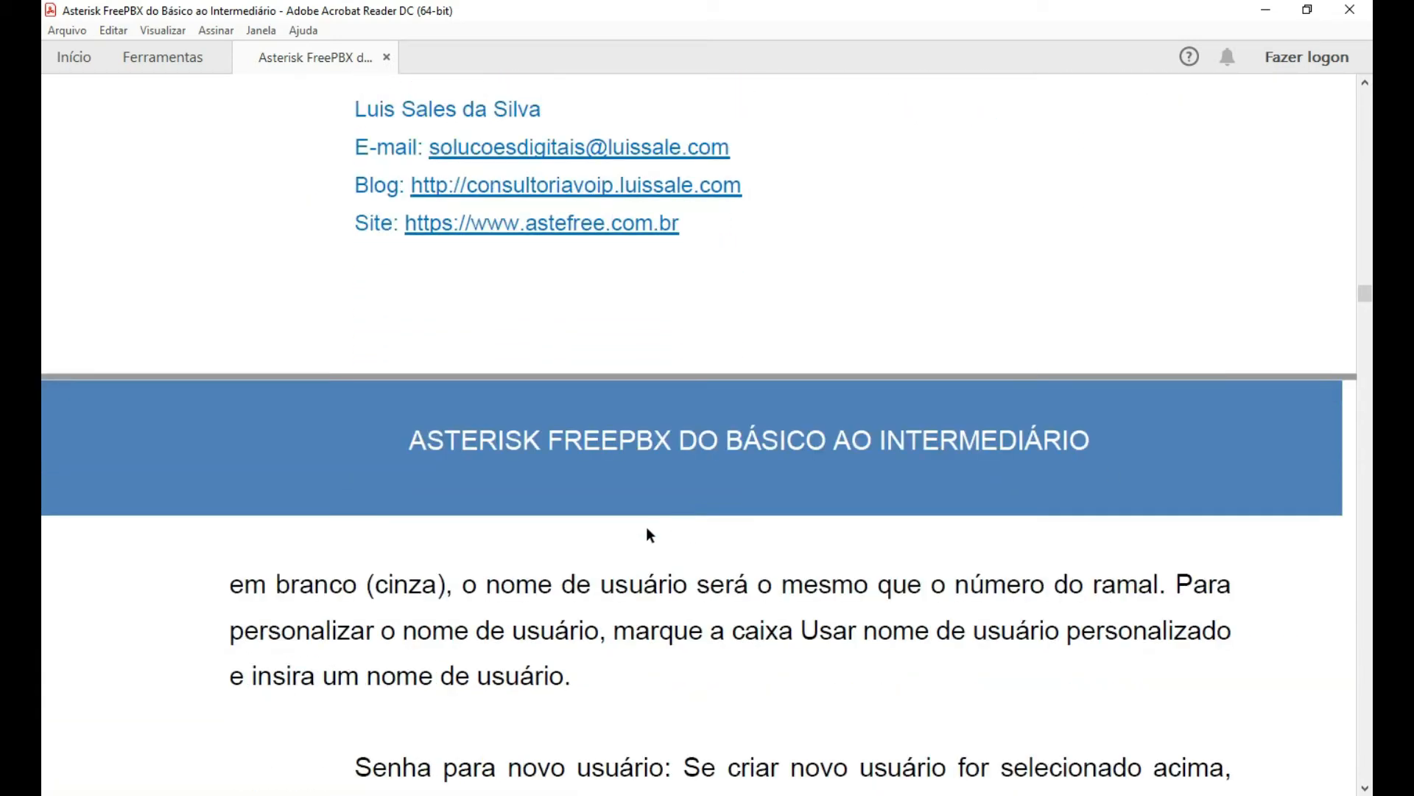
pyautogui.scroll(-3, 730, 527)
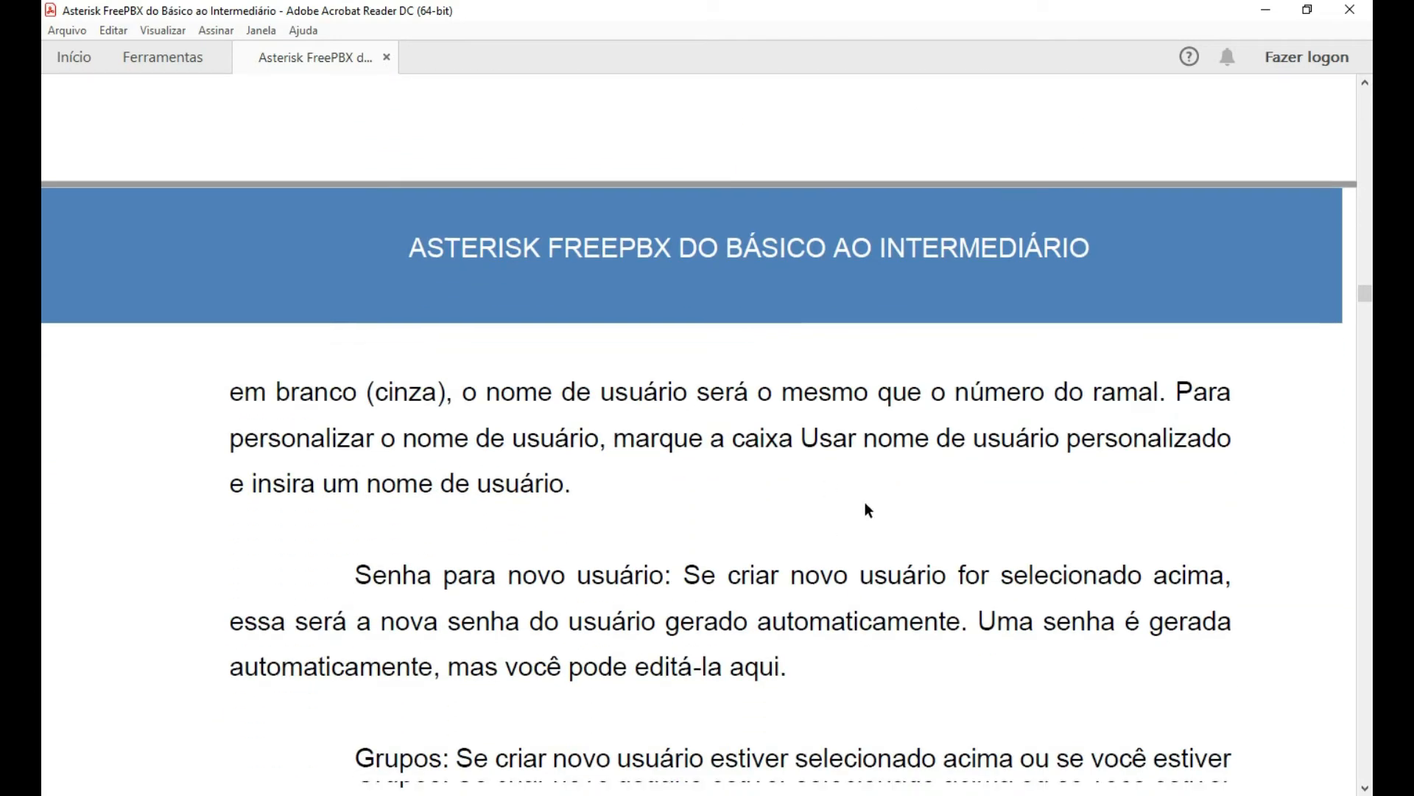
pyautogui.scroll(-2, 108, 489)
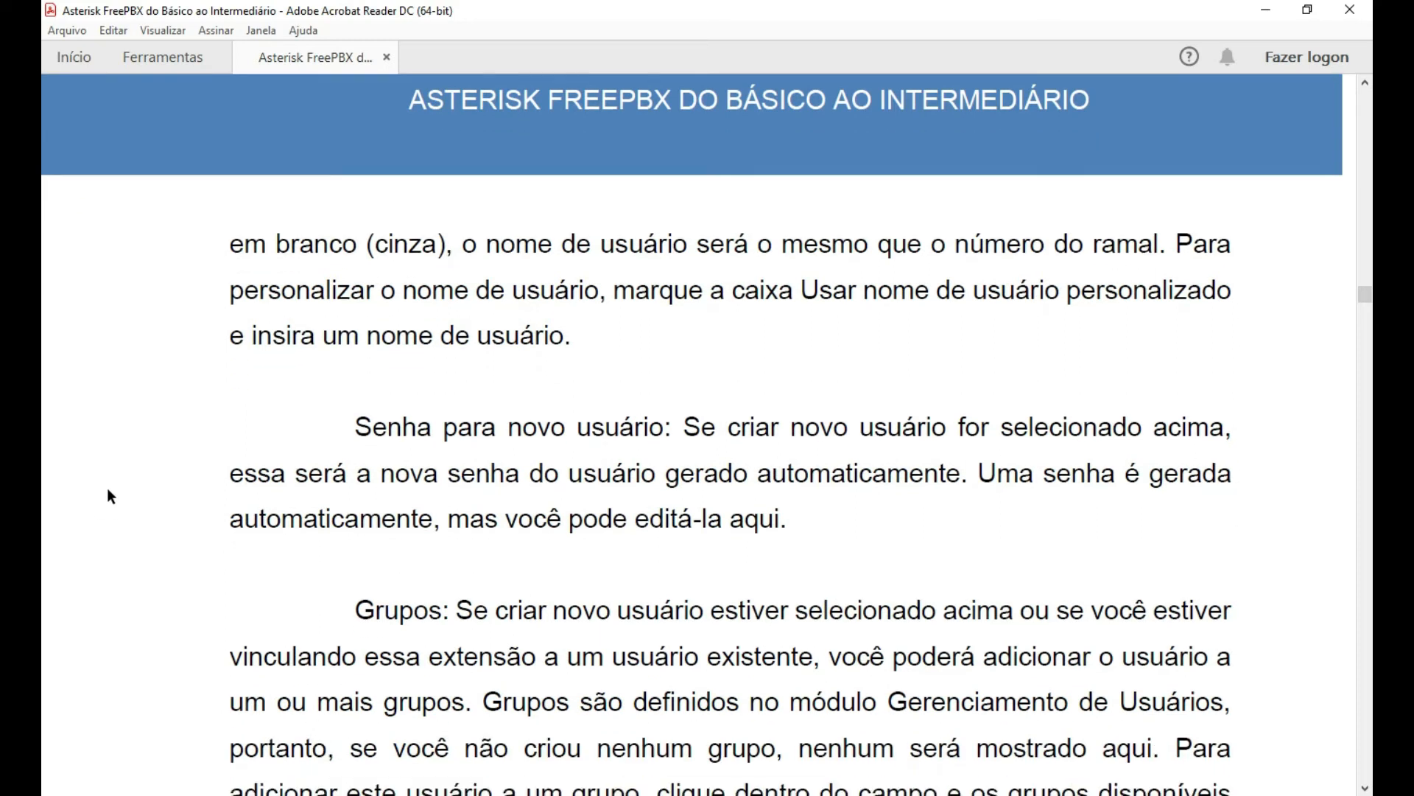
pyautogui.scroll(-3, 107, 484)
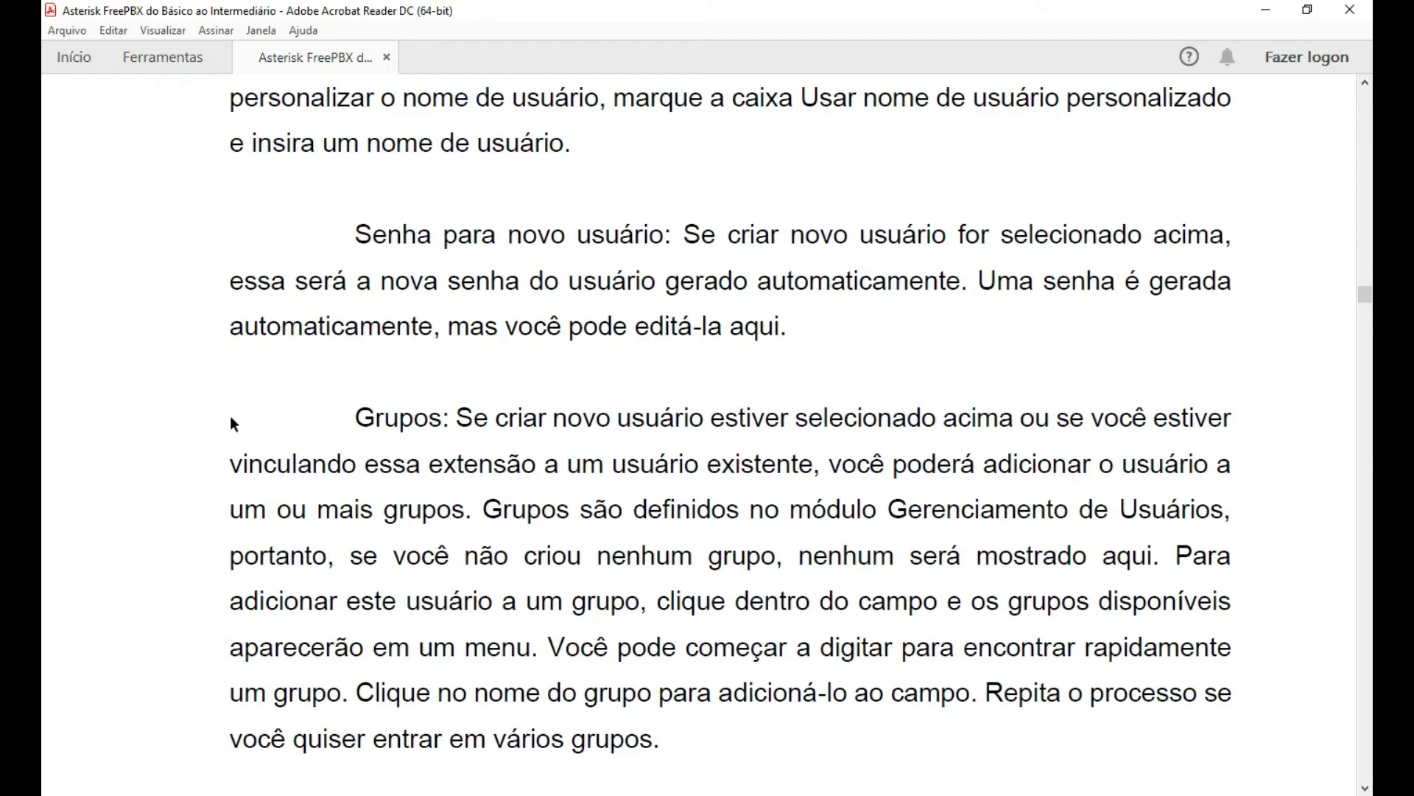
# Scroll past 'Guia Correio de voz' to the 'Exigir da mesma extensão' (*97) and 'Desativar (*)' paragraphs.
pyautogui.scroll(-3, 152, 366)
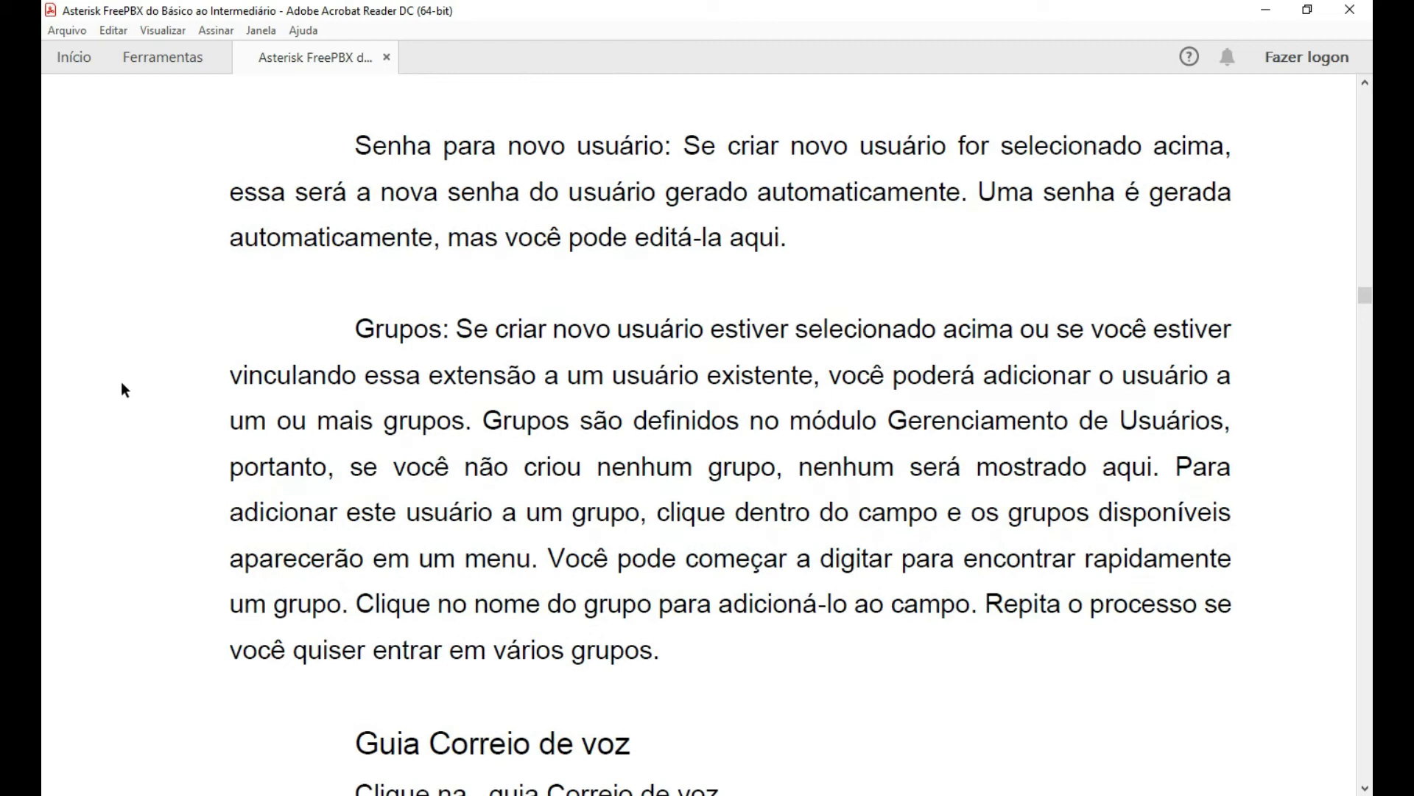
pyautogui.scroll(-1, 134, 379)
pyautogui.scroll(-2, 194, 426)
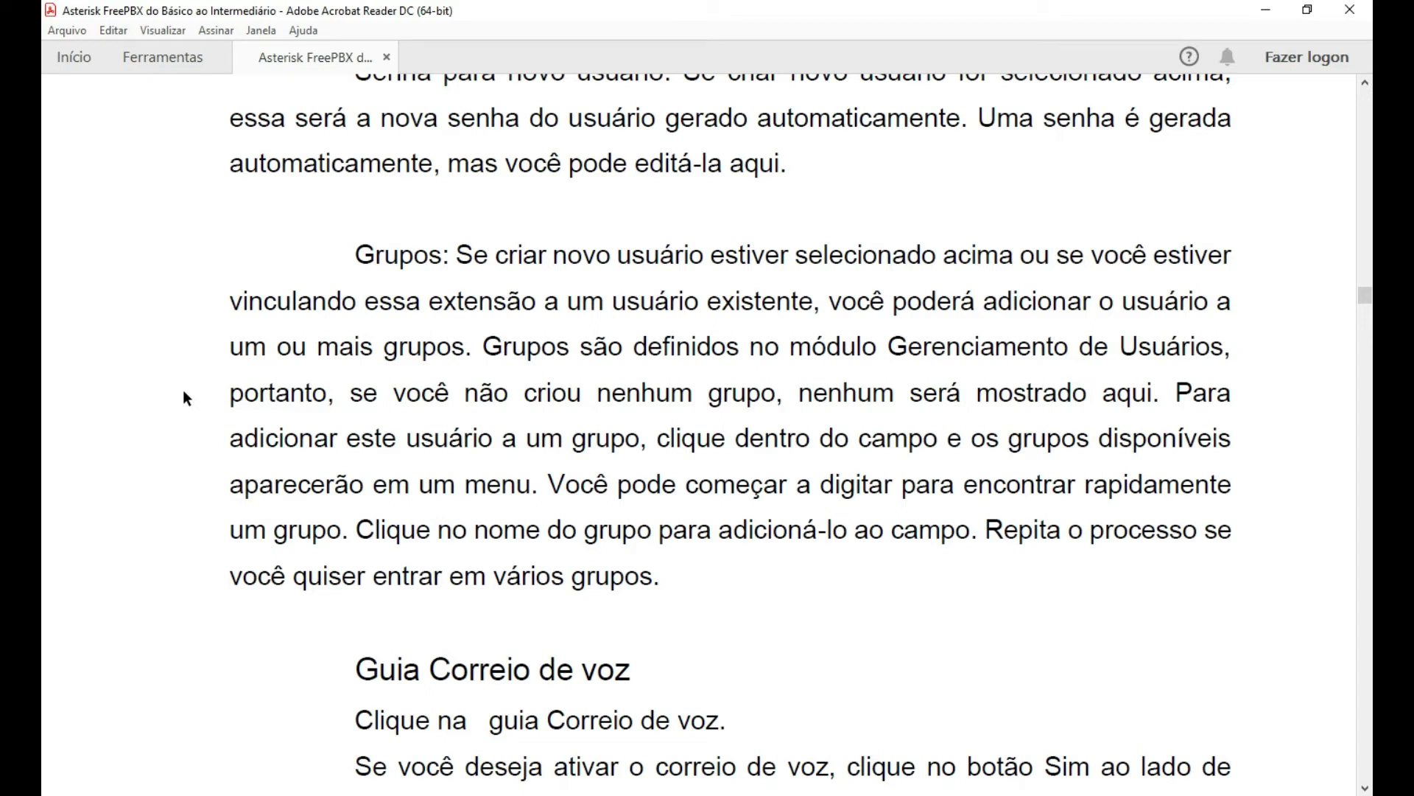
pyautogui.scroll(-3, 183, 391)
pyautogui.scroll(-8, 187, 368)
pyautogui.scroll(-3, 208, 470)
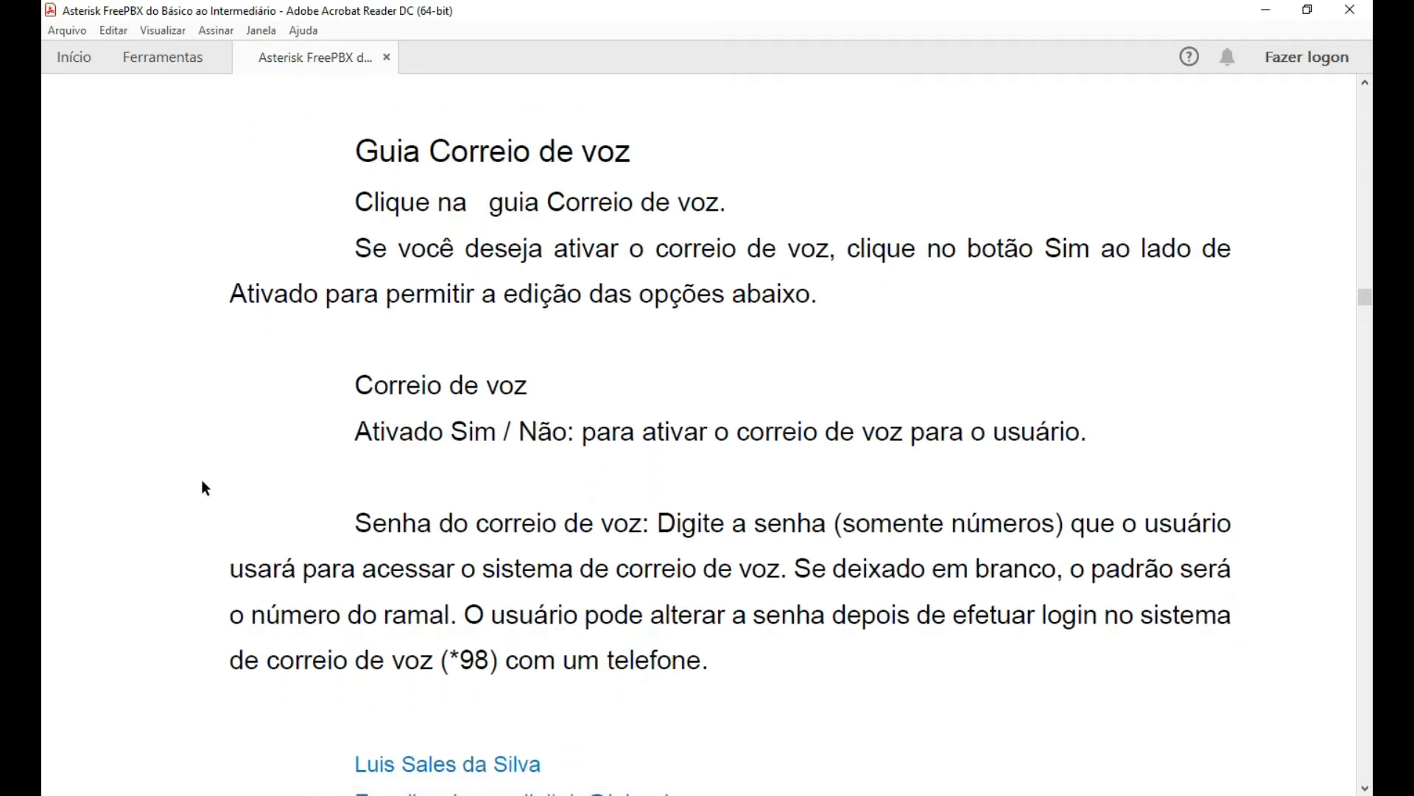
pyautogui.scroll(-3, 202, 480)
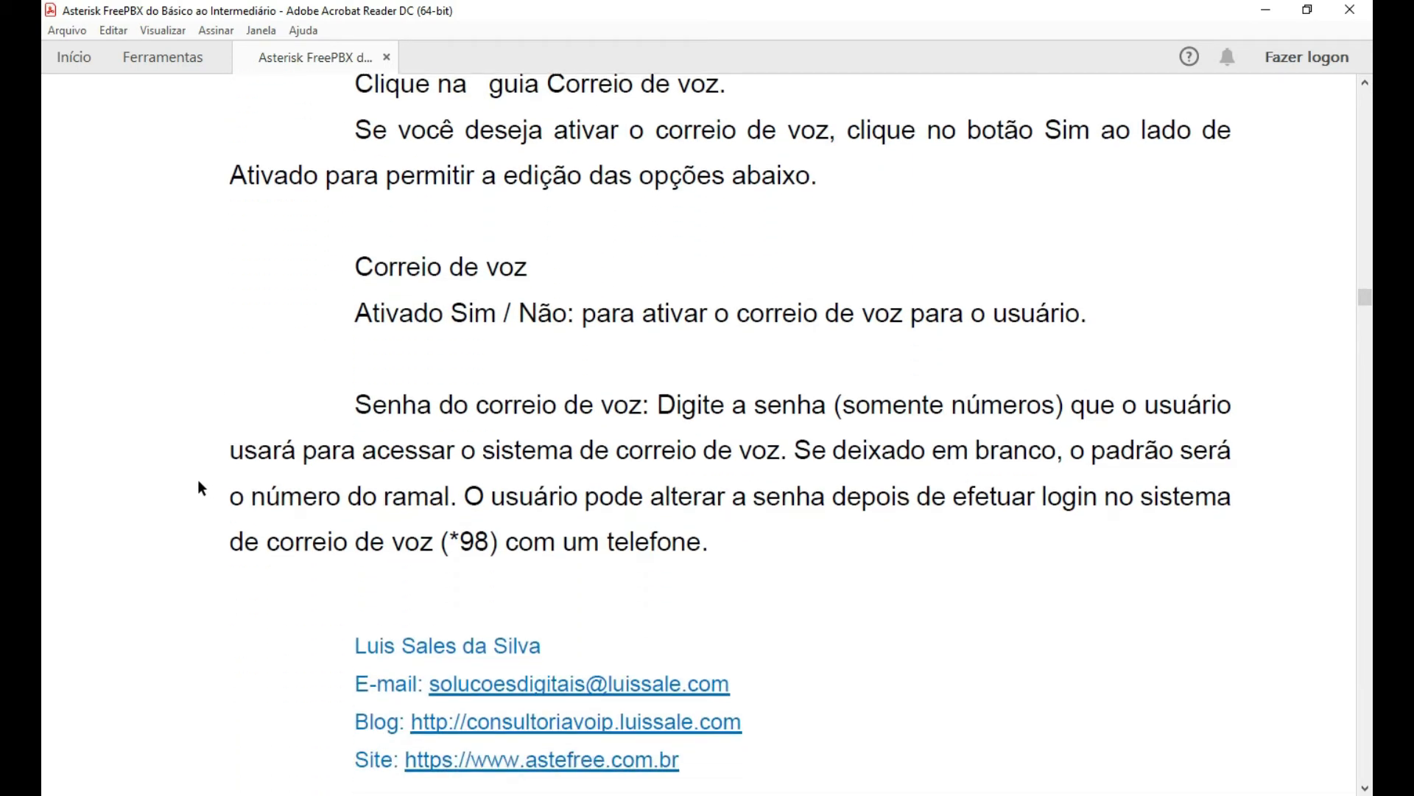
pyautogui.scroll(-3, 198, 480)
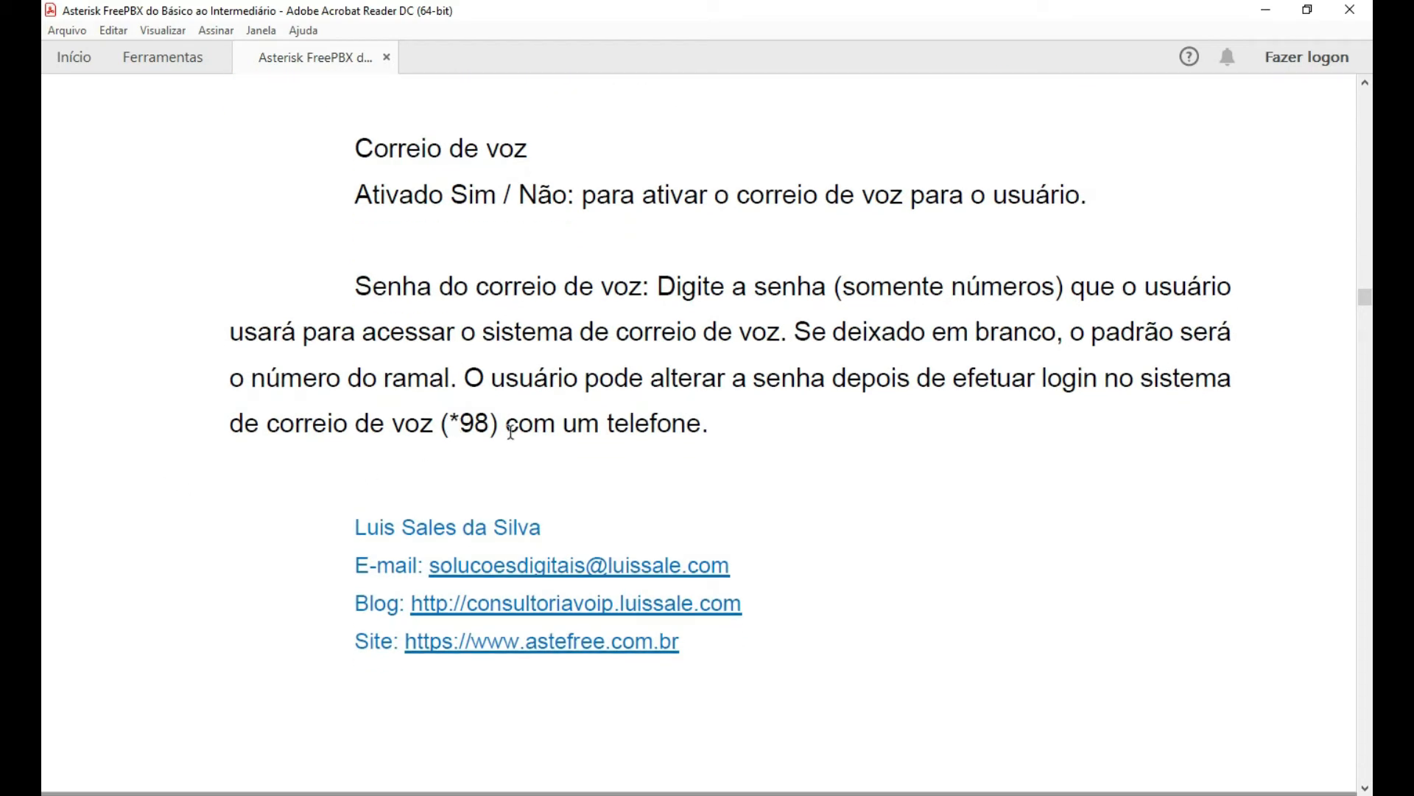
pyautogui.scroll(-2, 900, 460)
pyautogui.scroll(-3, 922, 461)
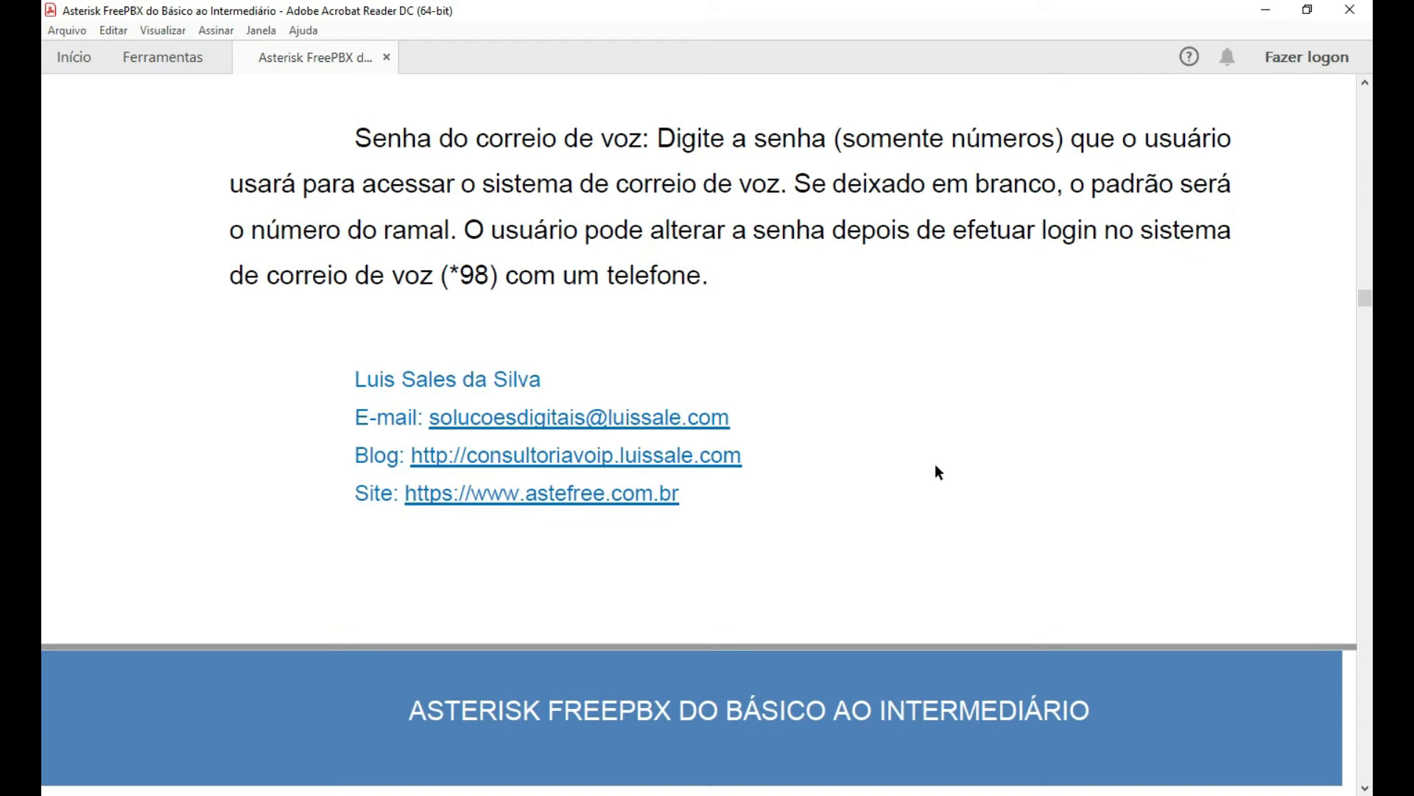
pyautogui.scroll(-3, 1001, 467)
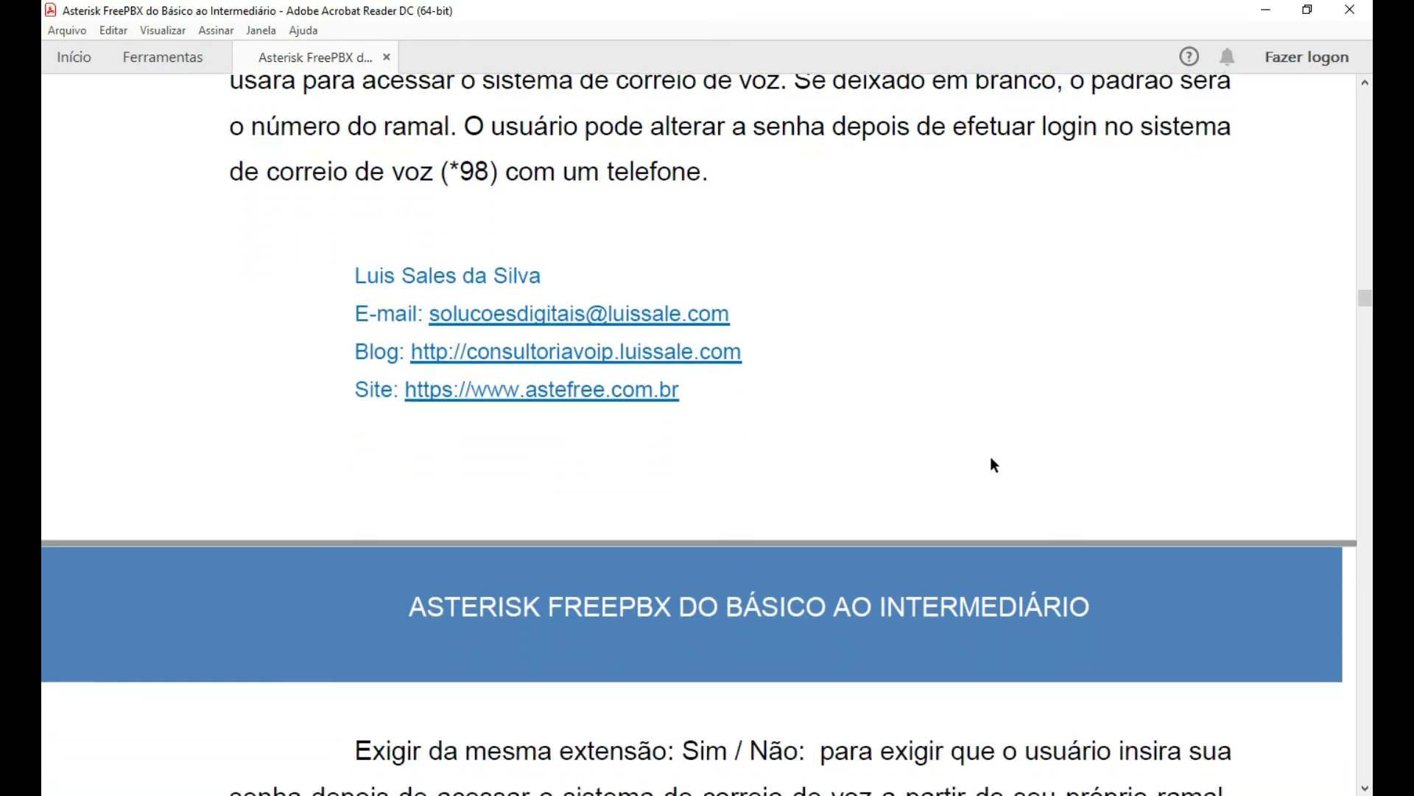
pyautogui.scroll(-3, 1007, 456)
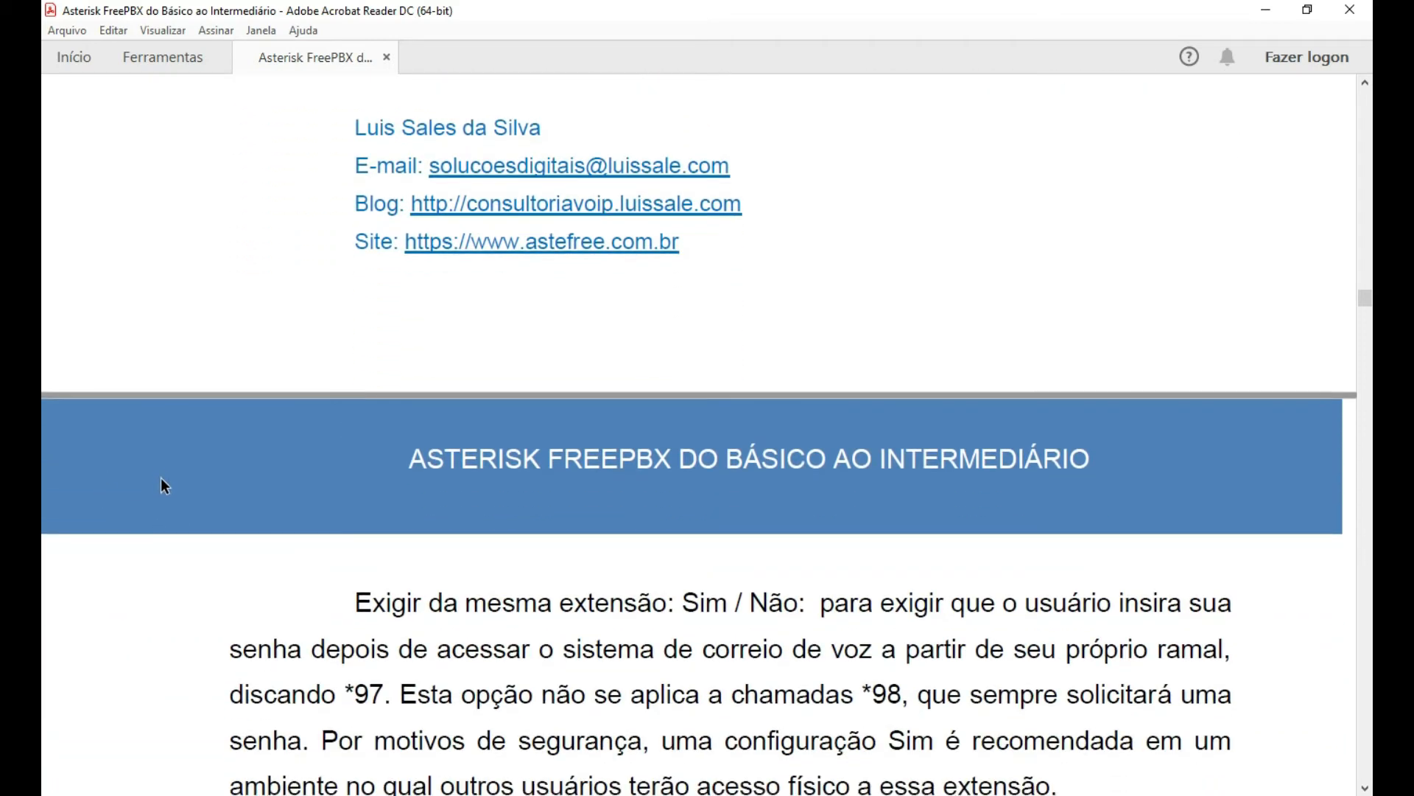
pyautogui.scroll(-5, 162, 479)
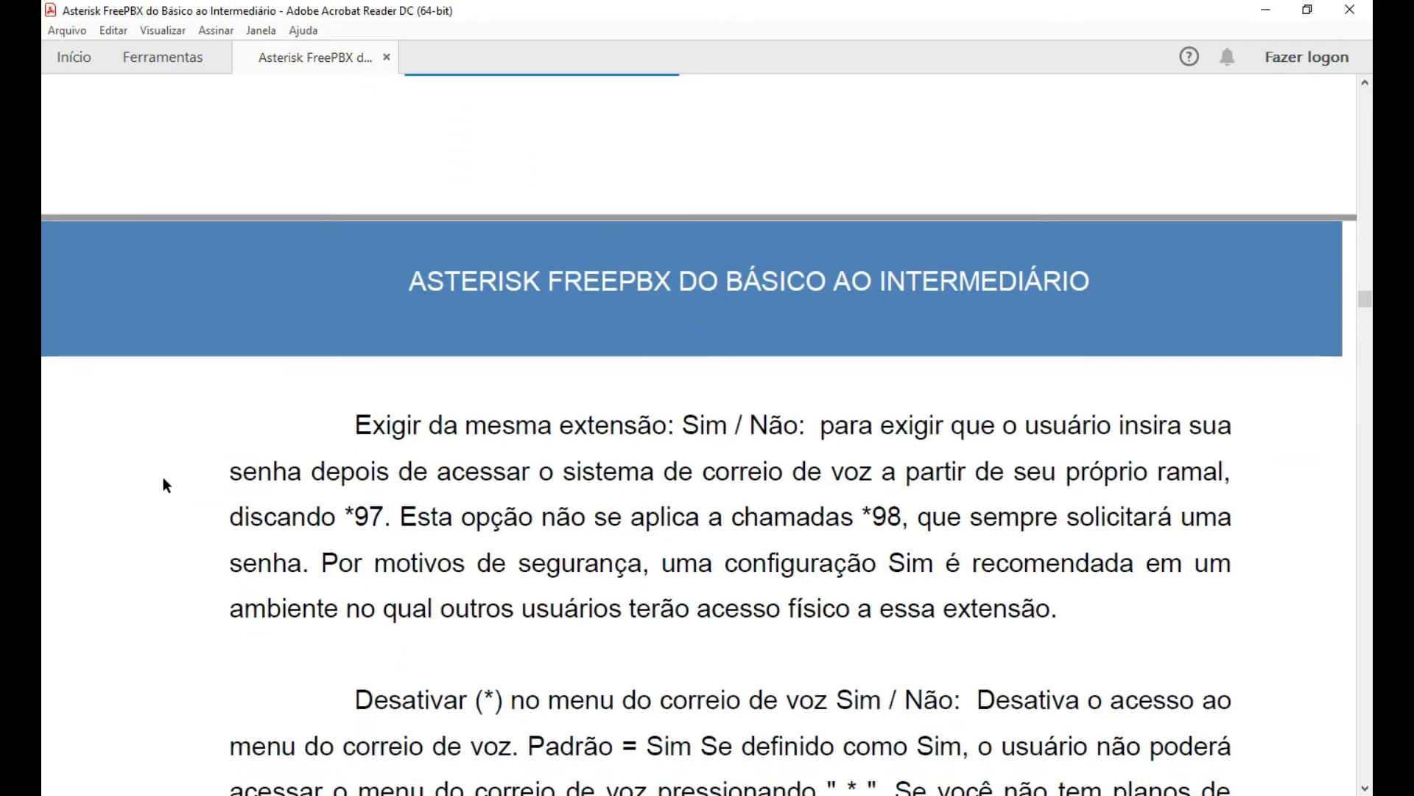
pyautogui.scroll(-2, 163, 479)
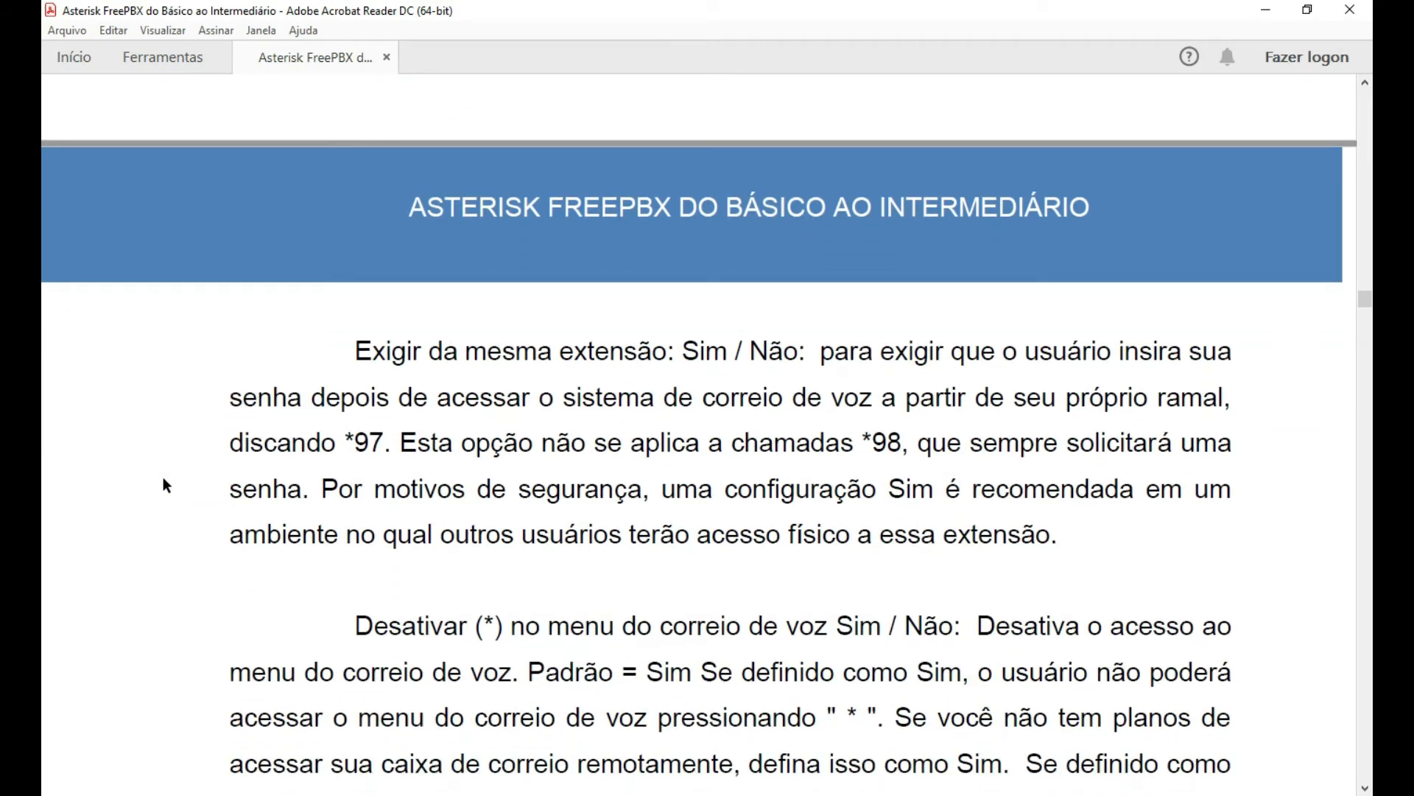
pyautogui.scroll(-2, 163, 478)
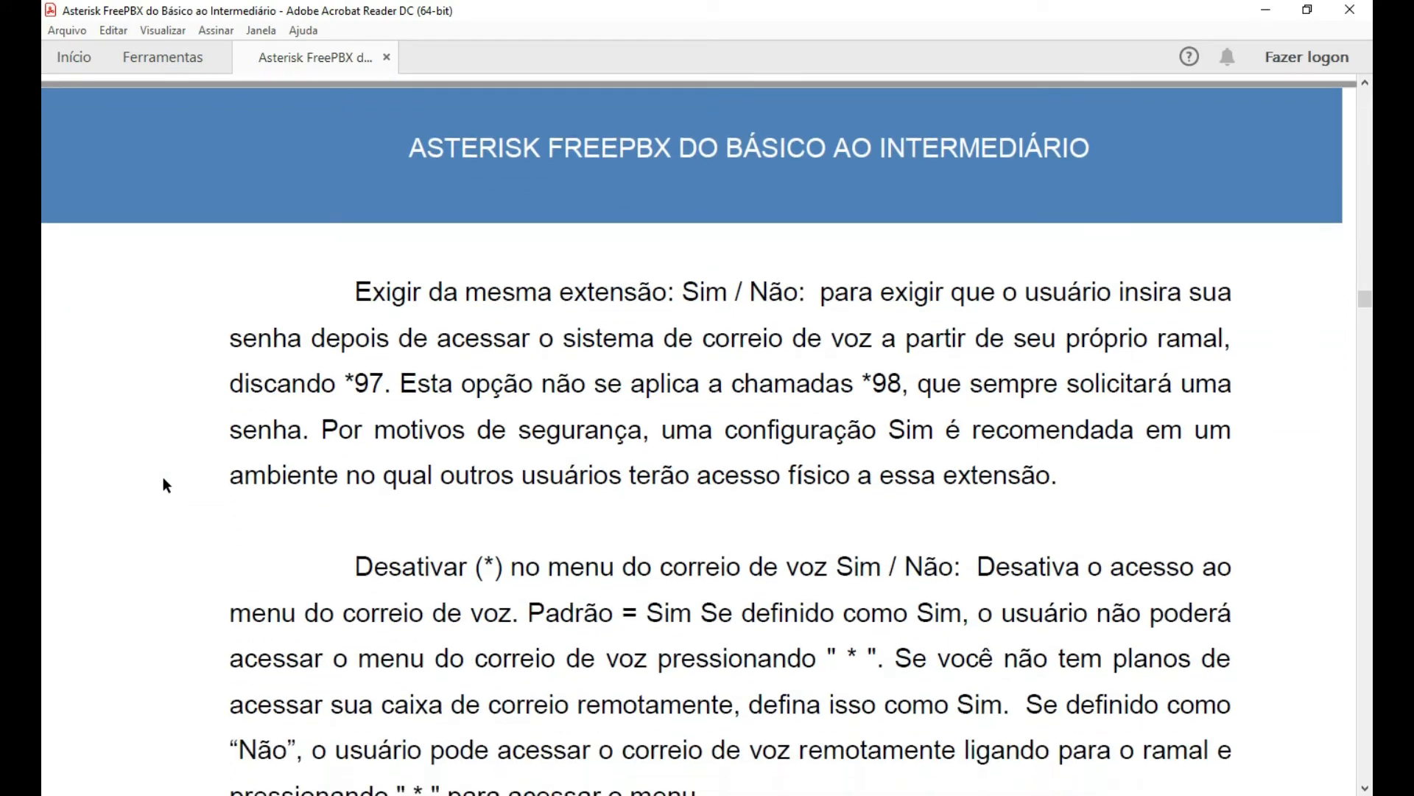
pyautogui.scroll(-2, 163, 479)
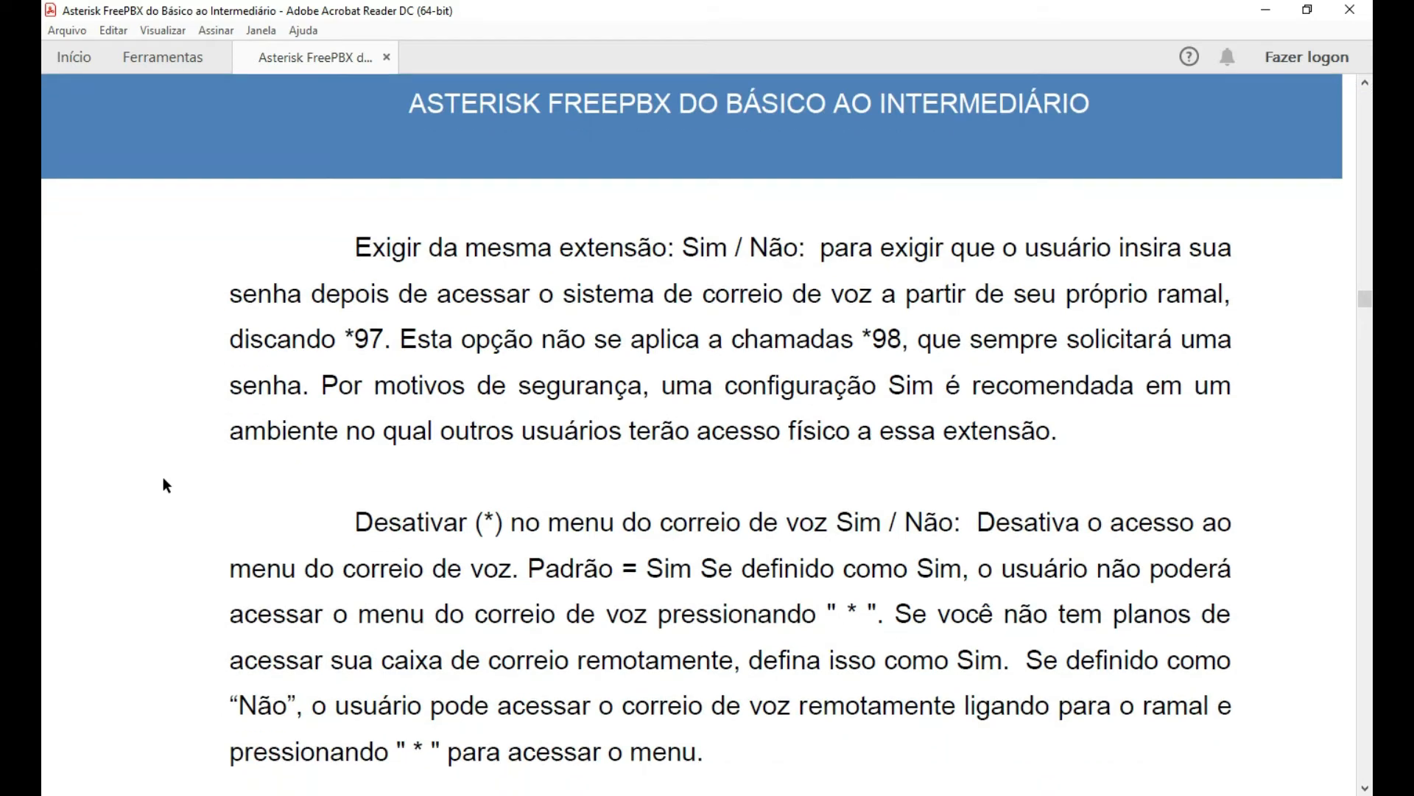
pyautogui.scroll(-1, 163, 484)
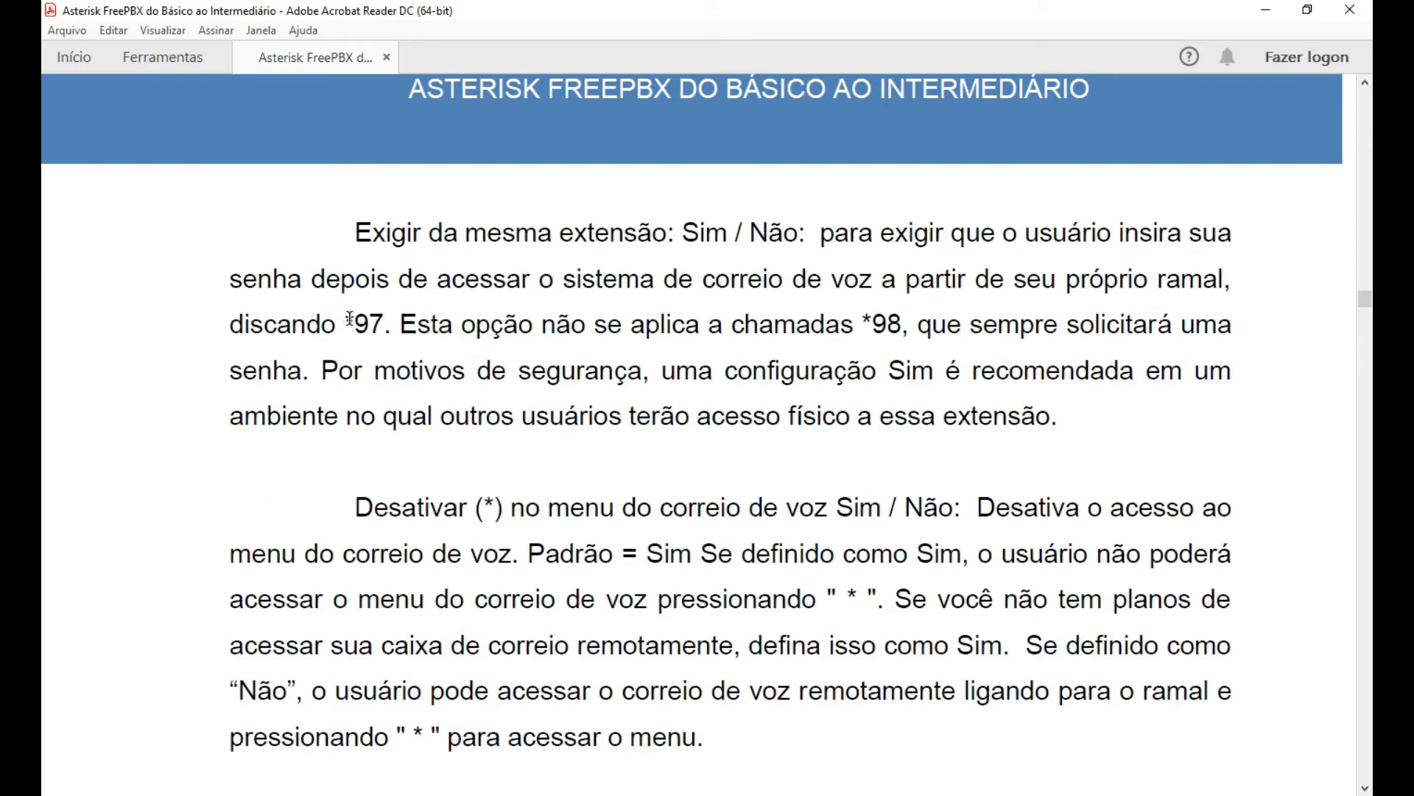
# Highlight the *97 and *98 voicemail dial codes in the guide, then clear the selection.
pyautogui.moveTo(349, 322); pyautogui.dragTo(384, 324)
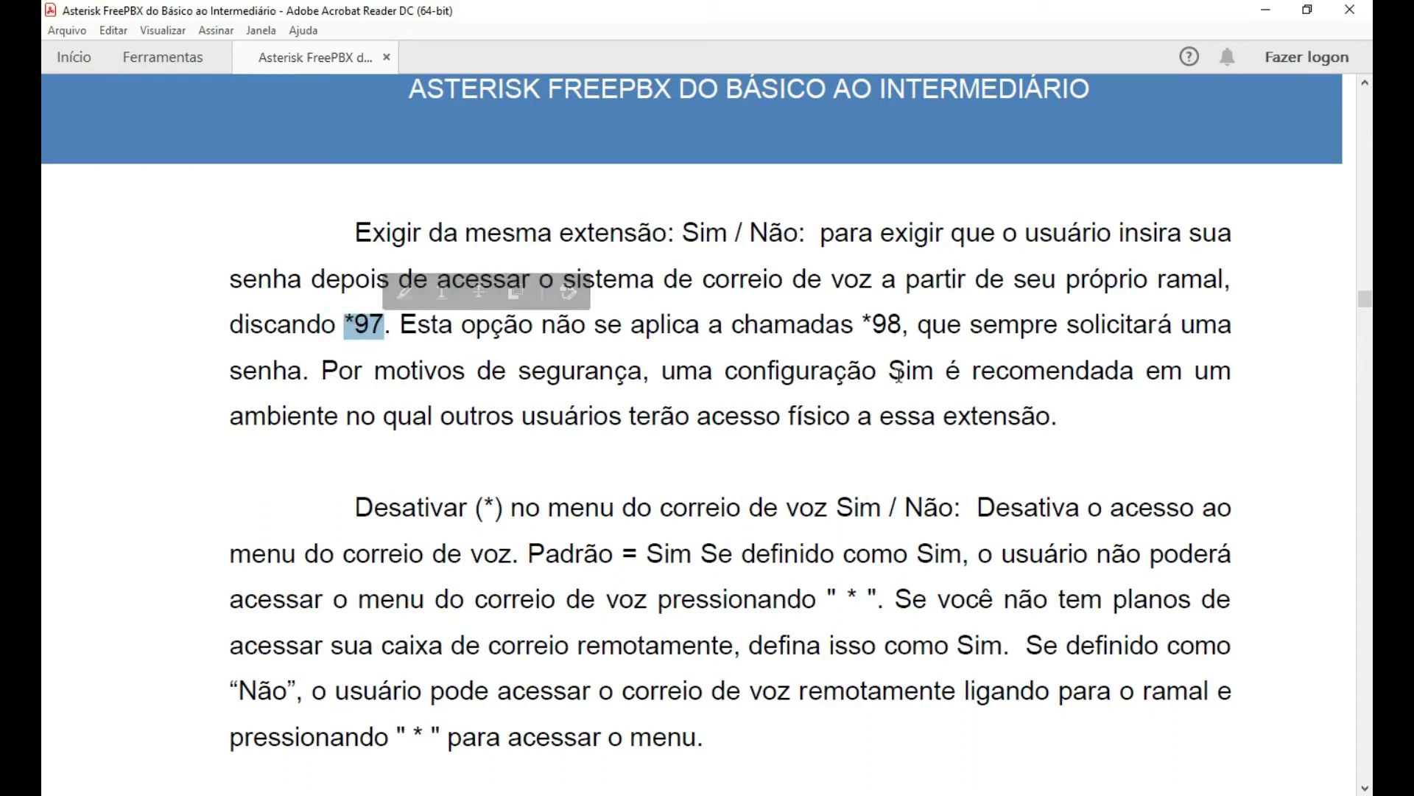
pyautogui.click(894, 324)
pyautogui.moveTo(901, 324); pyautogui.dragTo(863, 324)
pyautogui.scroll(-1, 1289, 423)
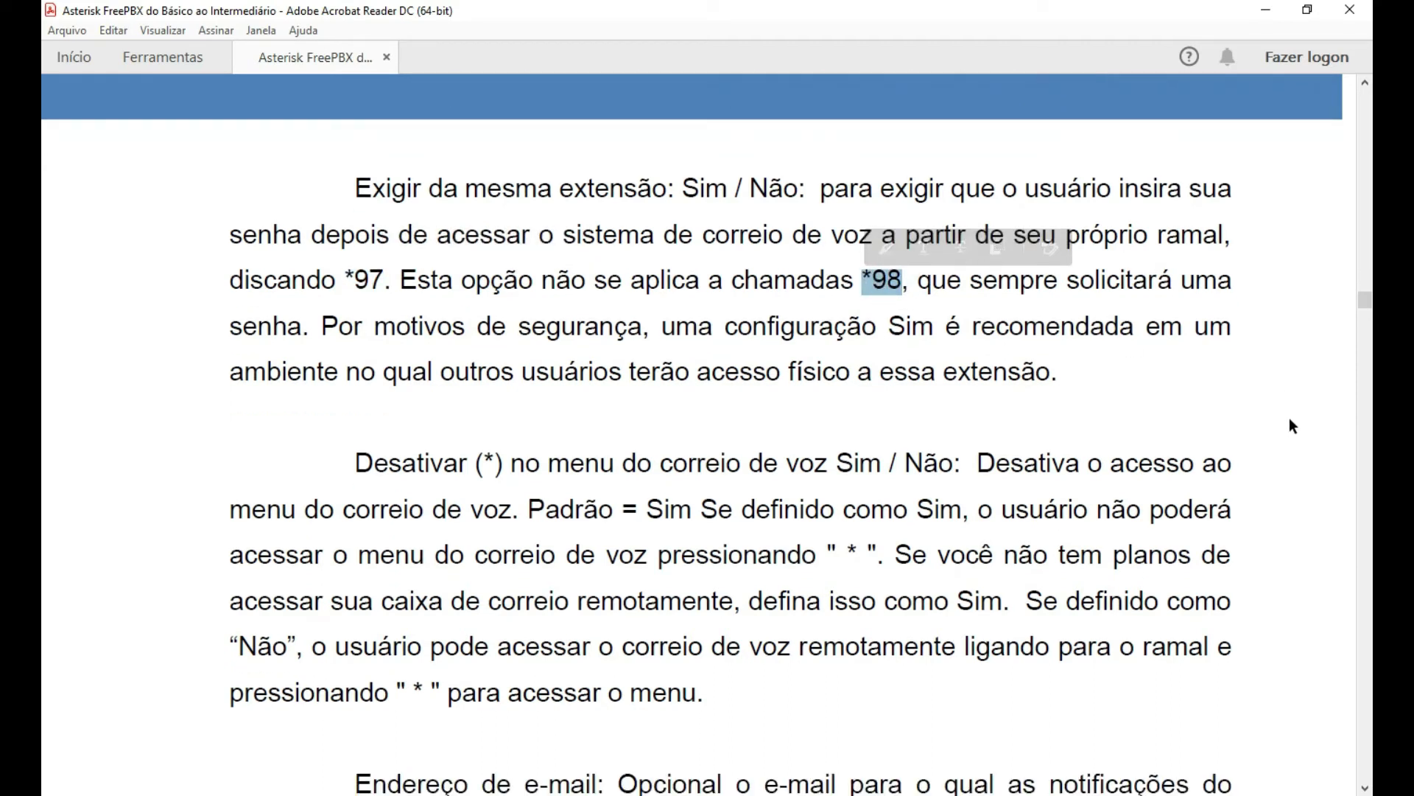
pyautogui.click(1271, 376)
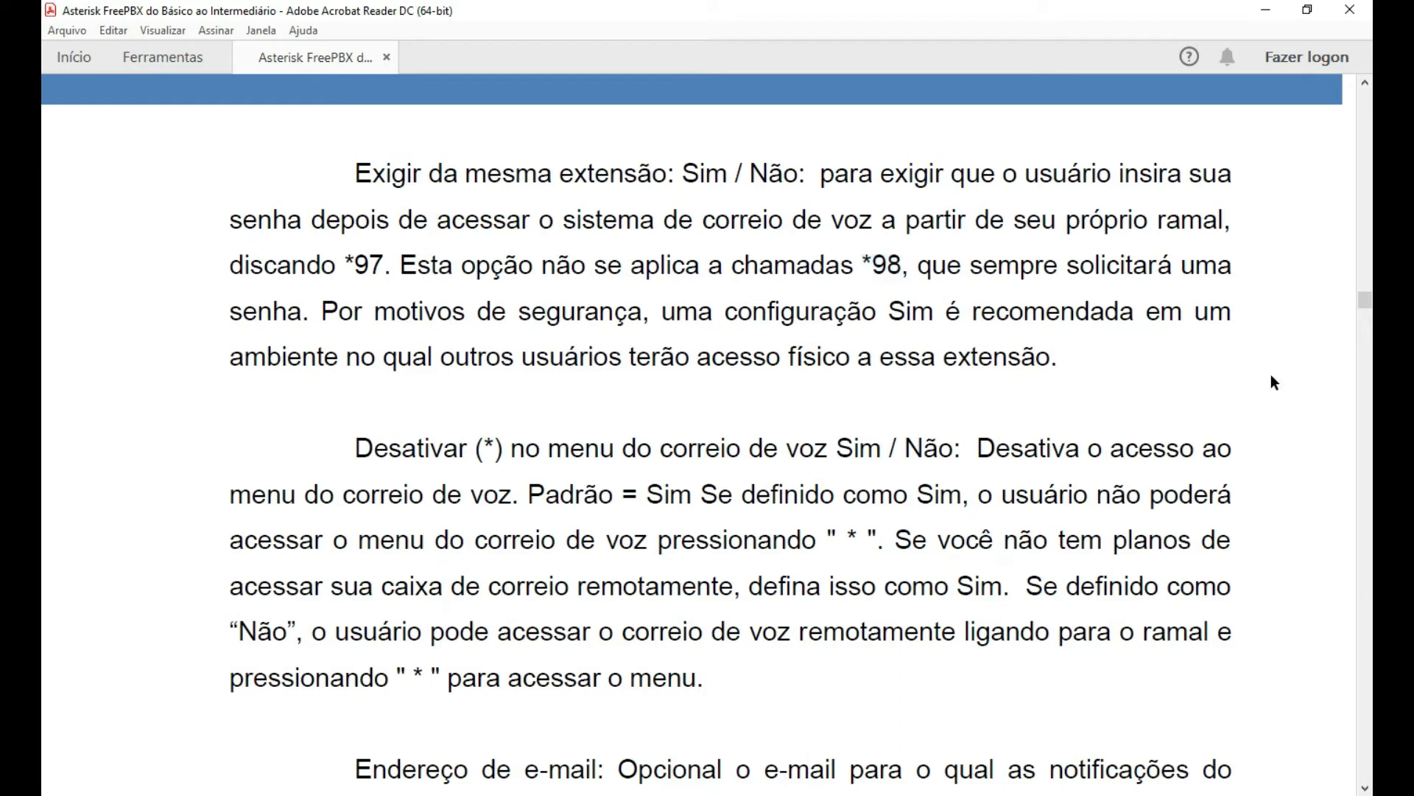
# Scroll to page 40 to read the e-mail attachment, Play CID and Play Envelope descriptions.
pyautogui.scroll(-1, 1270, 377)
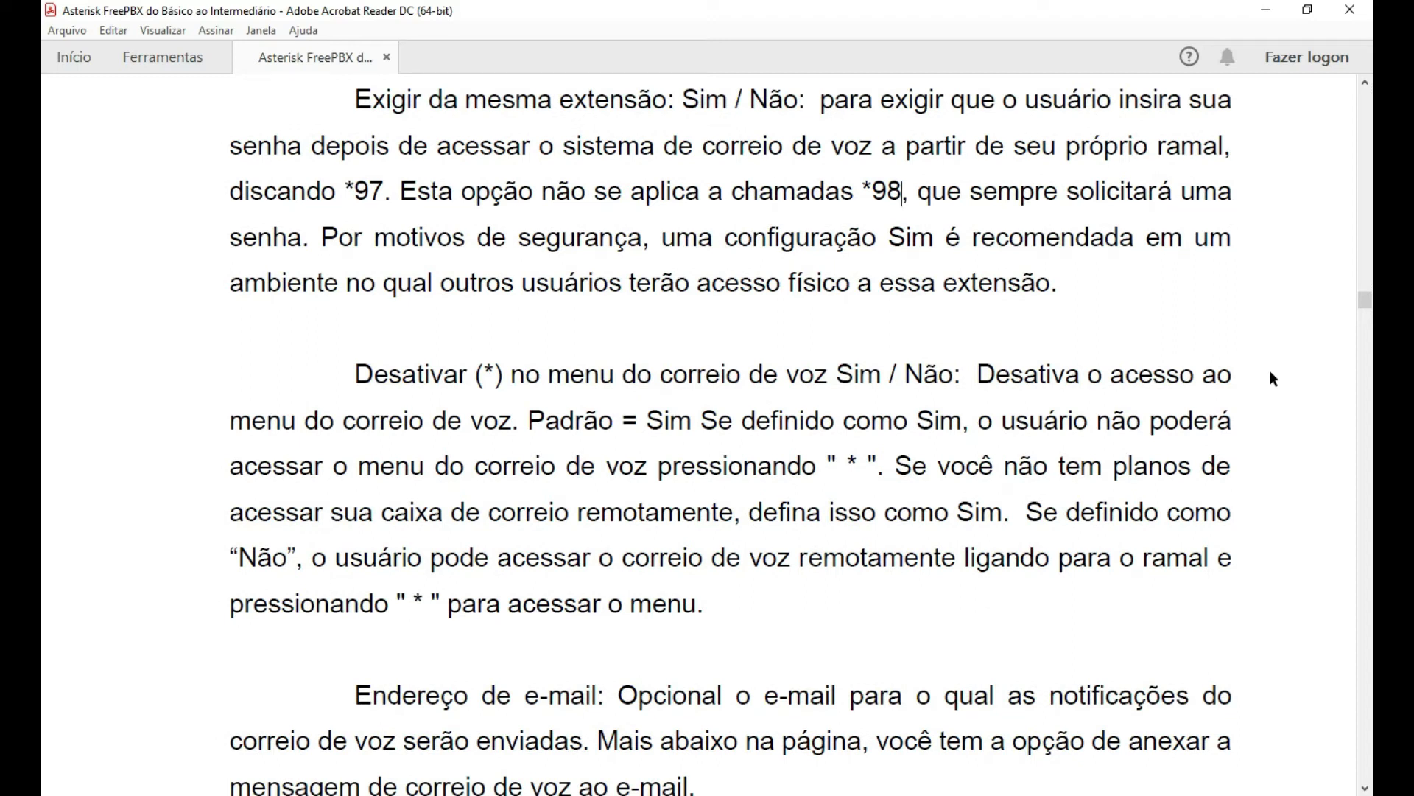
pyautogui.scroll(-1, 1272, 375)
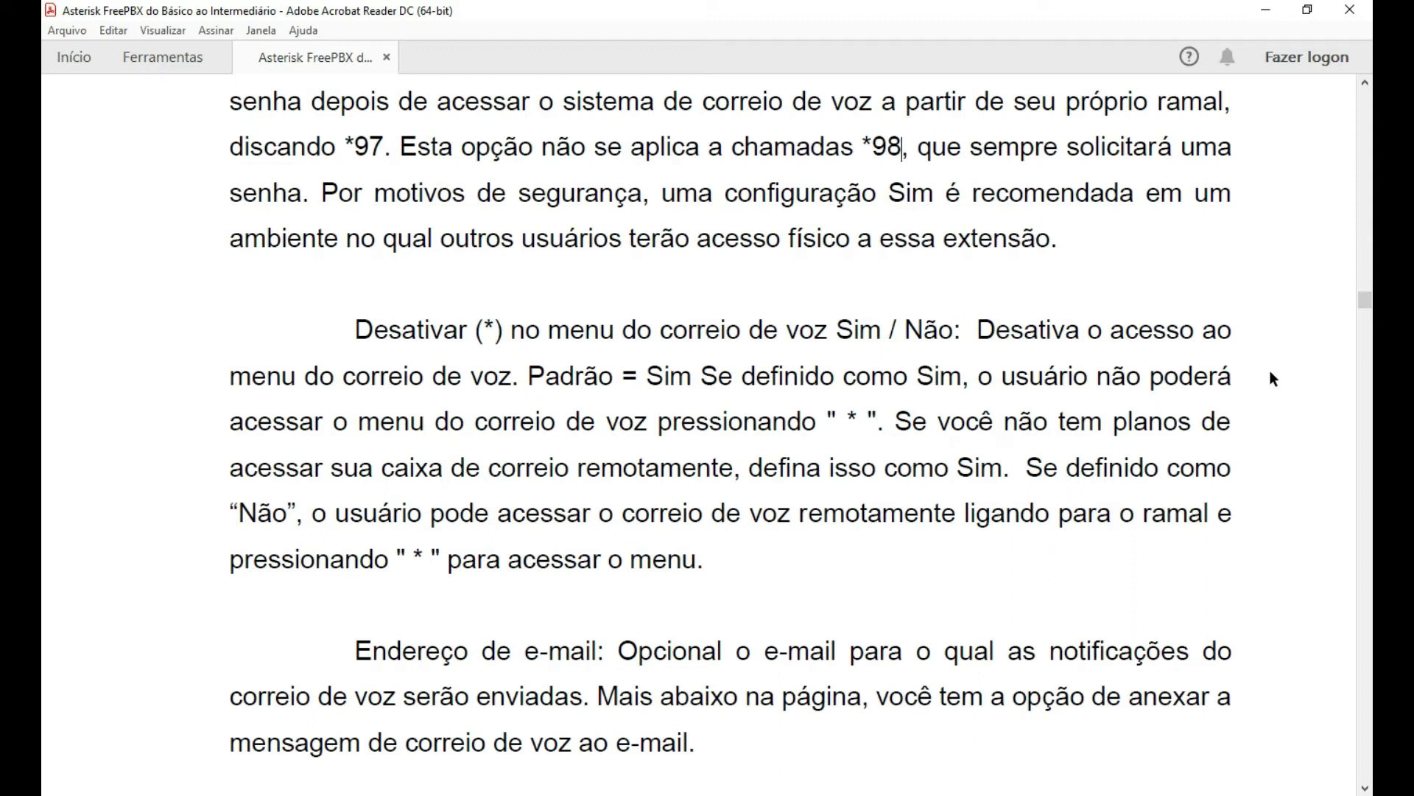
pyautogui.scroll(-6, 1271, 372)
pyautogui.scroll(-6, 1282, 392)
pyautogui.scroll(-3, 1270, 409)
pyautogui.scroll(-1, 1280, 440)
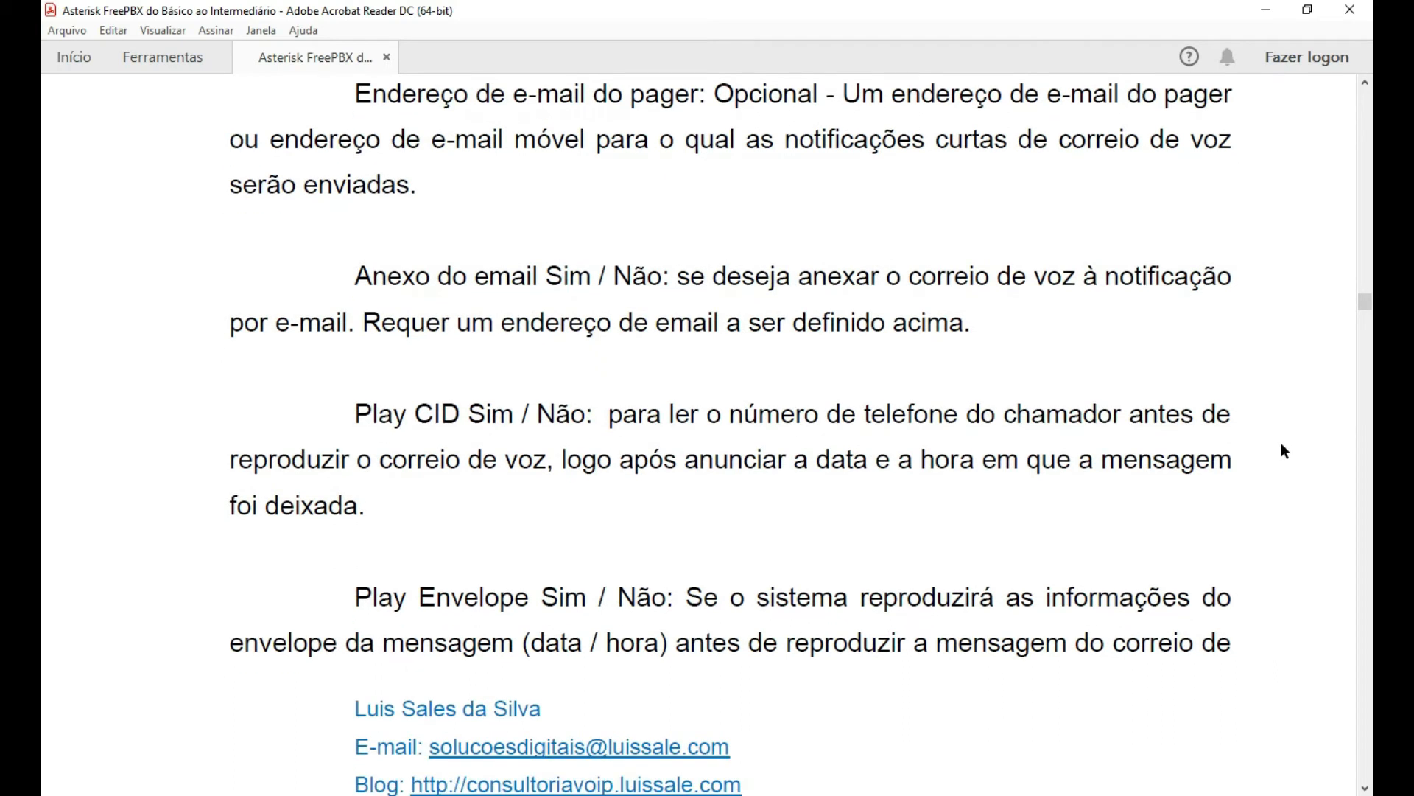
pyautogui.scroll(-1, 242, 421)
pyautogui.scroll(-3, 242, 421)
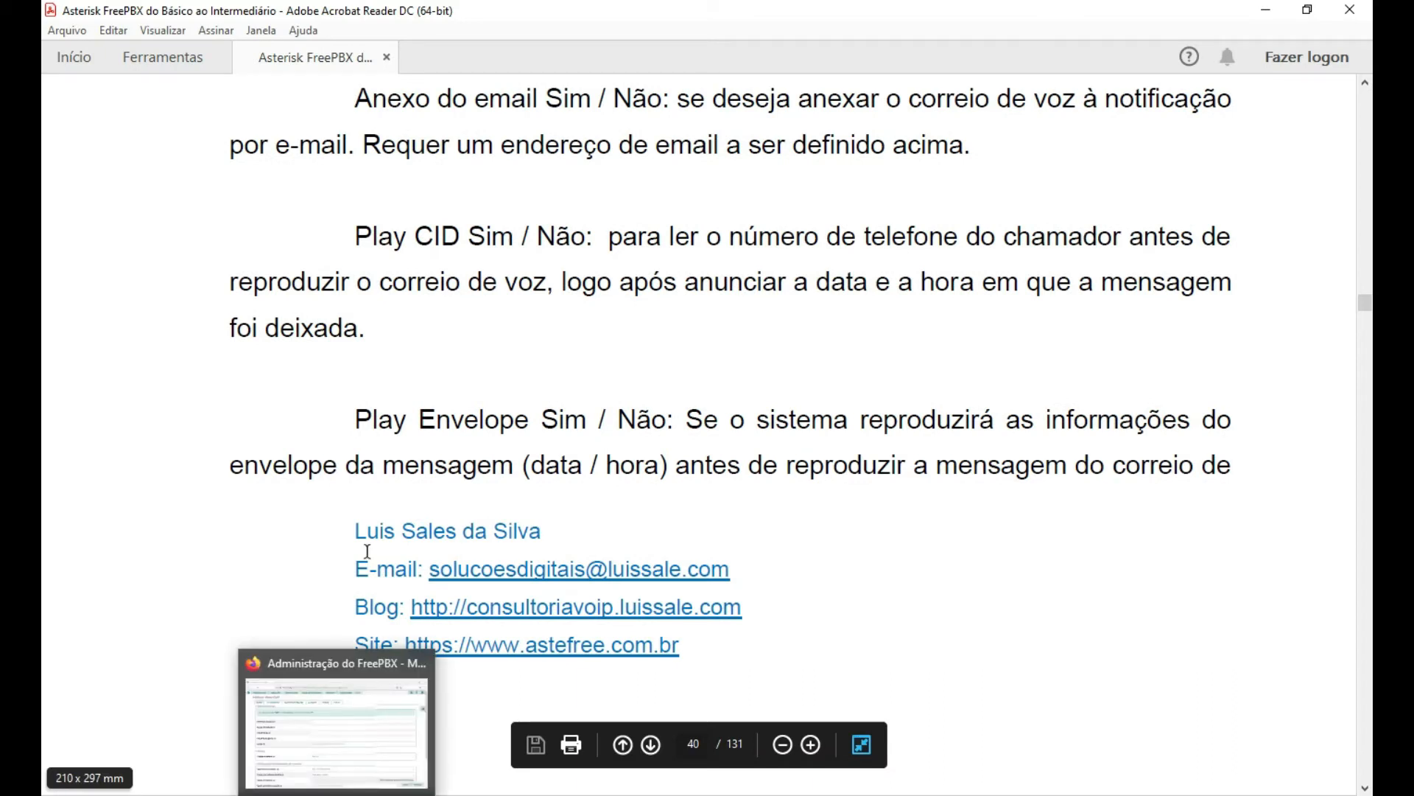
pyautogui.scroll(-1, 189, 508)
# Return to FreePBX and highlight PJSIP in the technology notice.
pyautogui.click(184, 794)
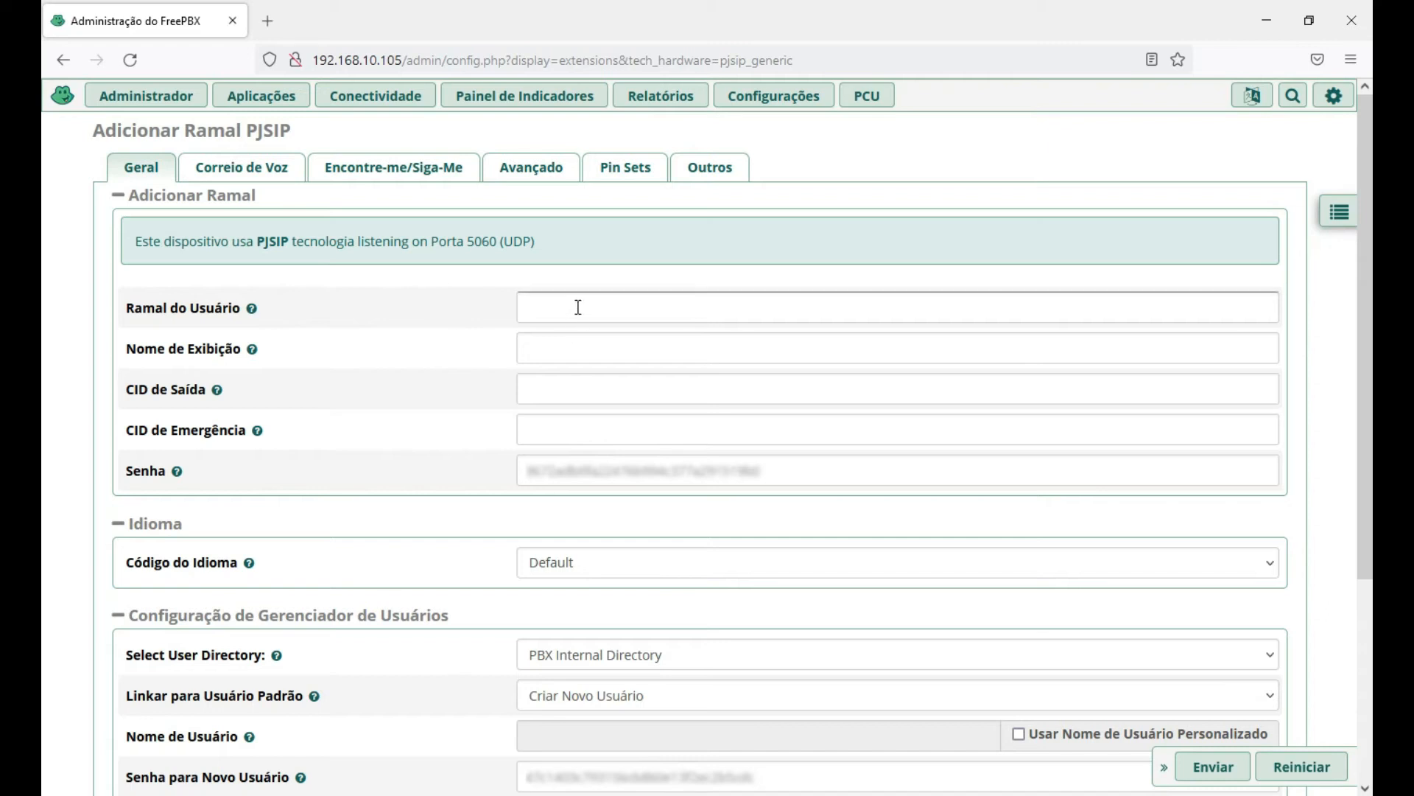
pyautogui.moveTo(255, 242); pyautogui.dragTo(262, 243)
pyautogui.click(257, 241)
pyautogui.doubleClick(259, 242)
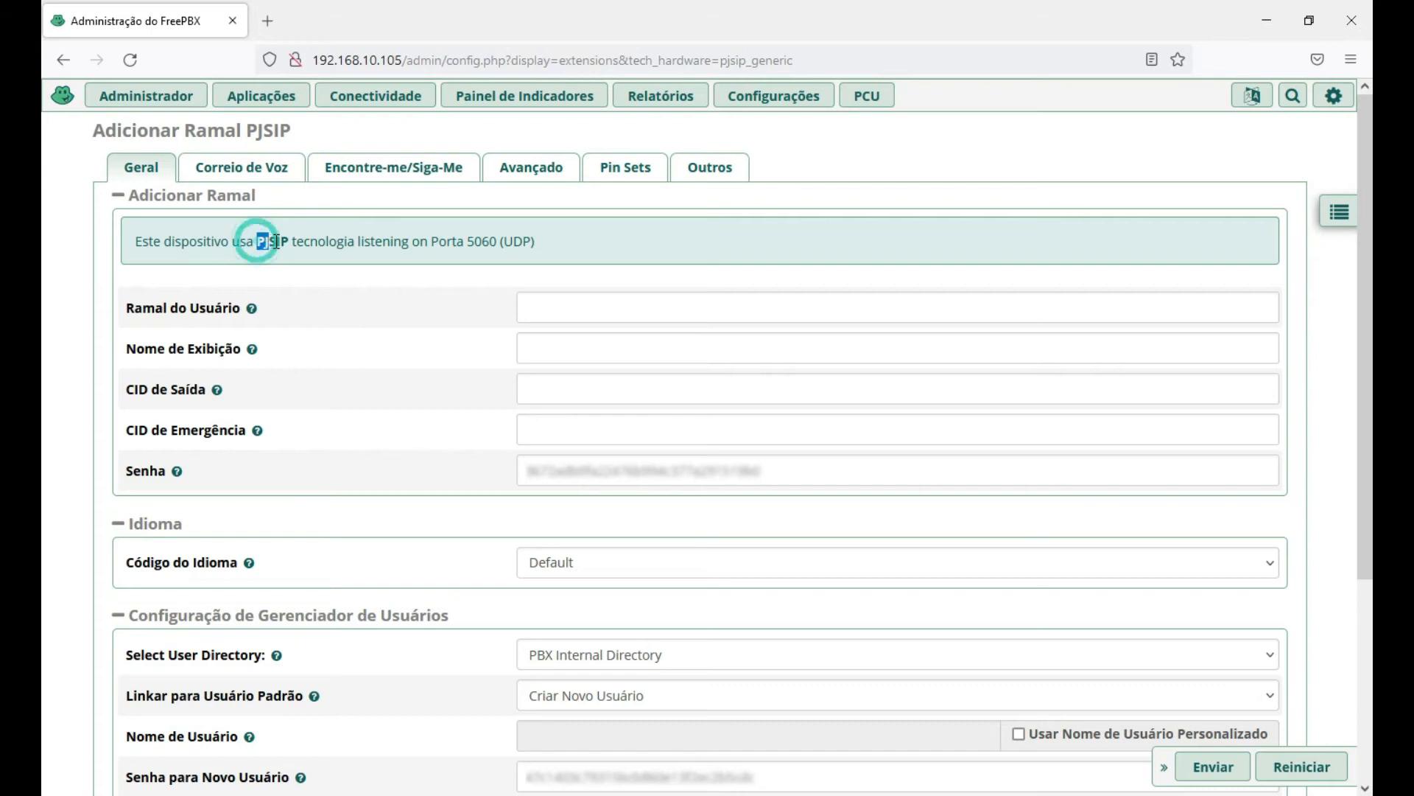
# Enter 1001 as Ramal do Usuário and 'Ramal 2' as Nome de Exibição.
pyautogui.click(565, 305)
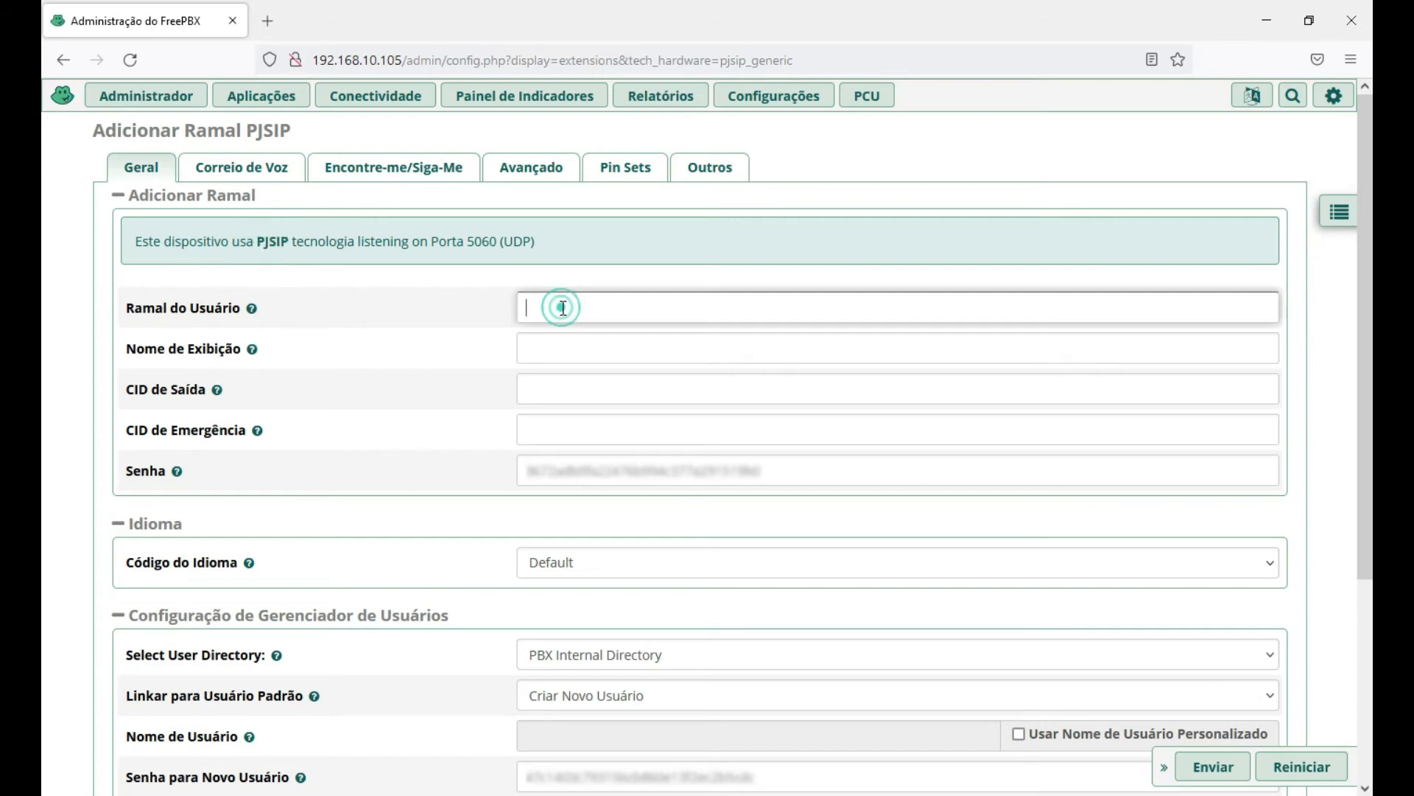
pyautogui.write('1001')
pyautogui.click(558, 348)
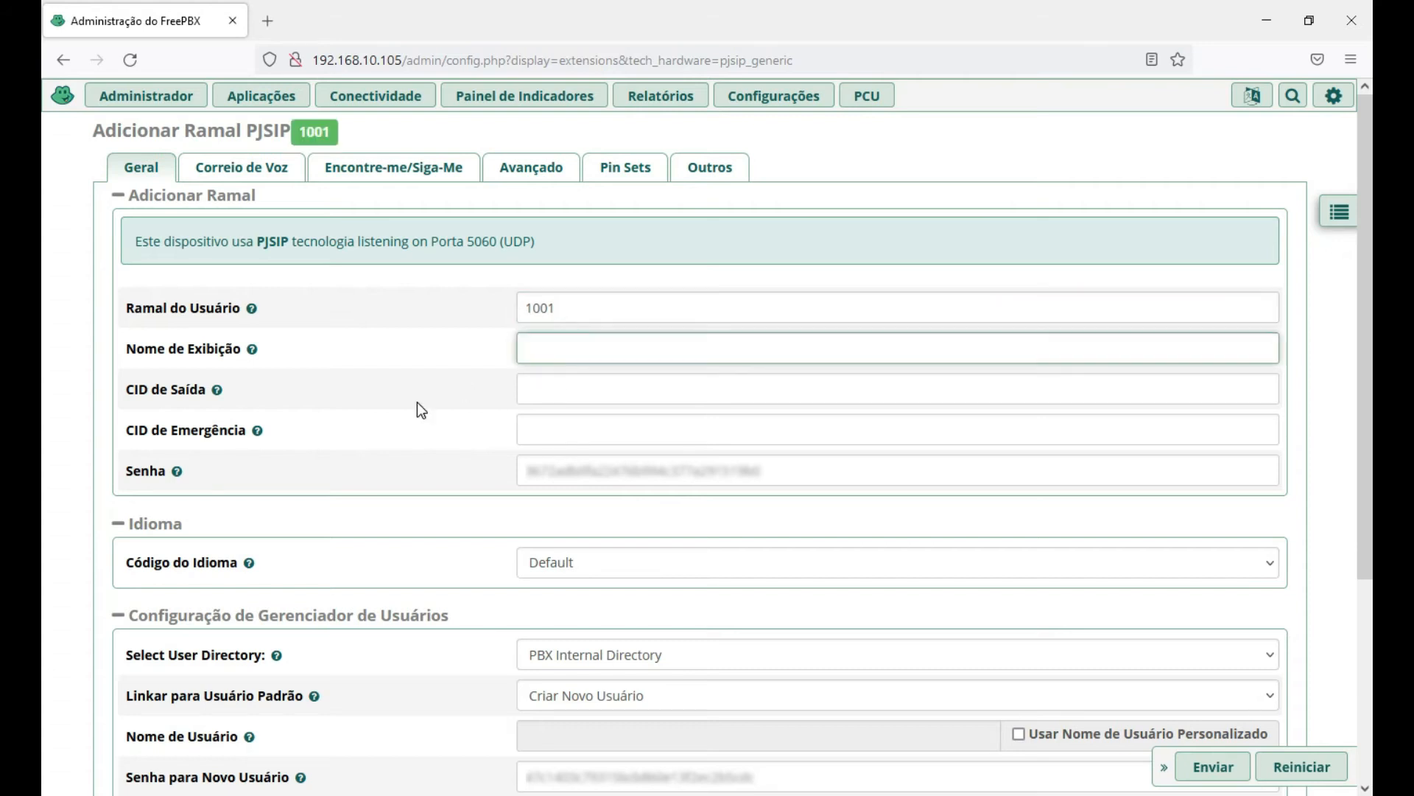
pyautogui.write('Ramal 2')
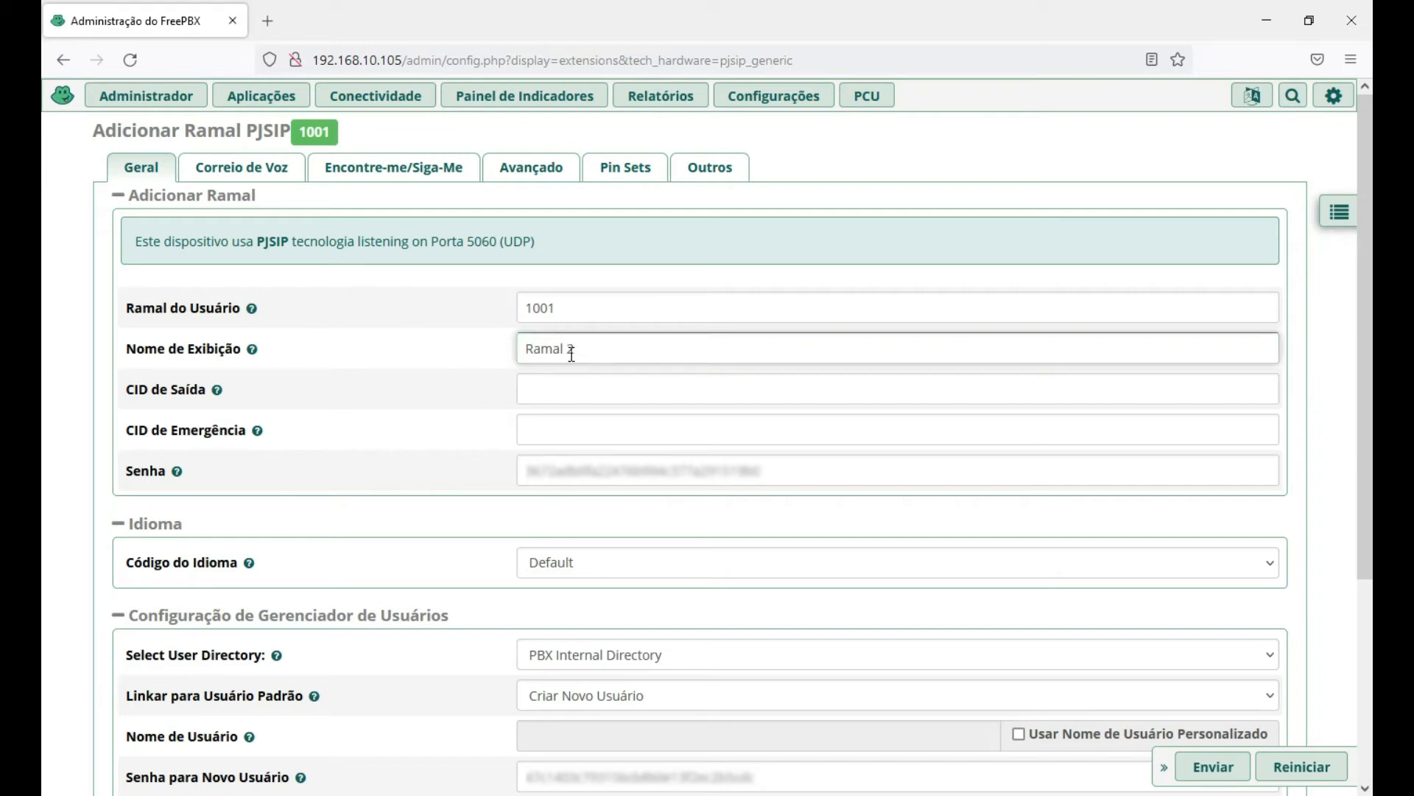
pyautogui.click(557, 320)
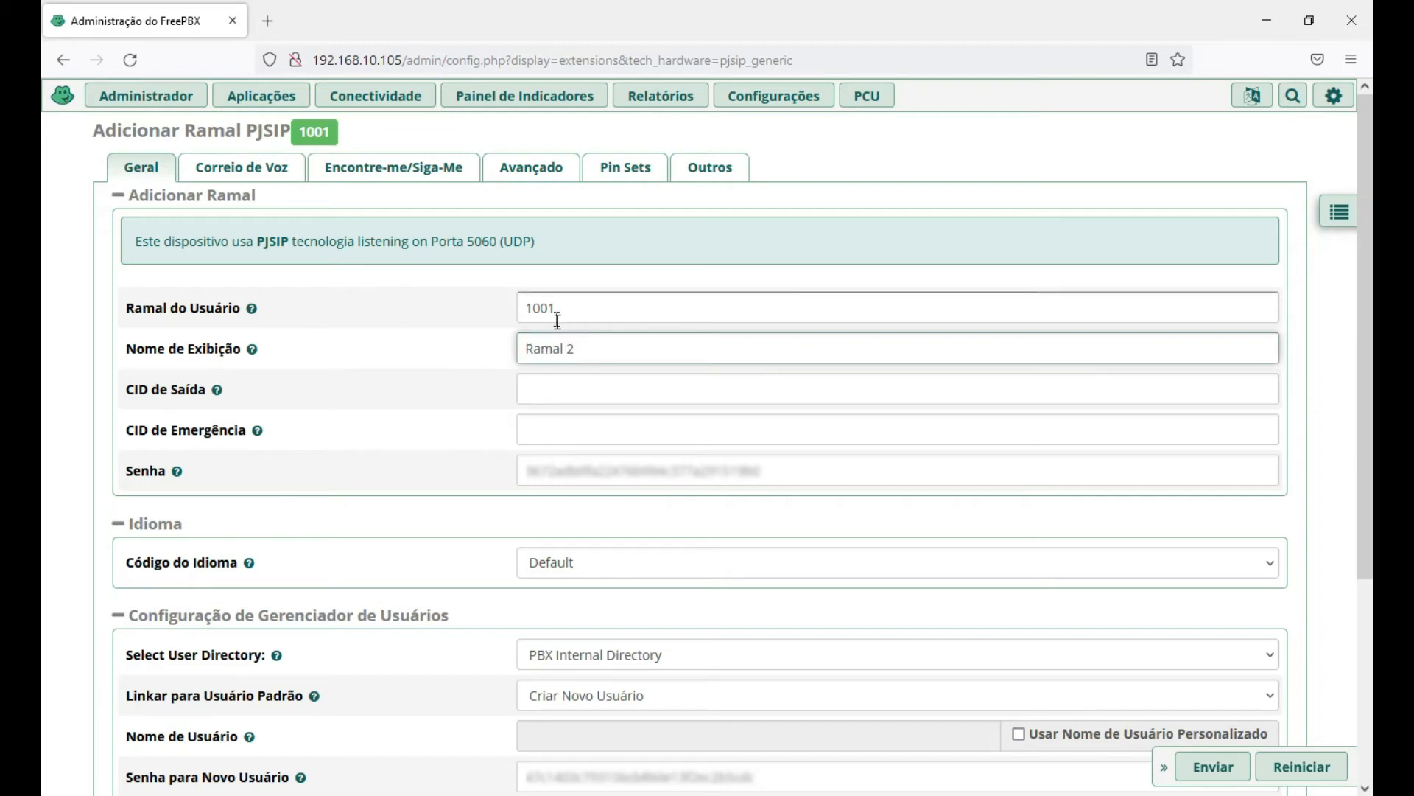
pyautogui.doubleClick(563, 310)
pyautogui.click(574, 309)
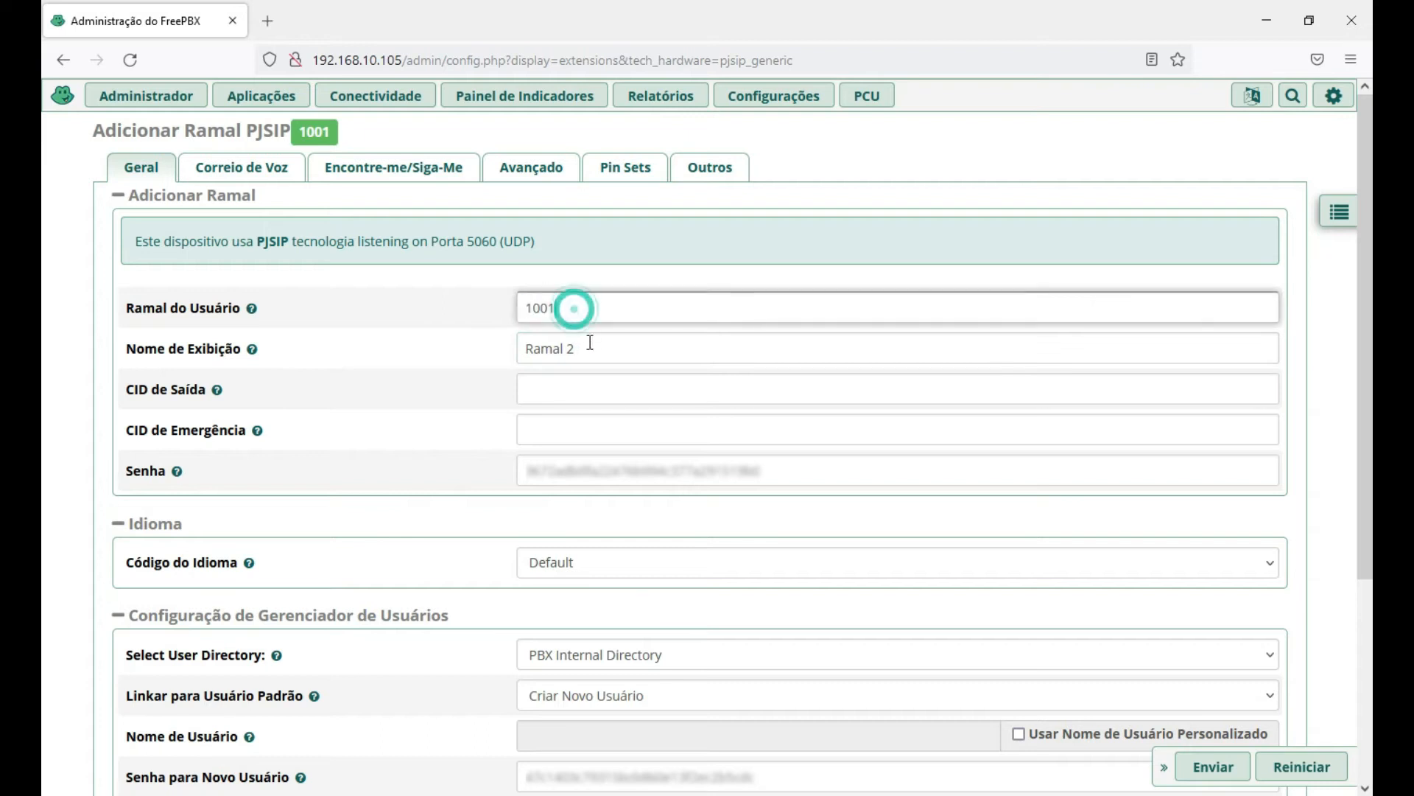
pyautogui.click(562, 395)
# Scroll to the Senha field and select the whole generated SIP password.
pyautogui.scroll(-1, 567, 383)
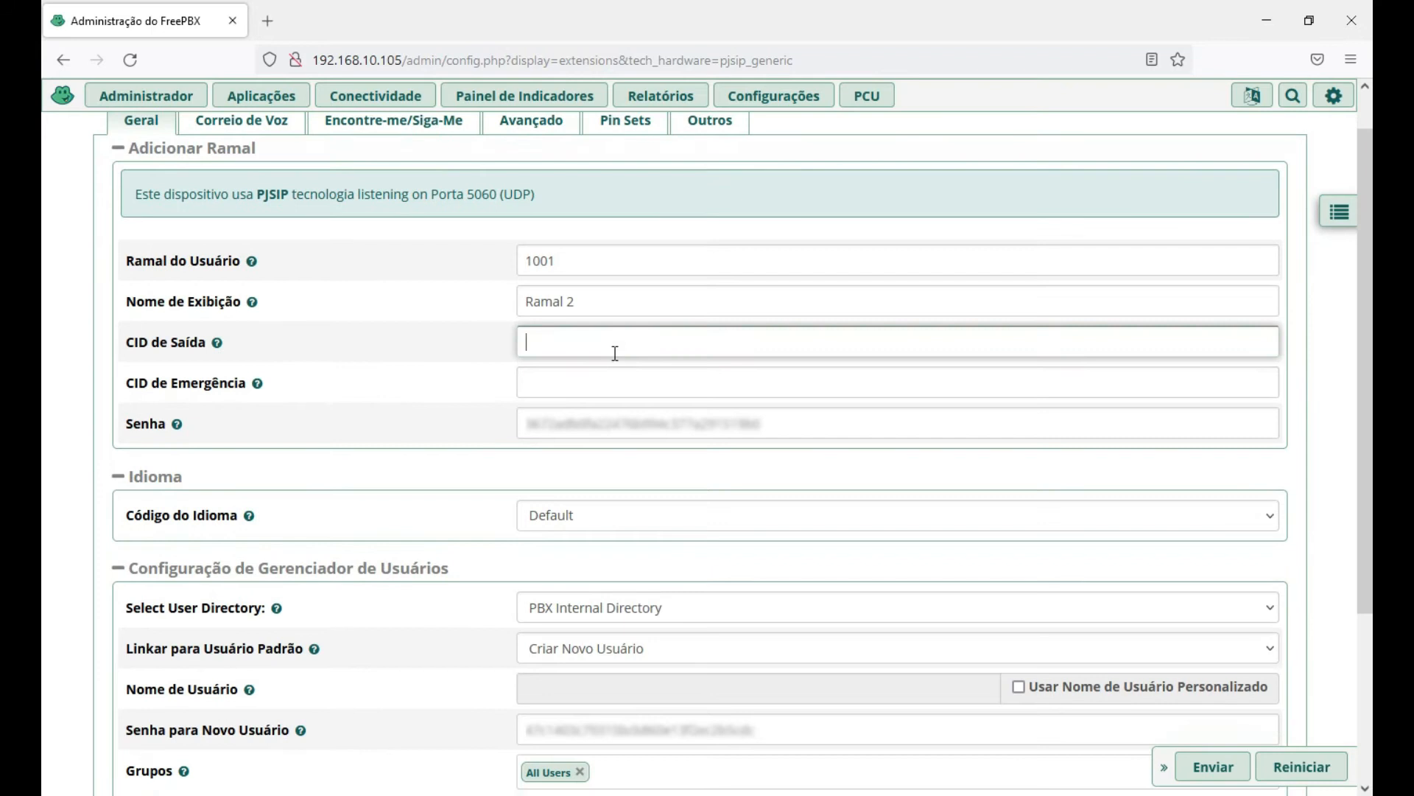
pyautogui.scroll(-1, 610, 350)
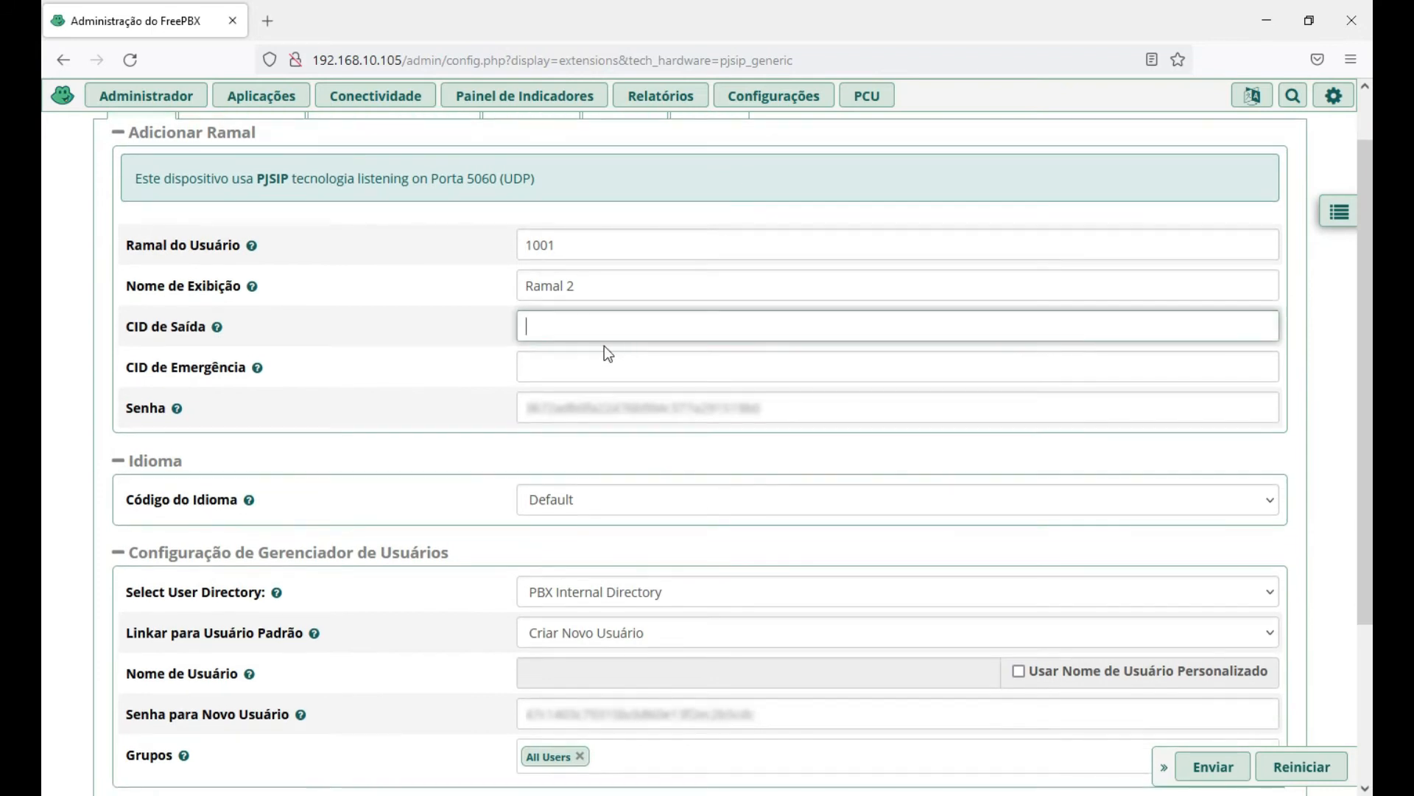
pyautogui.click(571, 367)
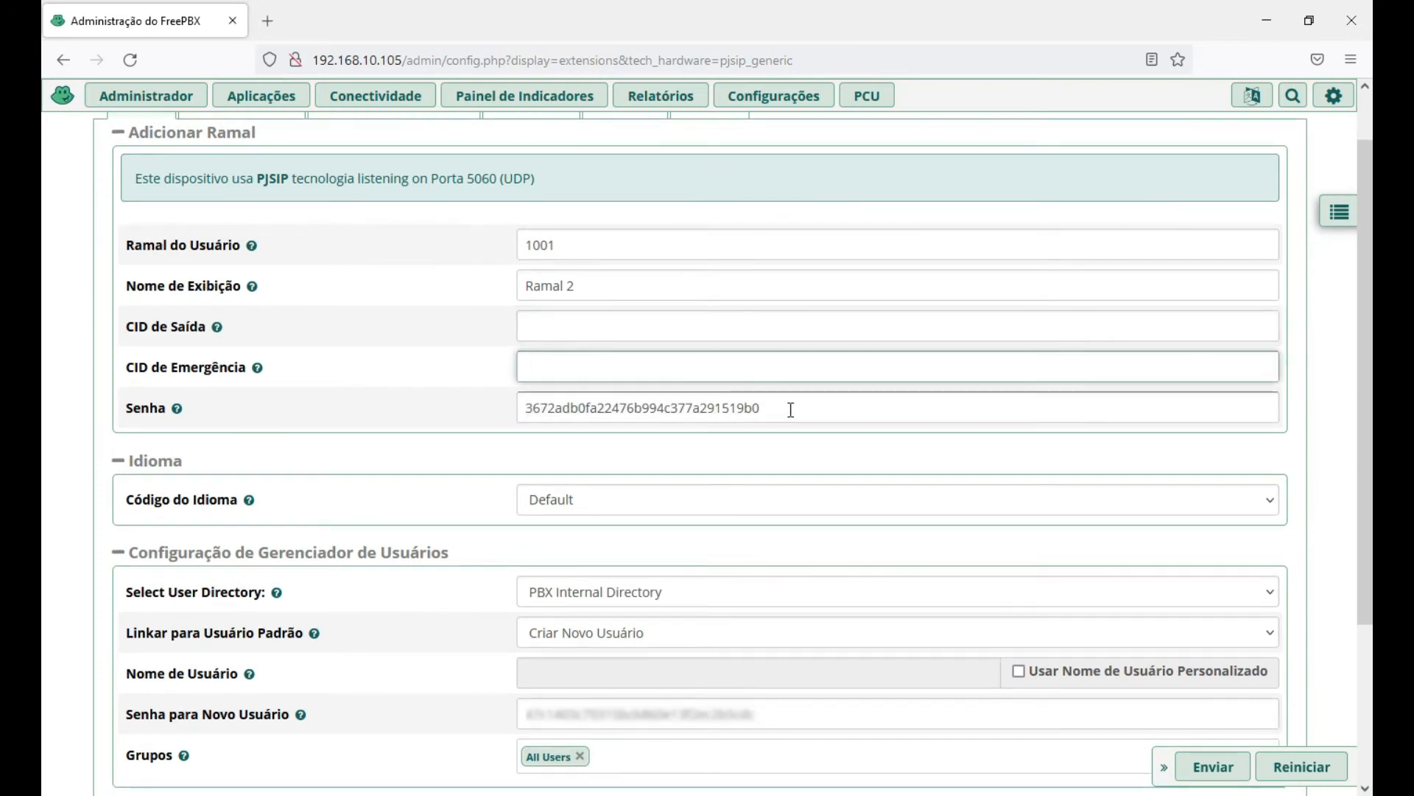
pyautogui.moveTo(790, 410); pyautogui.dragTo(472, 410)
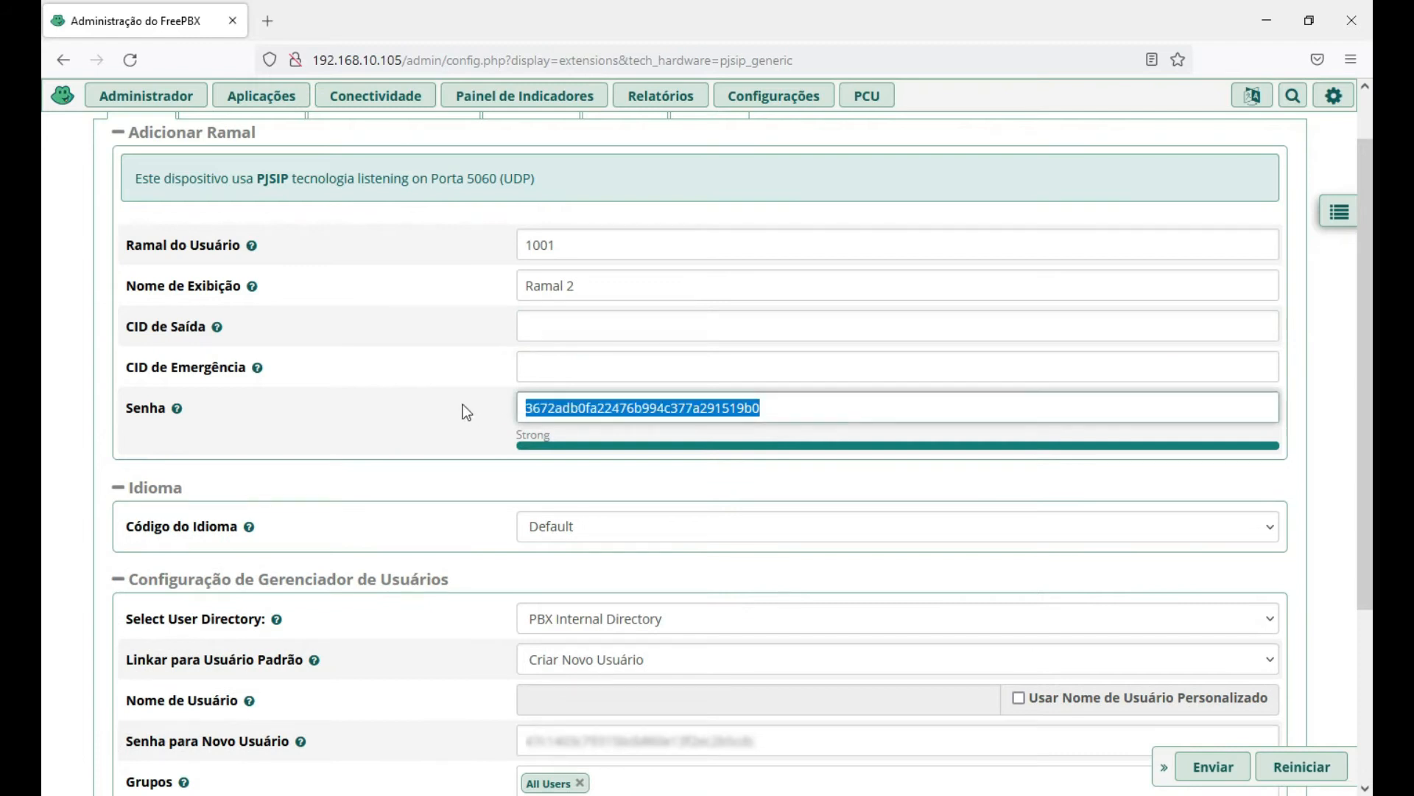
pyautogui.scroll(-1, 442, 396)
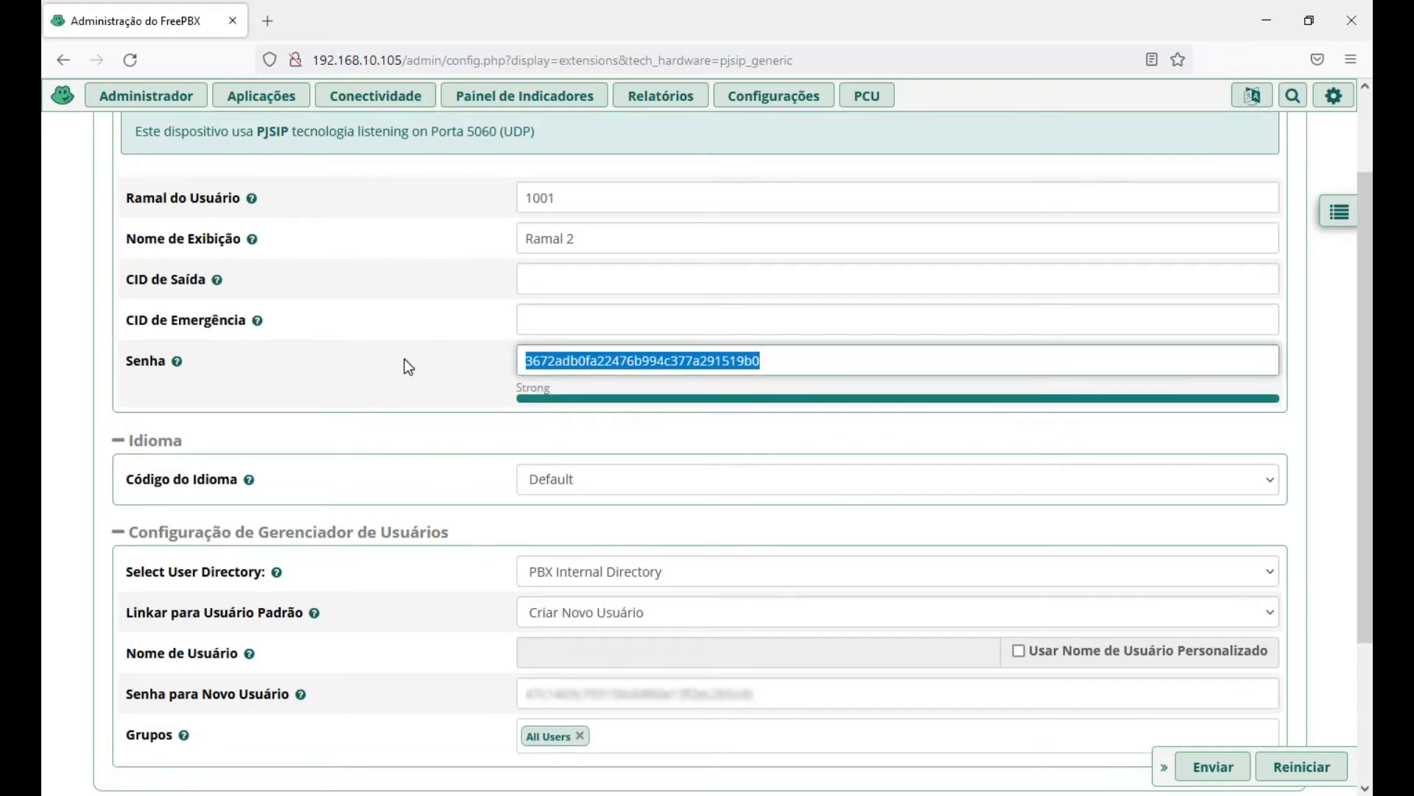
pyautogui.click(770, 360)
pyautogui.moveTo(770, 360); pyautogui.dragTo(504, 363)
pyautogui.scroll(-1, 500, 374)
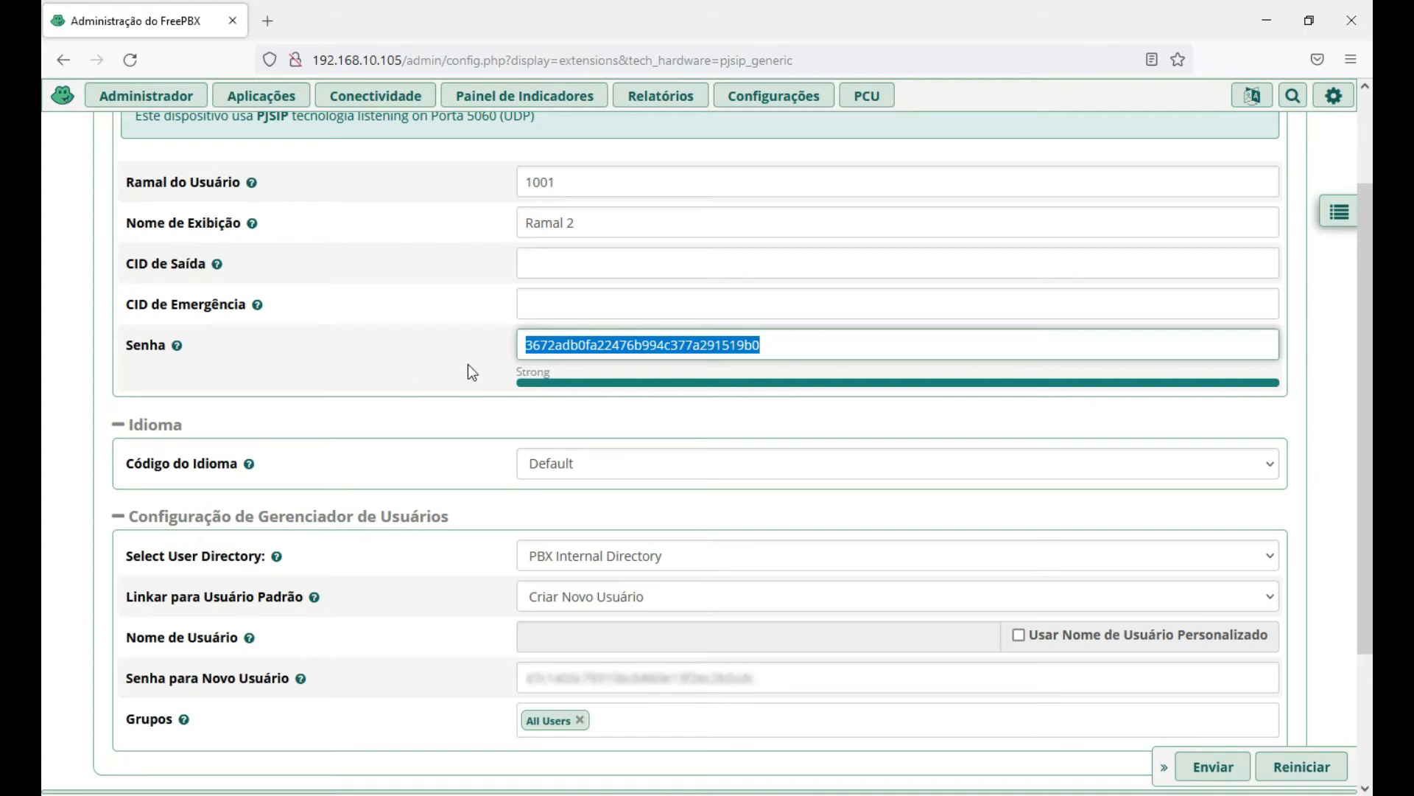
pyautogui.click(780, 344)
pyautogui.moveTo(780, 343); pyautogui.dragTo(490, 344)
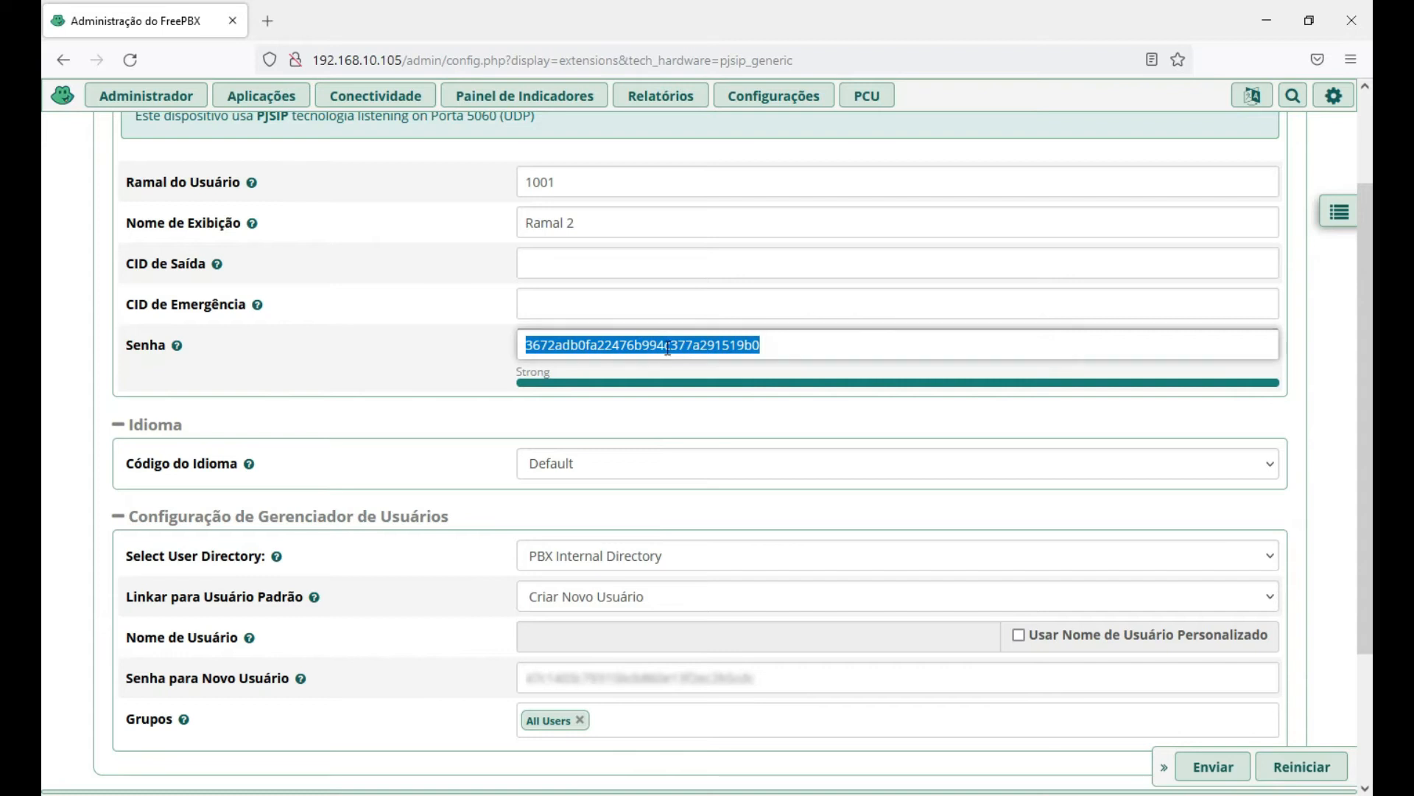
pyautogui.click(774, 344)
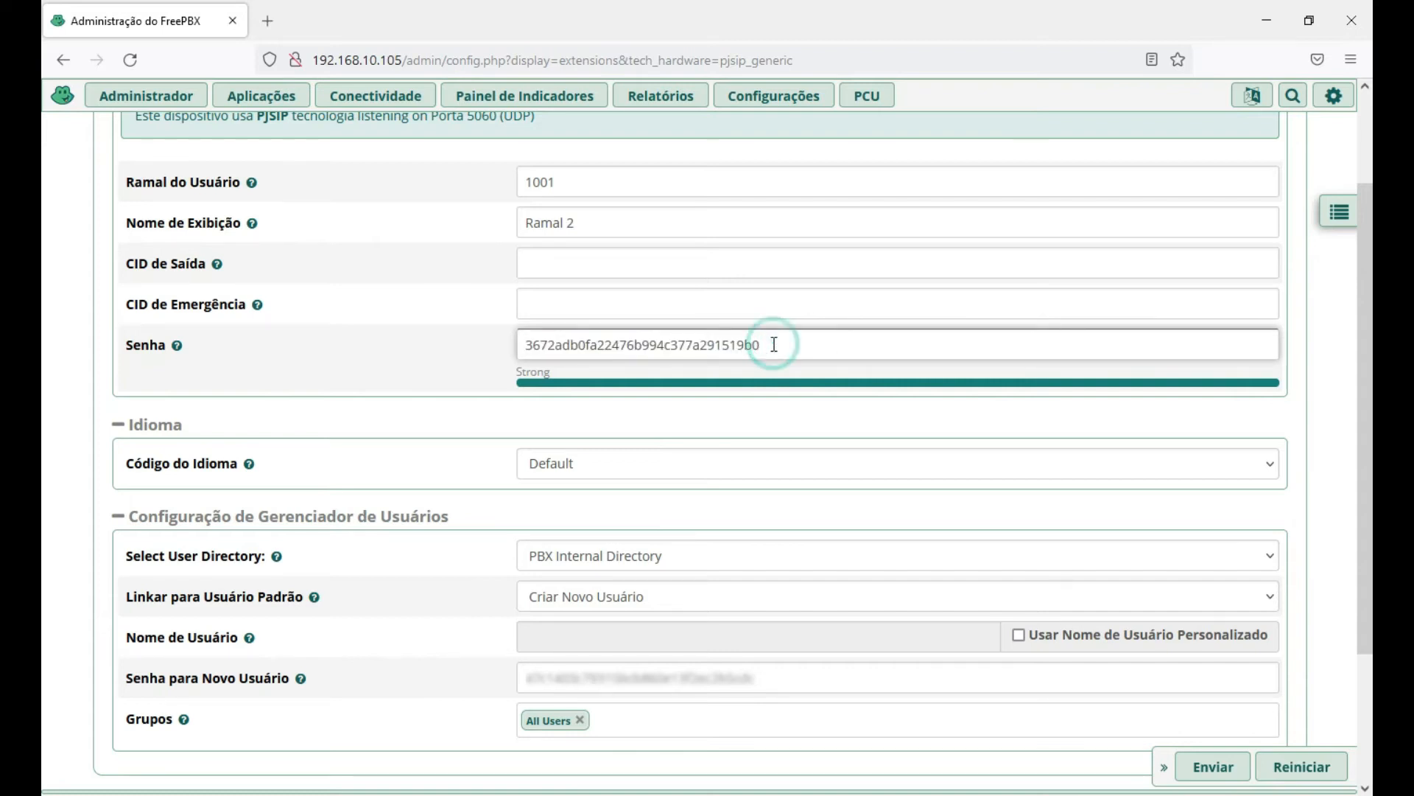
pyautogui.moveTo(775, 344); pyautogui.dragTo(505, 347)
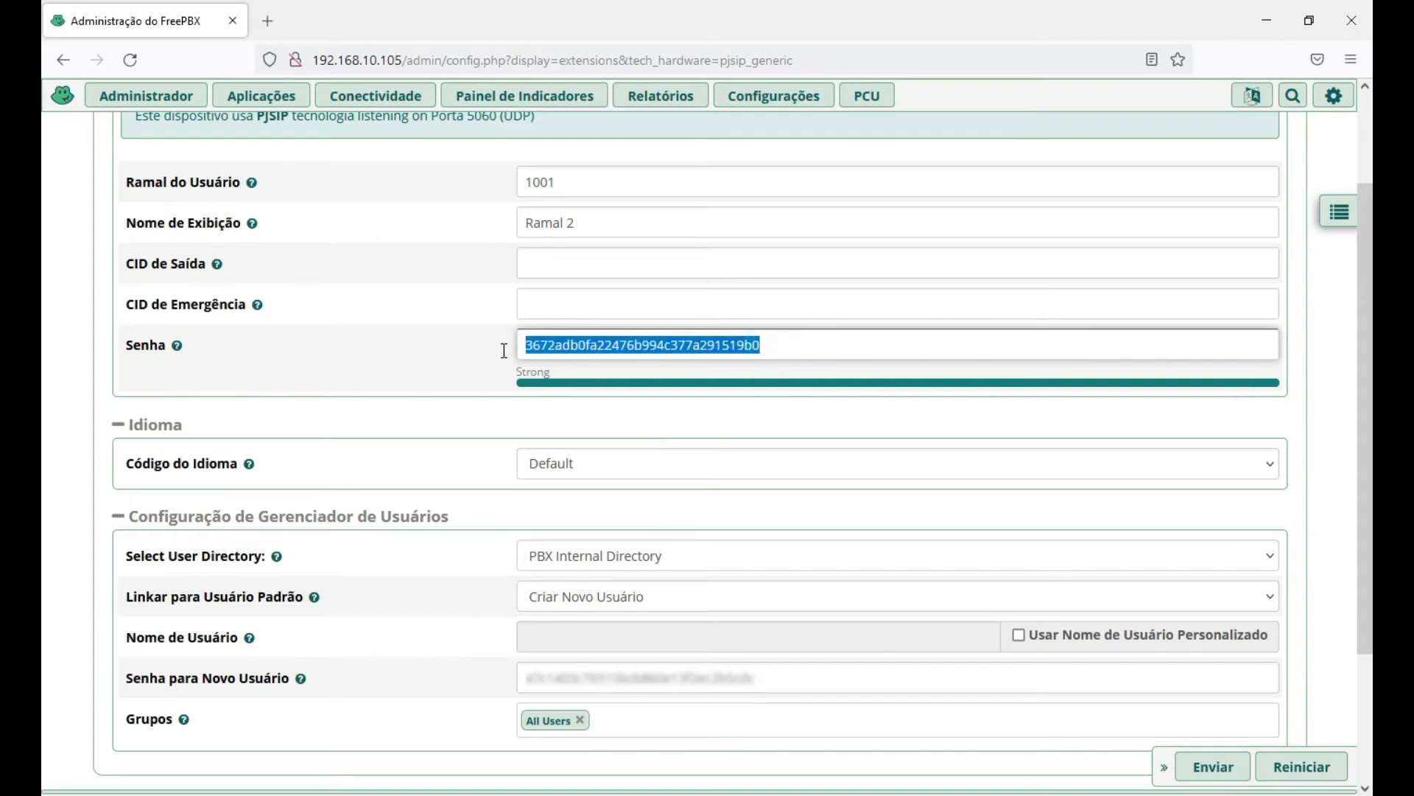
pyautogui.click(769, 344)
pyautogui.moveTo(777, 344); pyautogui.dragTo(366, 363)
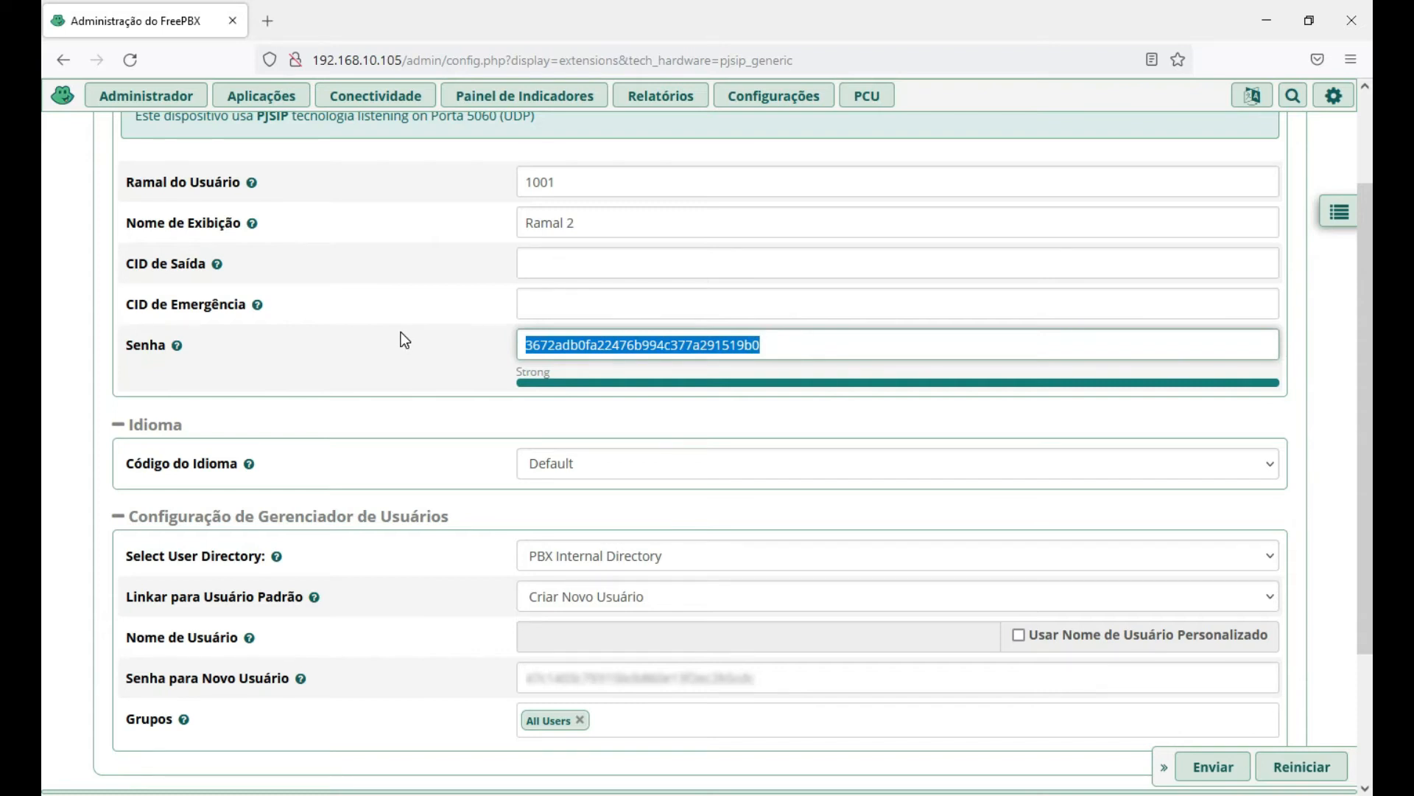
# Replace it with a short numeric SIP password, rated Really Weak, and reveal it to check.
pyautogui.write('1234')
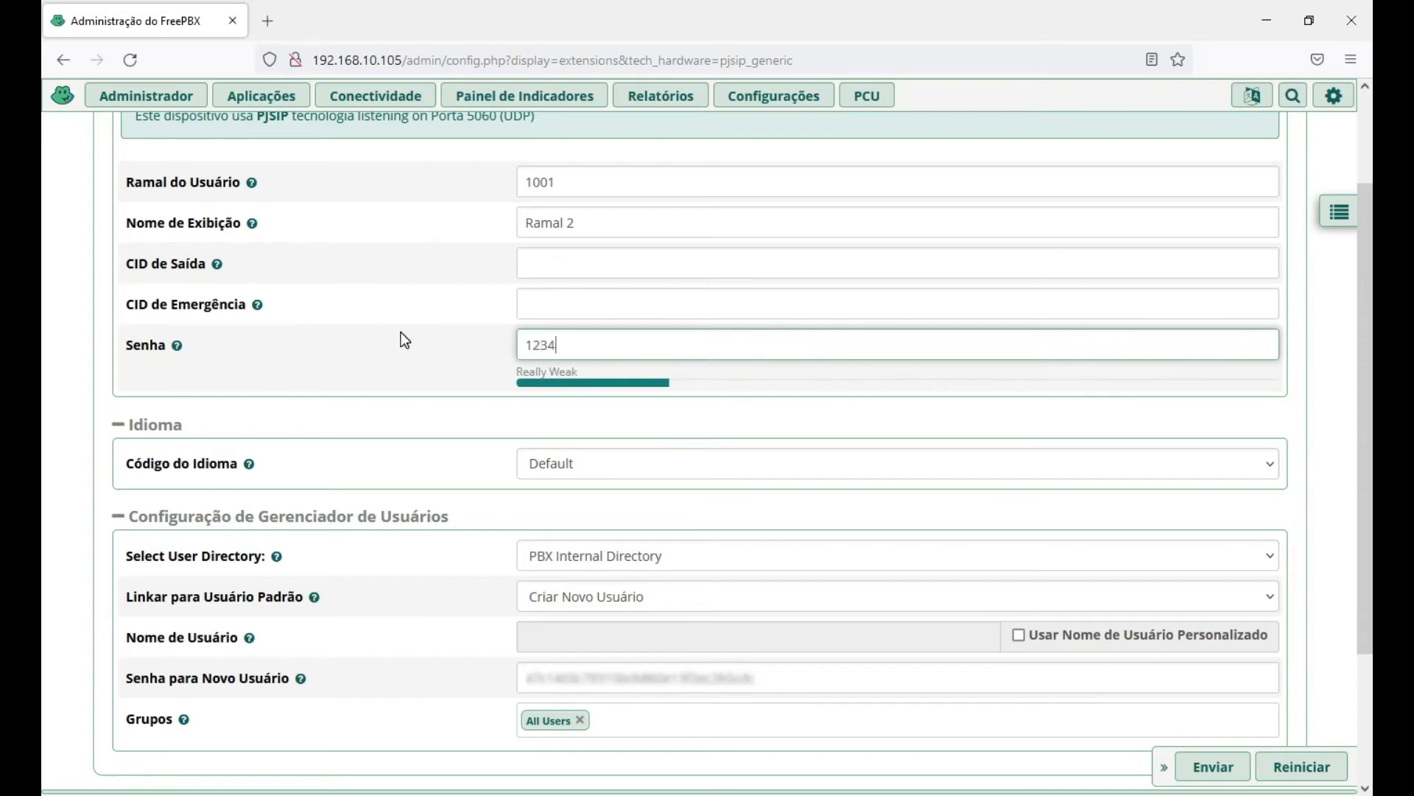
pyautogui.write('56')
pyautogui.moveTo(587, 339); pyautogui.dragTo(457, 349)
pyautogui.click(448, 347)
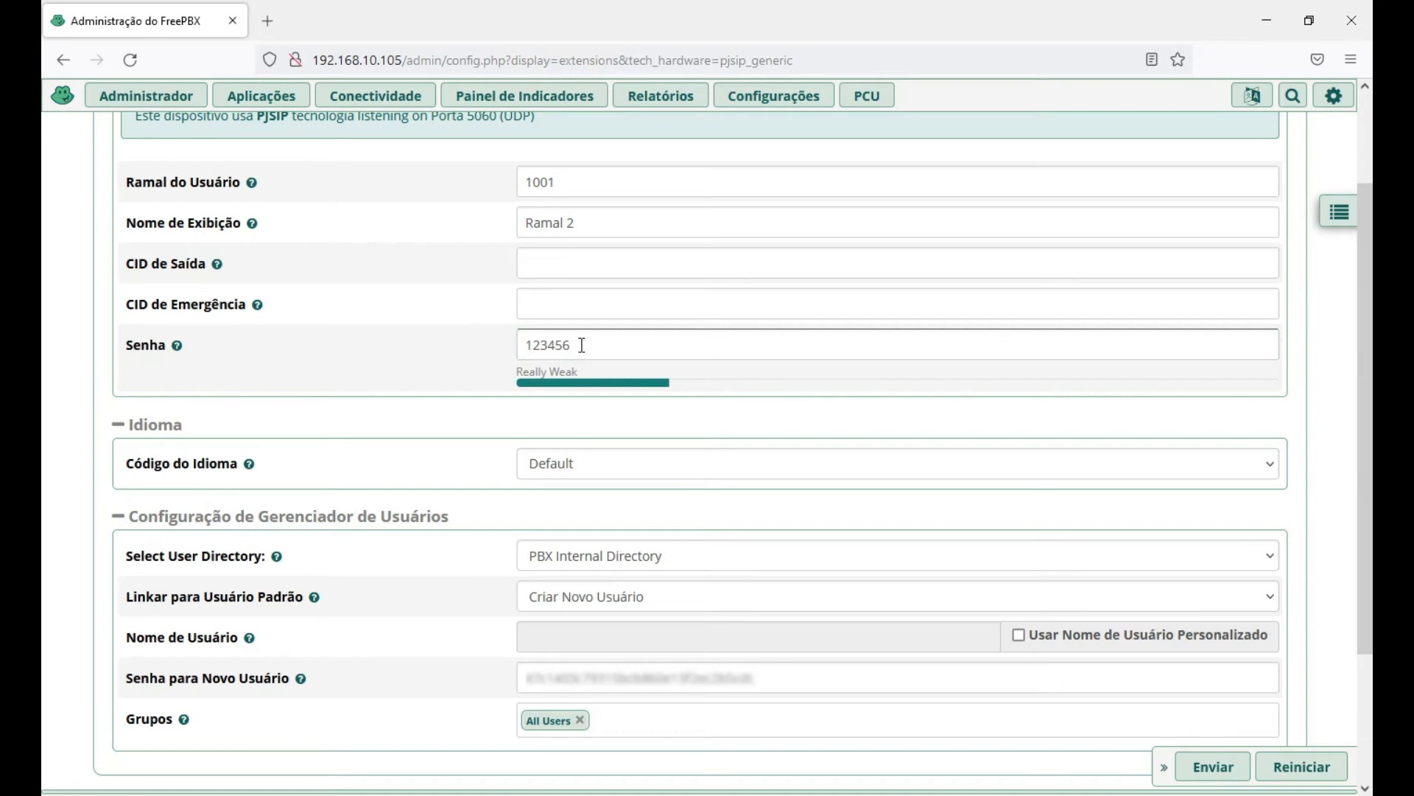
pyautogui.scroll(-1, 442, 368)
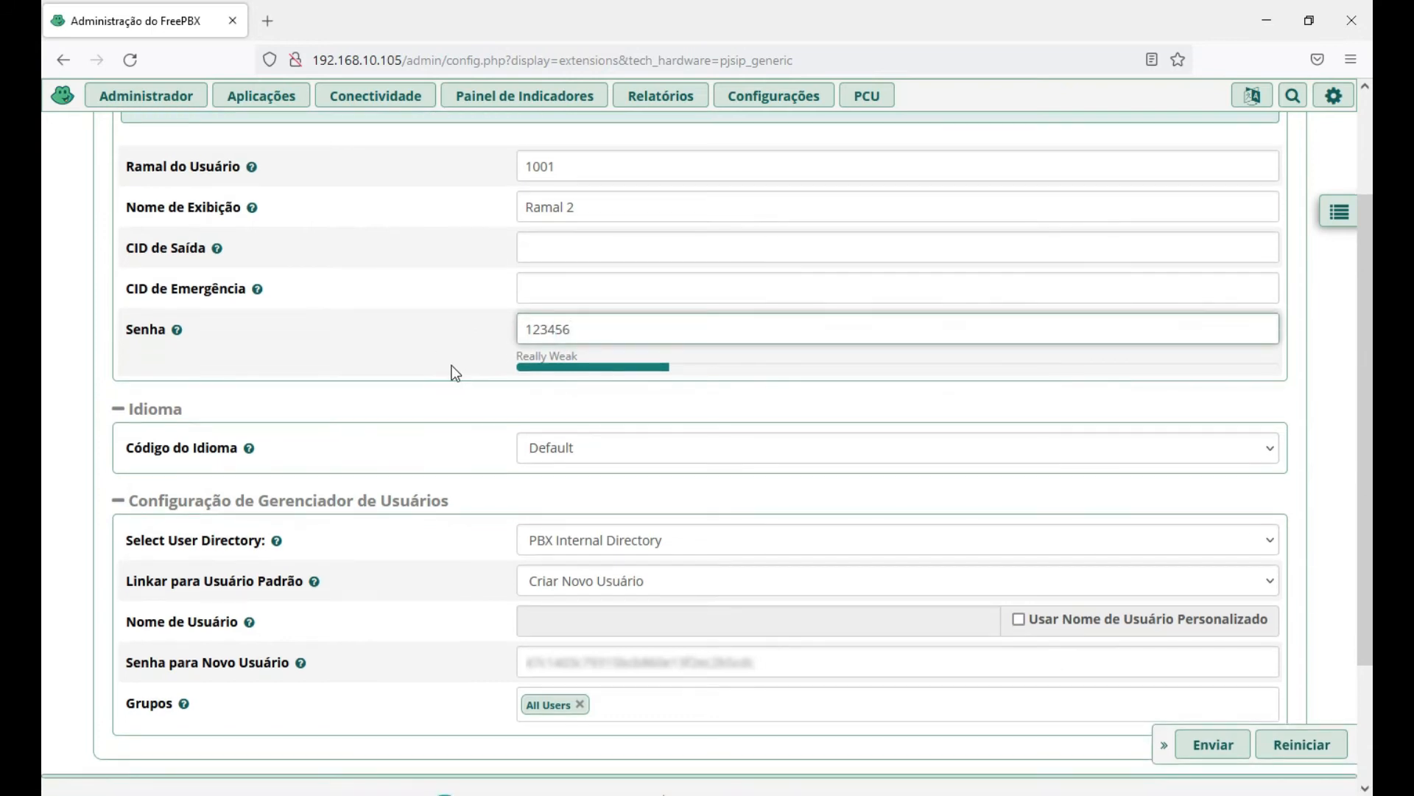
pyautogui.scroll(-1, 404, 347)
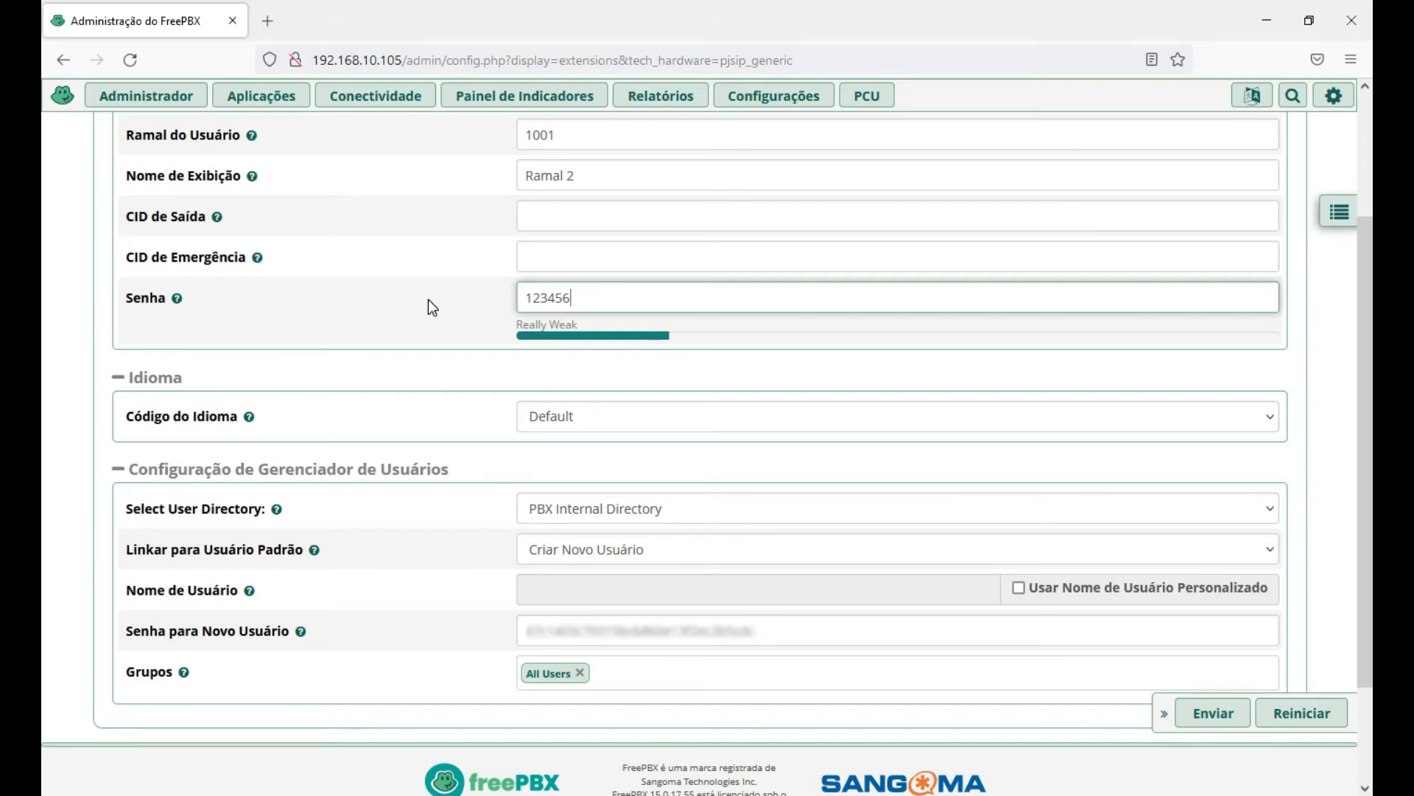
pyautogui.click(393, 296)
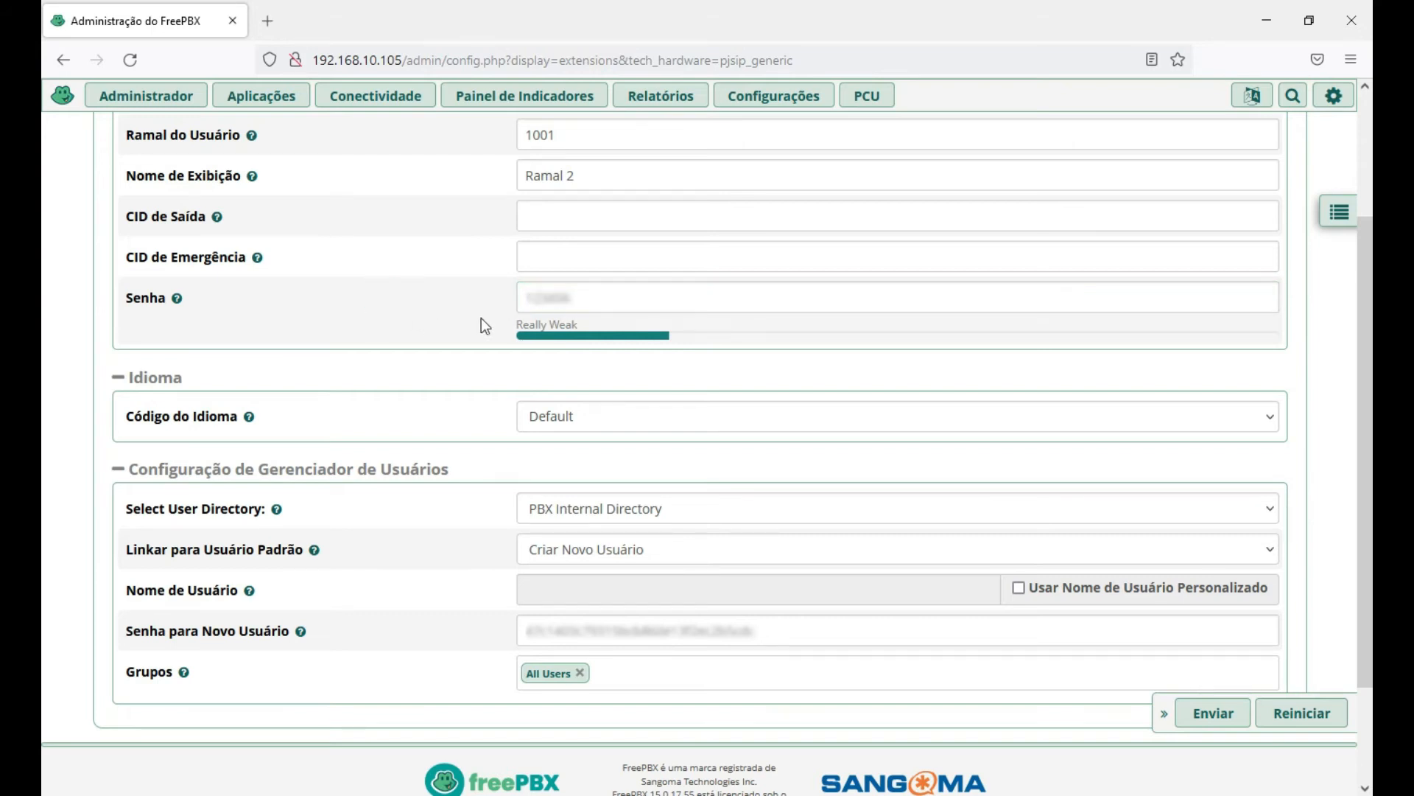
pyautogui.click(636, 296)
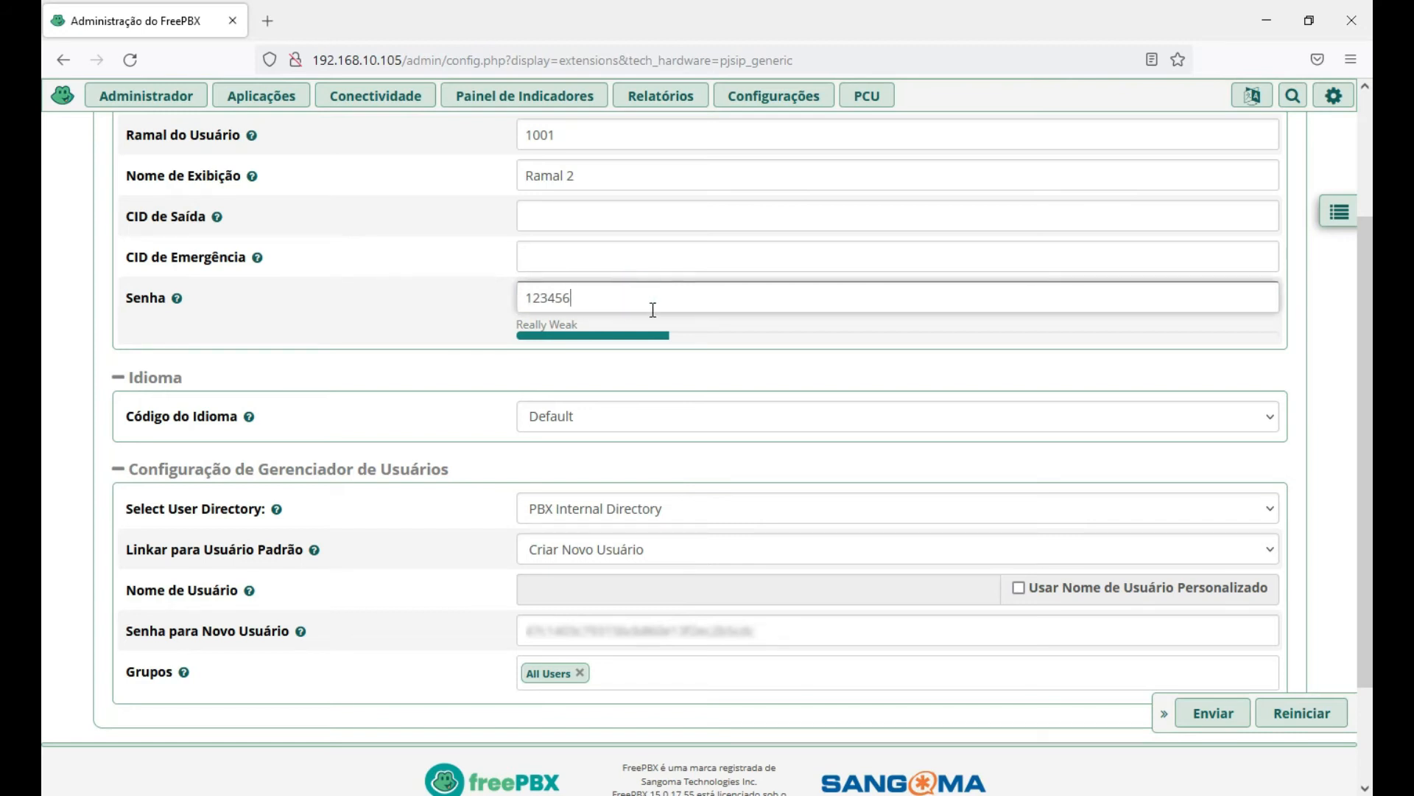
pyautogui.scroll(-1, 380, 339)
pyautogui.click(618, 266)
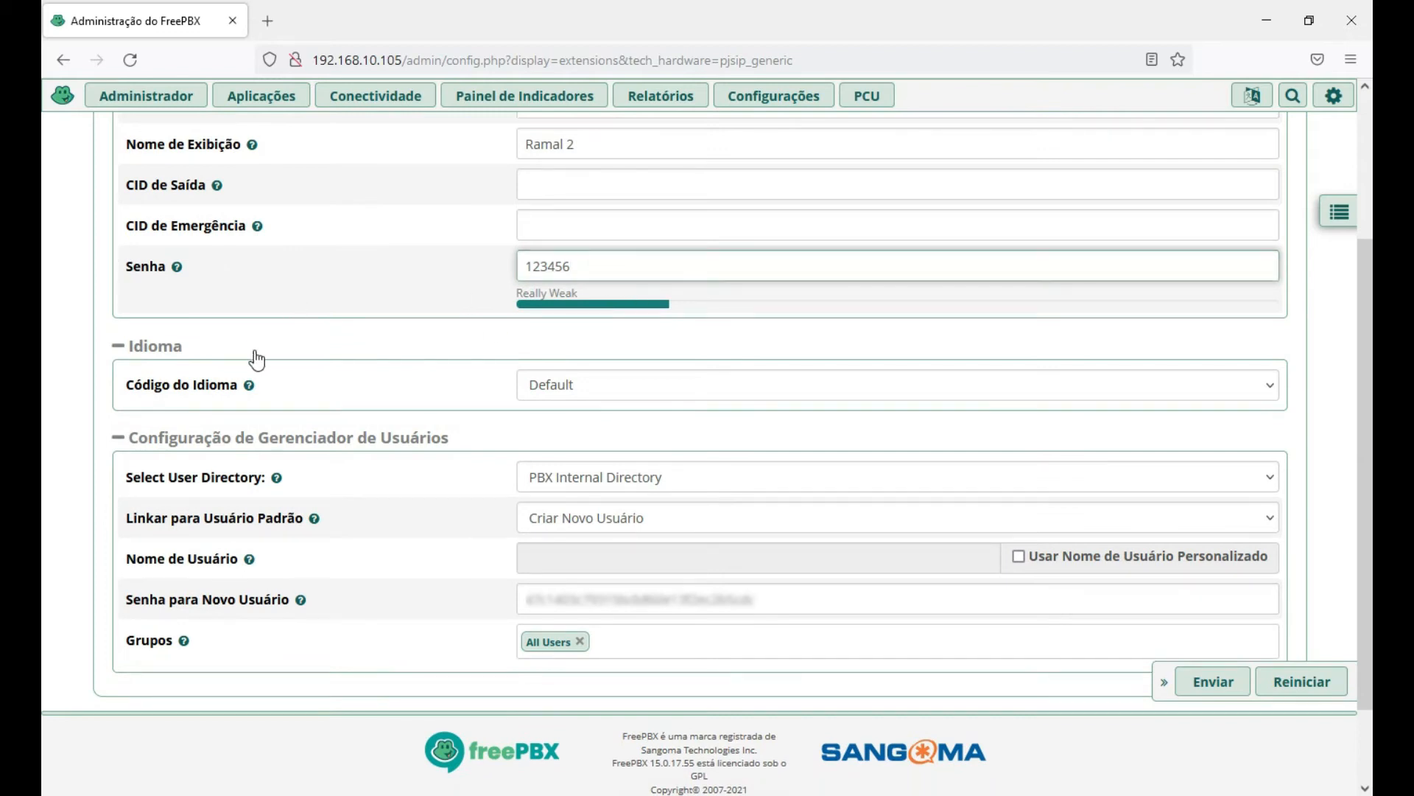
pyautogui.click(629, 386)
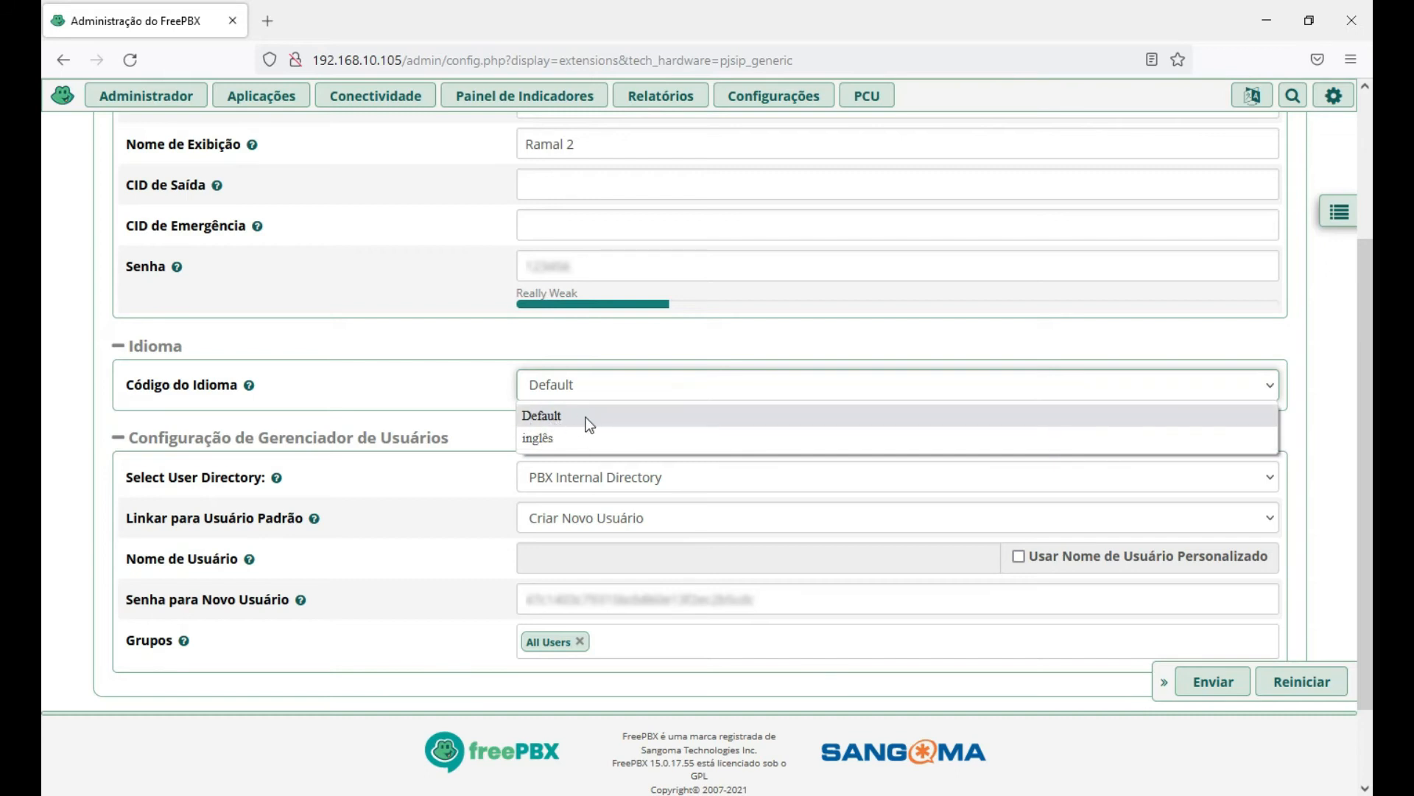
pyautogui.click(396, 314)
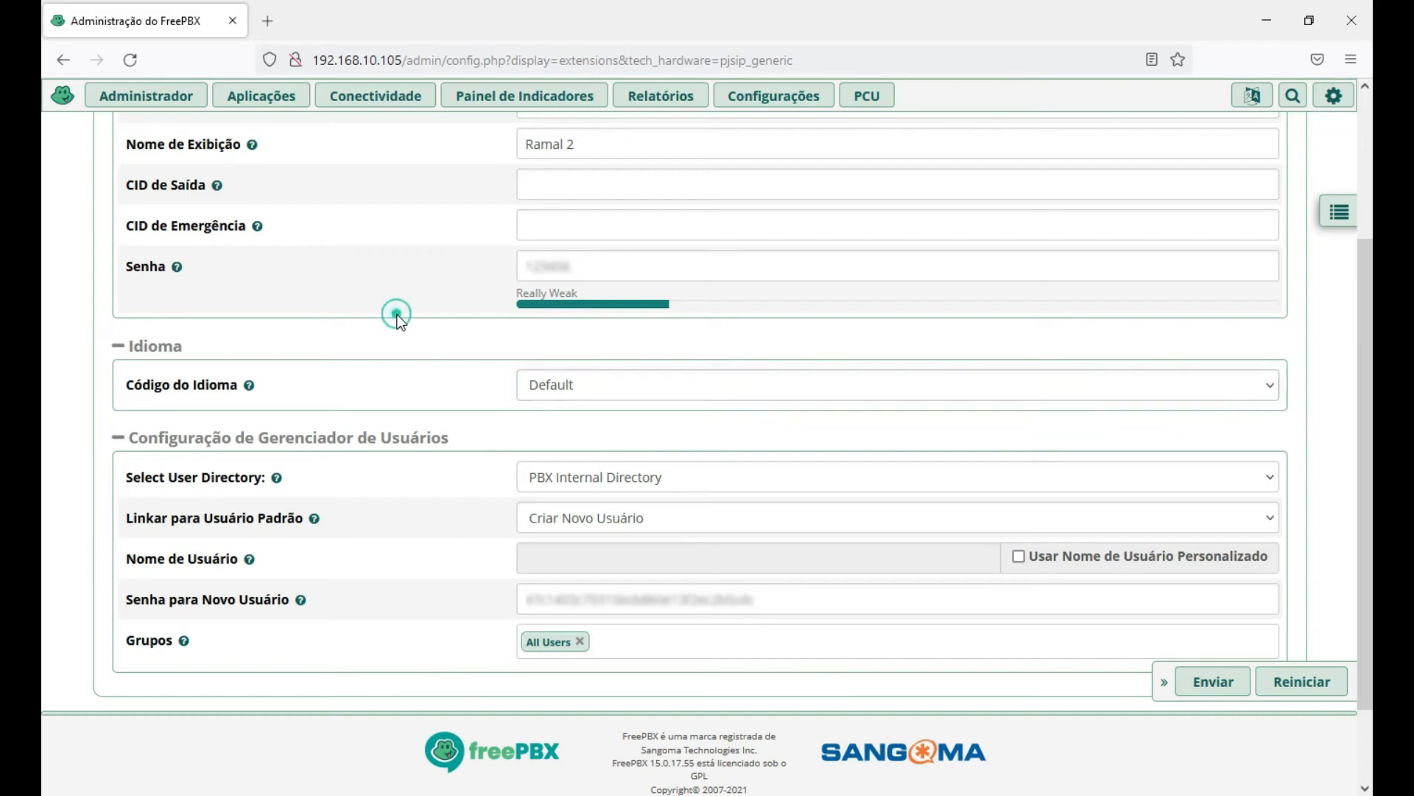
pyautogui.scroll(-1, 428, 385)
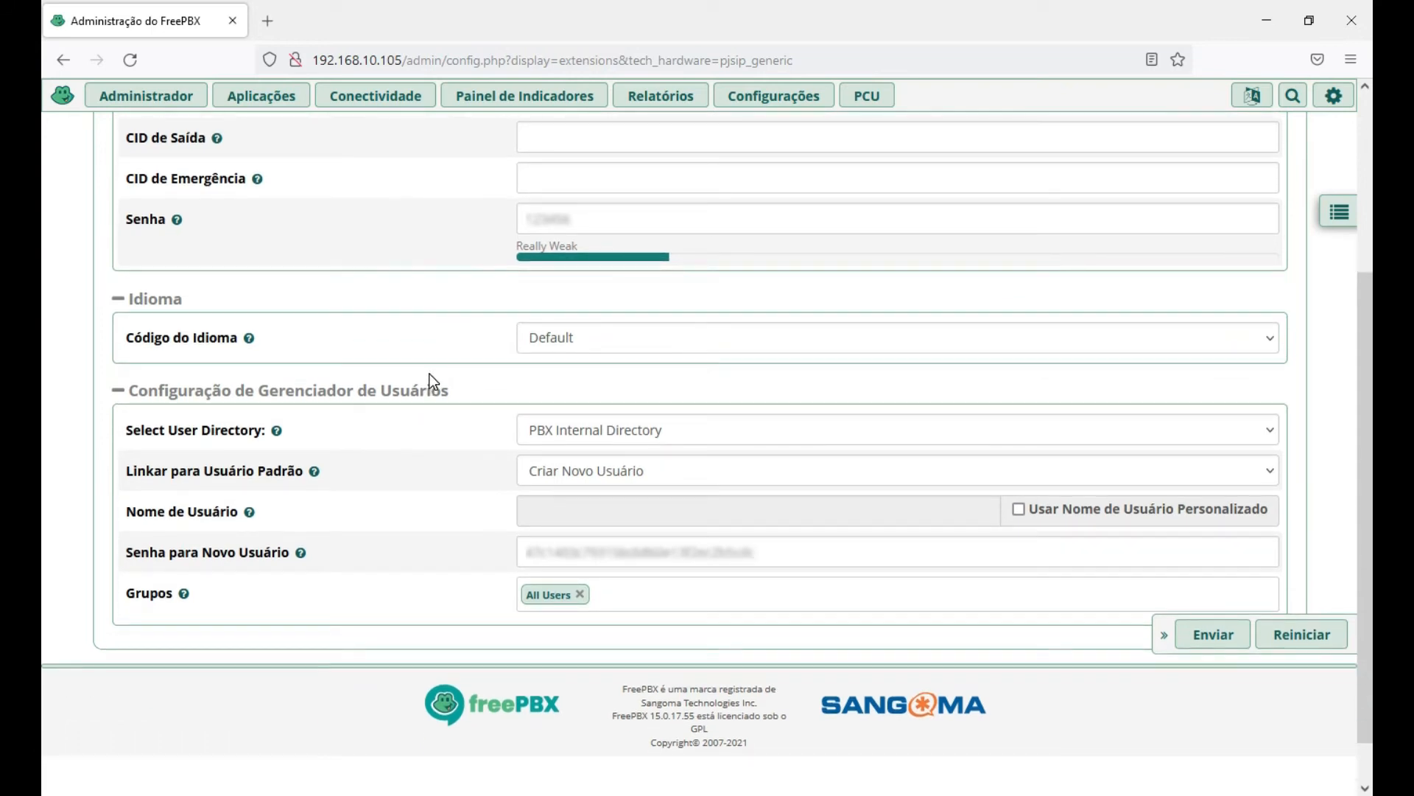
pyautogui.click(609, 338)
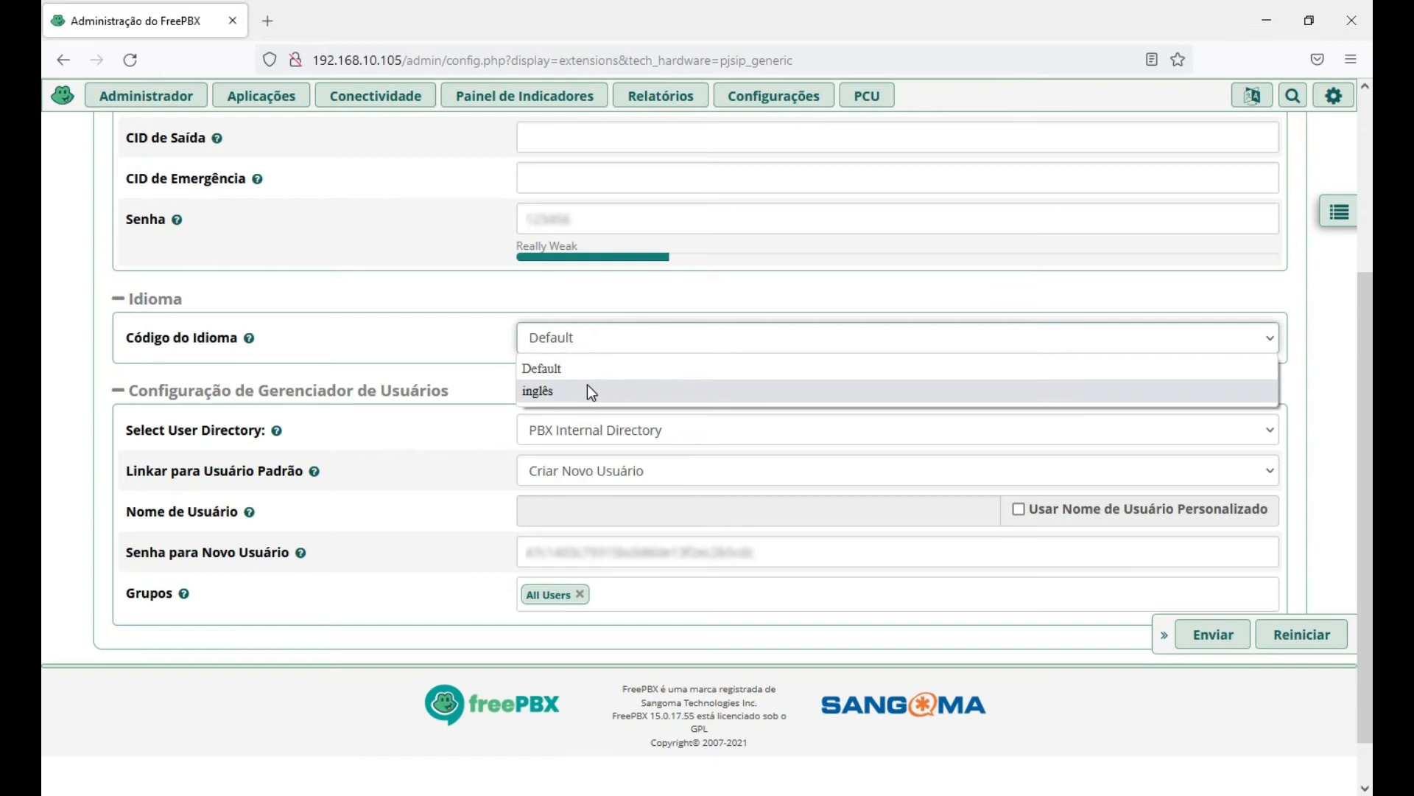
pyautogui.click(447, 288)
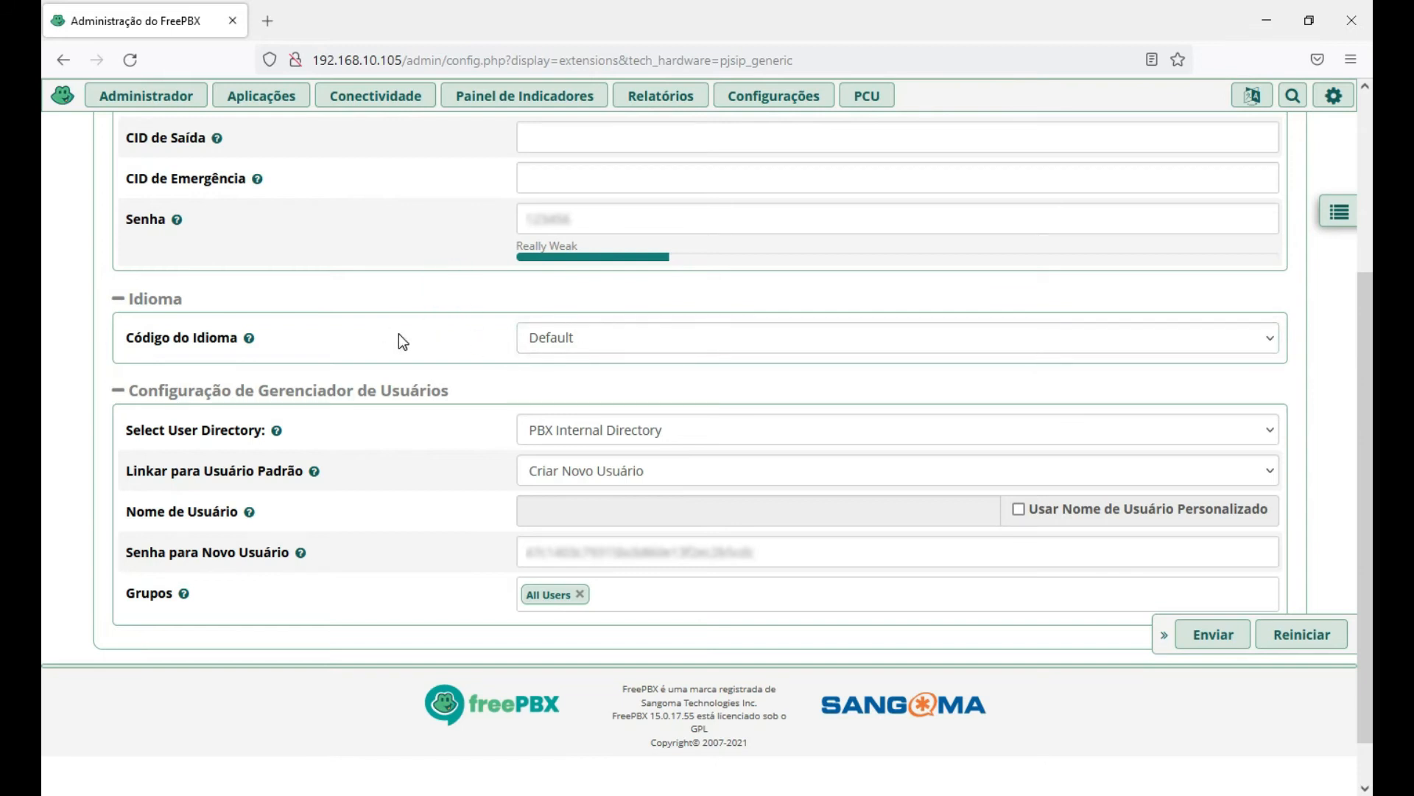
pyautogui.scroll(-2, 400, 337)
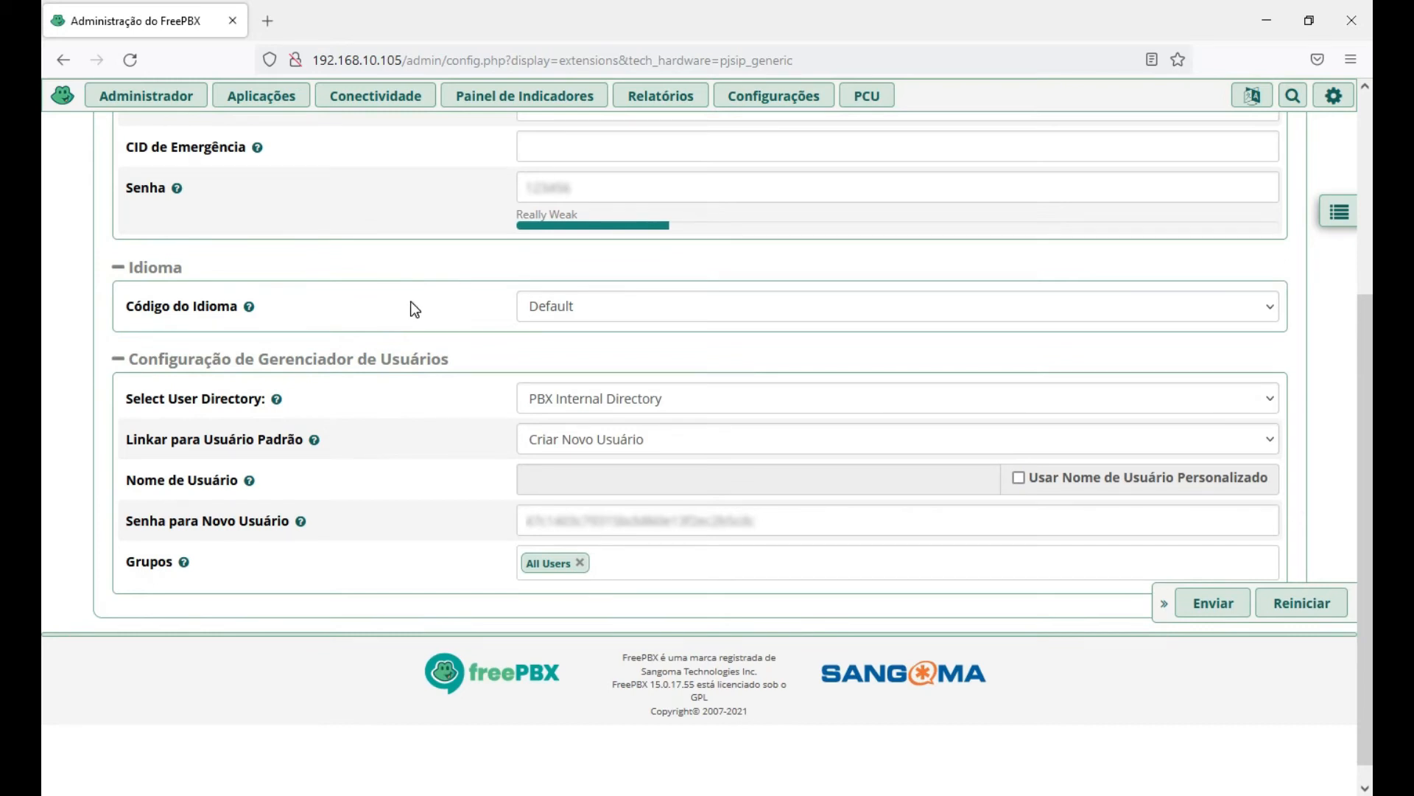
pyautogui.scroll(-1, 439, 291)
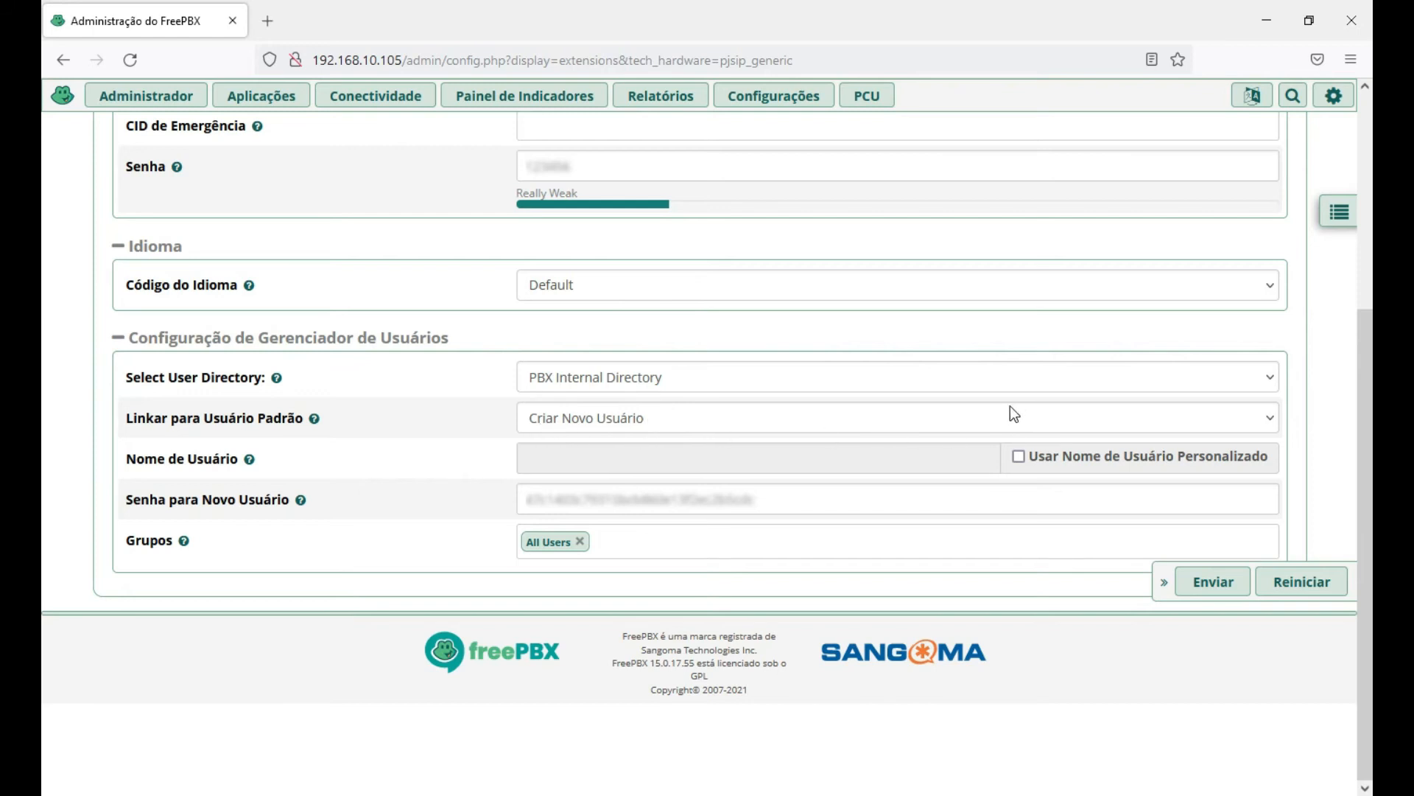
# Keep the default user link unchanged and overwrite Senha para Novo Usuário with a short numeric password.
pyautogui.click(961, 418)
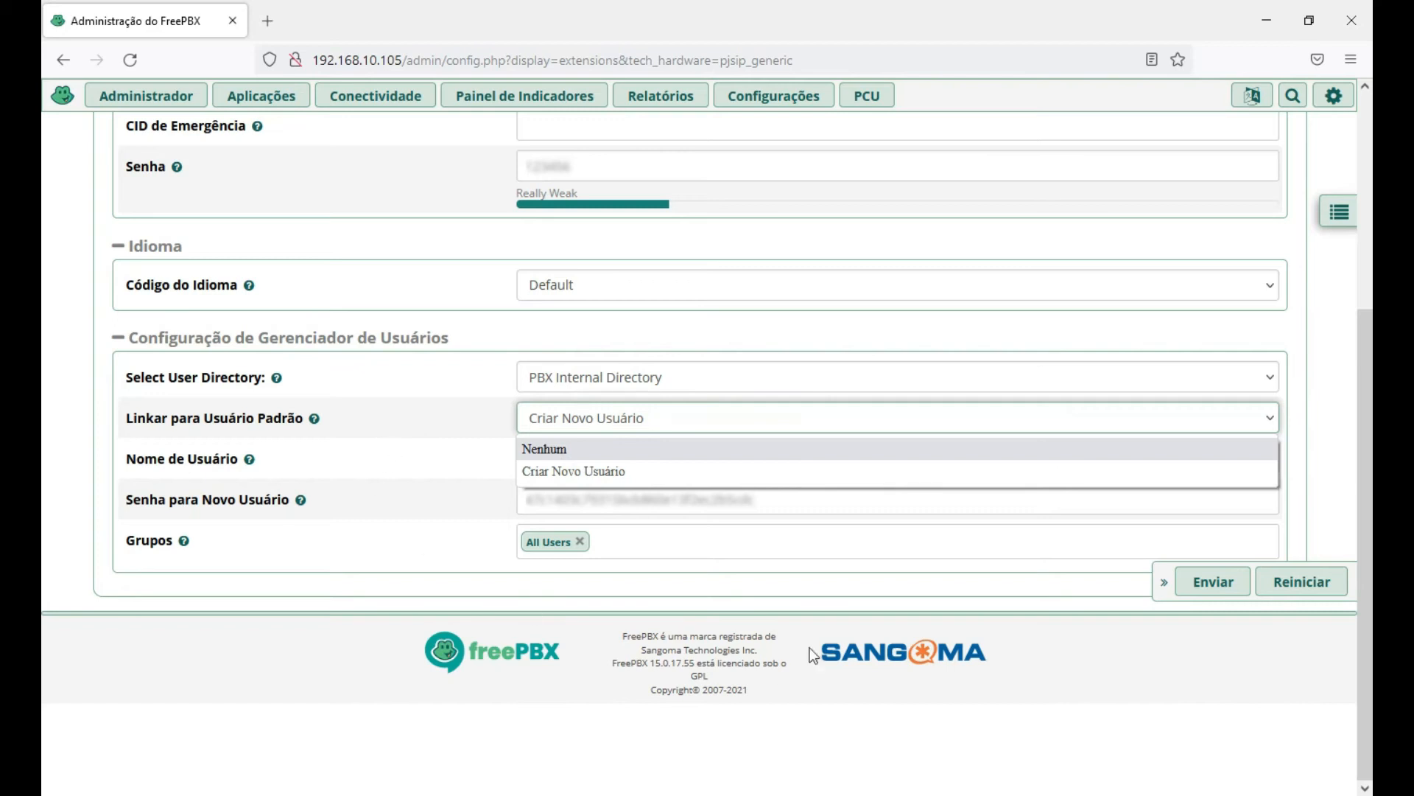
pyautogui.click(279, 678)
pyautogui.moveTo(783, 493); pyautogui.dragTo(429, 505)
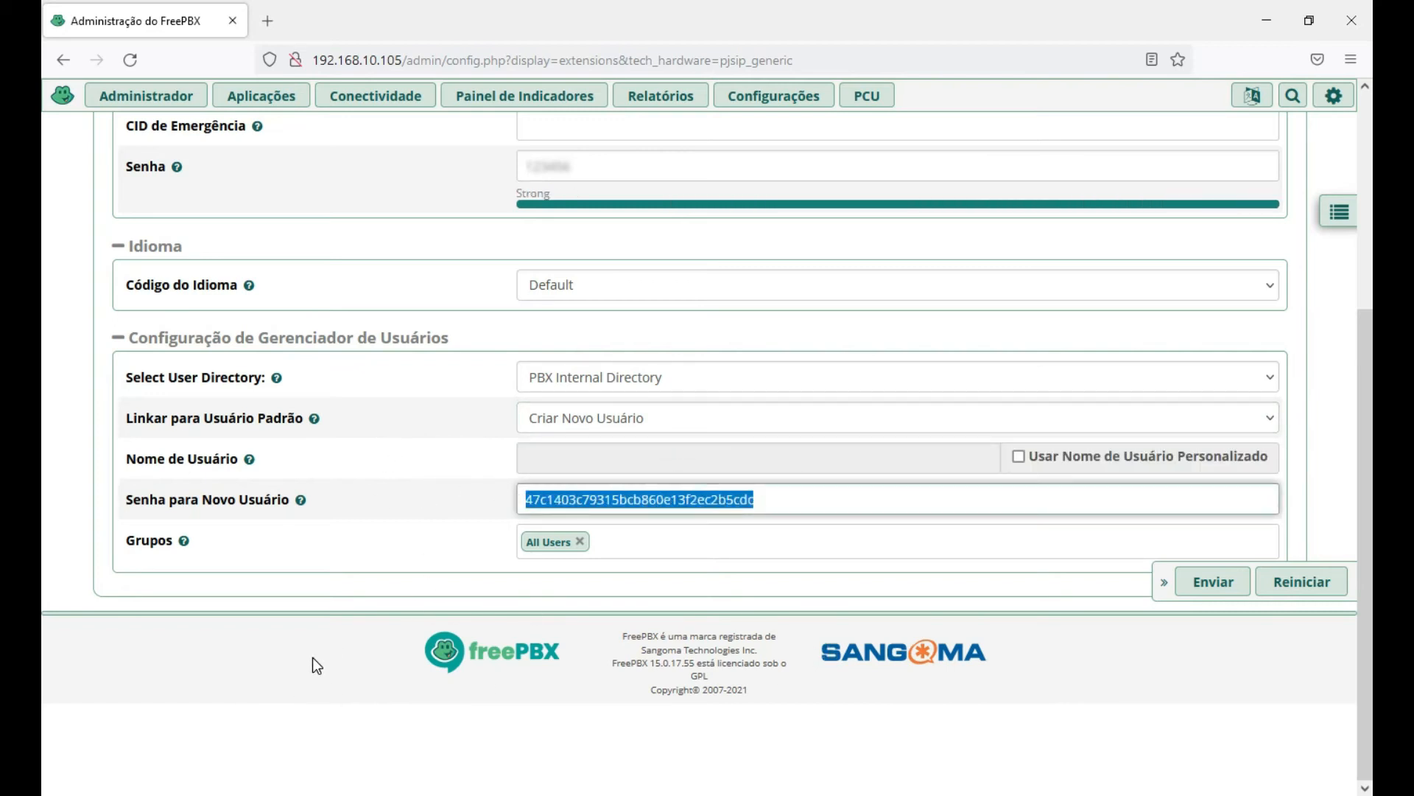
pyautogui.write('123456')
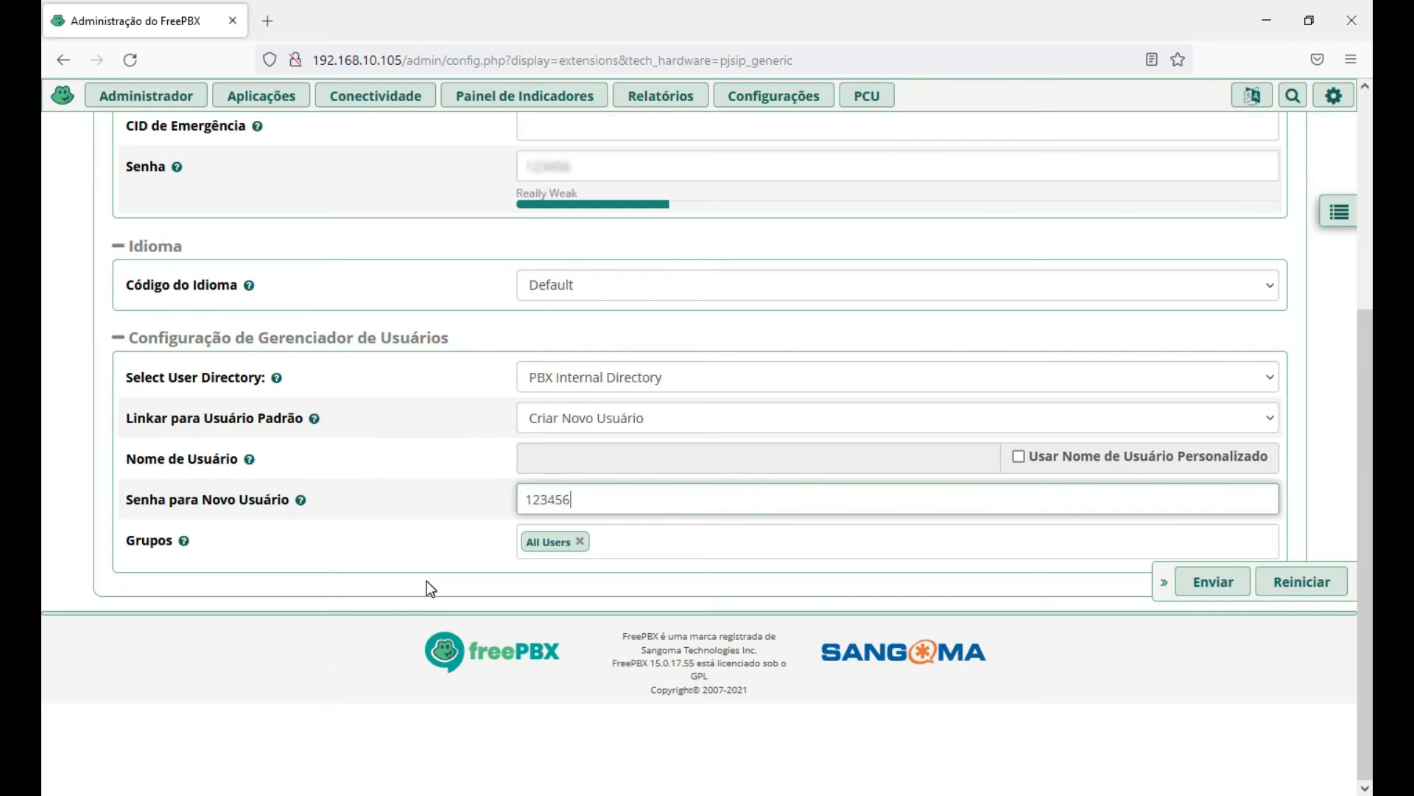
pyautogui.moveTo(861, 152)
pyautogui.click(293, 674)
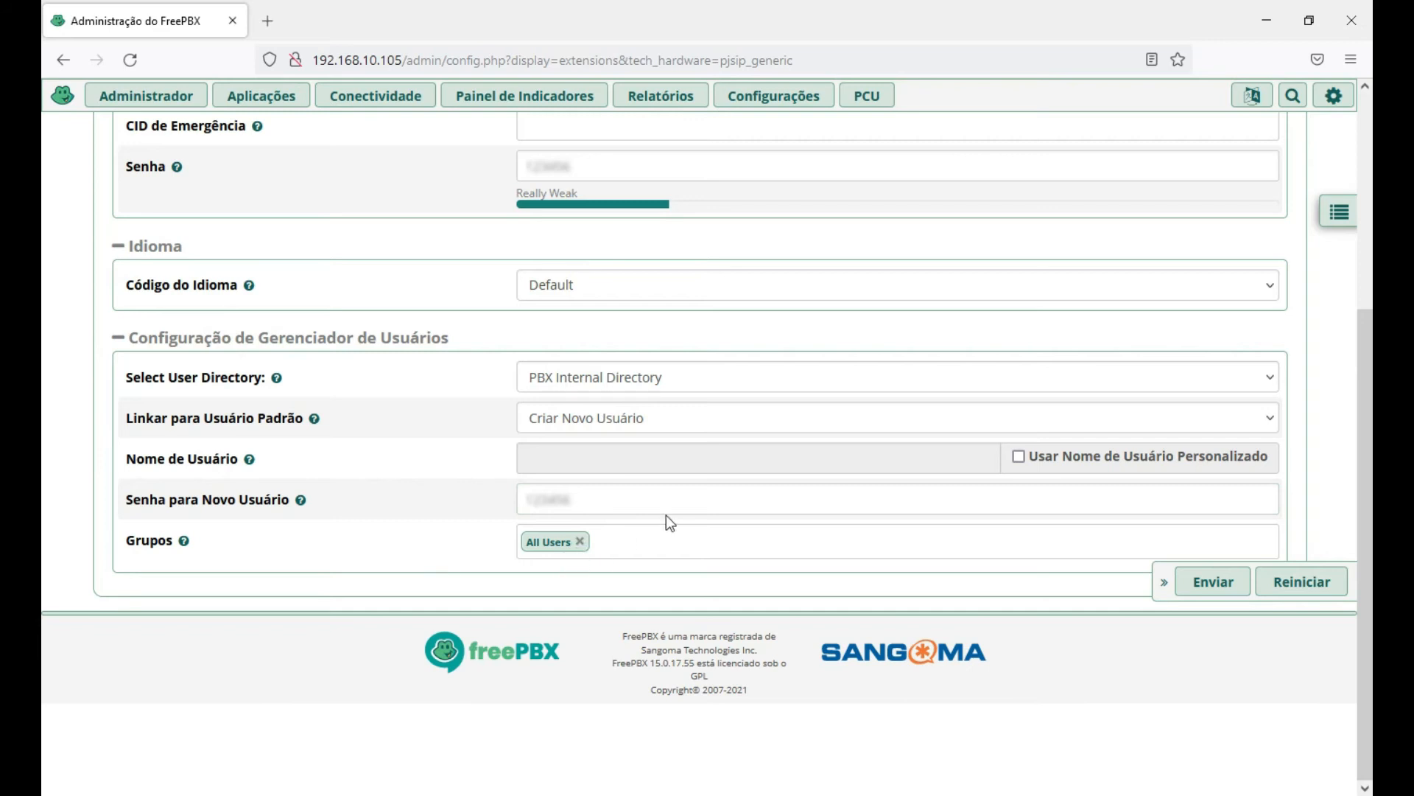
pyautogui.scroll(4, 209, 493)
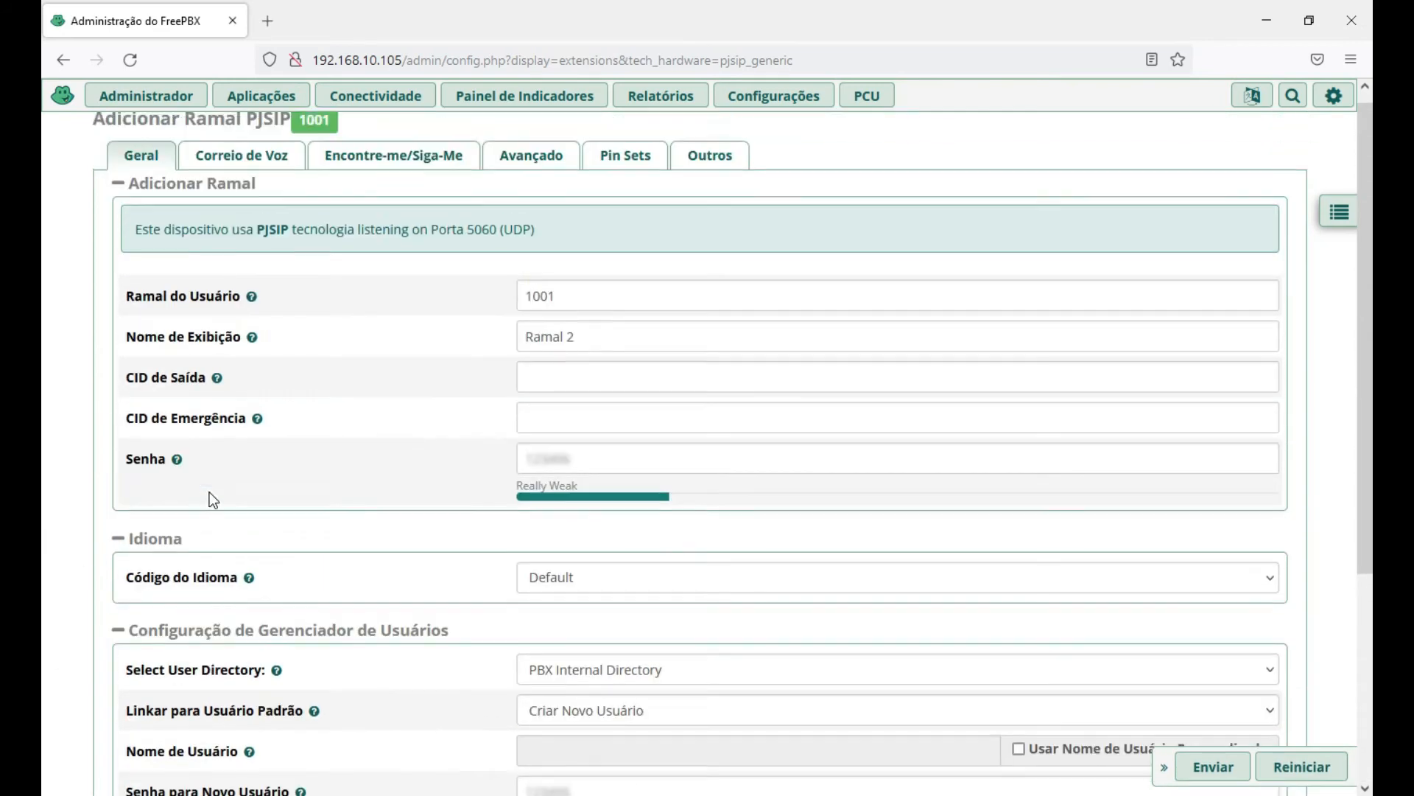
# On Correio de Voz, set Habilitado to Yes, enter a voicemail password, and set Require From Same Ramal to Yes.
pyautogui.click(228, 167)
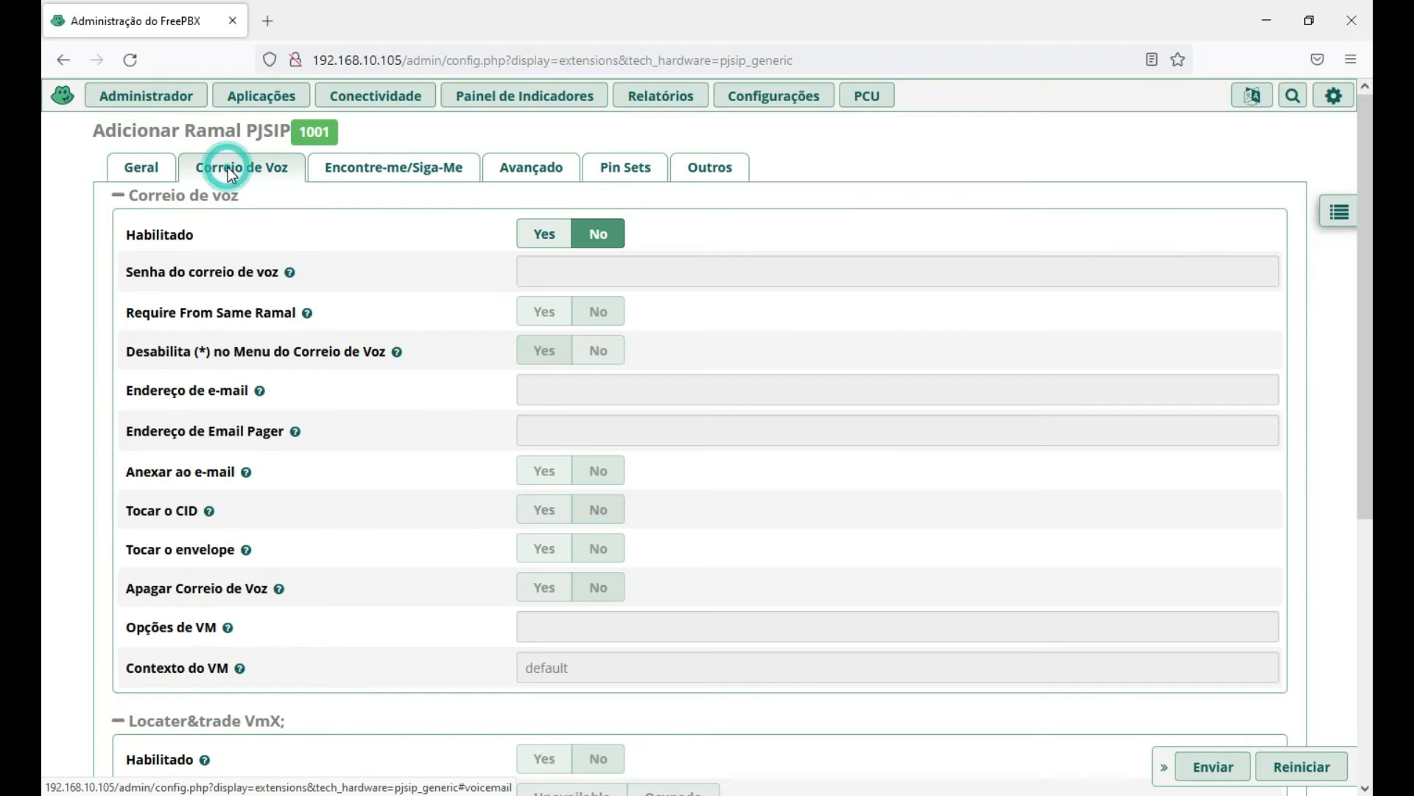
pyautogui.click(544, 233)
pyautogui.click(568, 269)
pyautogui.write('1001')
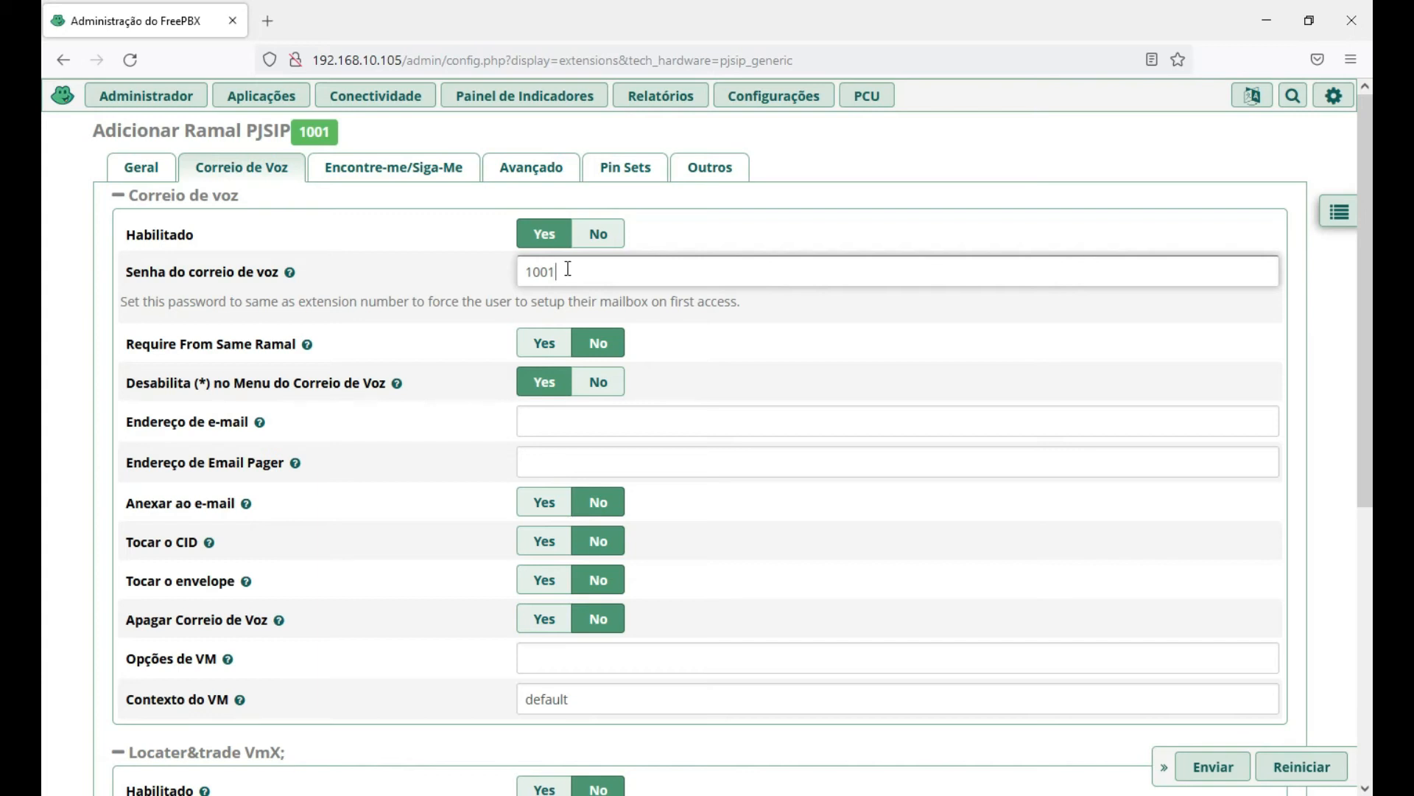
pyautogui.click(563, 272)
pyautogui.doubleClick(564, 272)
pyautogui.click(562, 271)
pyautogui.click(563, 274)
pyautogui.scroll(-1, 439, 278)
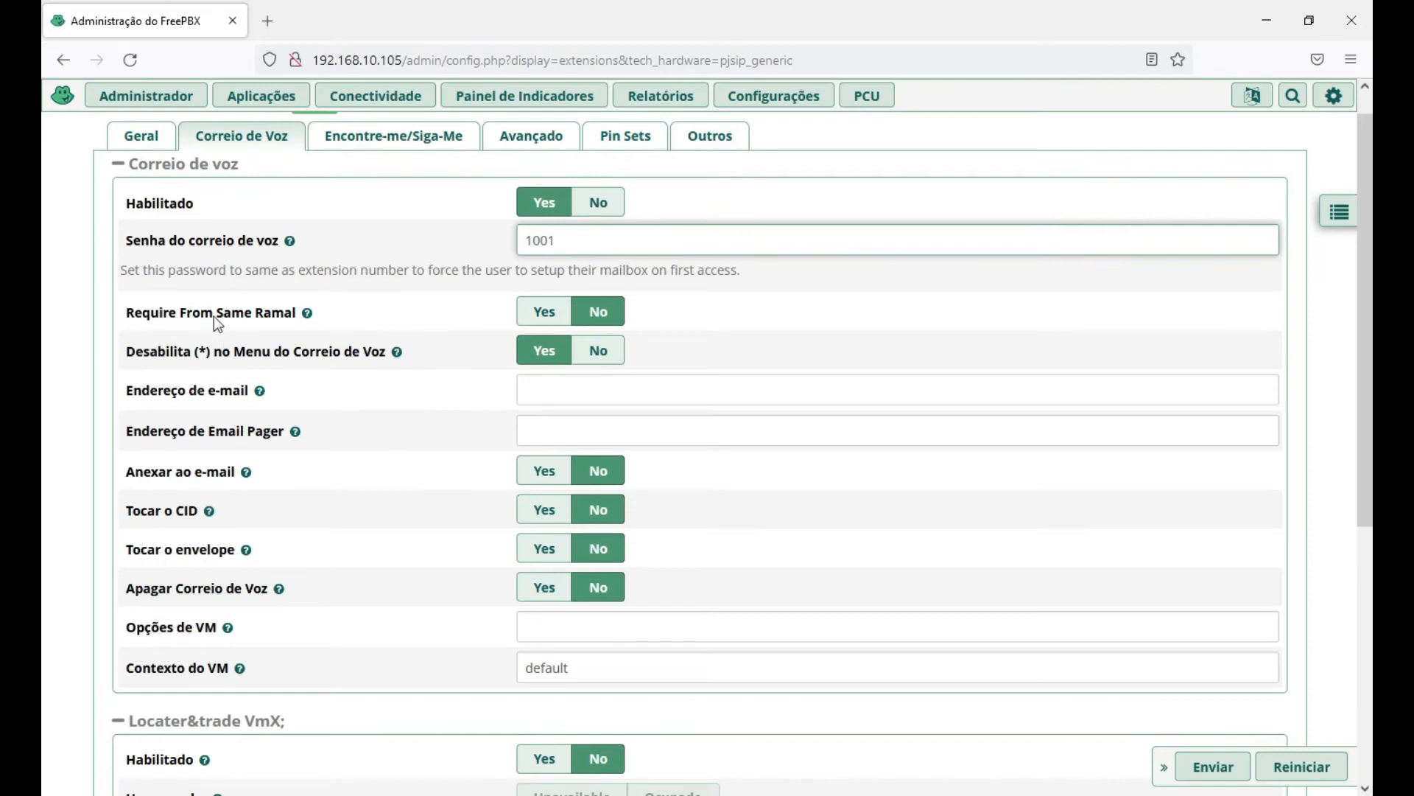
pyautogui.click(545, 315)
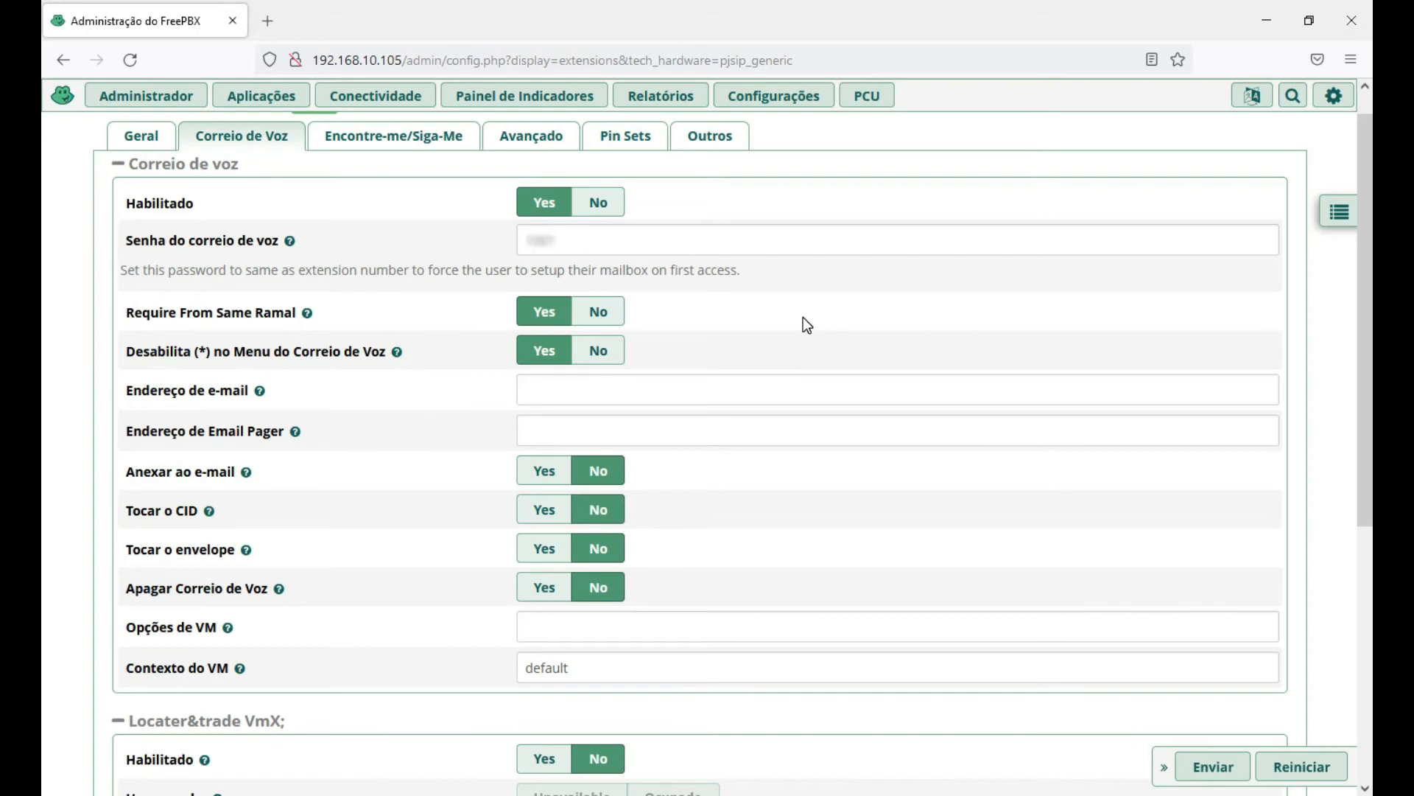
# Click into Endereço de e-mail and set Anexar ao e-mail to Yes.
pyautogui.scroll(-1, 856, 321)
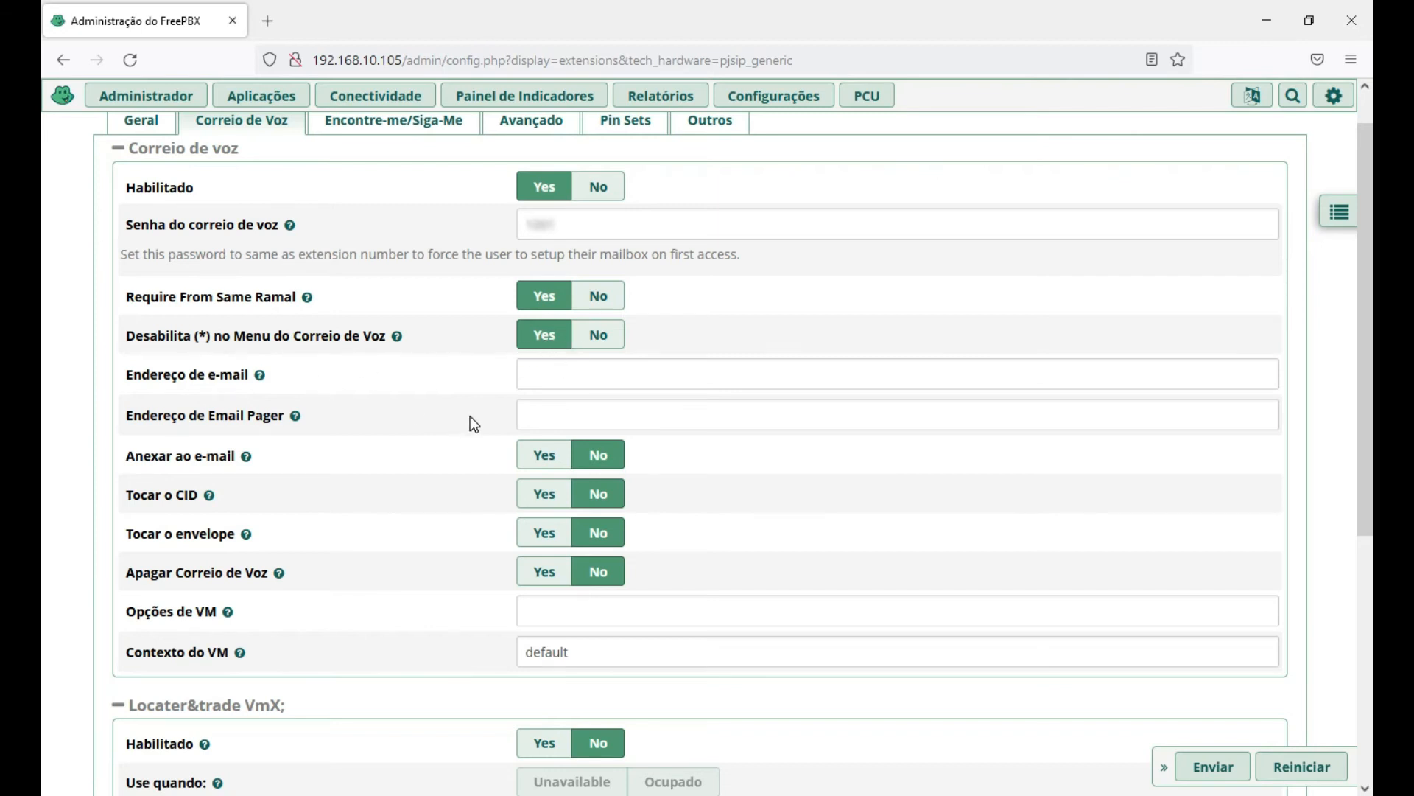
pyautogui.scroll(-2, 470, 417)
pyautogui.click(586, 347)
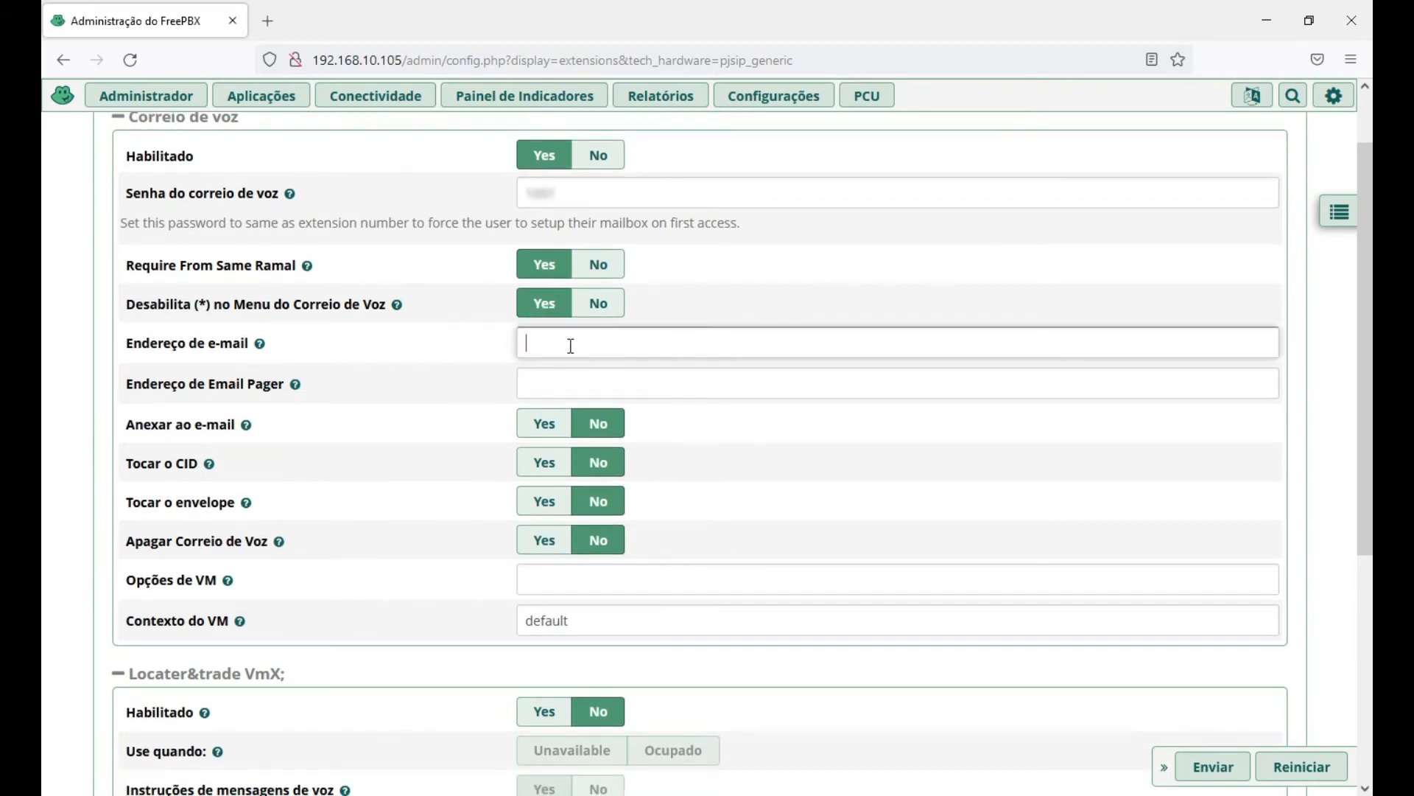
pyautogui.scroll(-1, 571, 345)
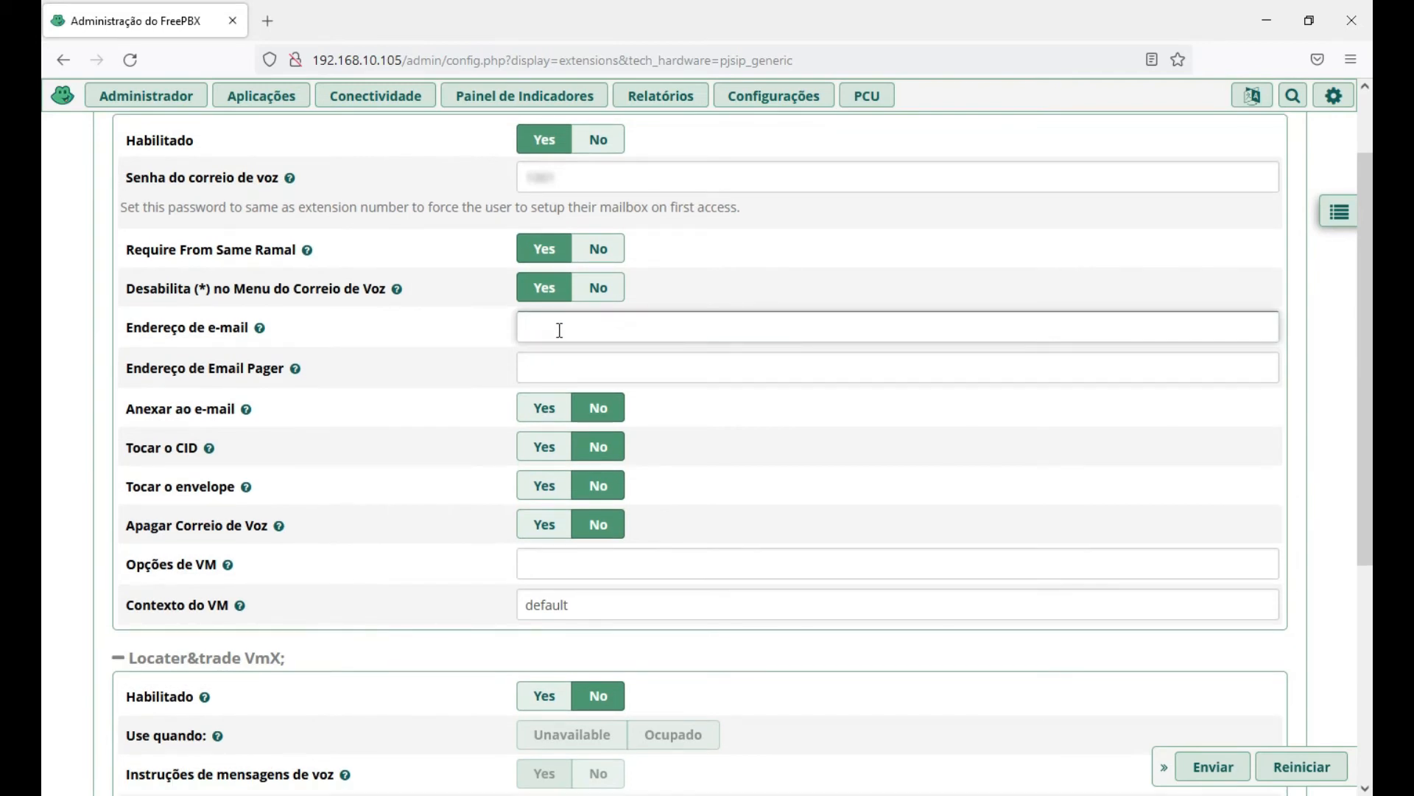
pyautogui.scroll(-1, 560, 330)
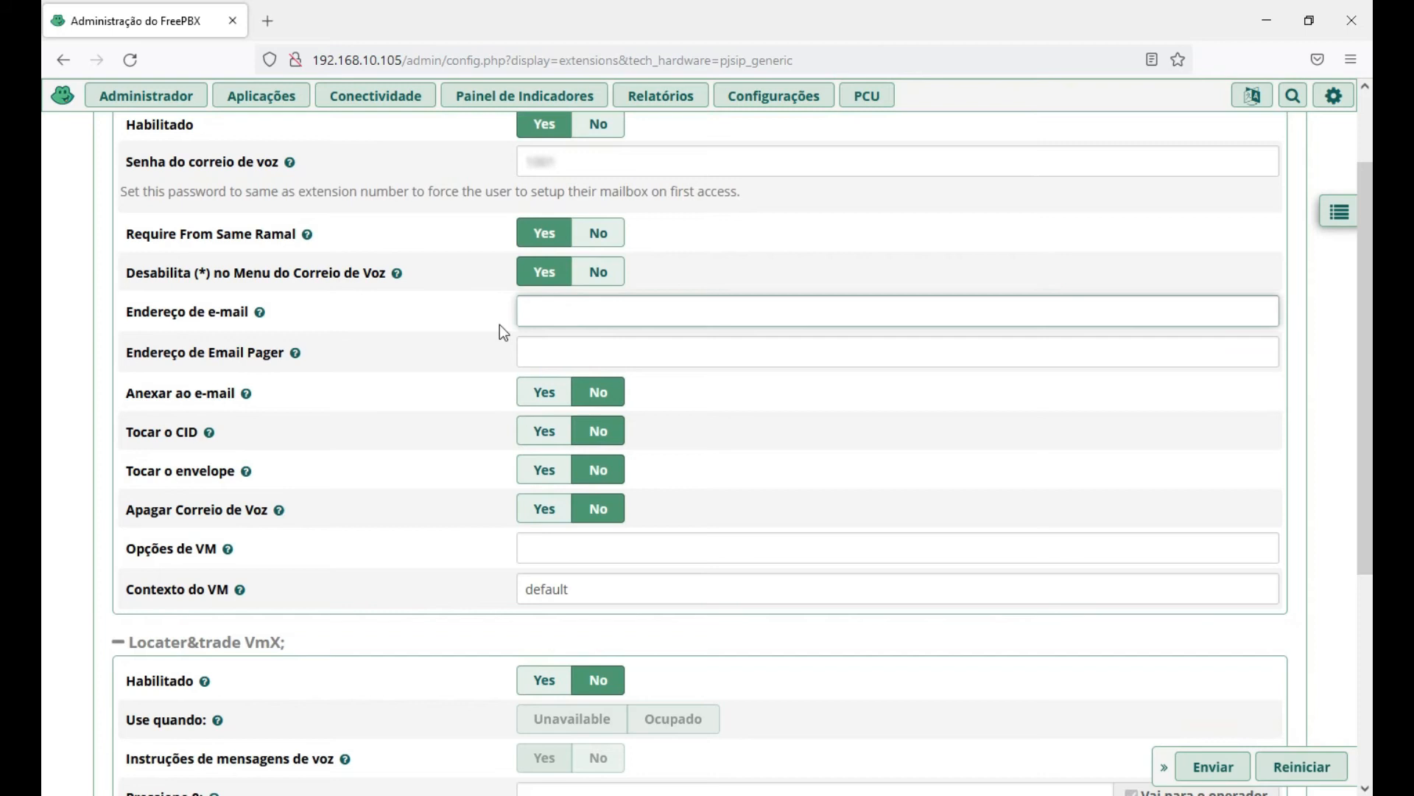
pyautogui.scroll(-2, 731, 398)
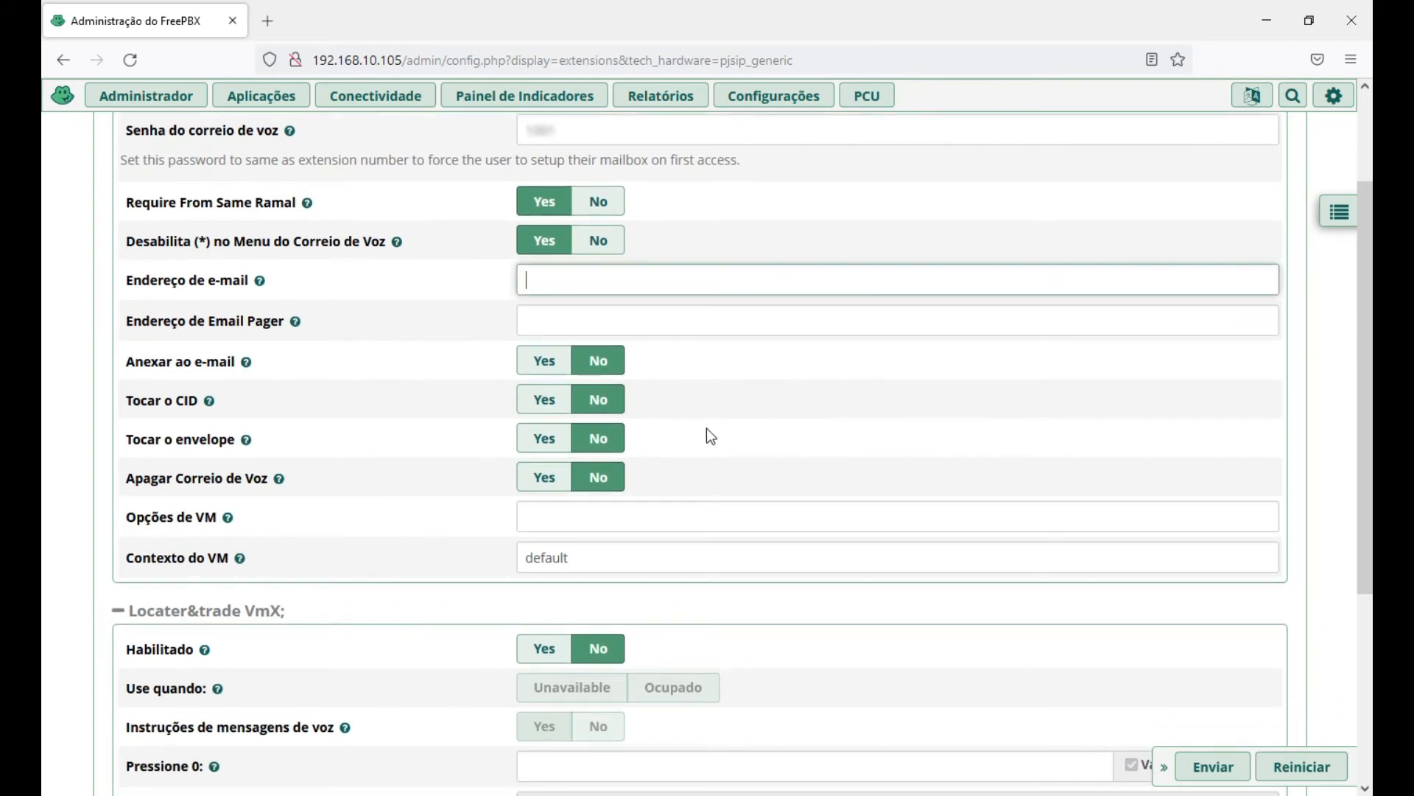
pyautogui.click(544, 361)
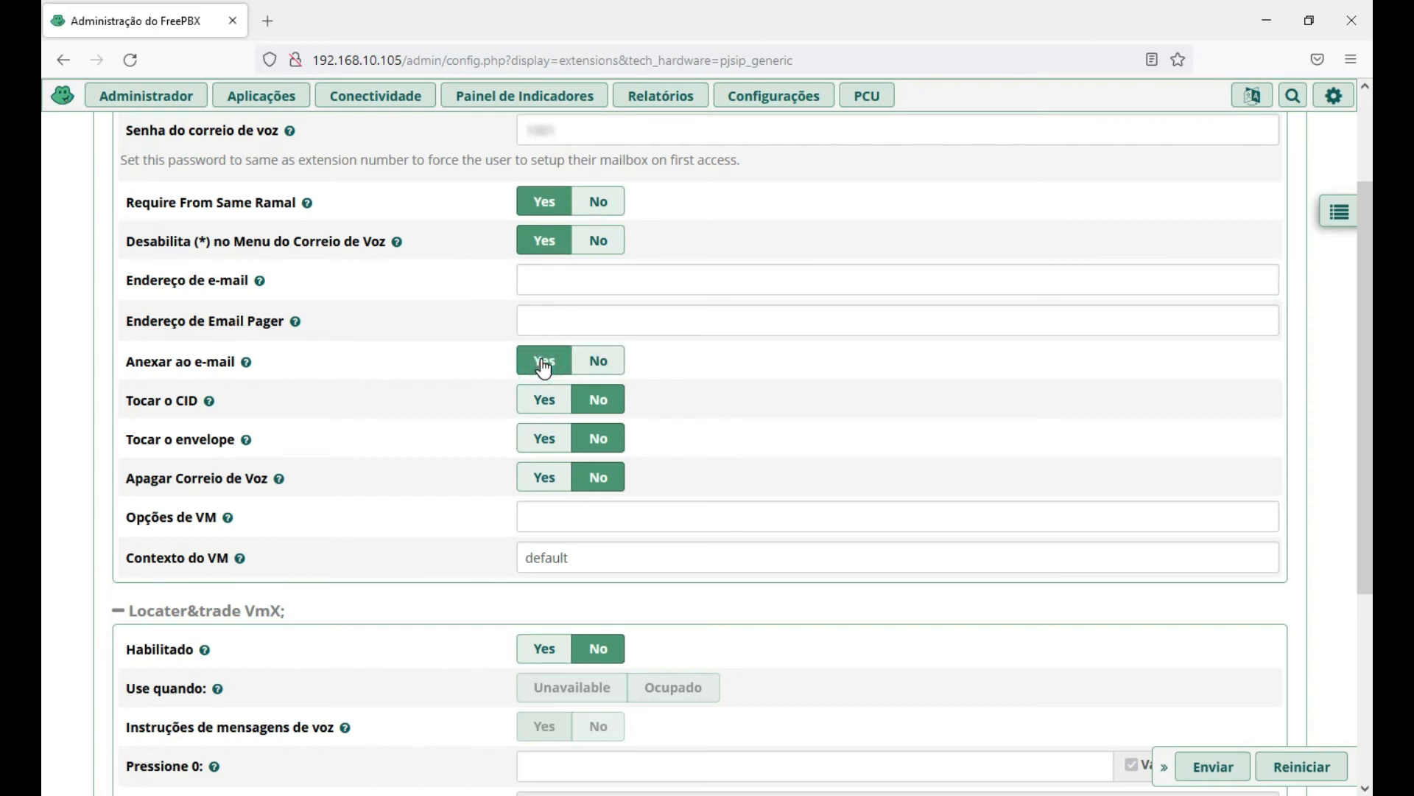
# Set Apagar Correio de Voz to Yes, leaving Play CID and Play Envelope off.
pyautogui.scroll(-1, 543, 371)
pyautogui.scroll(-1, 913, 339)
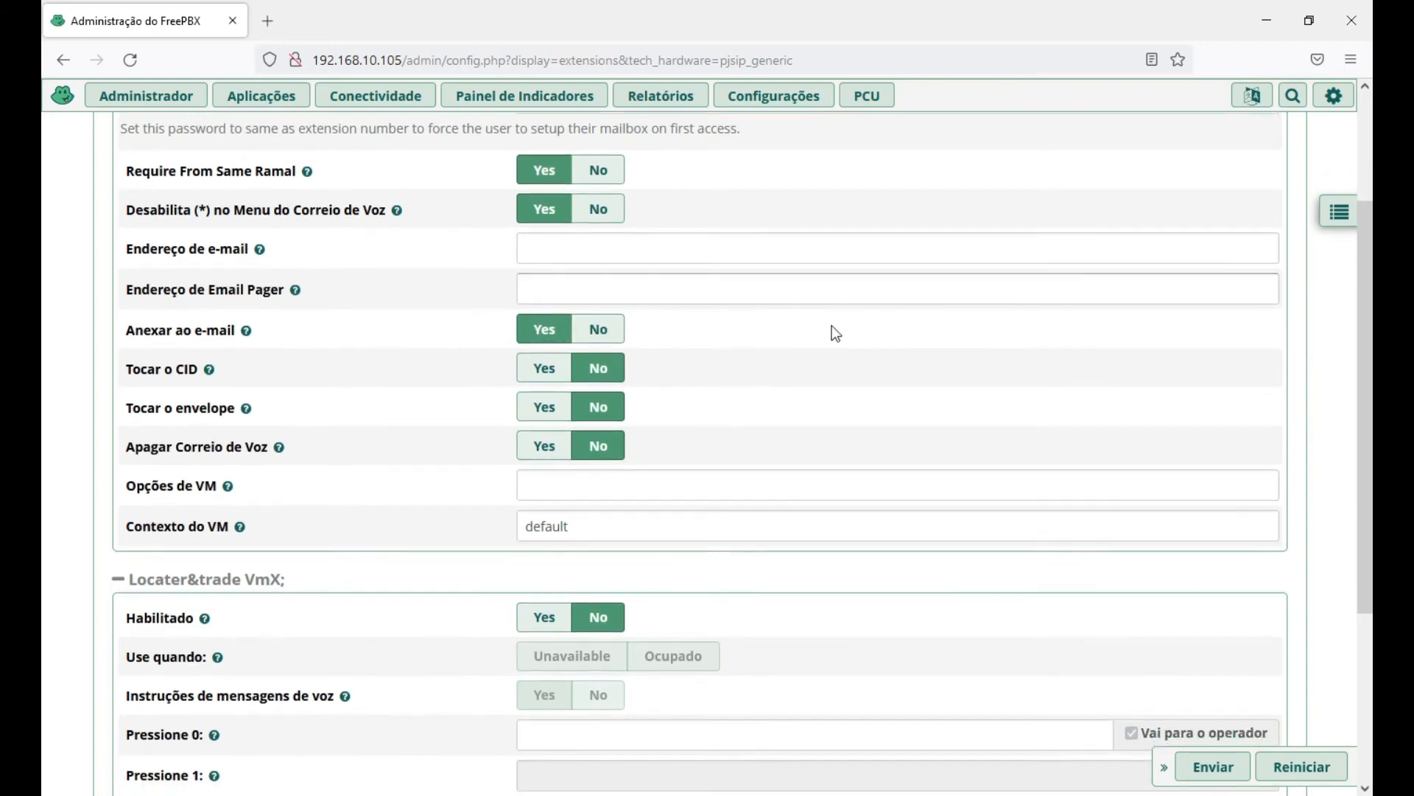
pyautogui.scroll(-1, 832, 326)
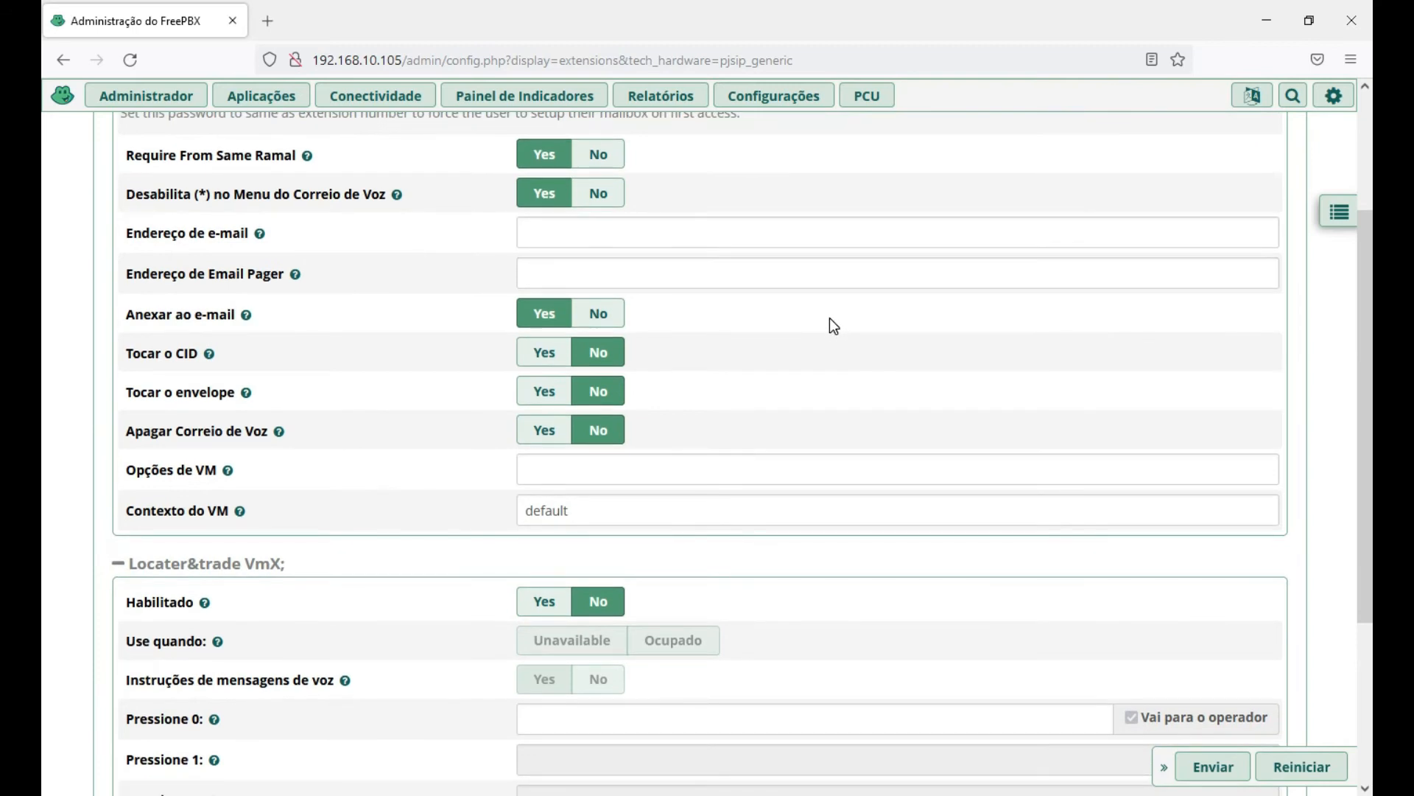
pyautogui.scroll(-1, 835, 305)
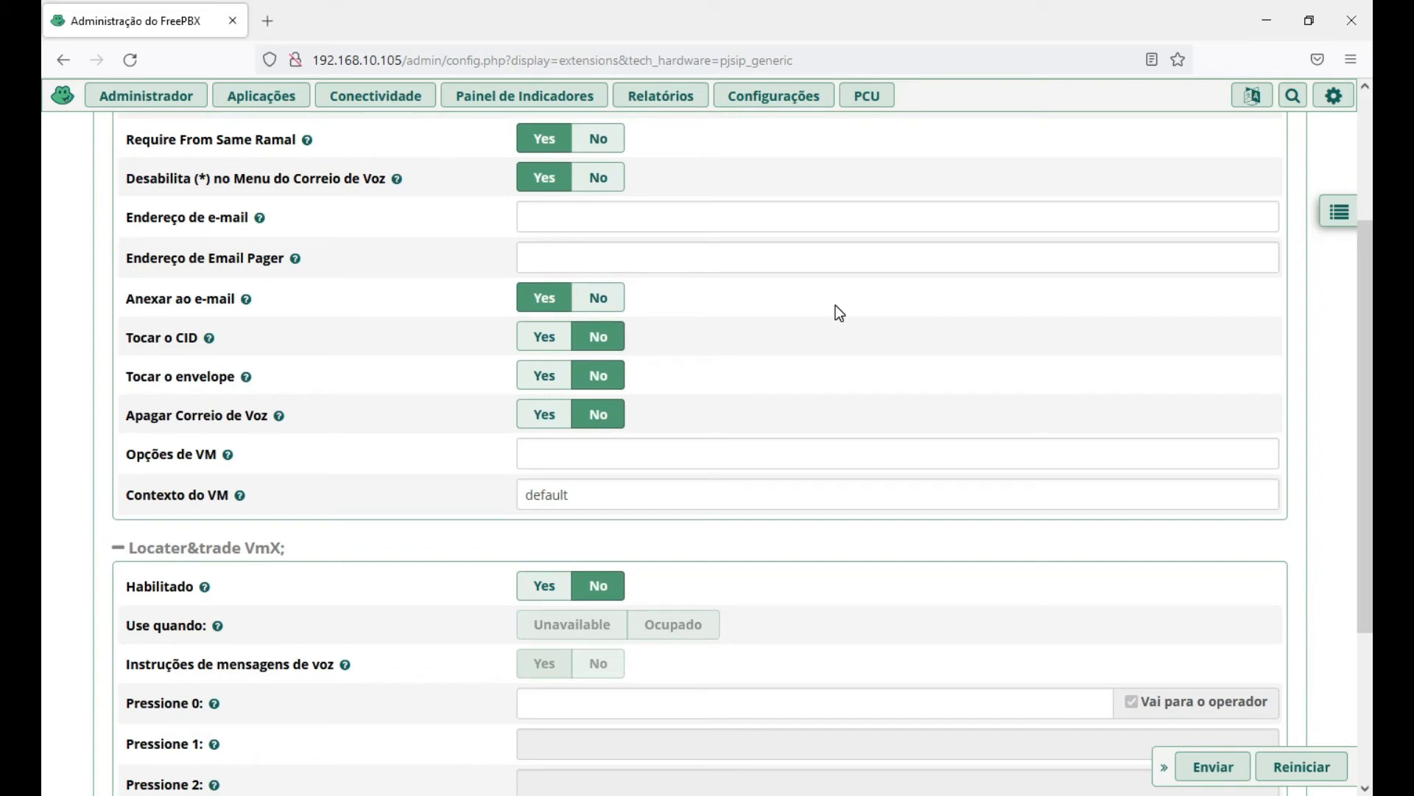
pyautogui.scroll(-1, 839, 313)
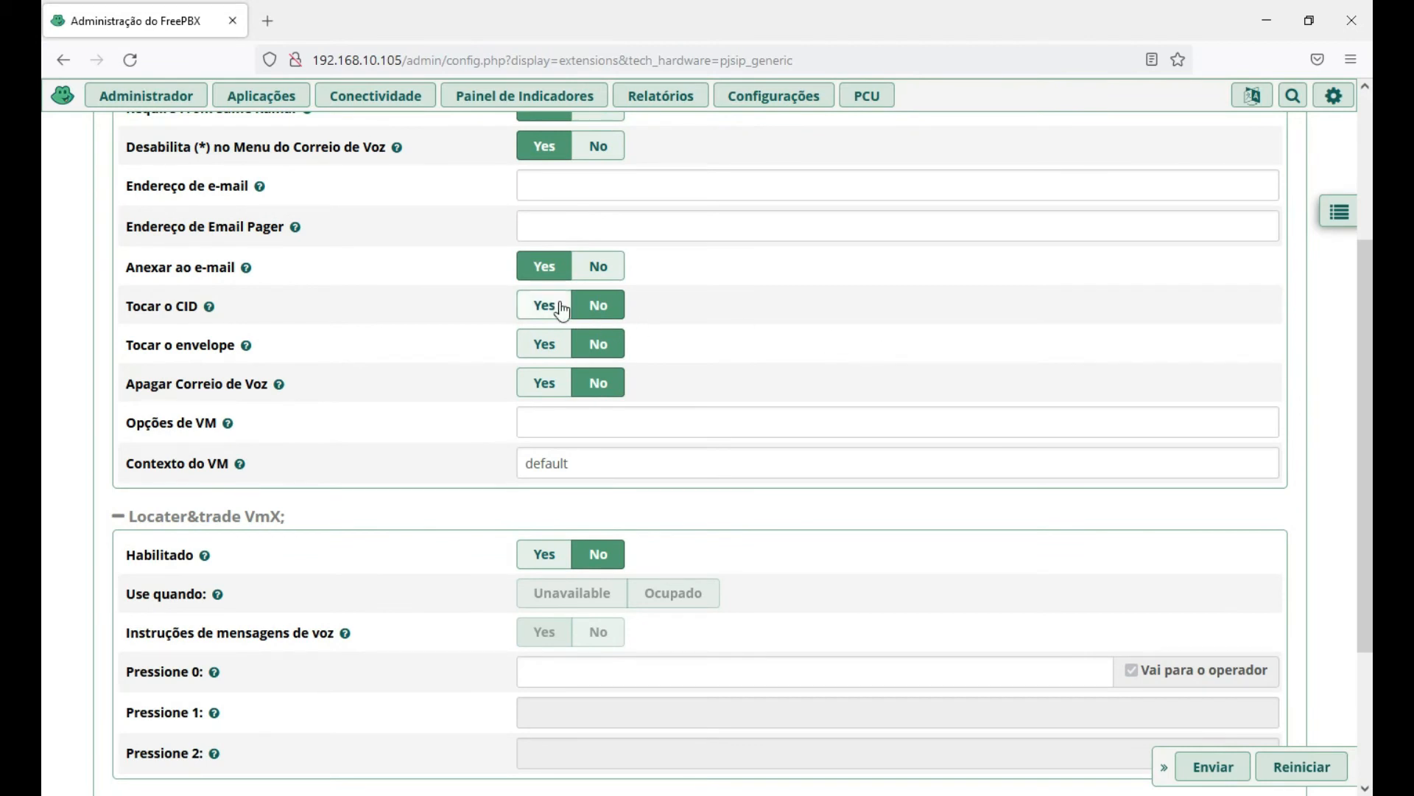
pyautogui.scroll(-1, 811, 327)
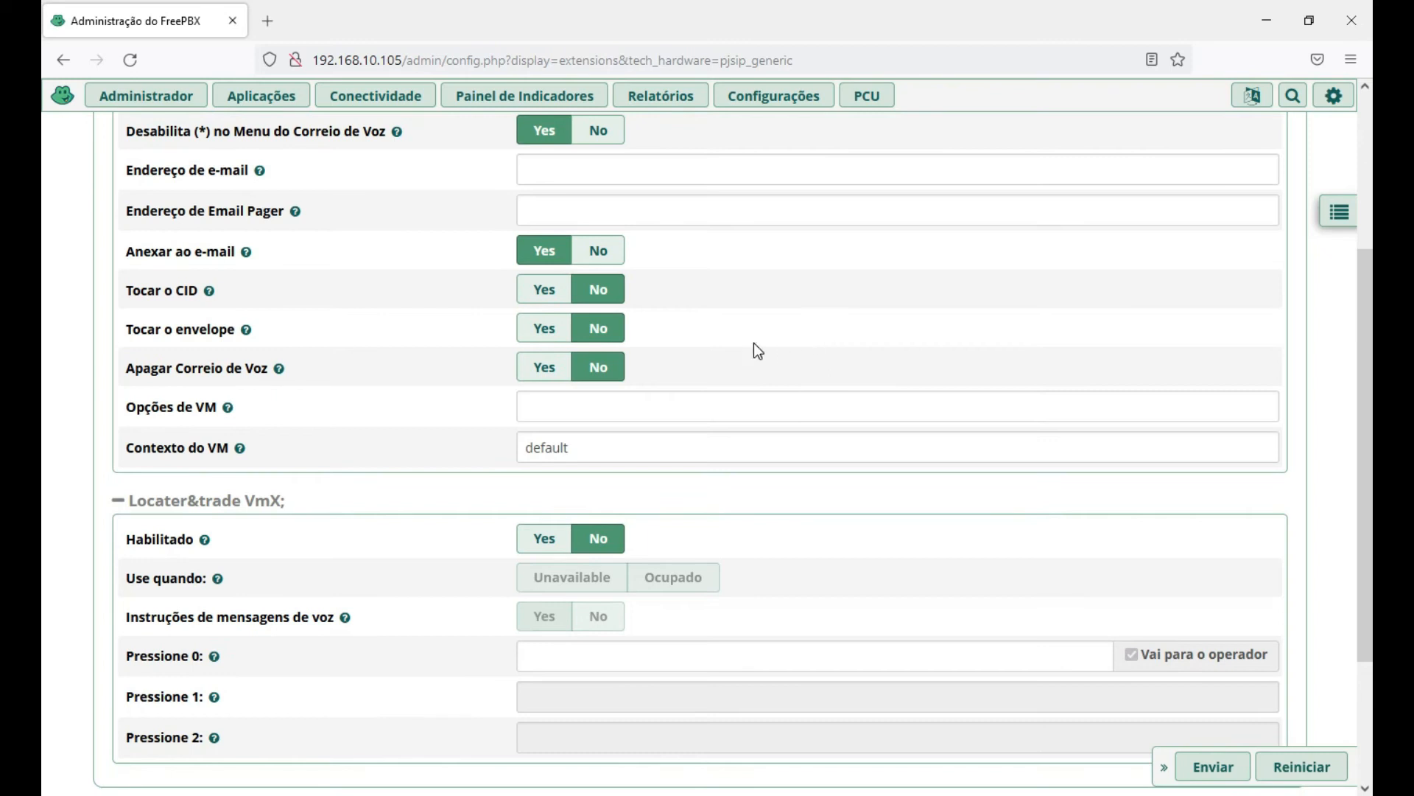
pyautogui.scroll(-1, 753, 356)
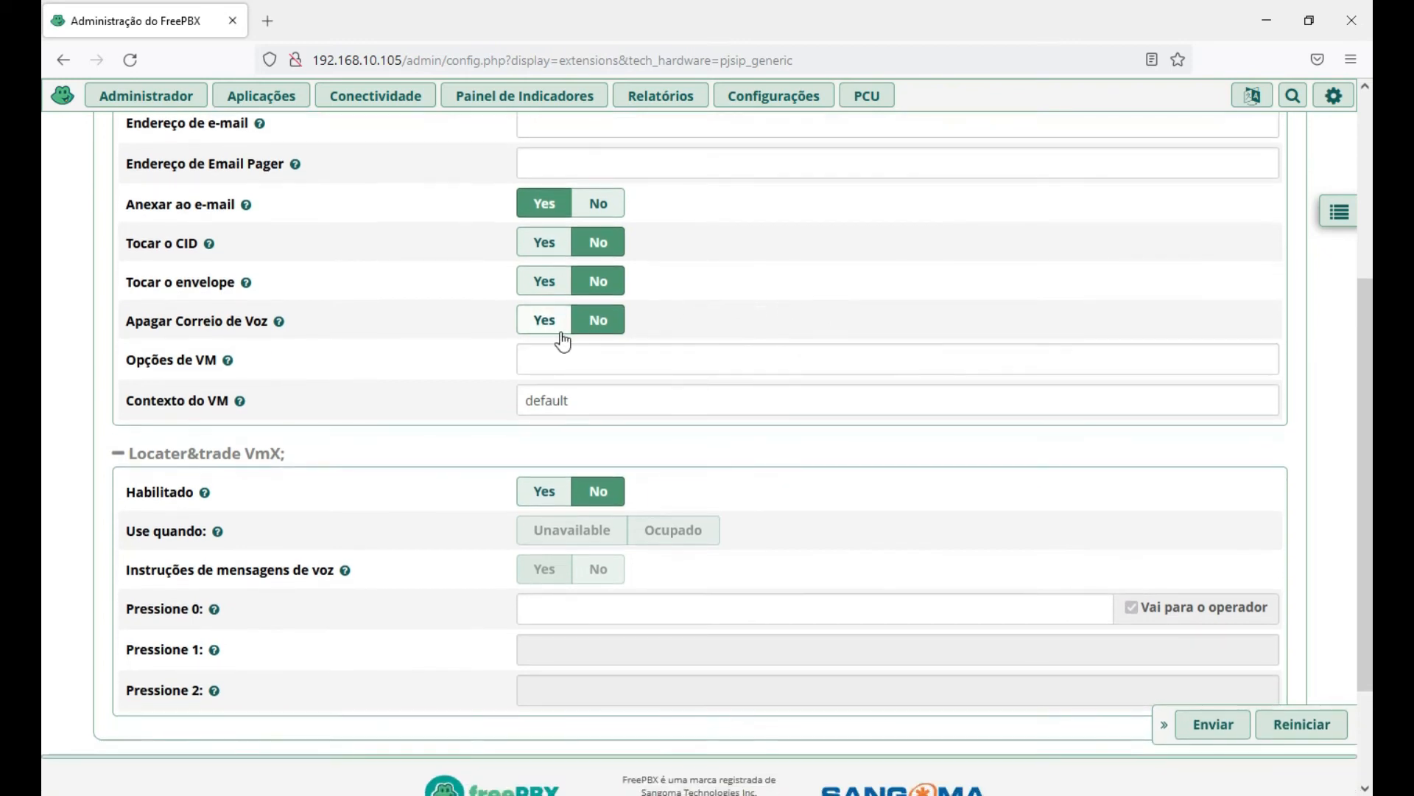
pyautogui.click(545, 322)
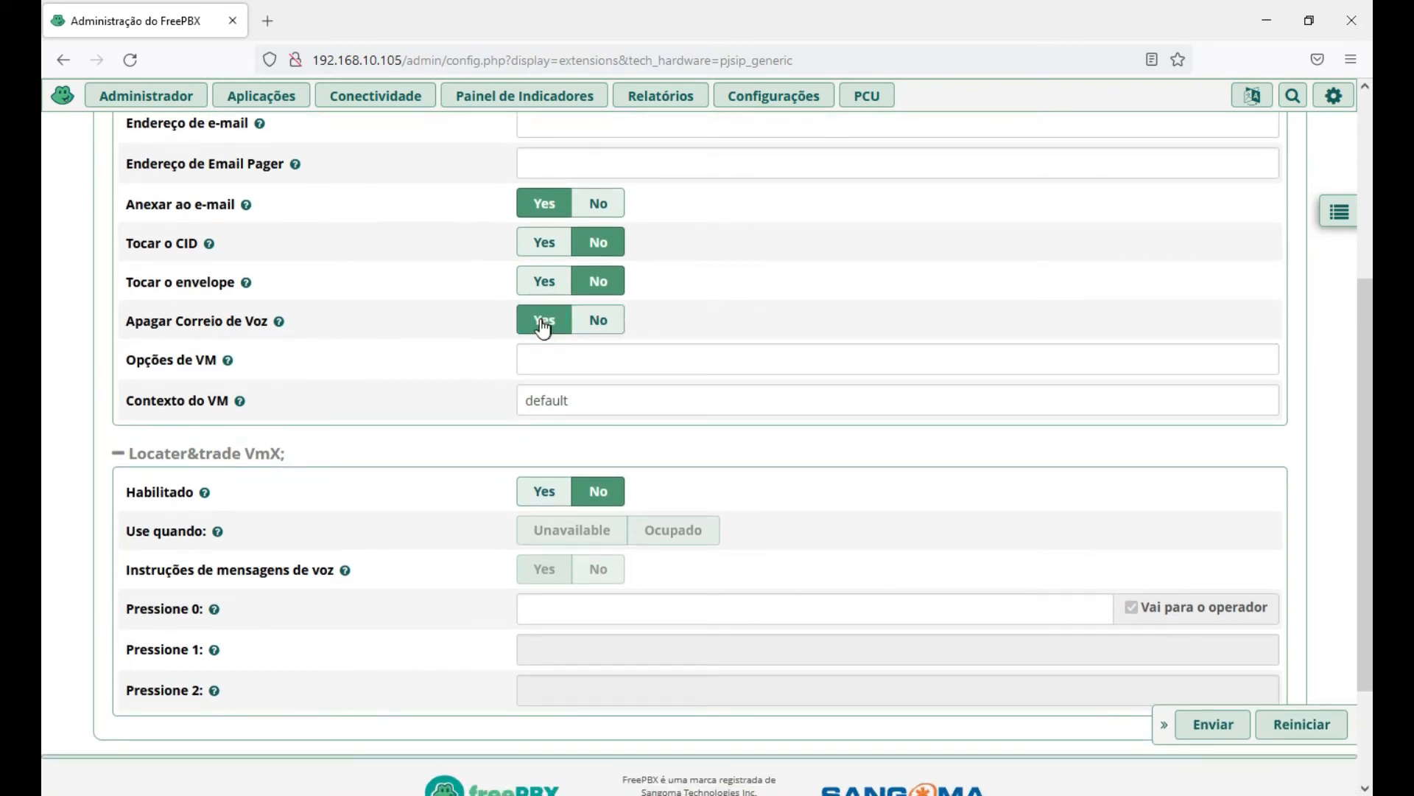
pyautogui.scroll(-1, 797, 298)
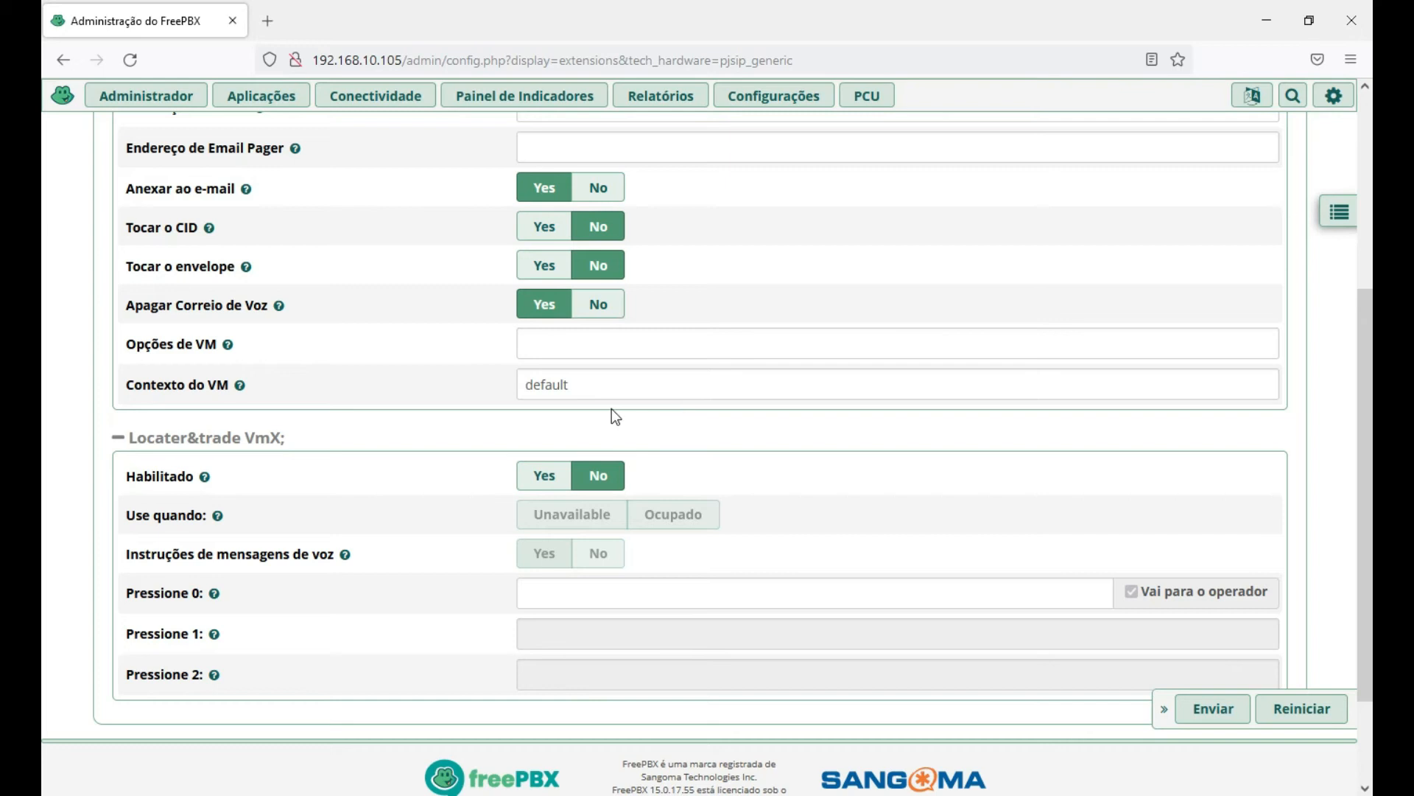
pyautogui.scroll(-1, 601, 378)
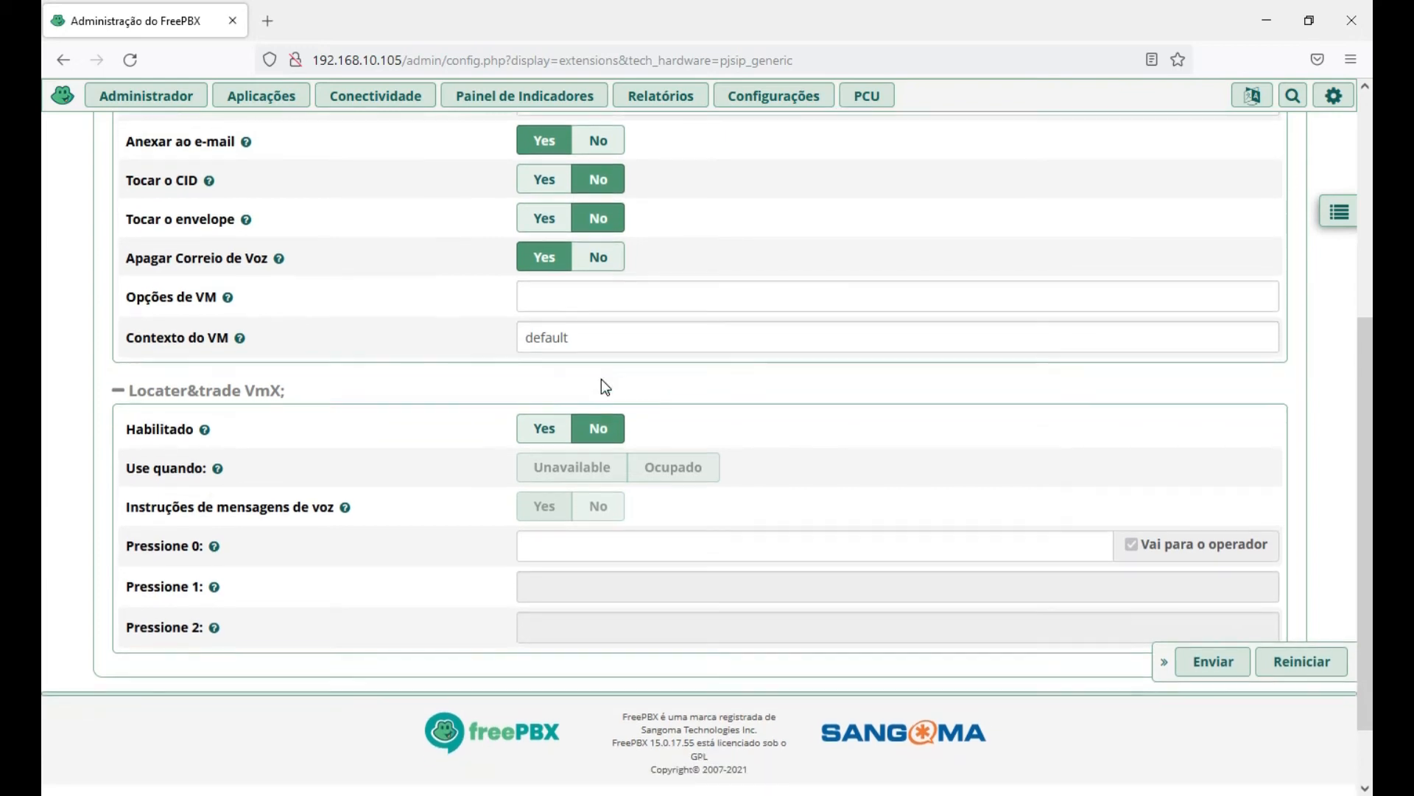
pyautogui.scroll(-1, 155, 446)
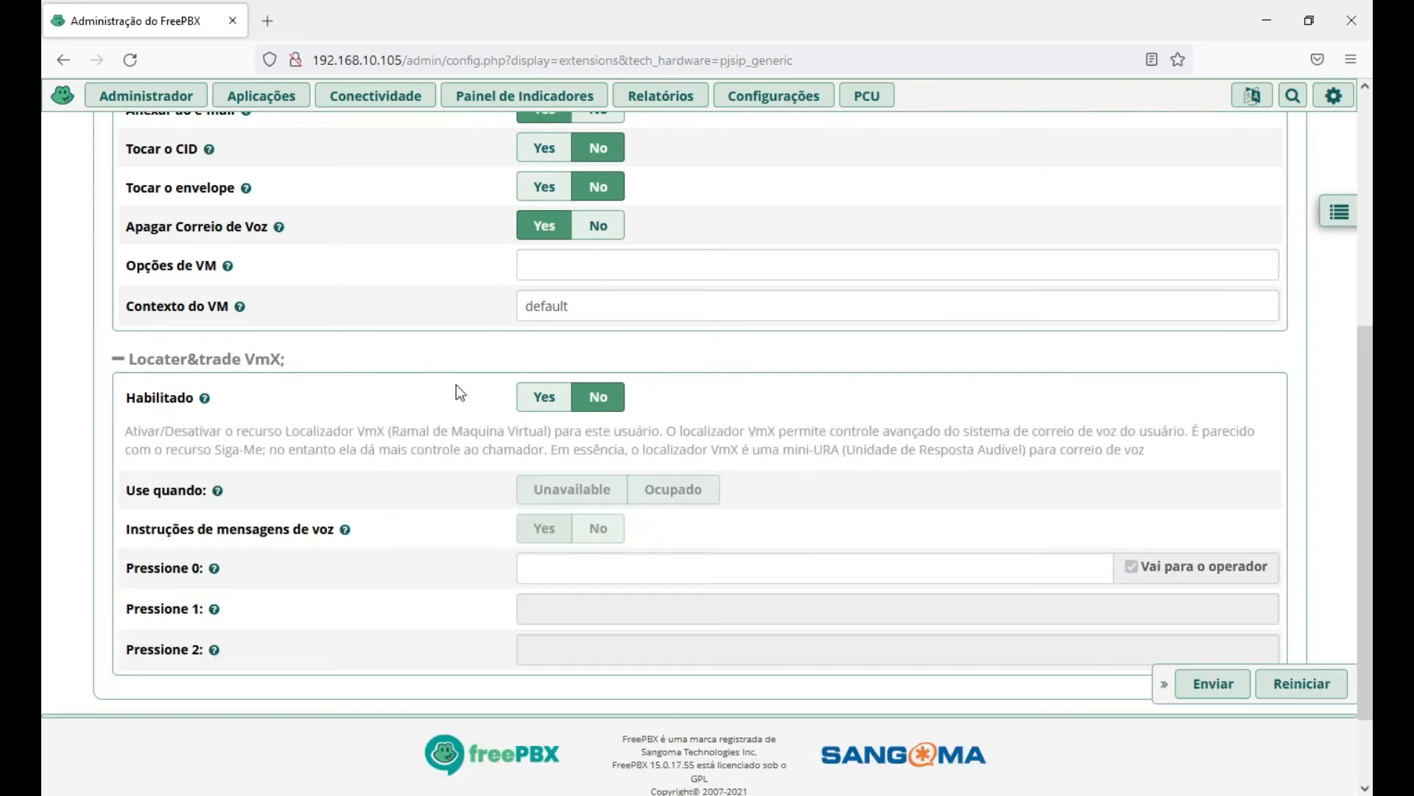
pyautogui.moveTo(204, 397)
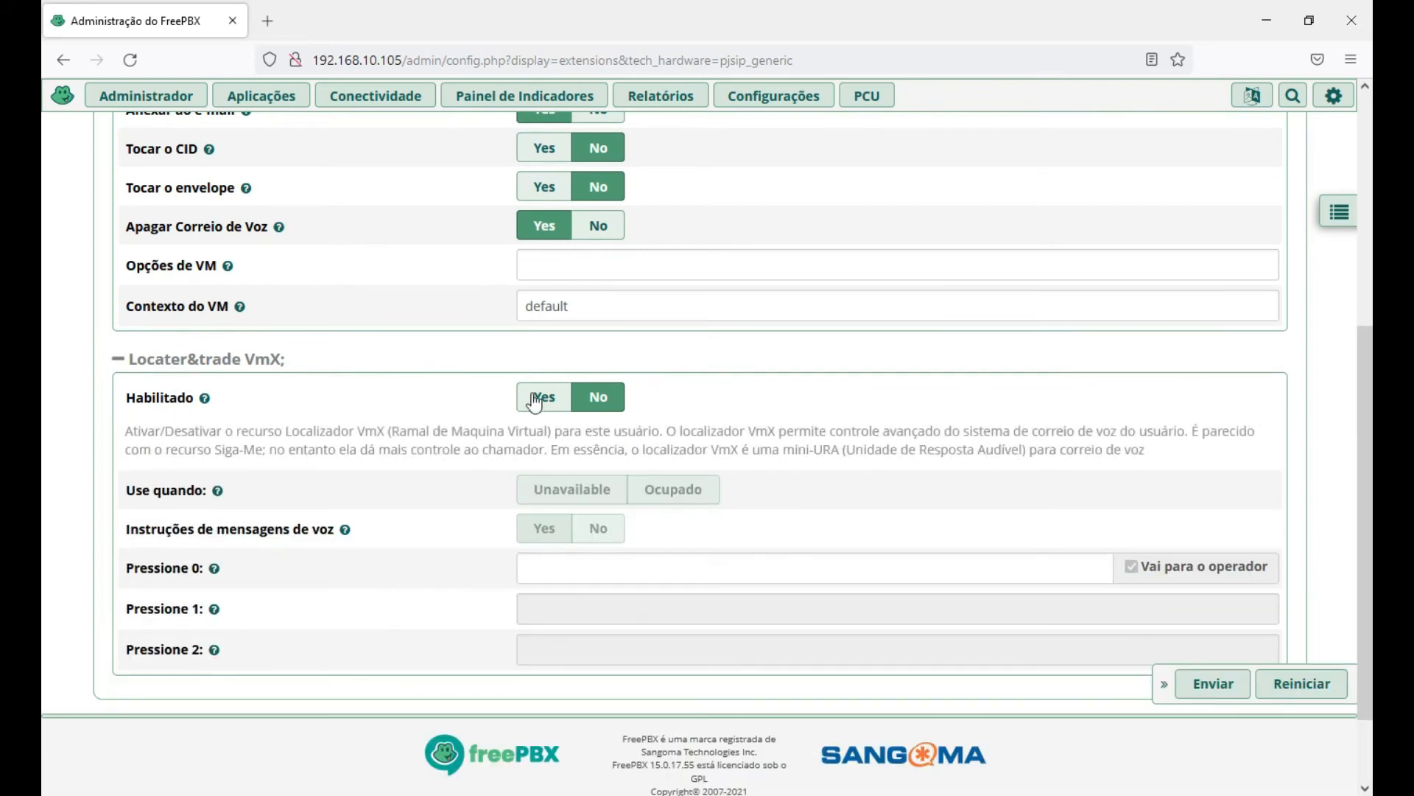
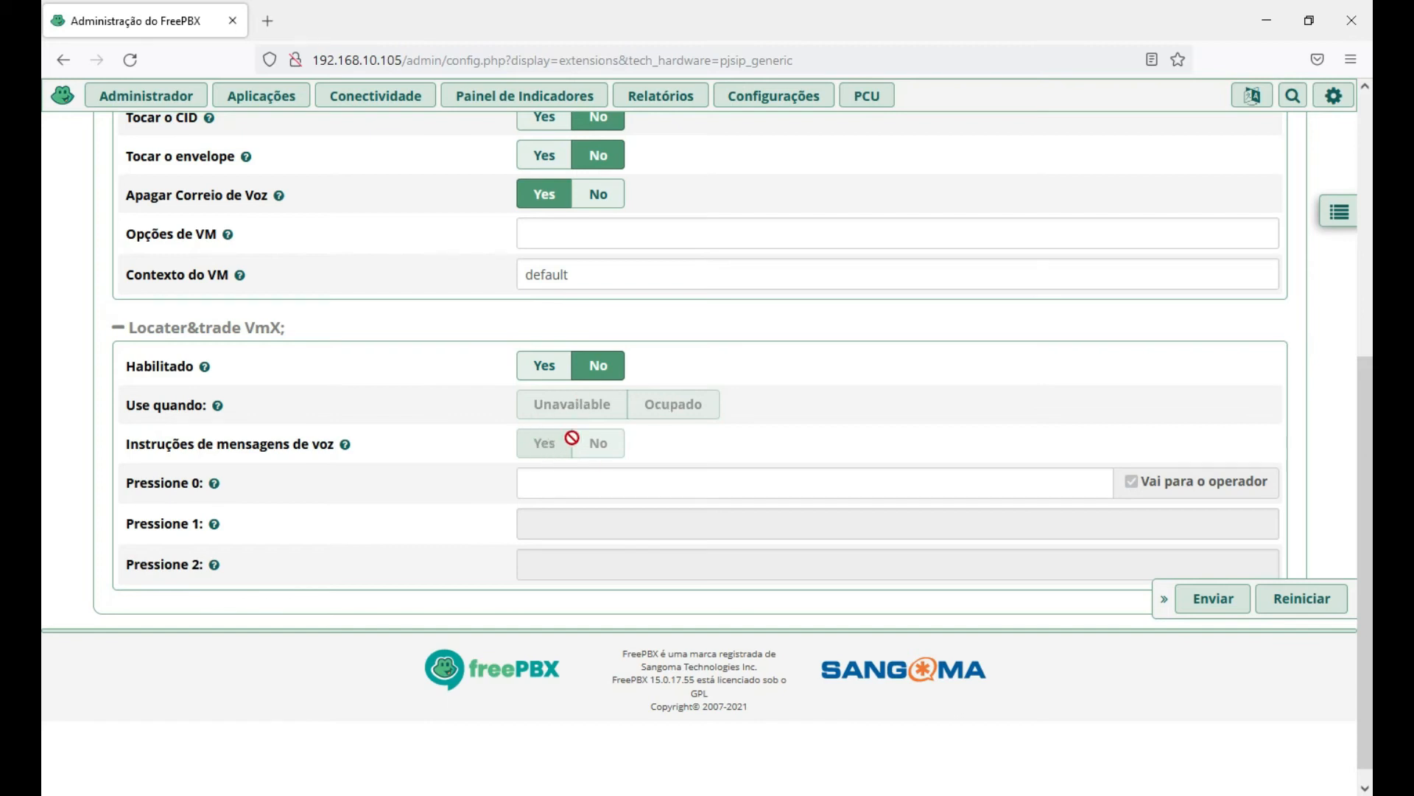
# Enable Find Me/Follow Me for extension 1001 on the Encontre-me/Siga-Me tab.
pyautogui.scroll(-1, 434, 495)
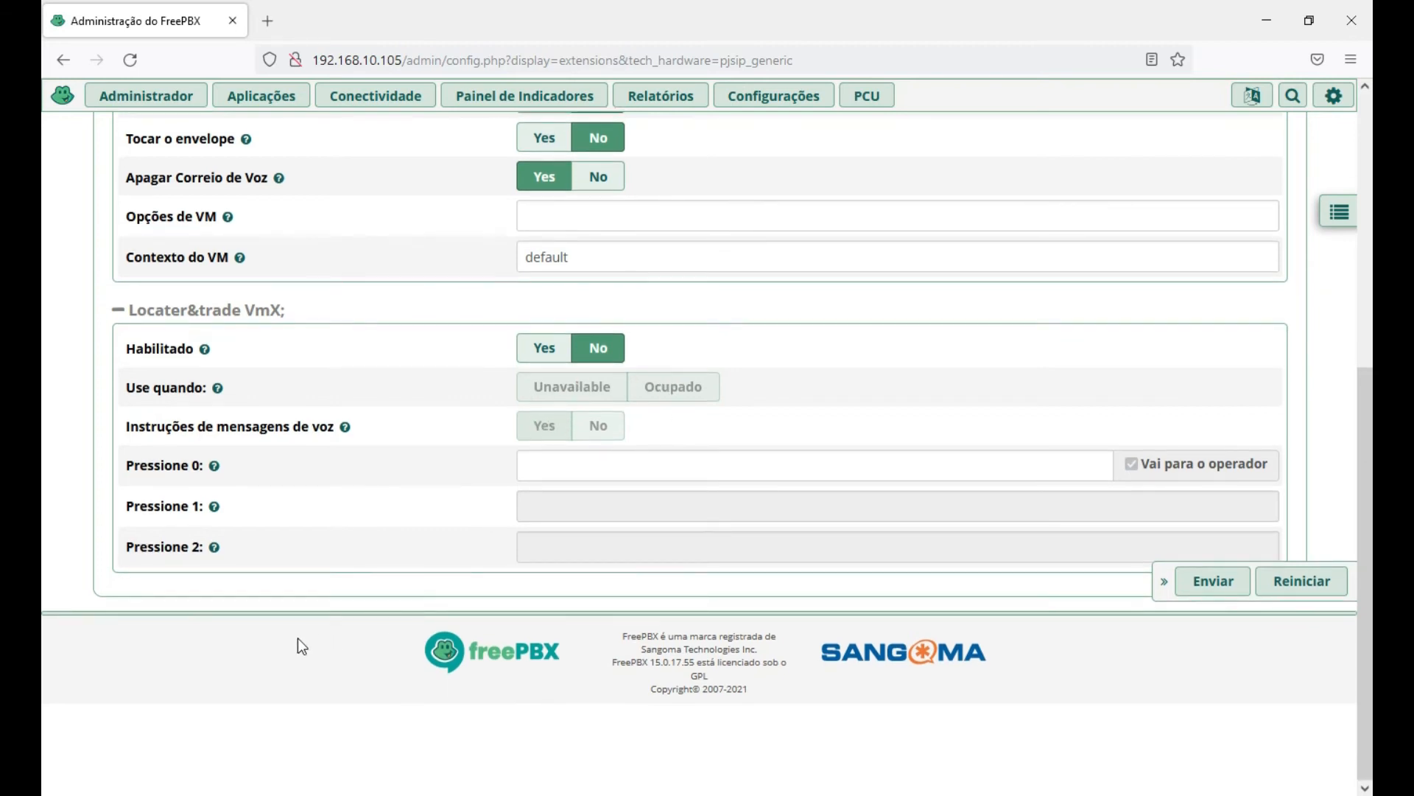
pyautogui.moveTo(224, 465)
pyautogui.moveTo(203, 492)
pyautogui.scroll(2, 47, 394)
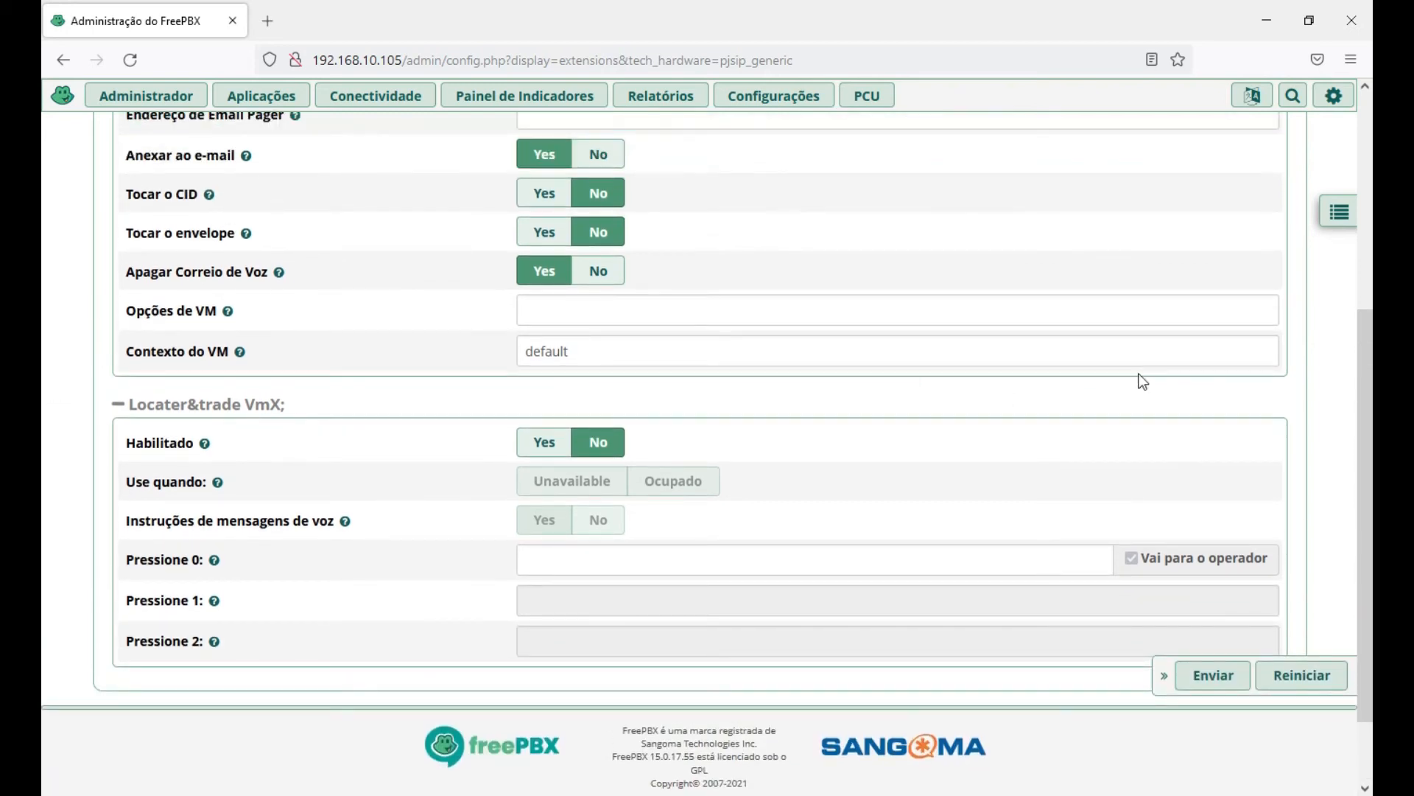
pyautogui.scroll(6, 45, 461)
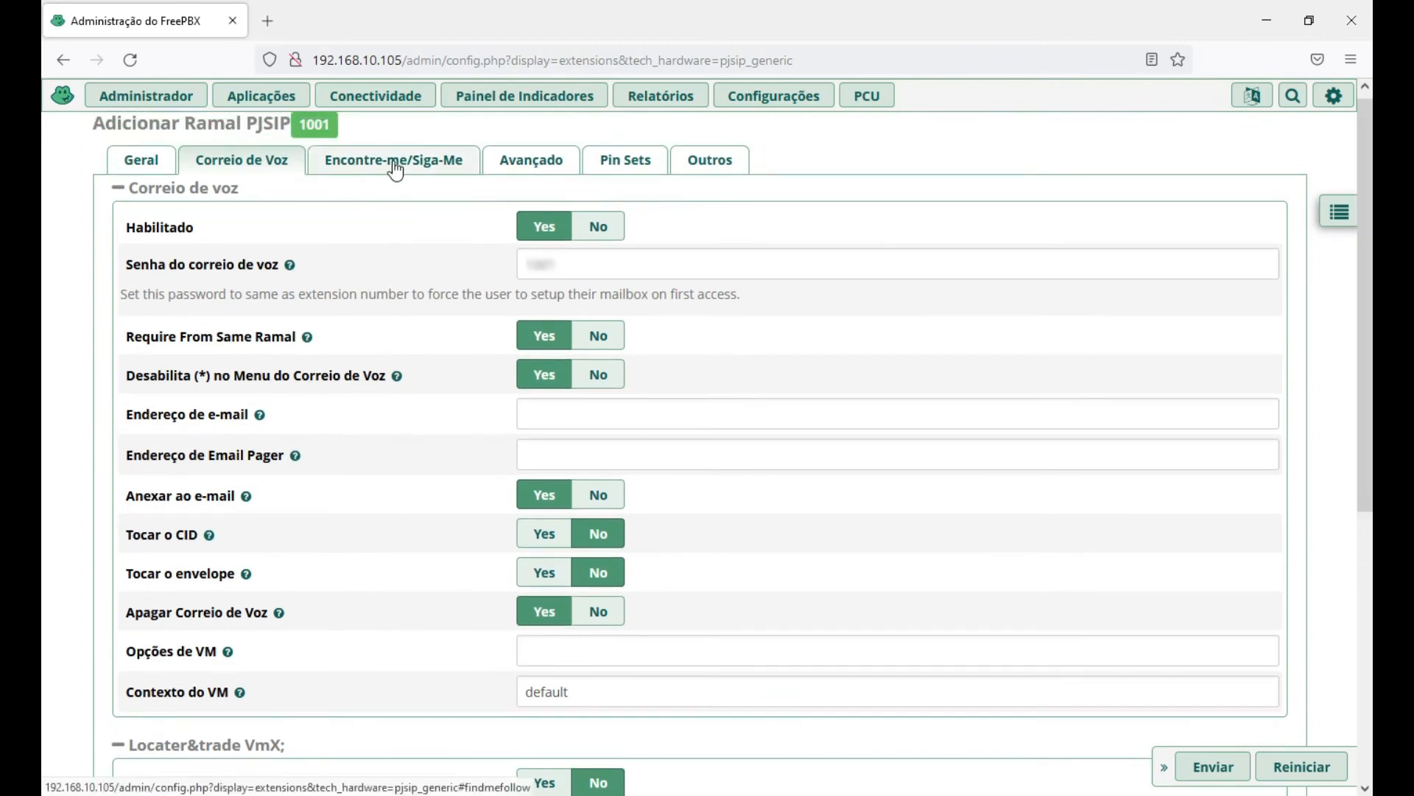
pyautogui.click(396, 166)
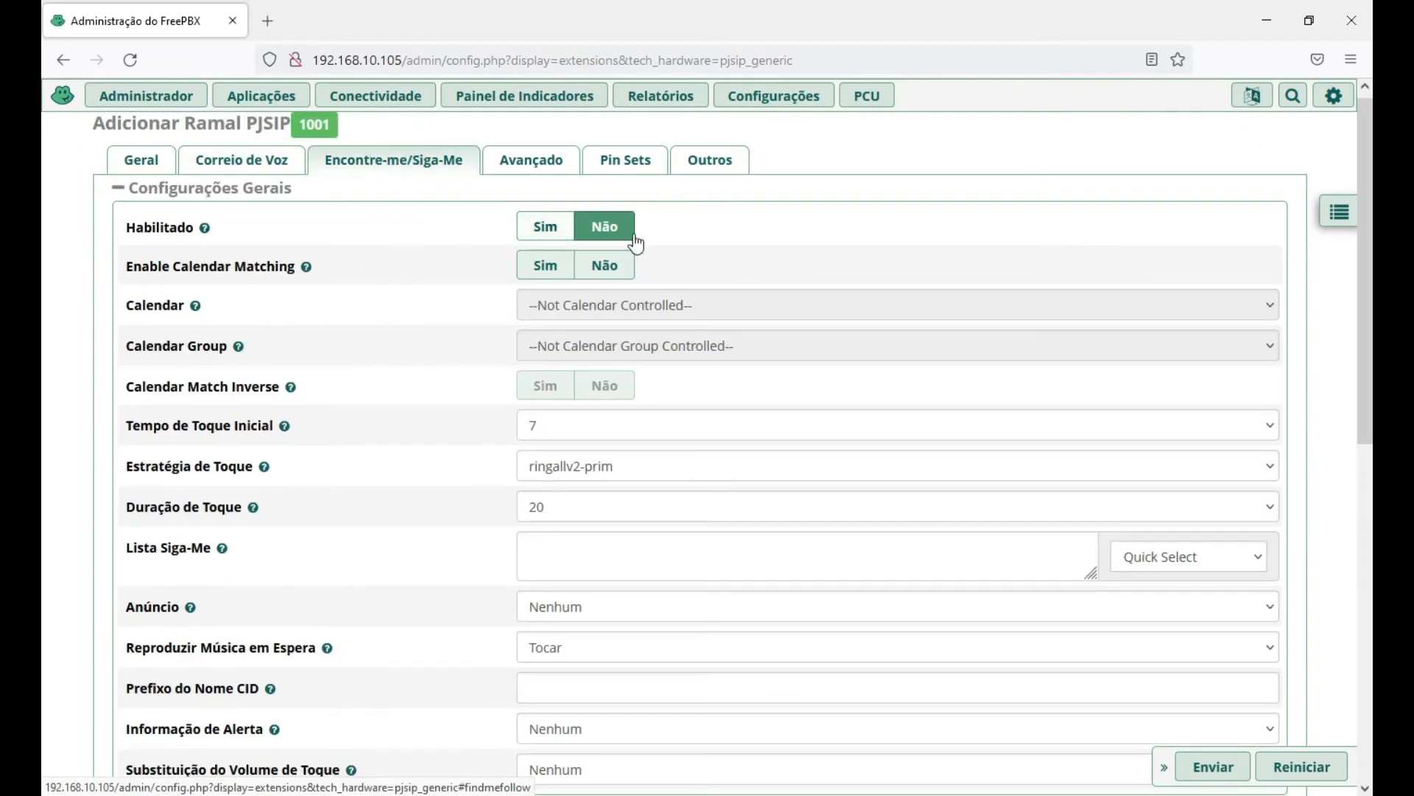
pyautogui.click(541, 228)
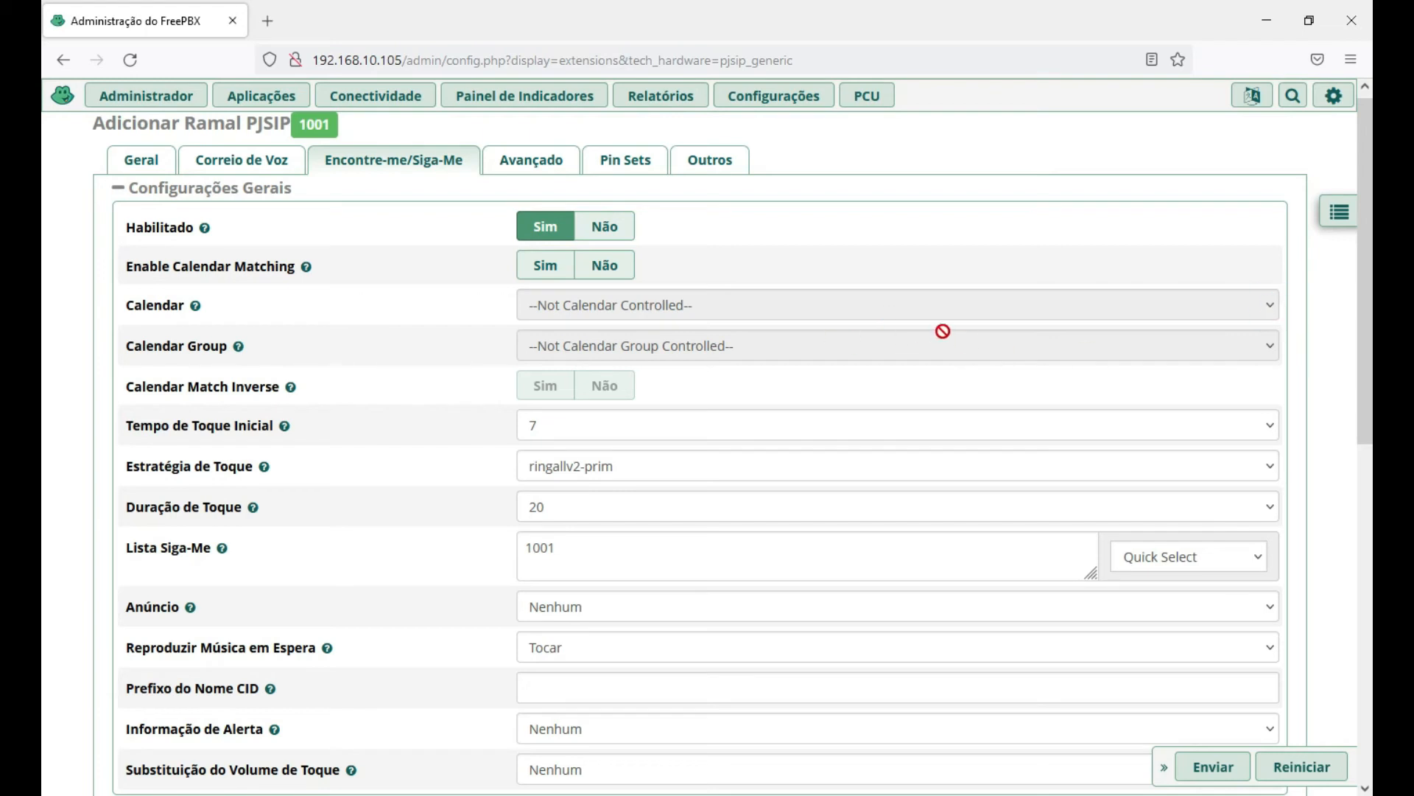
# Keep Tempo de Toque Inicial at 7 after reviewing its choices.
pyautogui.scroll(-1, 958, 352)
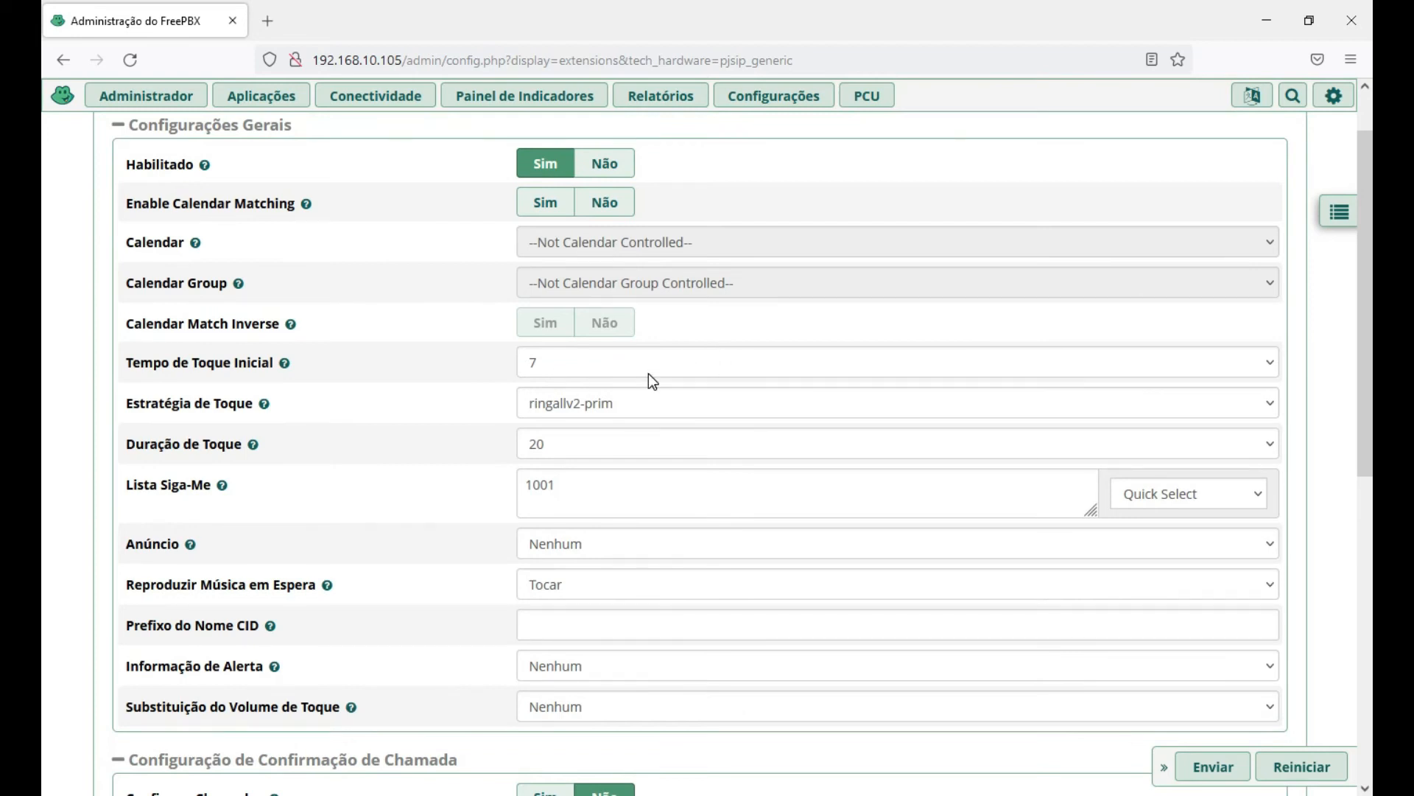
pyautogui.click(723, 367)
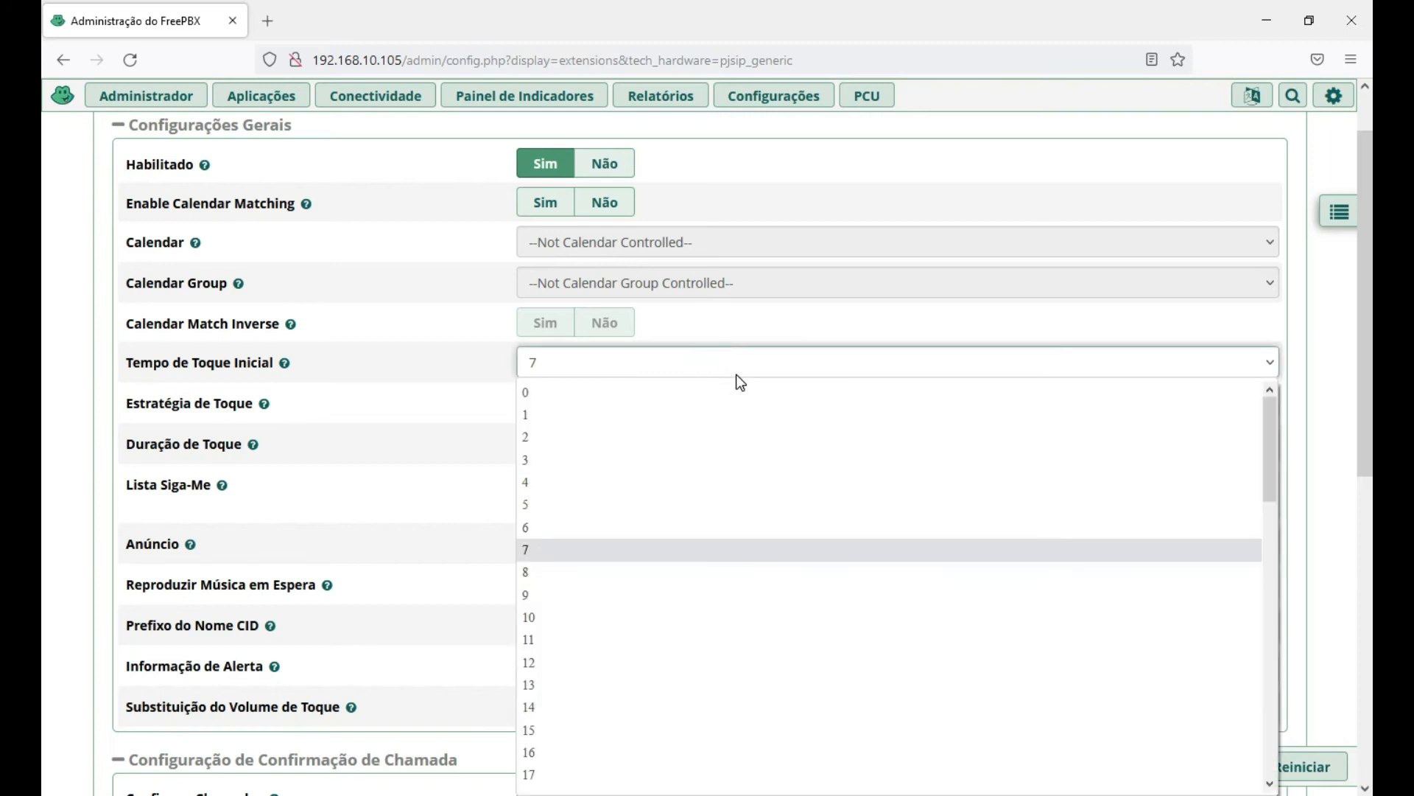
pyautogui.scroll(-1, 1178, 516)
pyautogui.moveTo(1270, 471); pyautogui.dragTo(1257, 752)
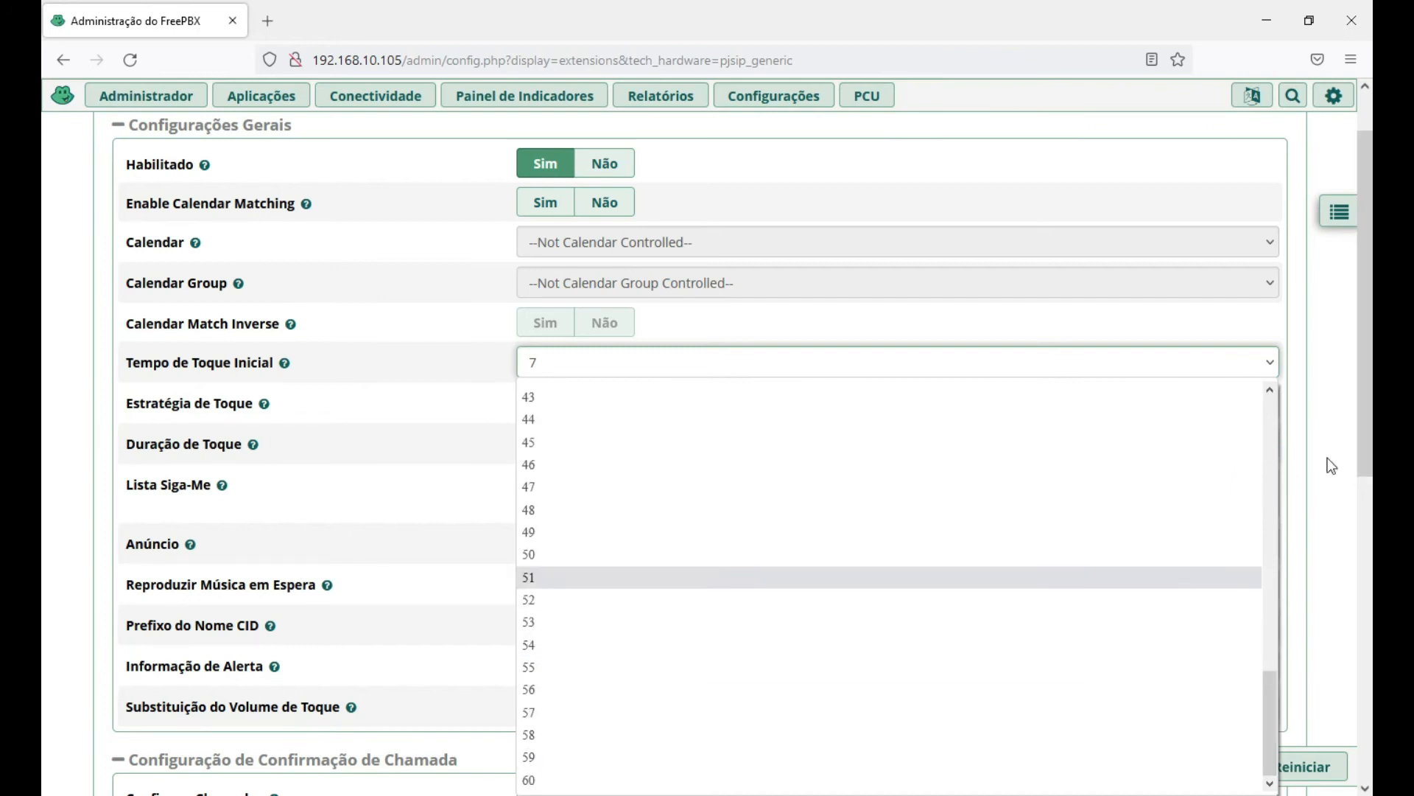
pyautogui.moveTo(1365, 383); pyautogui.dragTo(1370, 449)
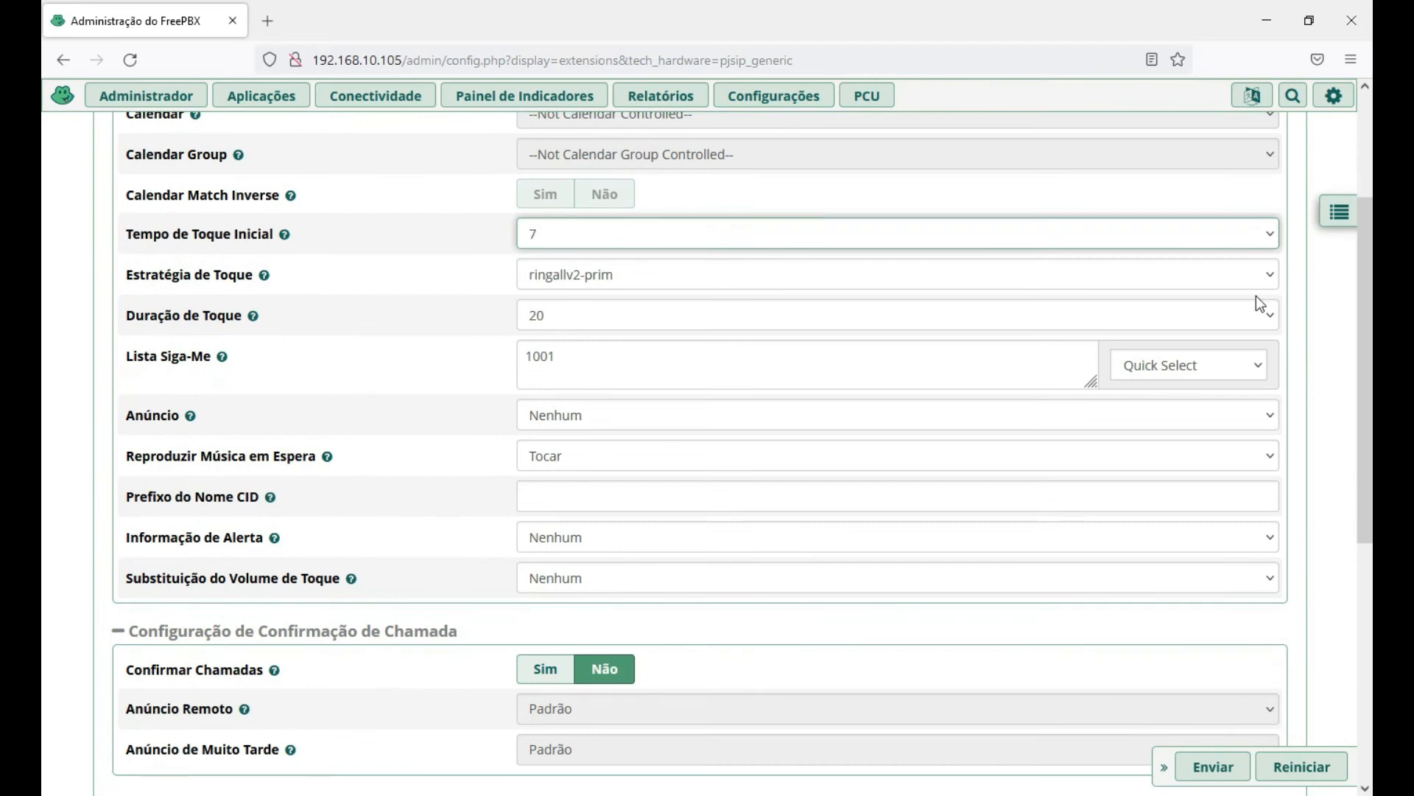
pyautogui.click(1219, 234)
pyautogui.scroll(-1, 906, 688)
pyautogui.moveTo(1265, 356); pyautogui.dragTo(1297, 341)
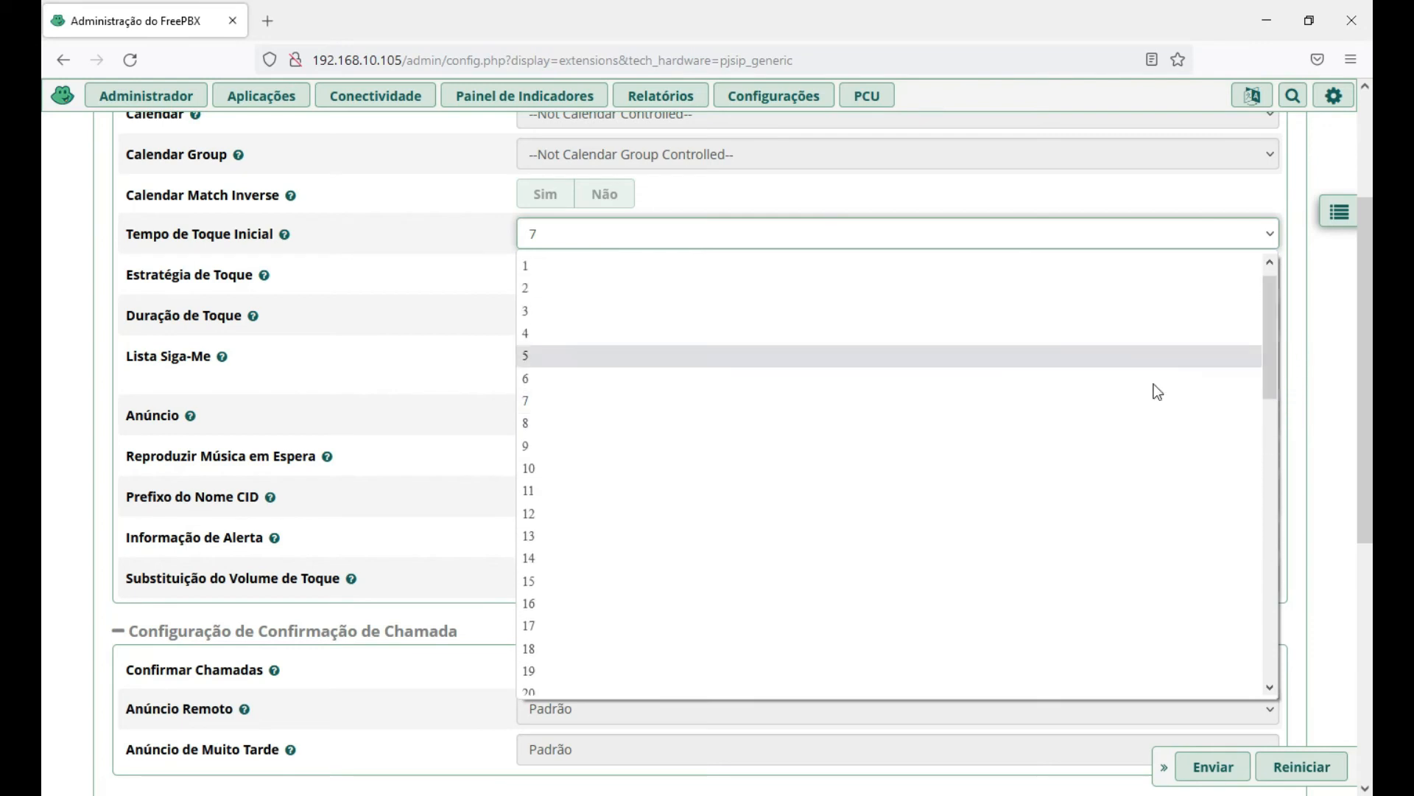
pyautogui.click(541, 402)
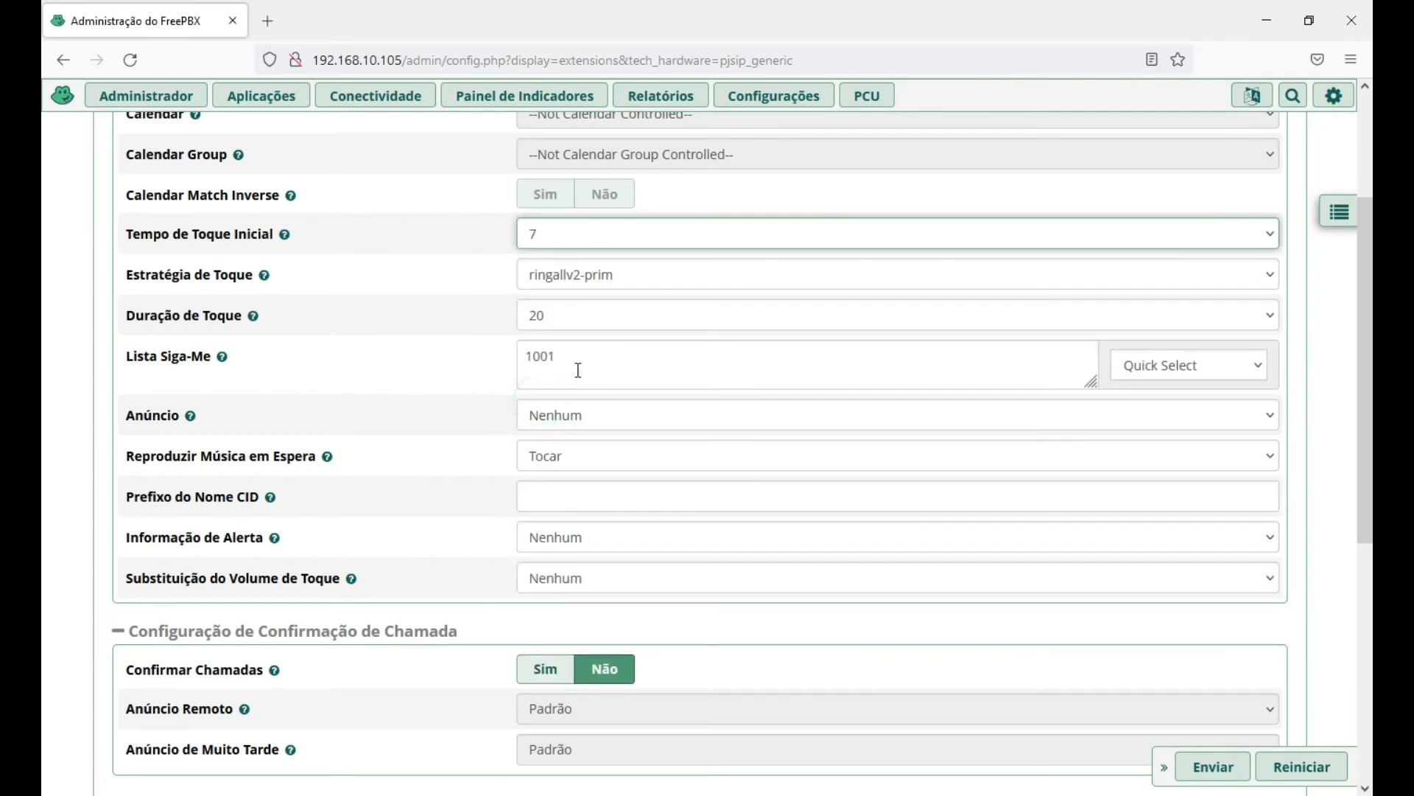
pyautogui.moveTo(285, 235)
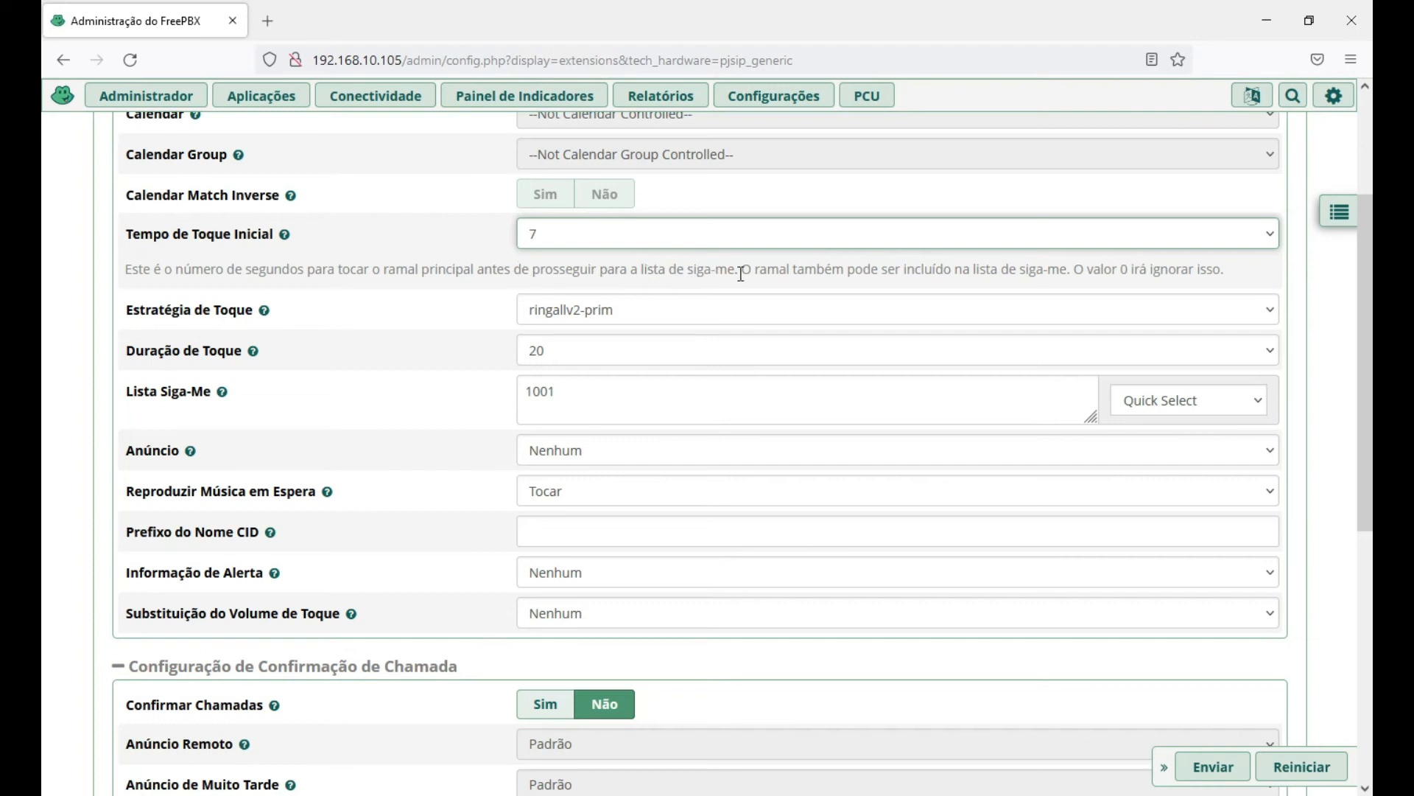
pyautogui.click(60, 289)
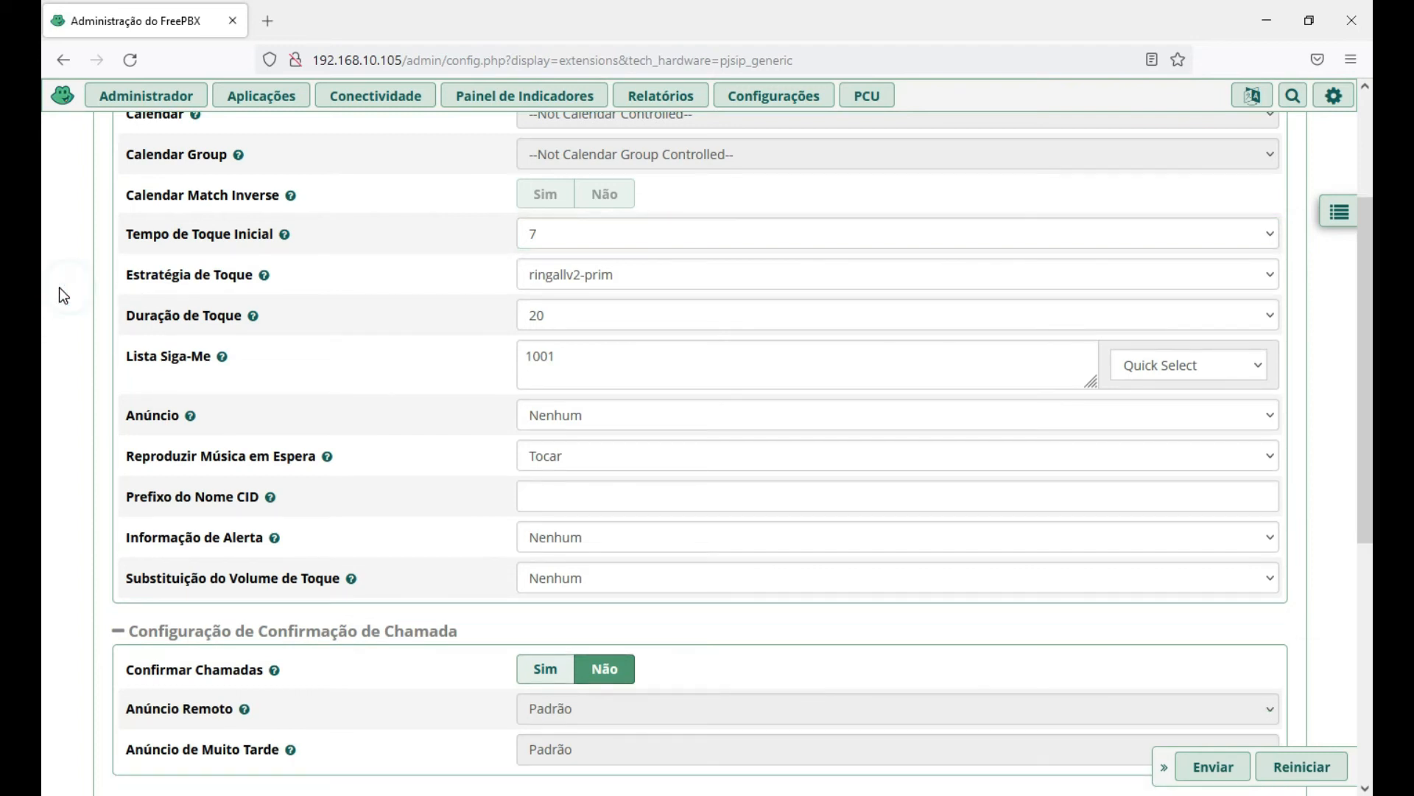
pyautogui.click(643, 274)
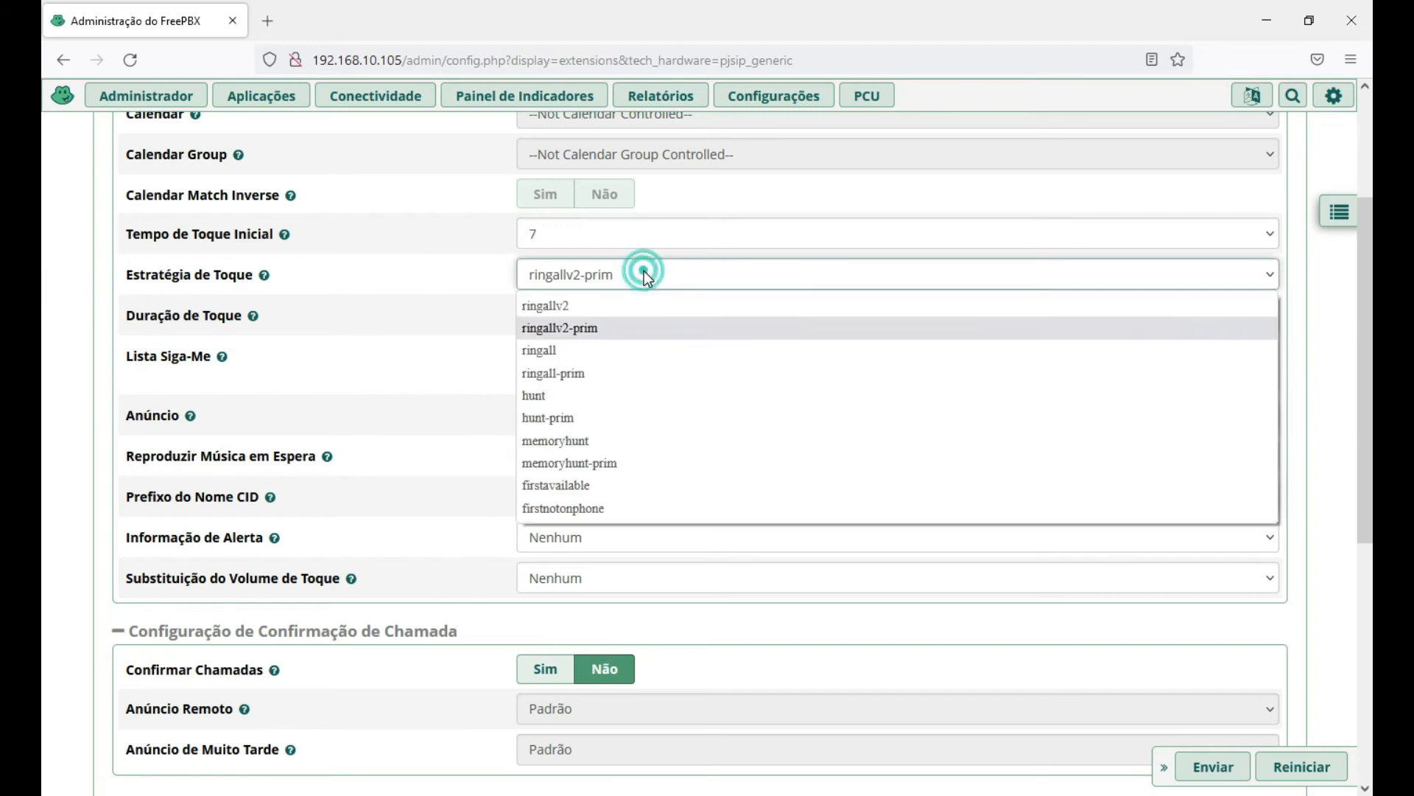
# Set the follow-me ring strategy to ringall and the ring duration to 30.
pyautogui.click(609, 352)
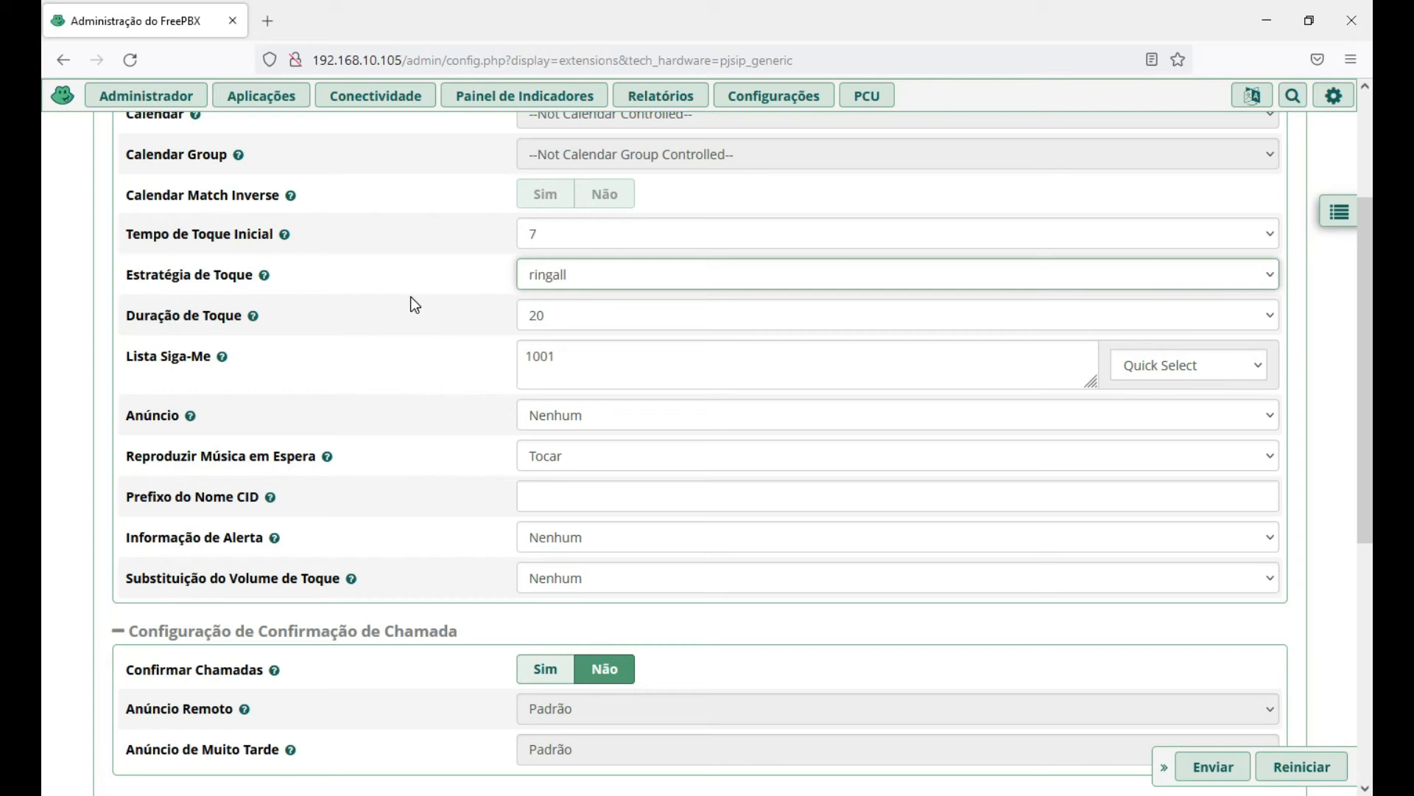
pyautogui.click(556, 316)
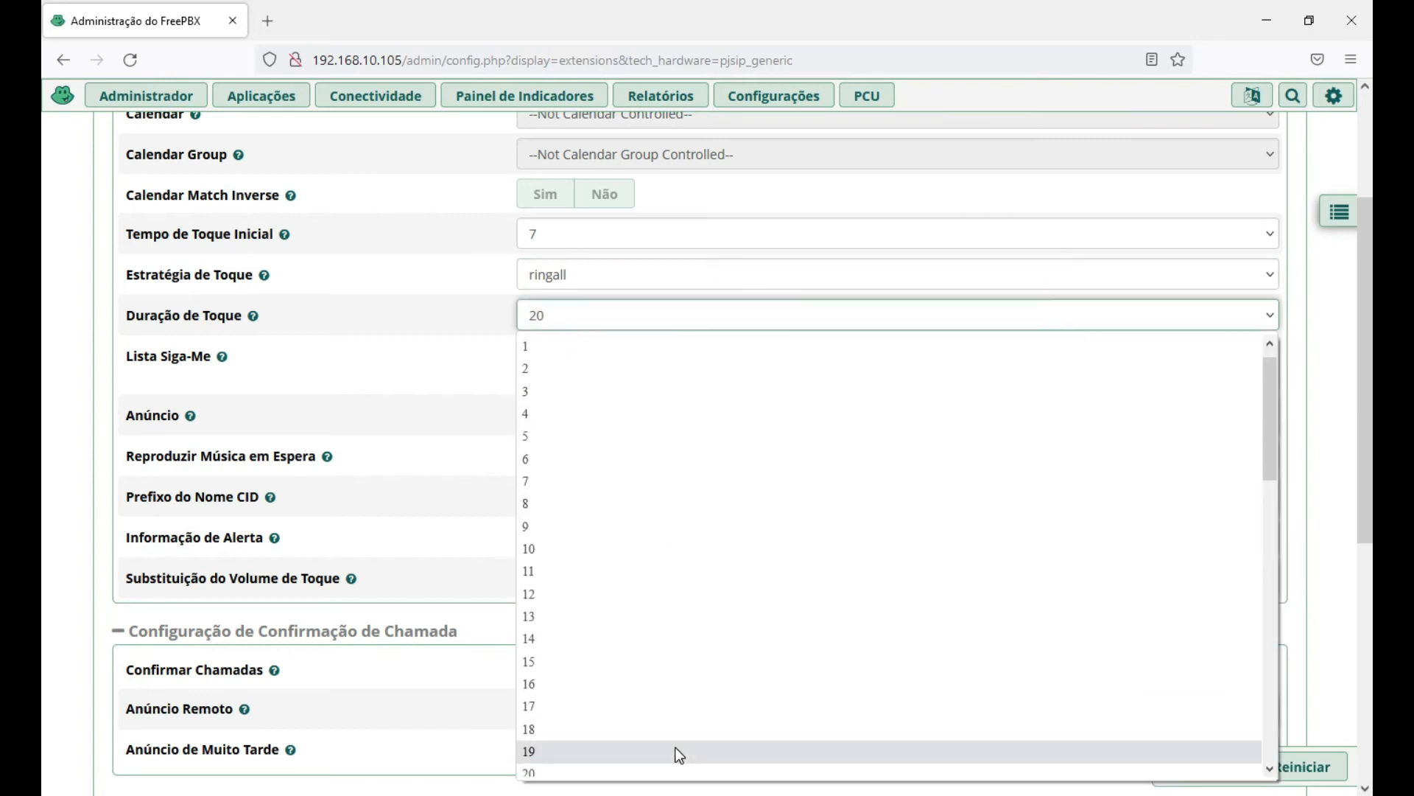
pyautogui.scroll(-2, 609, 751)
pyautogui.scroll(-3, 582, 715)
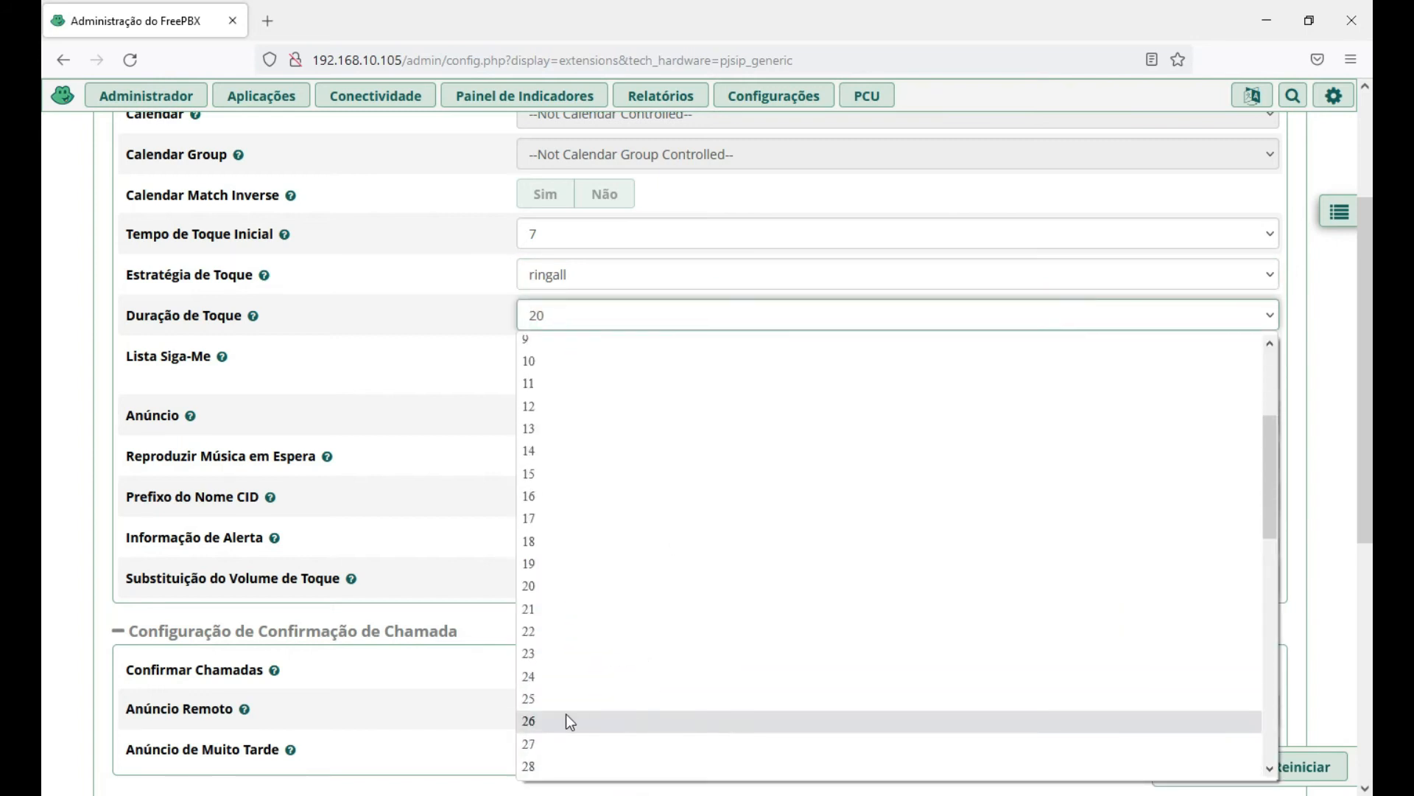
pyautogui.click(557, 721)
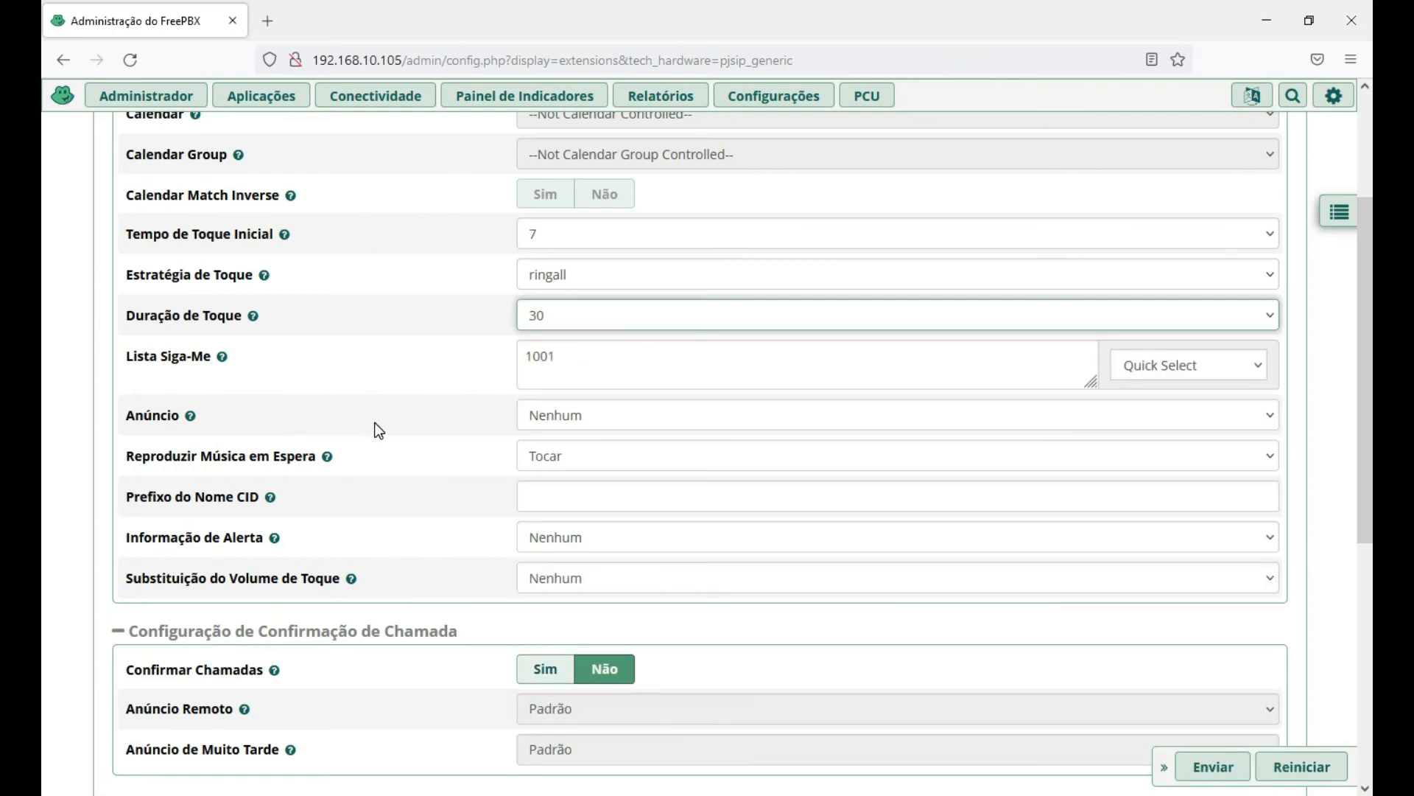
# Review the follow-me list 1001 and its Quick Select options without adding any extension.
pyautogui.click(572, 360)
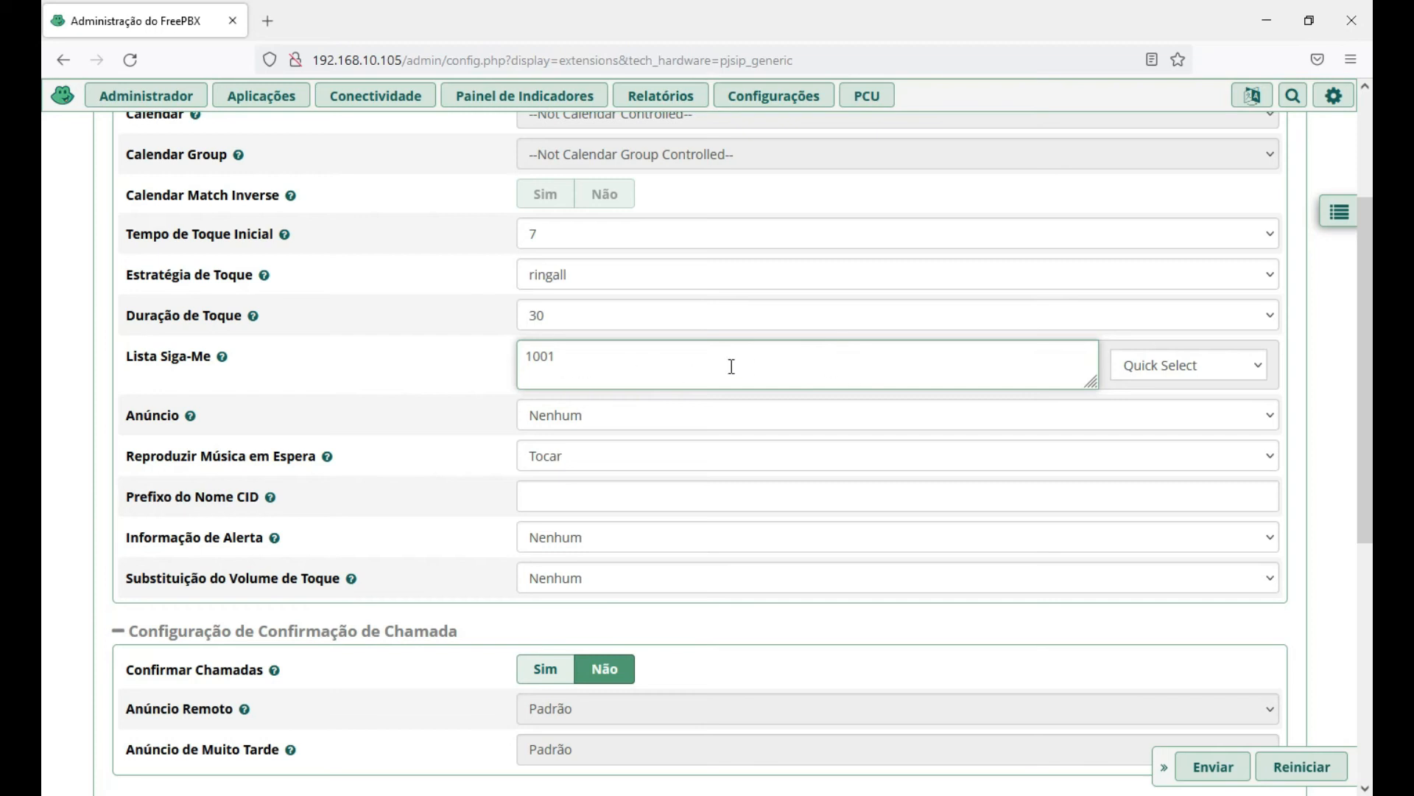
pyautogui.click(1236, 370)
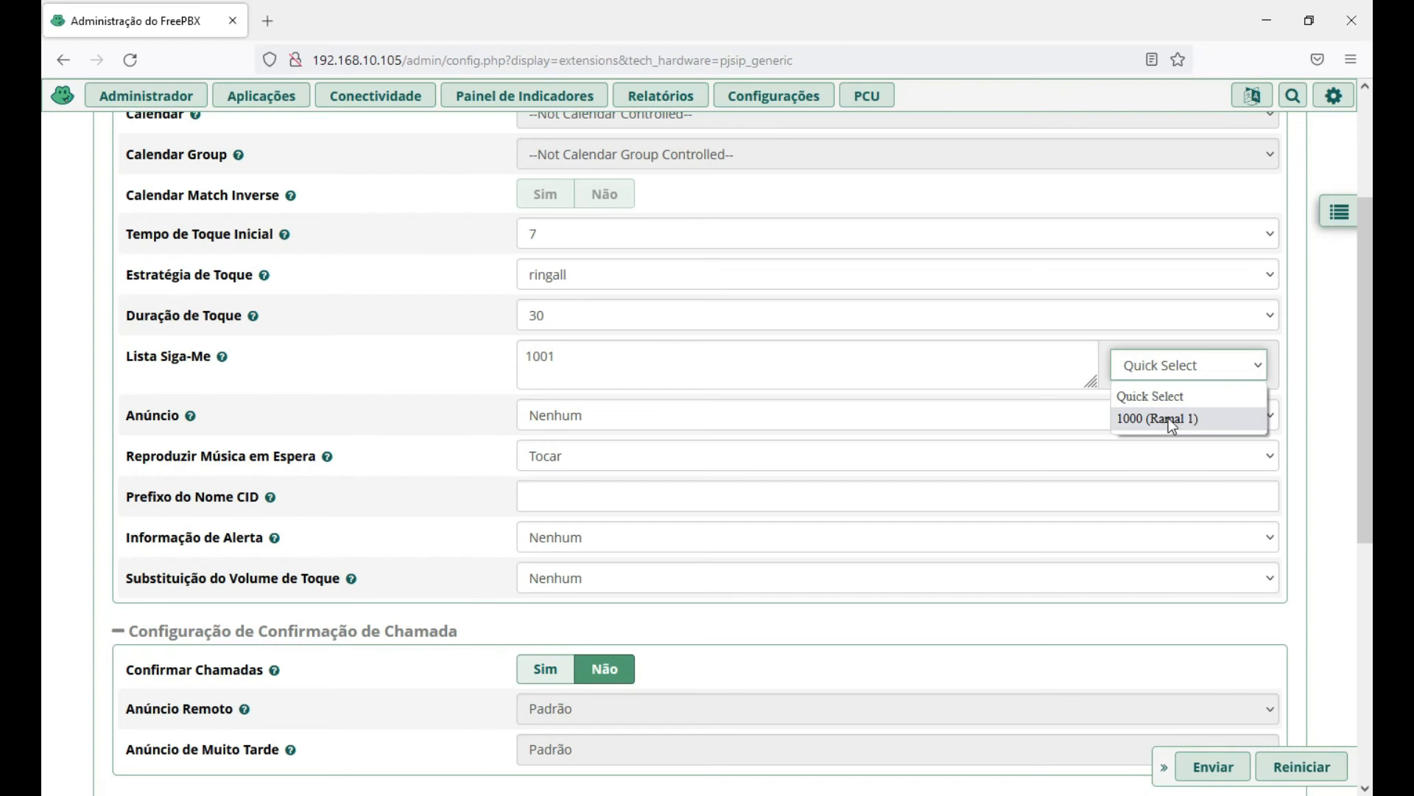
pyautogui.click(1333, 370)
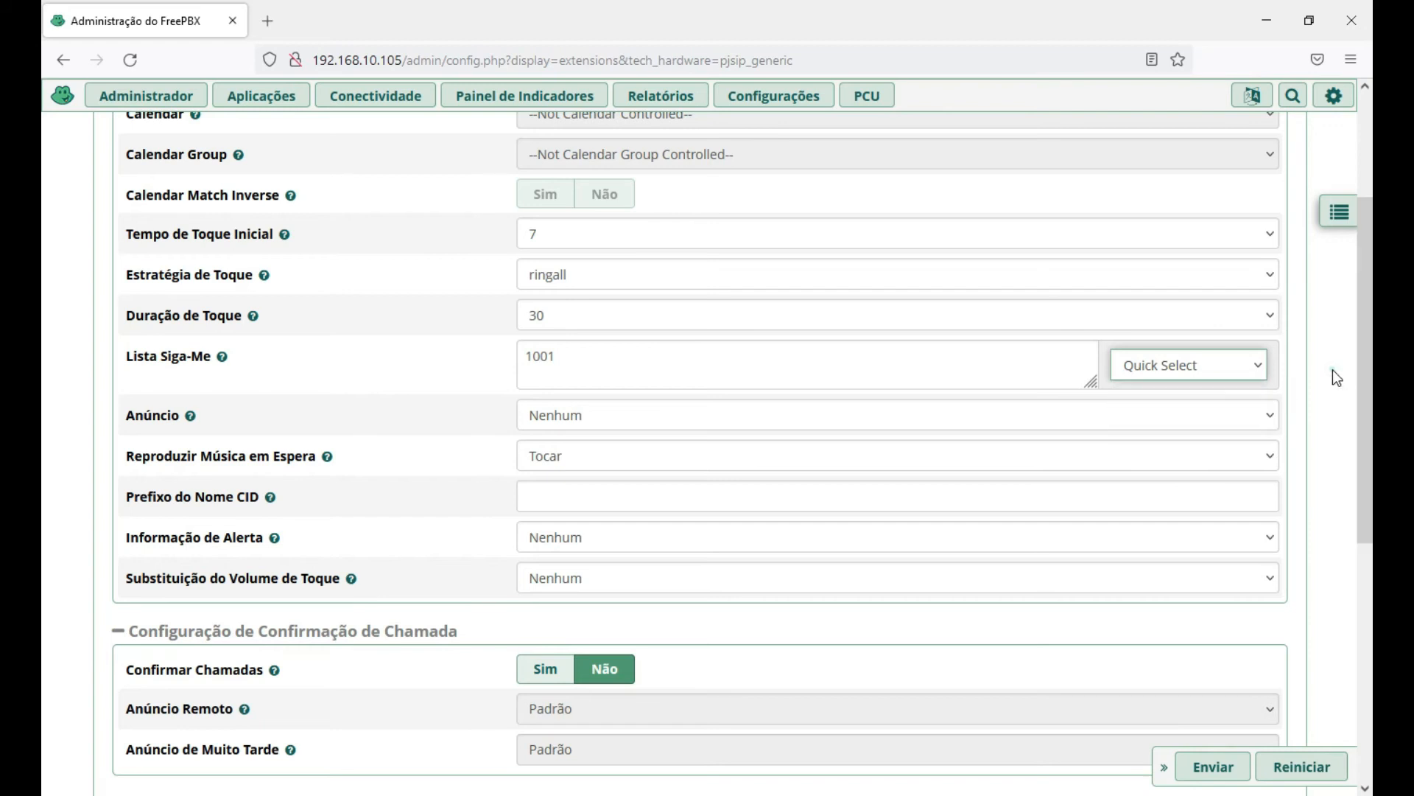
pyautogui.scroll(-1, 663, 361)
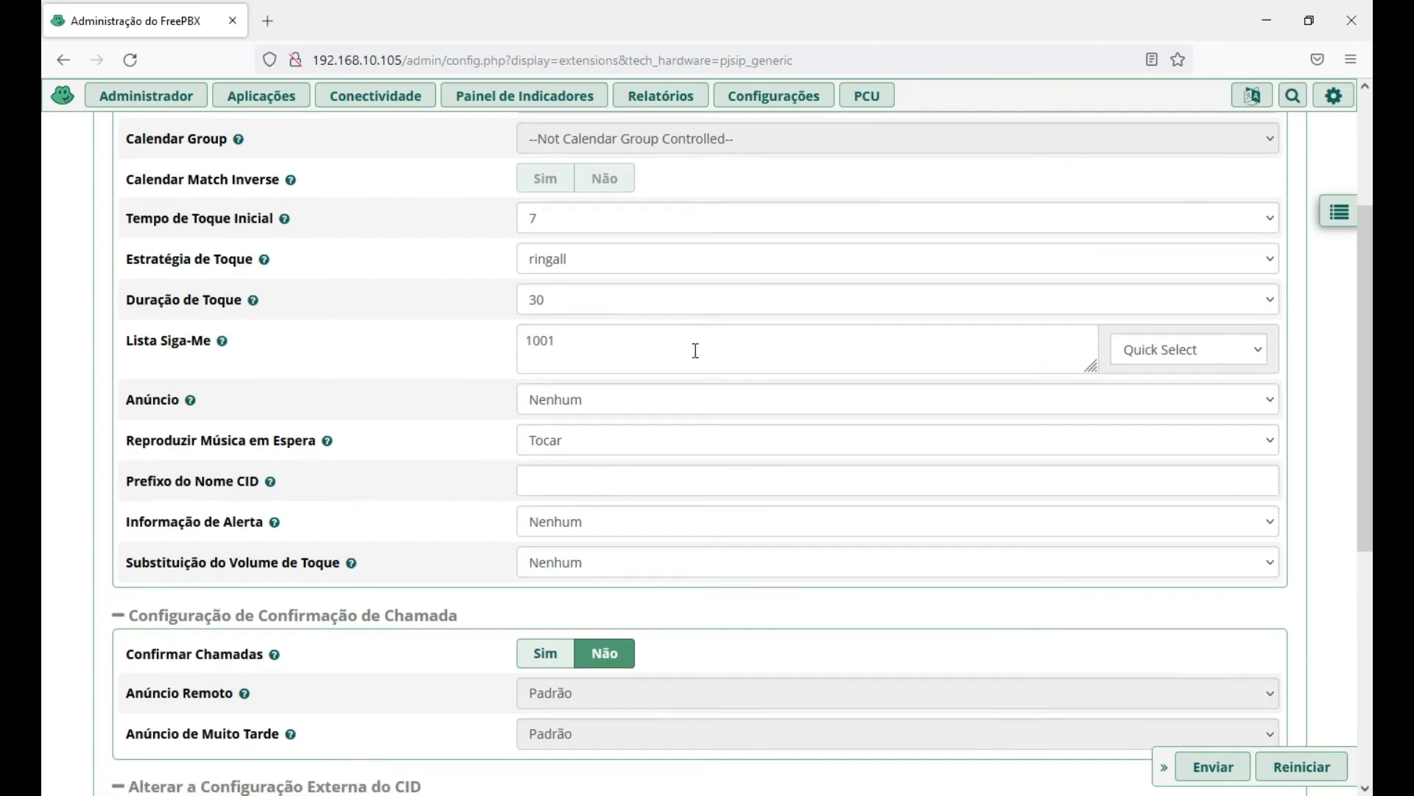
pyautogui.scroll(-1, 703, 350)
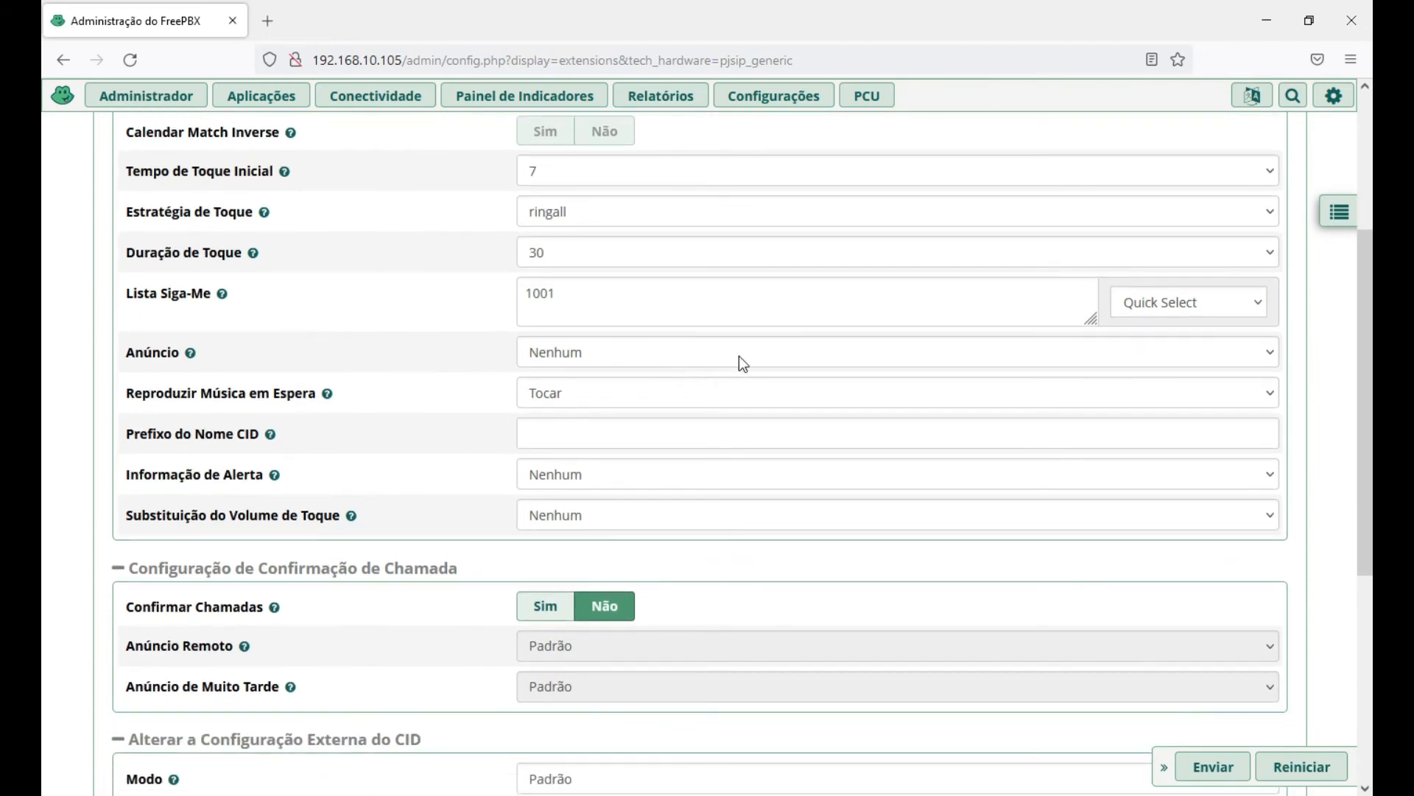
pyautogui.click(698, 351)
pyautogui.click(537, 387)
pyautogui.scroll(-1, 822, 364)
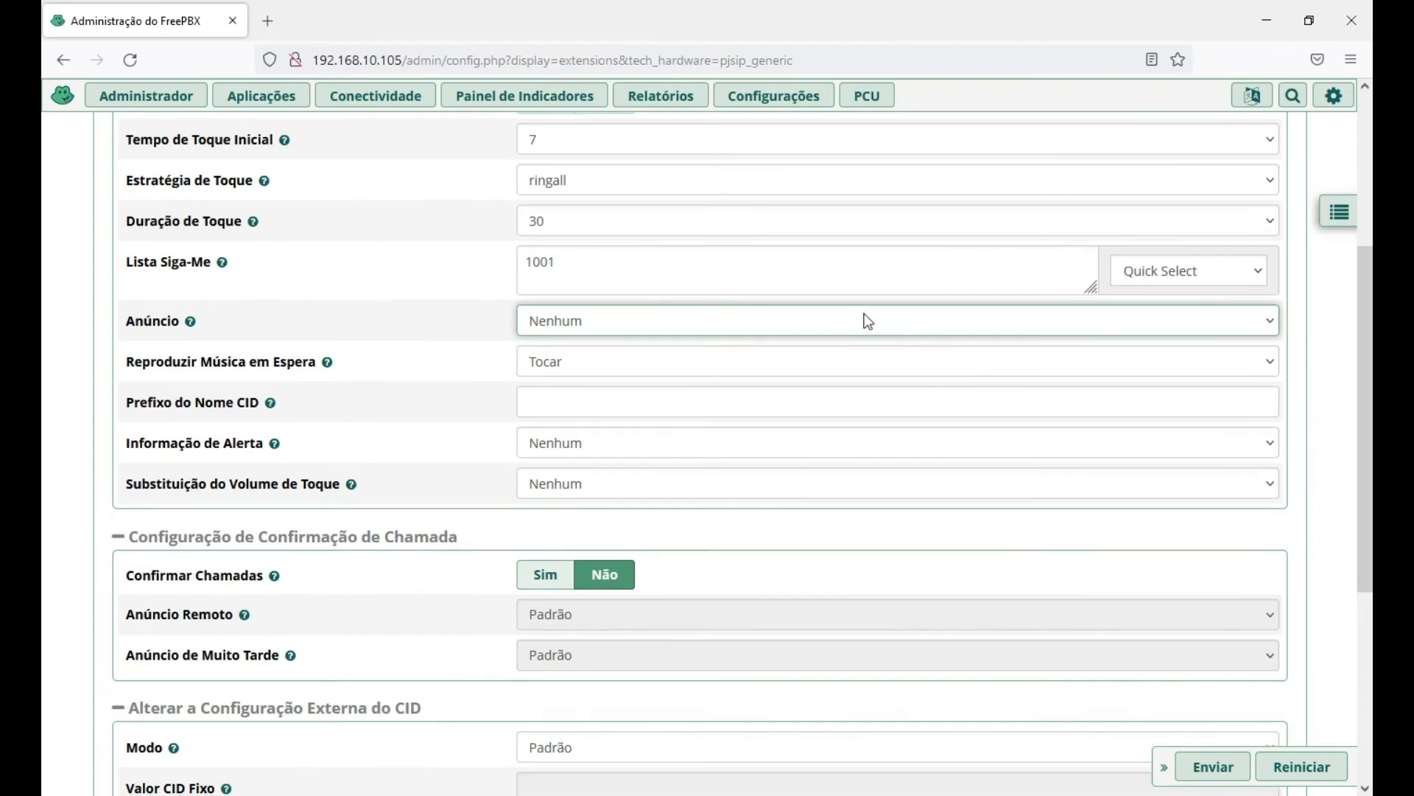
pyautogui.click(854, 325)
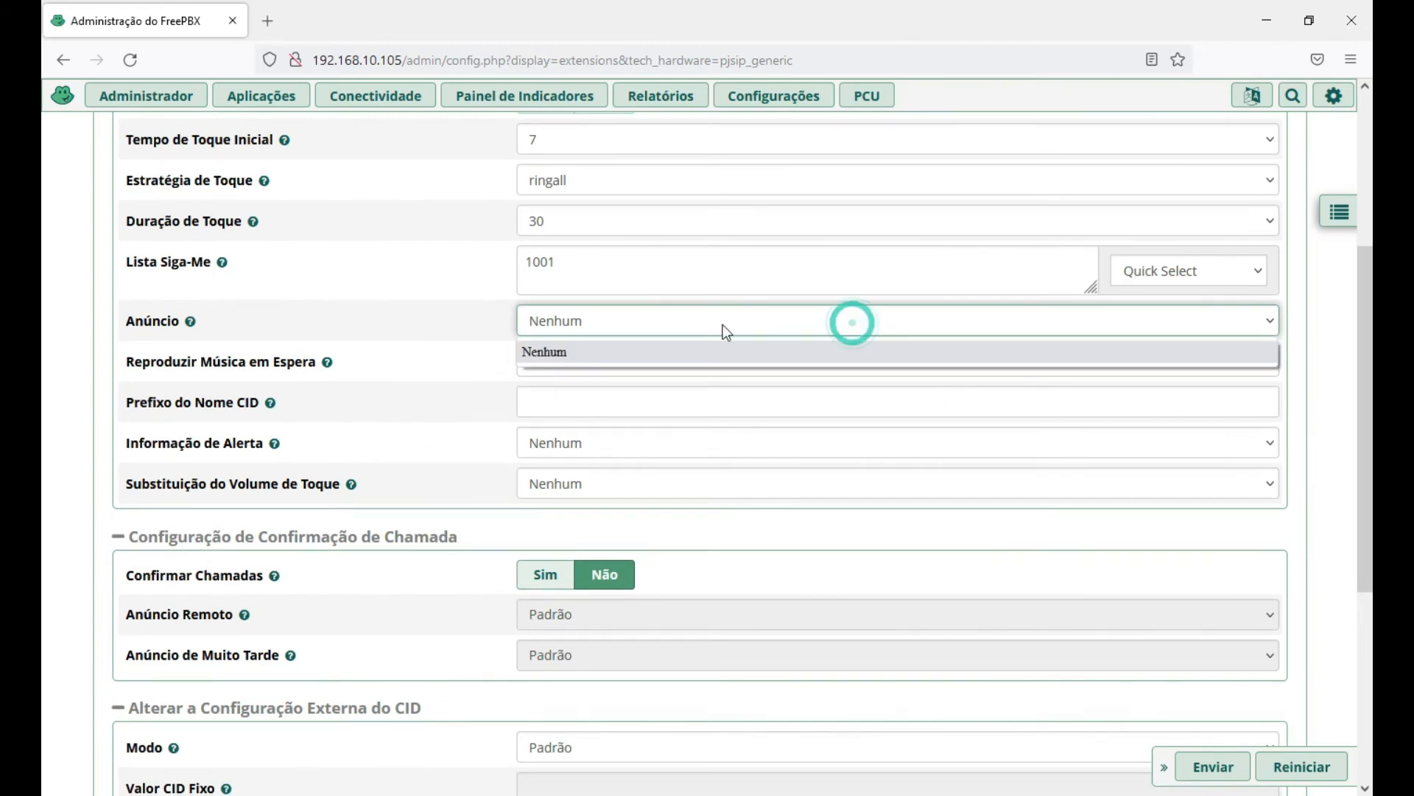
pyautogui.click(565, 351)
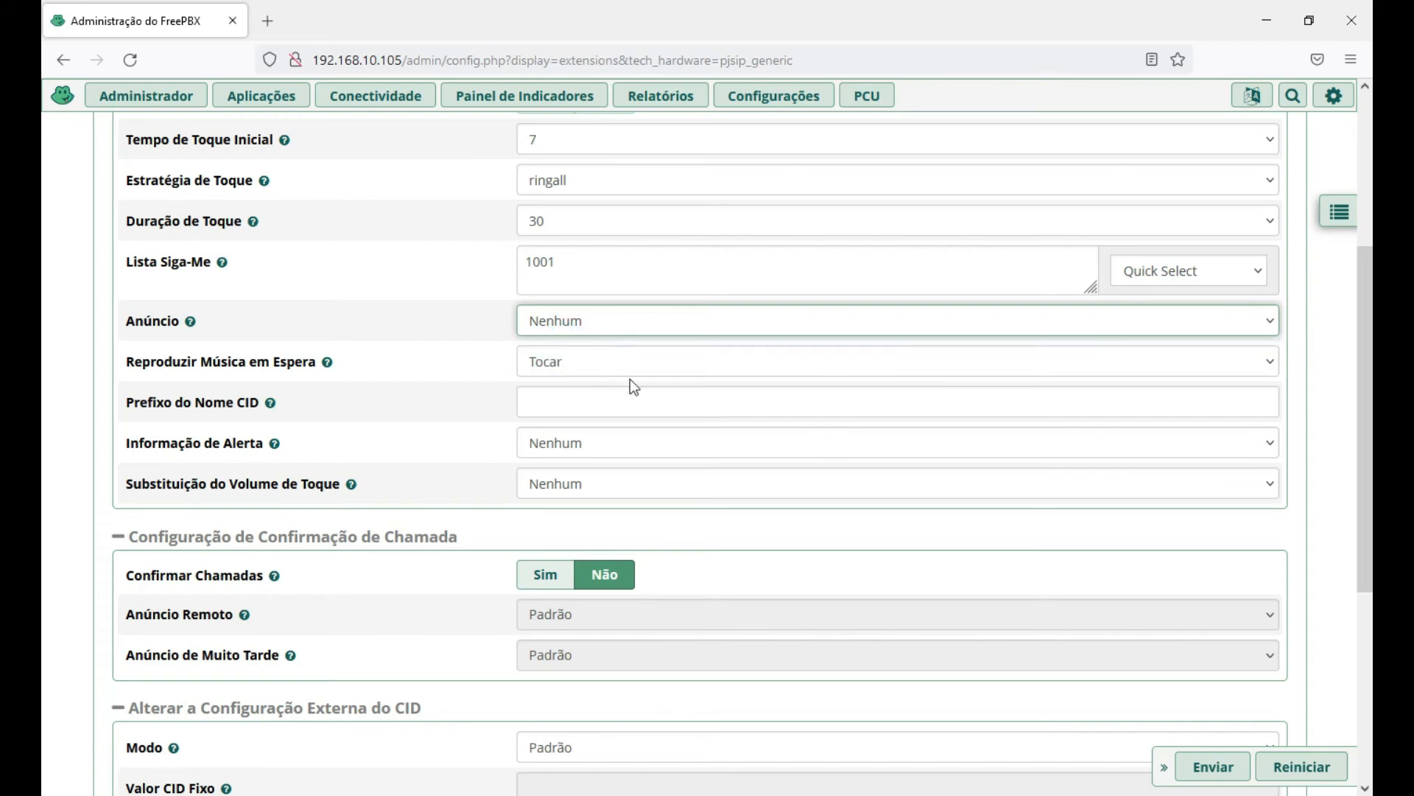
pyautogui.click(598, 361)
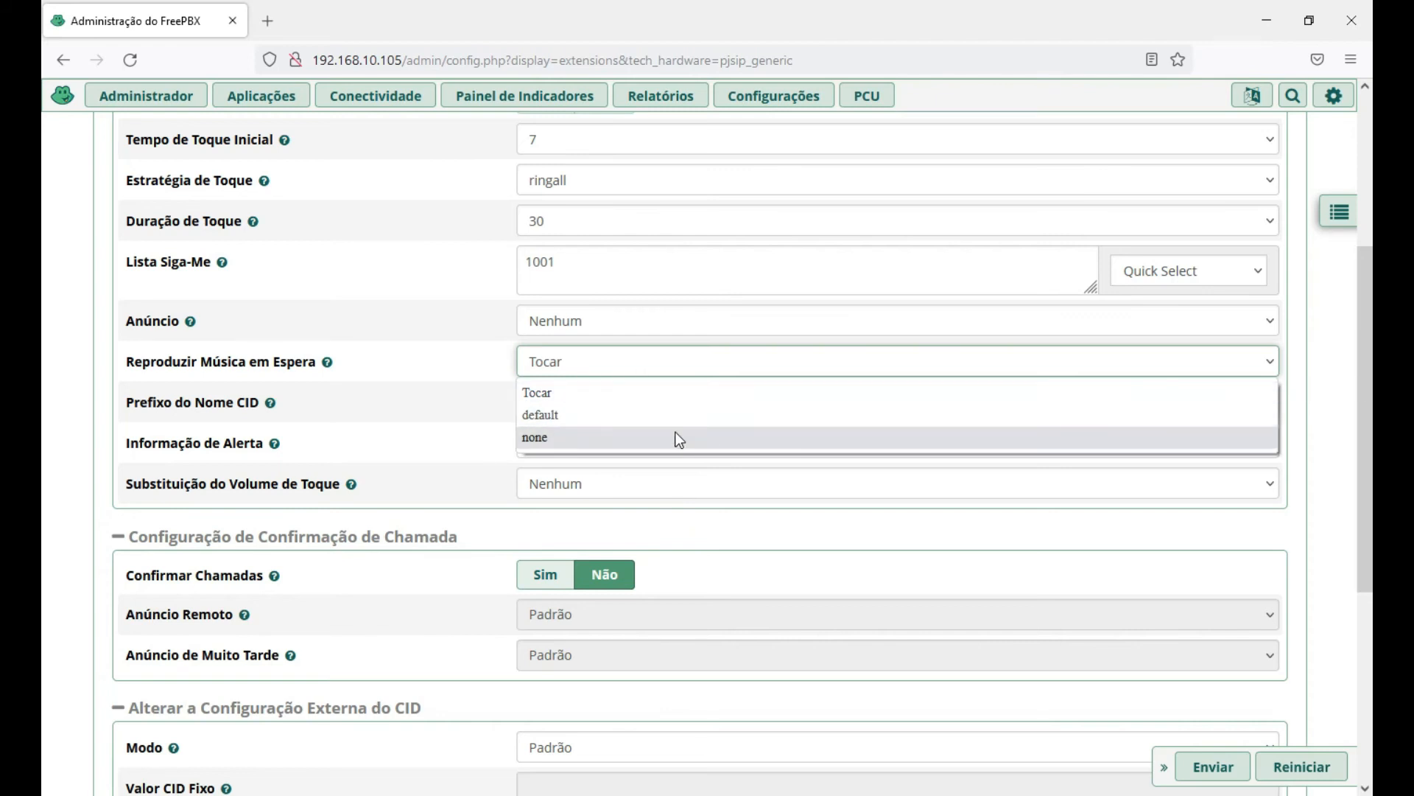
pyautogui.click(612, 434)
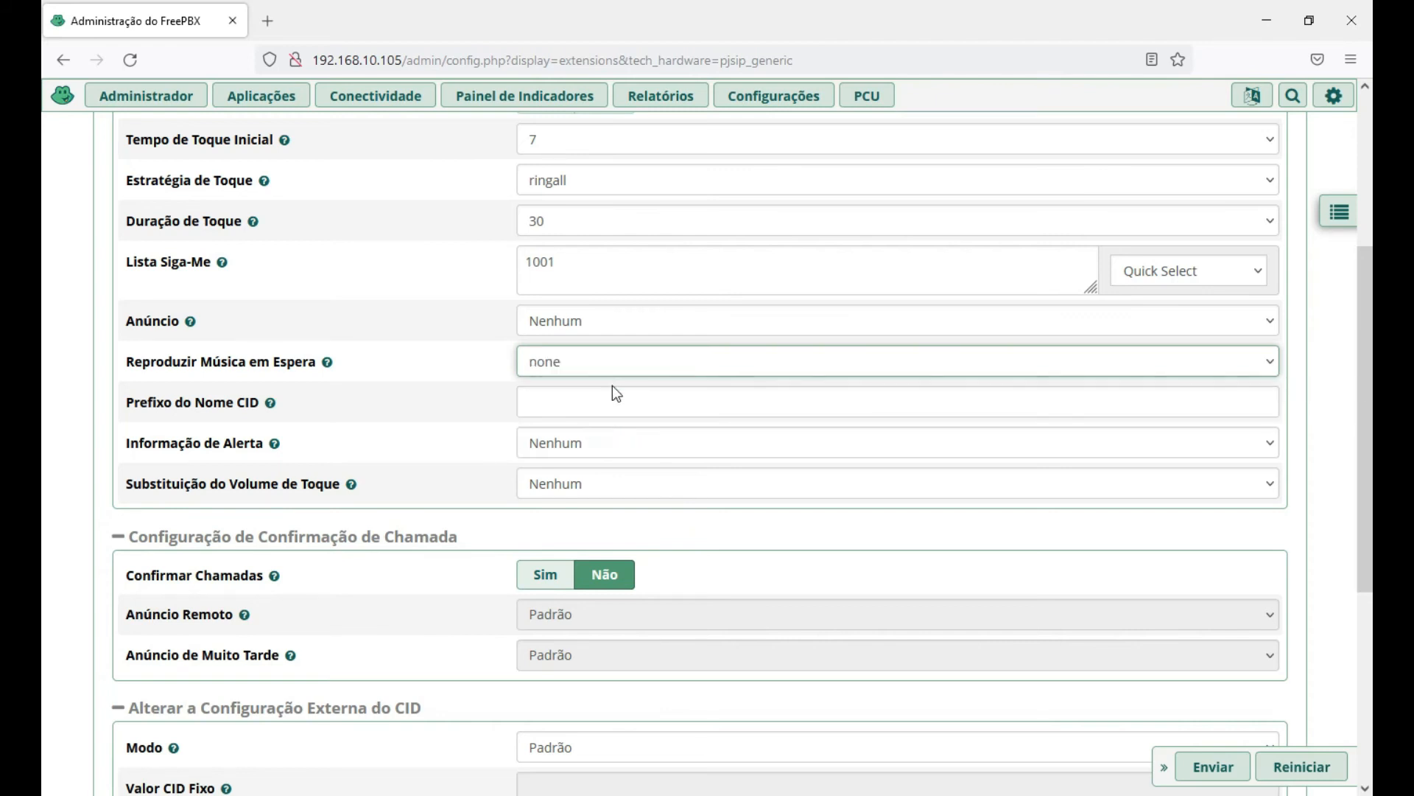
pyautogui.scroll(-2, 865, 417)
pyautogui.scroll(-1, 834, 405)
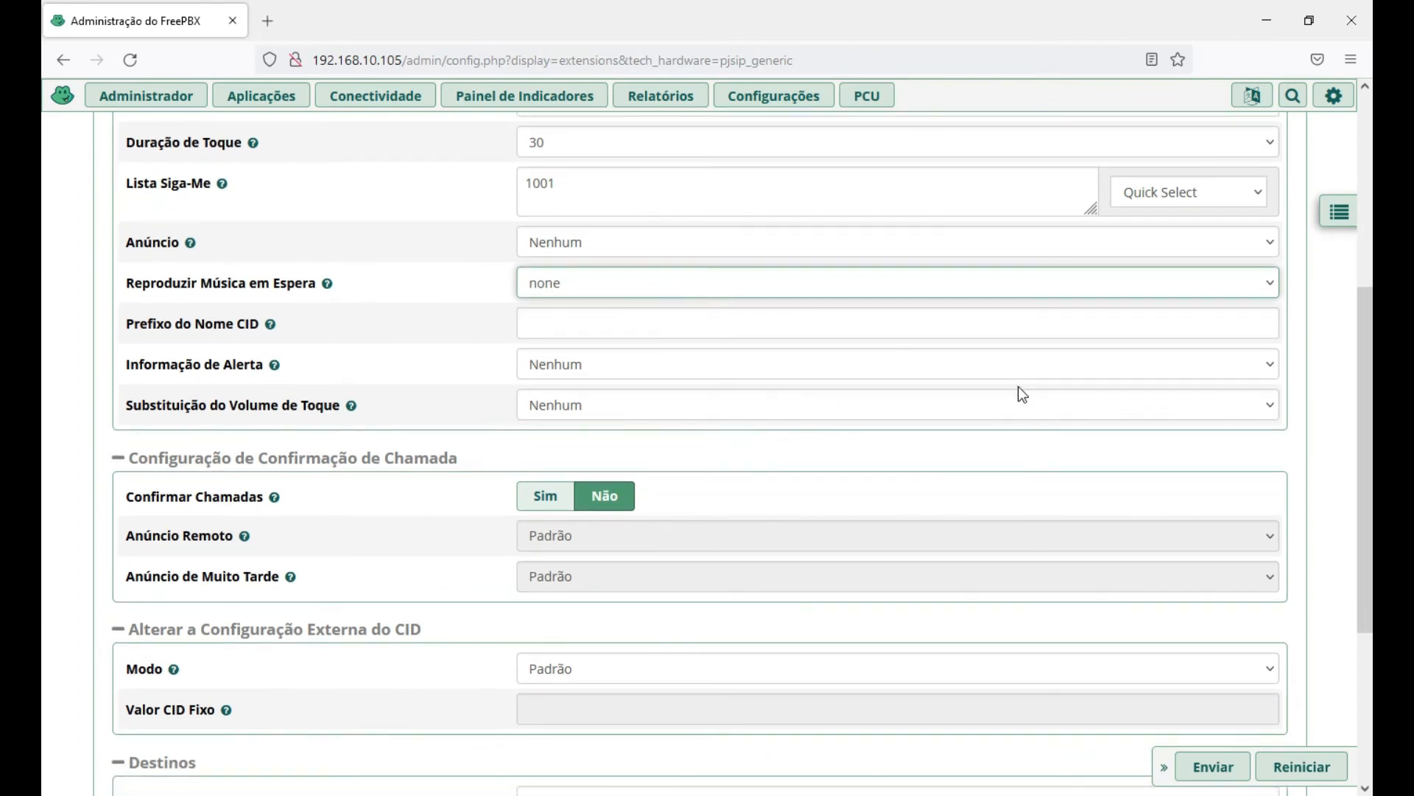
pyautogui.scroll(-5, 1114, 402)
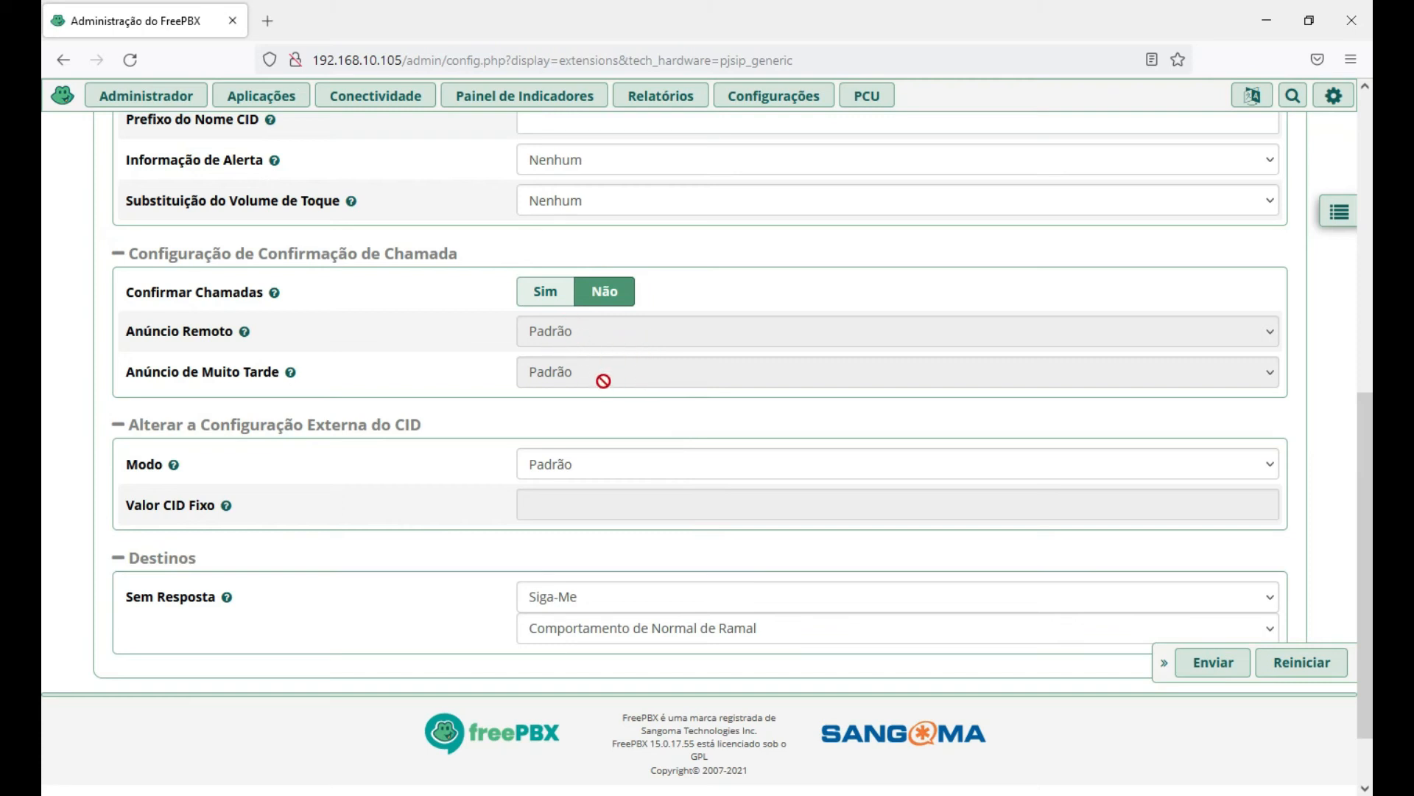
pyautogui.click(542, 300)
pyautogui.click(588, 330)
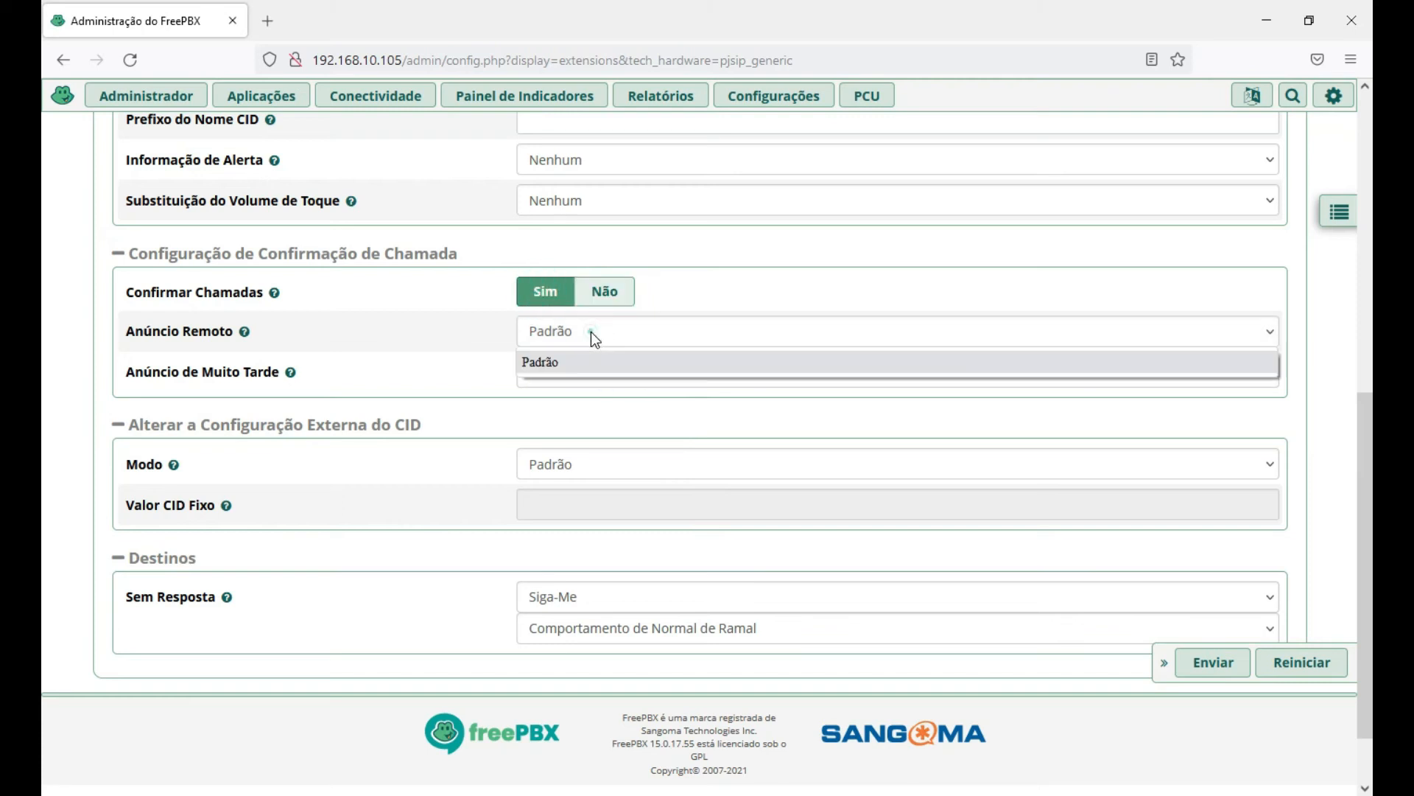
pyautogui.click(591, 331)
pyautogui.click(602, 294)
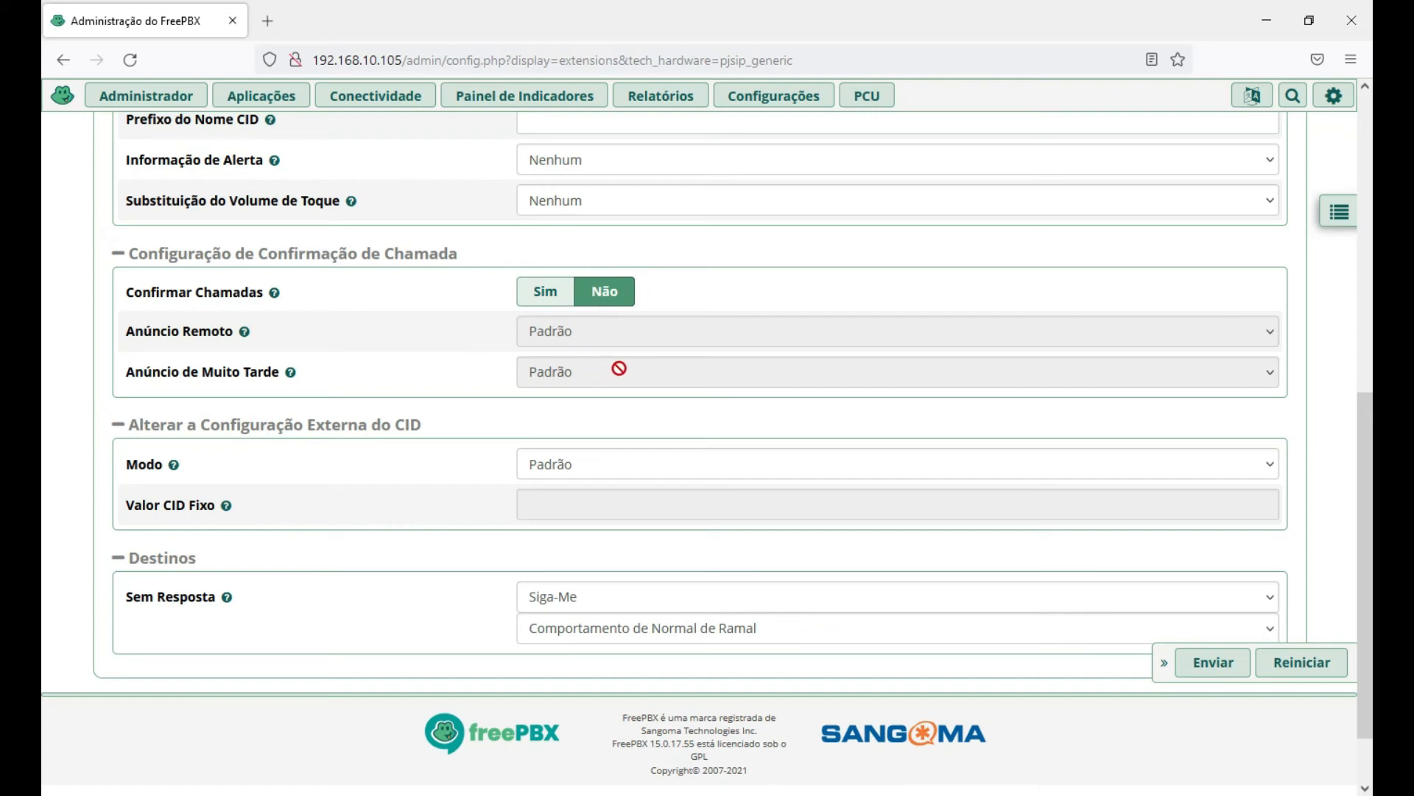
pyautogui.scroll(-1, 626, 359)
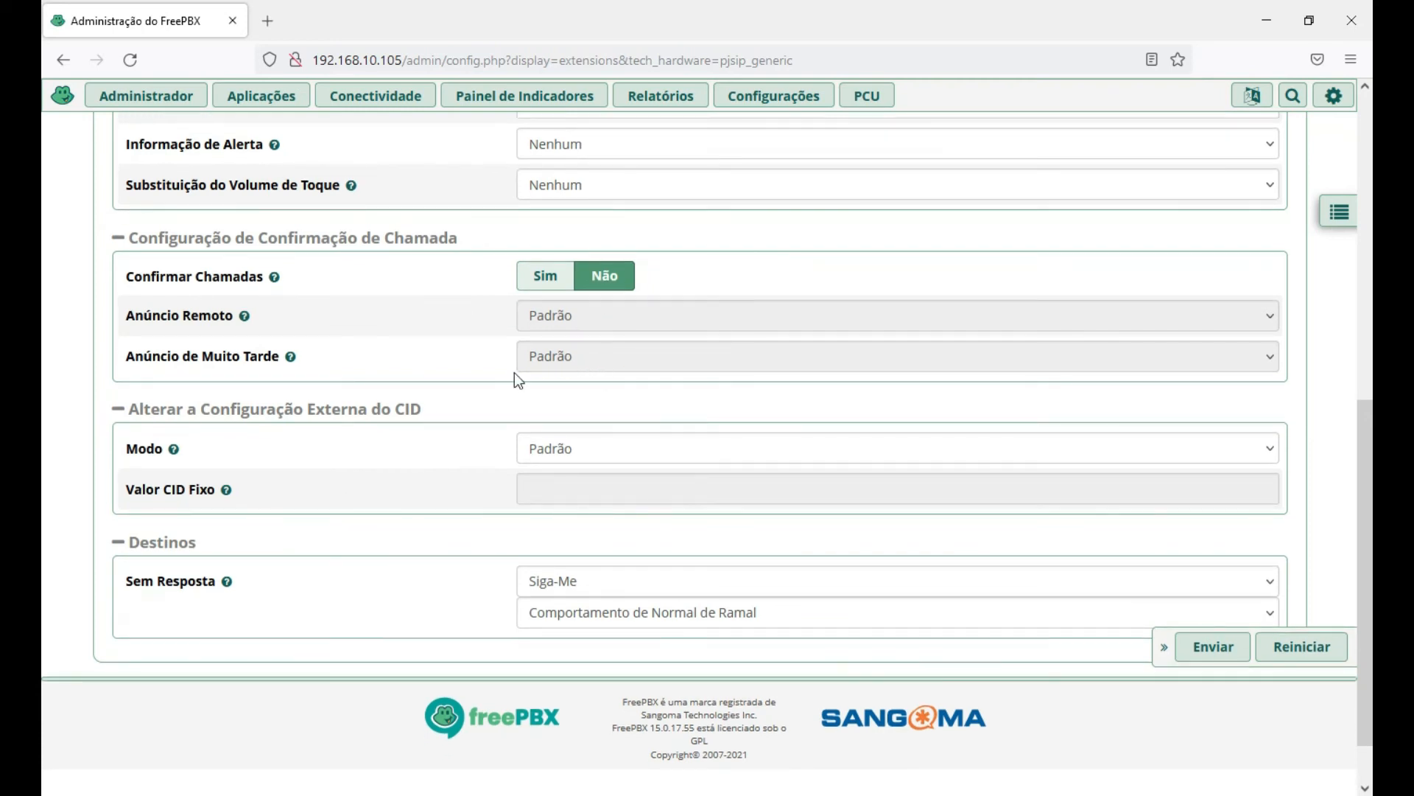
pyautogui.scroll(-1, 445, 435)
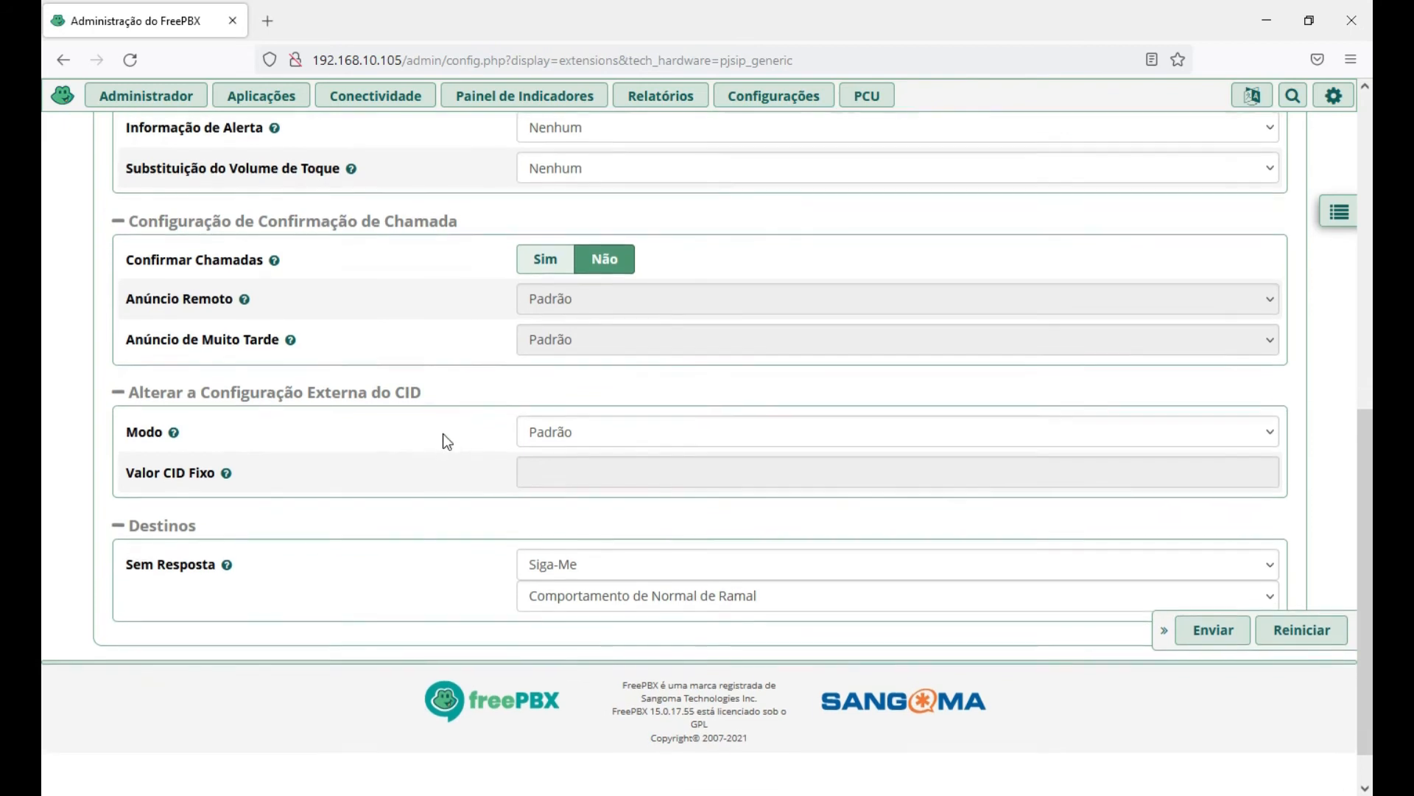
pyautogui.scroll(-1, 372, 504)
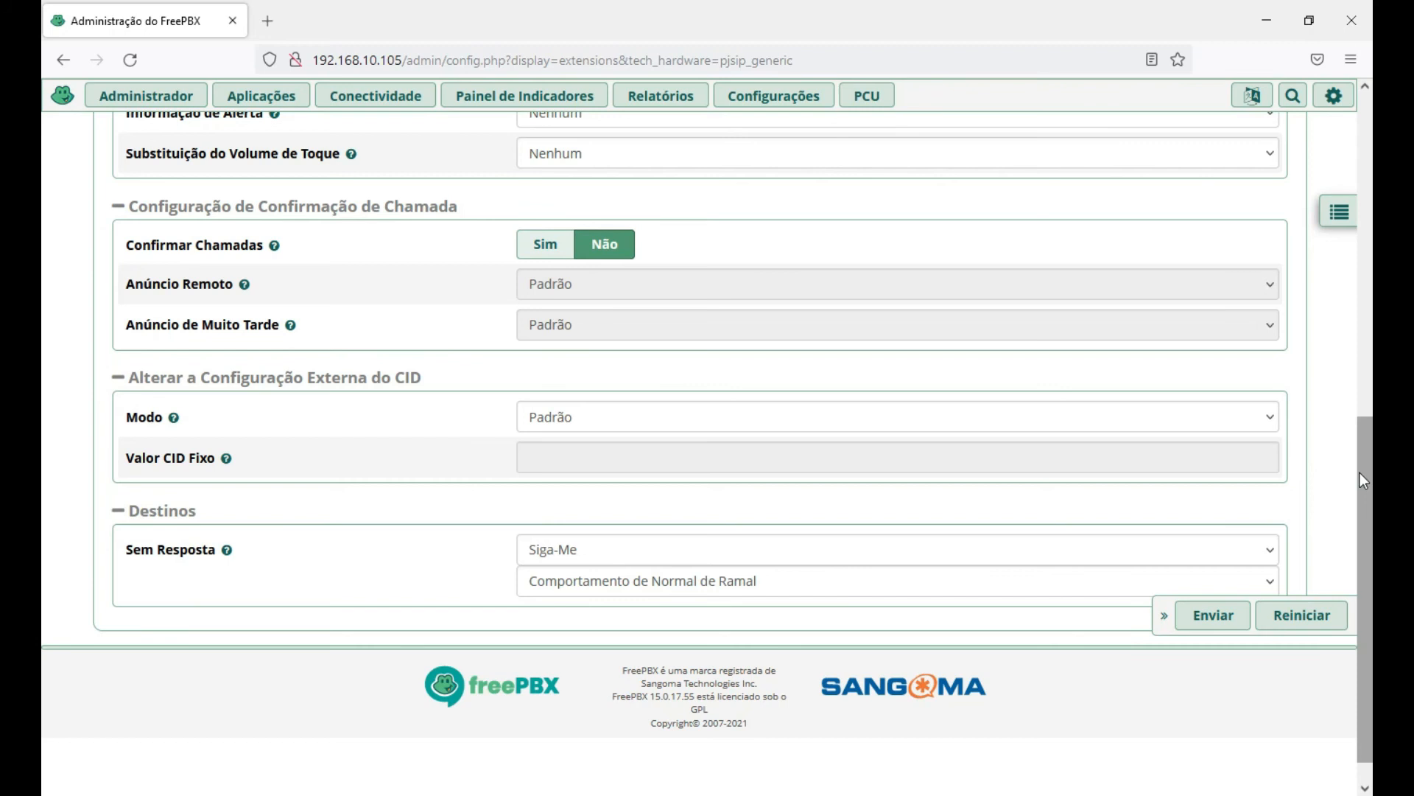
pyautogui.scroll(10, 1360, 471)
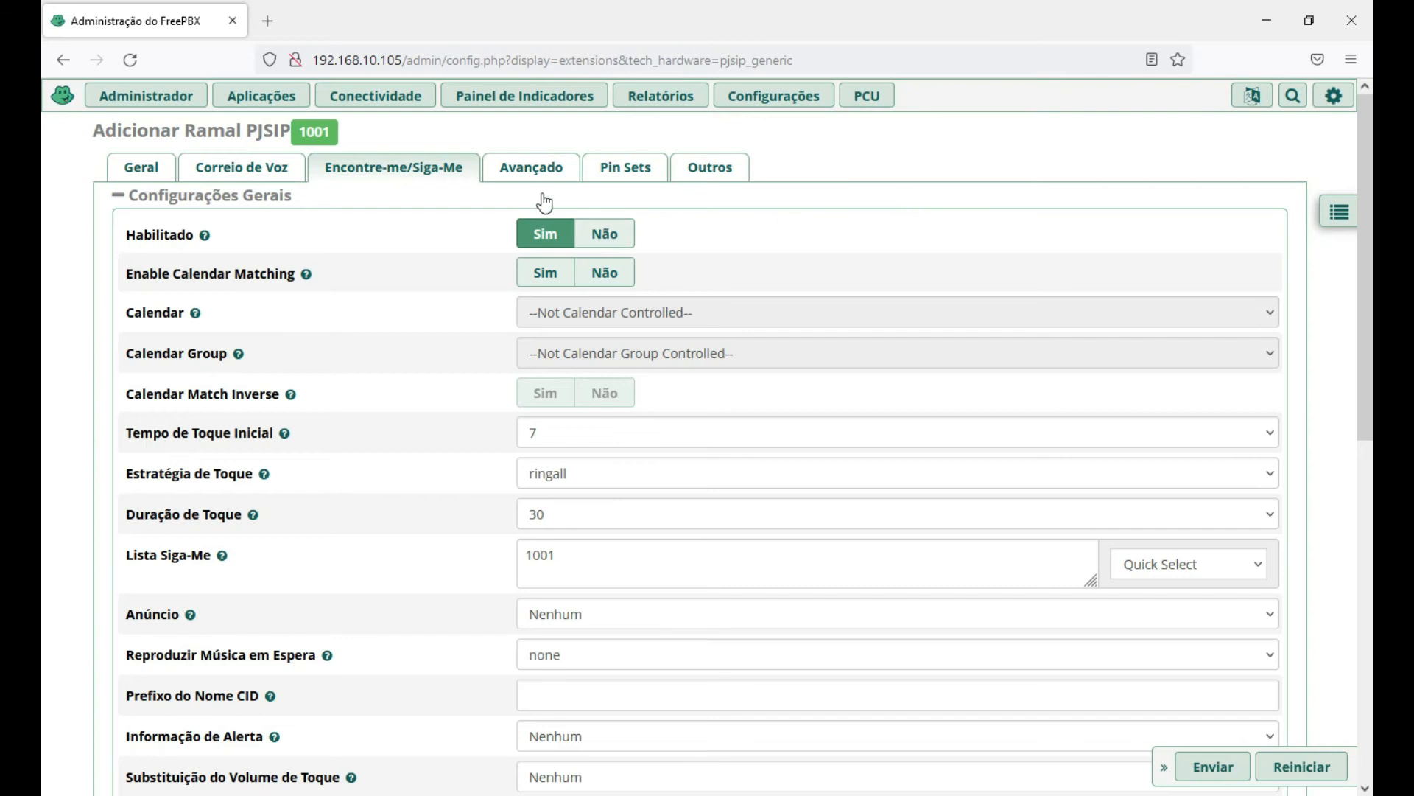
# Show extension 1001's Avançado settings and check the empty Descrição do DID field.
pyautogui.click(520, 174)
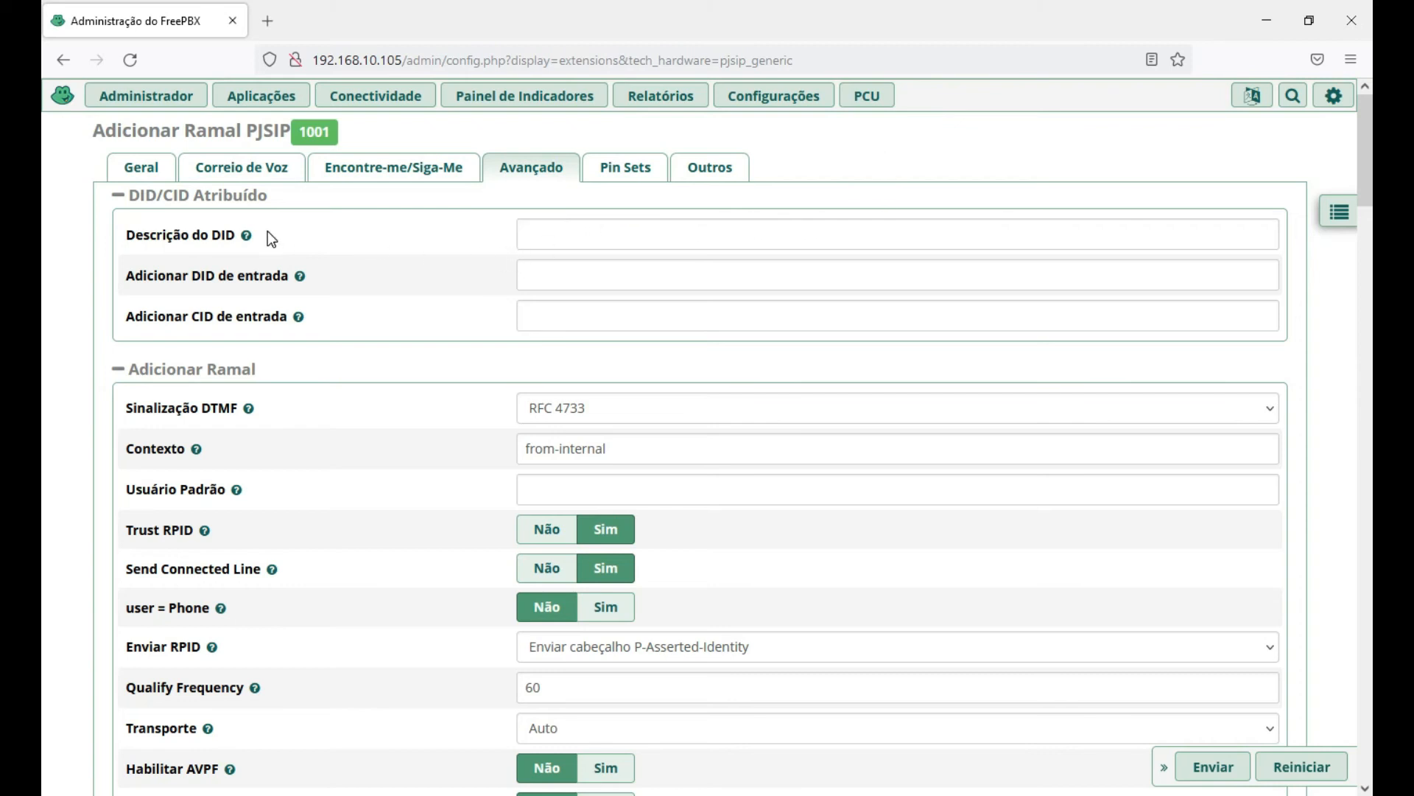
pyautogui.moveTo(249, 235)
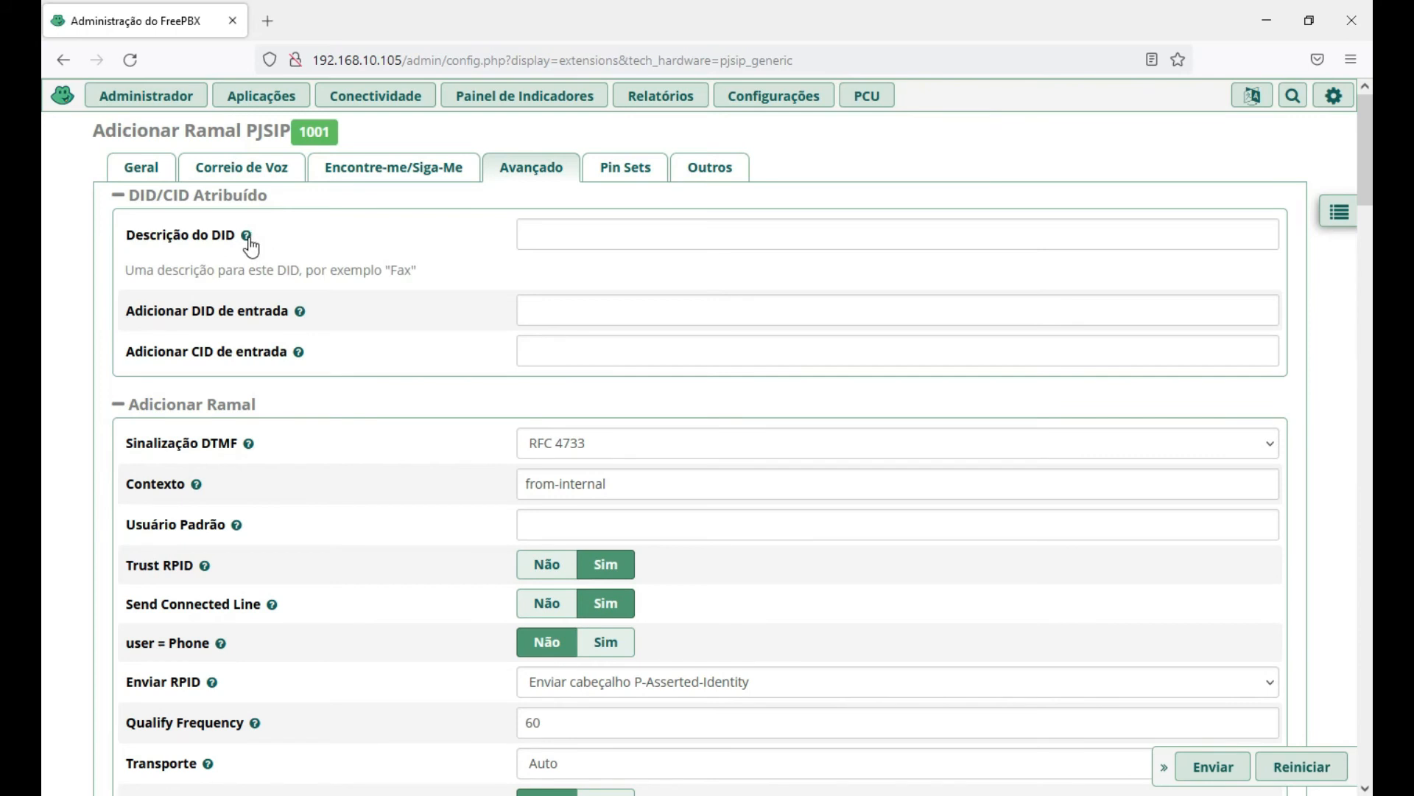
pyautogui.click(590, 233)
pyautogui.click(889, 152)
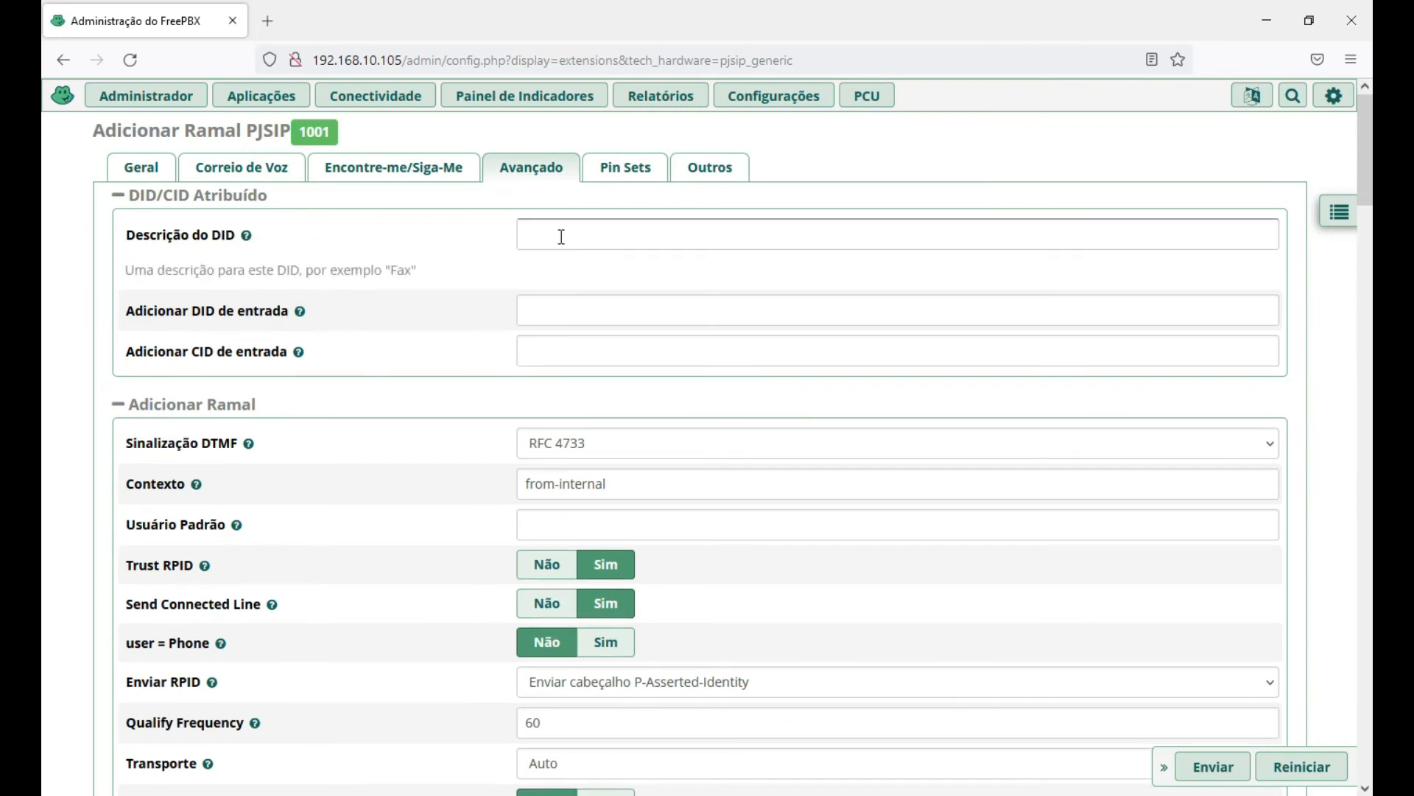
pyautogui.click(560, 236)
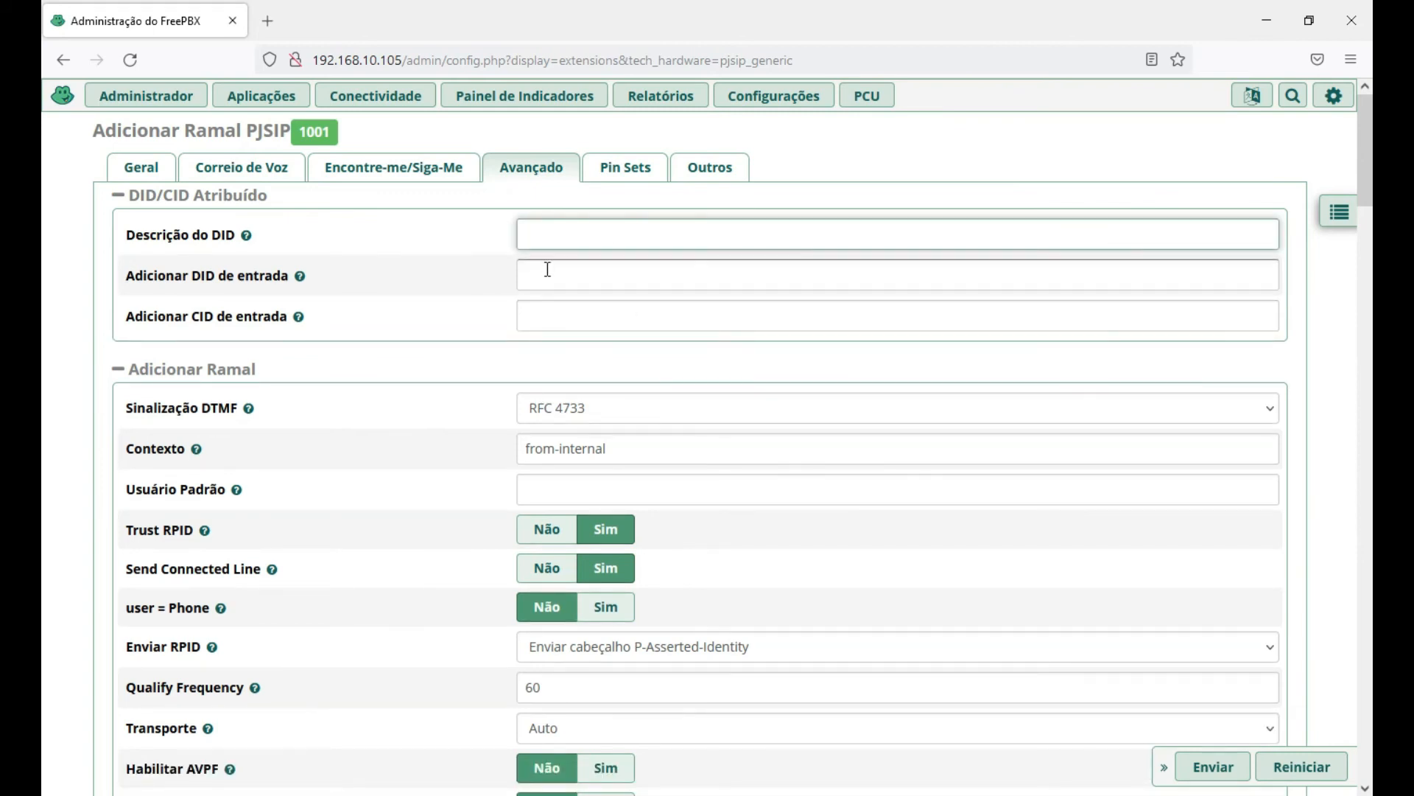
# Leave Adicionar CID de entrada blank and scroll through the default advanced options.
pyautogui.click(546, 317)
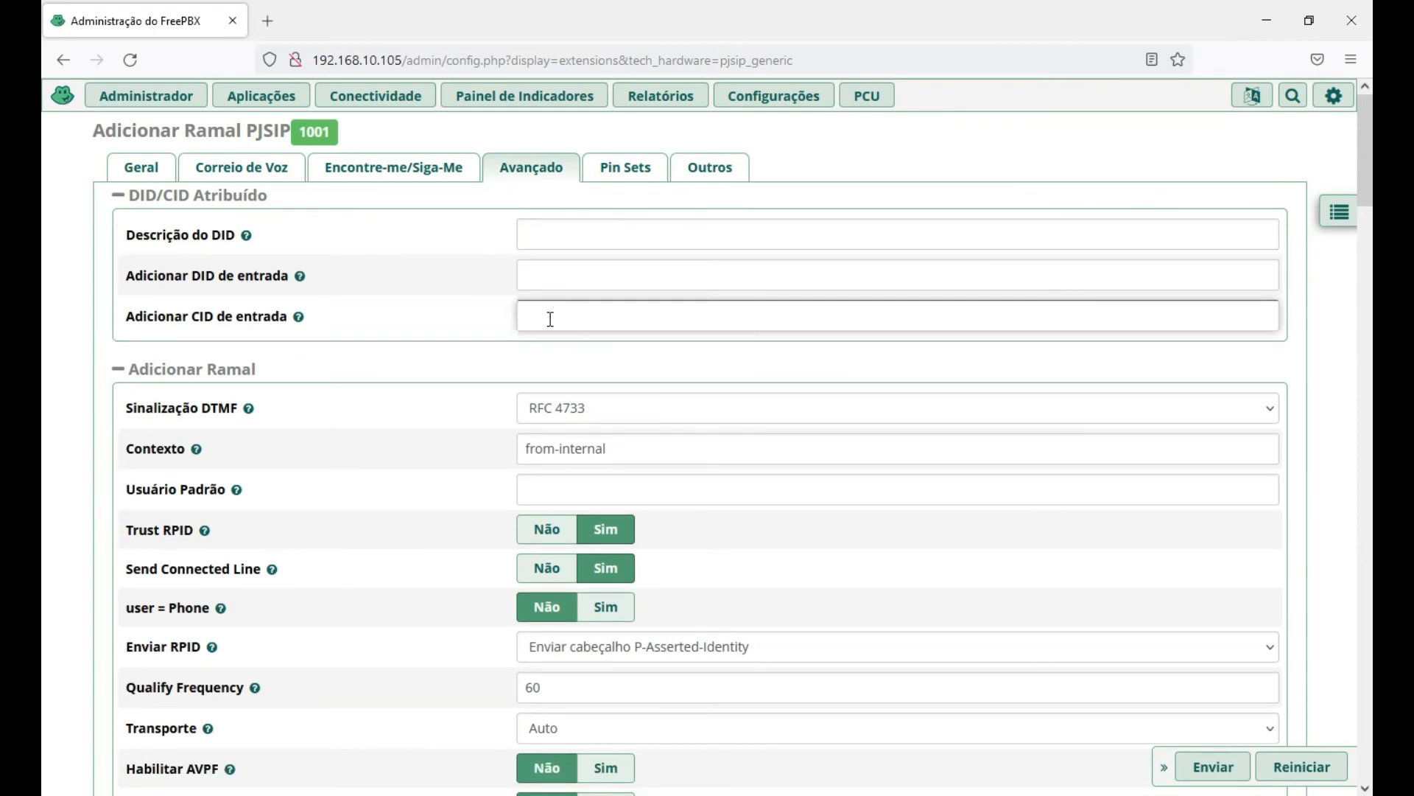
pyautogui.scroll(-1, 567, 298)
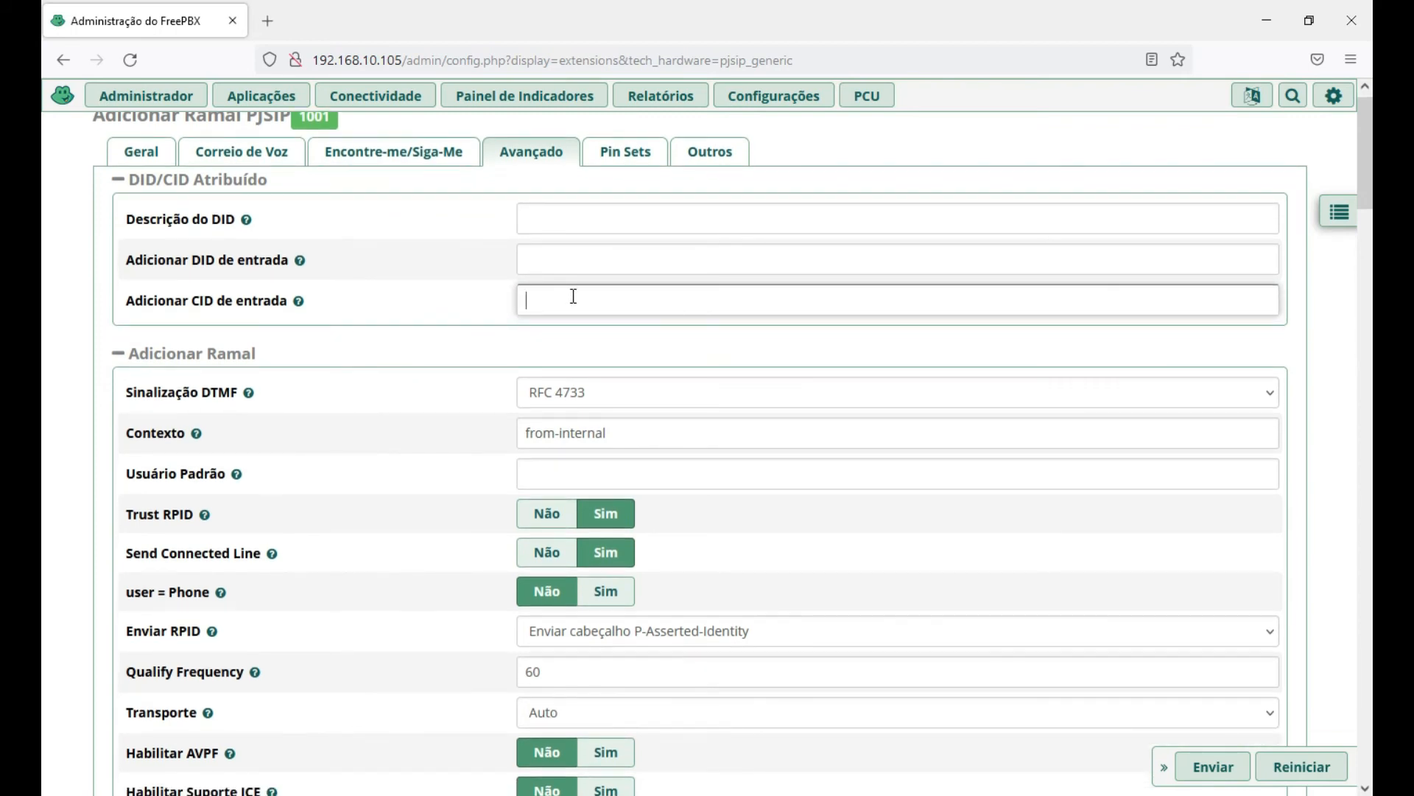
pyautogui.click(558, 268)
pyautogui.click(553, 300)
pyautogui.click(882, 144)
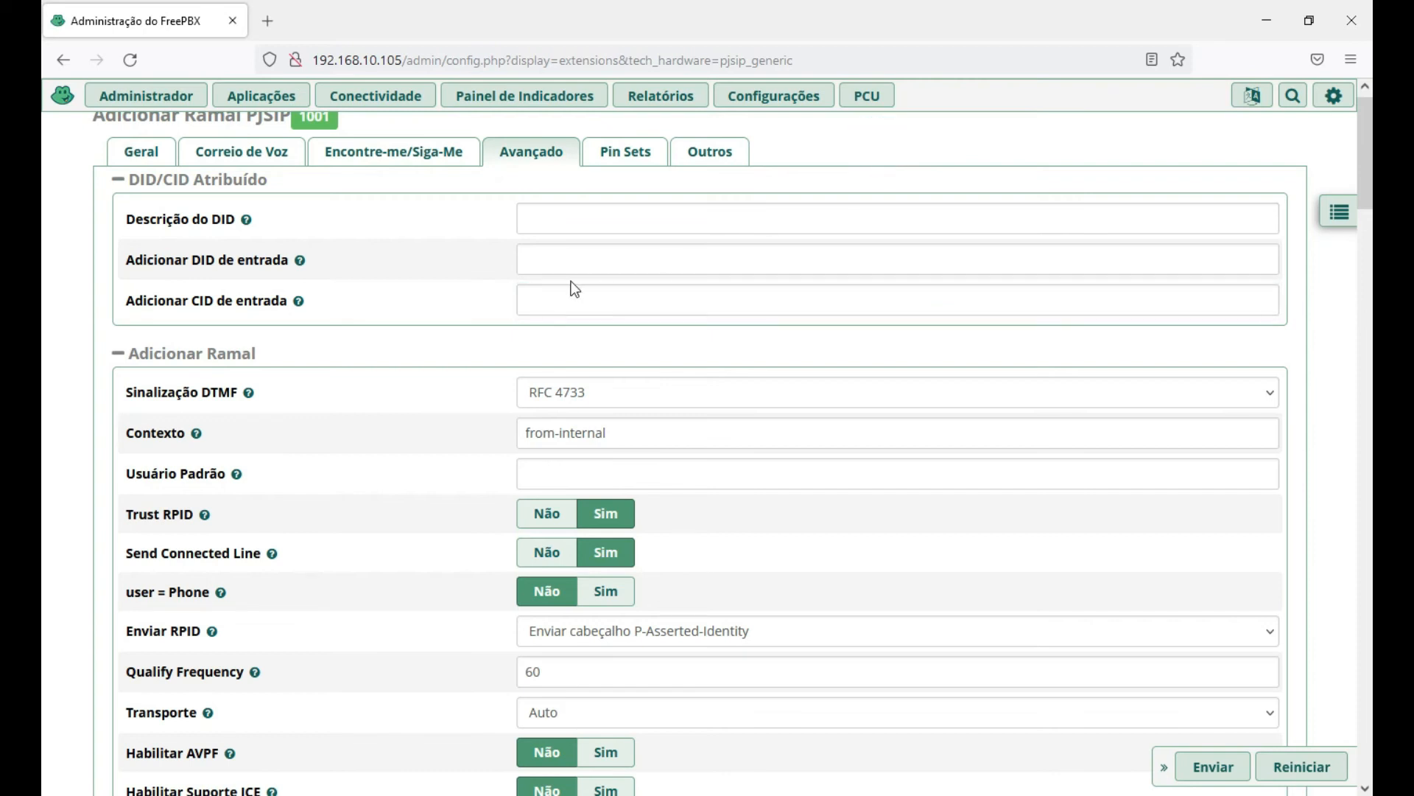
pyautogui.click(540, 259)
pyautogui.click(546, 299)
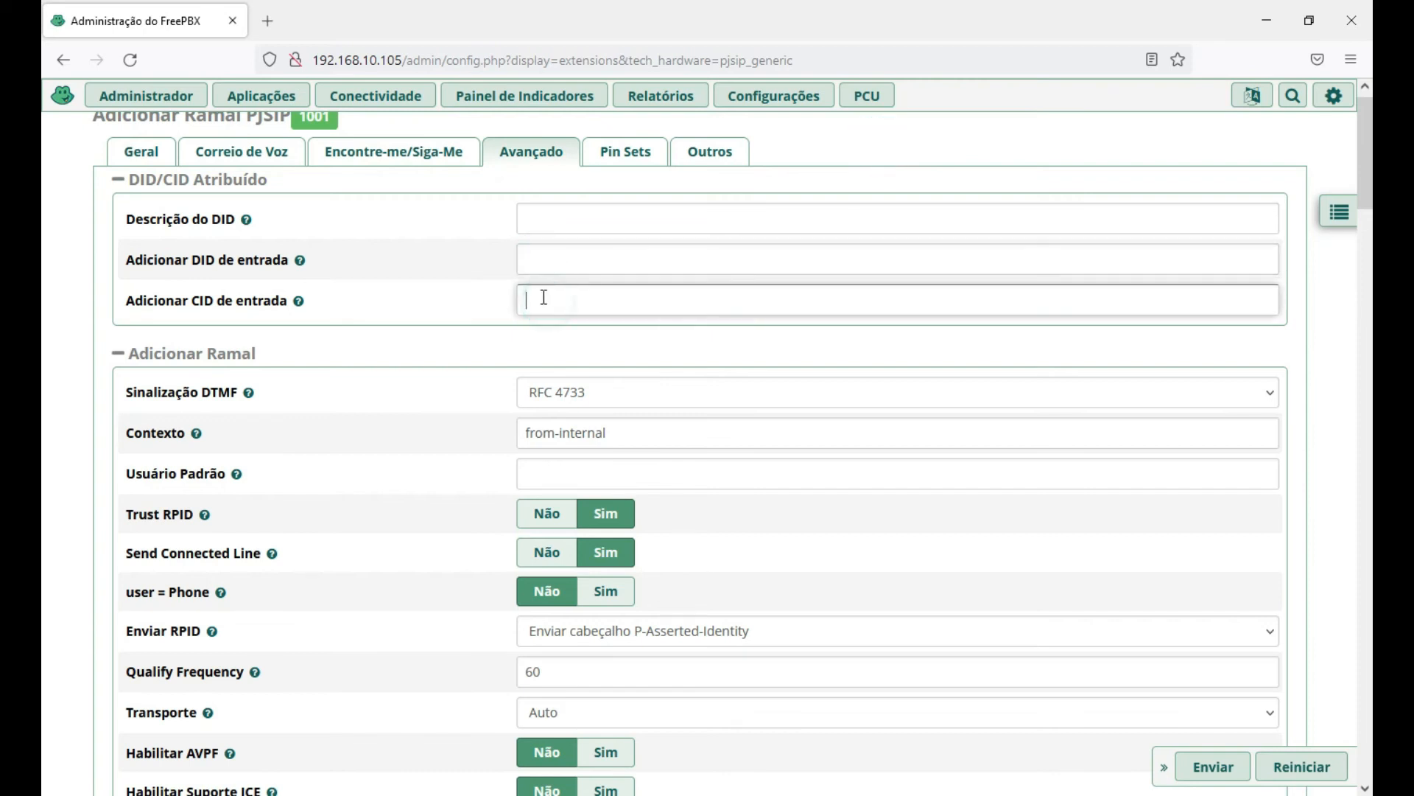
pyautogui.scroll(-1, 546, 308)
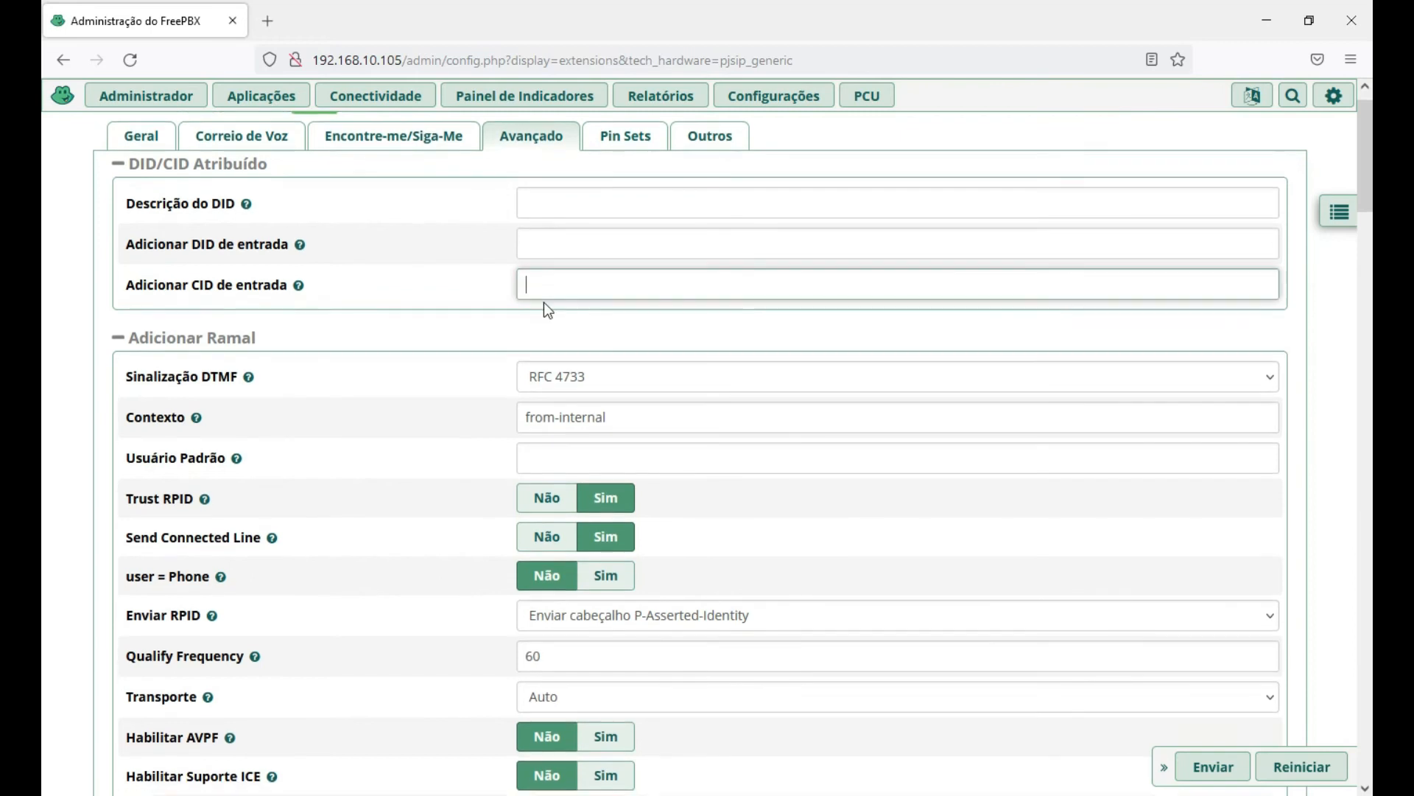
pyautogui.scroll(-2, 58, 427)
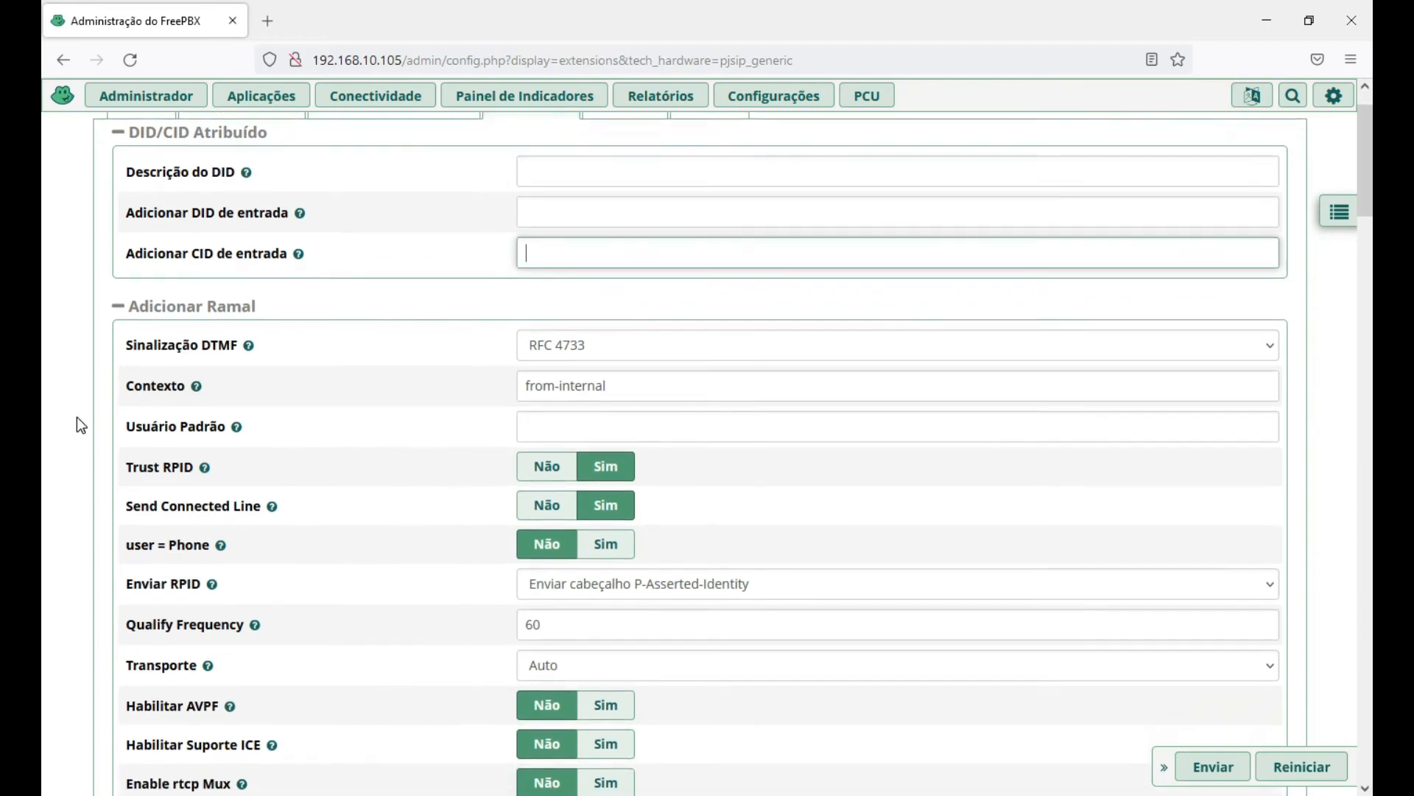
pyautogui.scroll(-3, 77, 418)
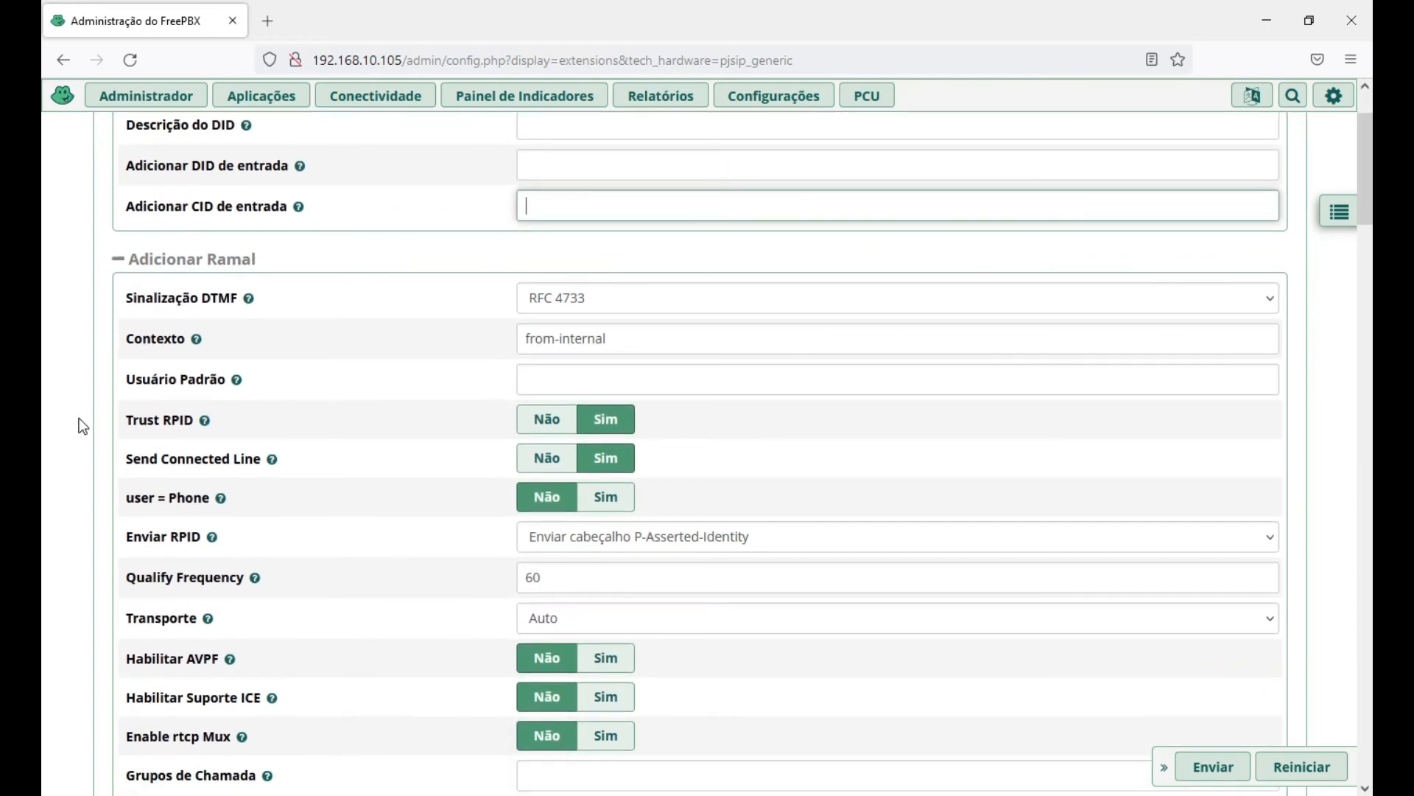
pyautogui.scroll(-3, 78, 418)
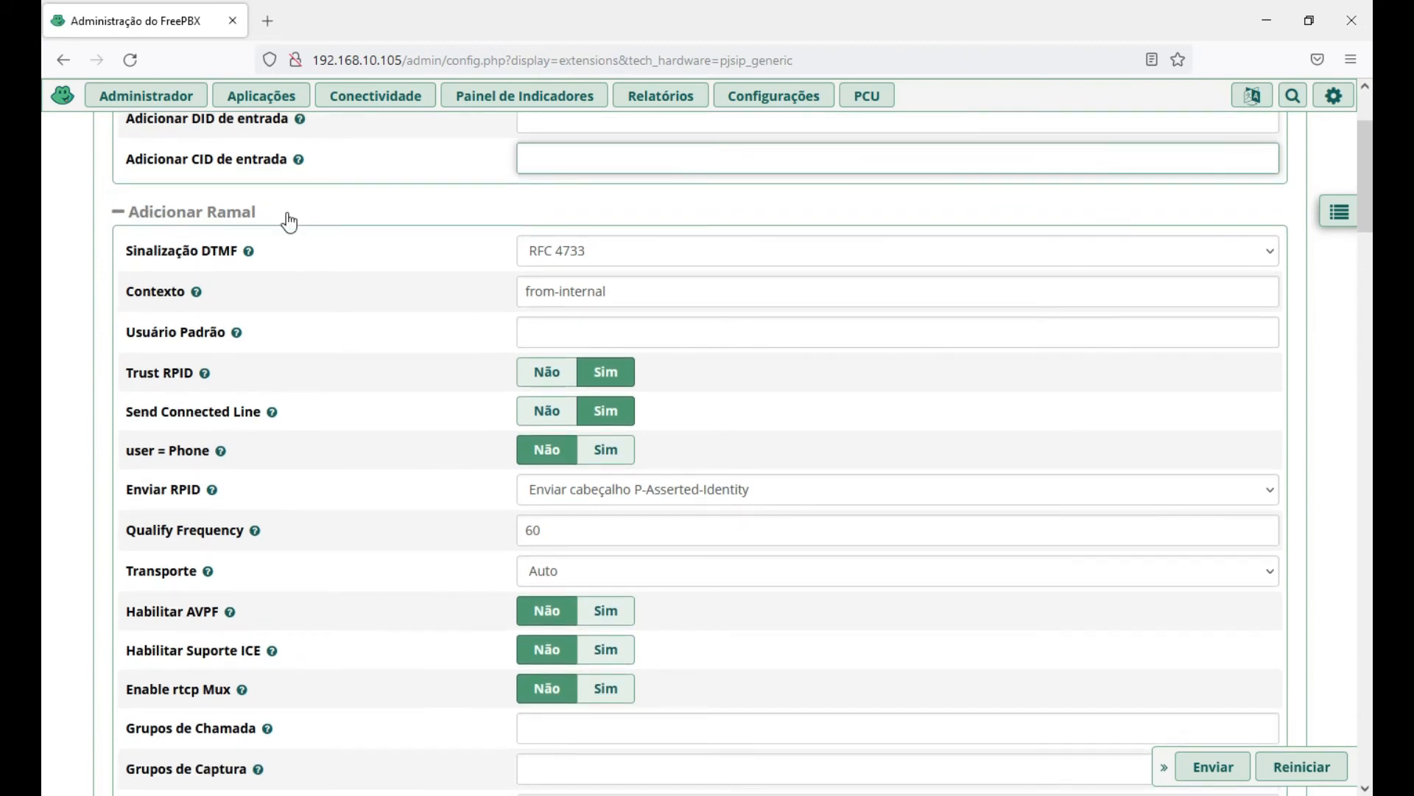
pyautogui.click(627, 248)
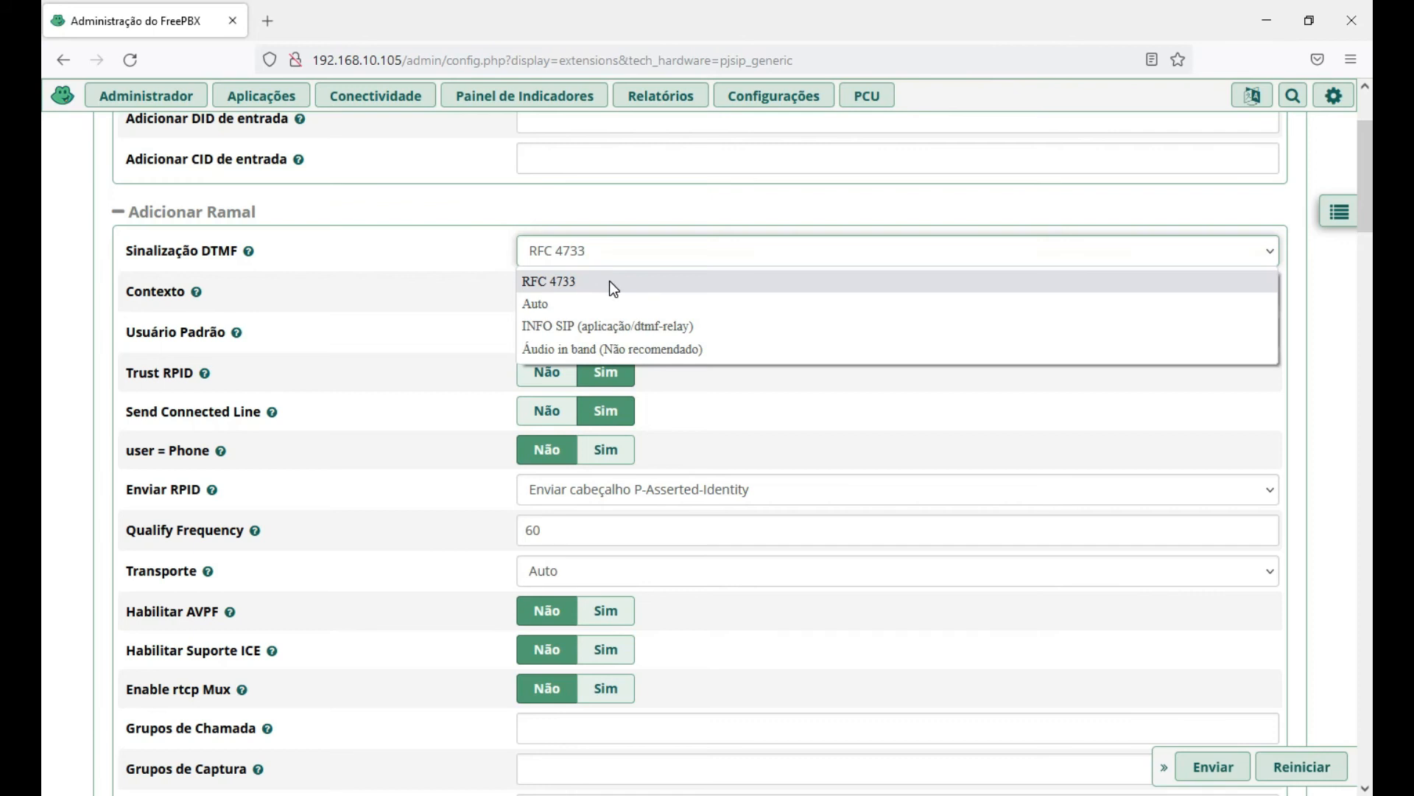
pyautogui.click(66, 347)
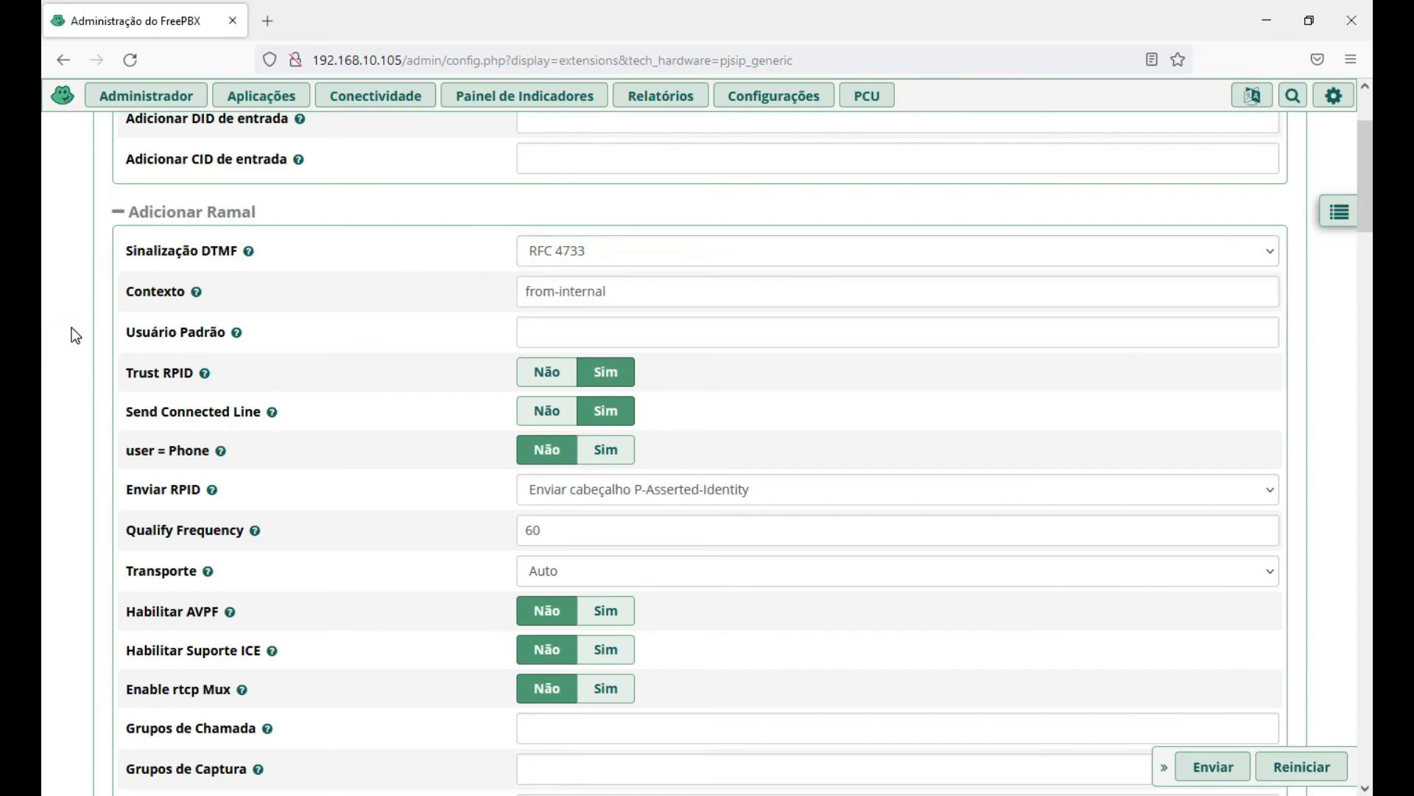
pyautogui.moveTo(635, 292); pyautogui.dragTo(507, 297)
pyautogui.click(640, 289)
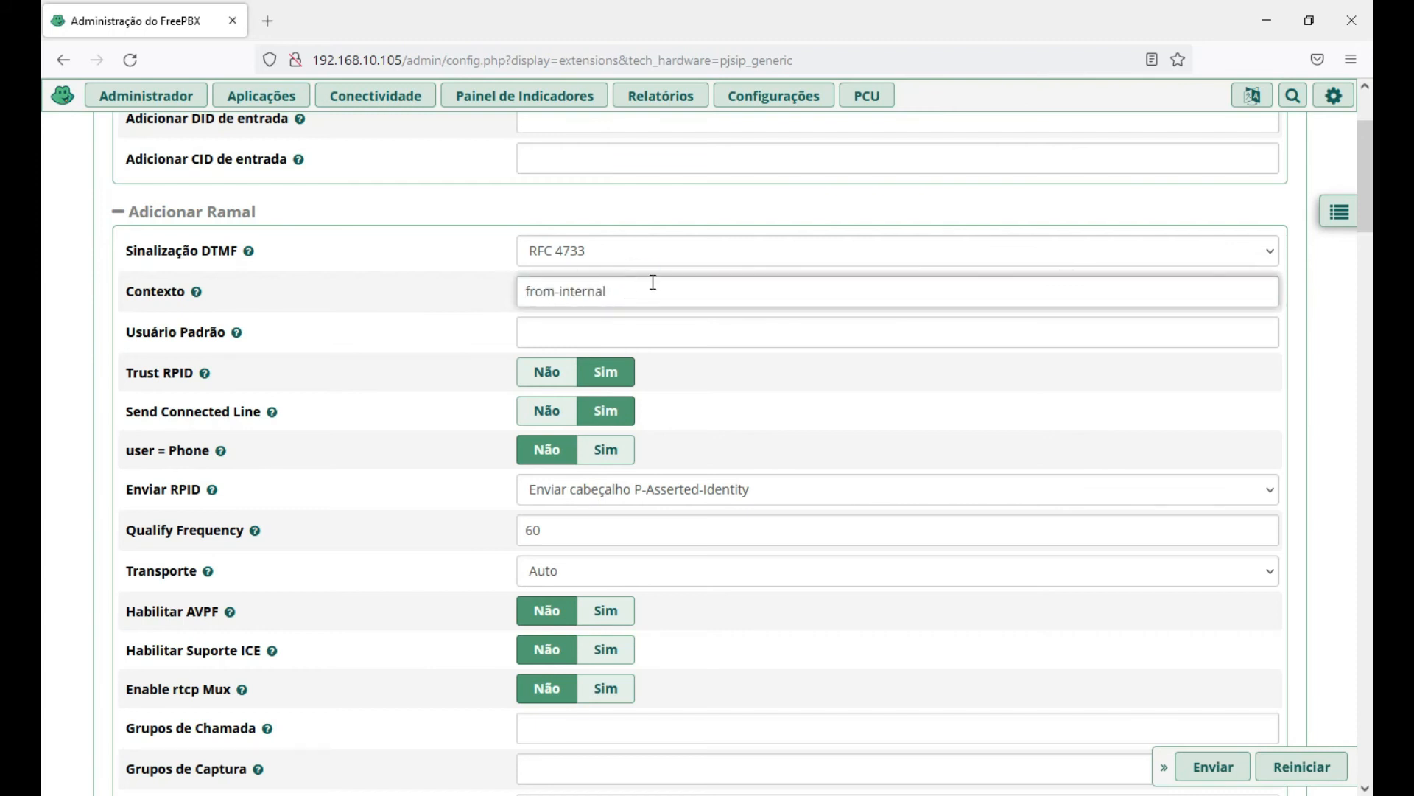
pyautogui.scroll(-1, 650, 284)
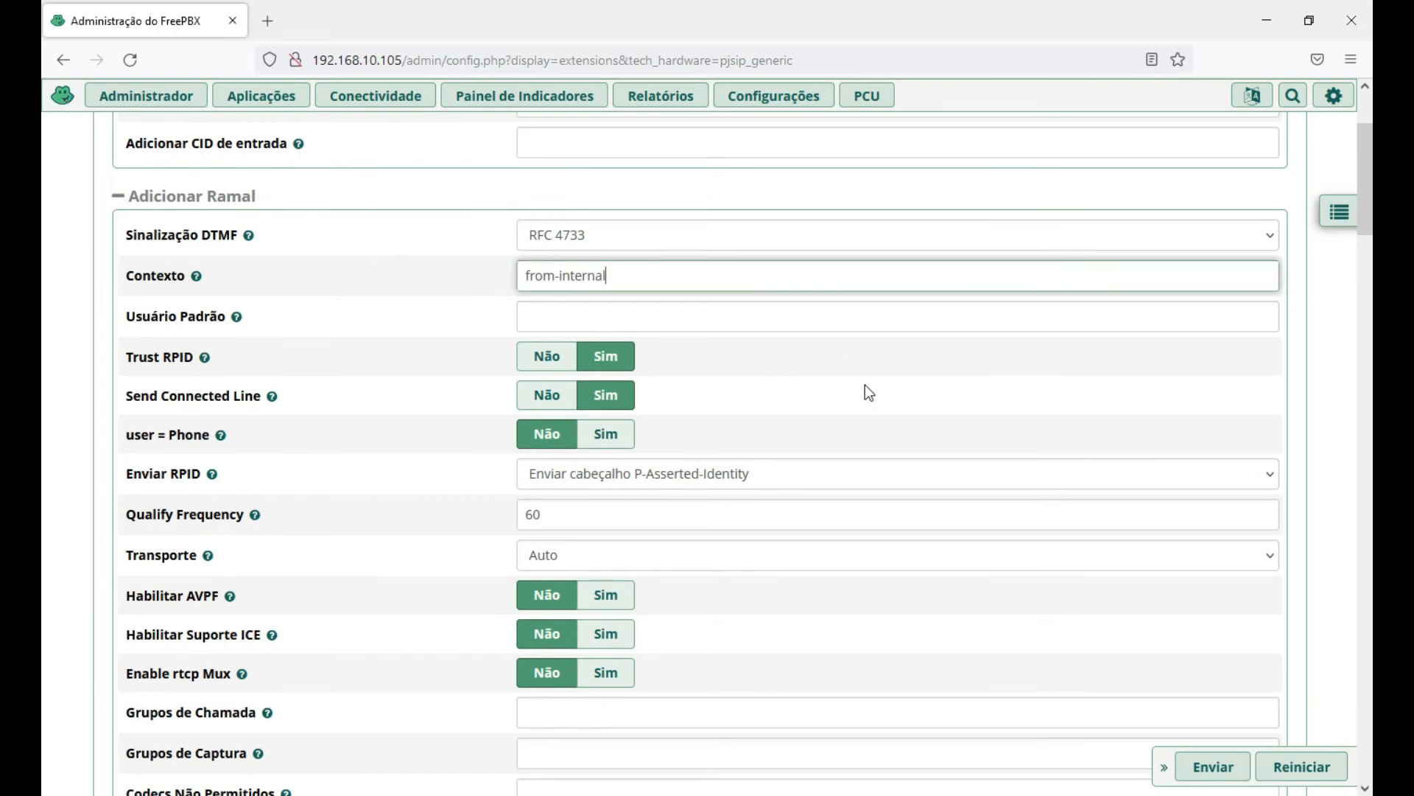
pyautogui.scroll(-1, 59, 383)
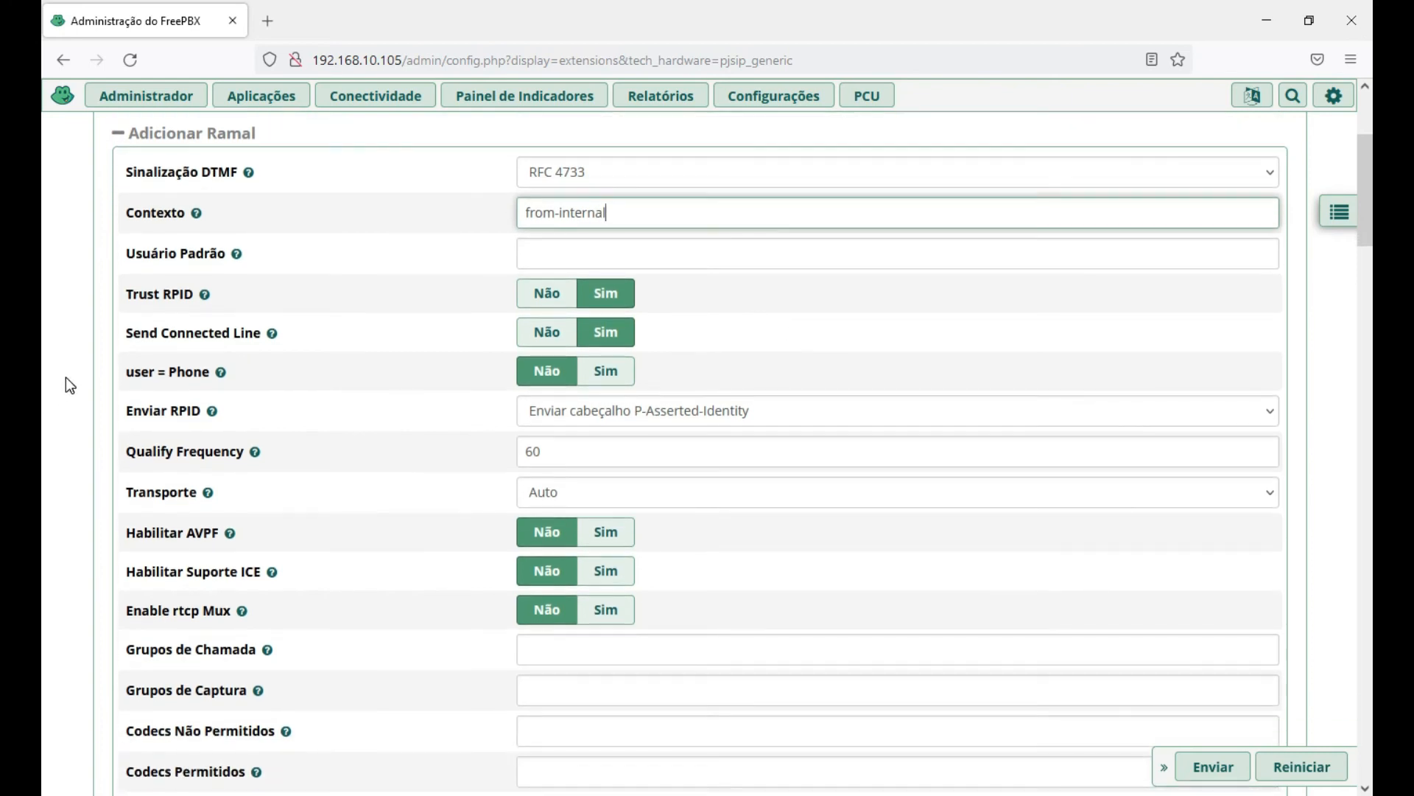
pyautogui.scroll(-1, 45, 354)
pyautogui.scroll(-2, 59, 353)
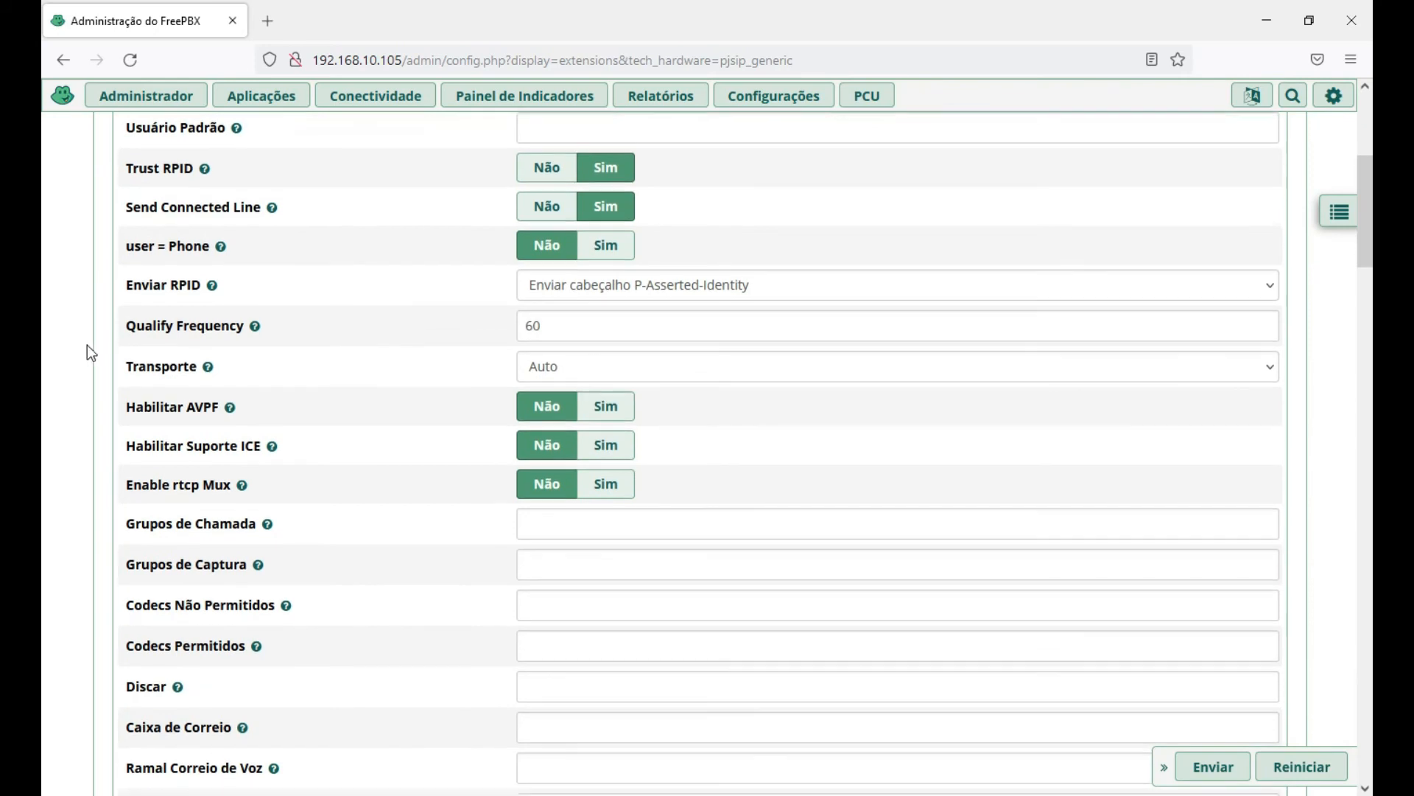
pyautogui.scroll(-1, 82, 346)
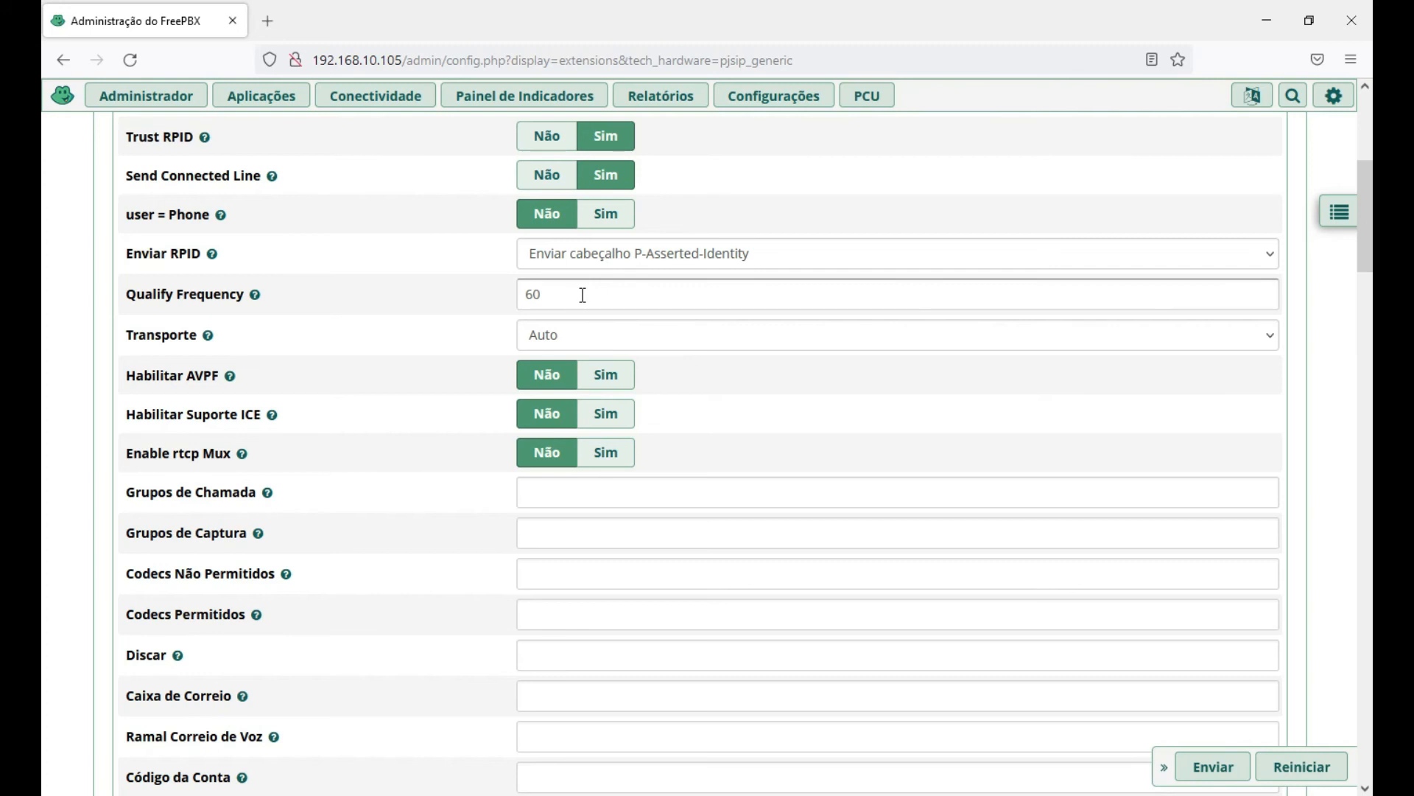
pyautogui.moveTo(256, 296)
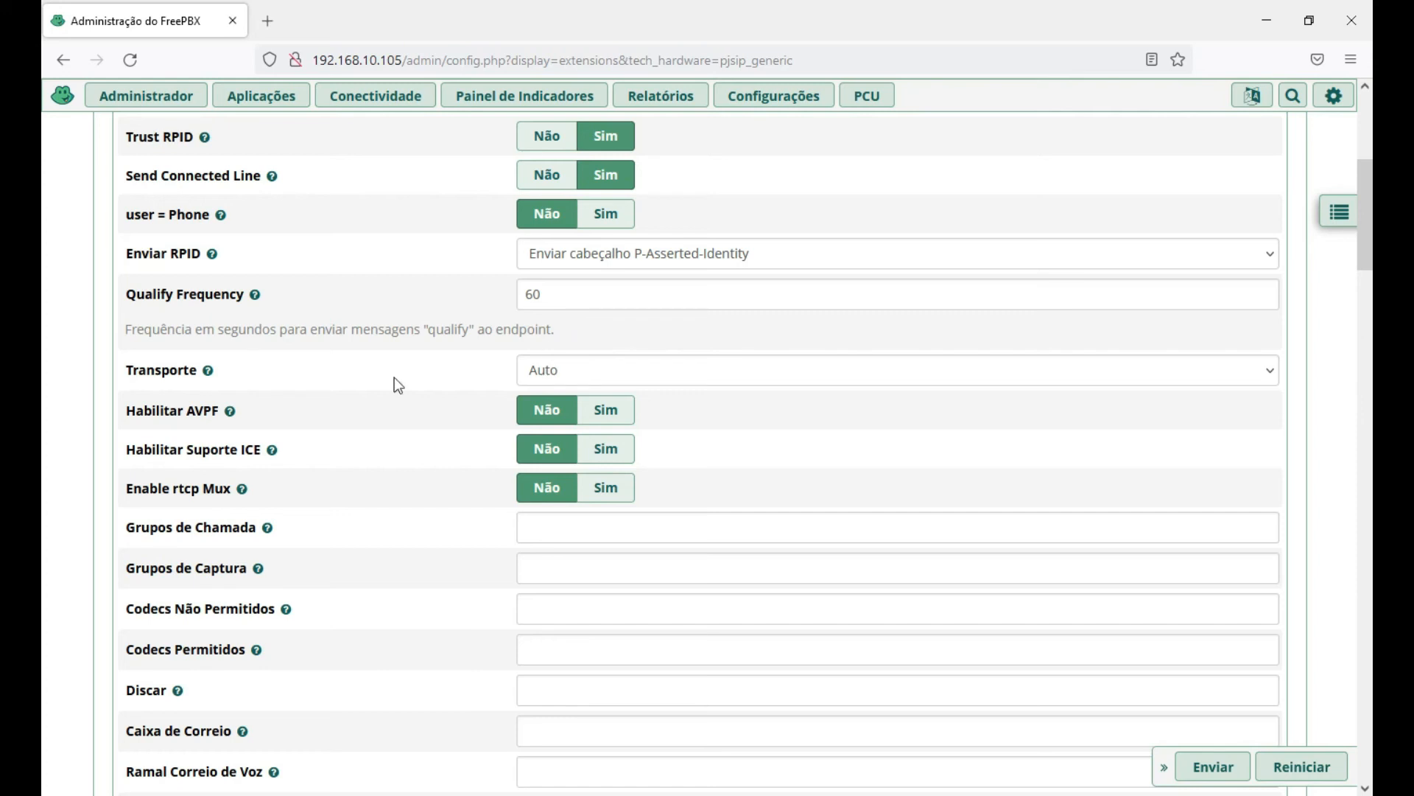
pyautogui.scroll(-1, 94, 409)
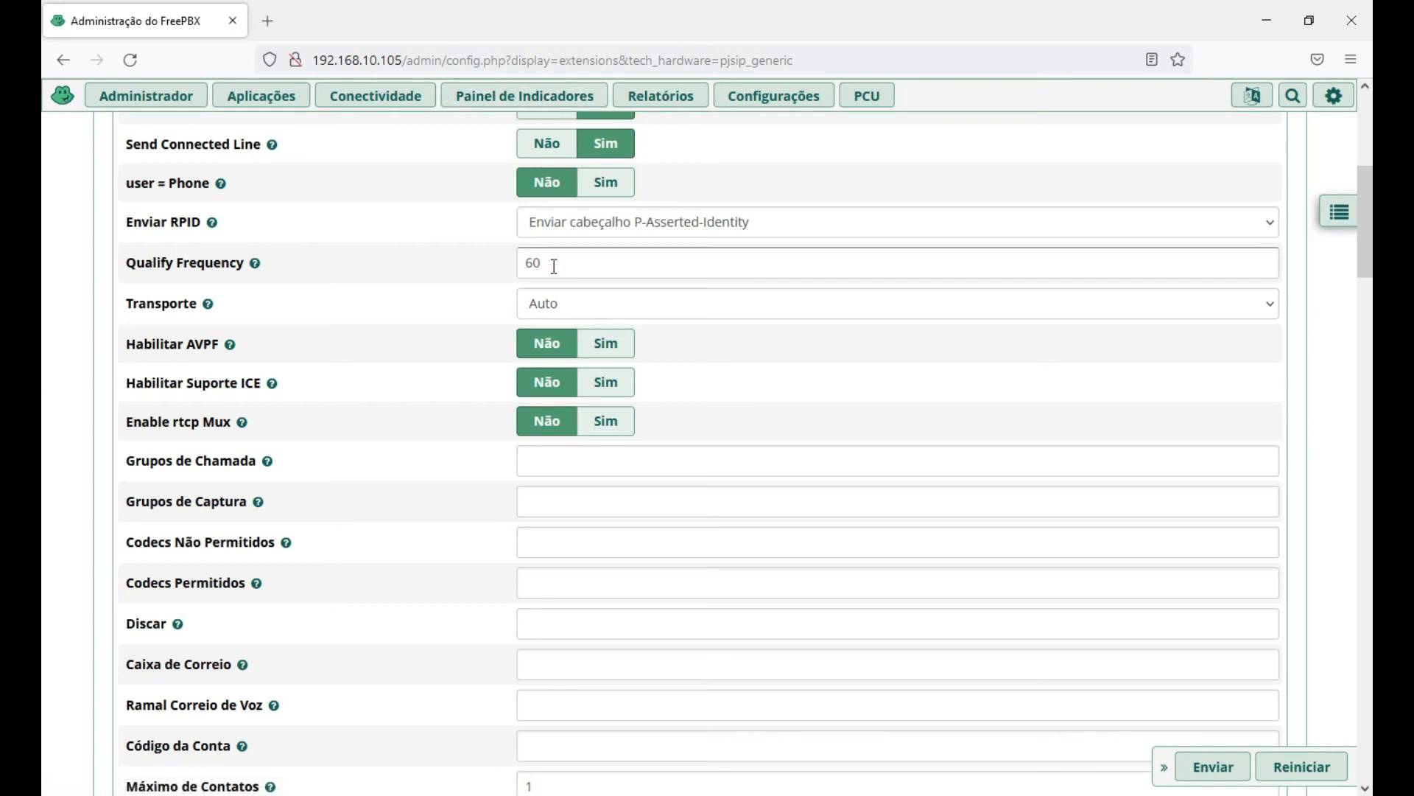
pyautogui.moveTo(545, 263); pyautogui.dragTo(522, 270)
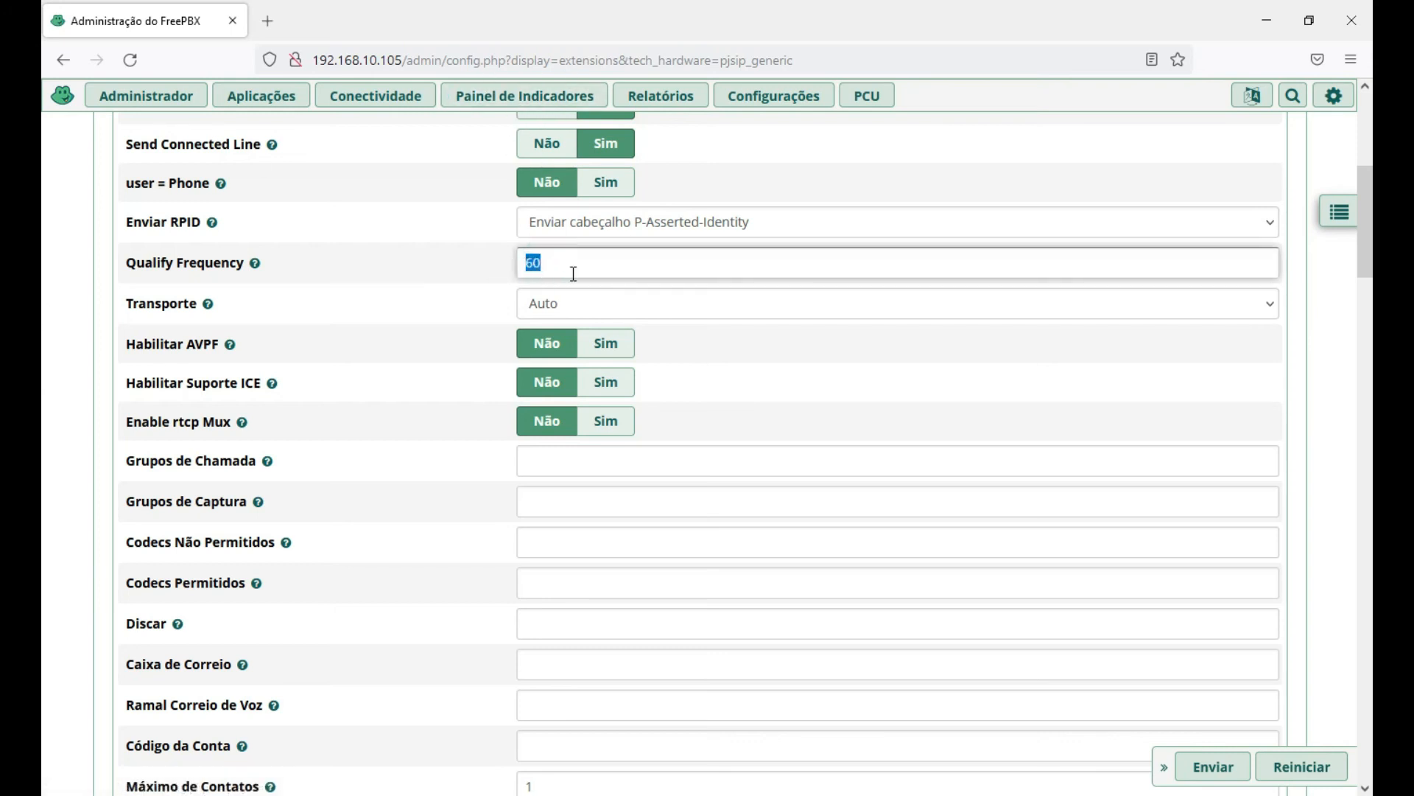
pyautogui.click(551, 265)
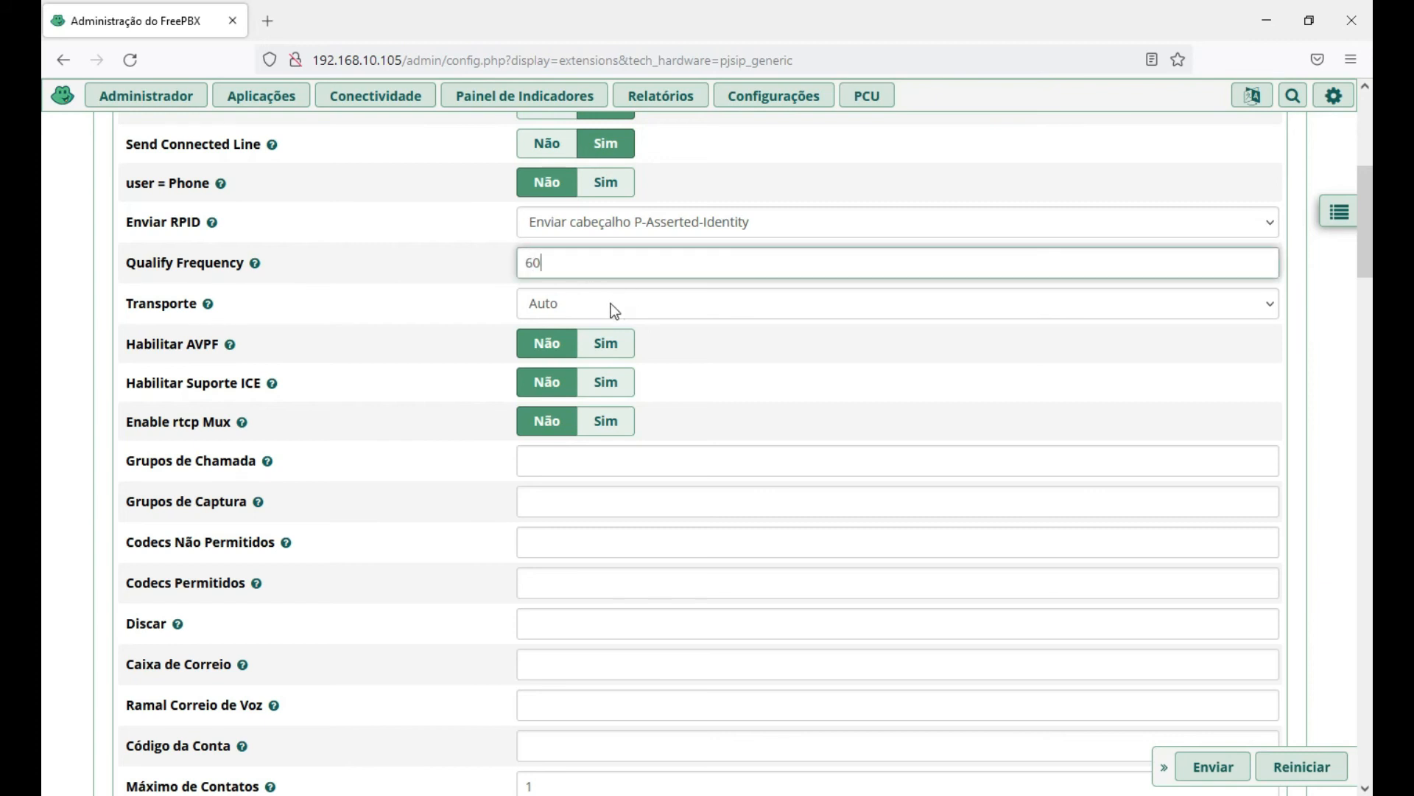
pyautogui.click(634, 302)
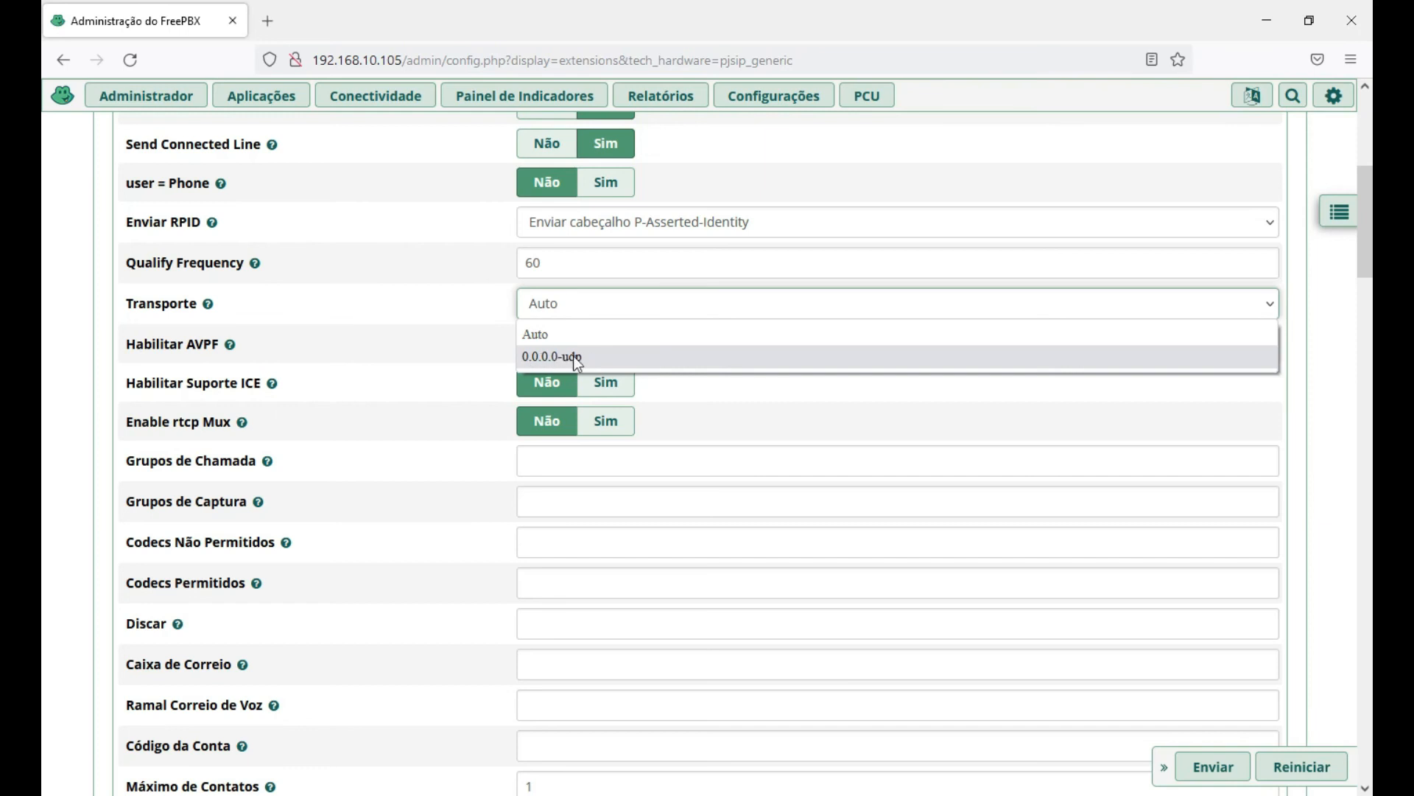
pyautogui.click(552, 333)
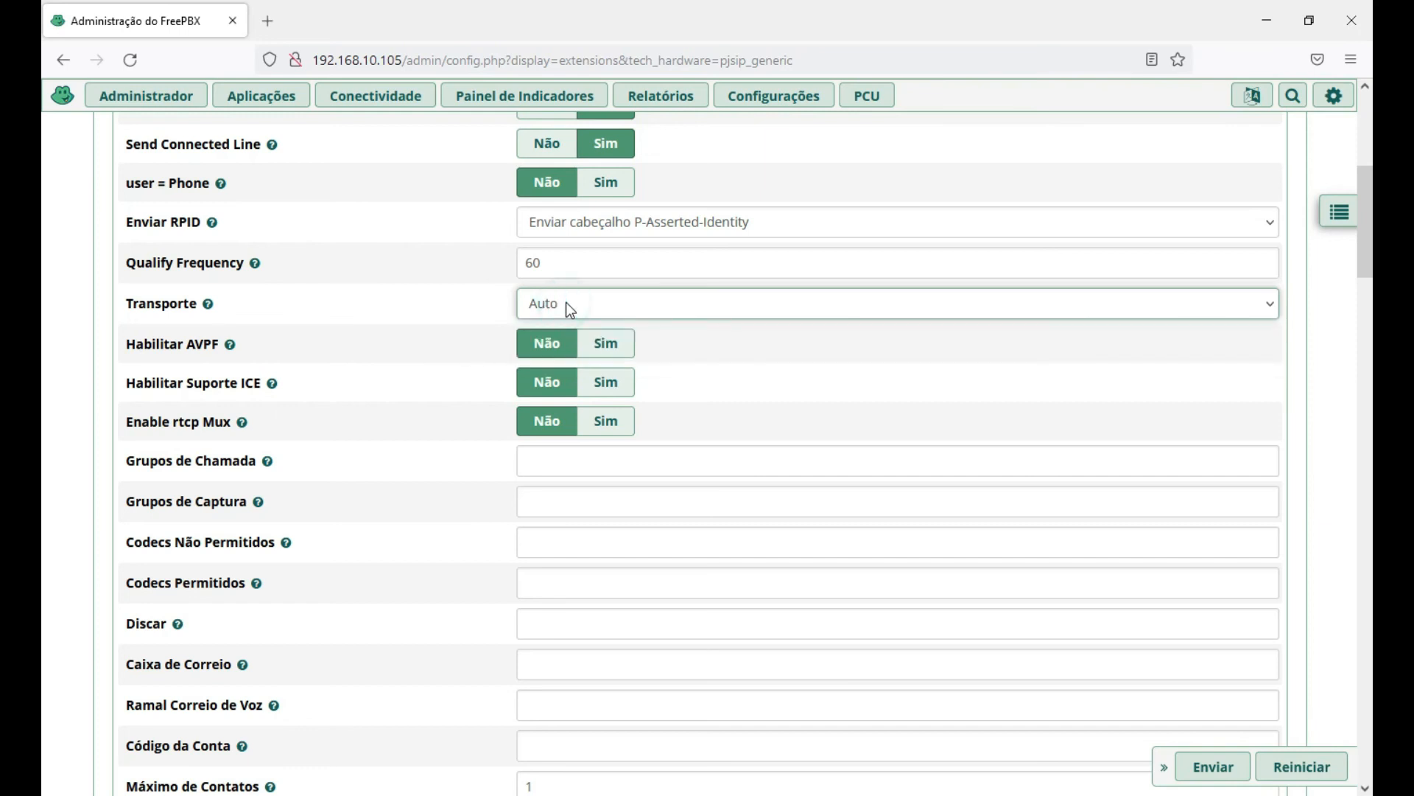
pyautogui.scroll(-2, 69, 361)
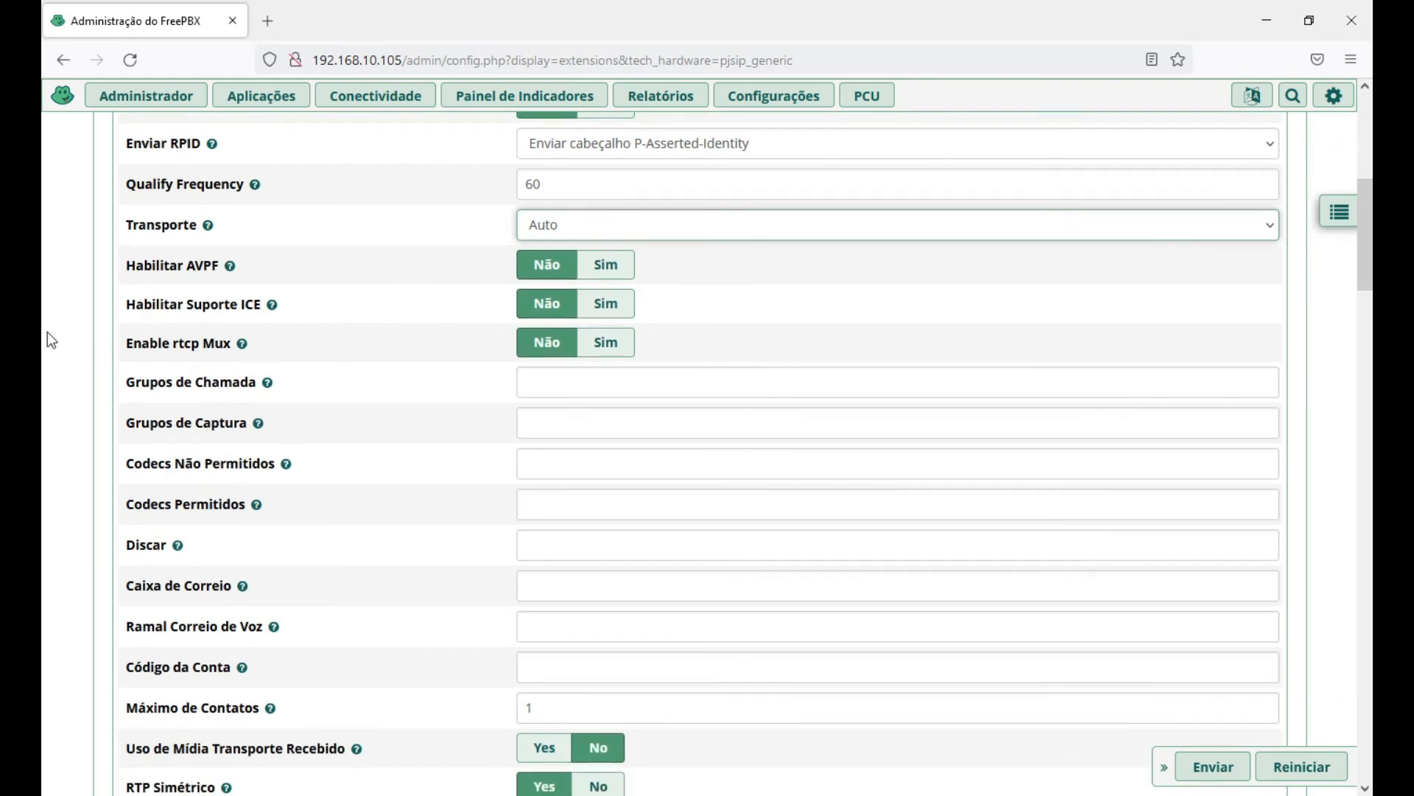
pyautogui.moveTo(227, 273)
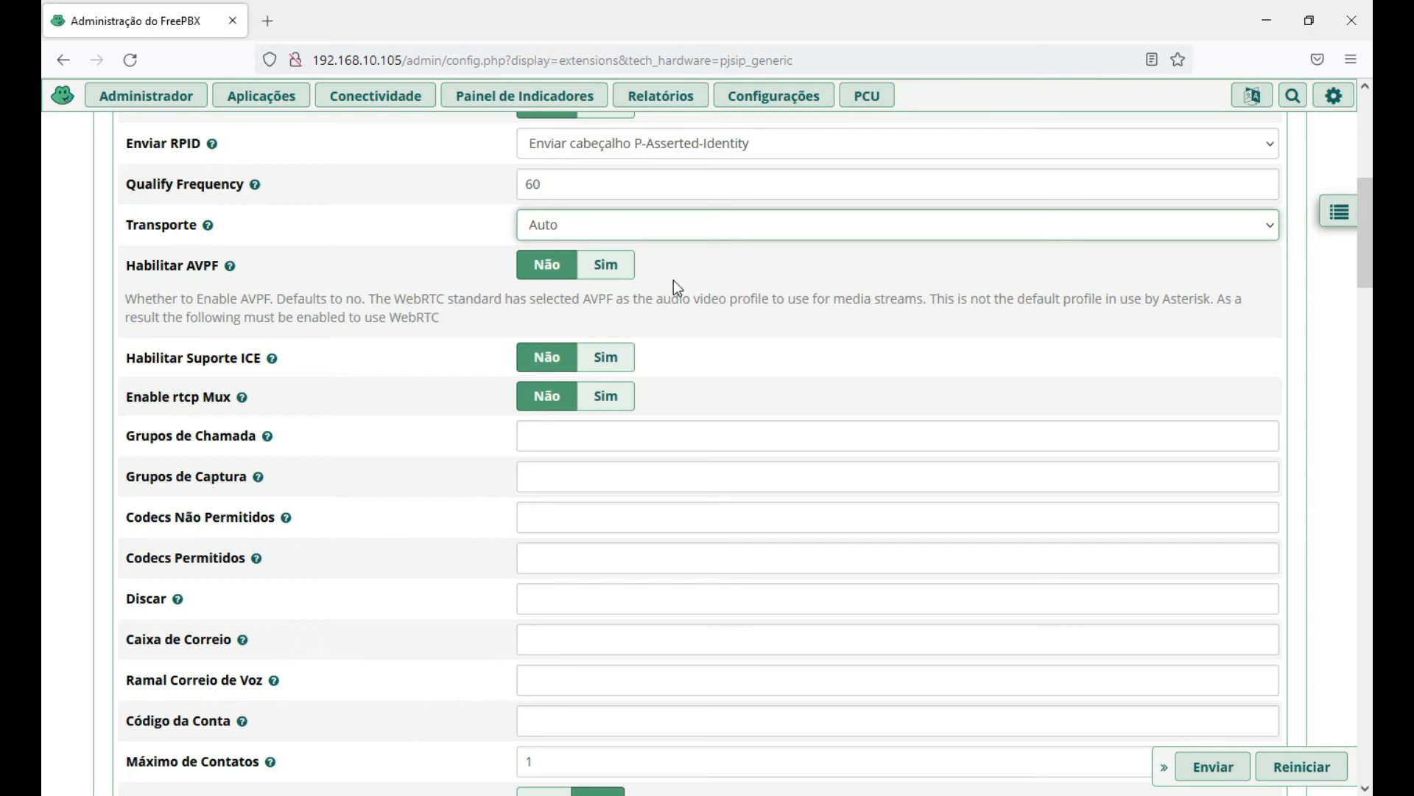
pyautogui.click(66, 325)
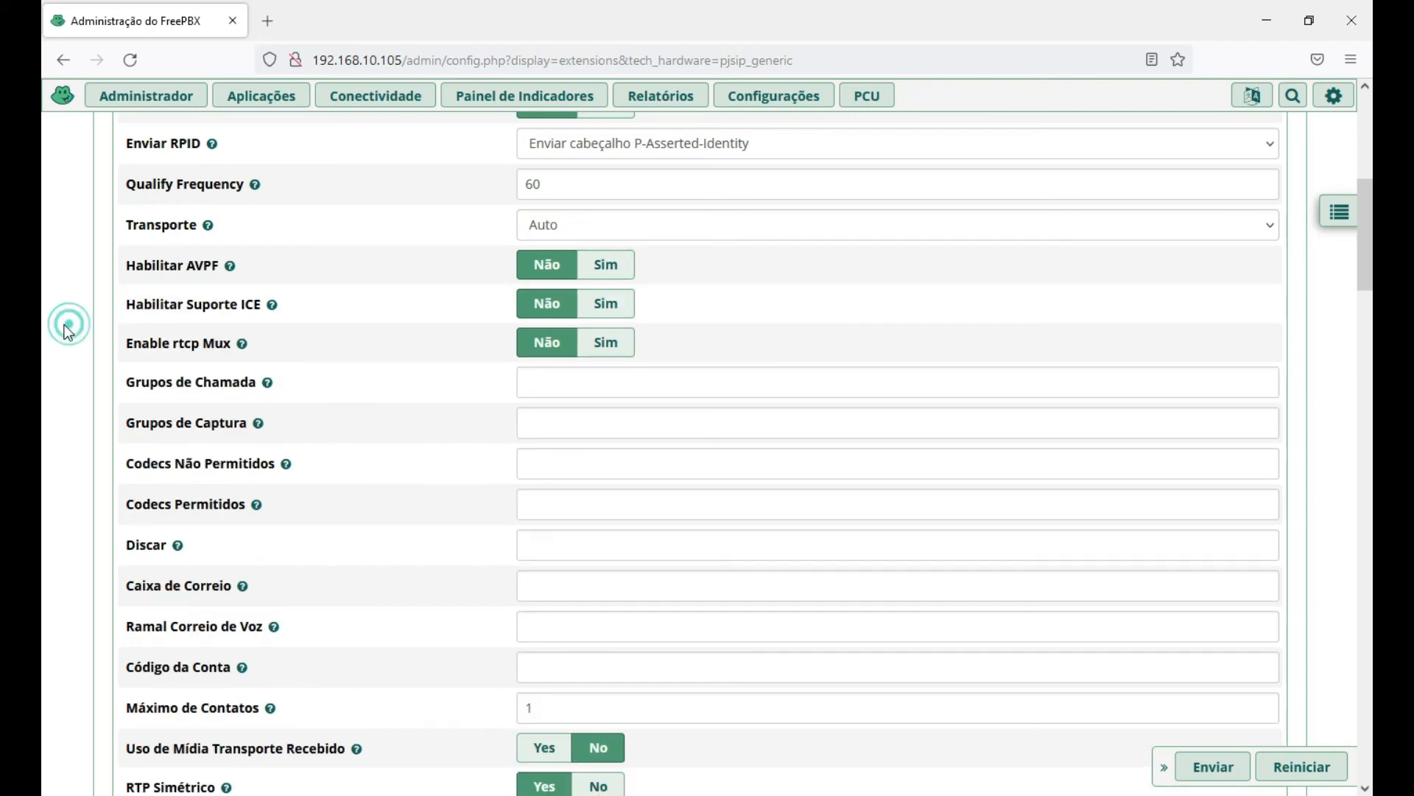
pyautogui.scroll(-1, 73, 320)
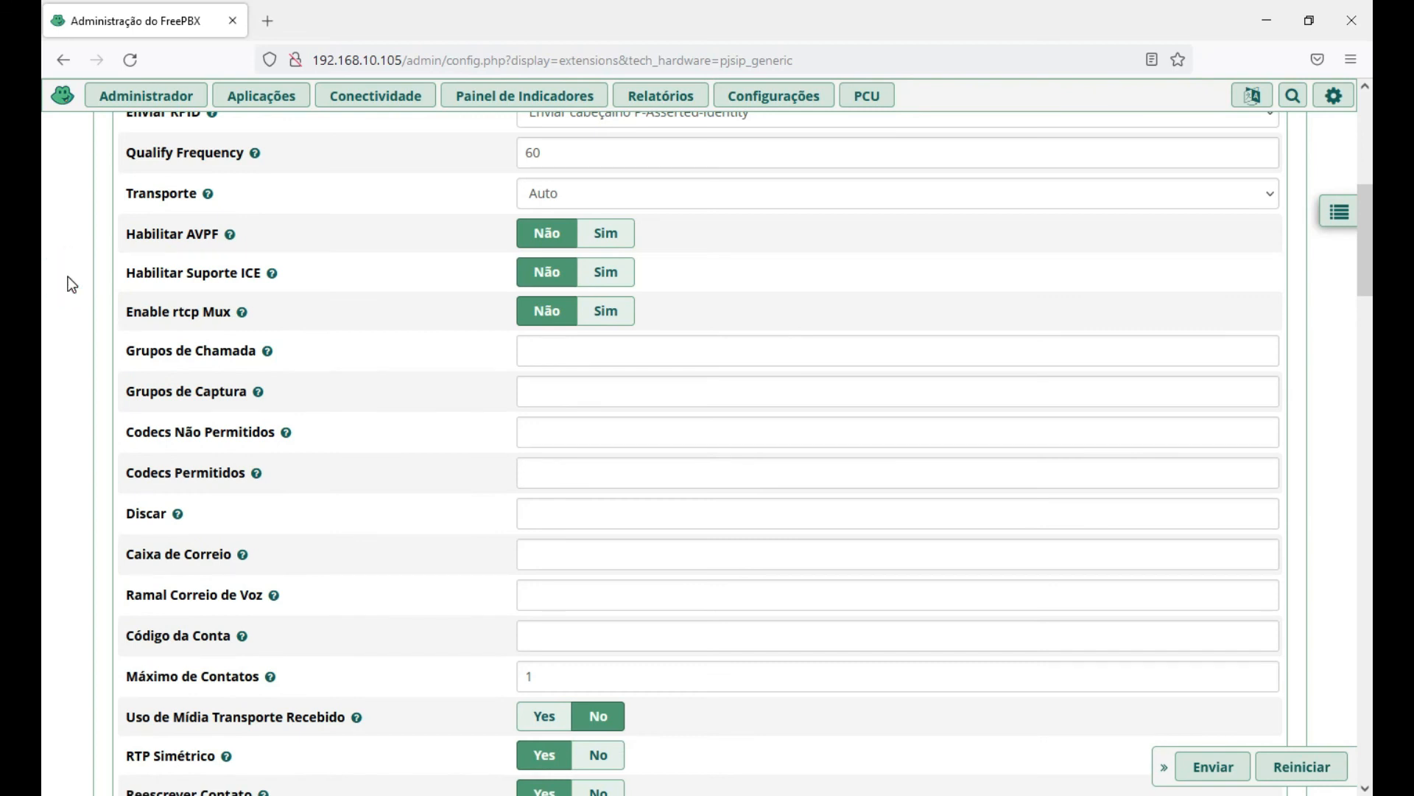
pyautogui.scroll(-1, 67, 278)
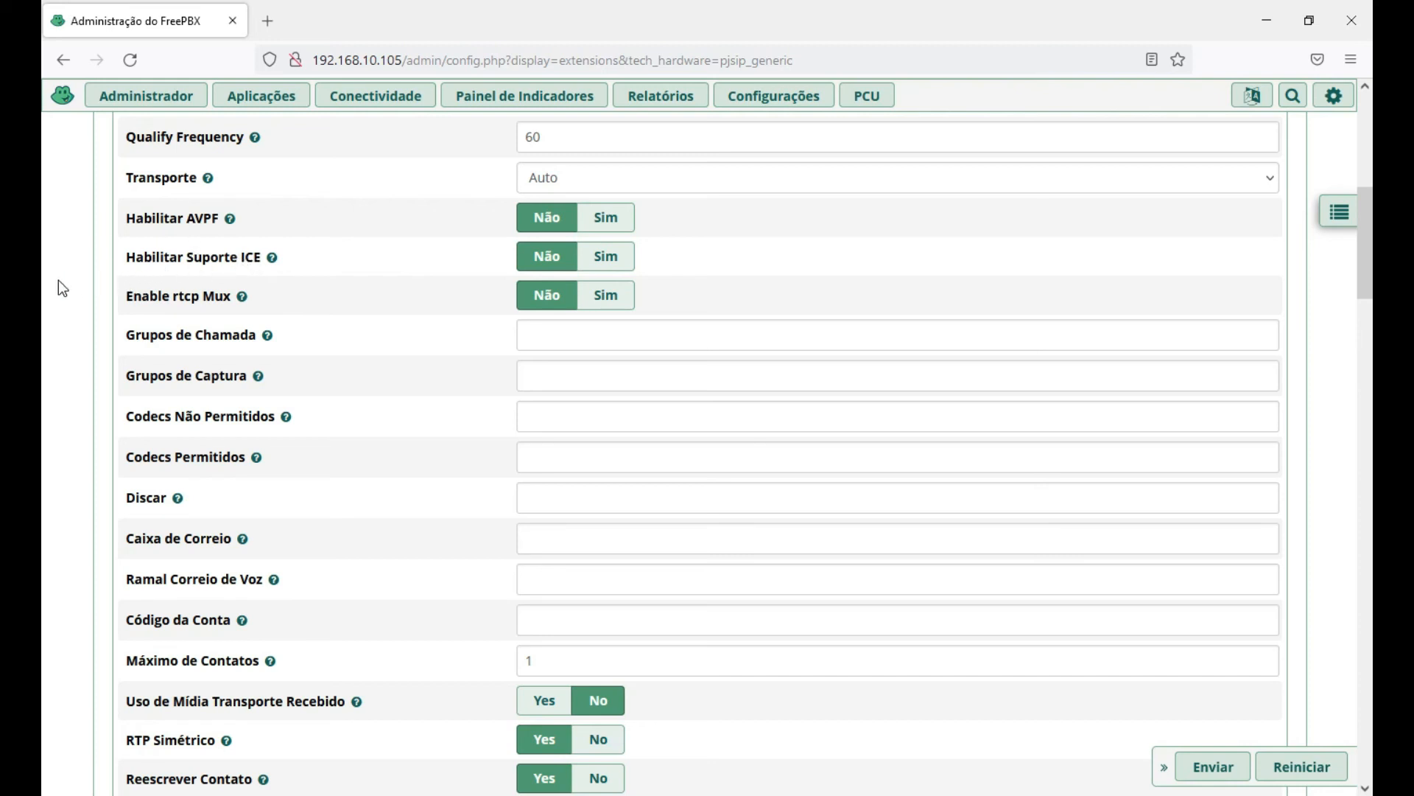
pyautogui.scroll(-1, 63, 277)
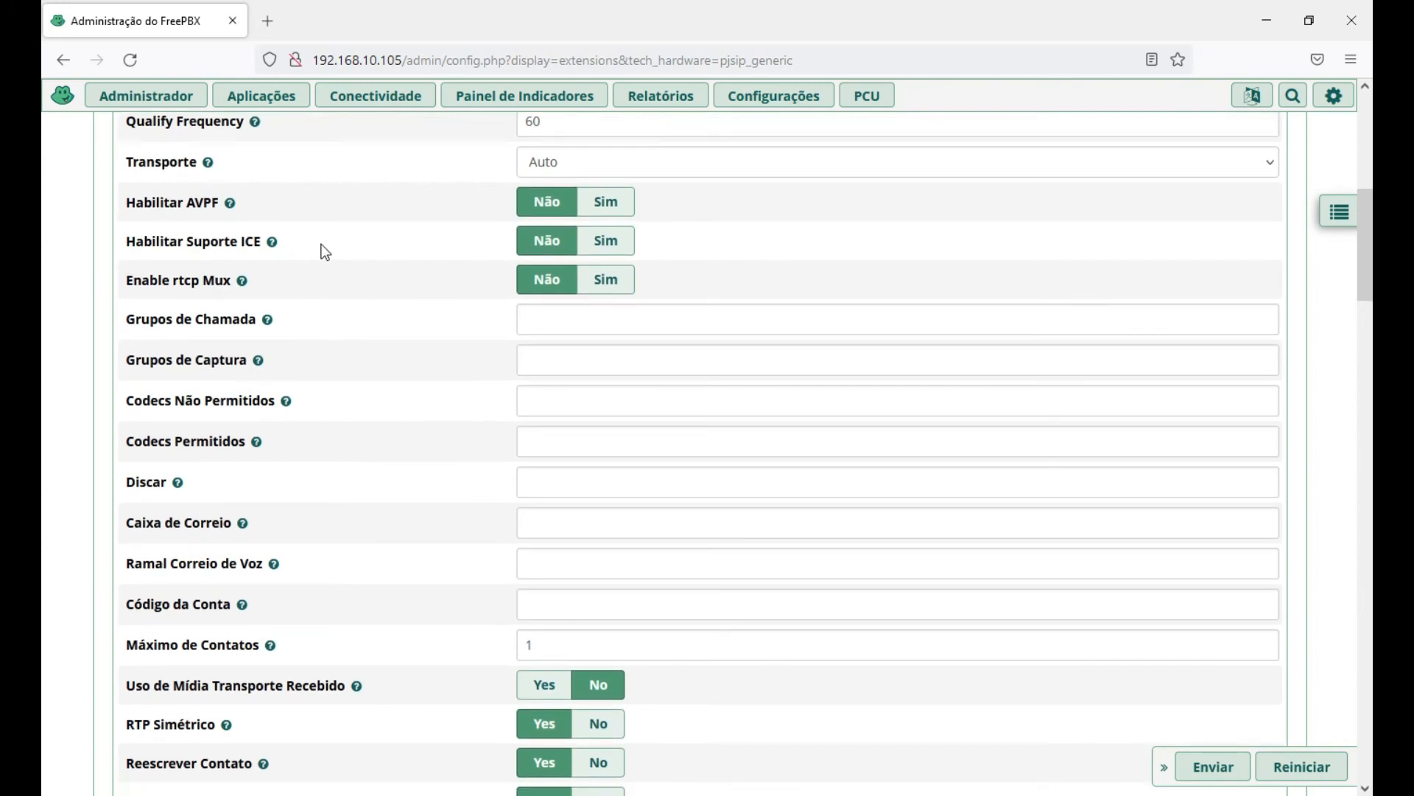
pyautogui.moveTo(272, 244)
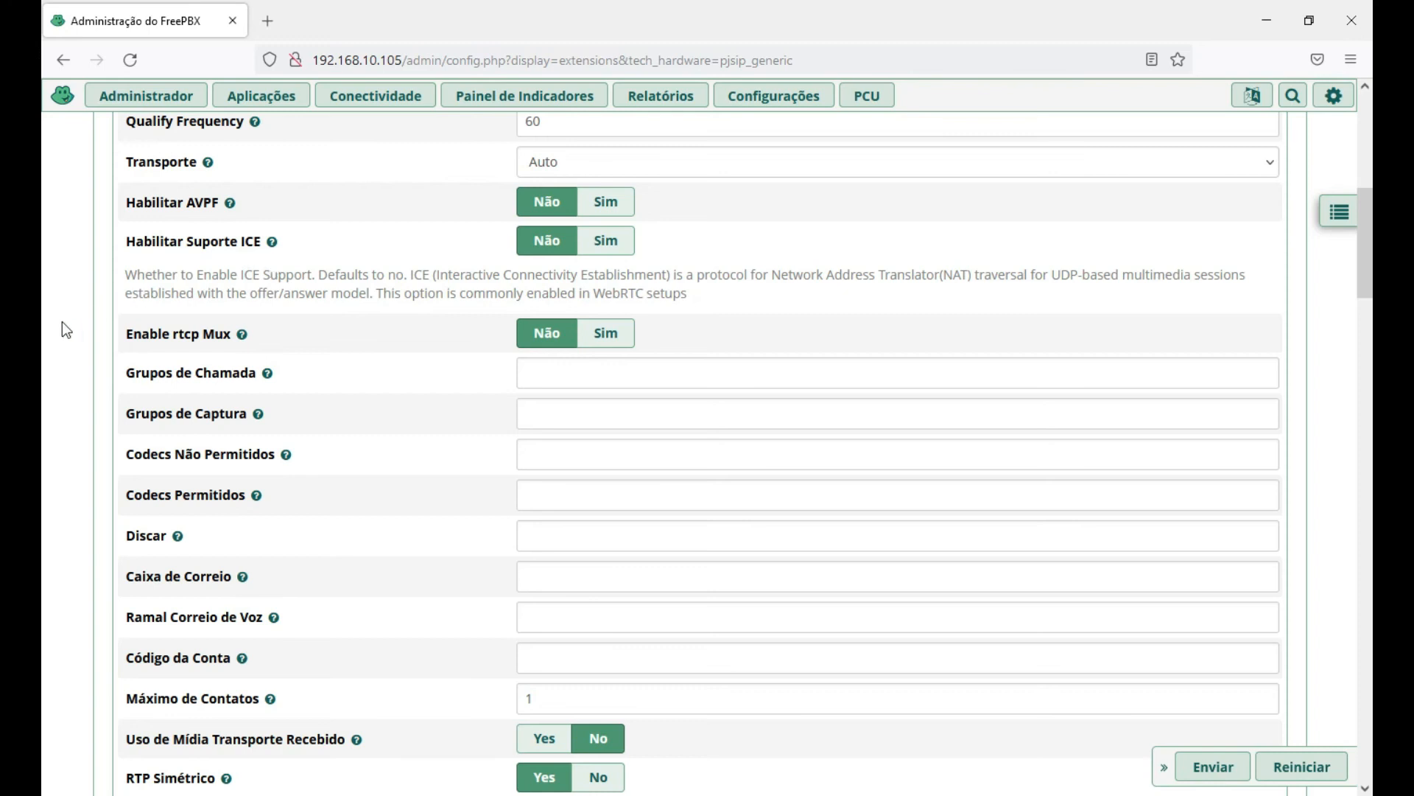
pyautogui.scroll(-1, 73, 317)
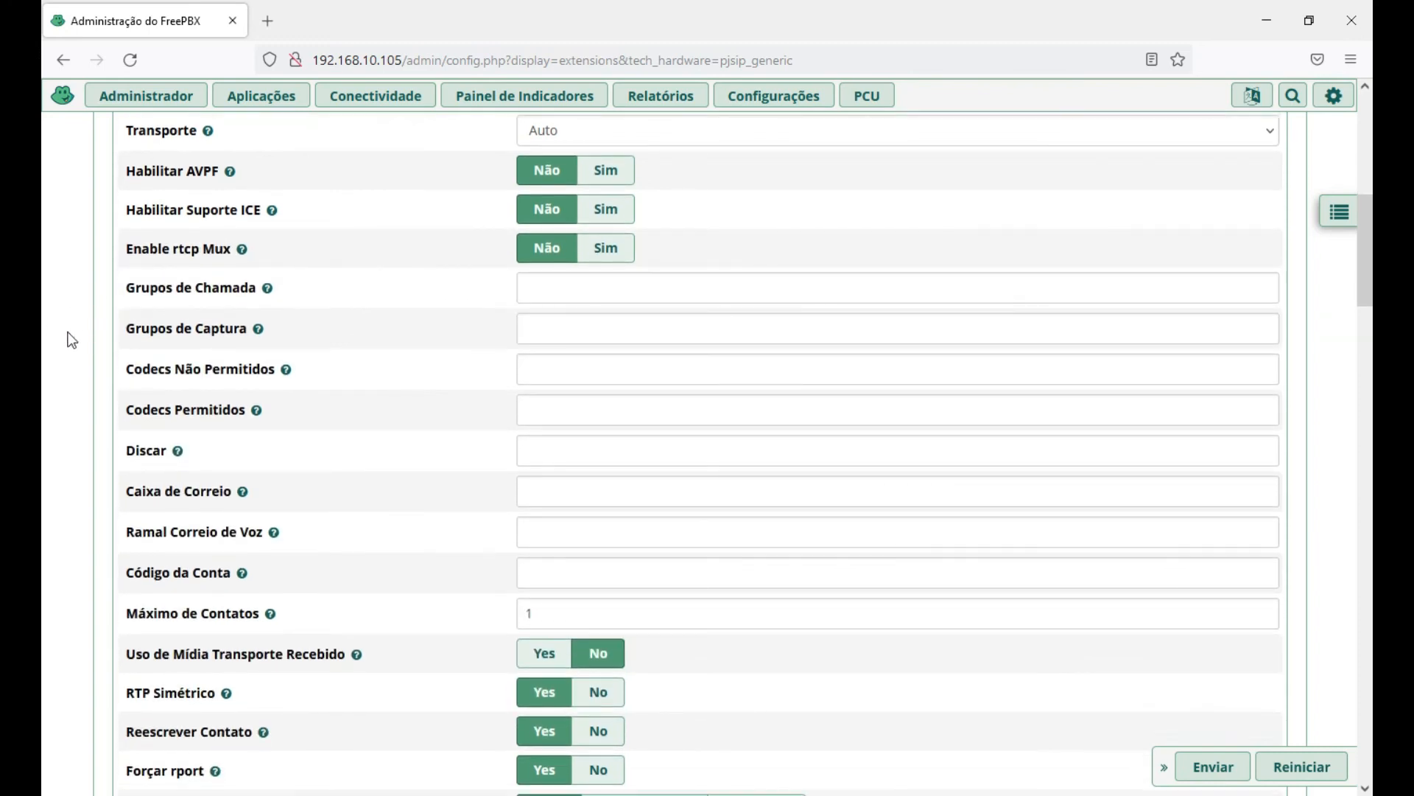
pyautogui.scroll(-1, 143, 278)
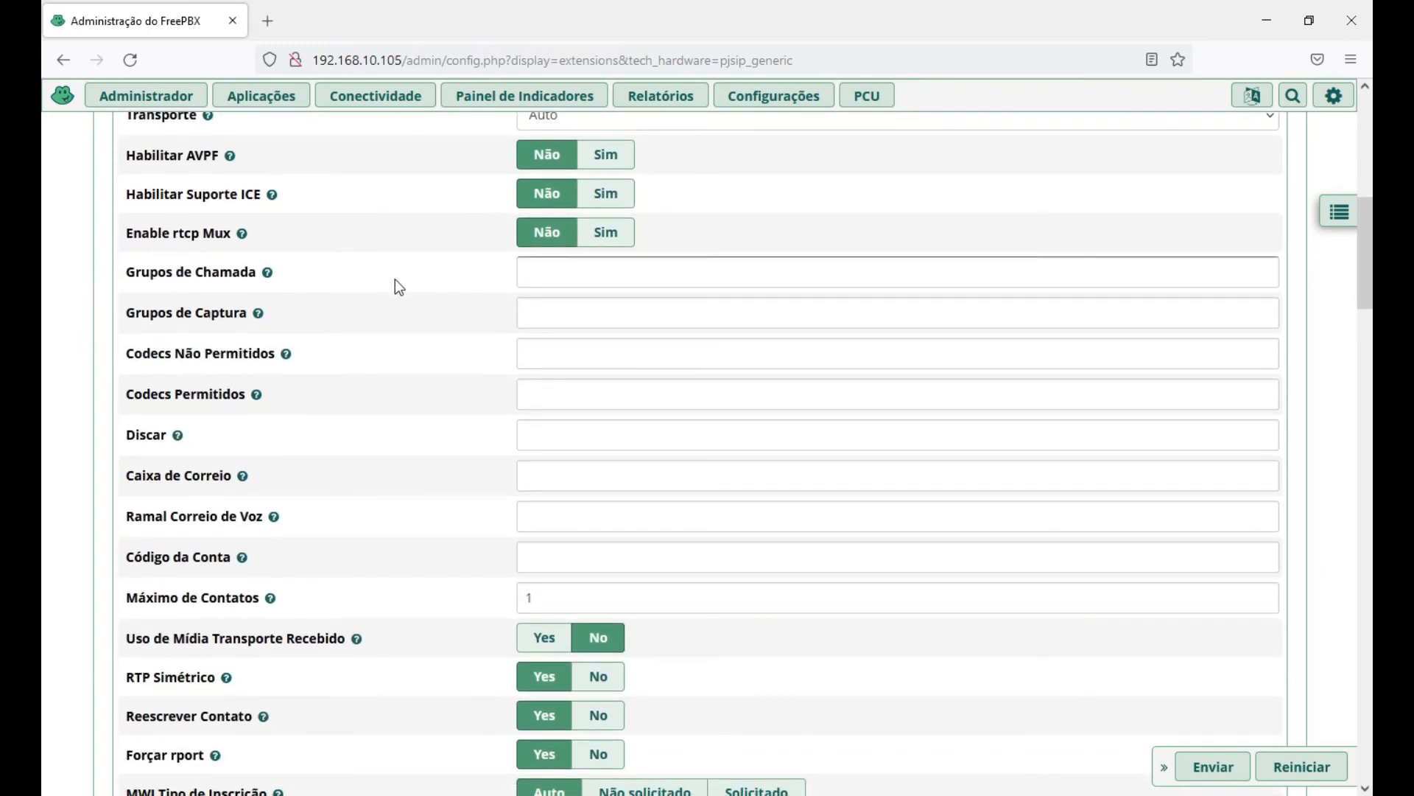
pyautogui.moveTo(395, 280)
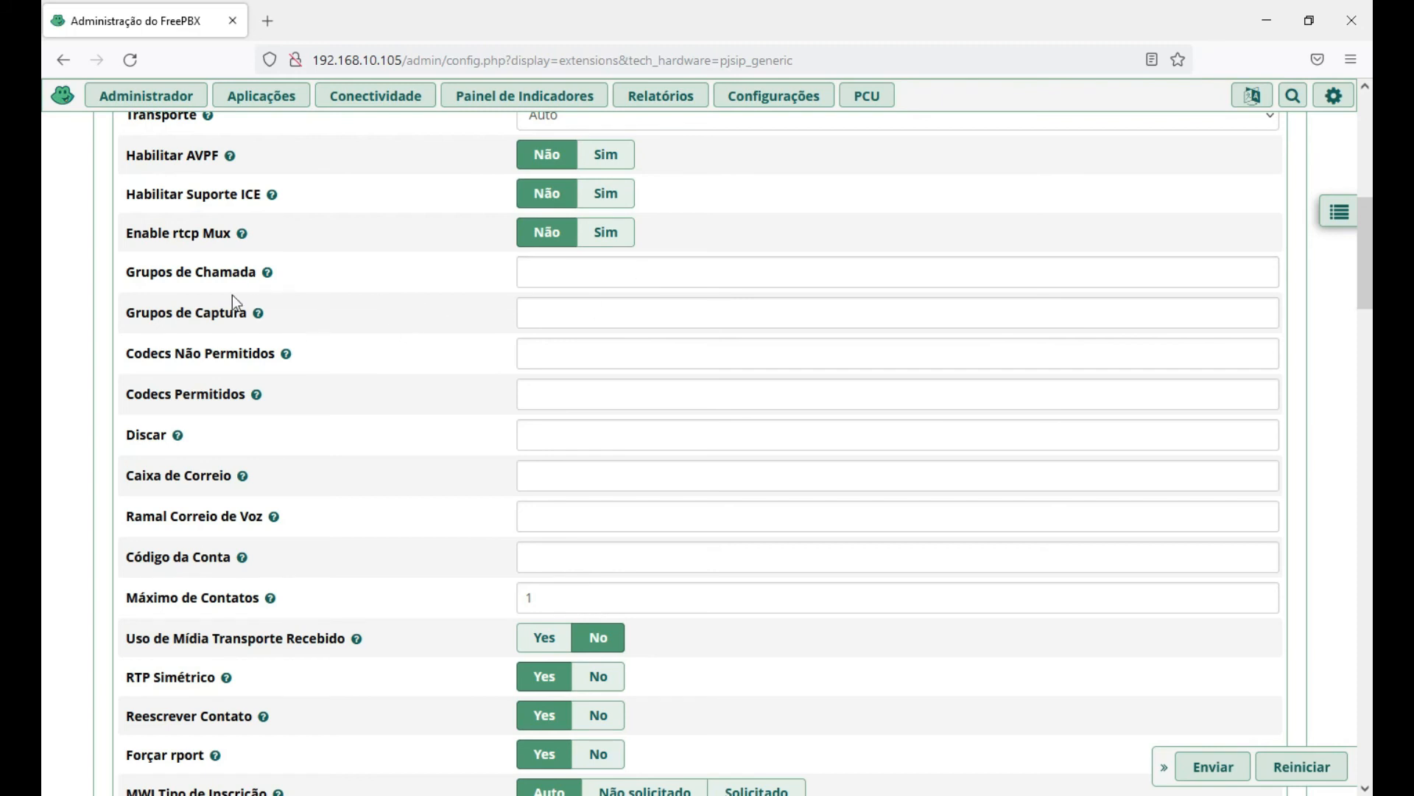
pyautogui.scroll(-1, 46, 408)
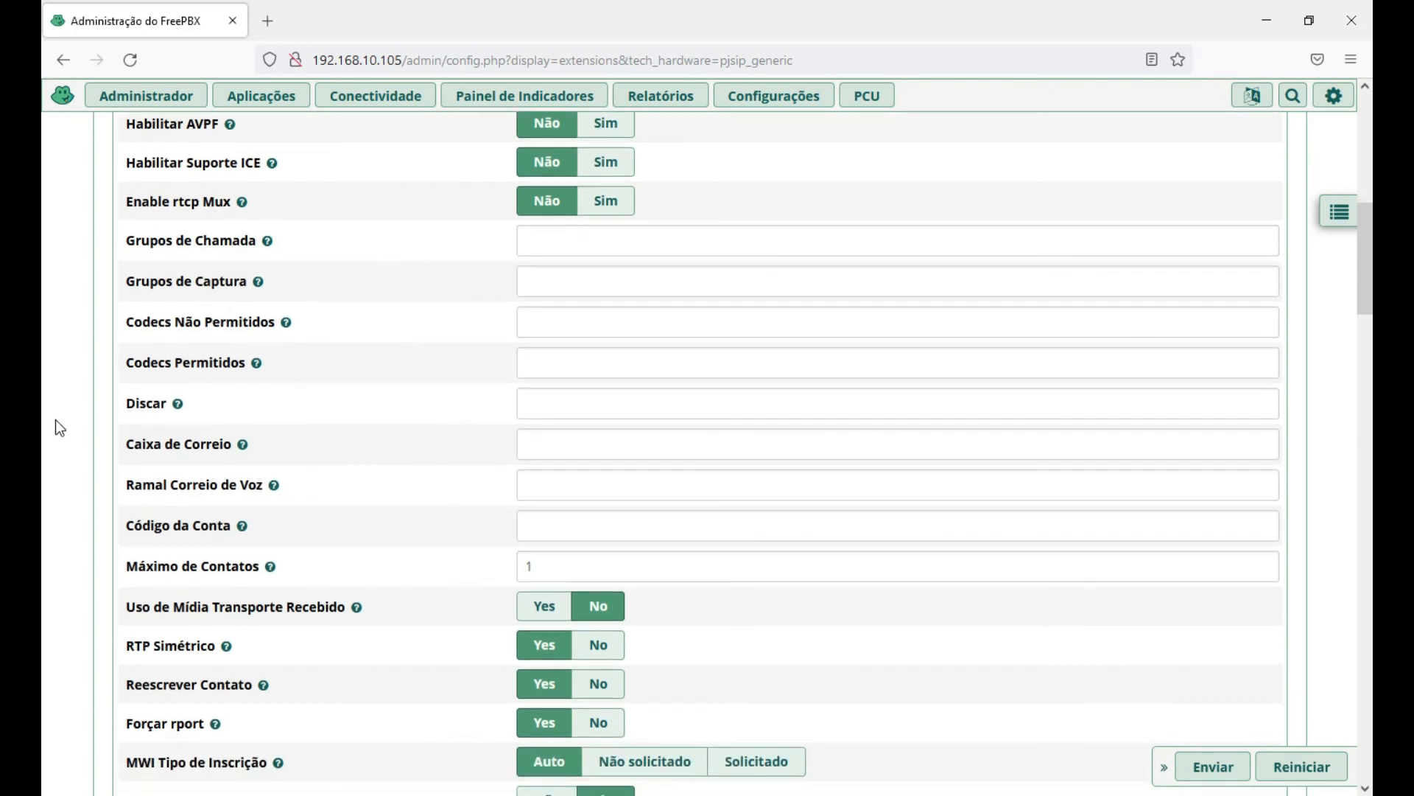
pyautogui.scroll(-1, 71, 362)
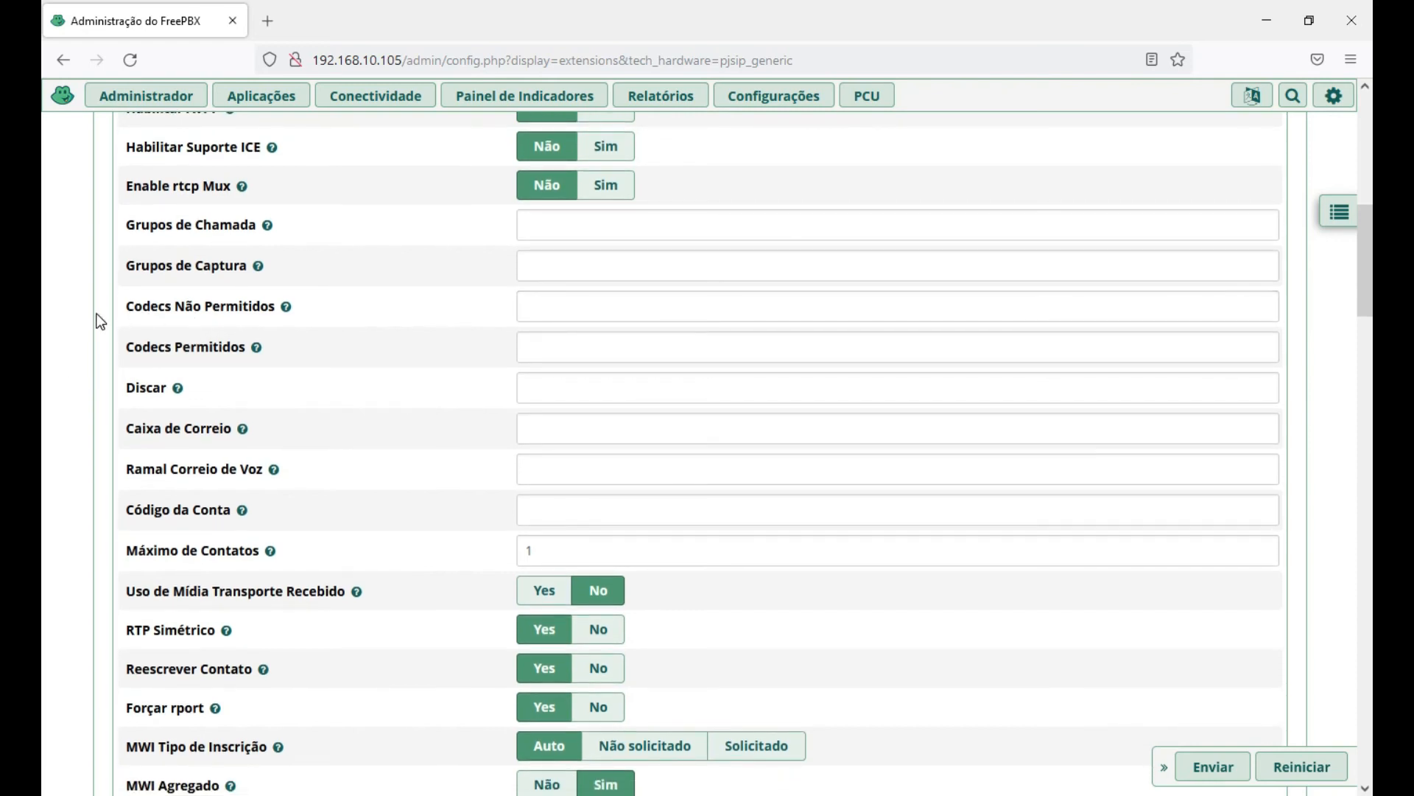
pyautogui.moveTo(485, 310)
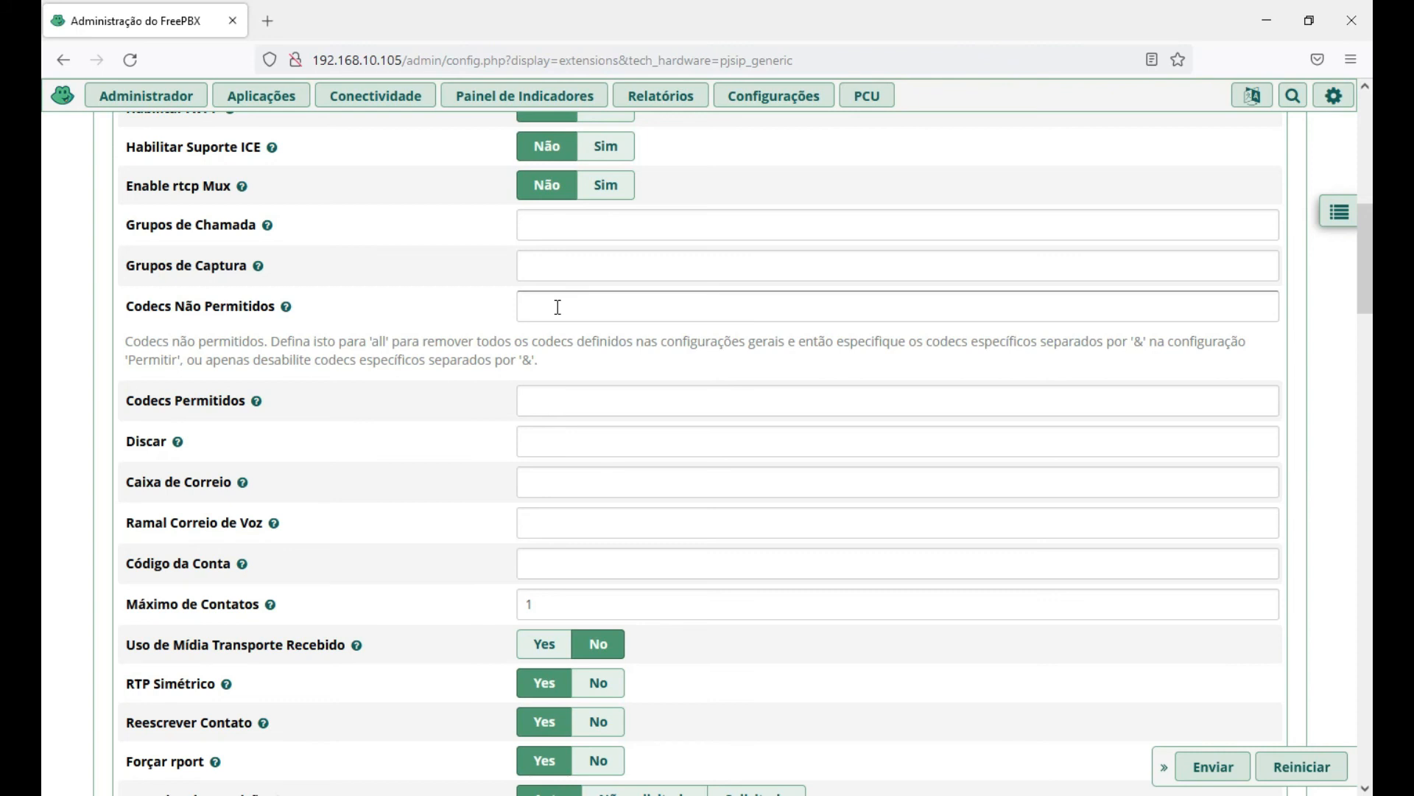
pyautogui.click(757, 97)
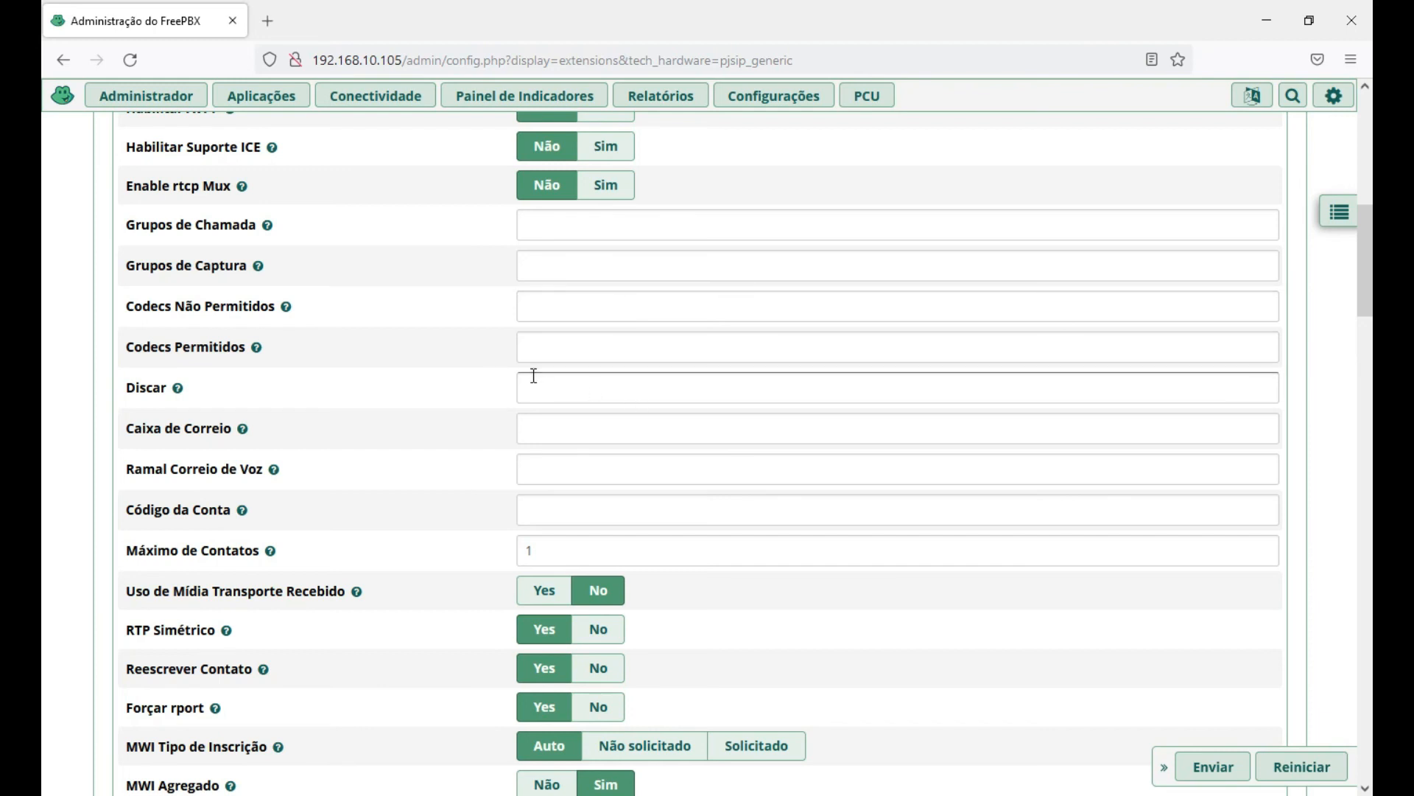
pyautogui.click(548, 351)
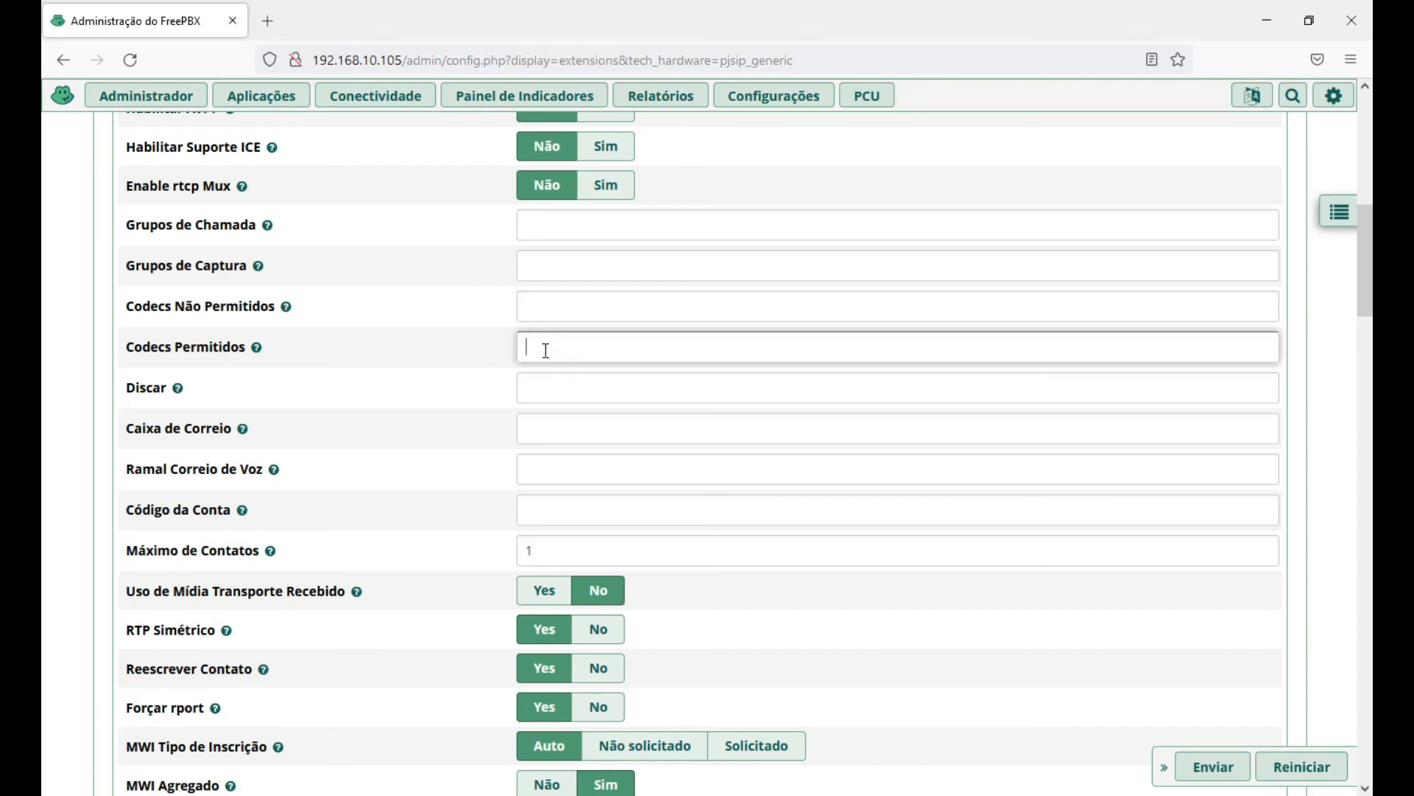
pyautogui.moveTo(257, 350)
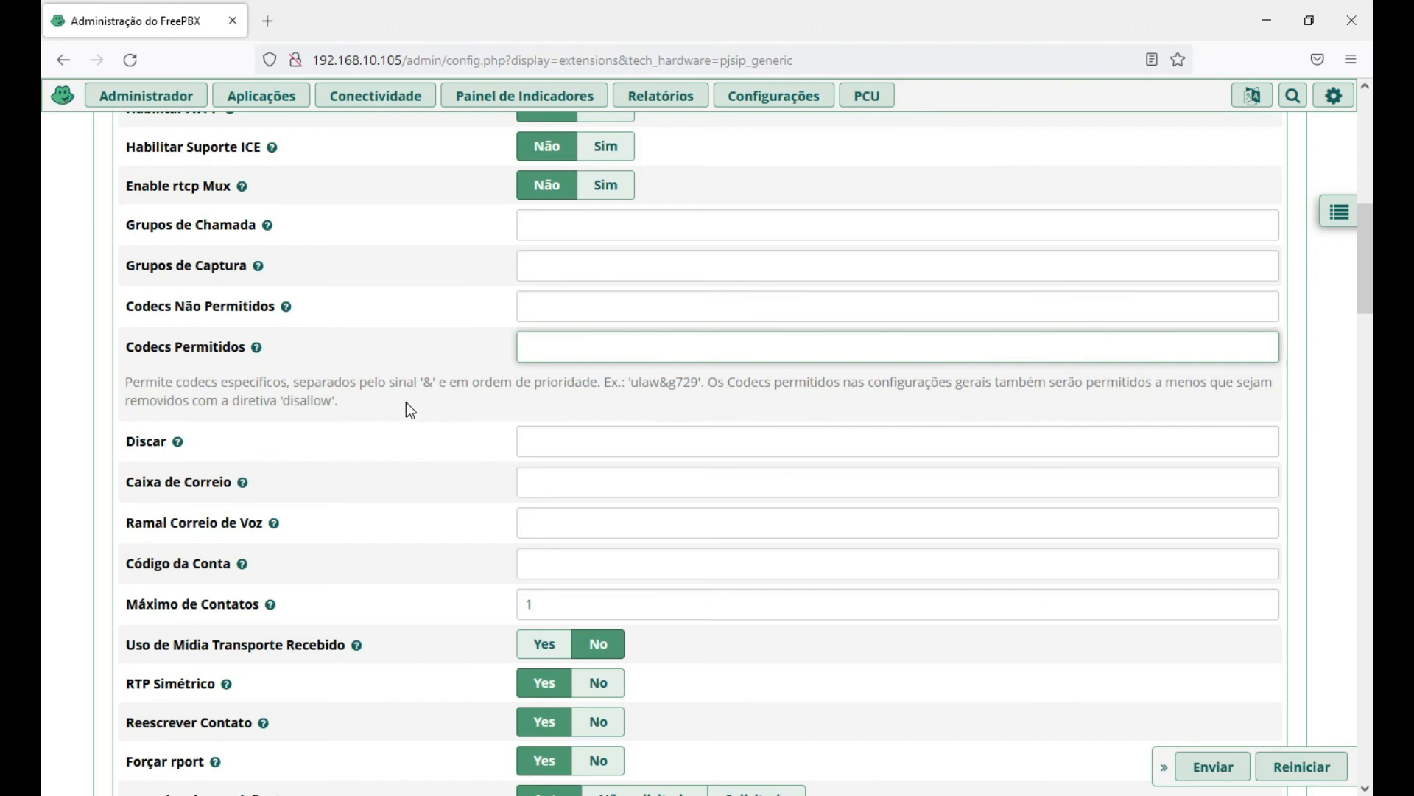
pyautogui.moveTo(632, 384); pyautogui.dragTo(700, 381)
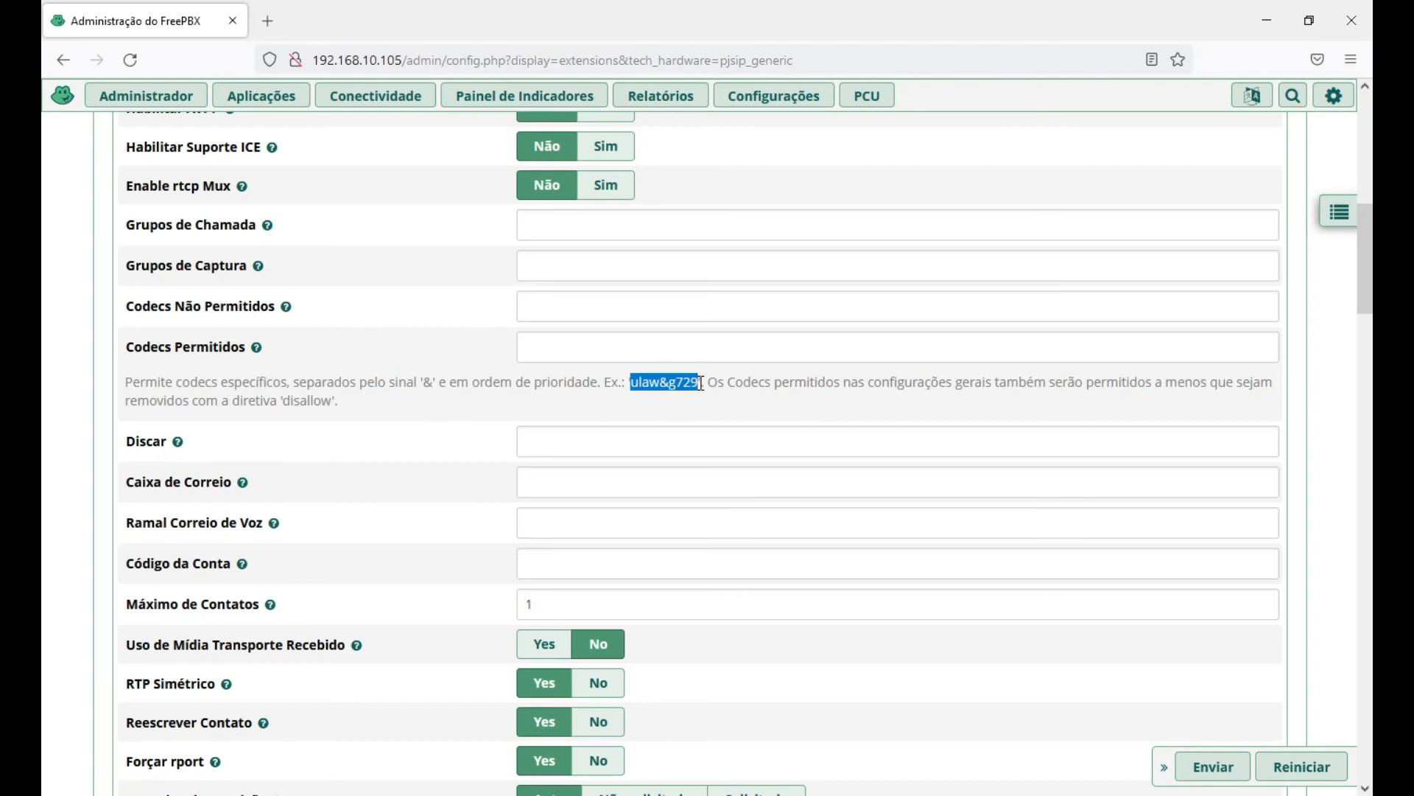
pyautogui.click(702, 382)
pyautogui.moveTo(699, 383); pyautogui.dragTo(634, 387)
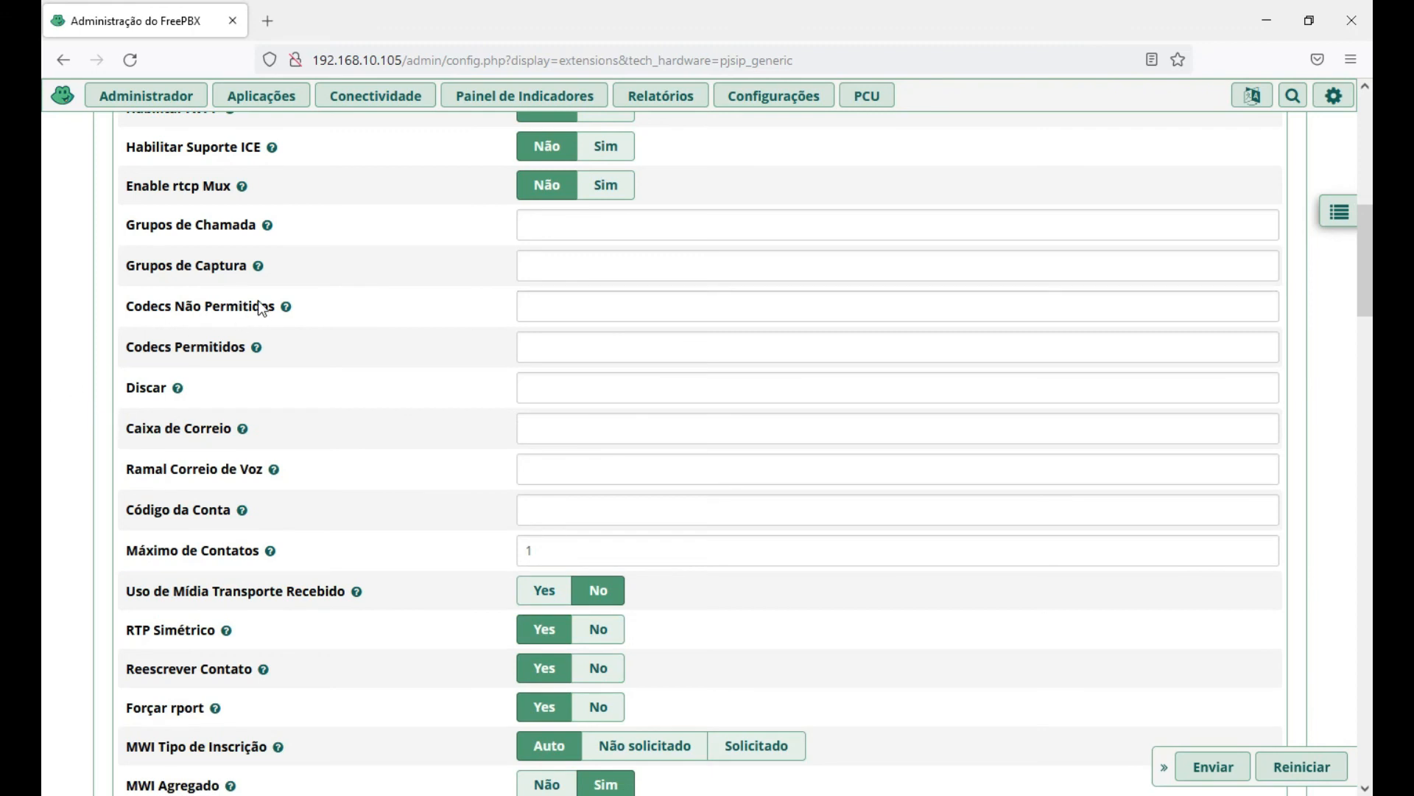
pyautogui.moveTo(286, 305)
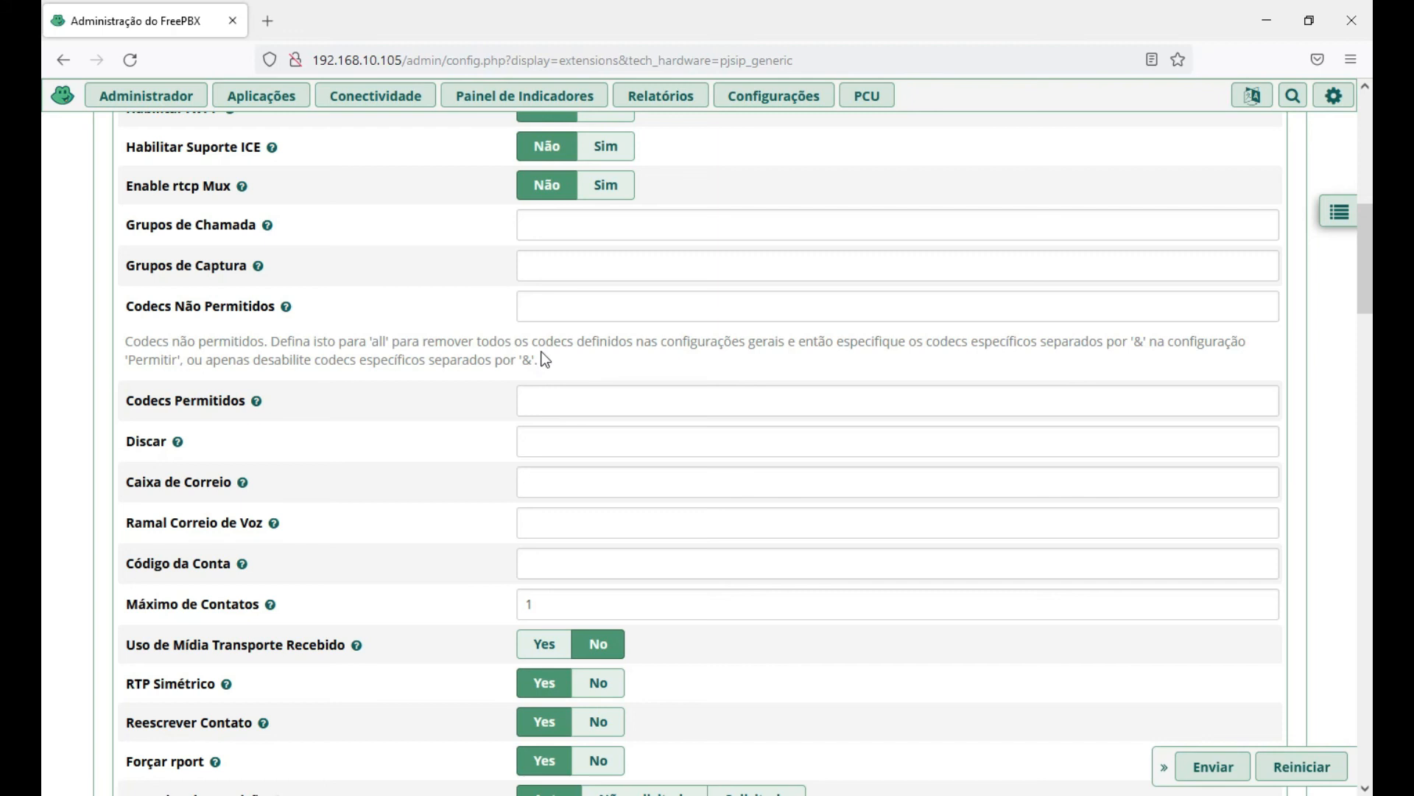
pyautogui.doubleClick(378, 341)
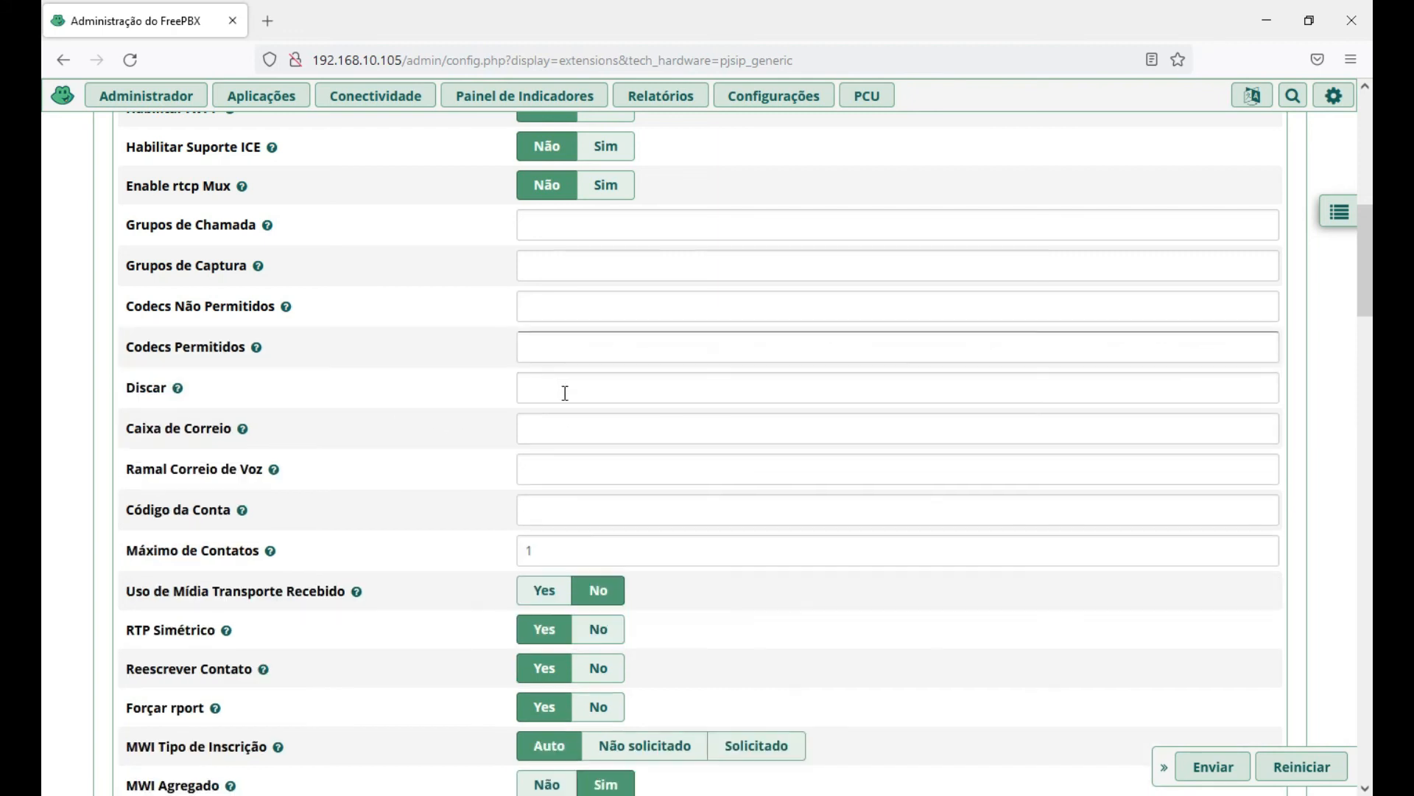
pyautogui.scroll(-1, 463, 363)
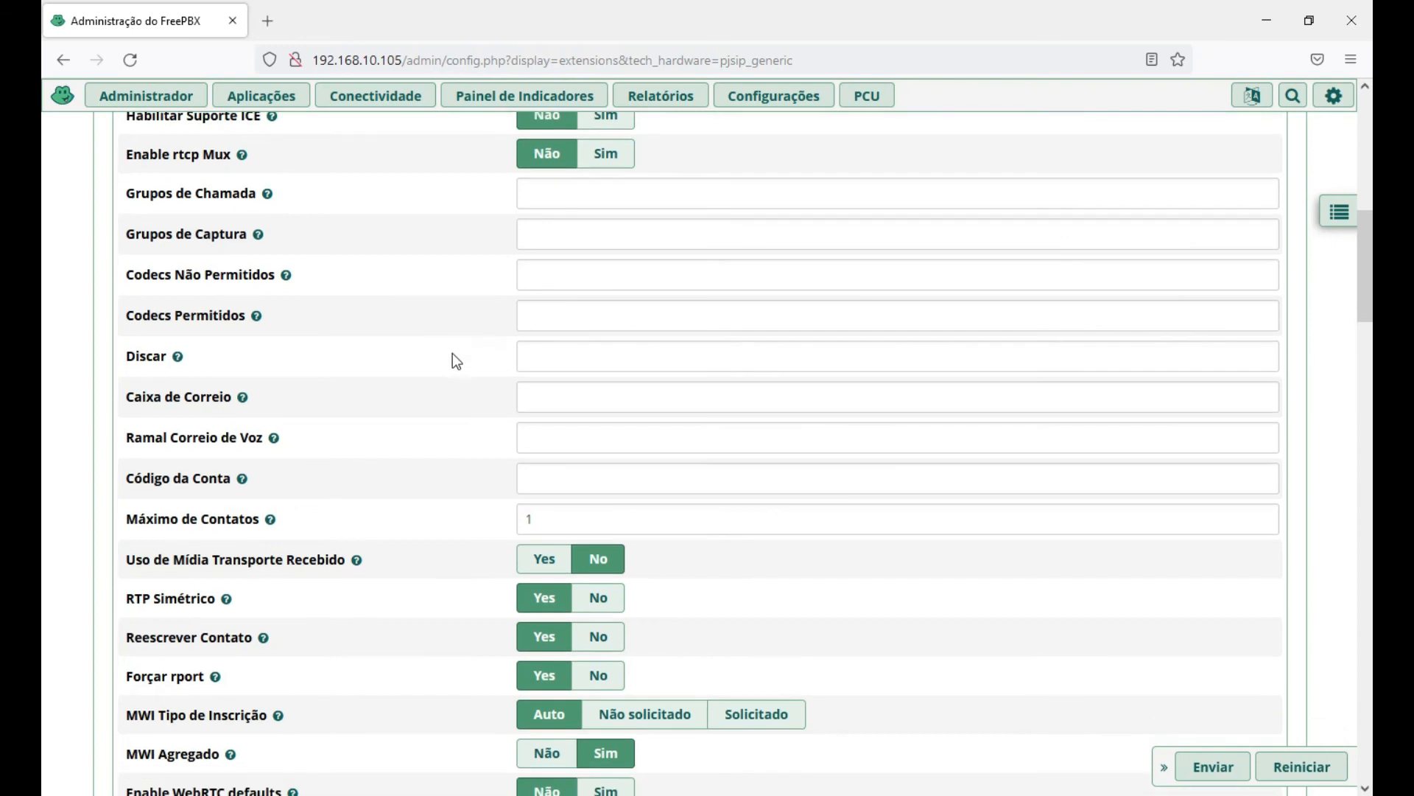
pyautogui.scroll(-1, 413, 369)
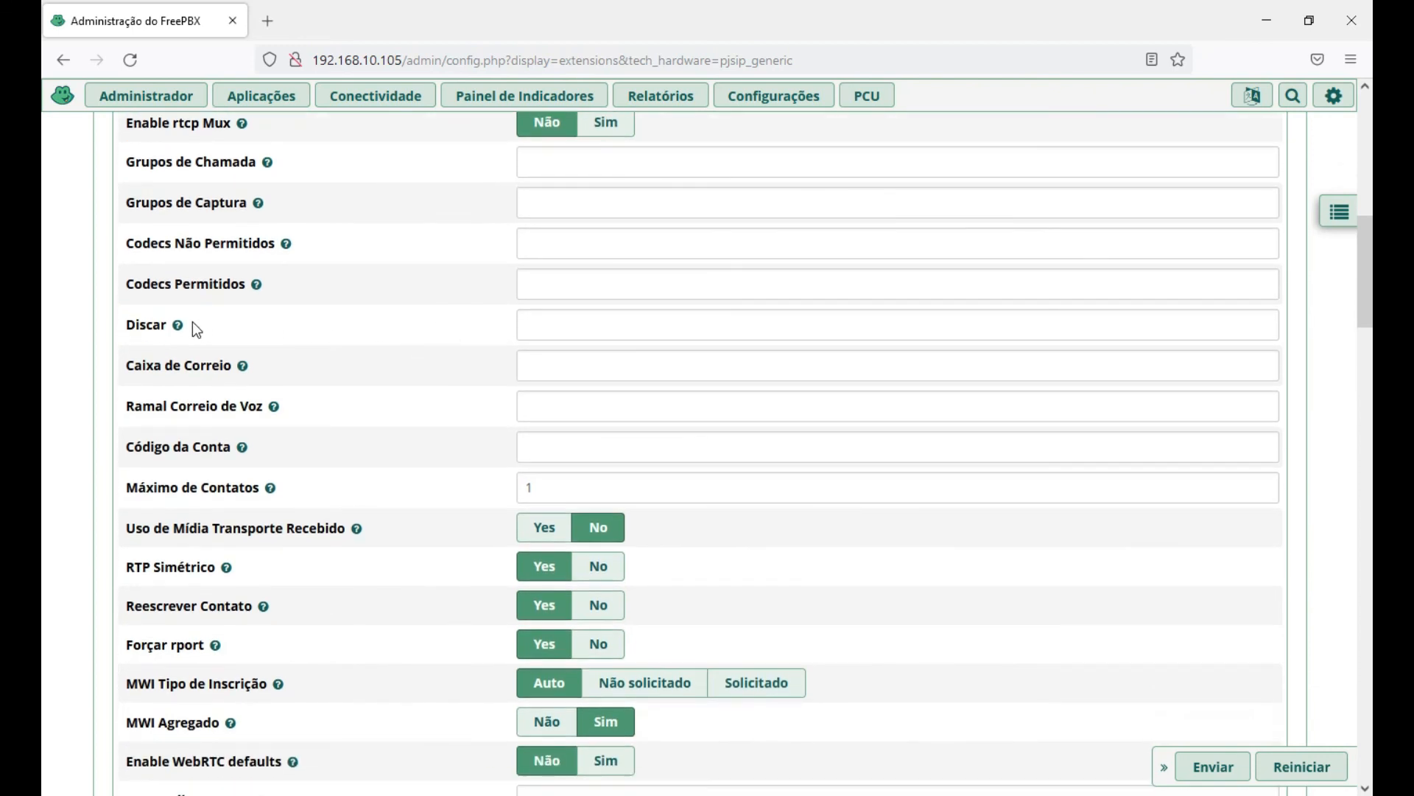
pyautogui.moveTo(177, 326)
pyautogui.scroll(-2, 86, 392)
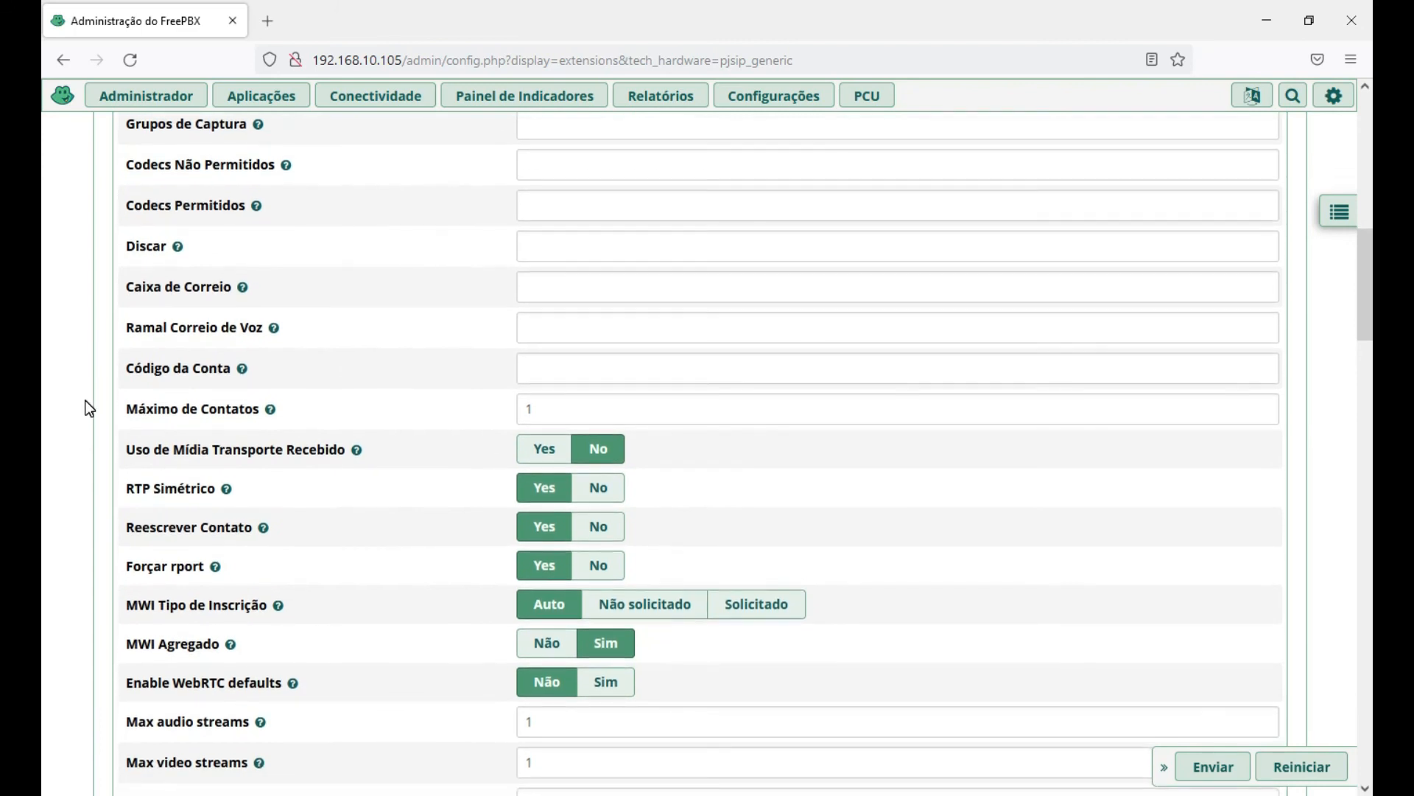
pyautogui.scroll(-1, 65, 395)
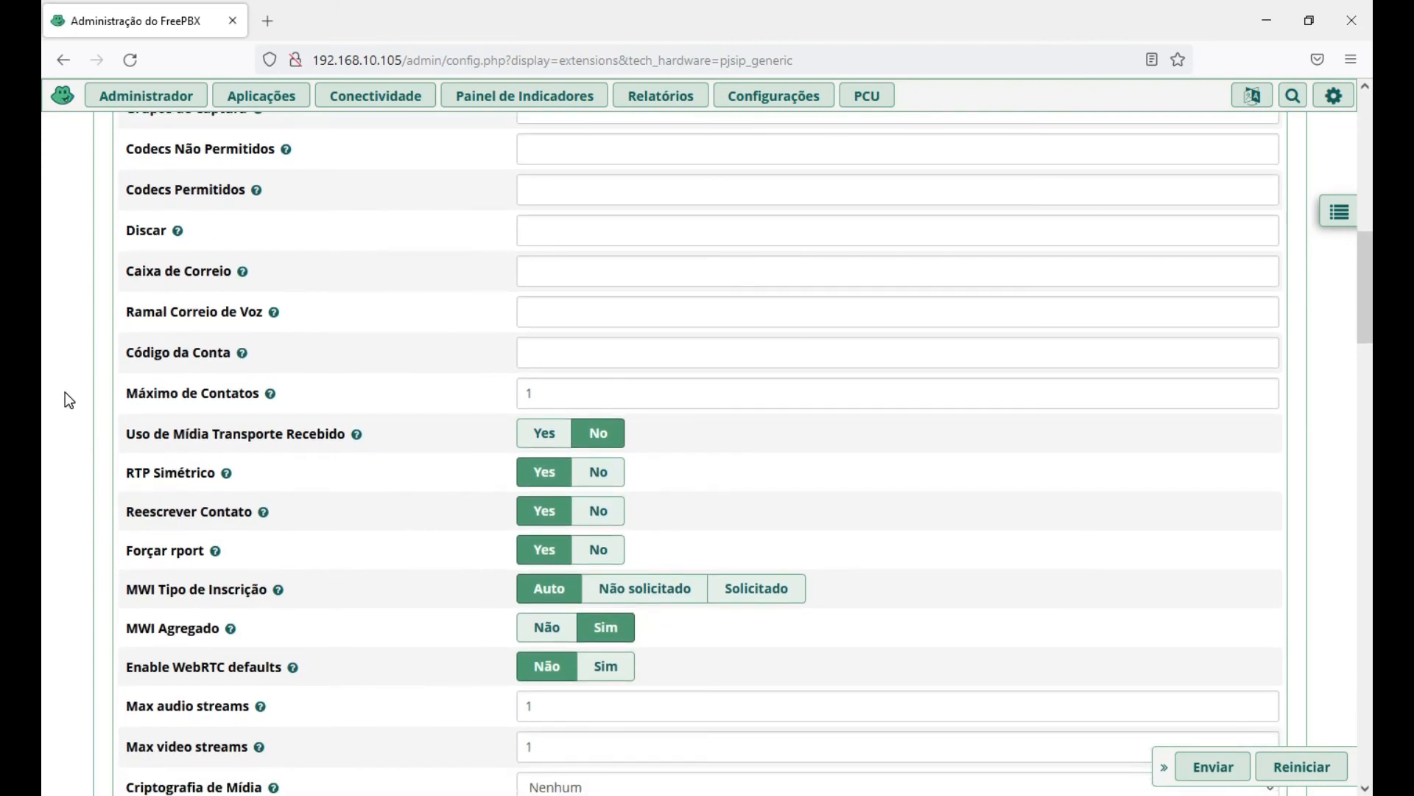
pyautogui.scroll(-1, 65, 388)
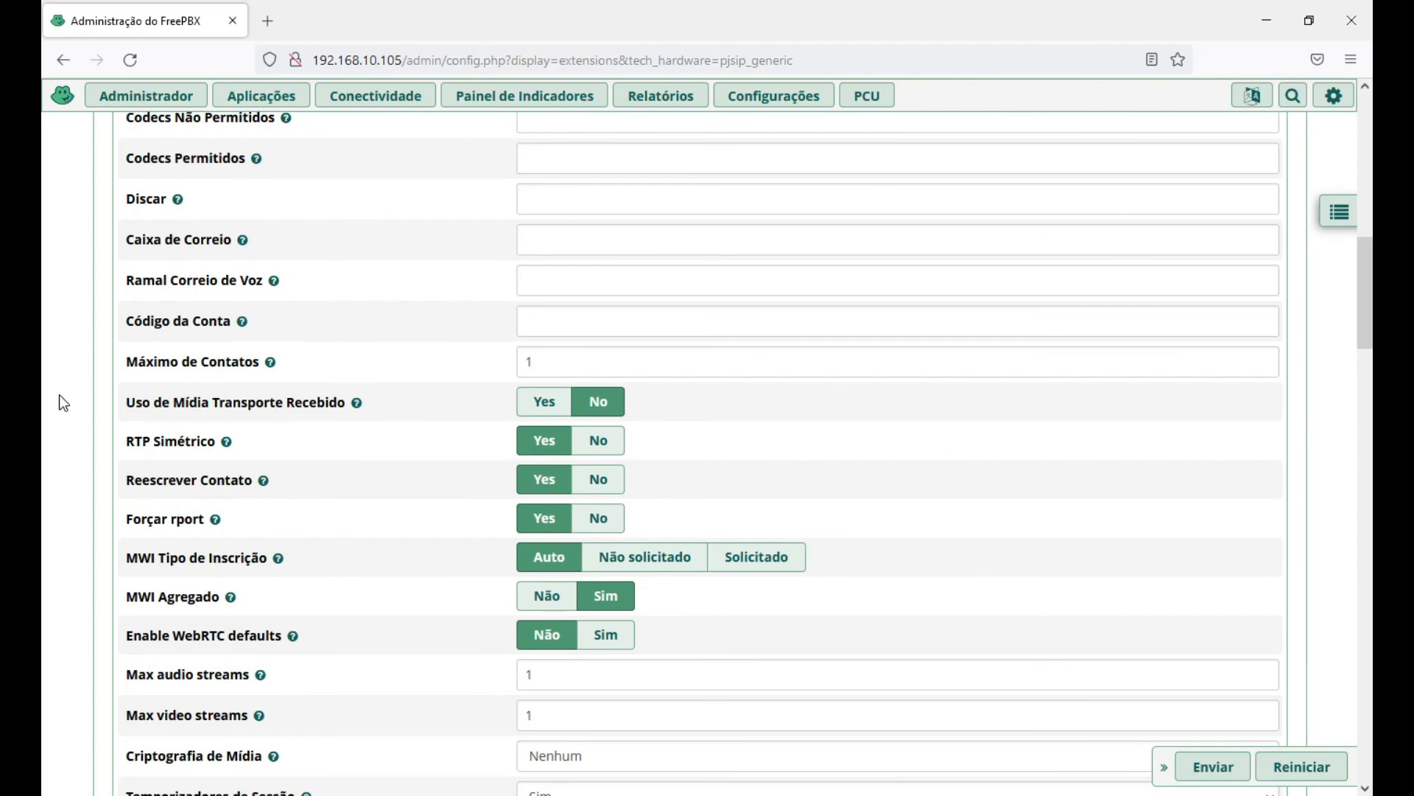
pyautogui.click(274, 282)
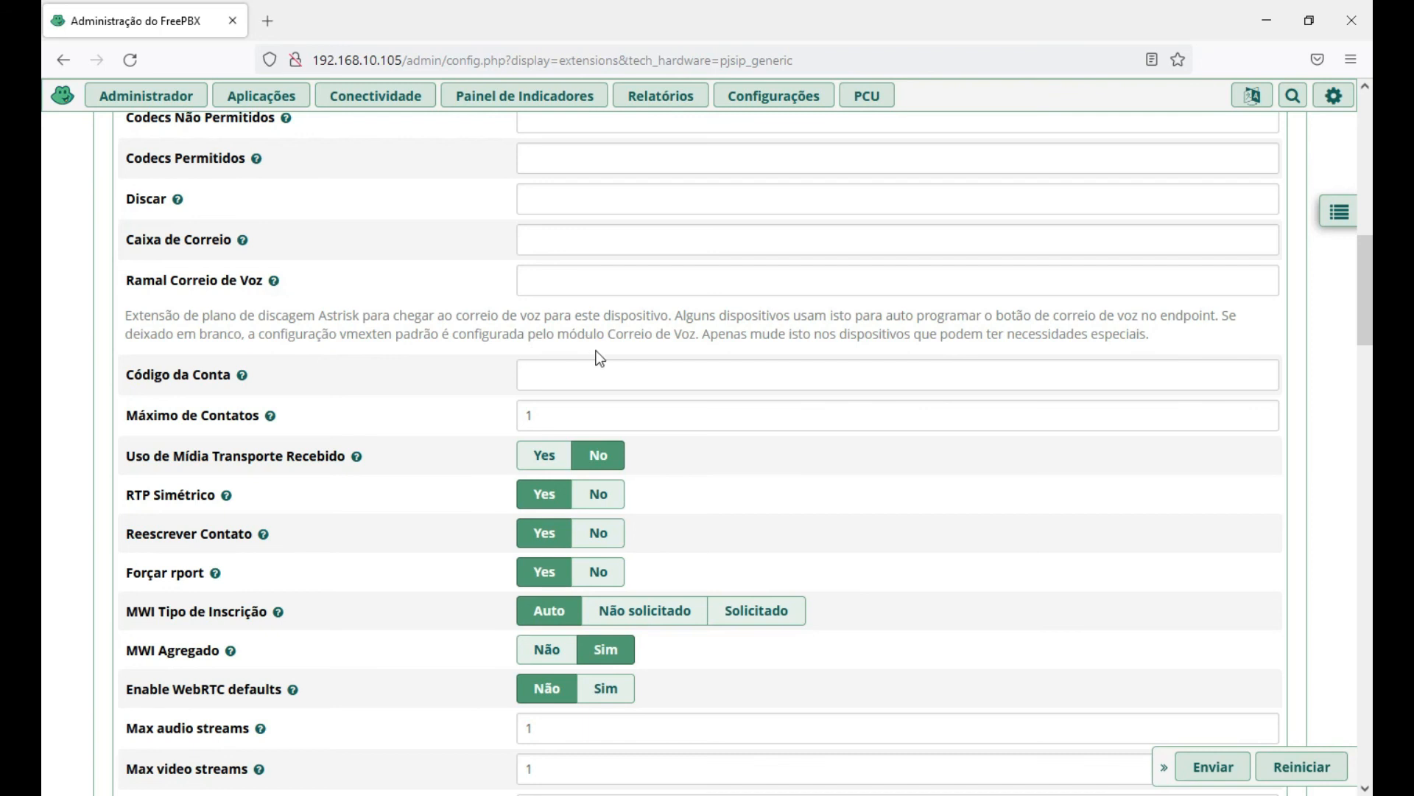
pyautogui.scroll(-2, 765, 319)
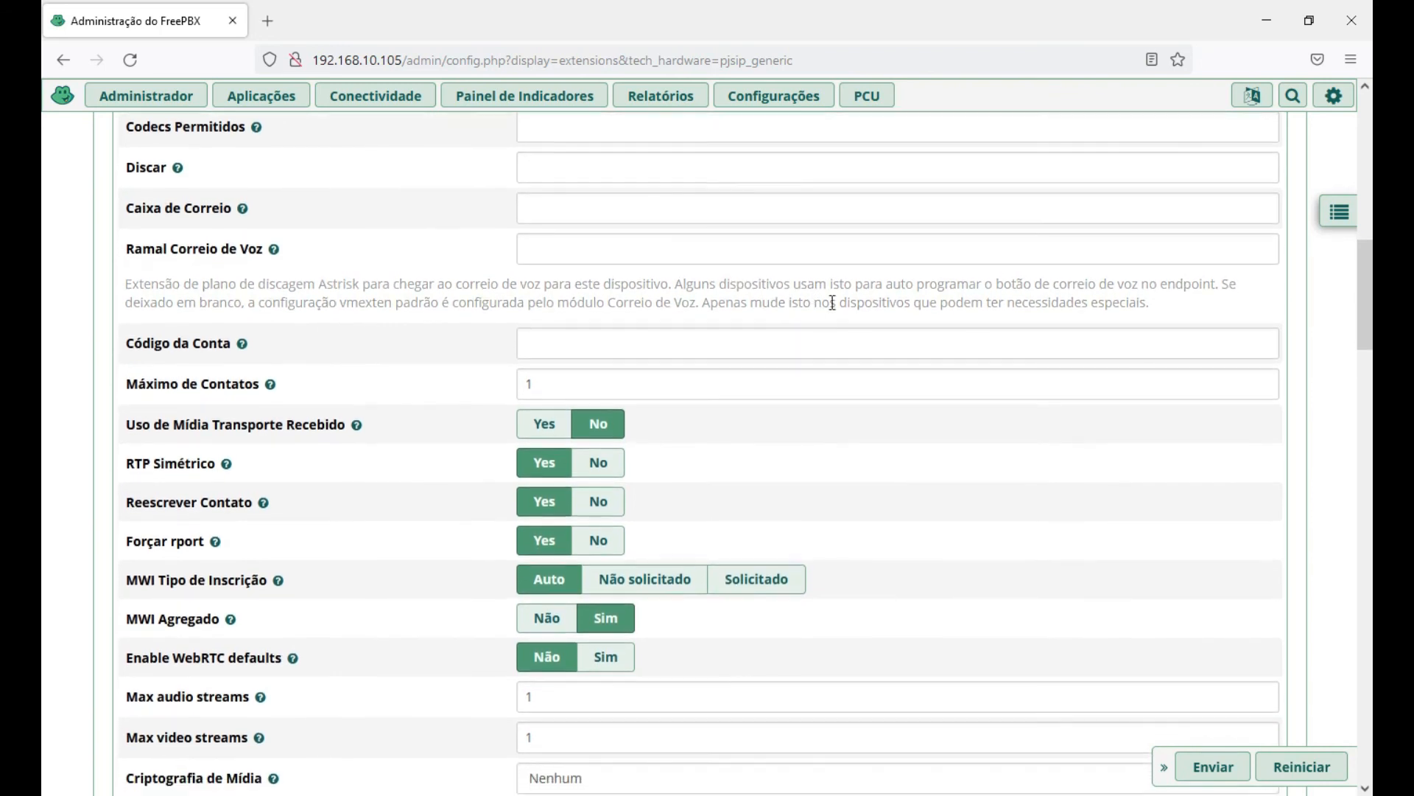
pyautogui.click(840, 302)
pyautogui.scroll(-1, 1046, 389)
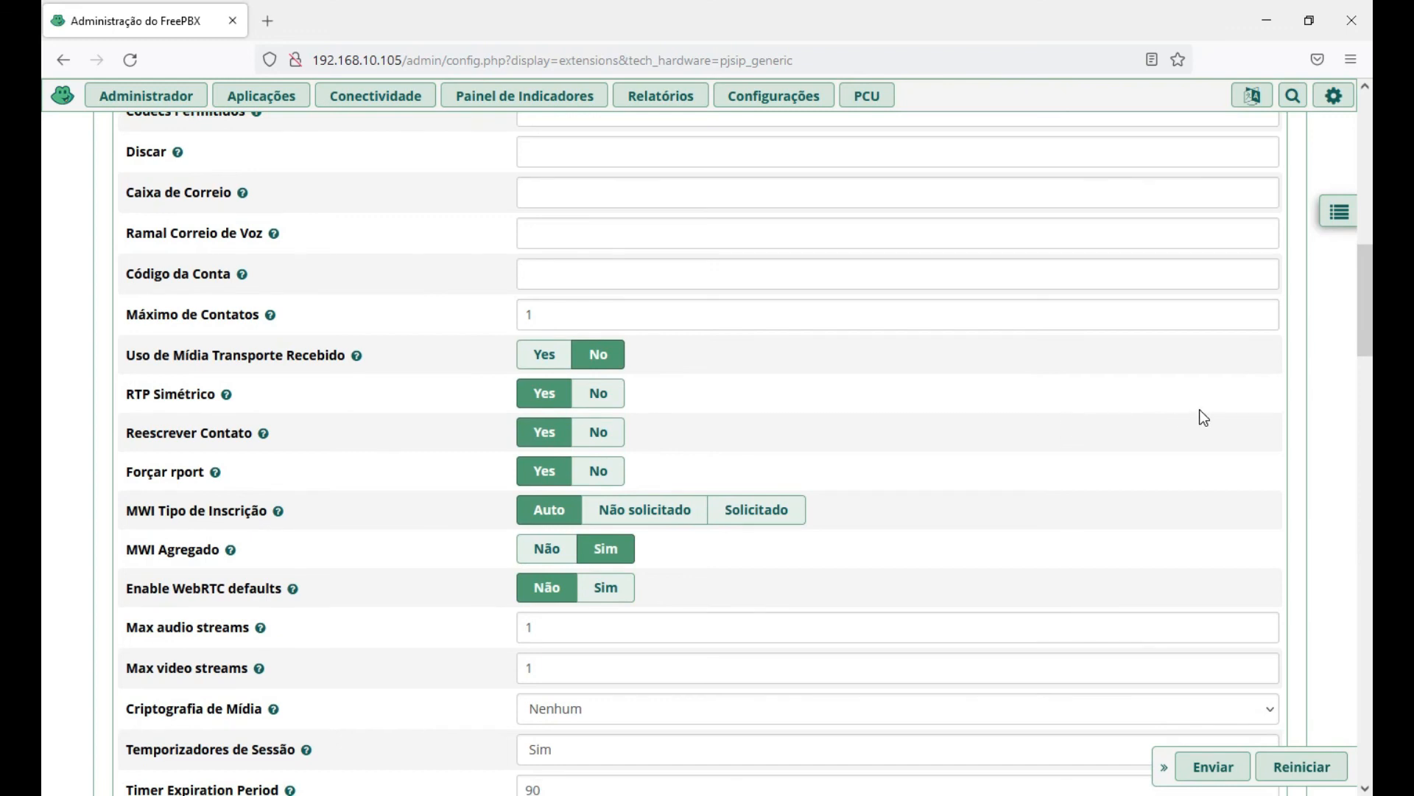
pyautogui.scroll(-2, 1204, 418)
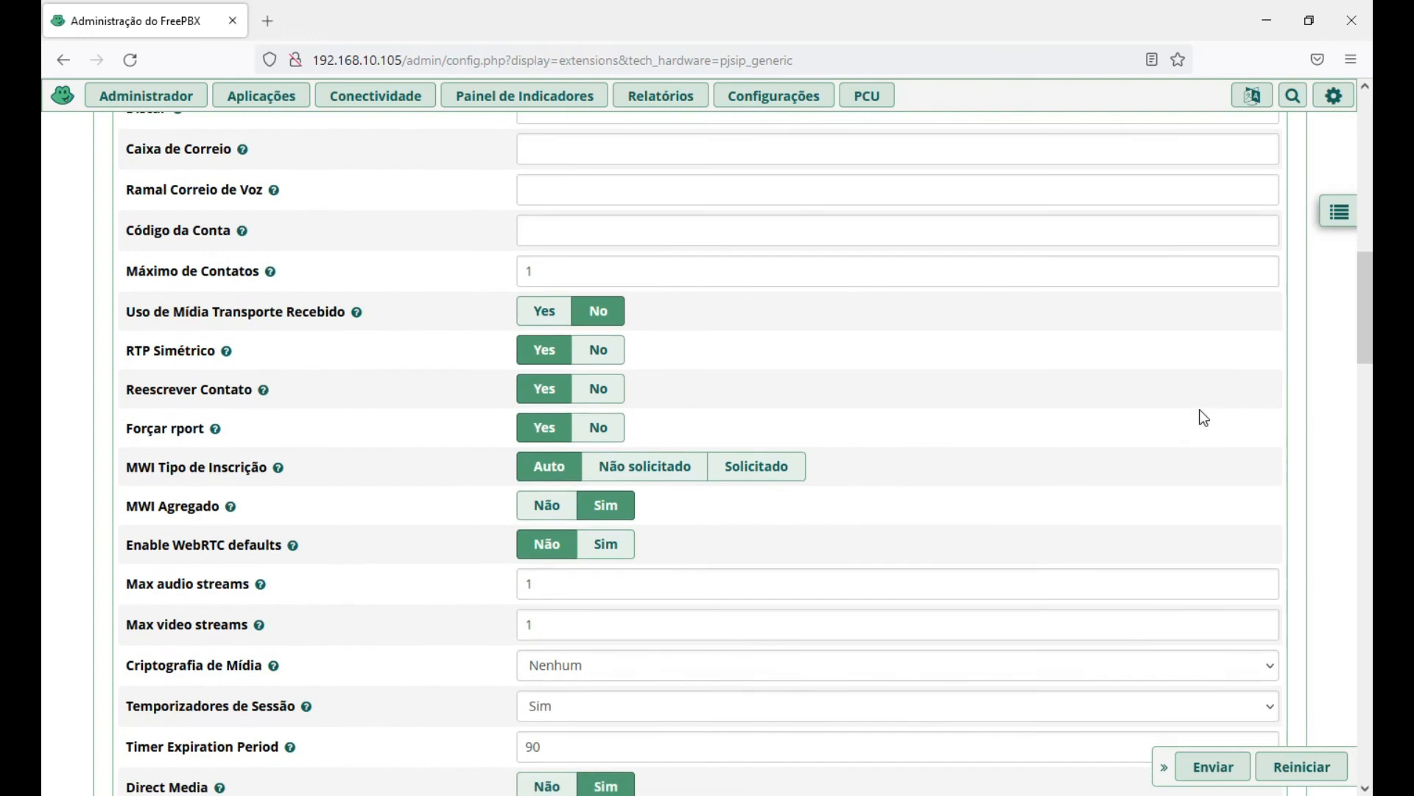
pyautogui.scroll(-3, 1203, 418)
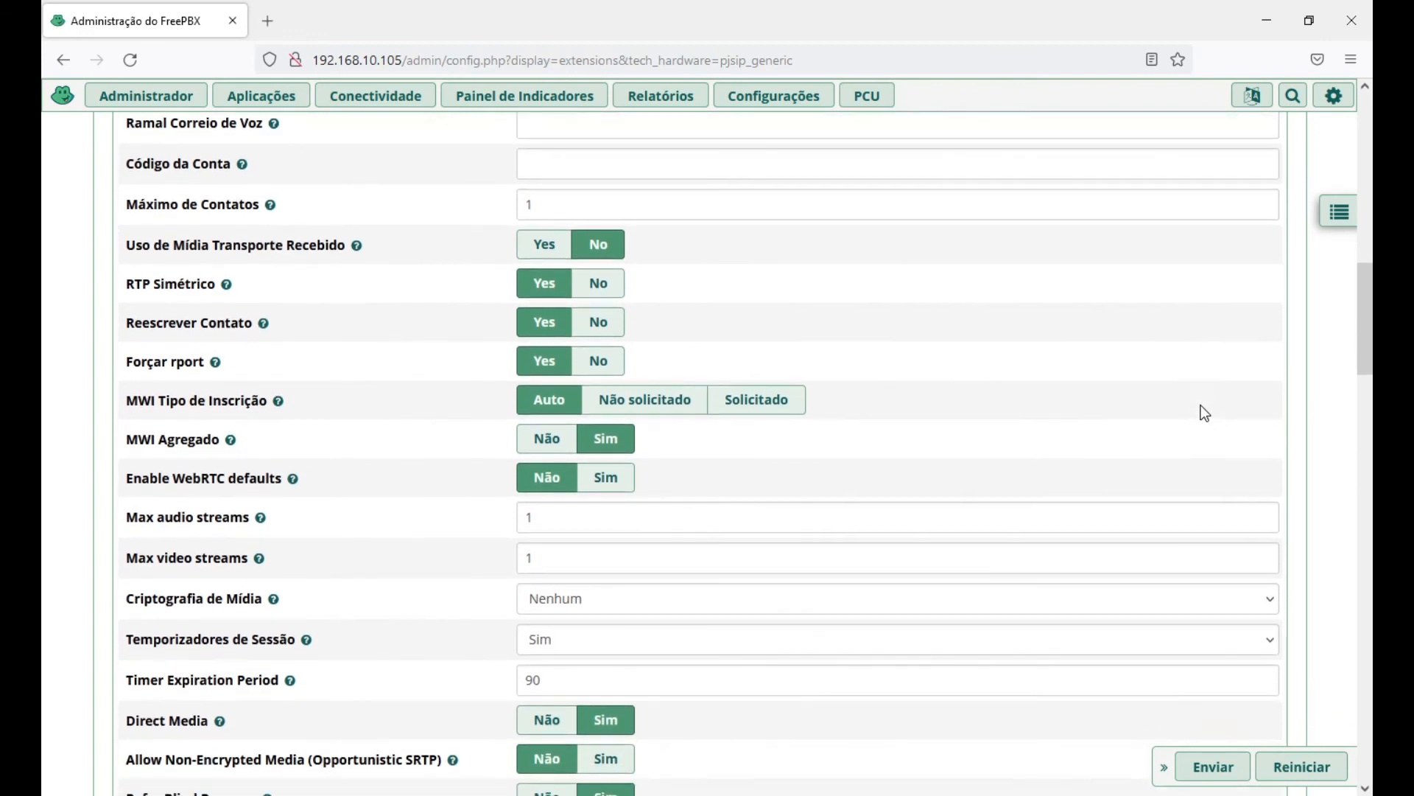
pyautogui.scroll(-2, 1198, 399)
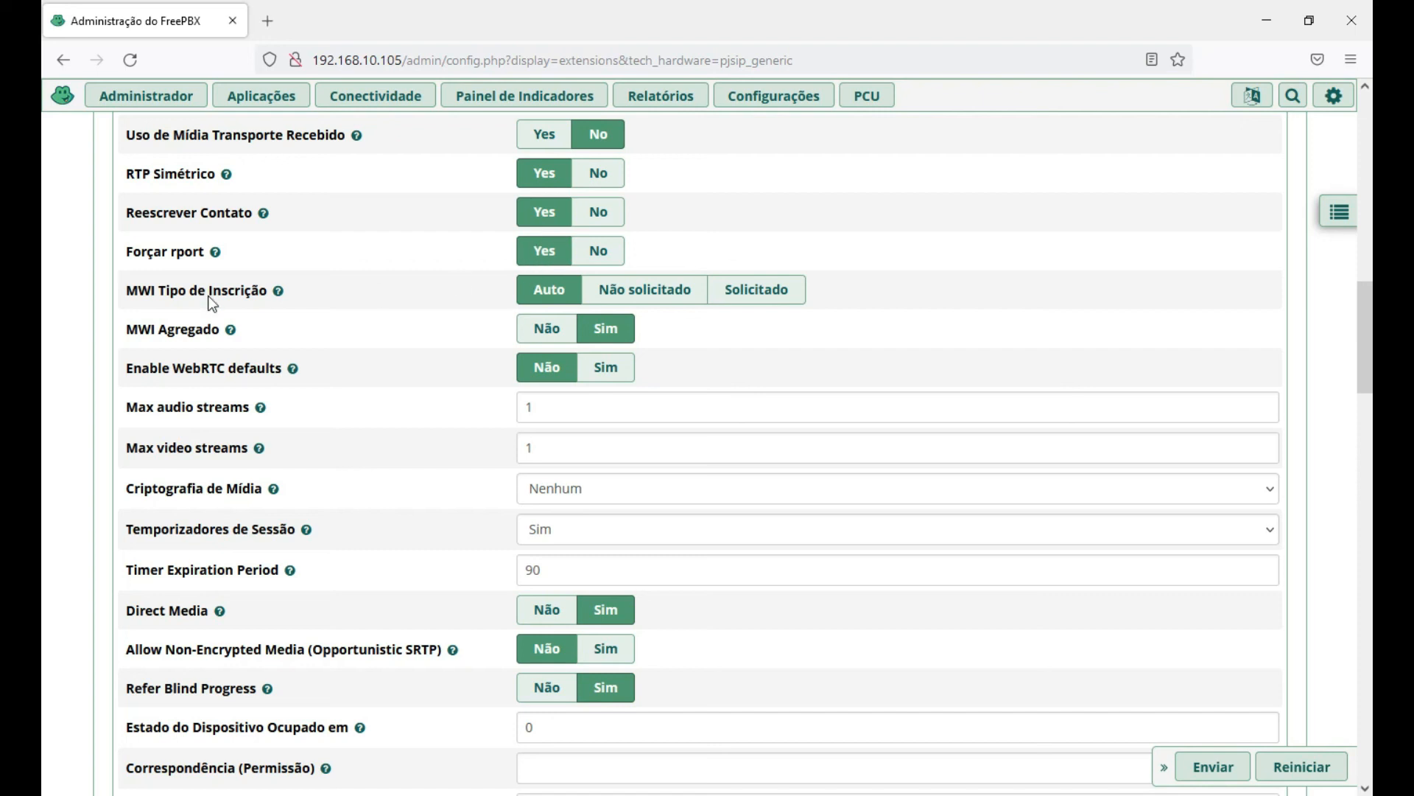
pyautogui.scroll(-2, 59, 345)
pyautogui.scroll(-6, 61, 346)
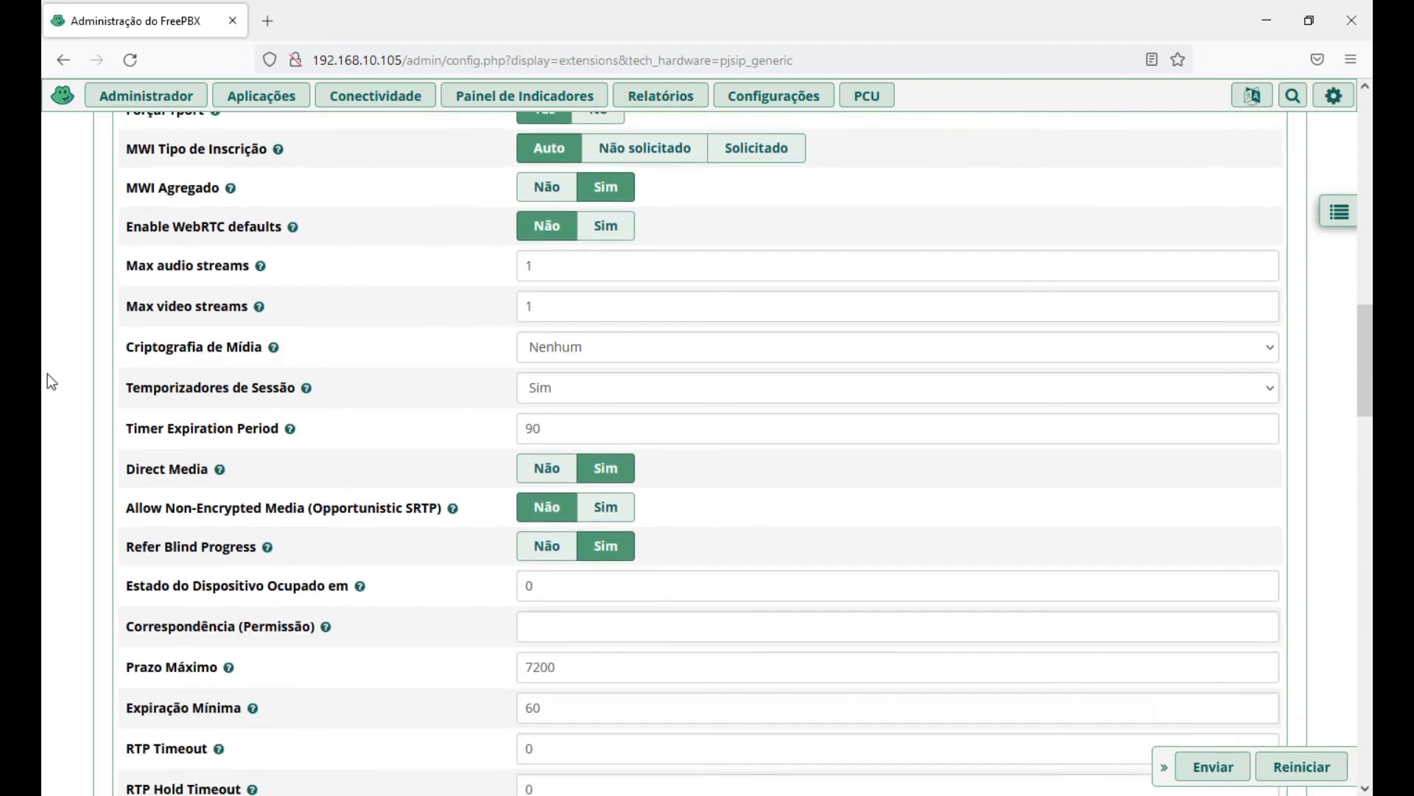
pyautogui.scroll(-6, 68, 401)
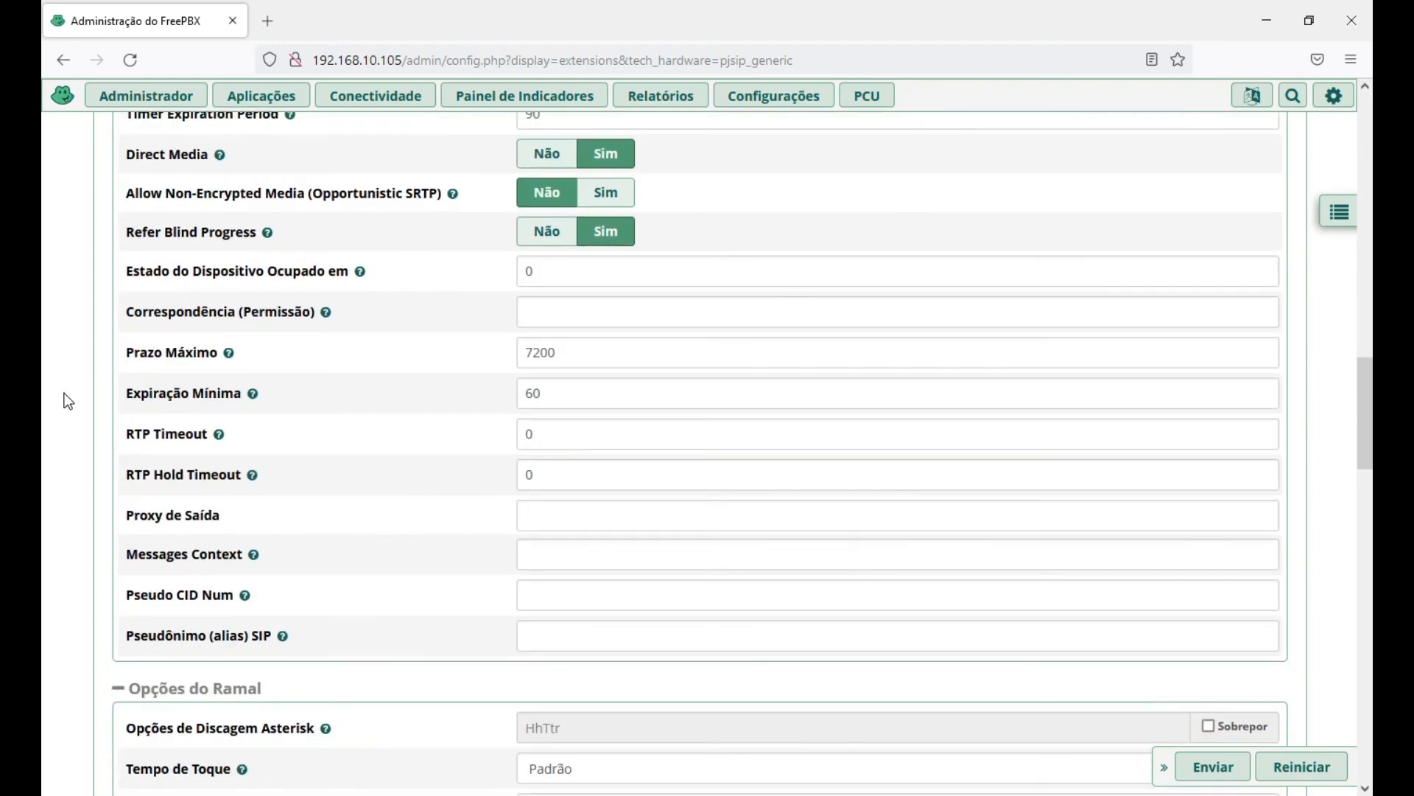
pyautogui.scroll(-4, 68, 402)
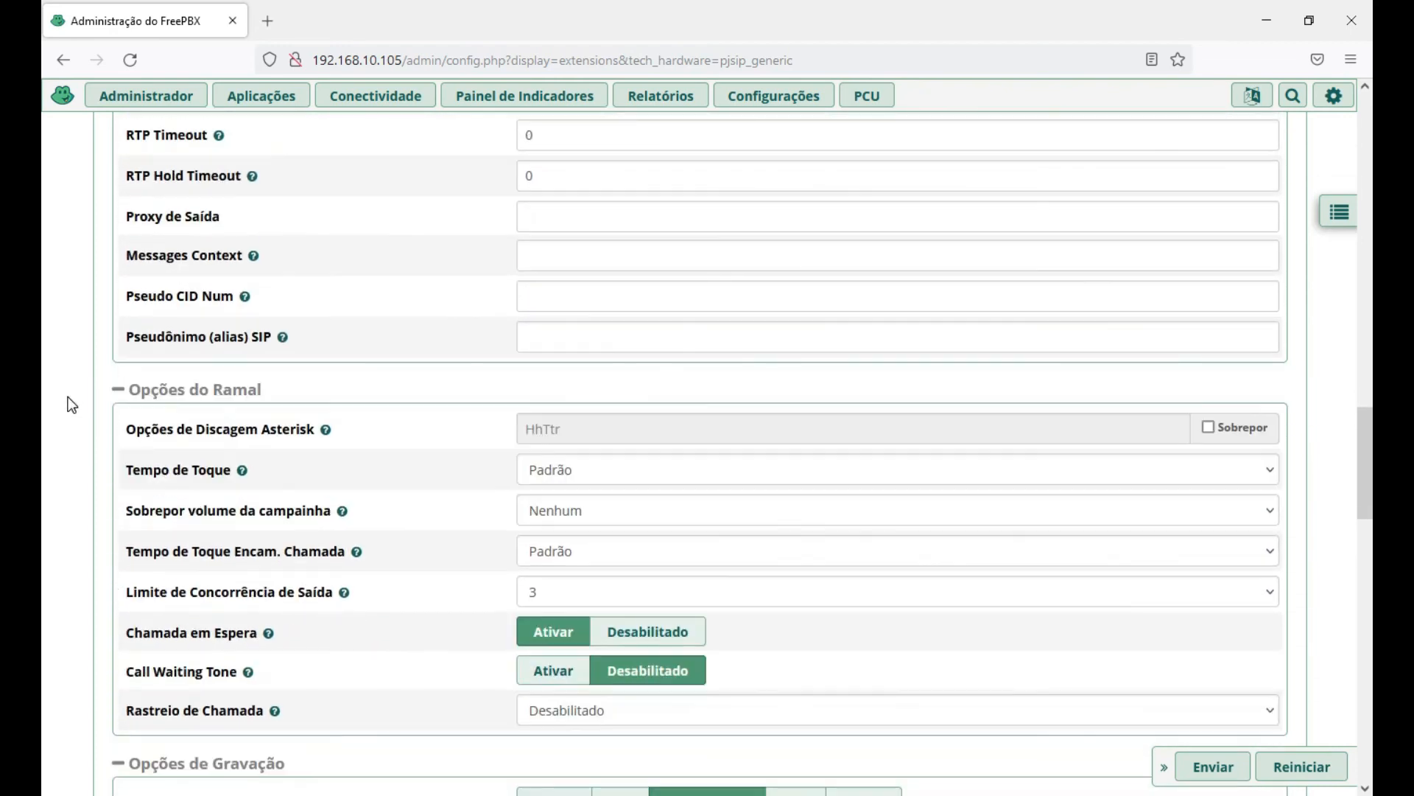
pyautogui.scroll(-2, 67, 422)
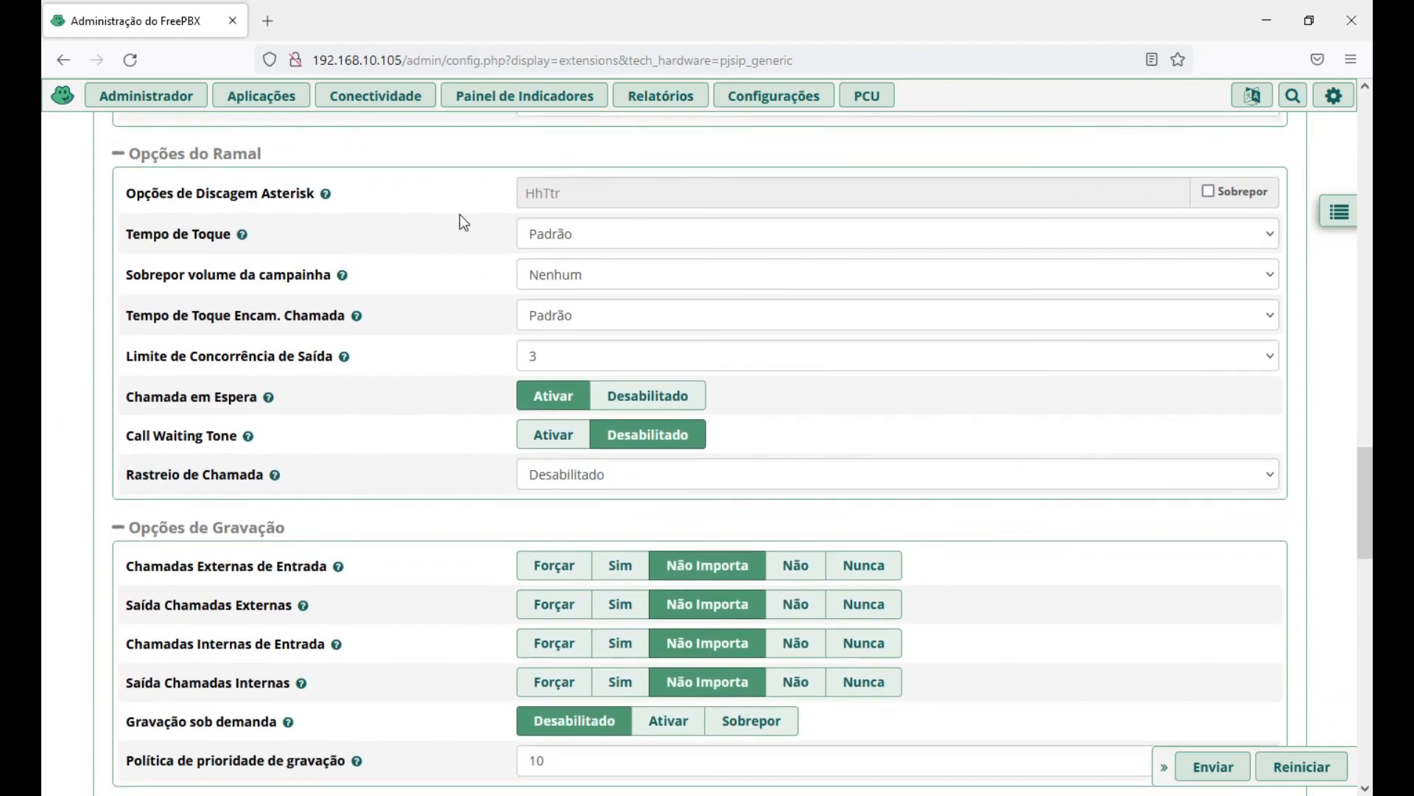
pyautogui.click(599, 232)
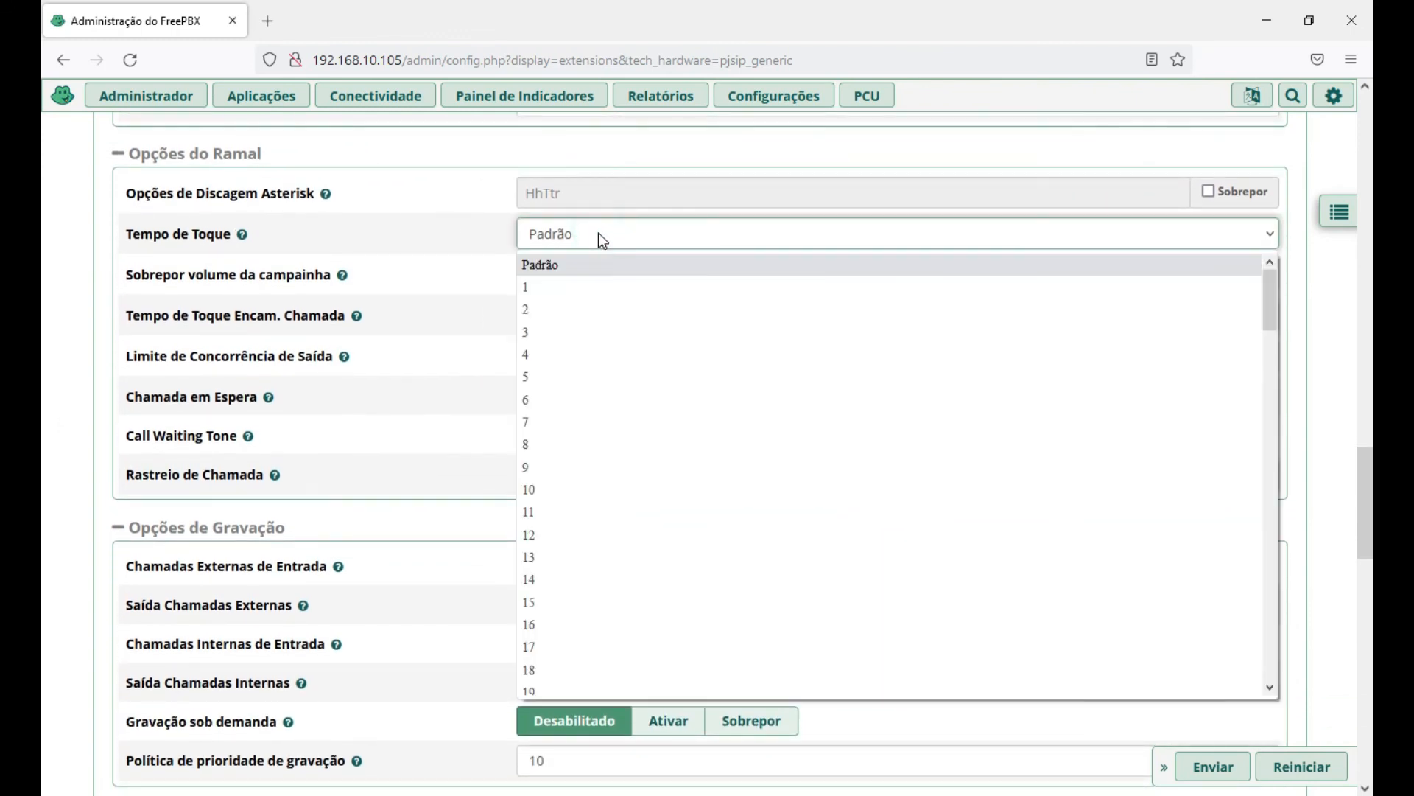
pyautogui.click(52, 339)
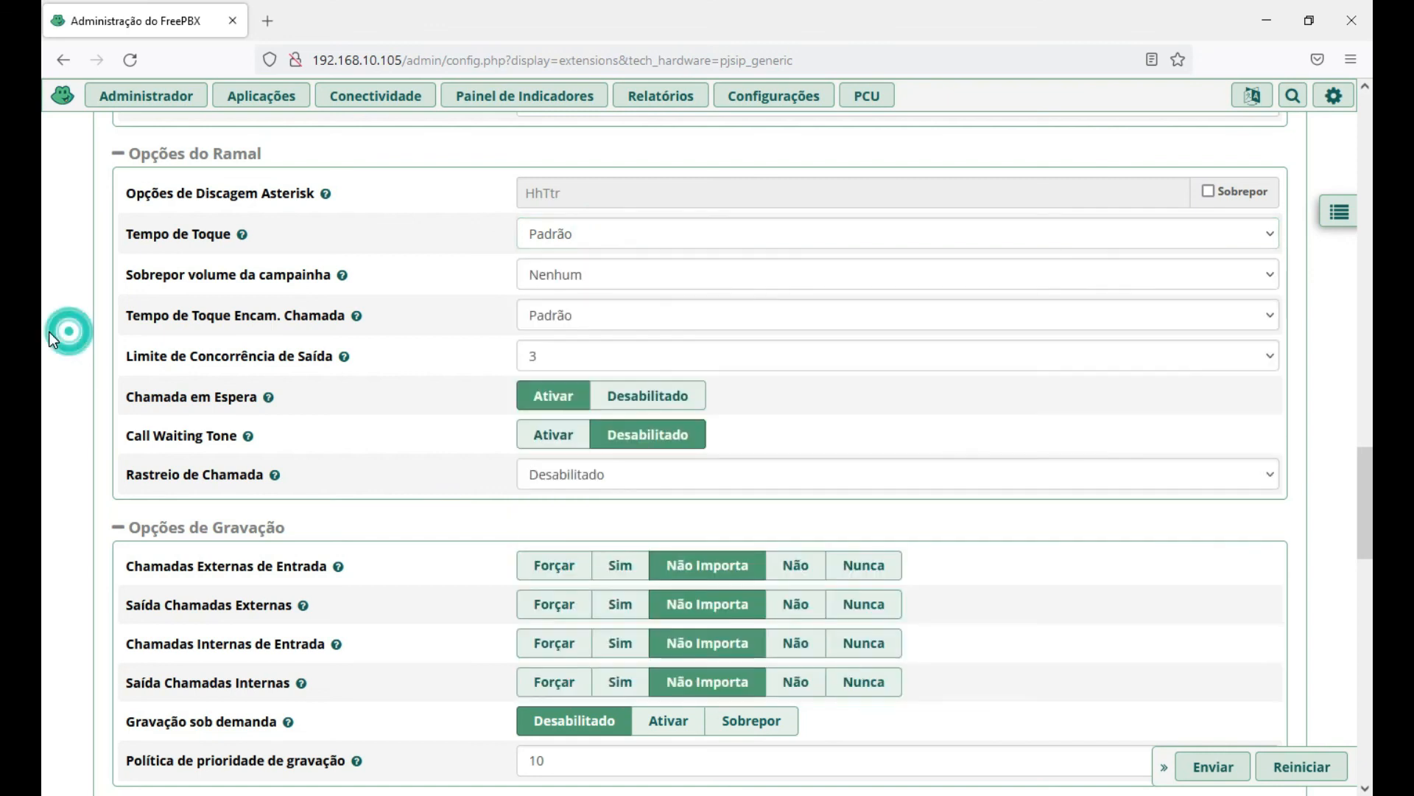
pyautogui.scroll(-1, 69, 338)
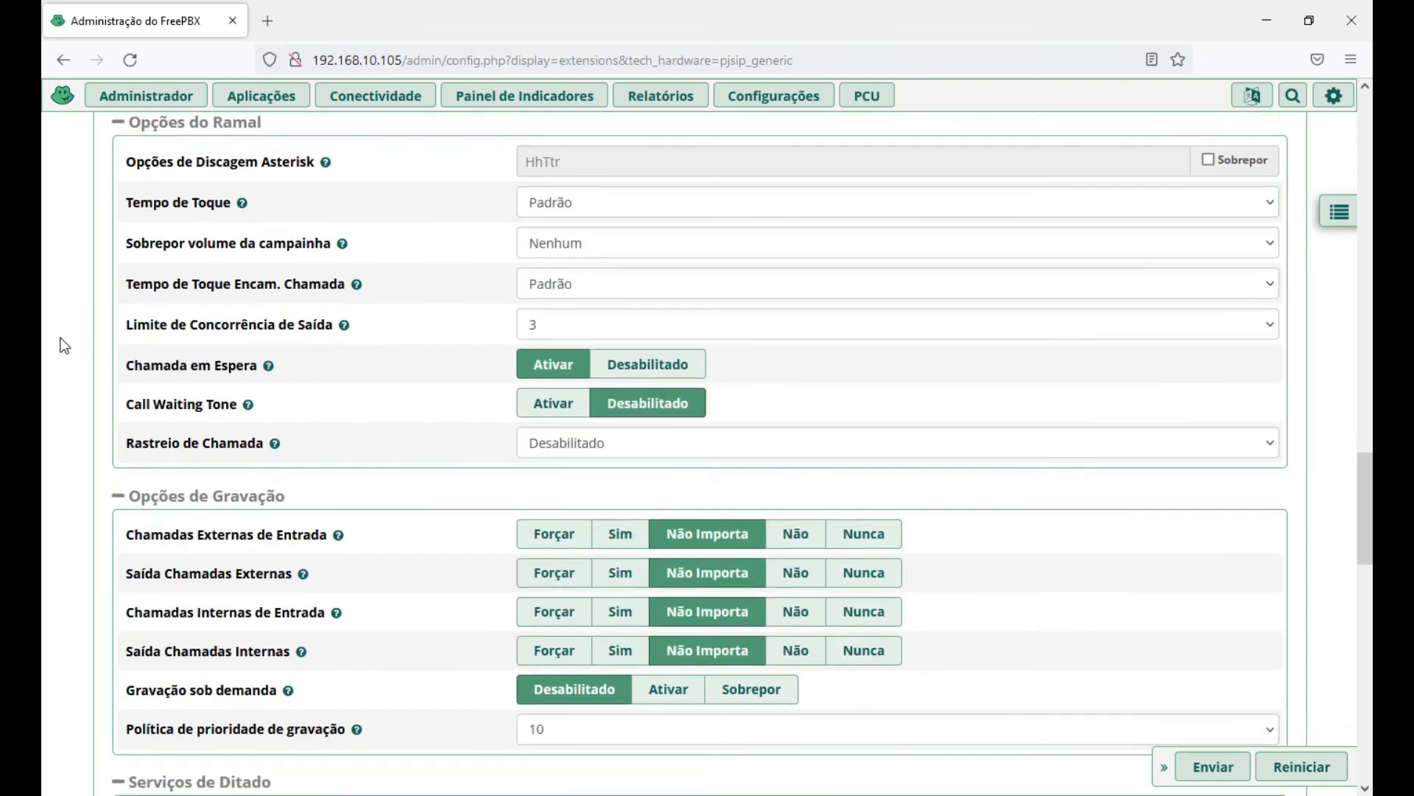
pyautogui.scroll(-1, 59, 338)
pyautogui.scroll(-1, 66, 339)
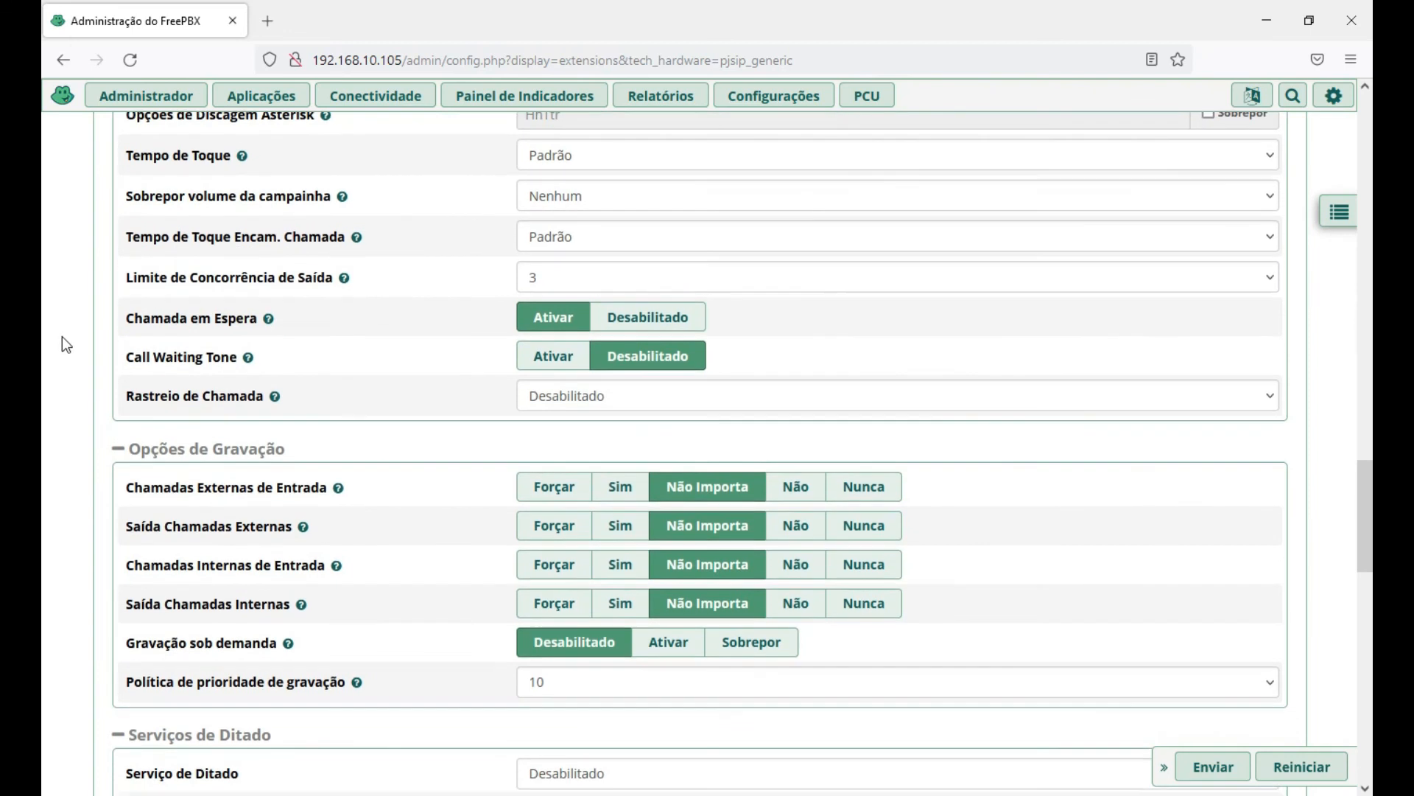
pyautogui.scroll(-1, 48, 342)
pyautogui.scroll(2, 58, 338)
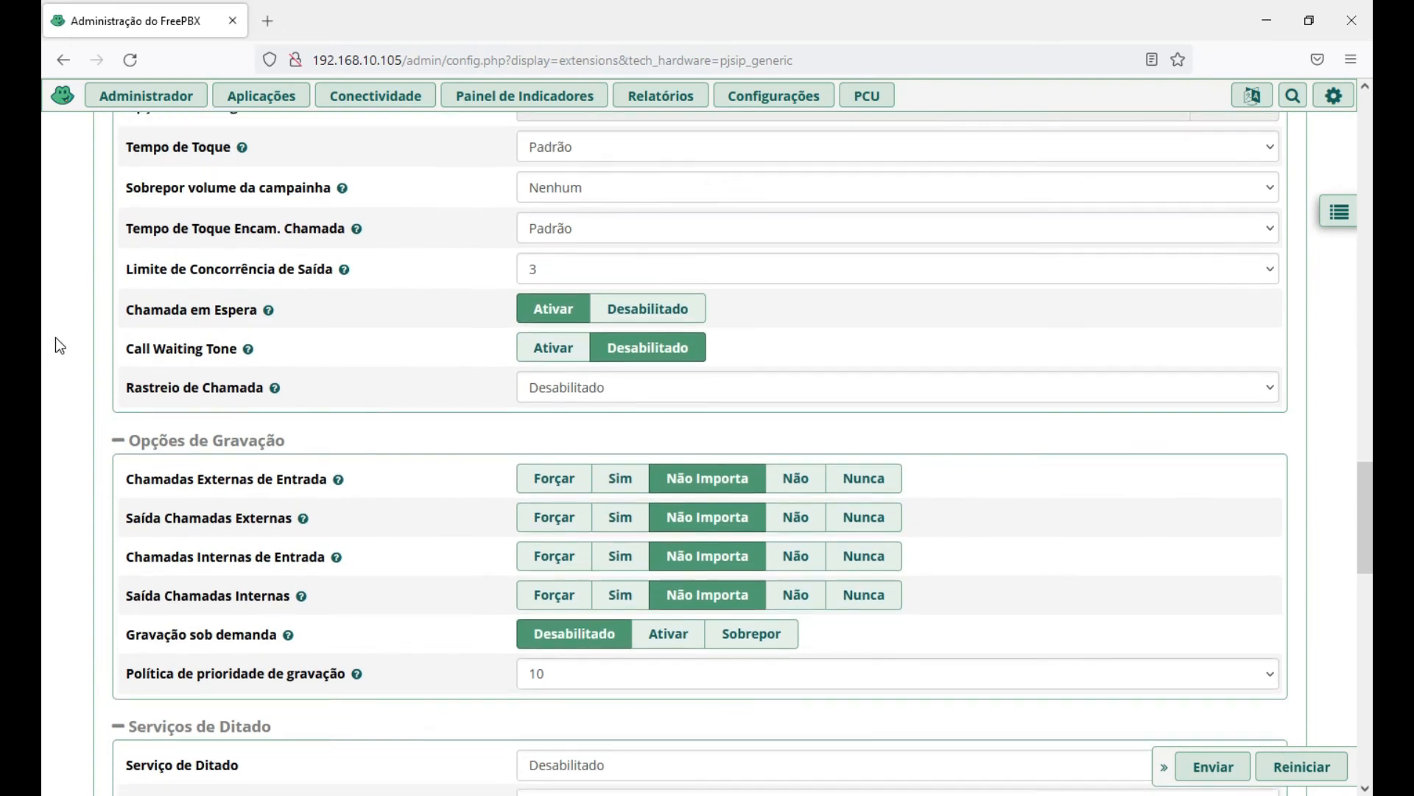
pyautogui.scroll(-1, 55, 339)
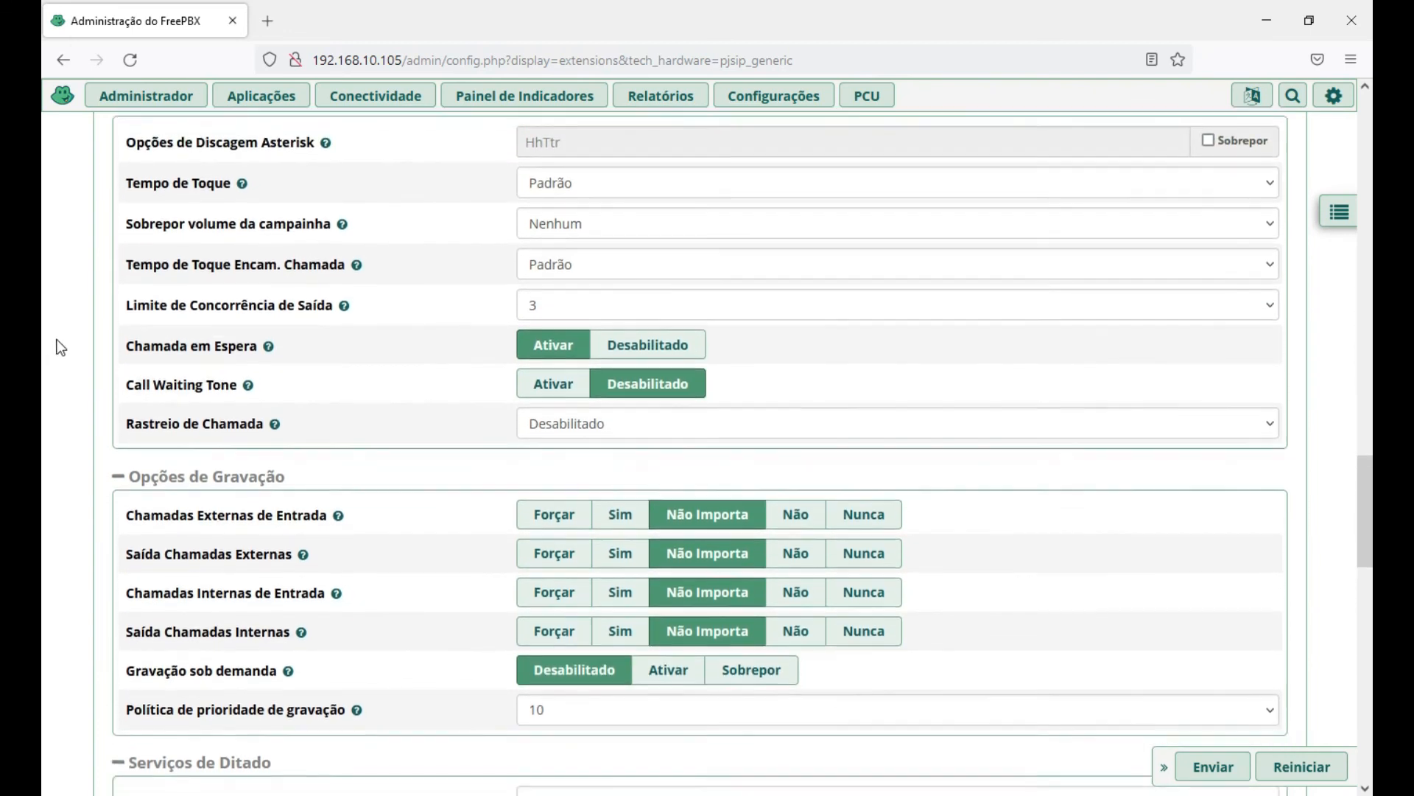
pyautogui.scroll(-1, 58, 346)
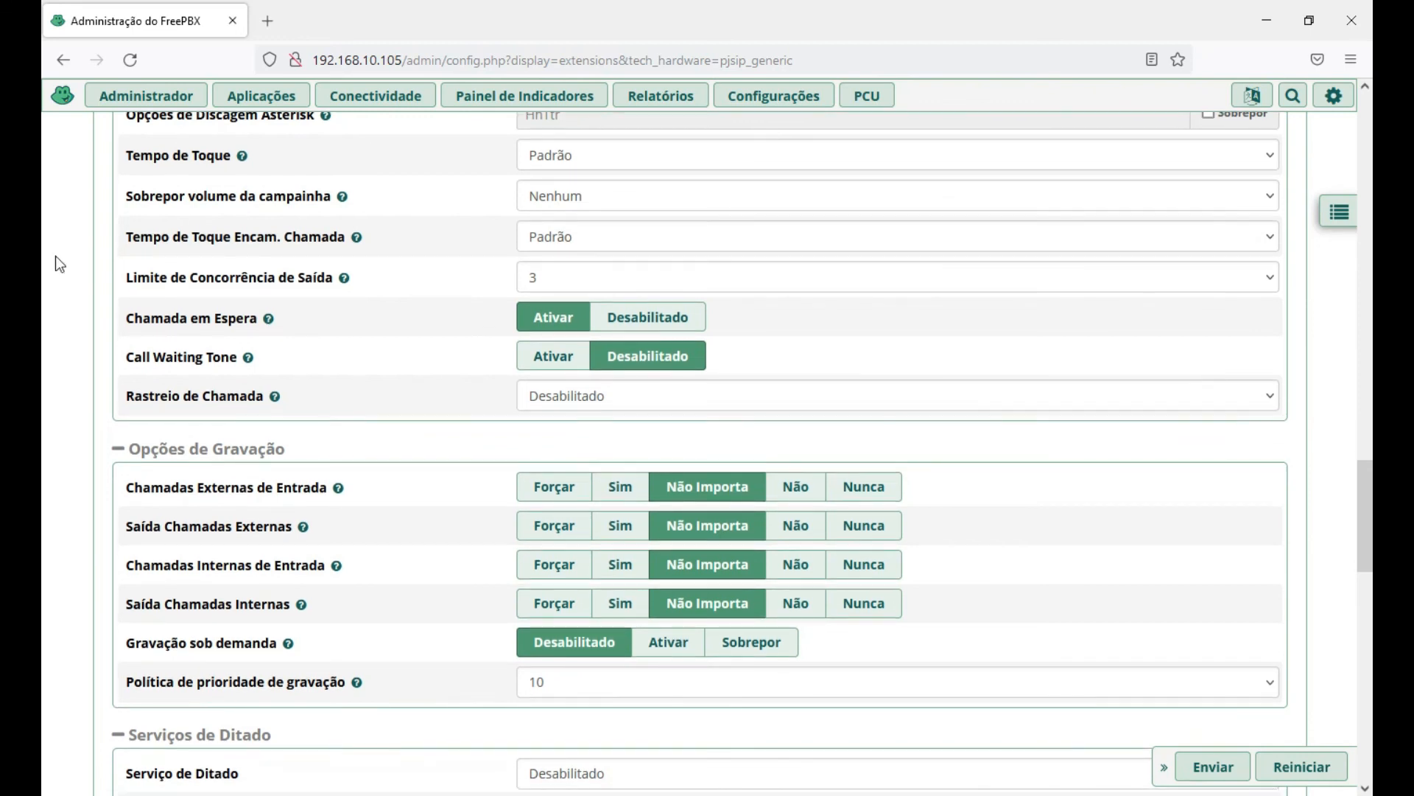
pyautogui.click(610, 193)
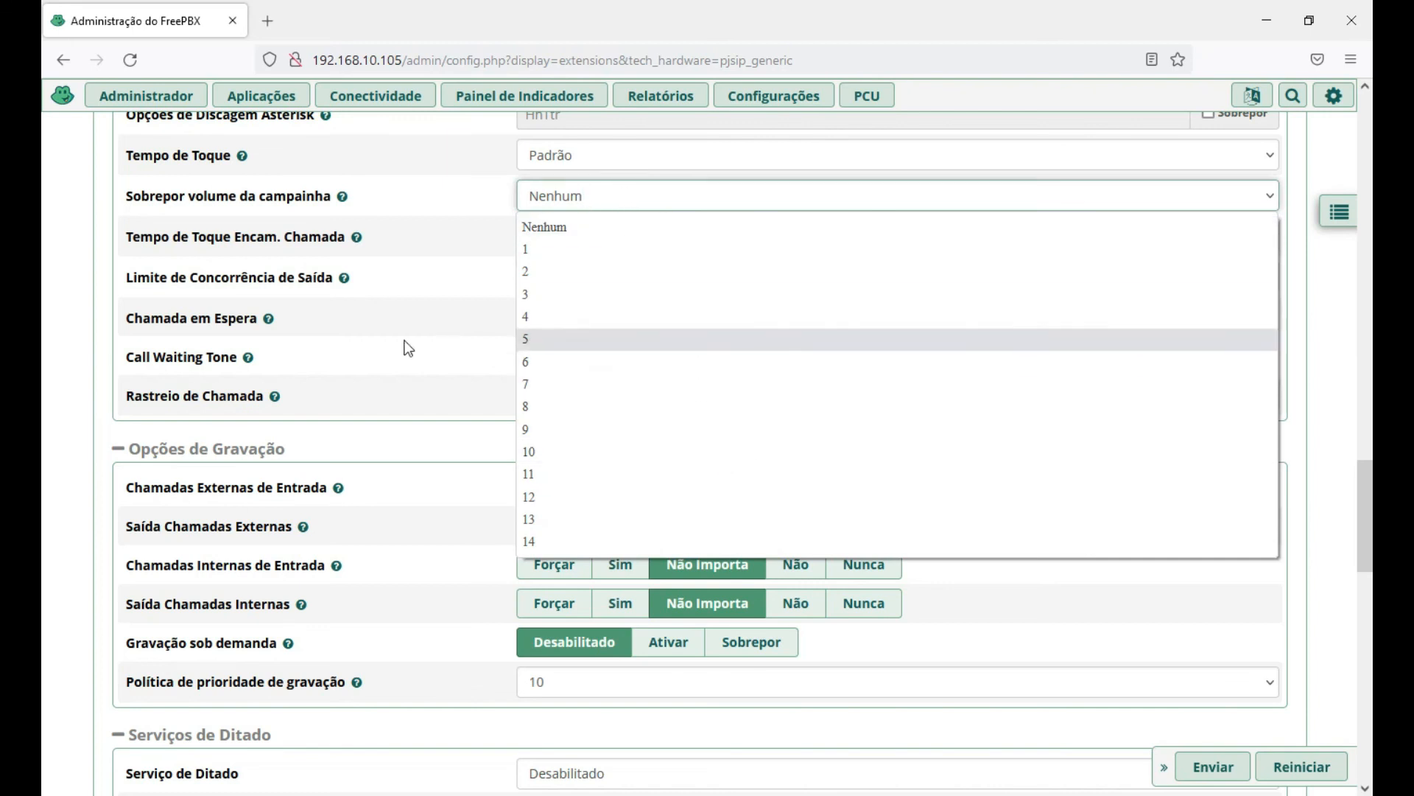
pyautogui.click(45, 351)
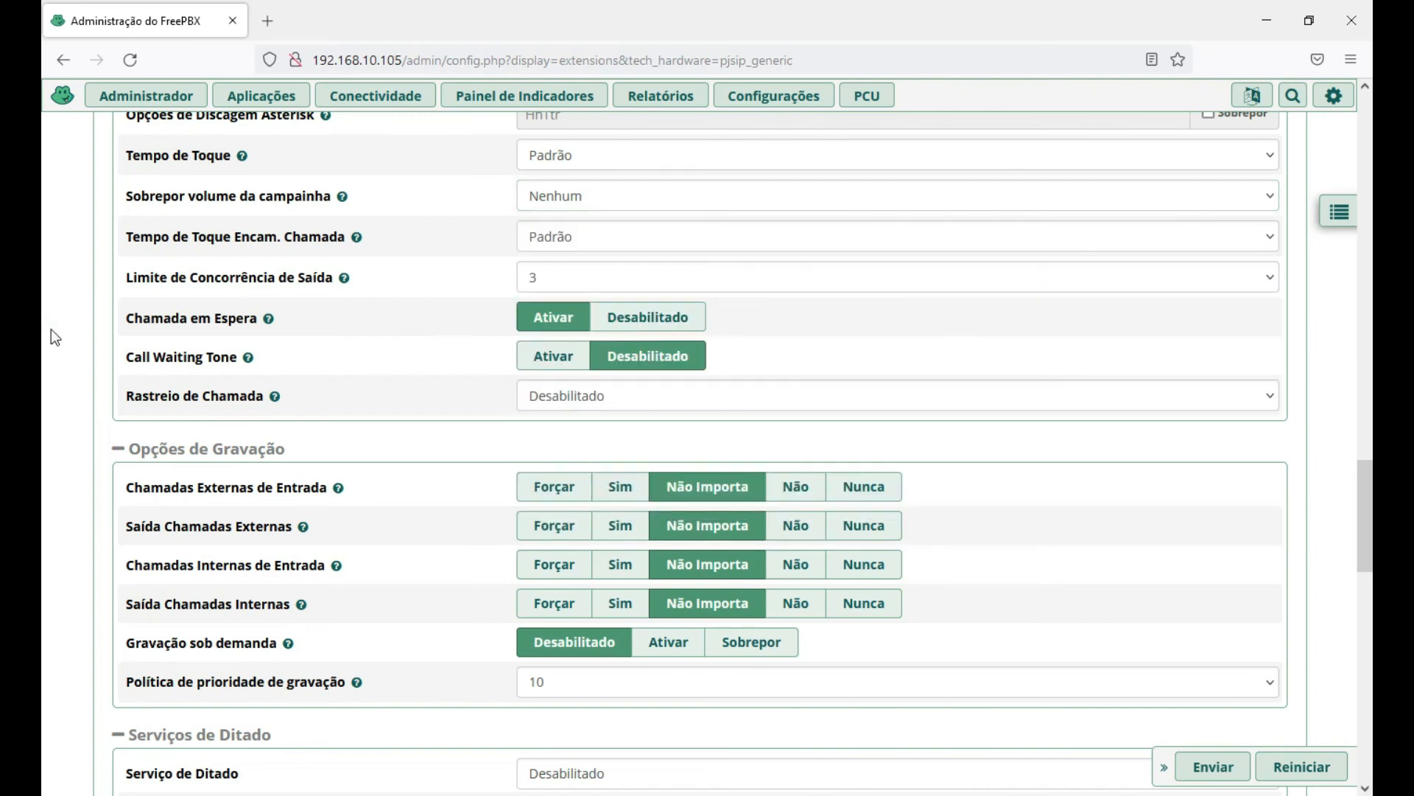
pyautogui.moveTo(375, 243)
pyautogui.scroll(-4, 51, 356)
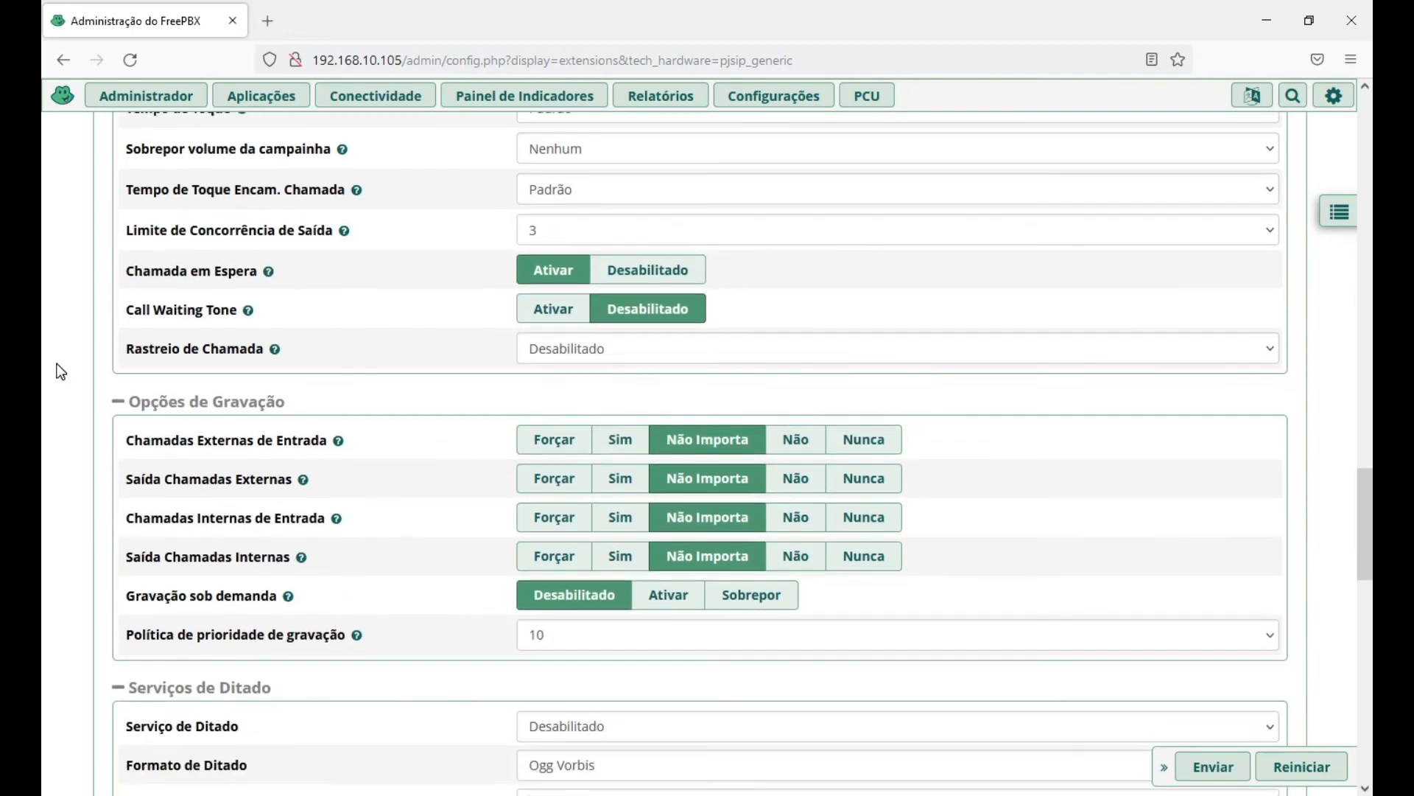
pyautogui.scroll(-5, 58, 368)
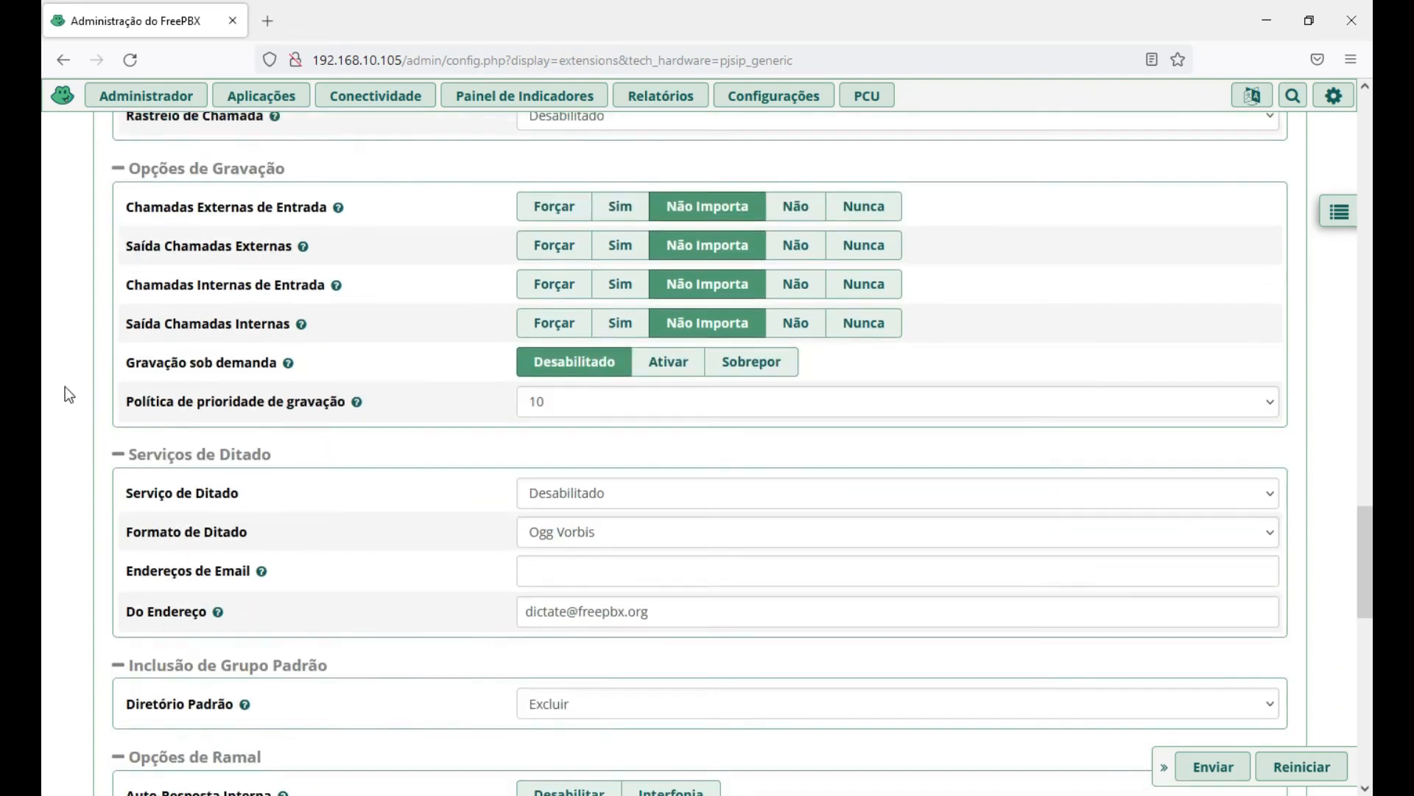
pyautogui.scroll(-5, 65, 390)
pyautogui.scroll(-2, 67, 394)
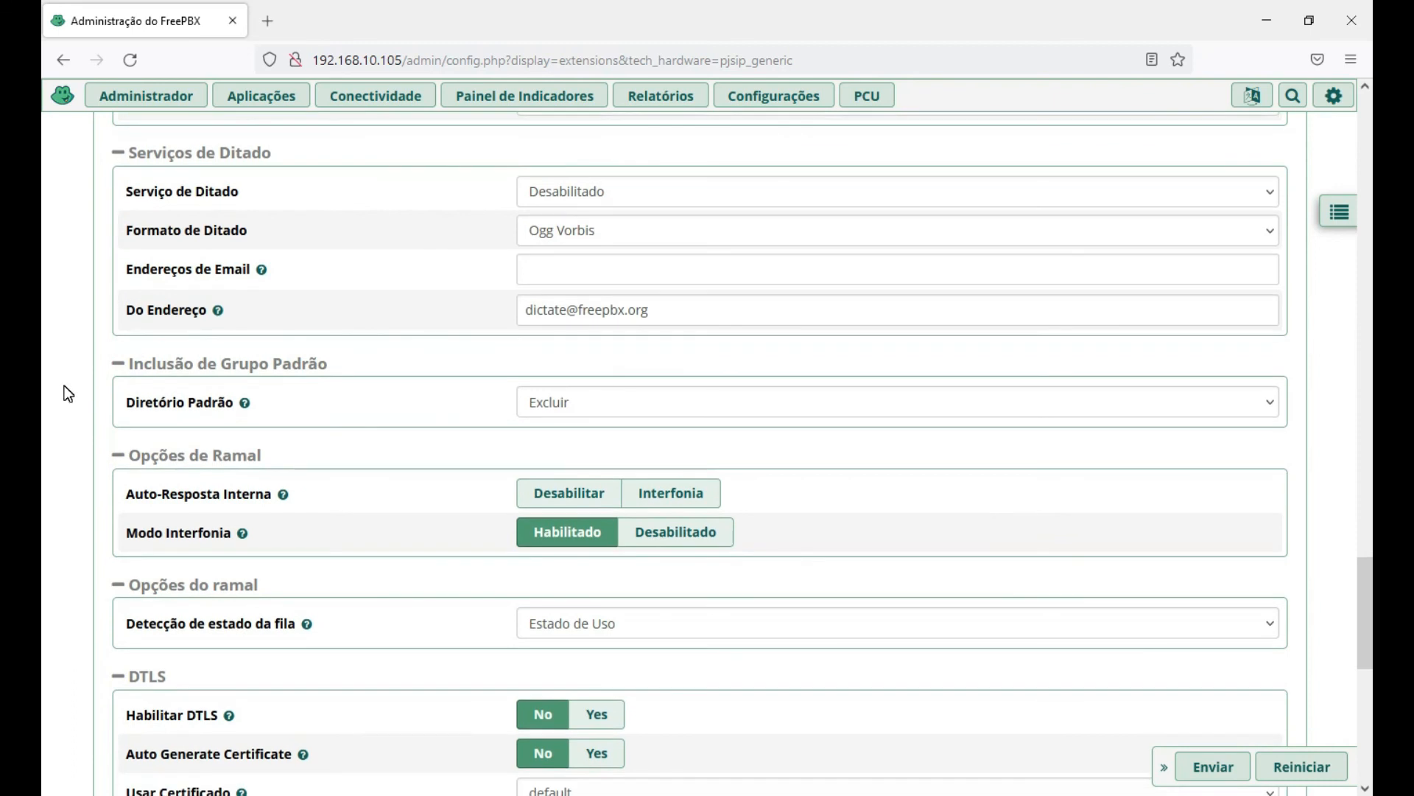
pyautogui.scroll(-1, 64, 386)
pyautogui.scroll(-1, 63, 385)
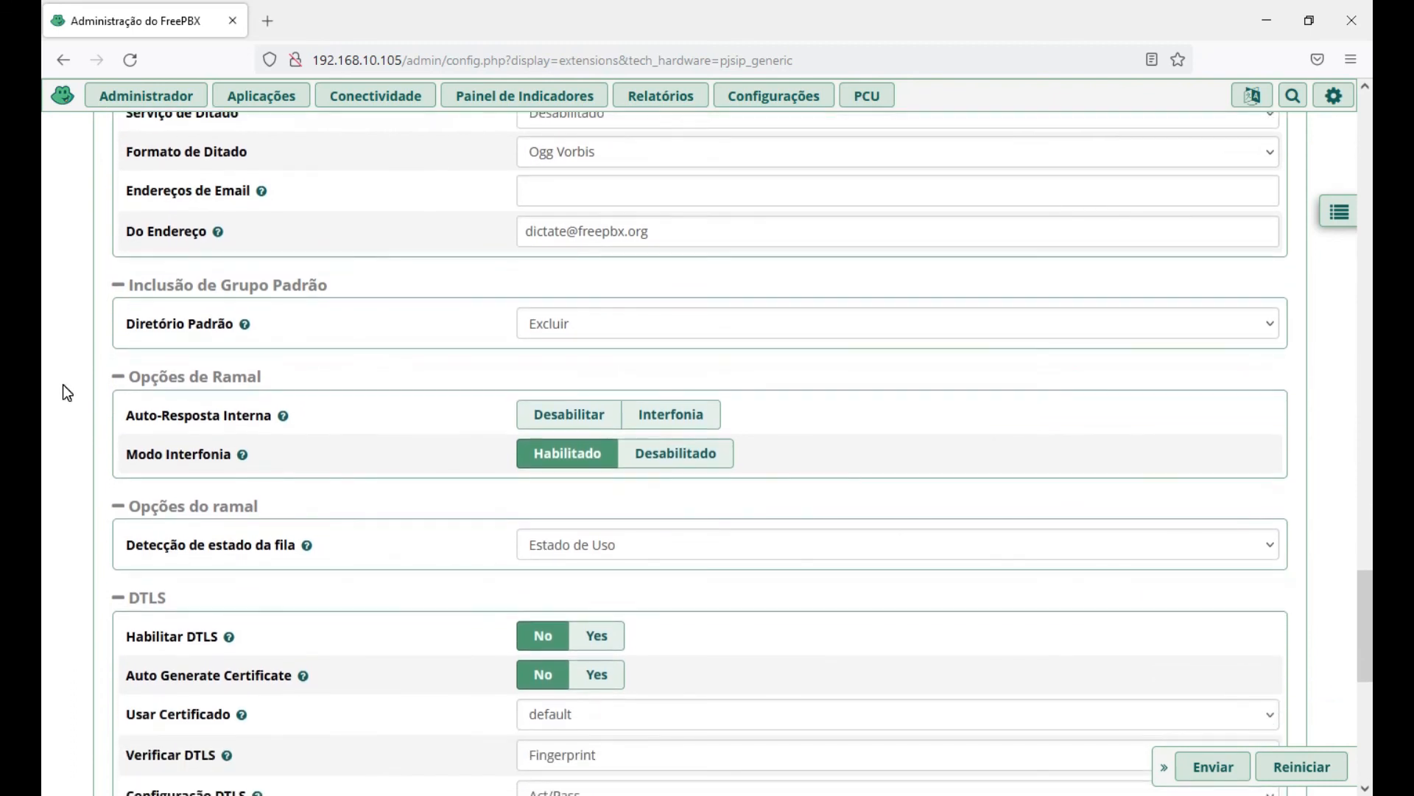
pyautogui.scroll(-6, 63, 386)
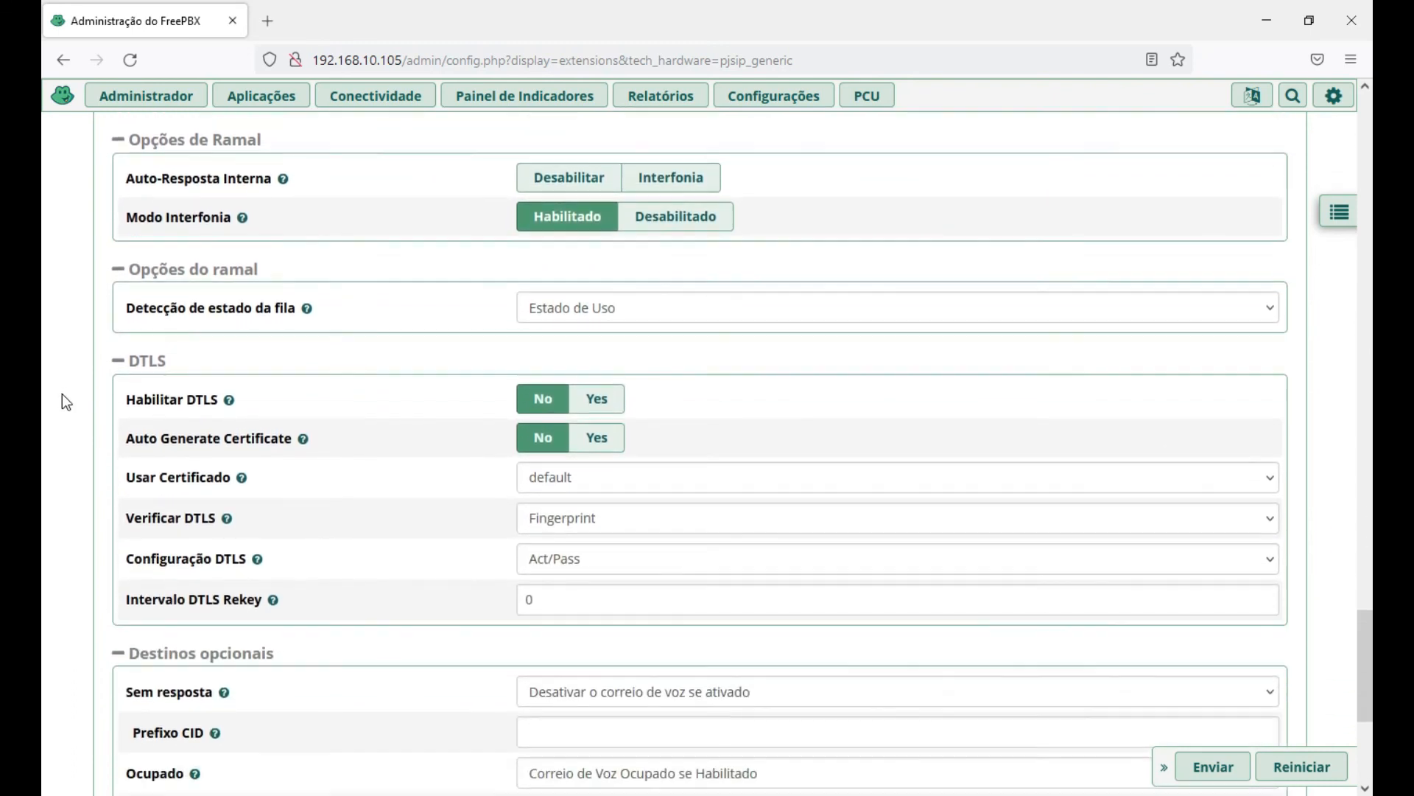
pyautogui.scroll(-6, 62, 398)
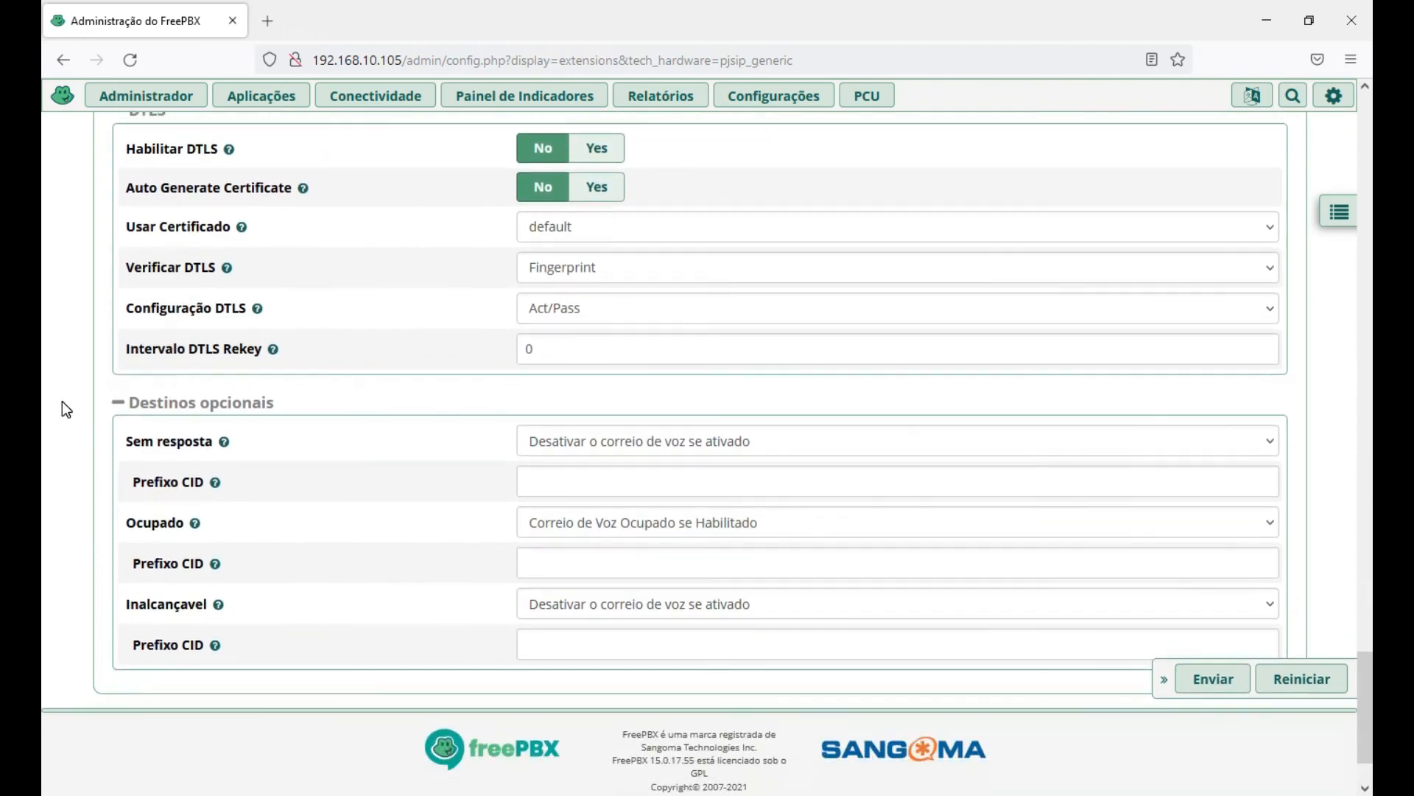
pyautogui.scroll(-2, 62, 402)
pyautogui.scroll(-1, 62, 410)
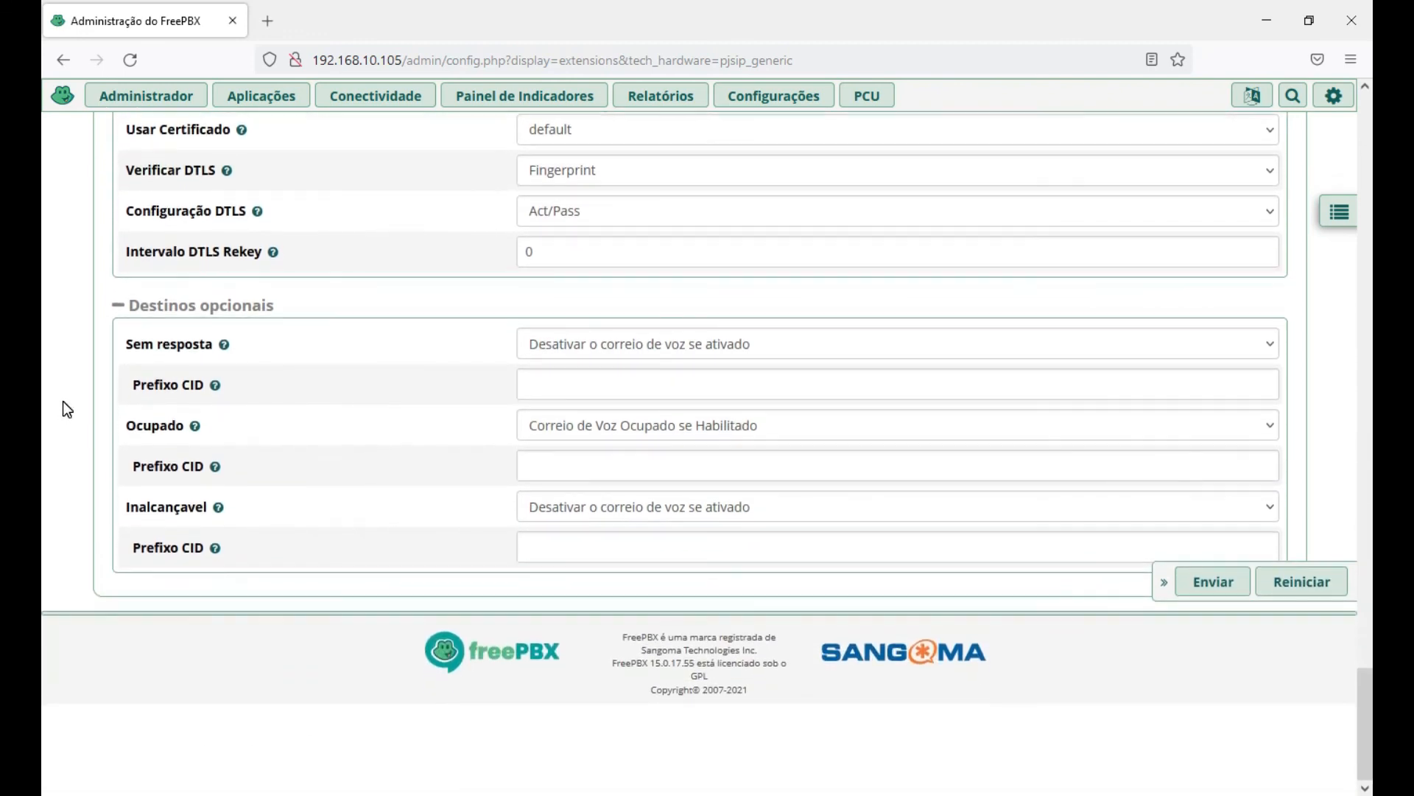
pyautogui.scroll(3, 63, 401)
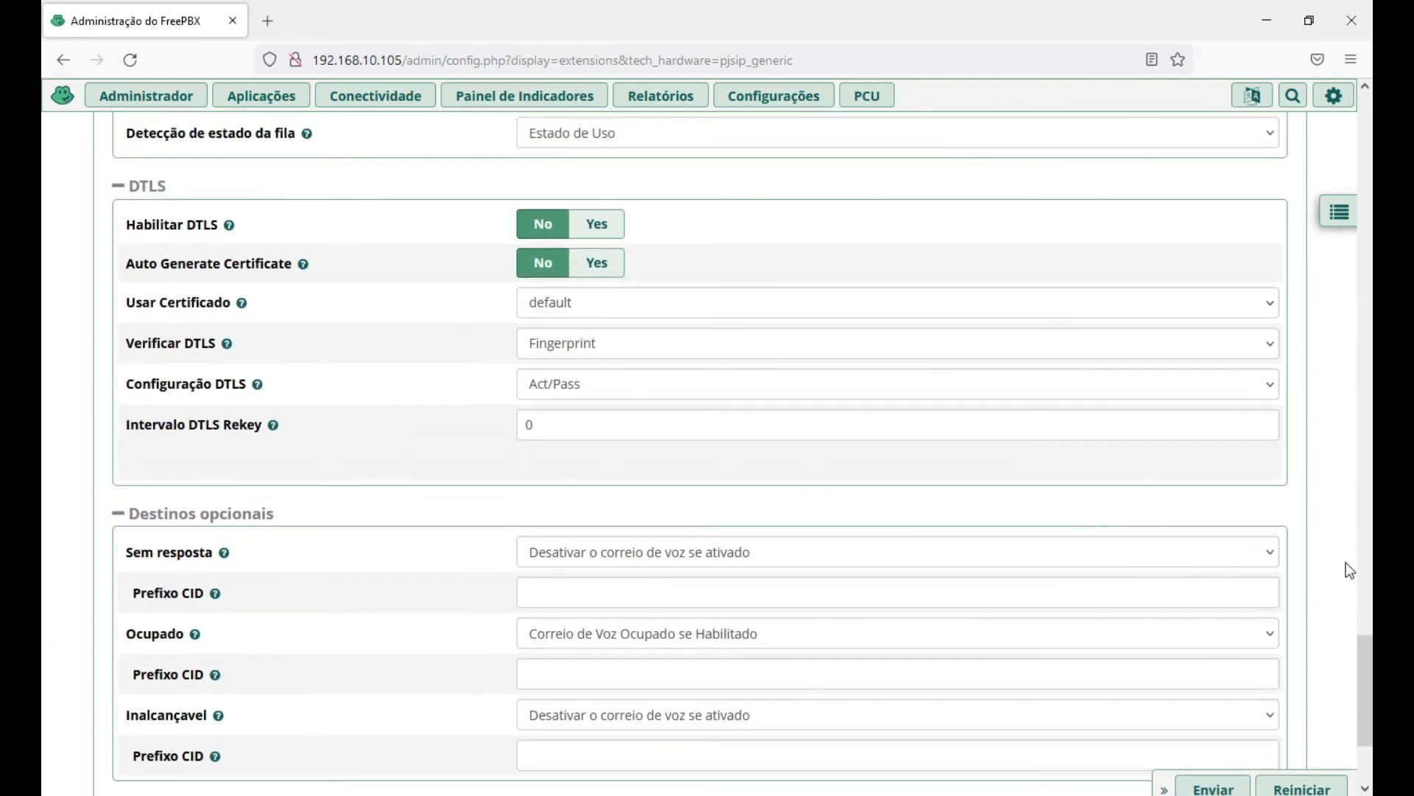
pyautogui.moveTo(1364, 669); pyautogui.dragTo(1364, 118)
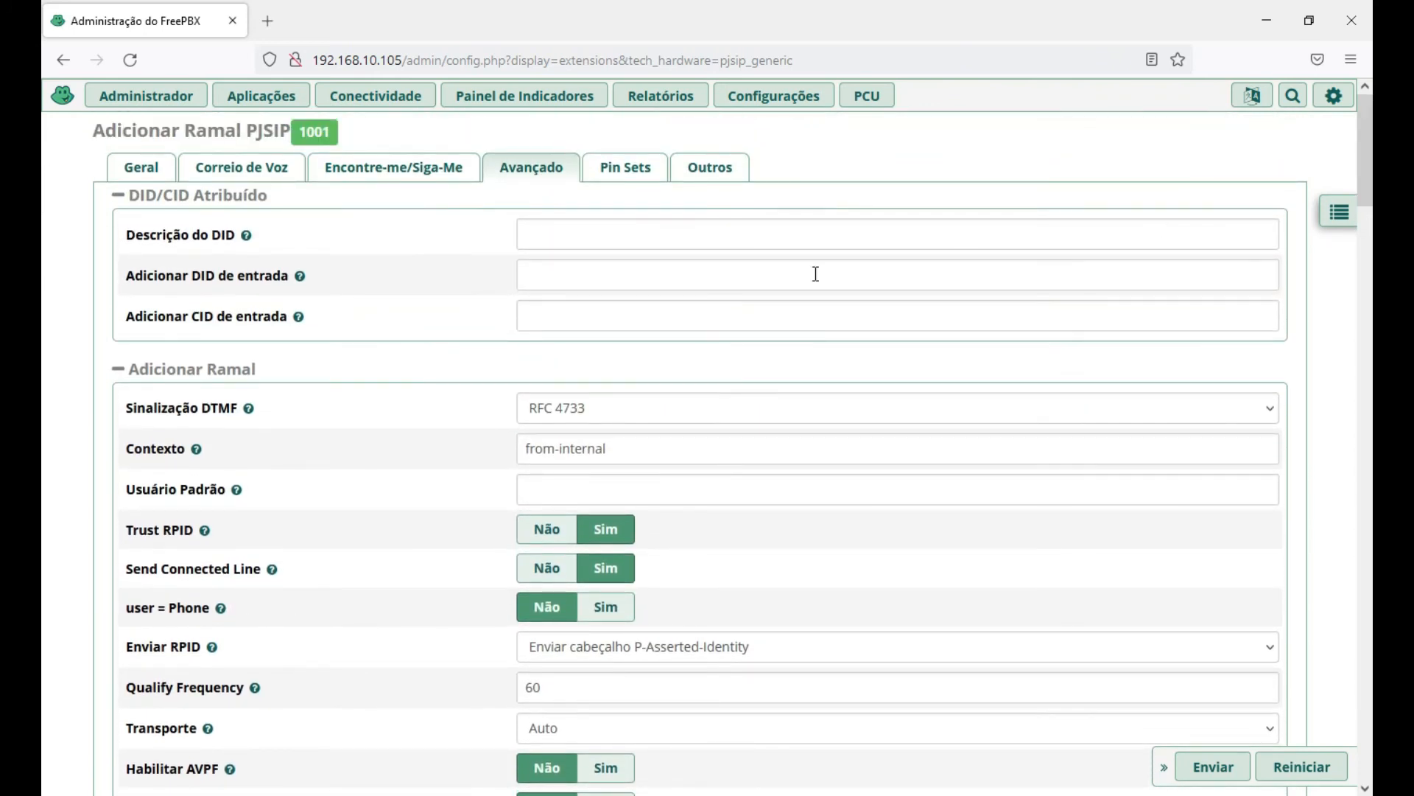
# Check the Pin Sets settings, then view the Outros tab's Endpoint, iSymphony and paging settings.
pyautogui.click(624, 167)
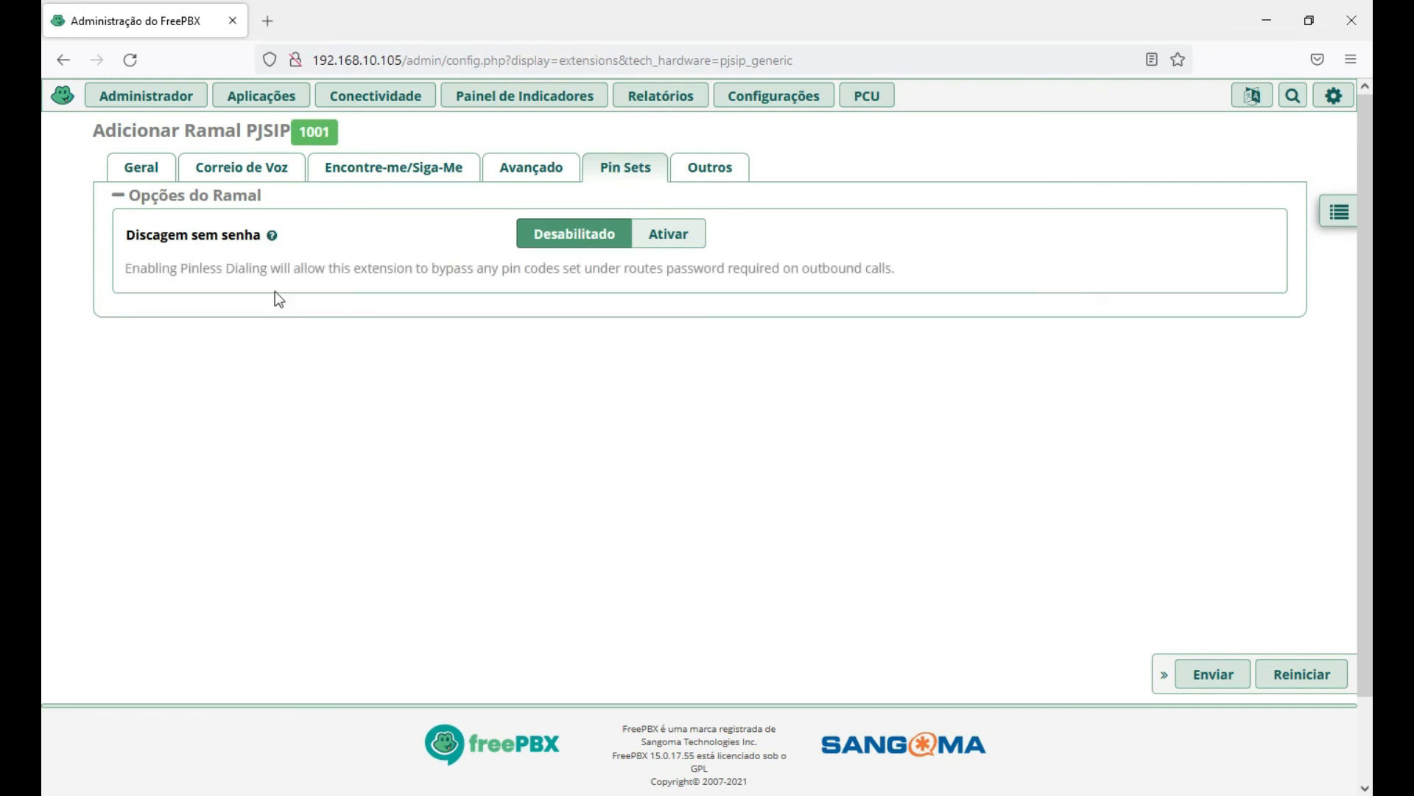
pyautogui.click(517, 435)
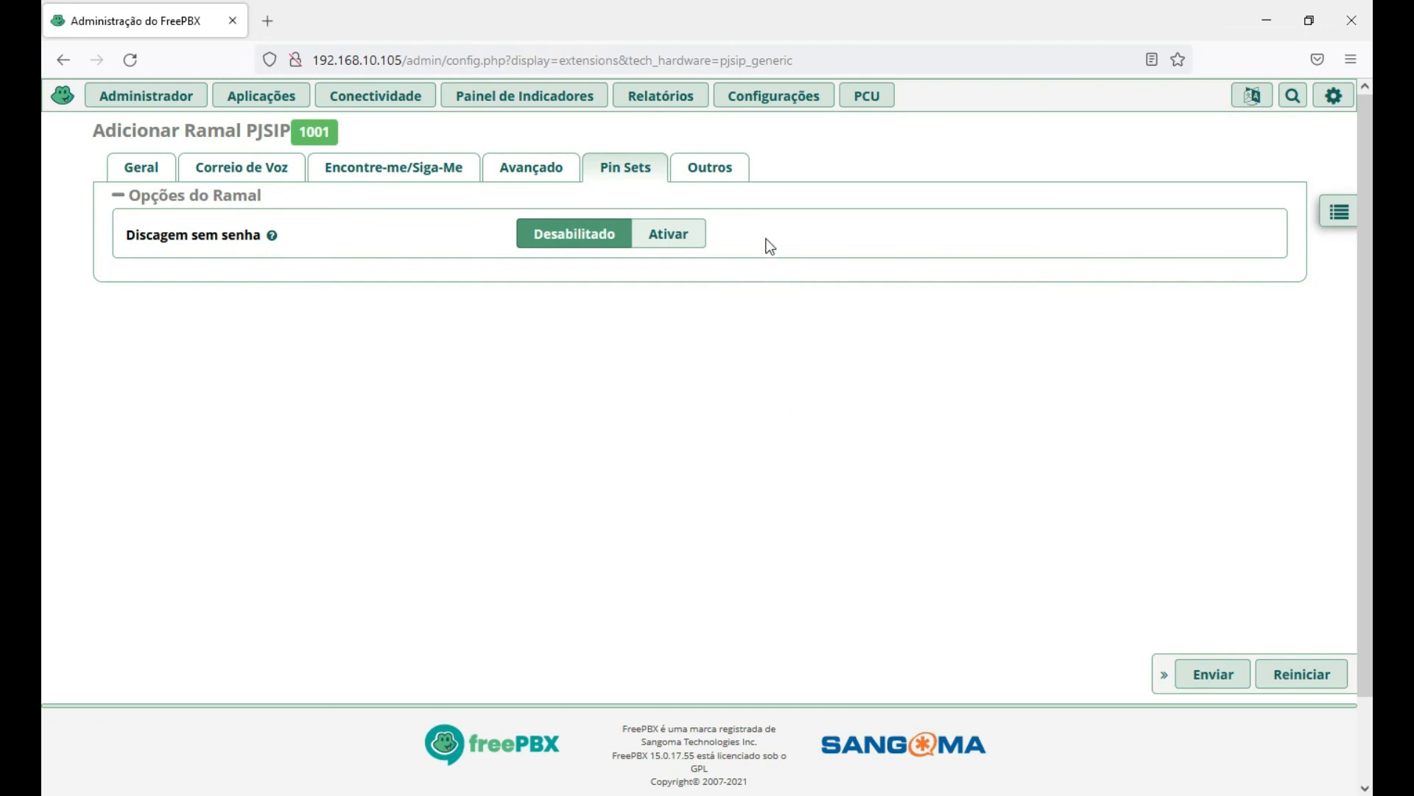
pyautogui.click(710, 168)
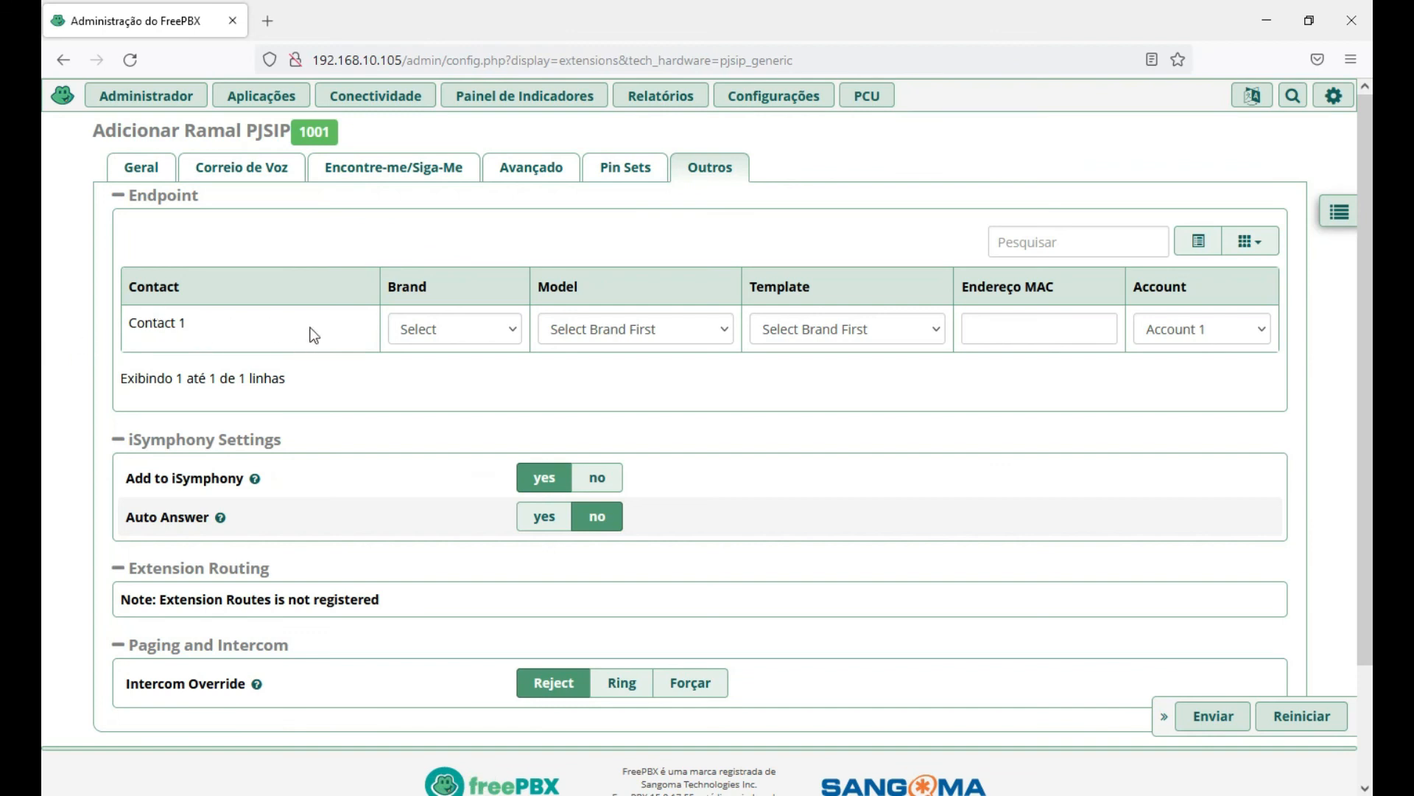
# Leave the endpoint Brand, Model and Template unset after checking their lists.
pyautogui.click(514, 331)
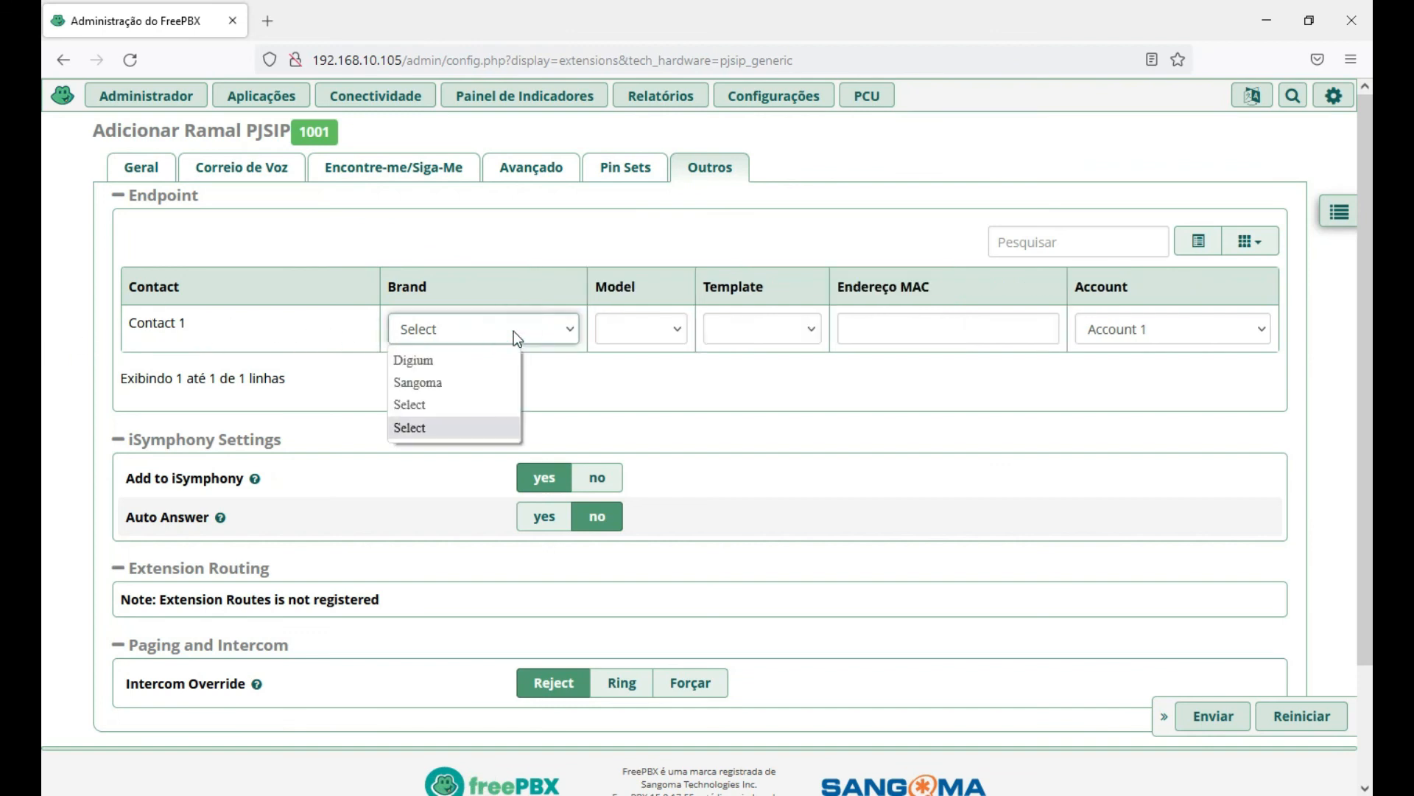
pyautogui.click(606, 387)
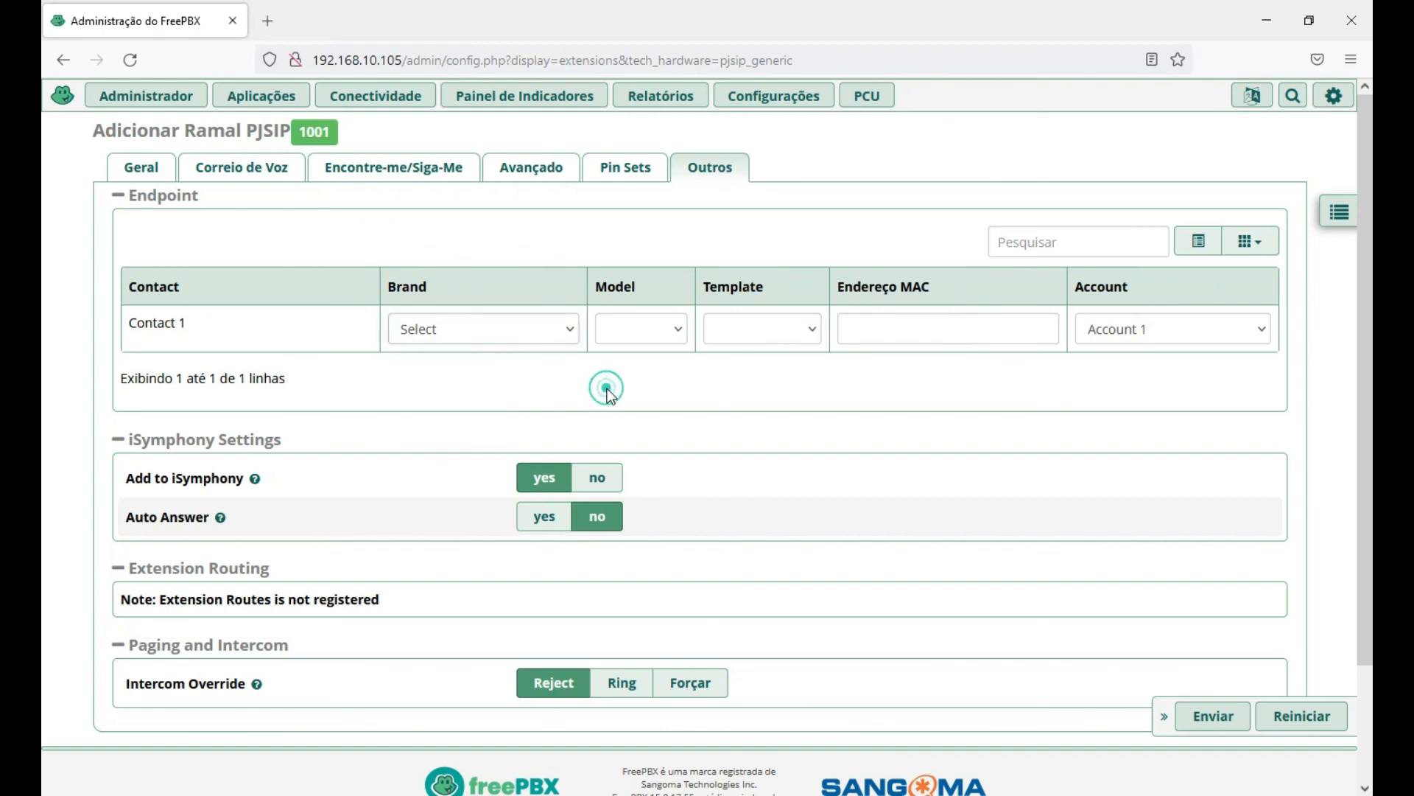
pyautogui.click(571, 329)
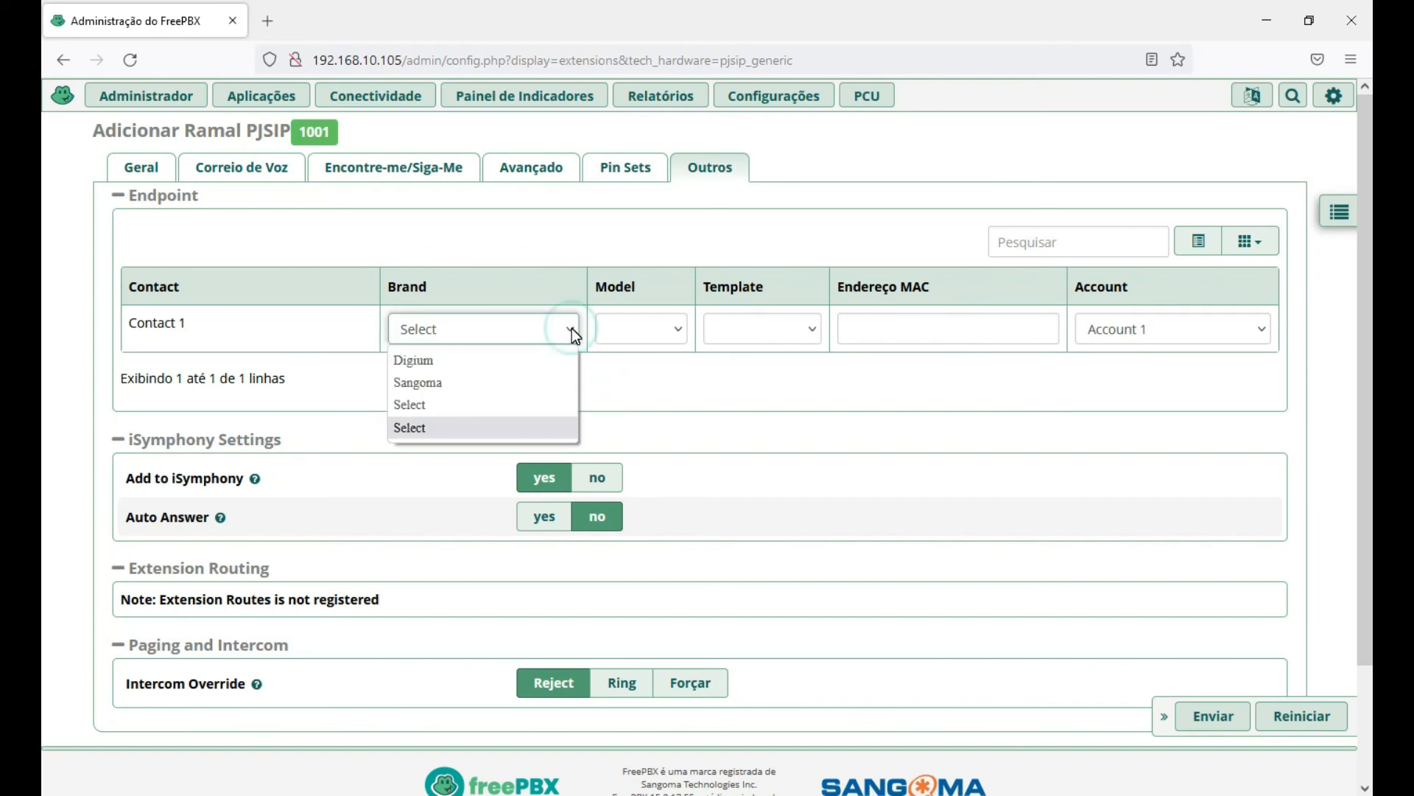
pyautogui.click(698, 386)
pyautogui.click(679, 329)
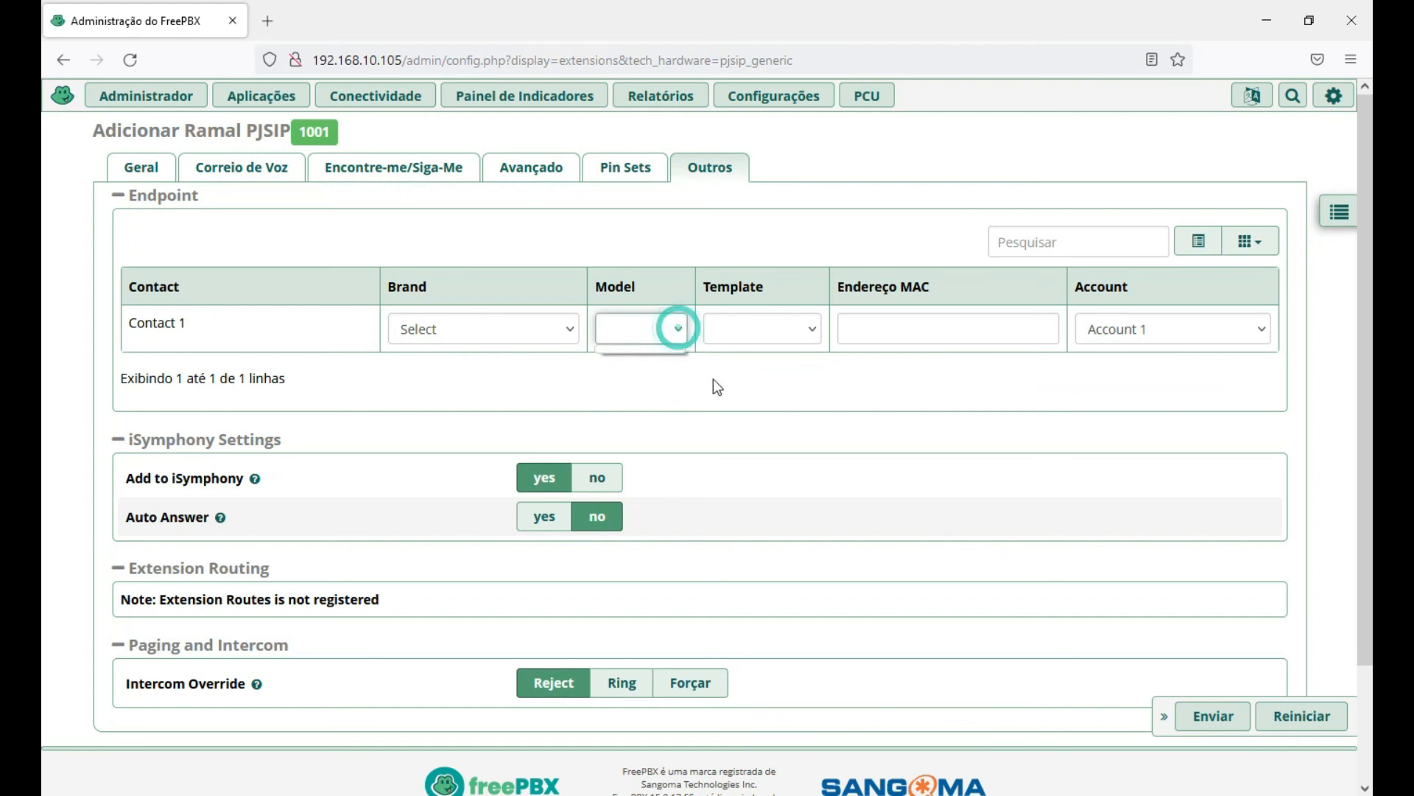
pyautogui.click(811, 328)
pyautogui.click(895, 407)
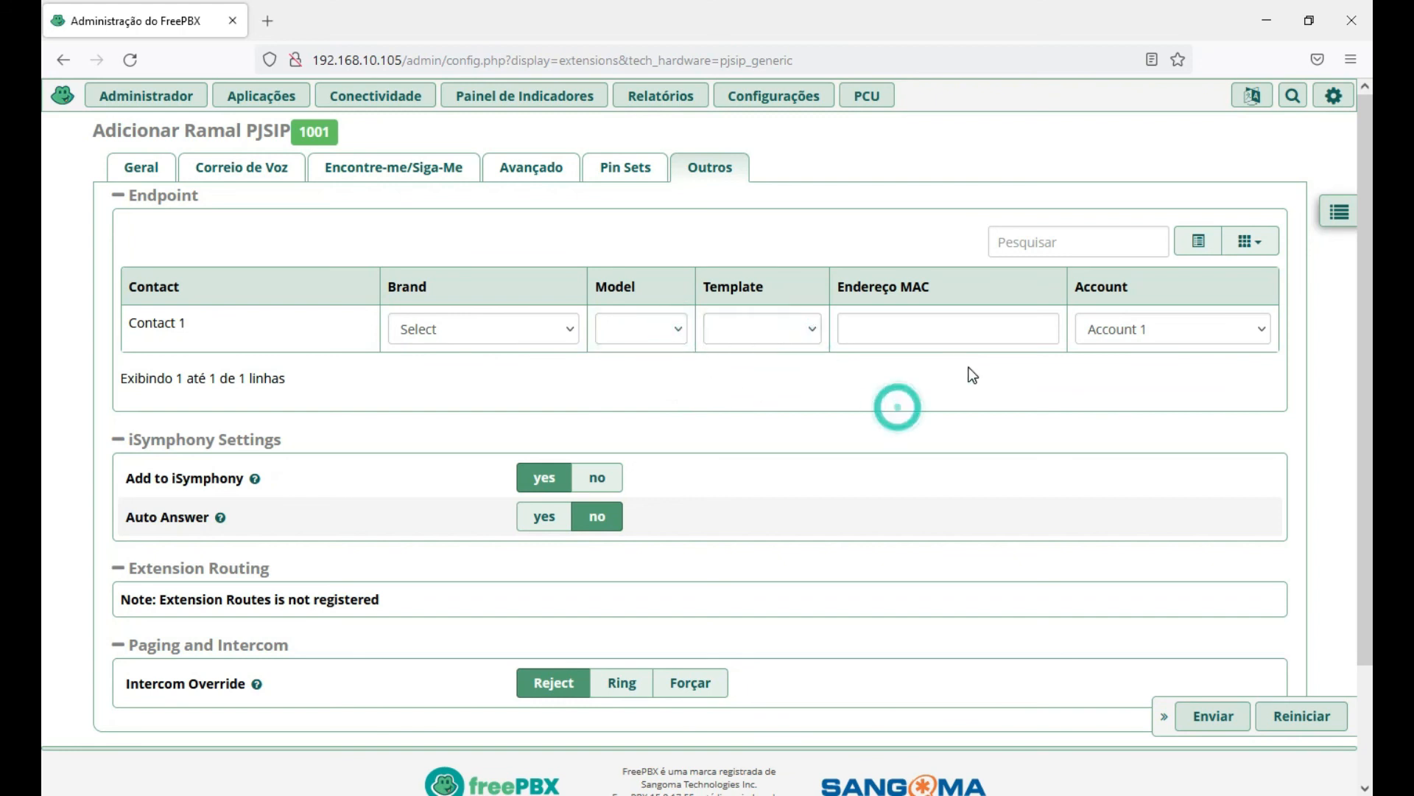
# Keep the MAC address empty and the account at Account 1, with no brand or model.
pyautogui.click(878, 334)
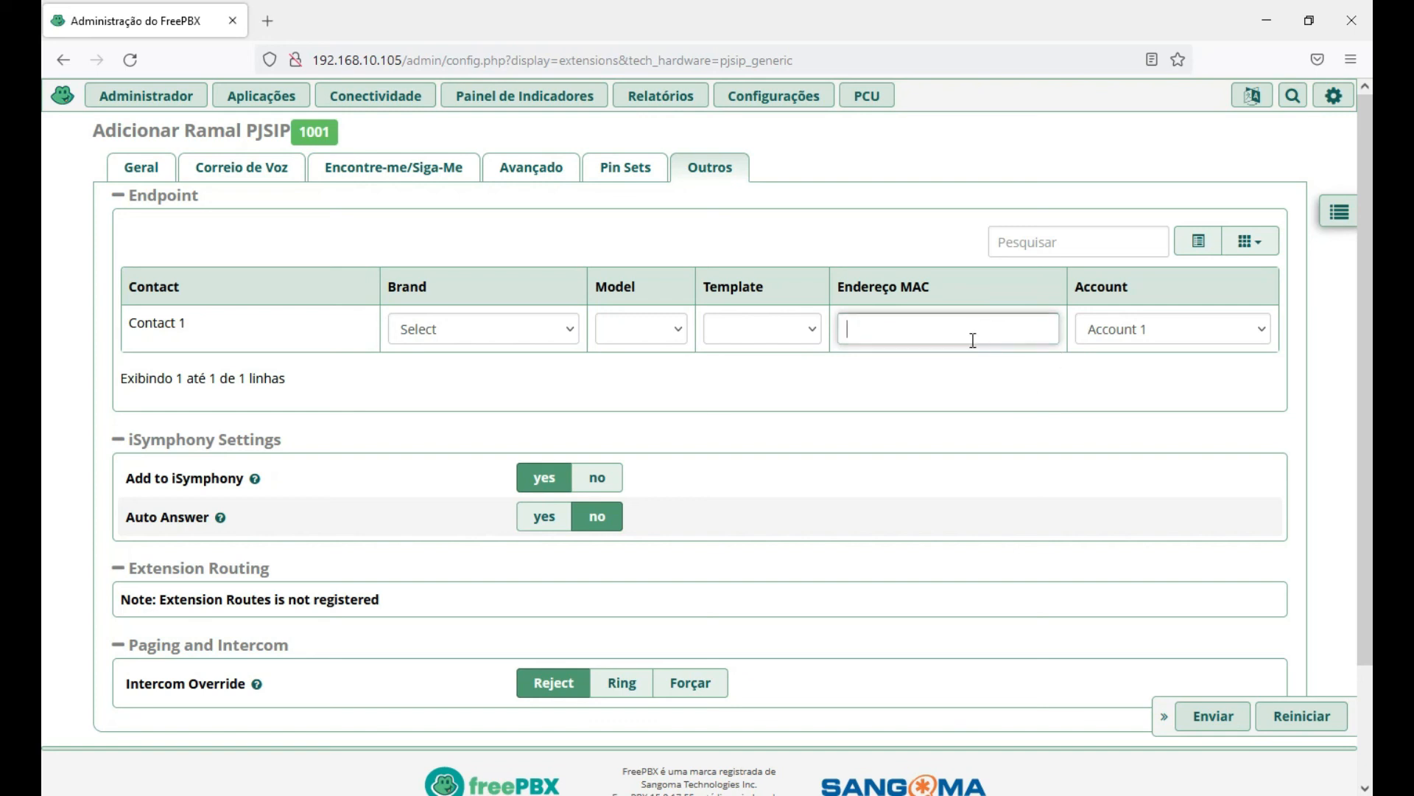
pyautogui.scroll(-1, 888, 339)
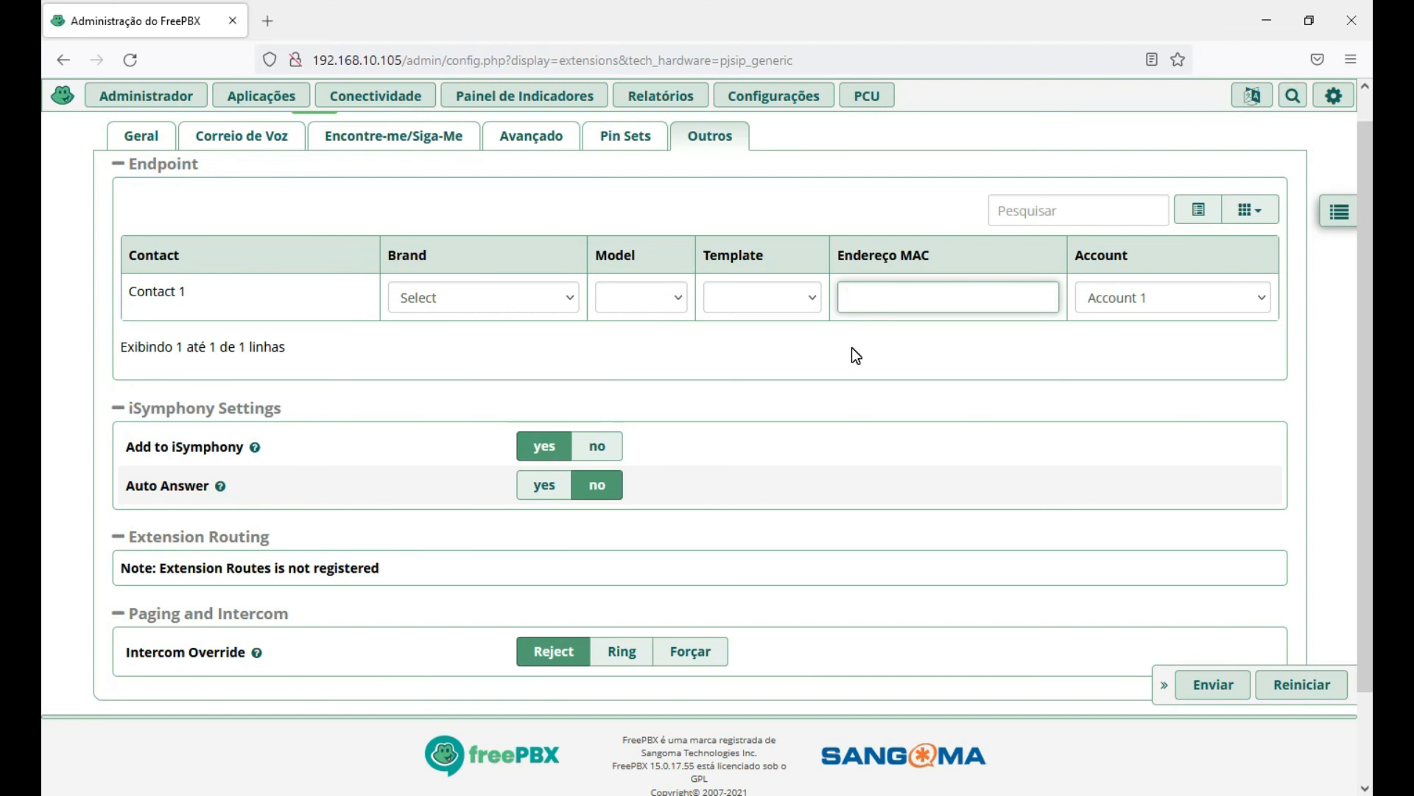
pyautogui.click(849, 295)
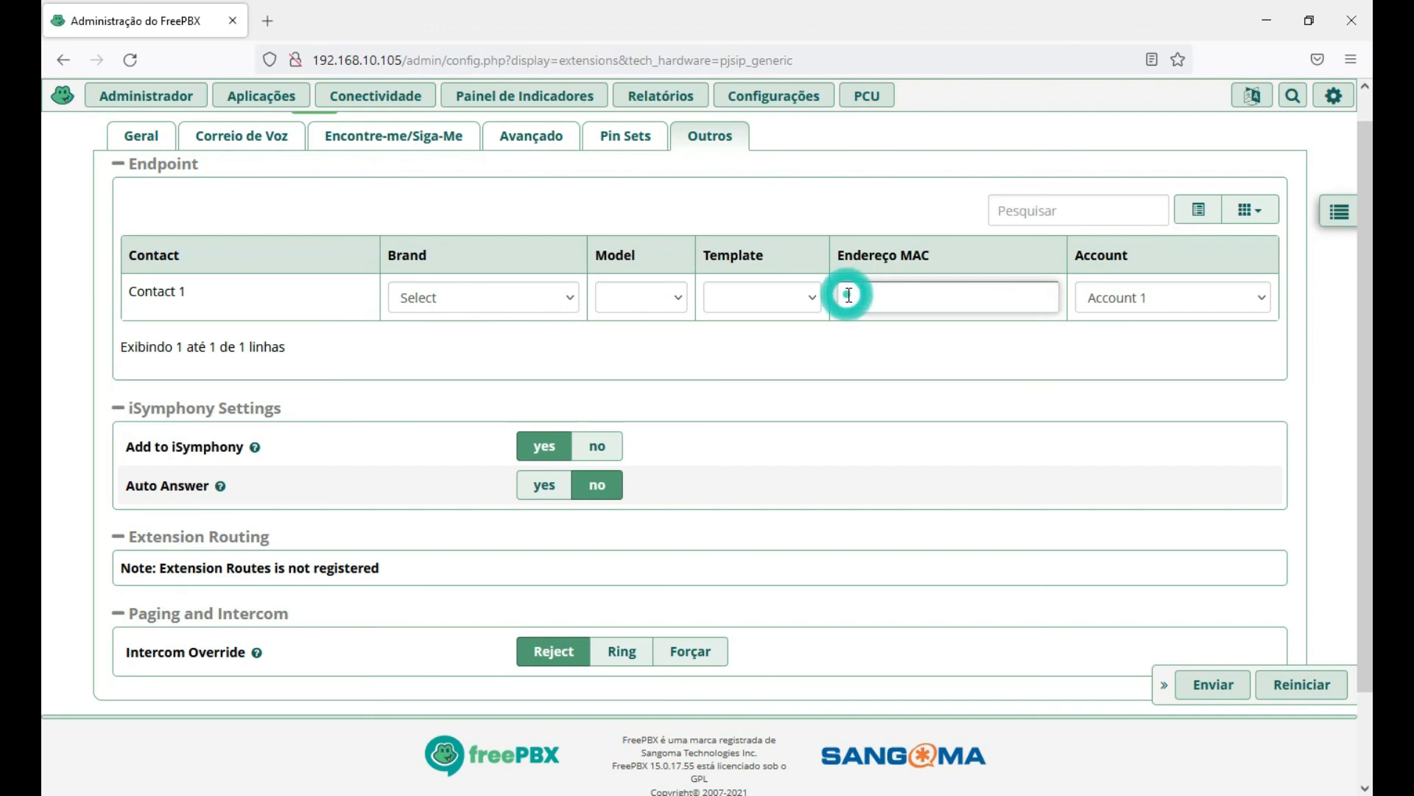
pyautogui.click(1179, 297)
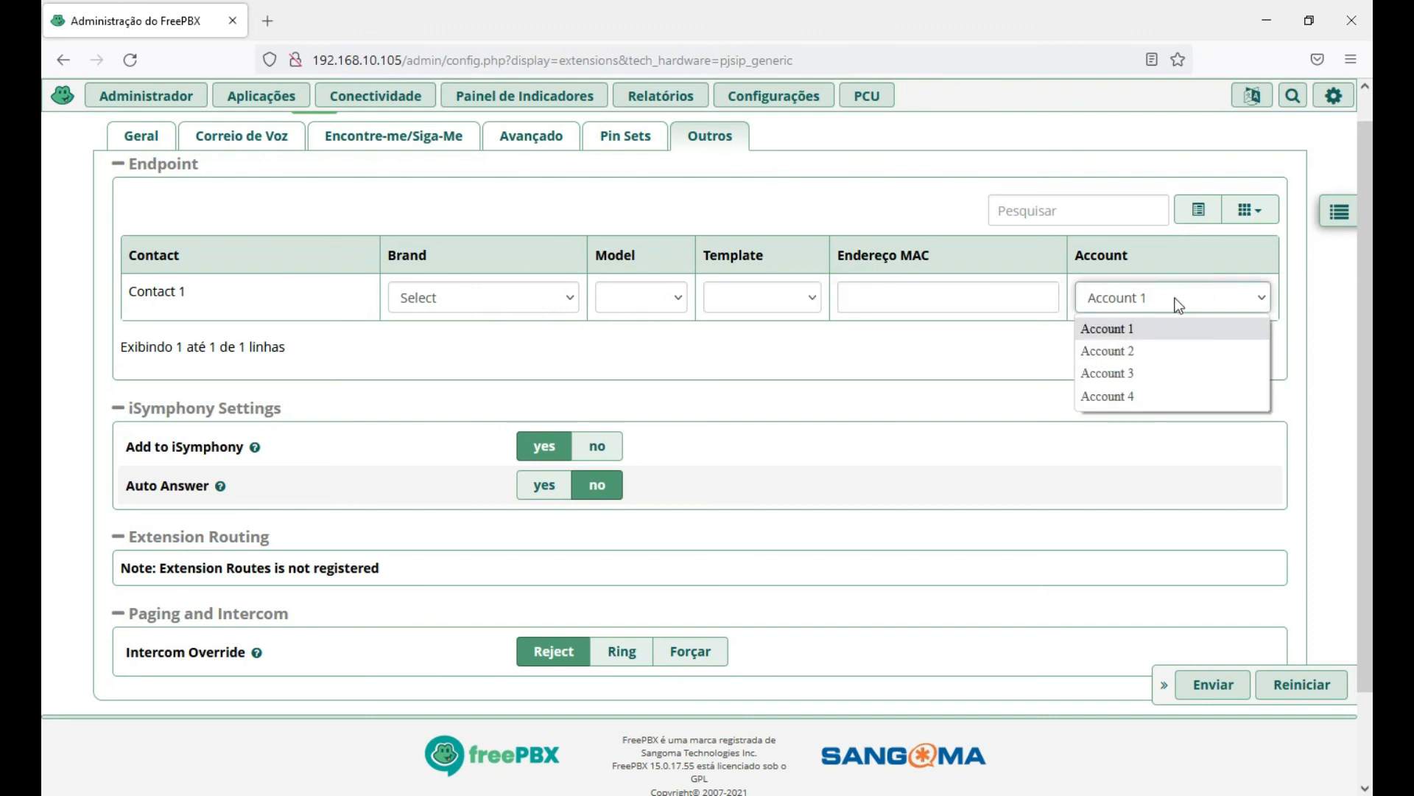
pyautogui.click(890, 350)
pyautogui.click(574, 298)
pyautogui.click(737, 417)
pyautogui.click(727, 345)
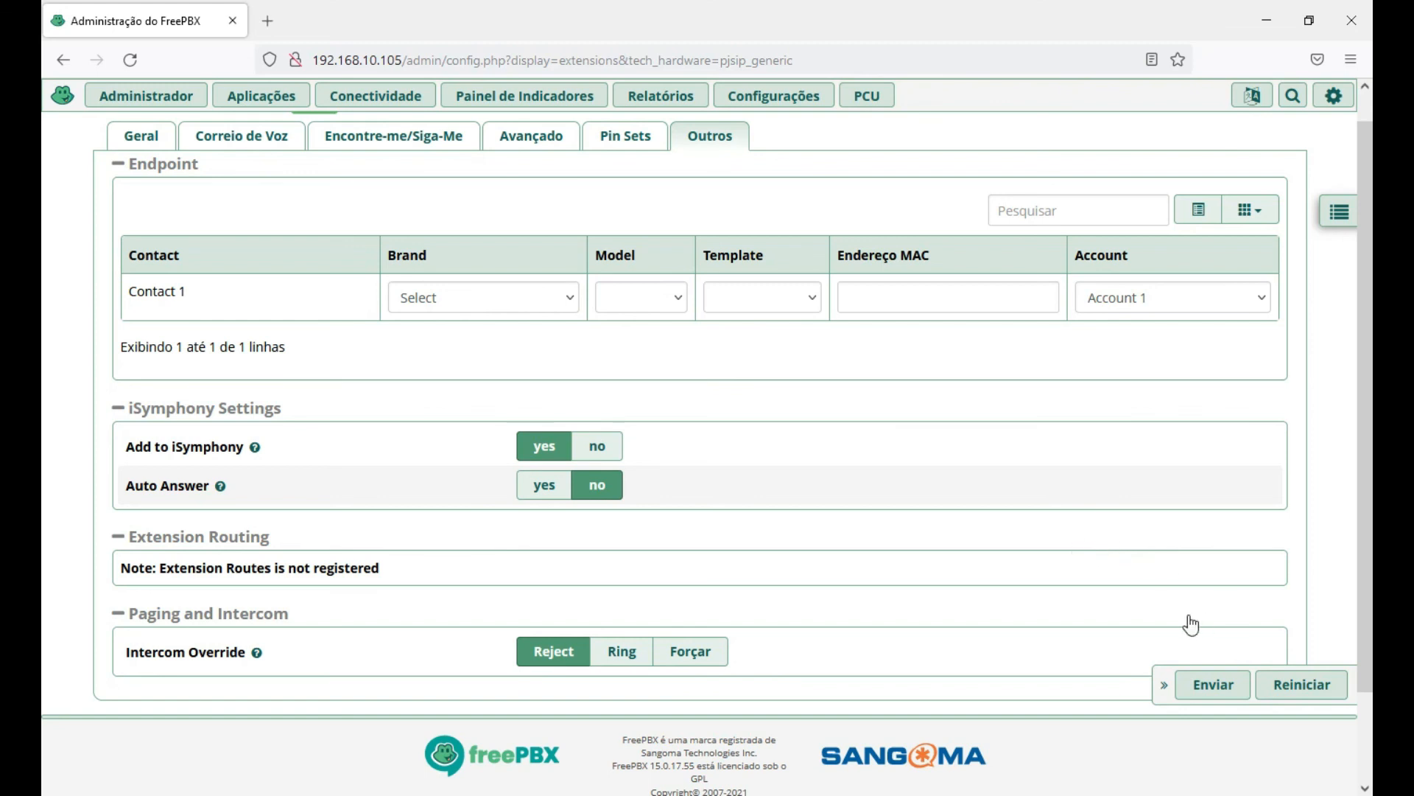
# Submit the extension 1001 form with the Endpoint defaults.
pyautogui.scroll(-1, 1334, 470)
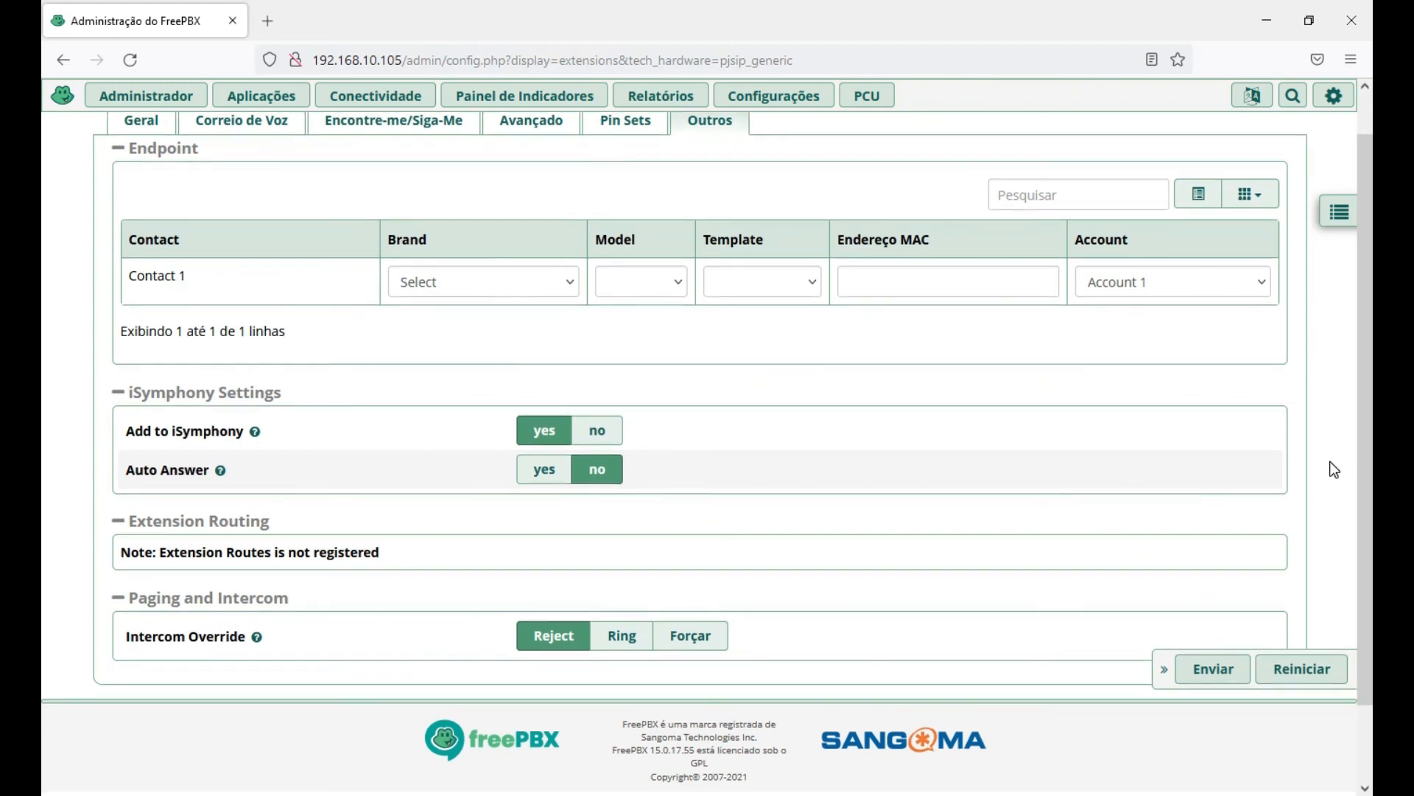
pyautogui.scroll(-1, 1334, 469)
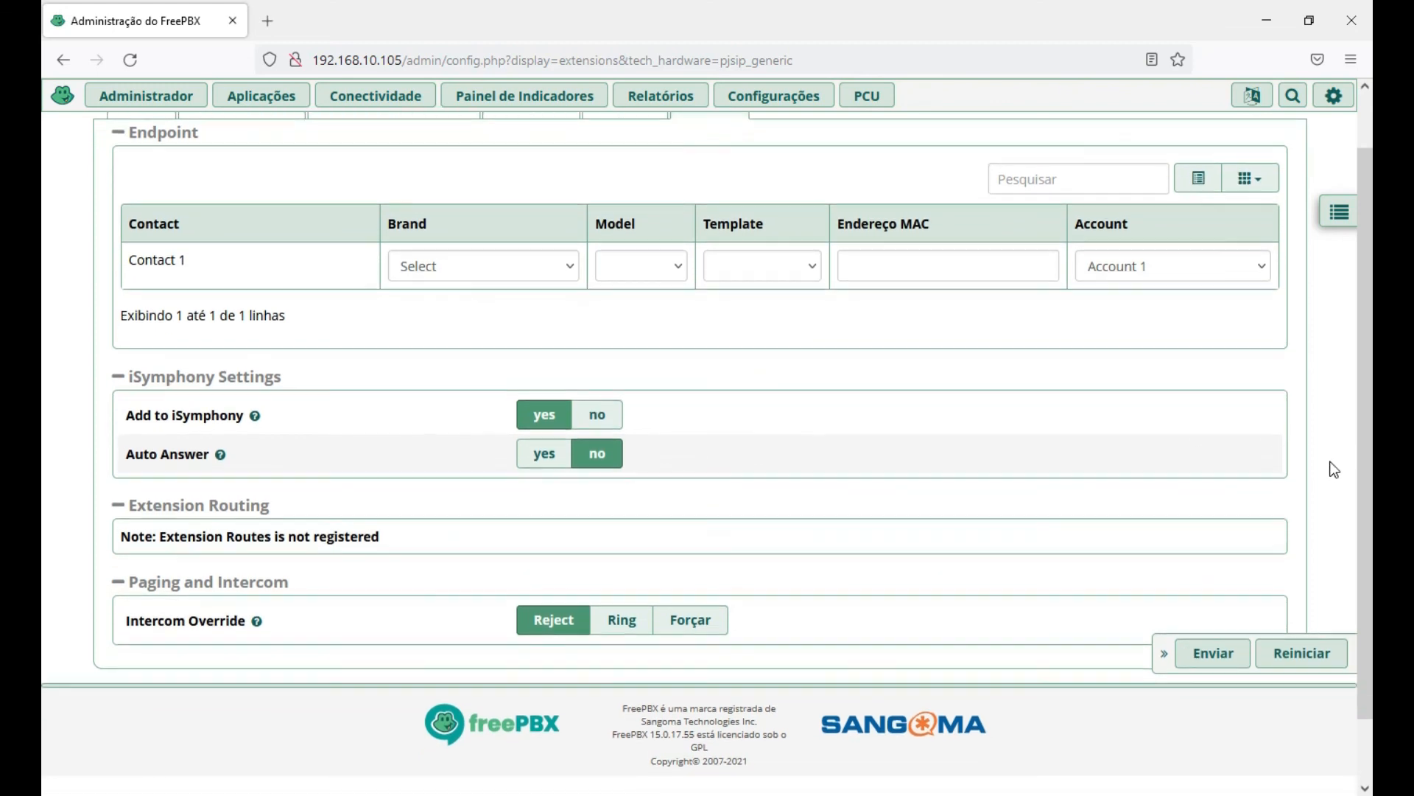
pyautogui.scroll(-2, 1334, 469)
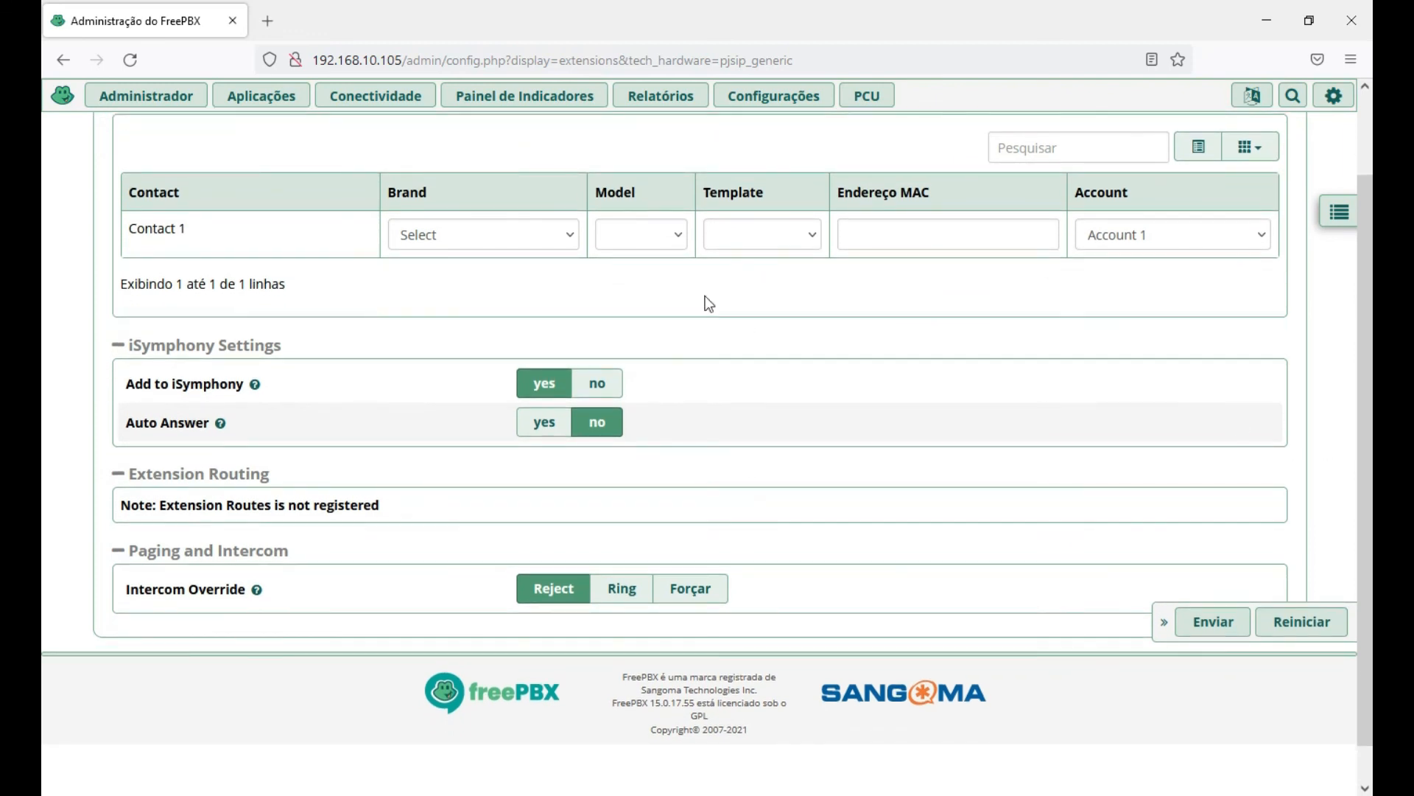
pyautogui.click(903, 238)
pyautogui.scroll(-1, 957, 313)
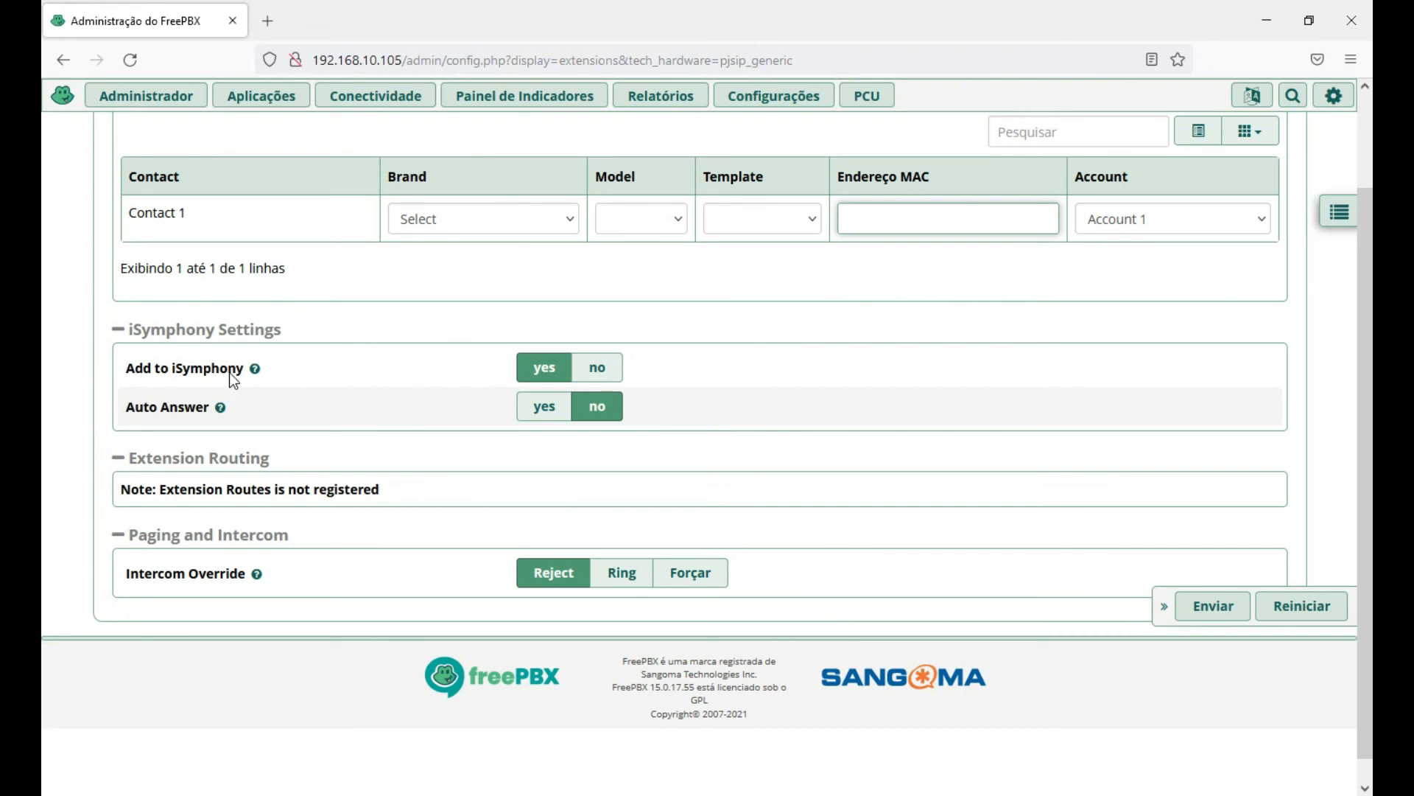
pyautogui.scroll(-1, 969, 419)
pyautogui.scroll(-1, 971, 425)
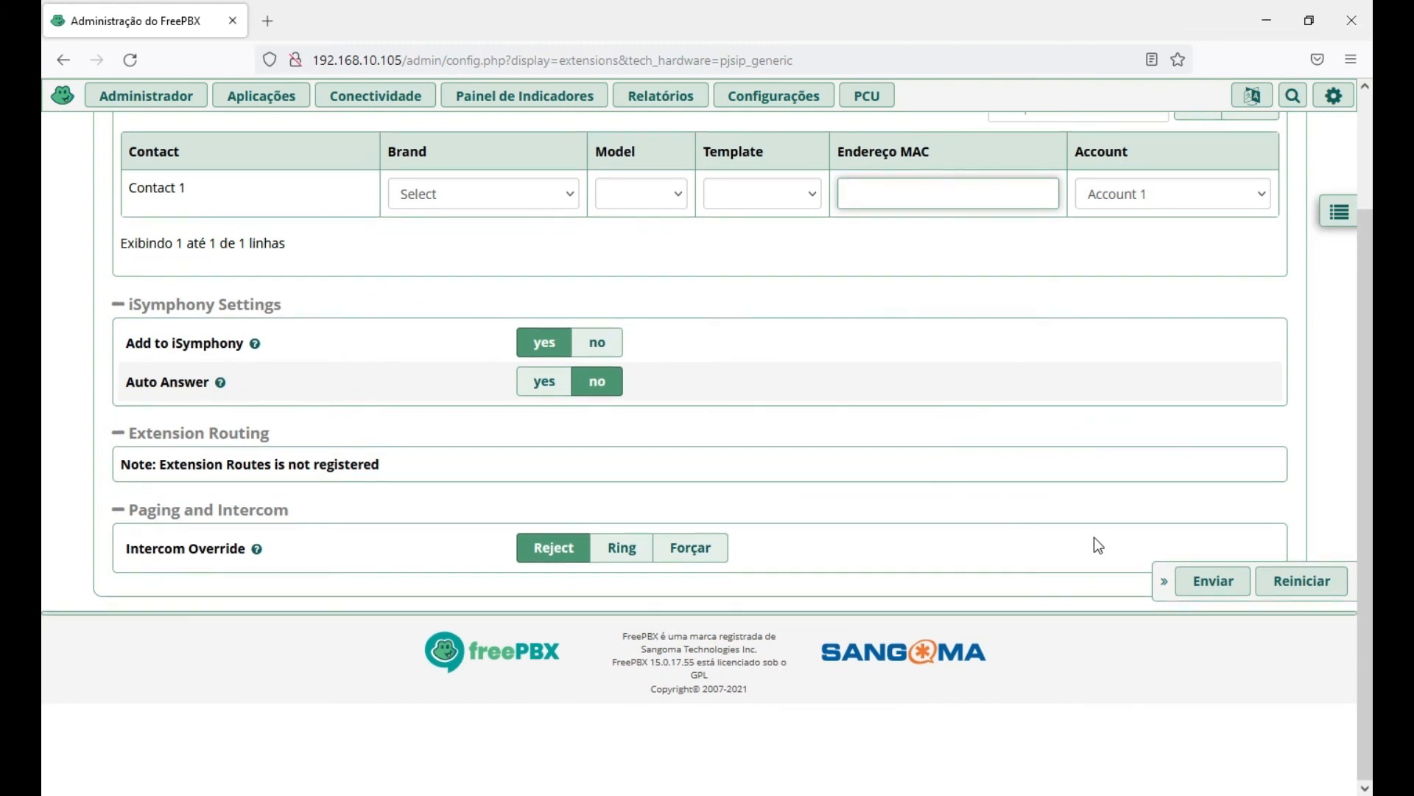
pyautogui.click(1208, 588)
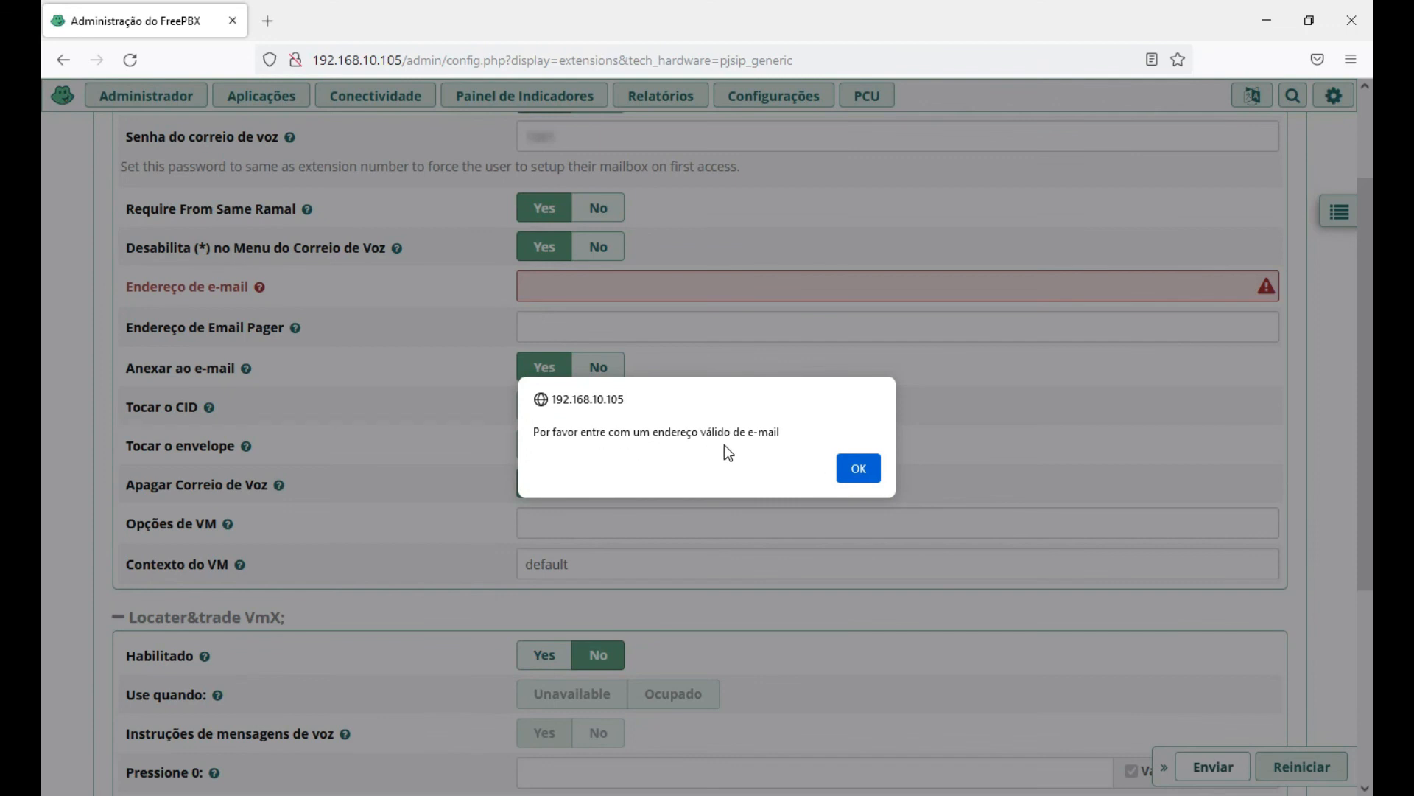
# Dismiss the invalid e-mail alert and return to the empty, red-flagged voicemail e-mail field.
pyautogui.click(859, 468)
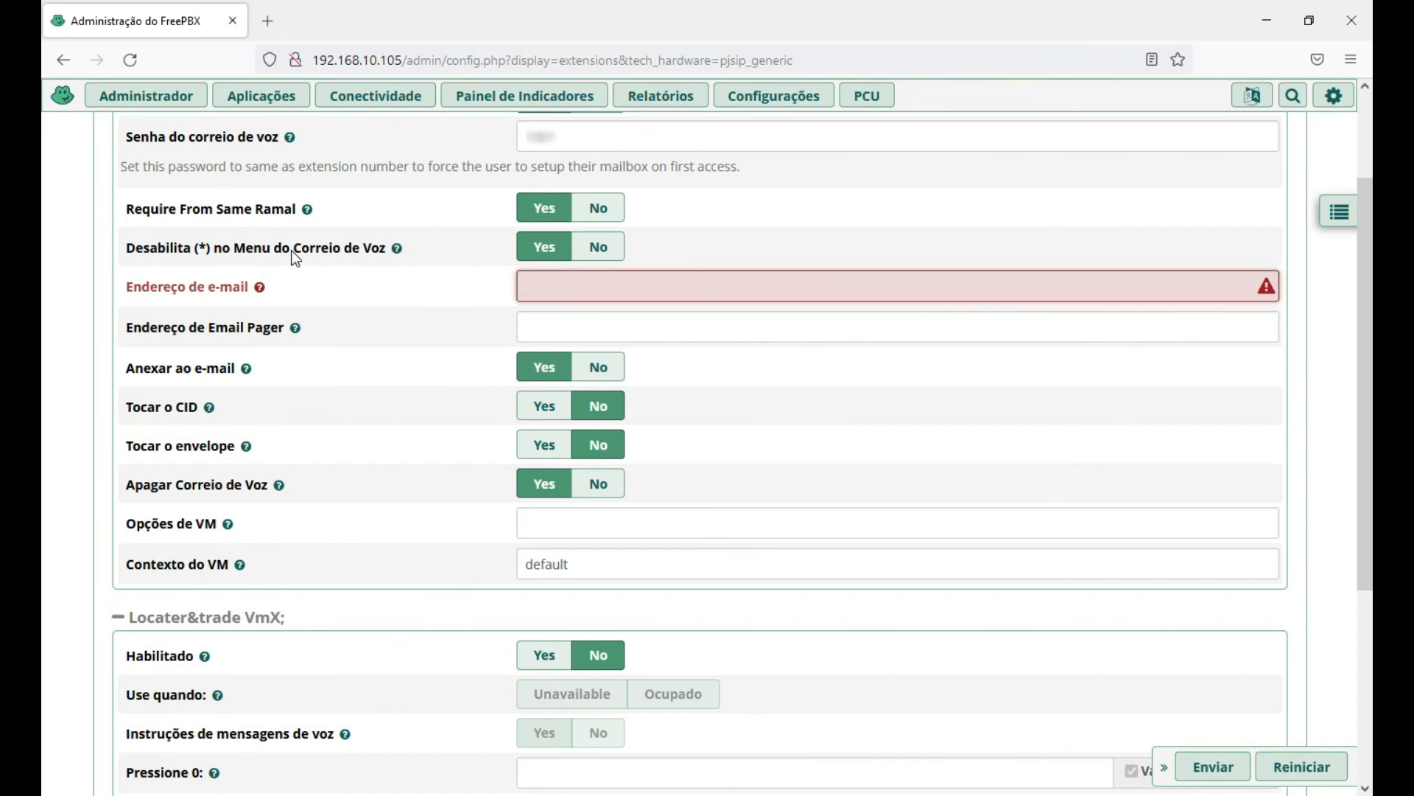
pyautogui.click(574, 285)
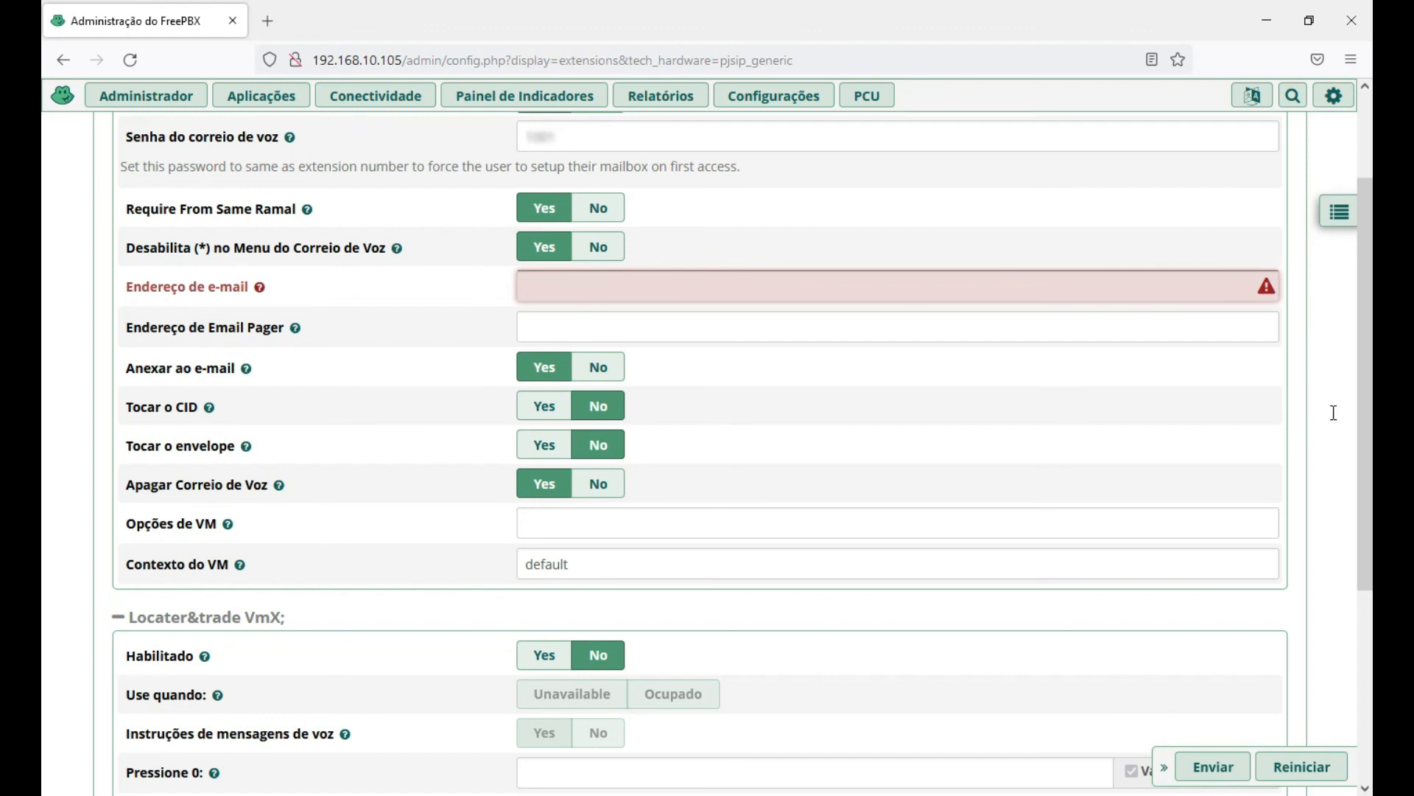
pyautogui.scroll(2, 1341, 418)
pyautogui.scroll(1, 1341, 418)
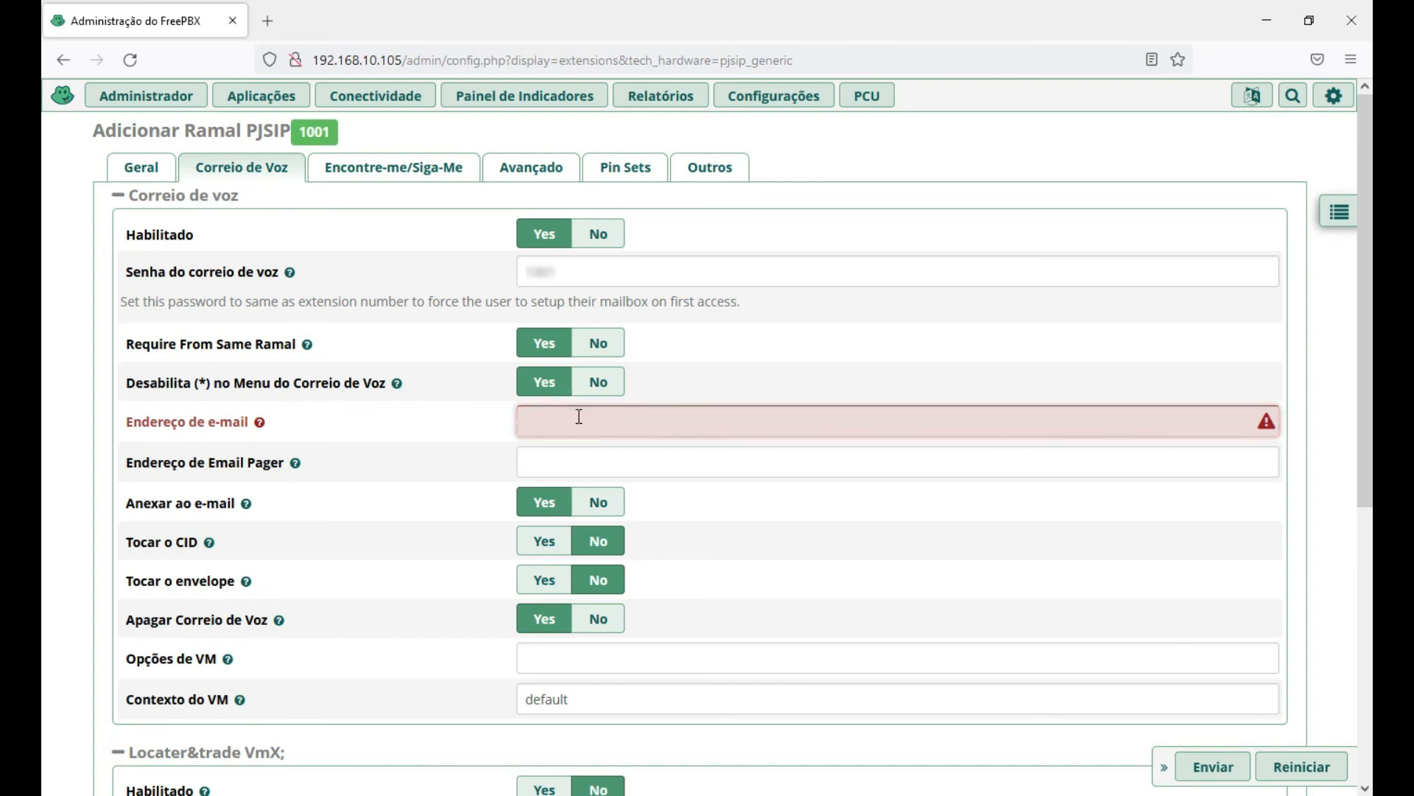
# Enter the voicemail e-mail address, save extension 1001, and apply the configuration.
pyautogui.write('sal')
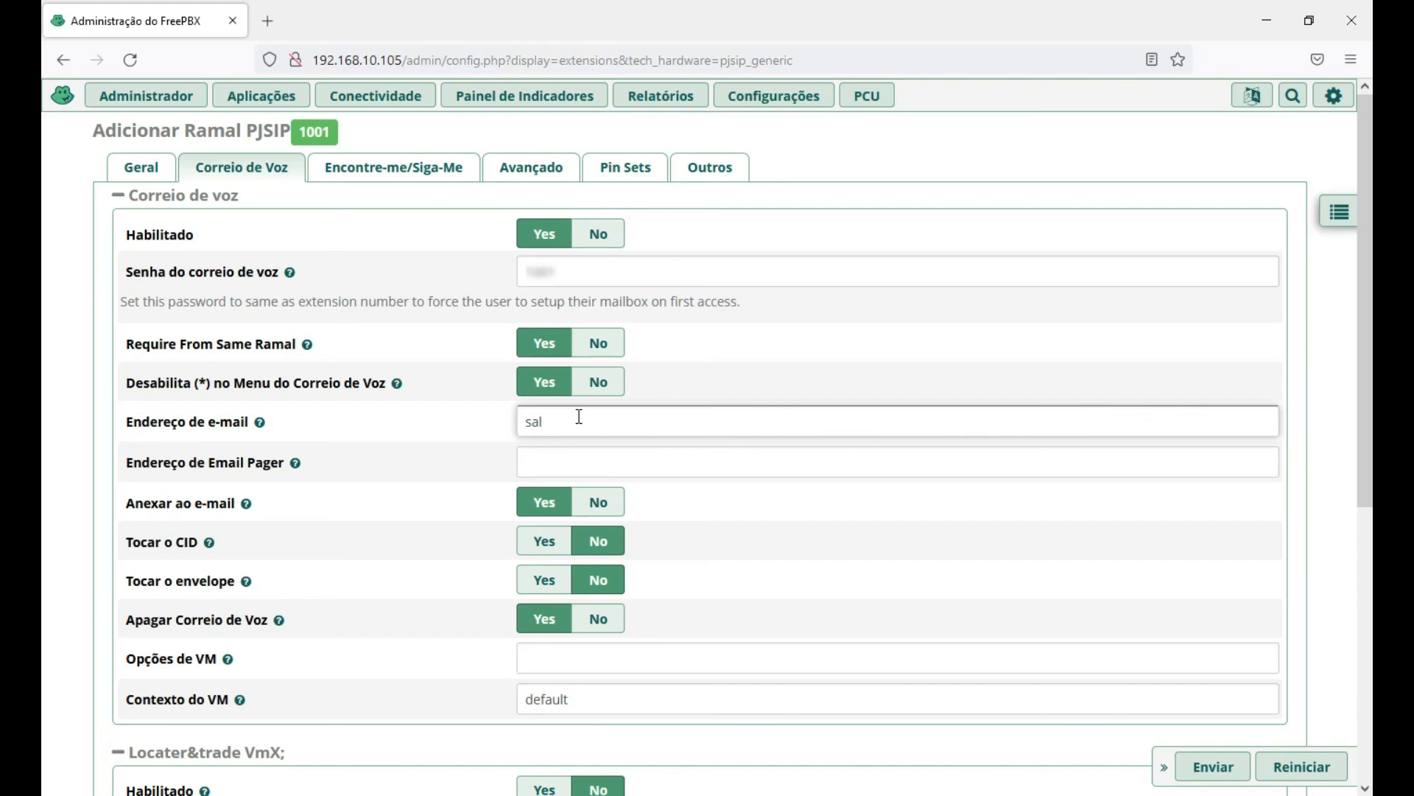
pyautogui.press('BackSpace')
pyautogui.press('BackSpace')
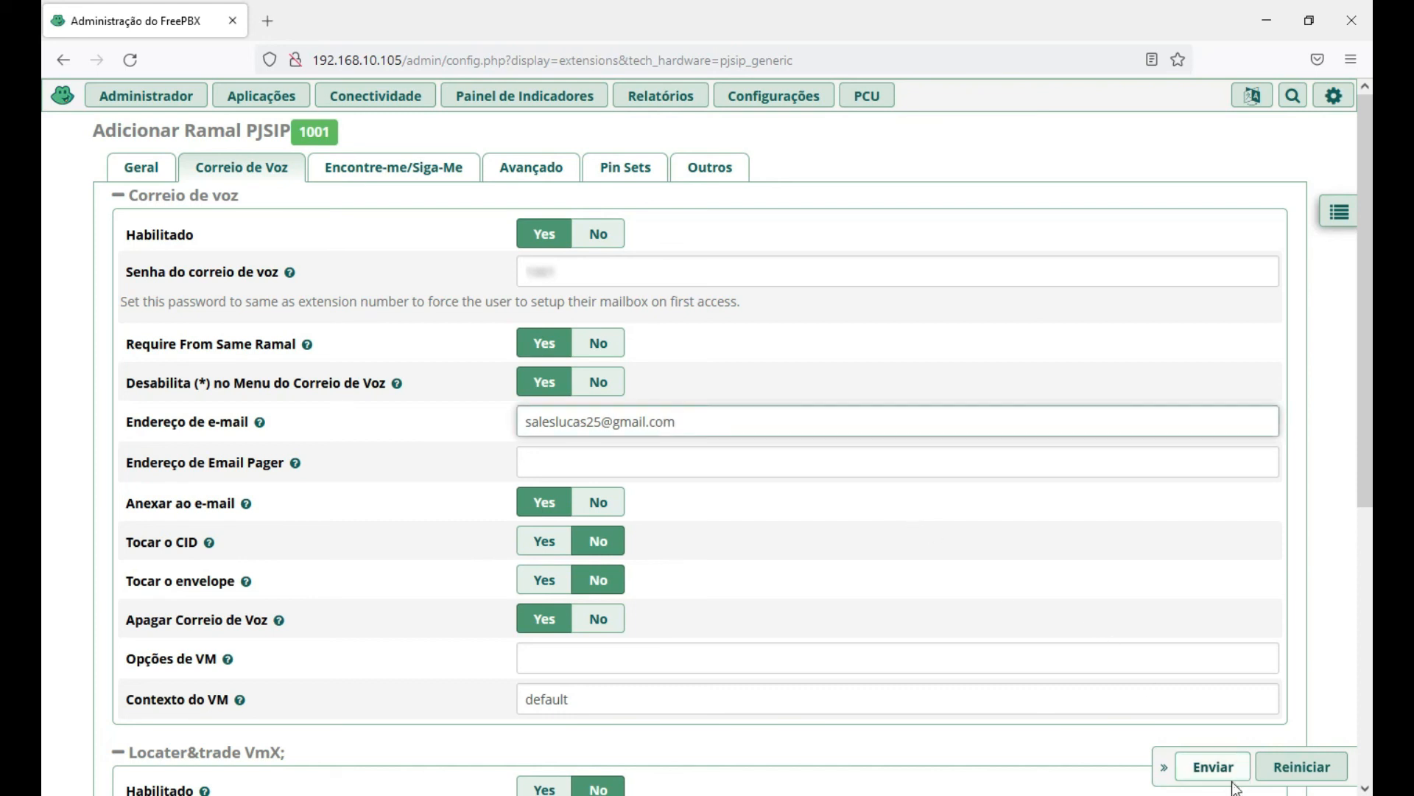
pyautogui.click(1208, 770)
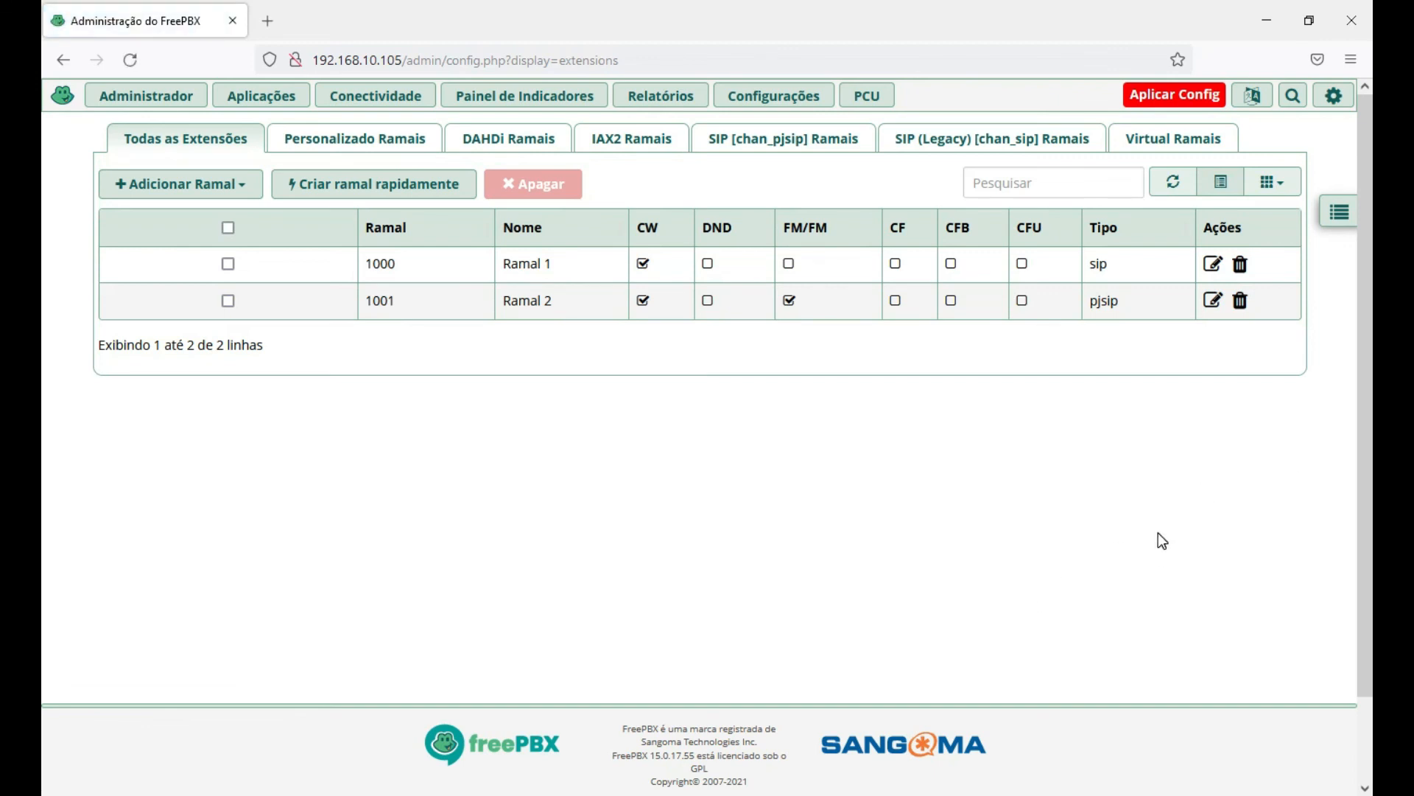
pyautogui.click(1162, 94)
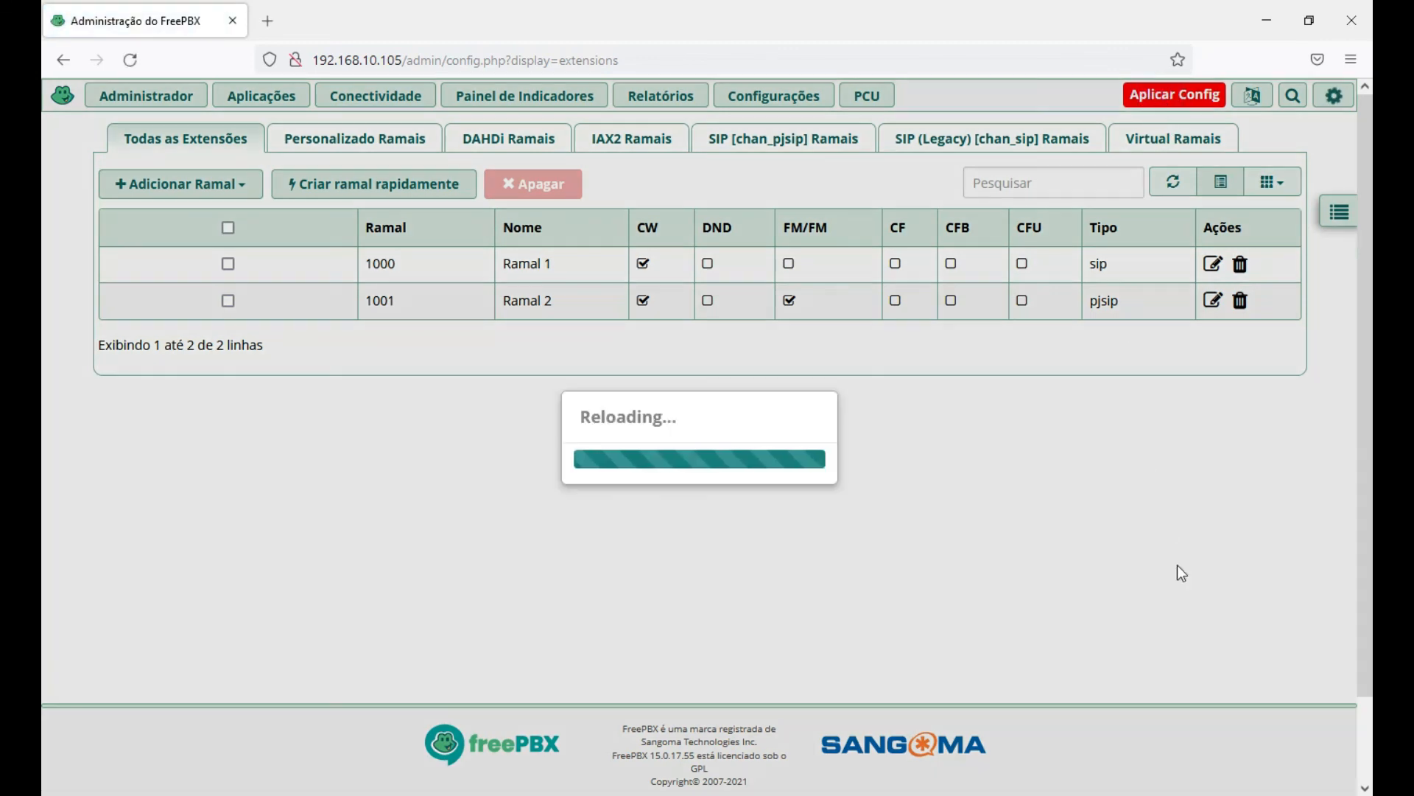